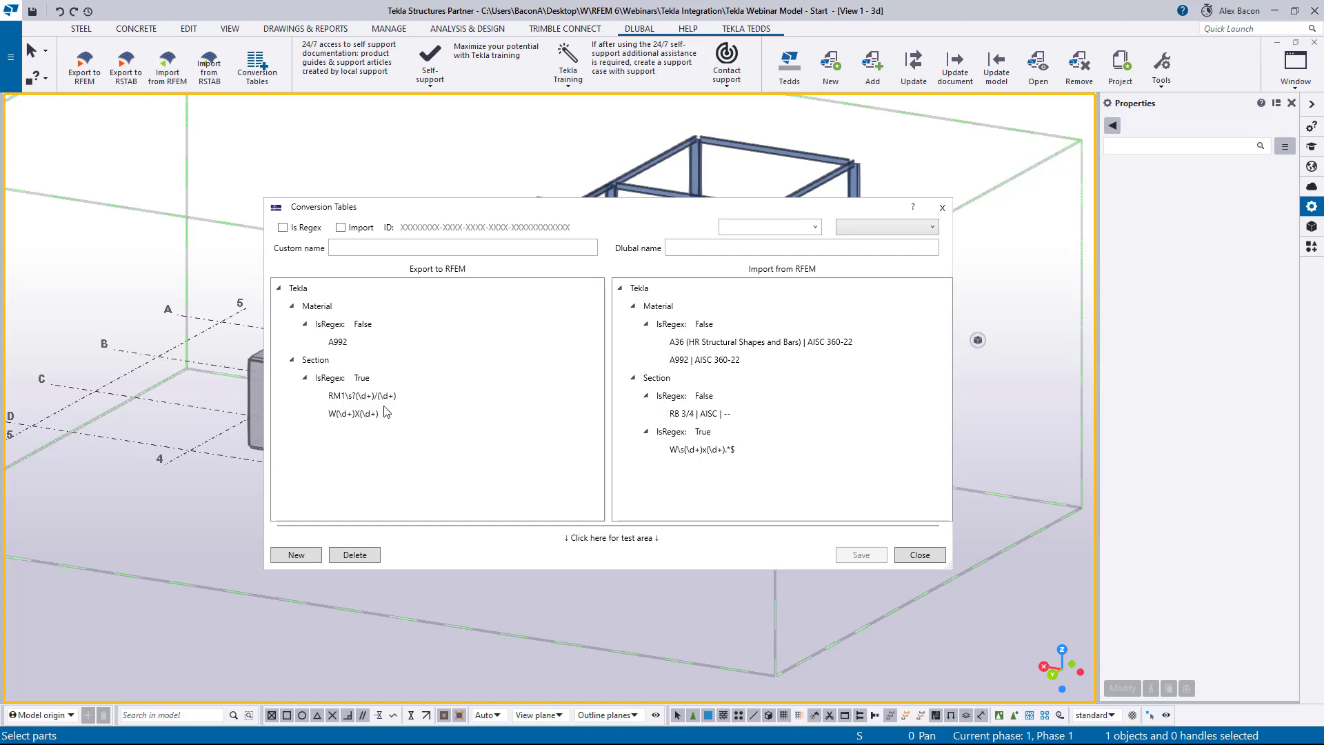
# Close the conversion tables and arrange the Tekla Structures window side by side with RFEM
pyautogui.click(527, 246)
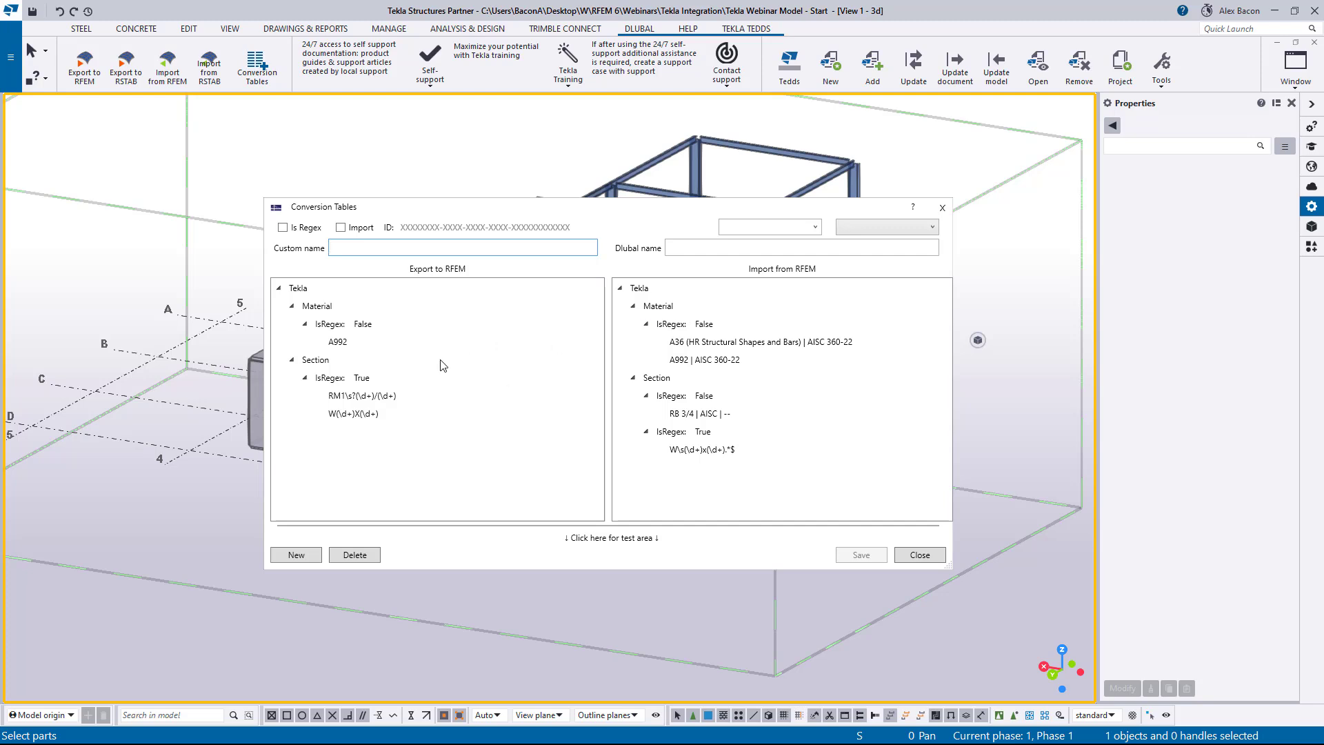
pyautogui.click(940, 207)
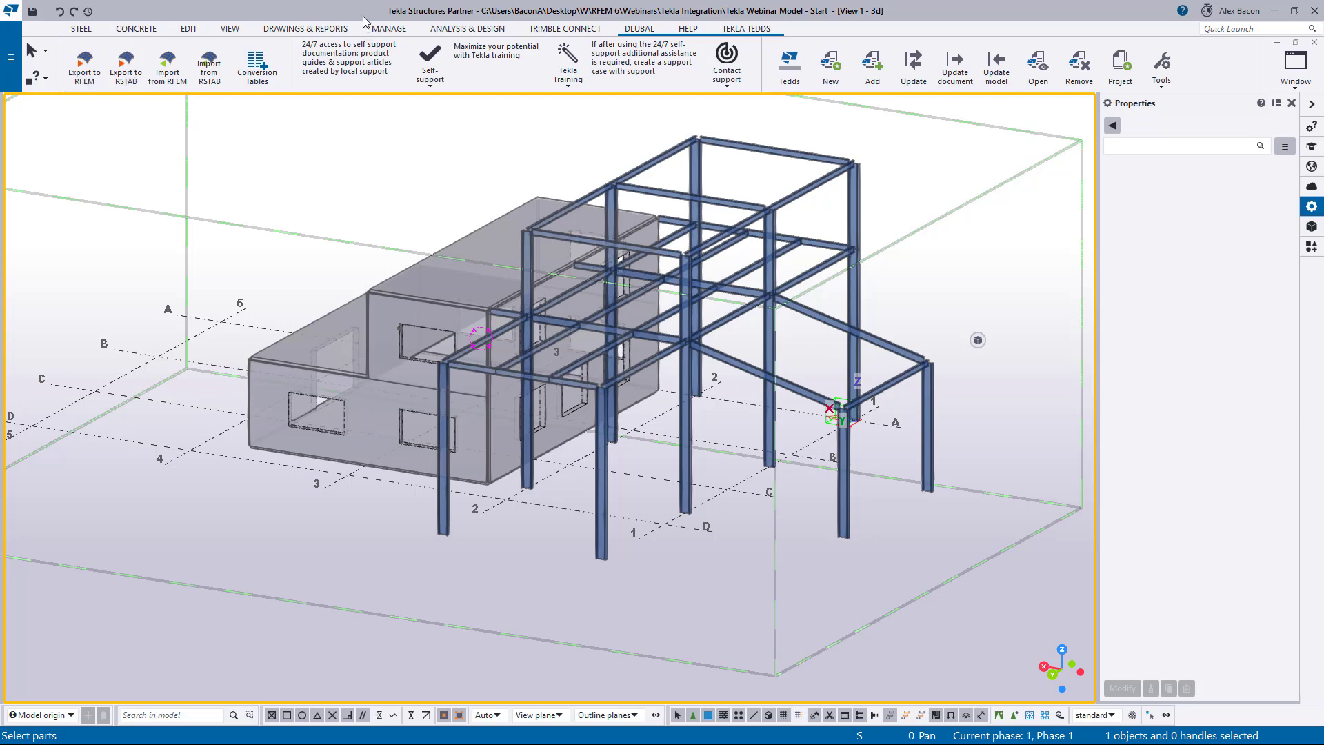
pyautogui.moveTo(364, 21); pyautogui.dragTo(1301, 224)
pyautogui.click(535, 146)
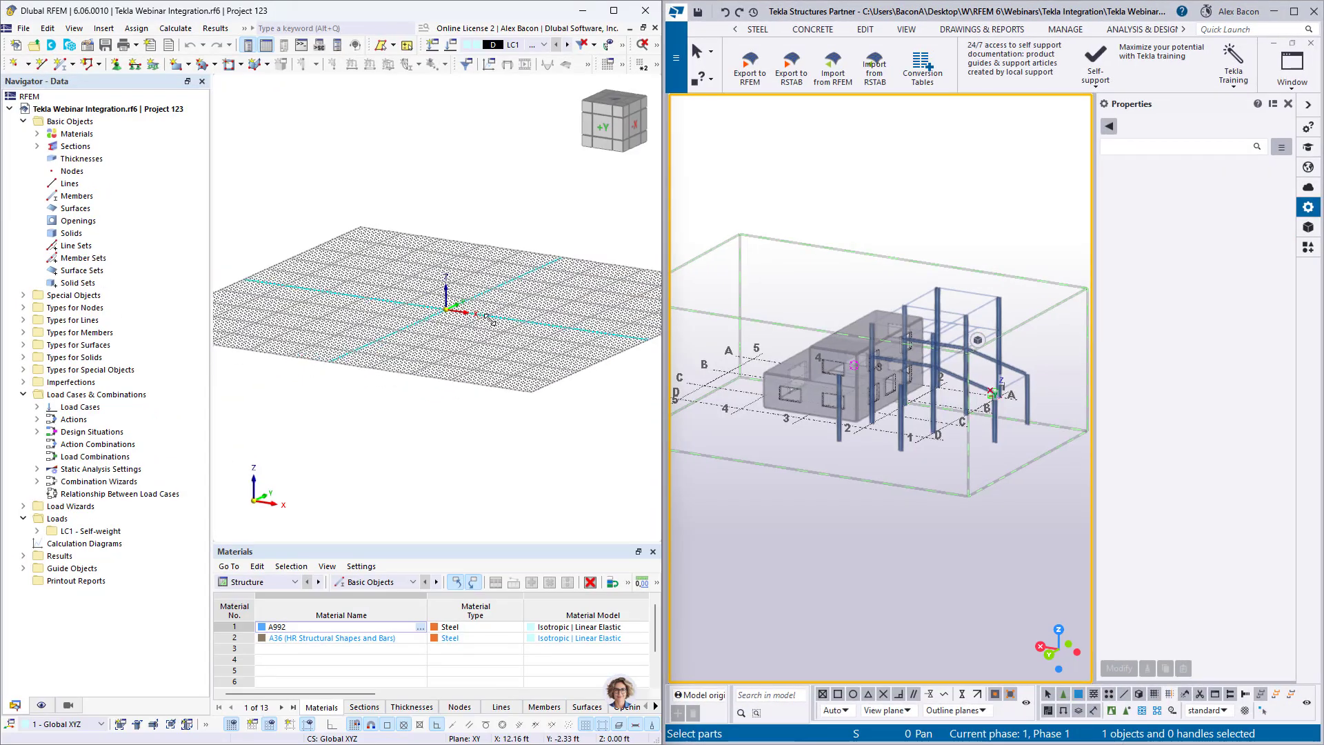
pyautogui.scroll(-3, 489, 319)
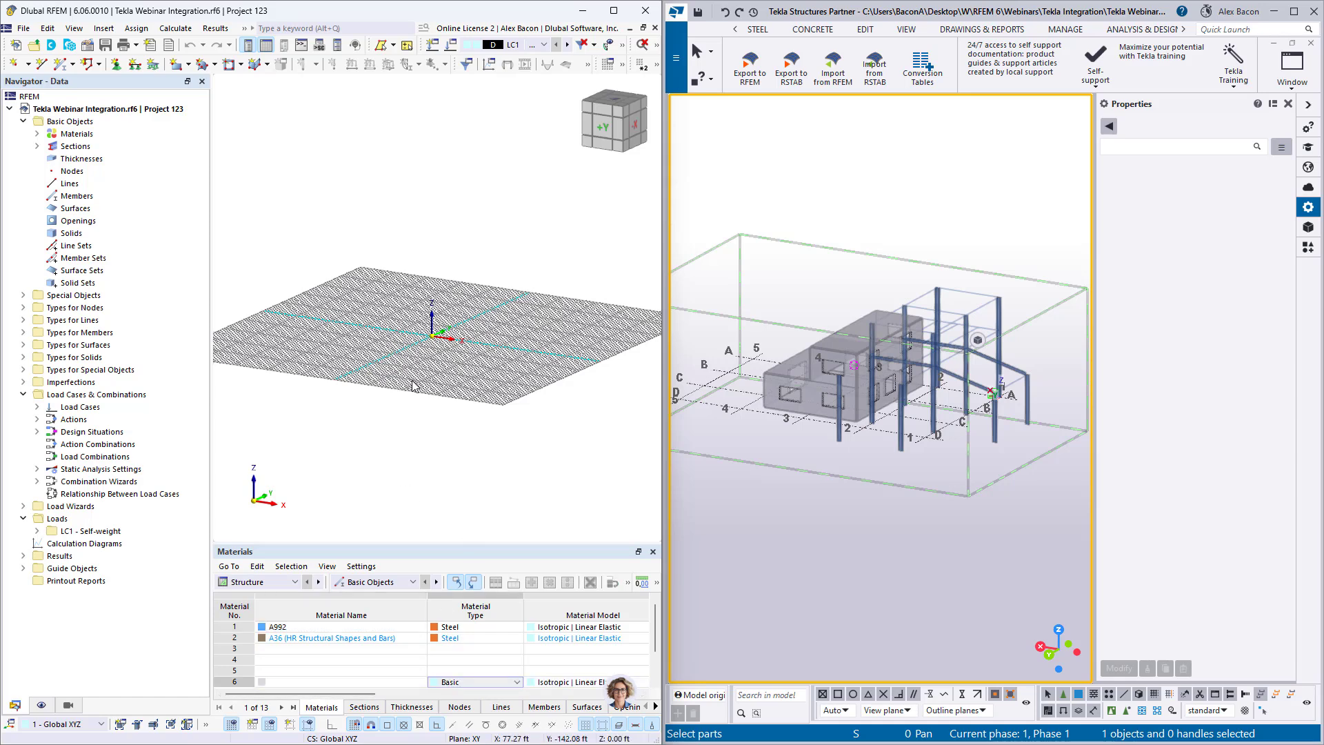
# Export the Tekla model to RFEM as a physical model, overwriting the current model
pyautogui.click(753, 72)
pyautogui.click(518, 260)
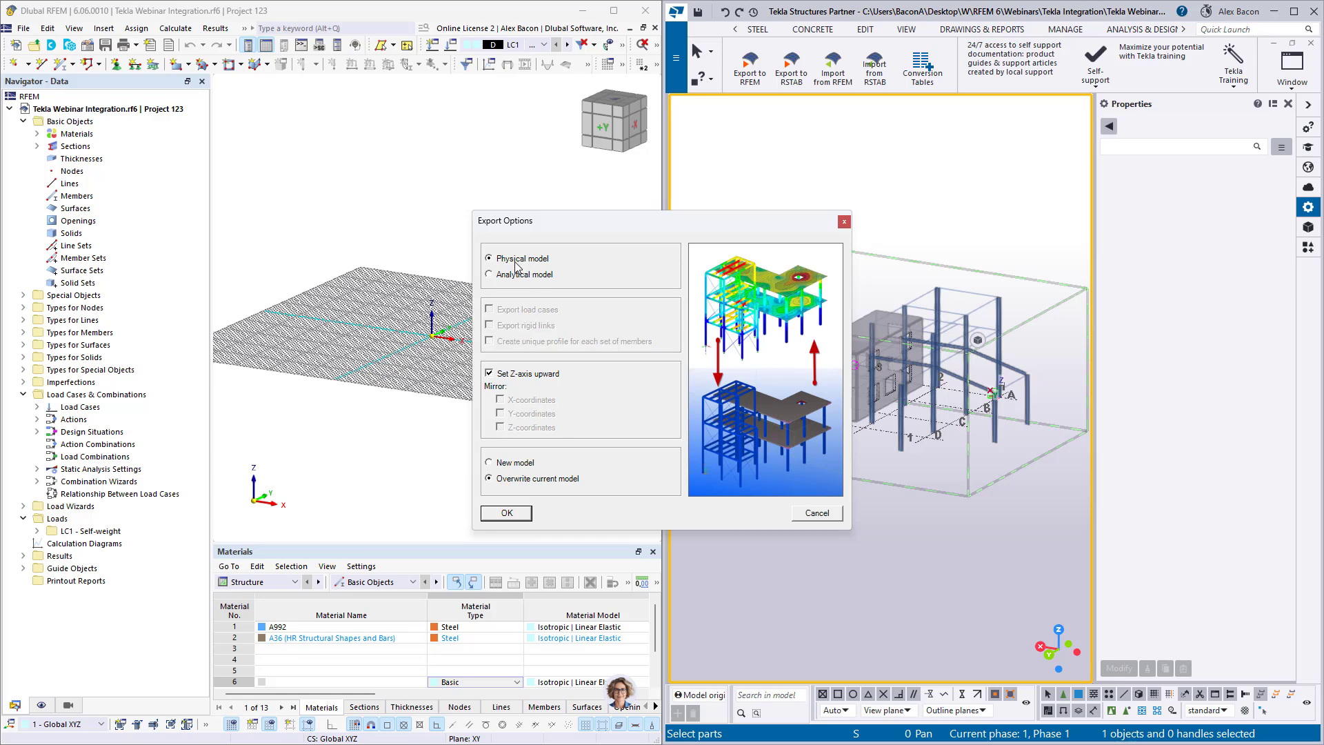
pyautogui.click(505, 512)
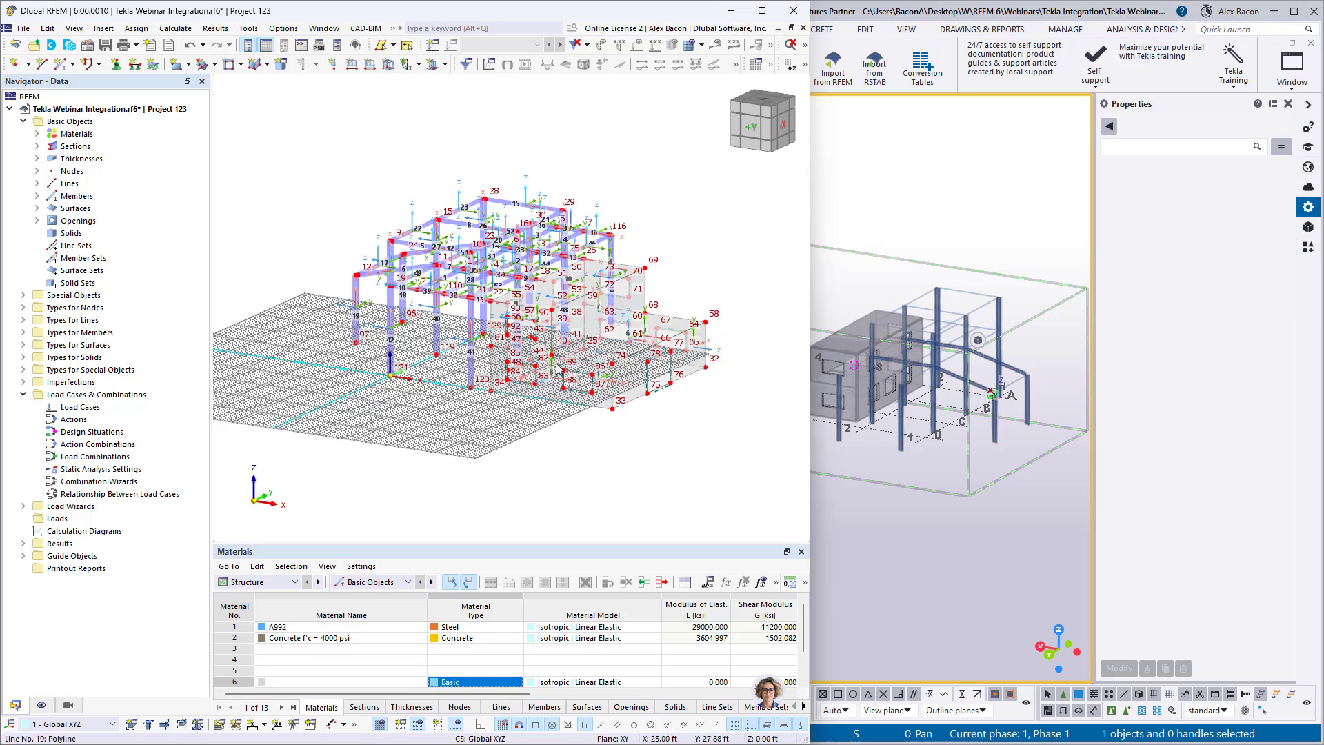
# Hide the object numbering, the member axis systems and the work plane grid in the RFEM model view
pyautogui.rightClick(559, 416)
pyautogui.click(621, 496)
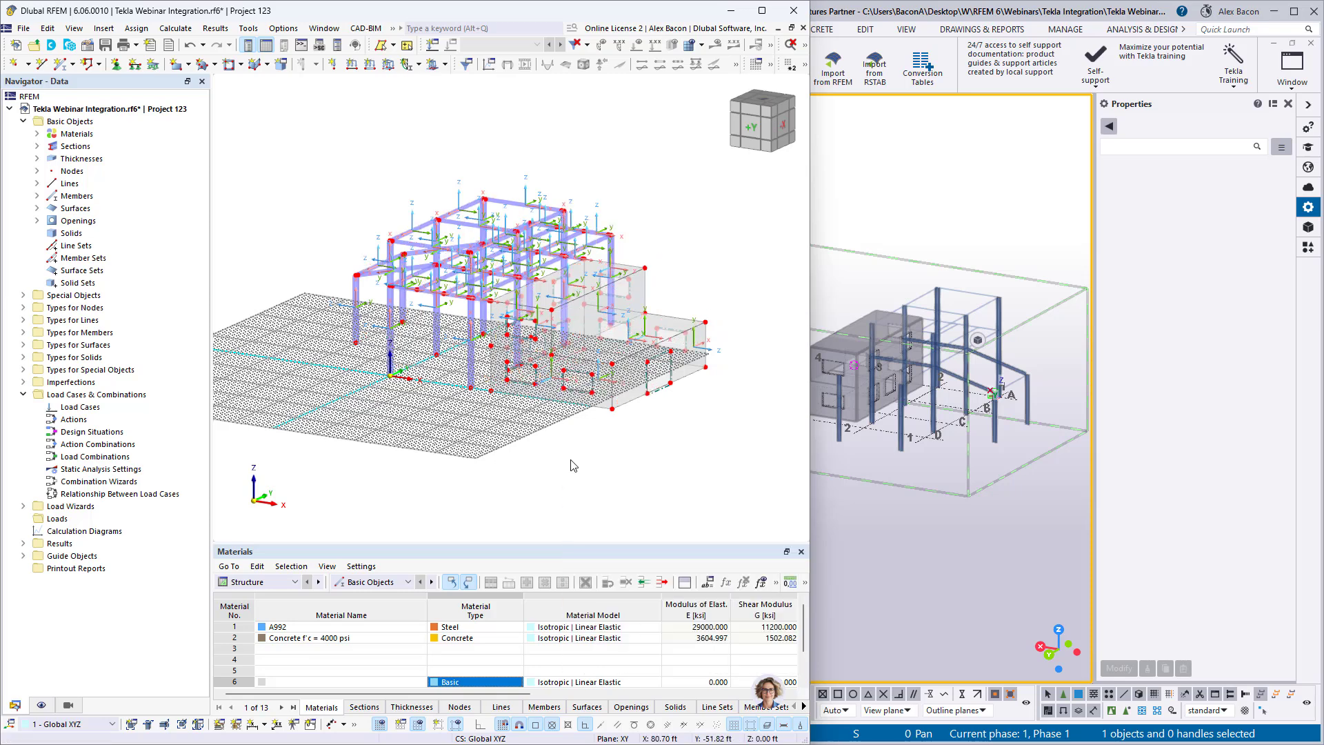
pyautogui.rightClick(560, 455)
pyautogui.press('Escape')
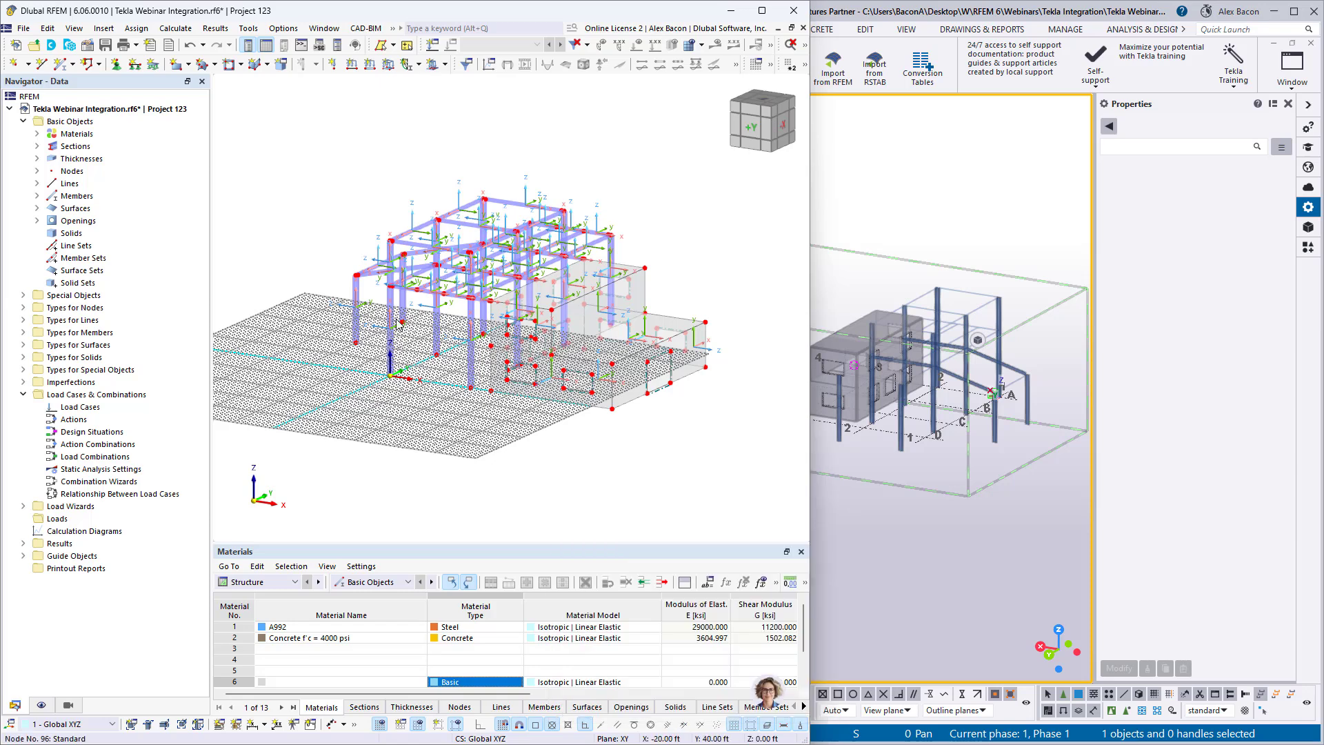
pyautogui.rightClick(391, 318)
pyautogui.click(460, 454)
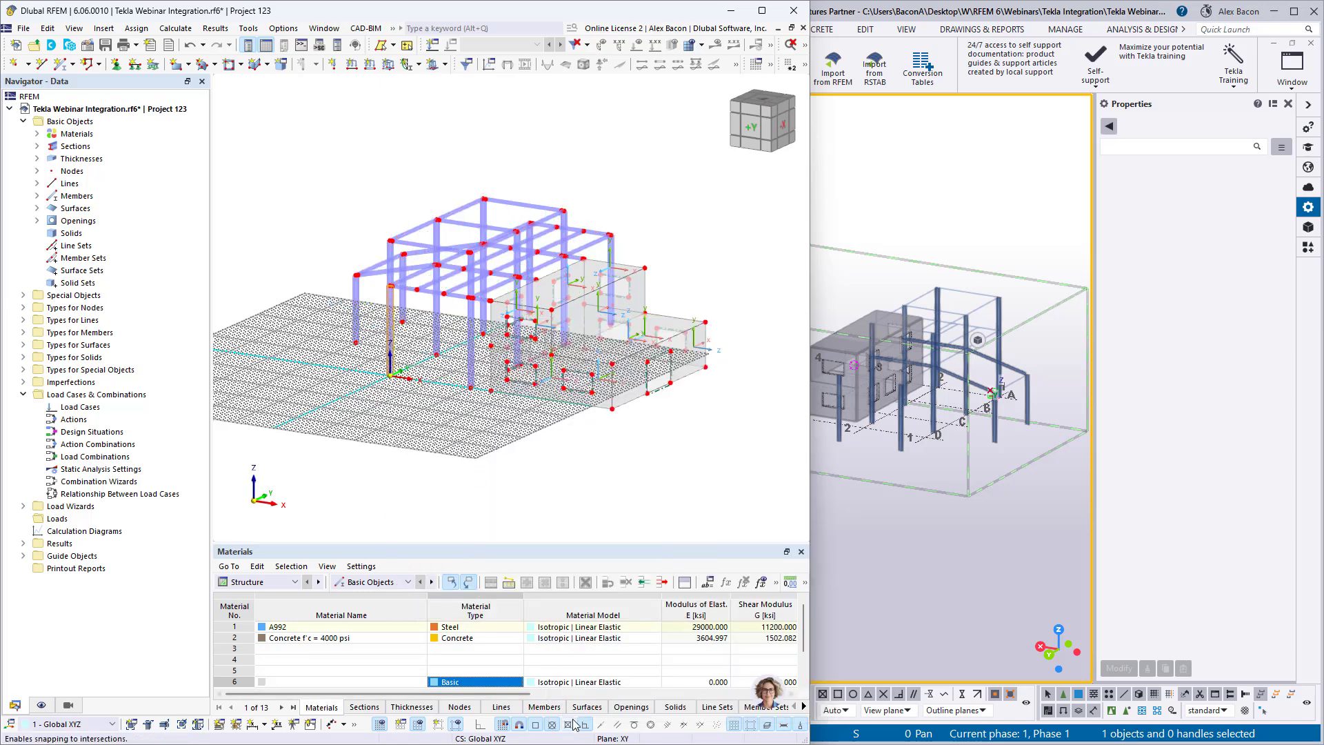
pyautogui.click(453, 722)
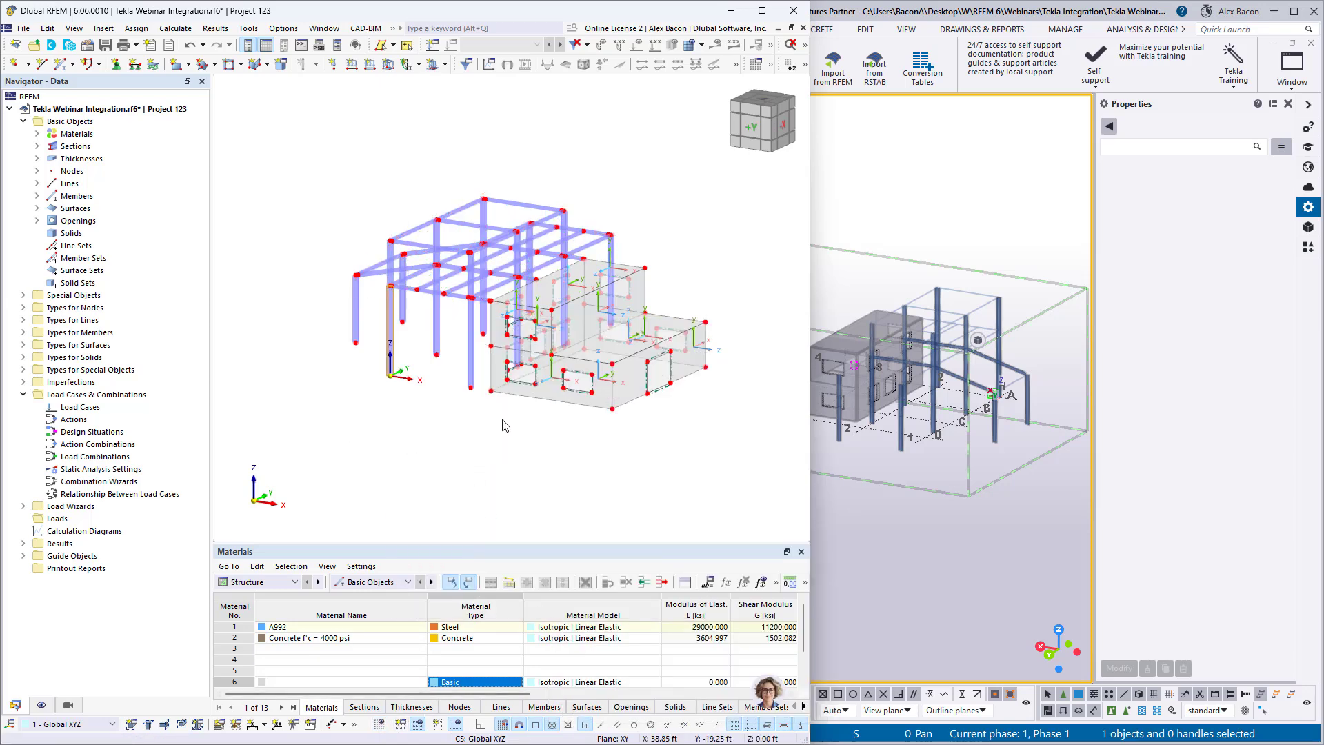
# Examine the nodes where the exported beams meet the column in the RFEM model
pyautogui.scroll(2, 511, 296)
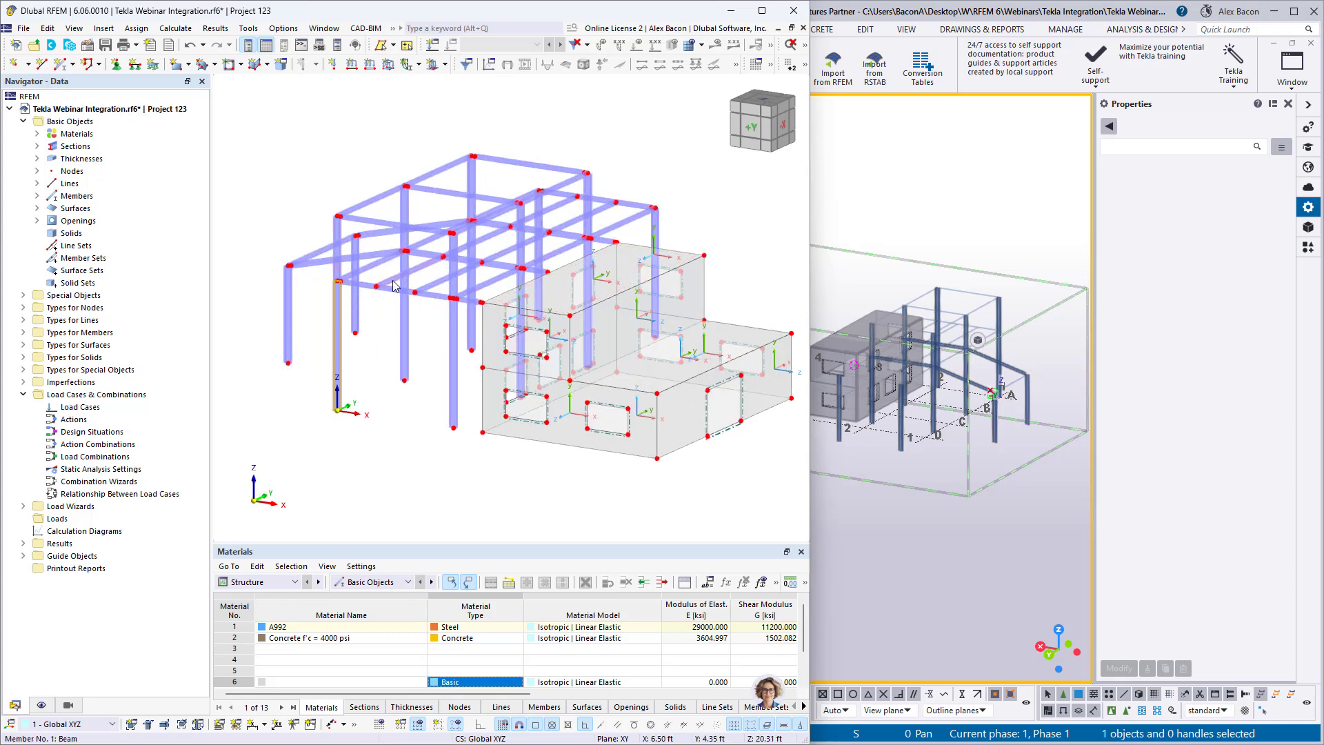
pyautogui.scroll(6, 393, 286)
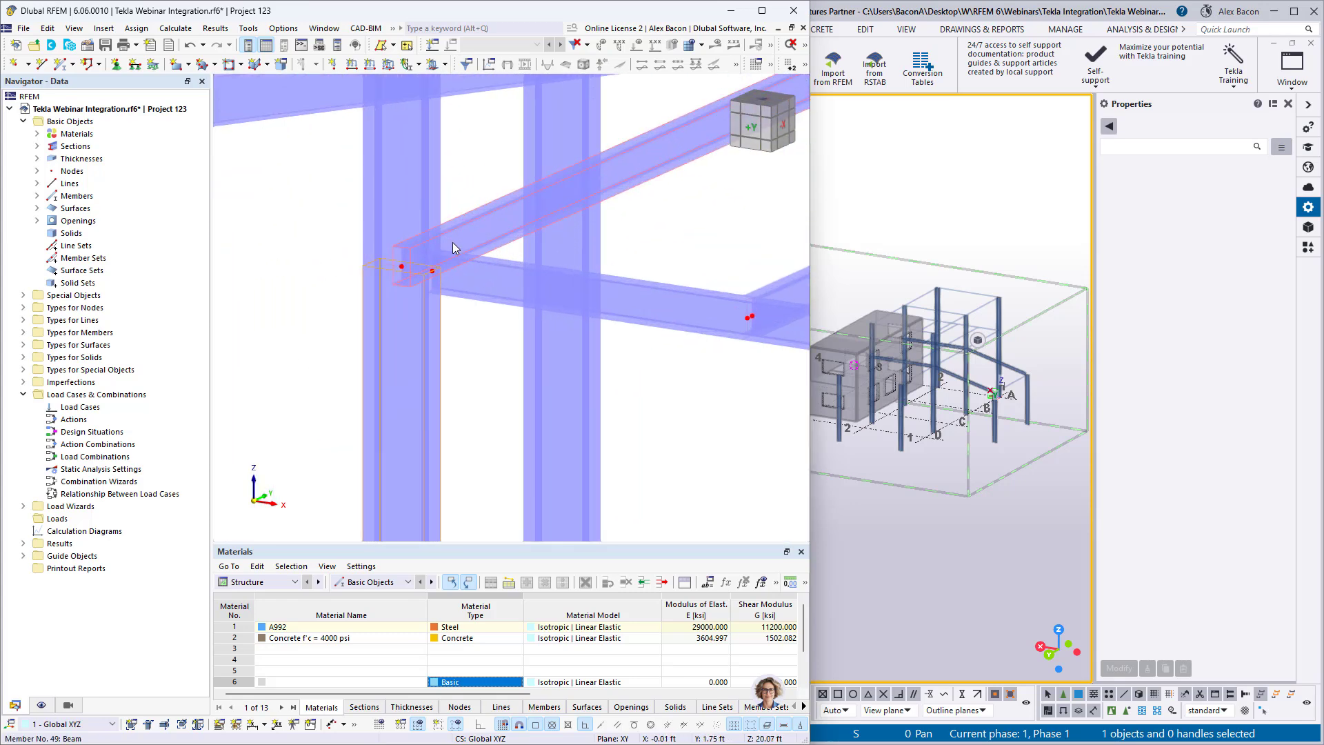
pyautogui.scroll(-3, 483, 283)
pyautogui.scroll(5, 490, 308)
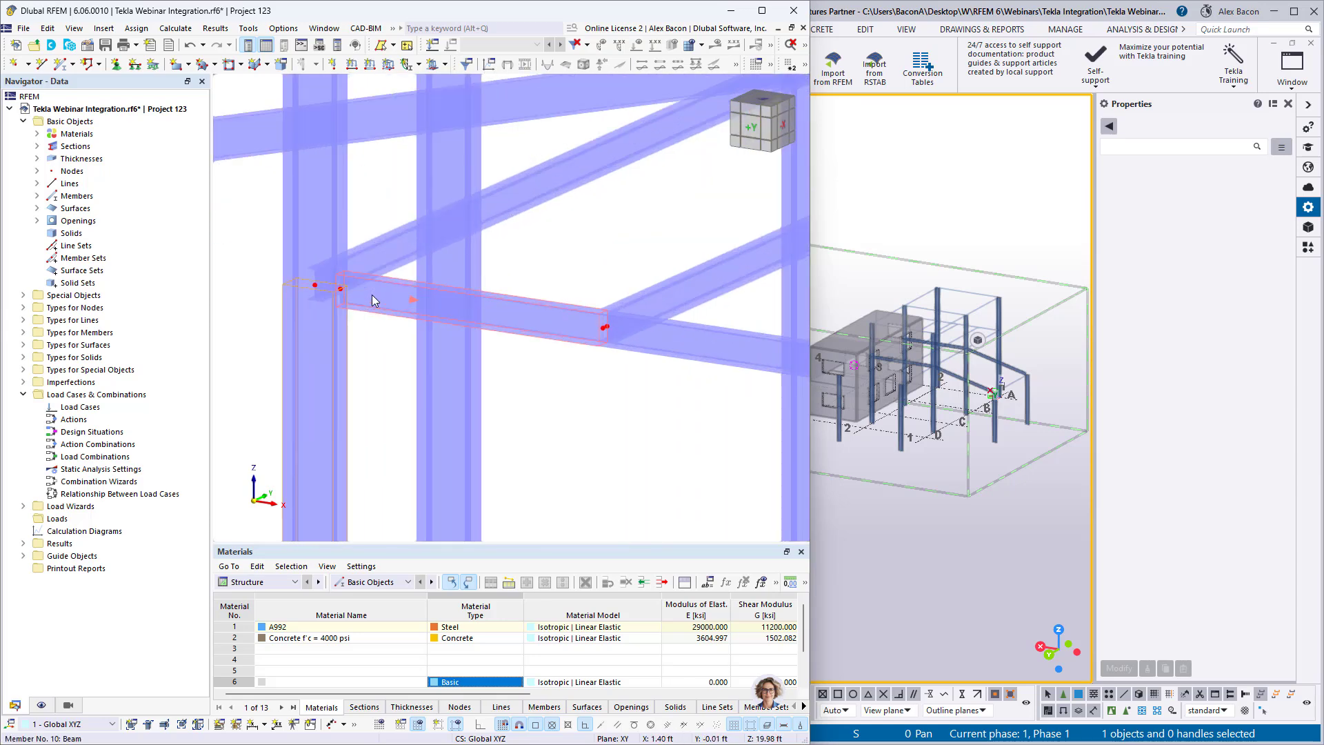
pyautogui.scroll(-2, 331, 317)
pyautogui.scroll(-1, 327, 305)
pyautogui.scroll(-5, 328, 308)
# Switch to Tekla Structures and examine the beam-to-column connections of the steel frame
pyautogui.click(913, 372)
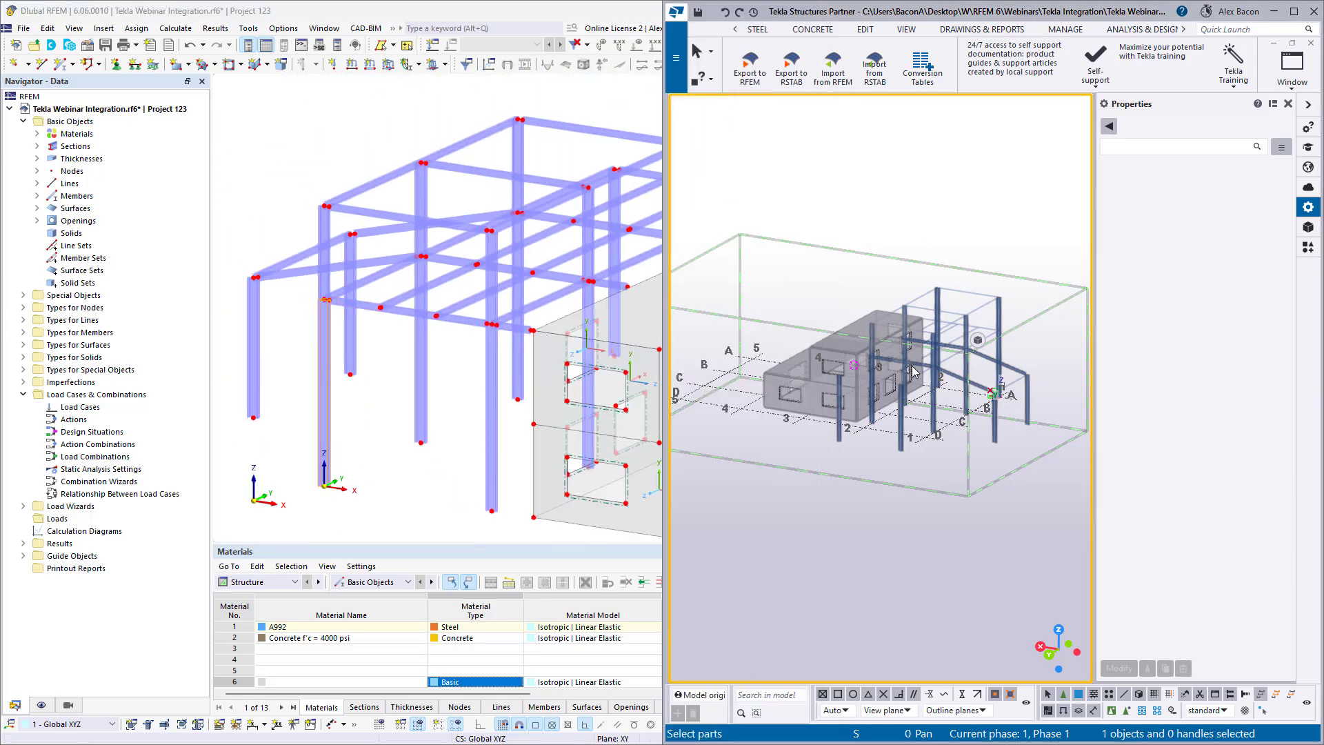
pyautogui.scroll(4, 913, 372)
pyautogui.keyDown('ctrl'); pyautogui.moveTo(968, 404); pyautogui.dragTo(807, 439, button='middle'); pyautogui.keyUp('ctrl')
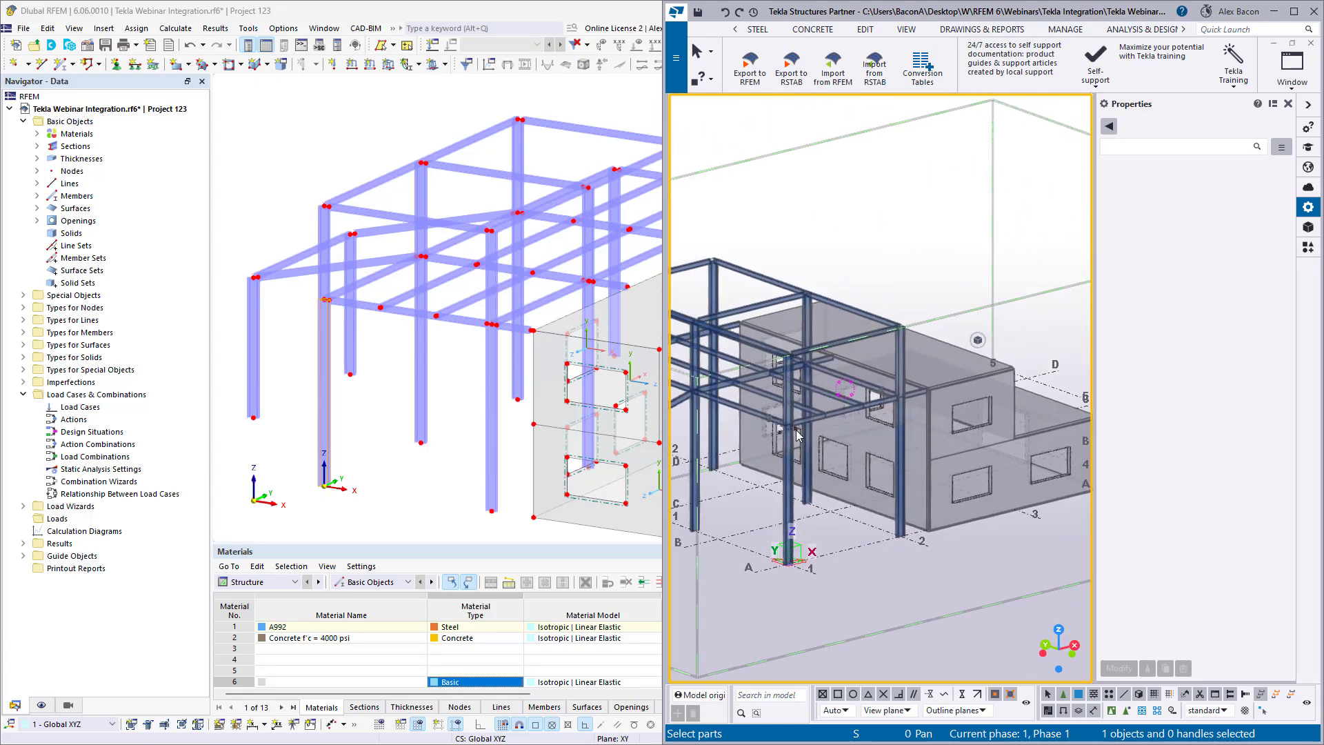
pyautogui.scroll(6, 794, 428)
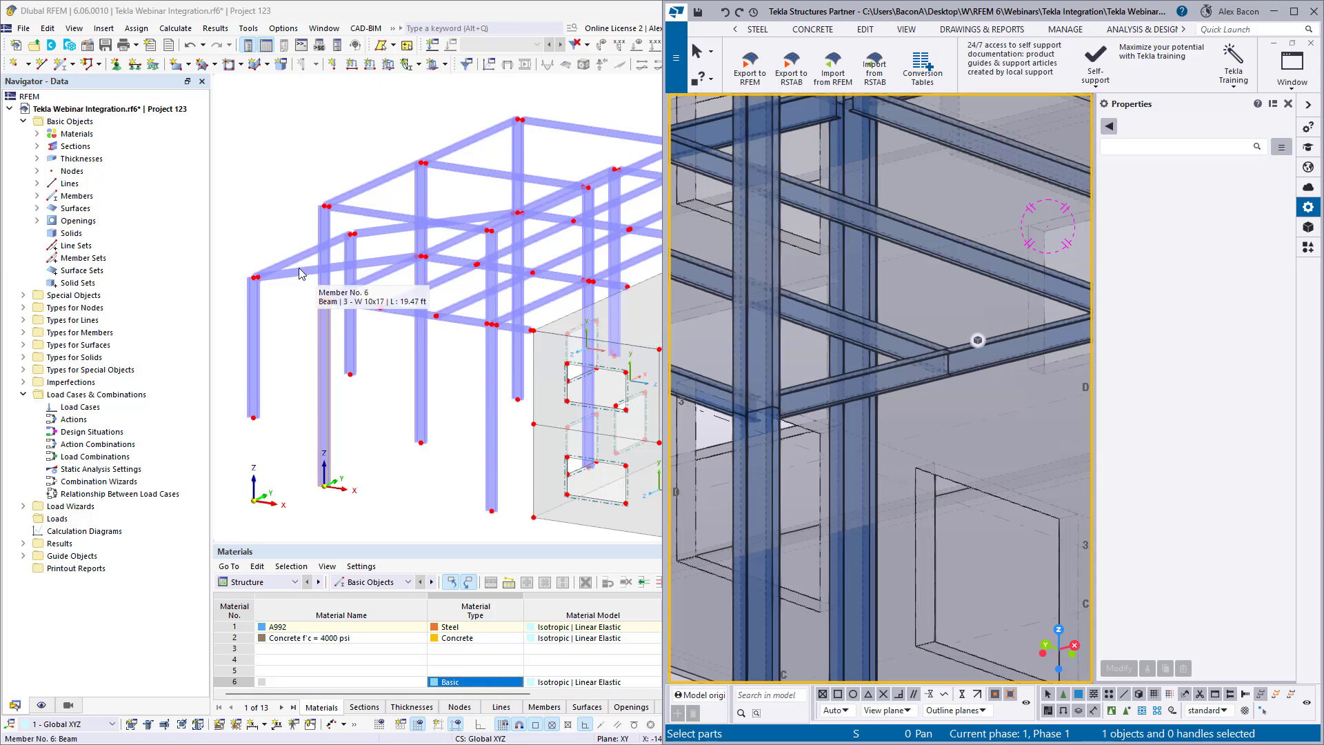
# Switch to RFEM, display the model as a wireframe and examine the member end nodes at the columns
pyautogui.click(552, 97)
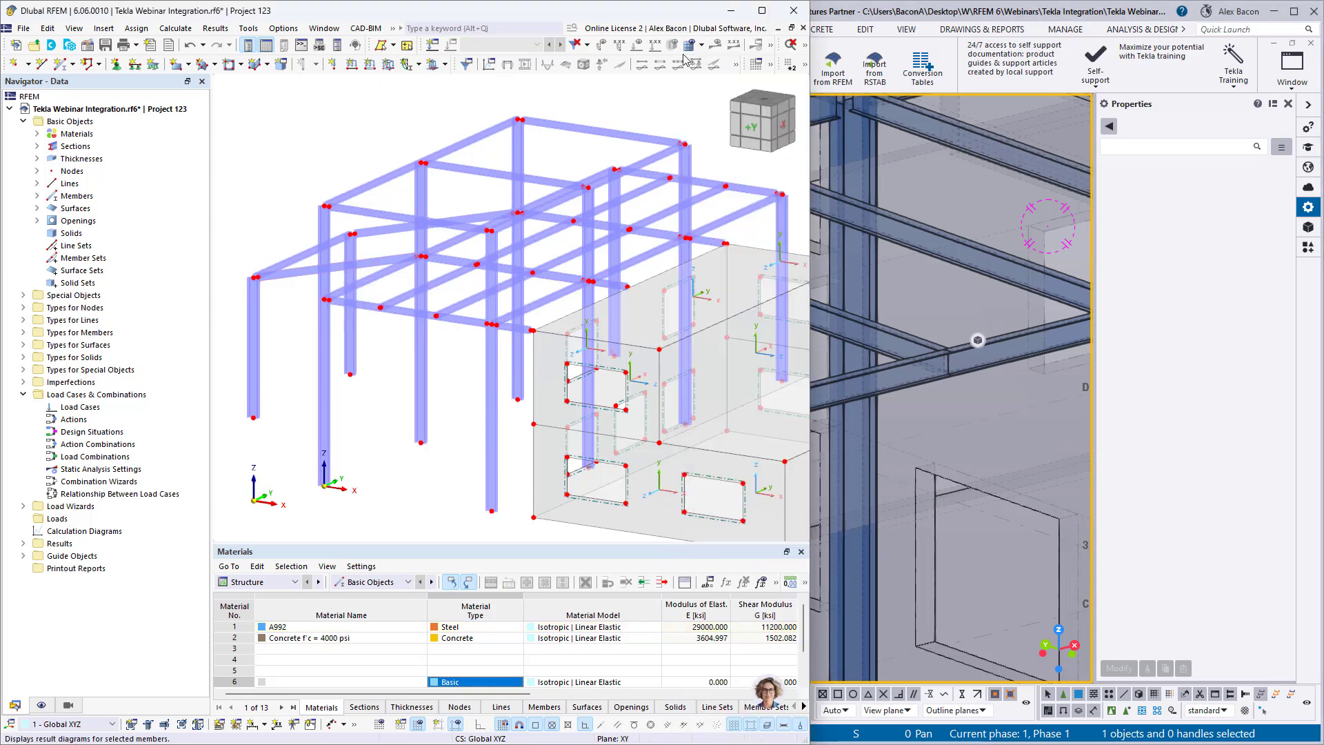
pyautogui.click(804, 45)
pyautogui.click(766, 79)
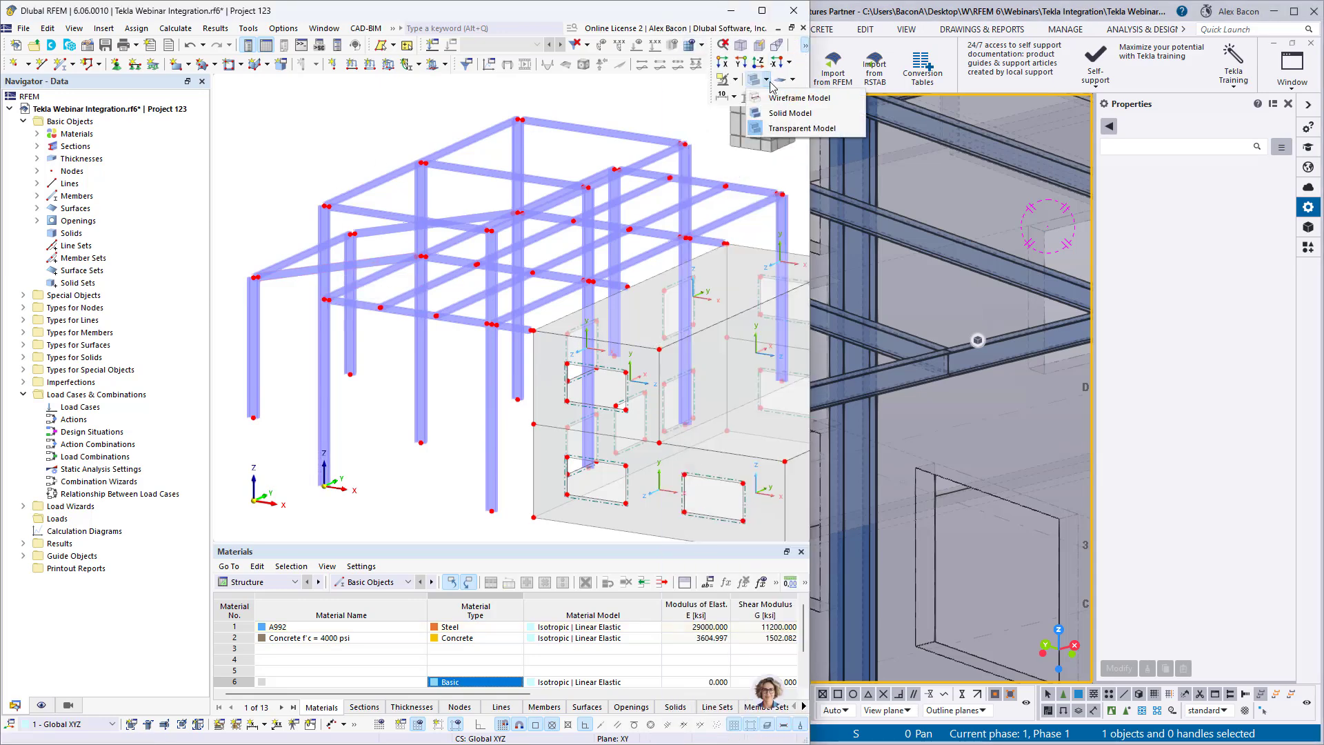
pyautogui.click(799, 98)
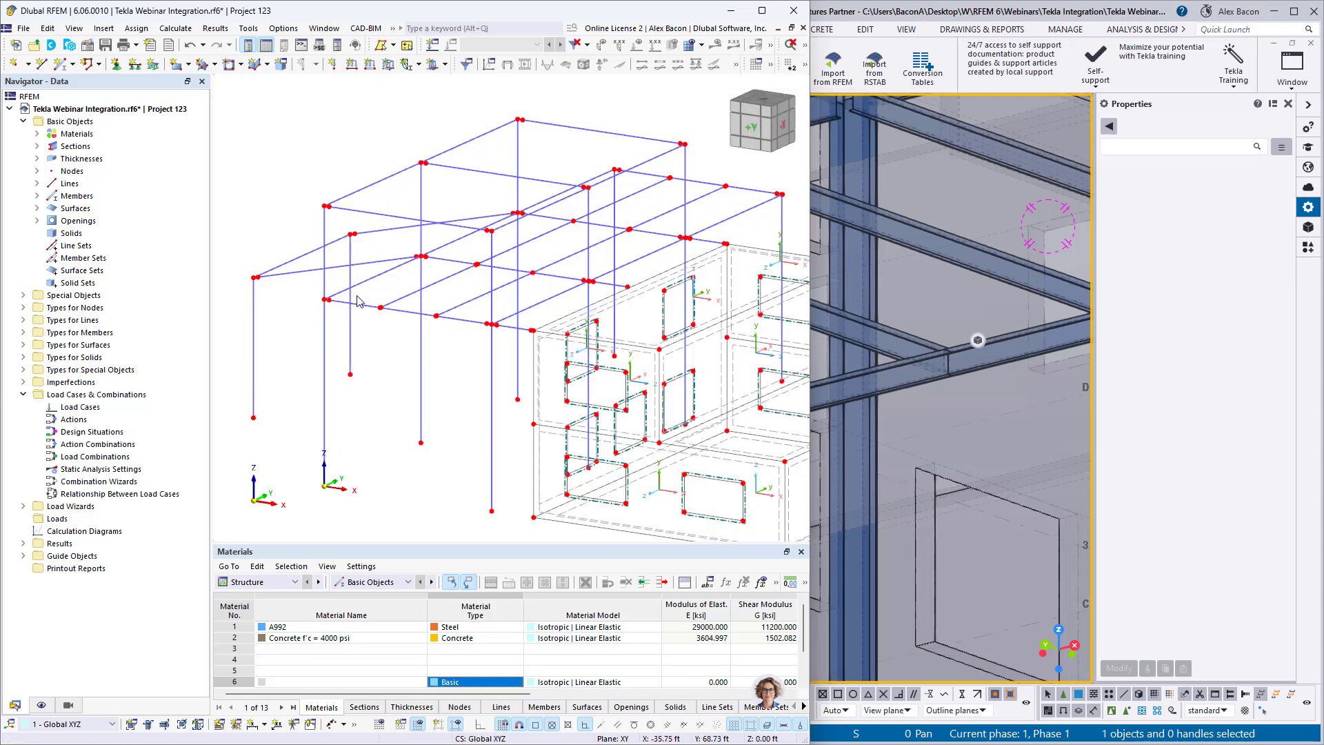
pyautogui.scroll(3, 339, 322)
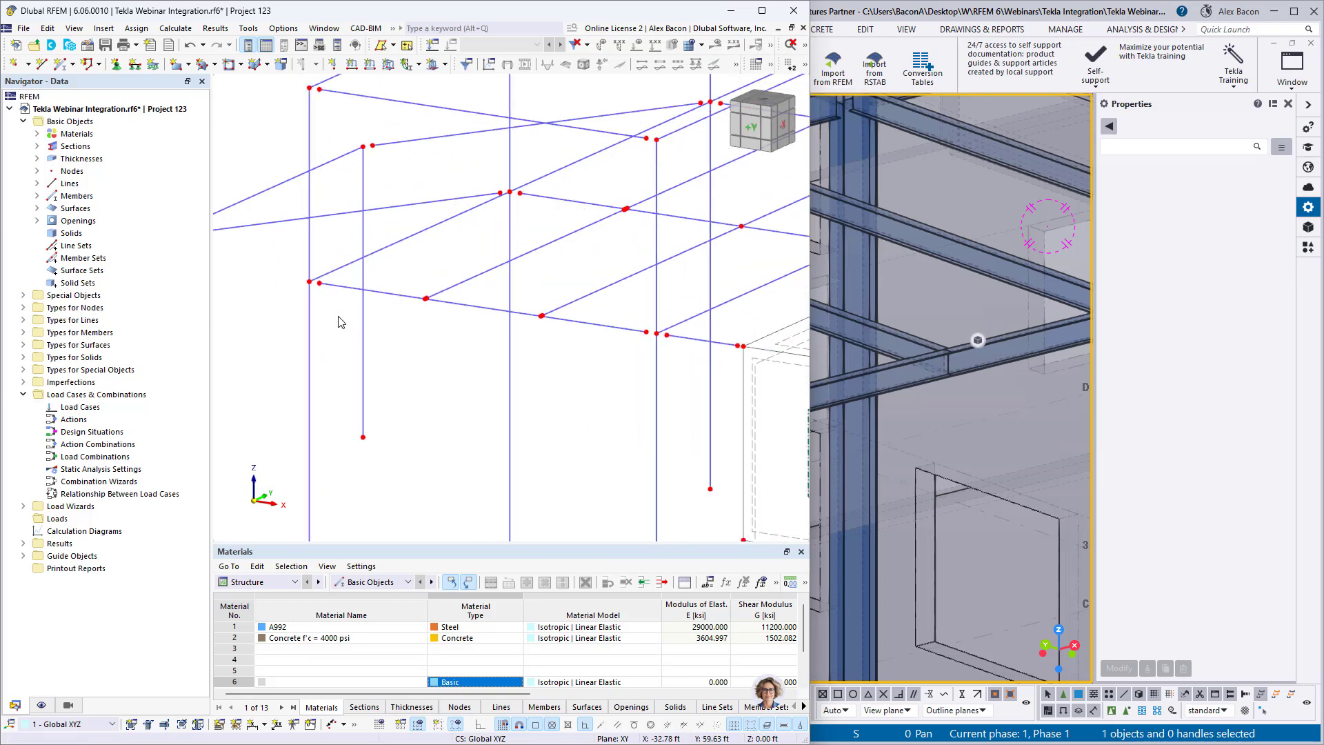
pyautogui.scroll(2, 327, 300)
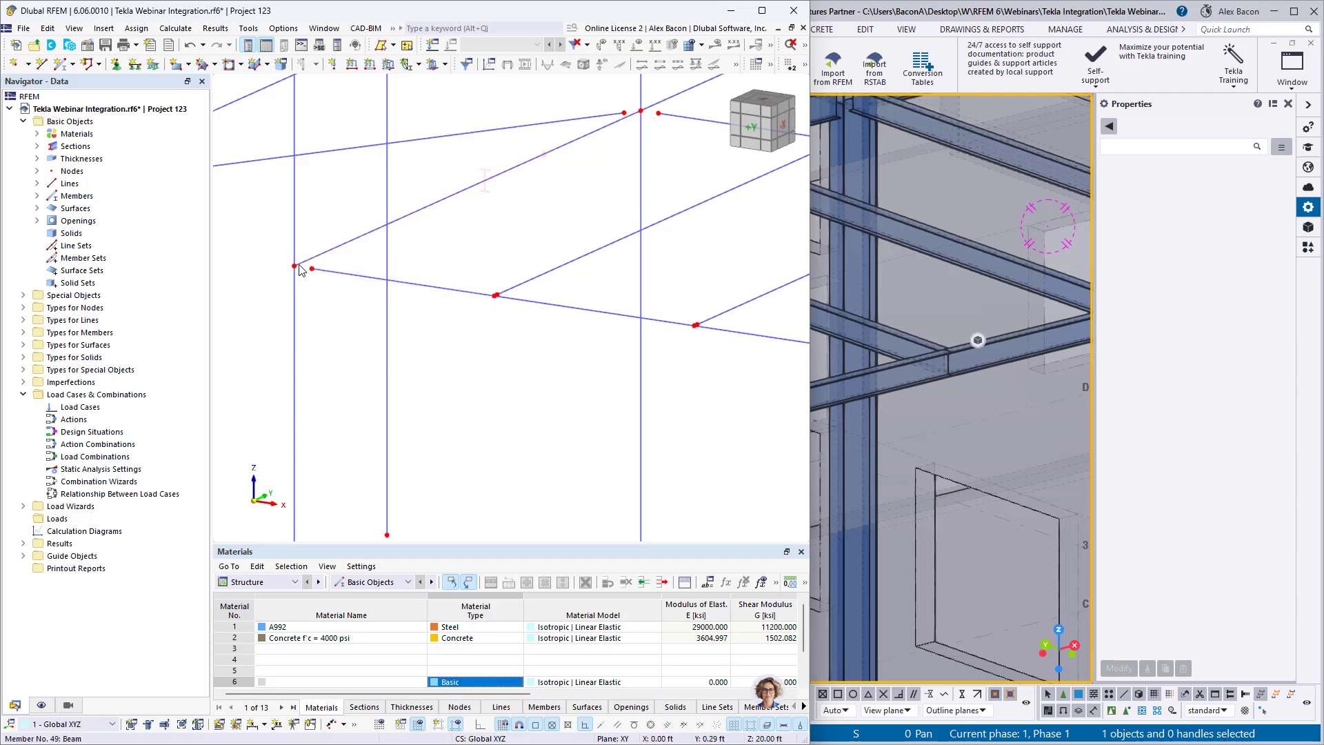
pyautogui.scroll(-5, 502, 294)
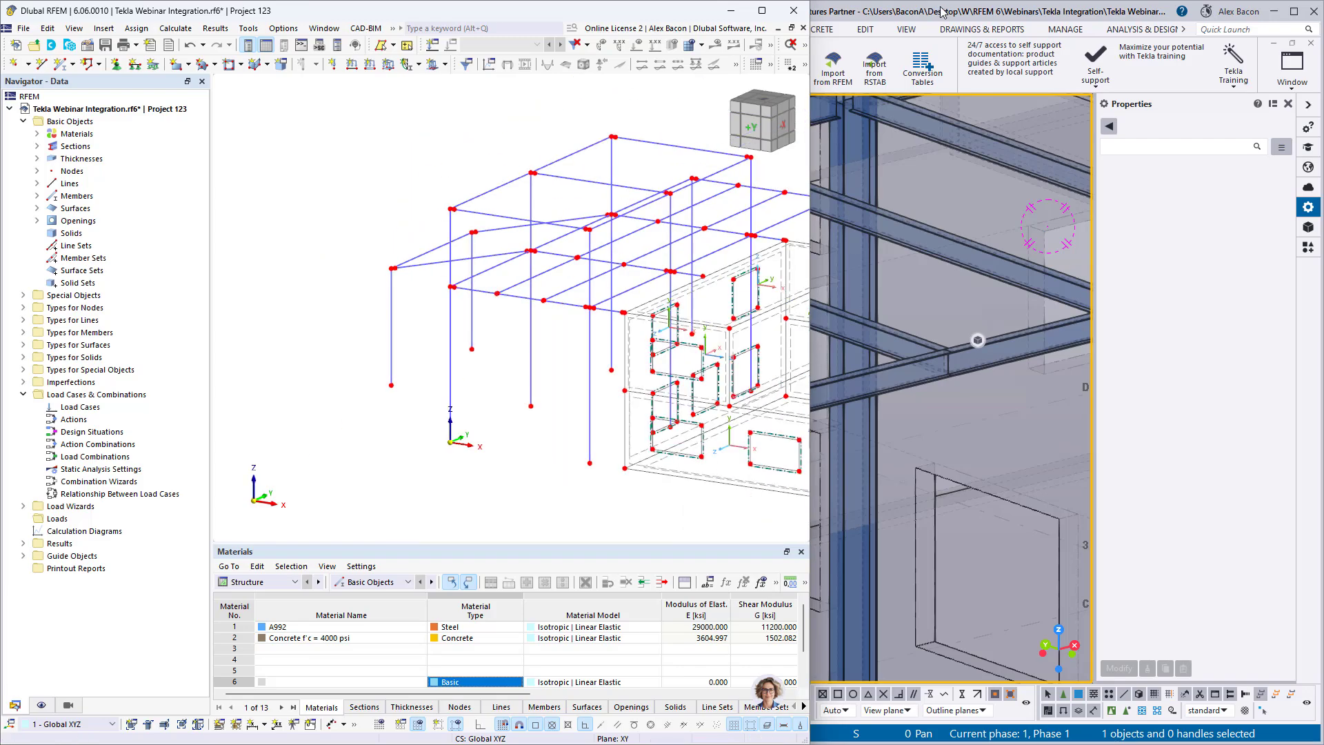
# Maximize the Tekla Structures window and start a new analysis model from the Analysis & Design Models list
pyautogui.moveTo(942, 12); pyautogui.dragTo(551, 1)
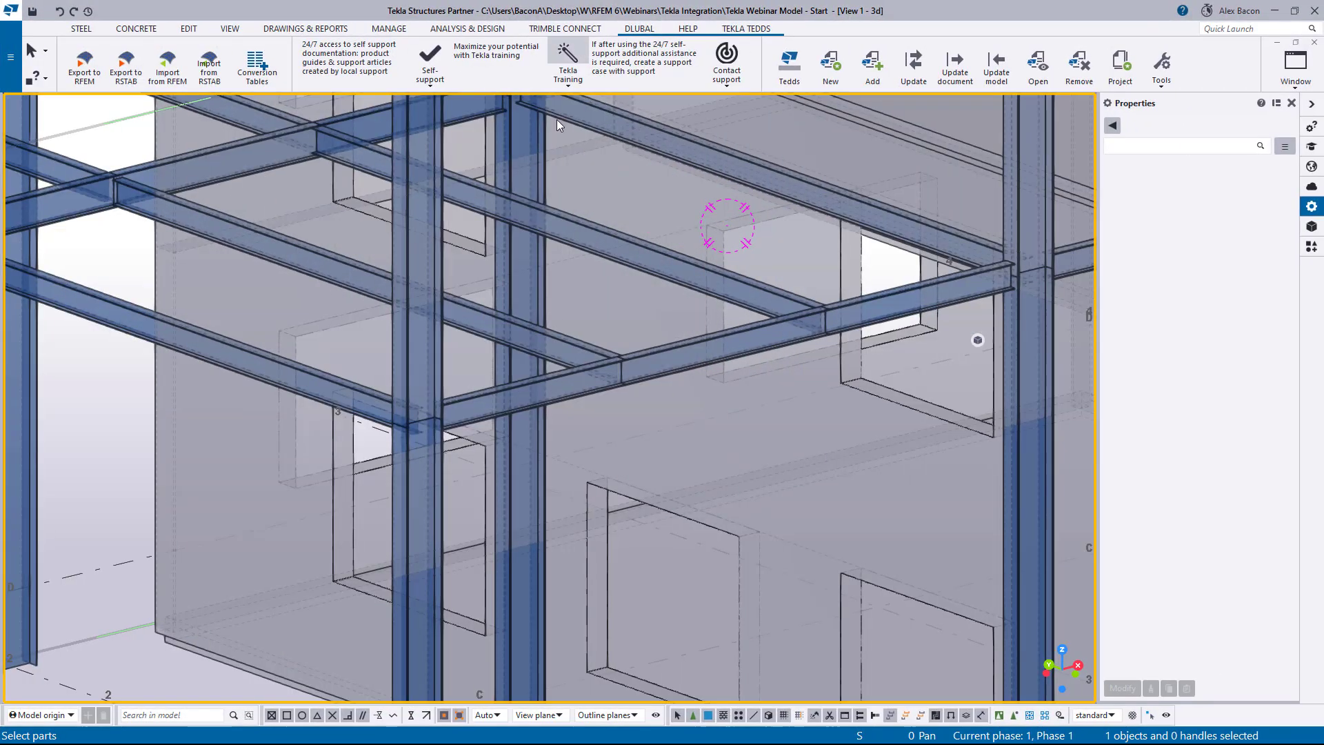
pyautogui.scroll(-10, 564, 264)
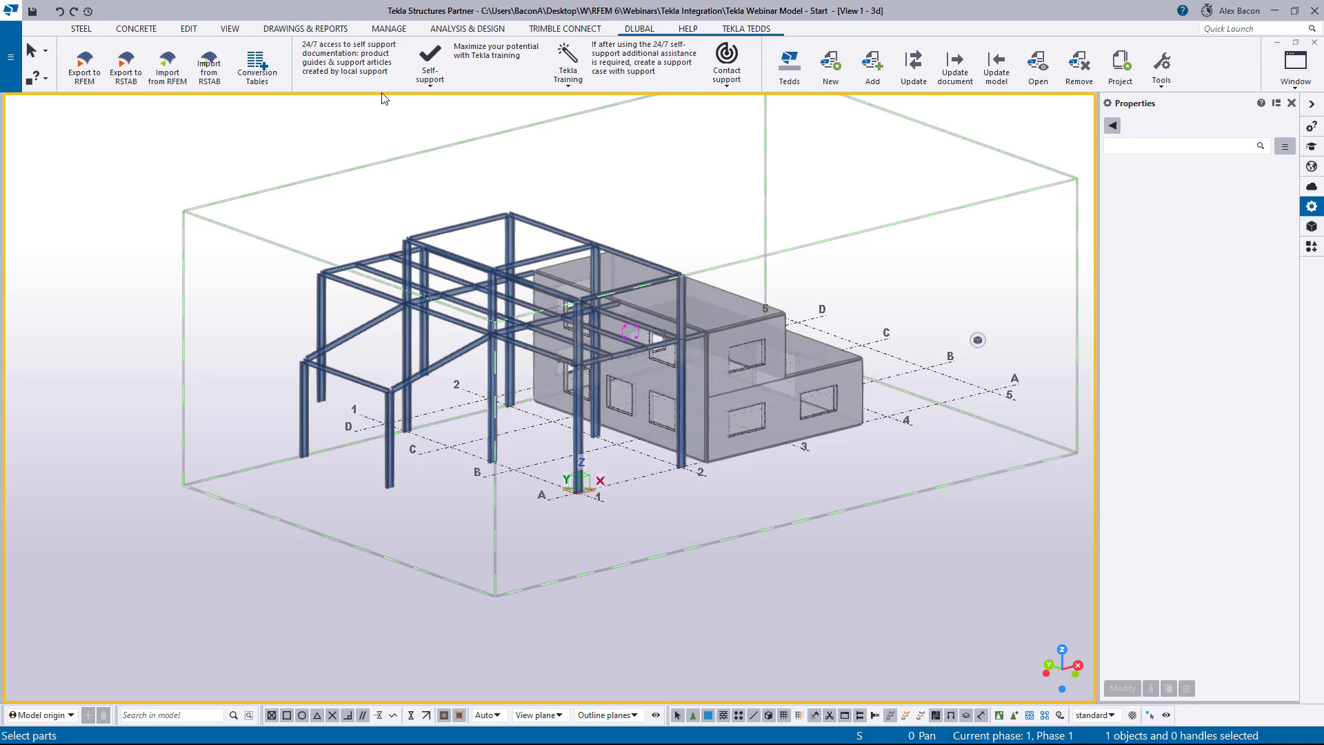
pyautogui.click(458, 30)
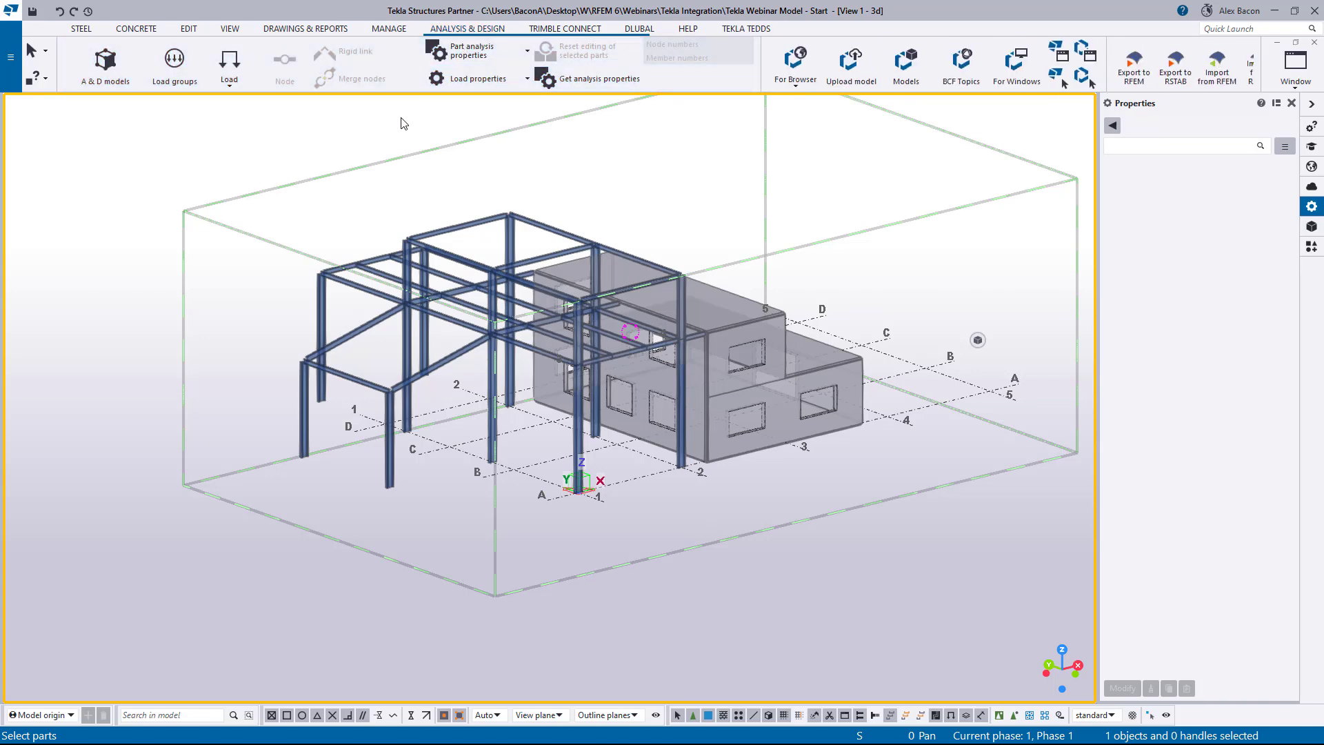
pyautogui.click(100, 74)
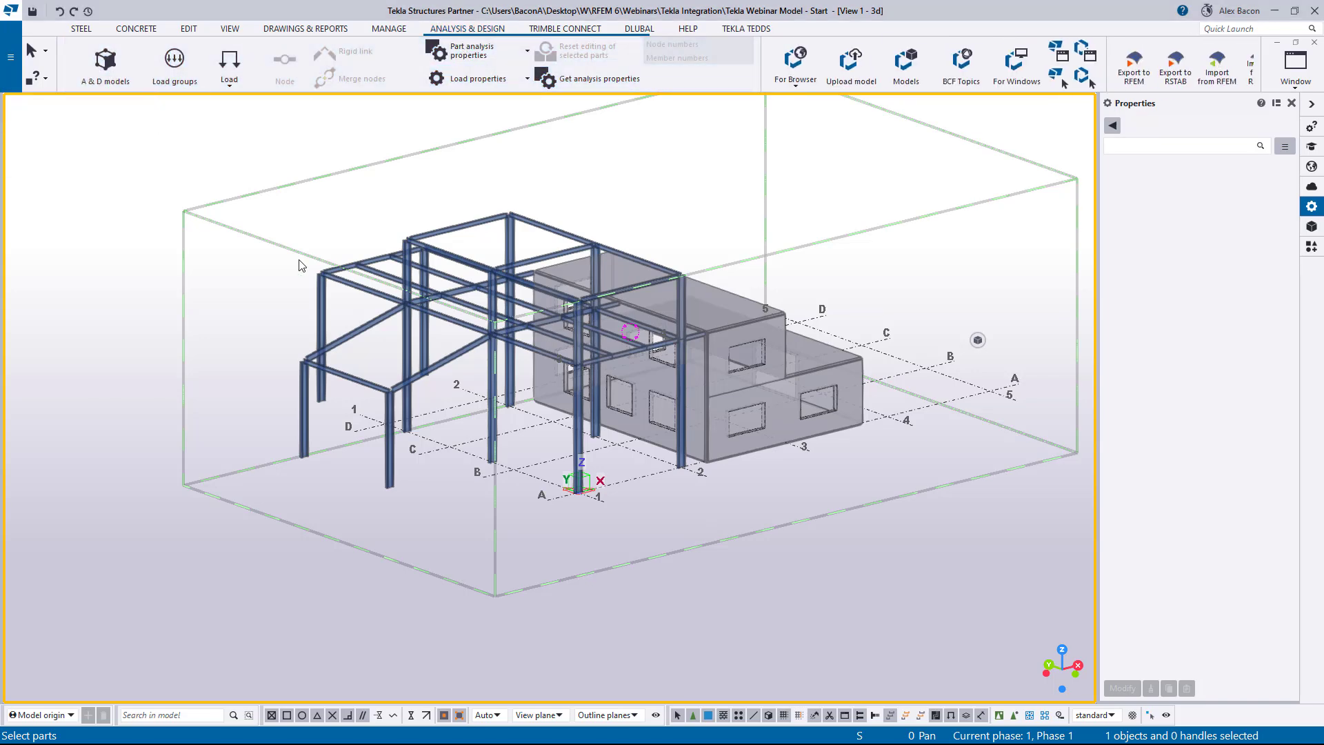
pyautogui.moveTo(306, 211); pyautogui.dragTo(755, 181)
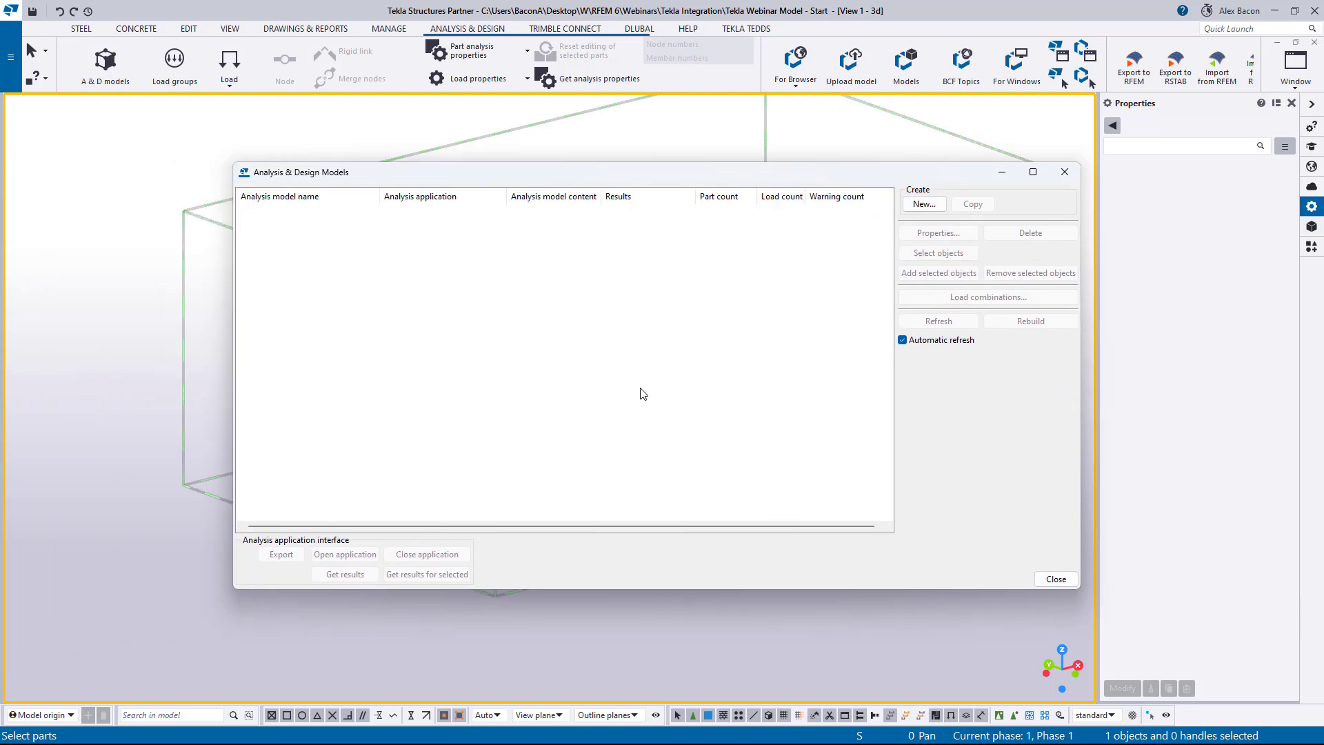
pyautogui.click(923, 204)
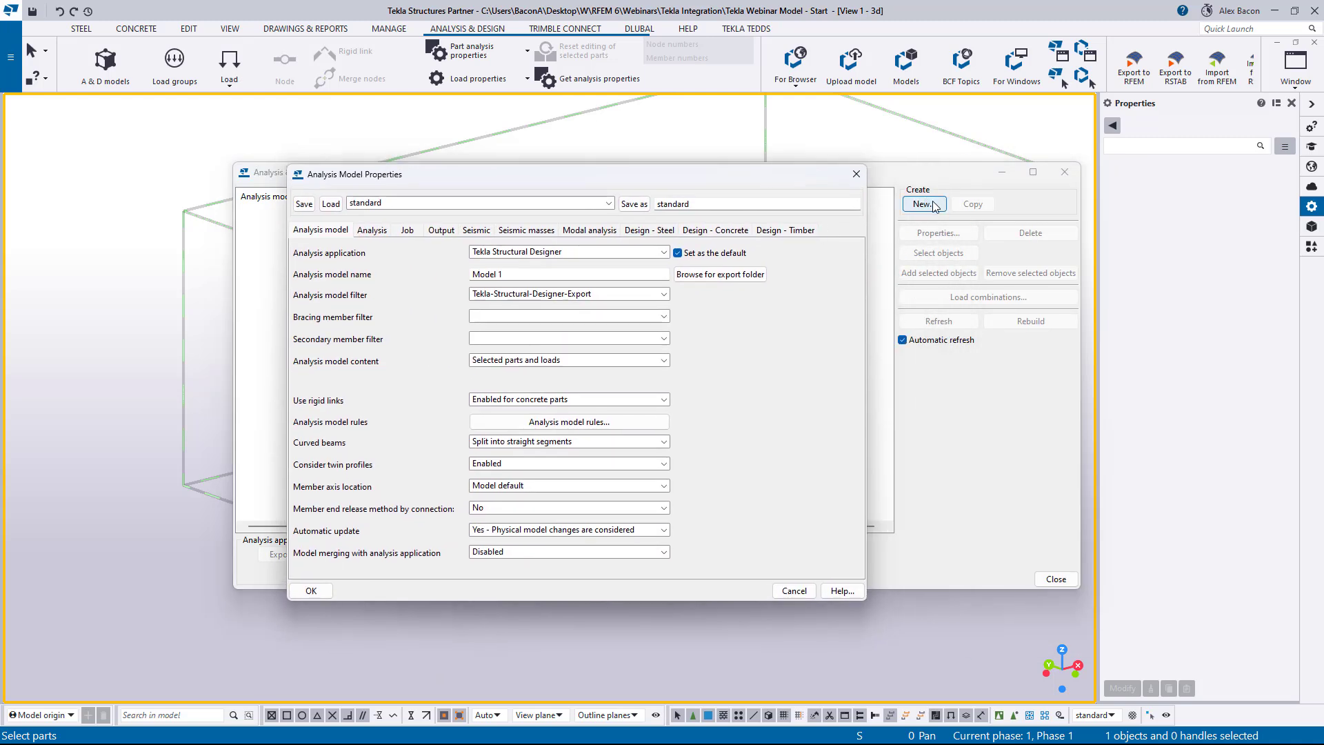
# Set the analysis application to the blank option and name the analysis model Steel
pyautogui.click(570, 253)
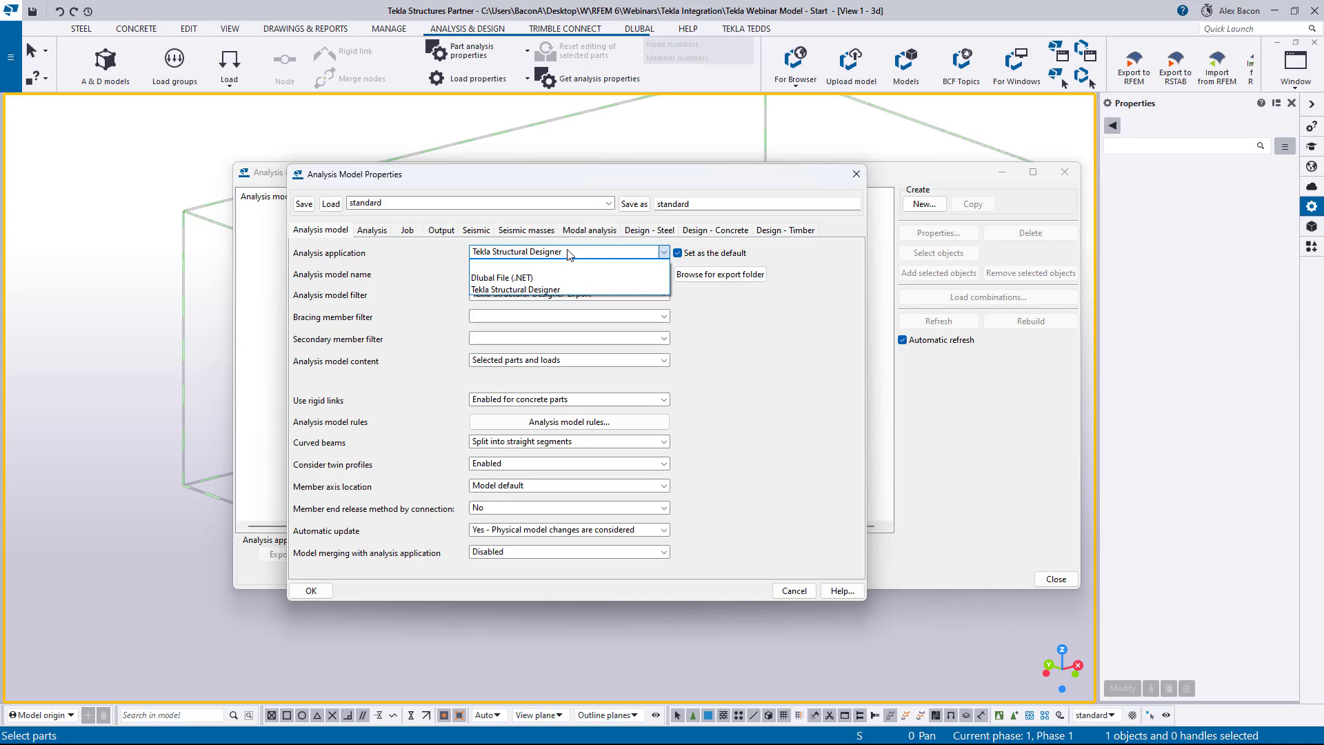
pyautogui.click(570, 253)
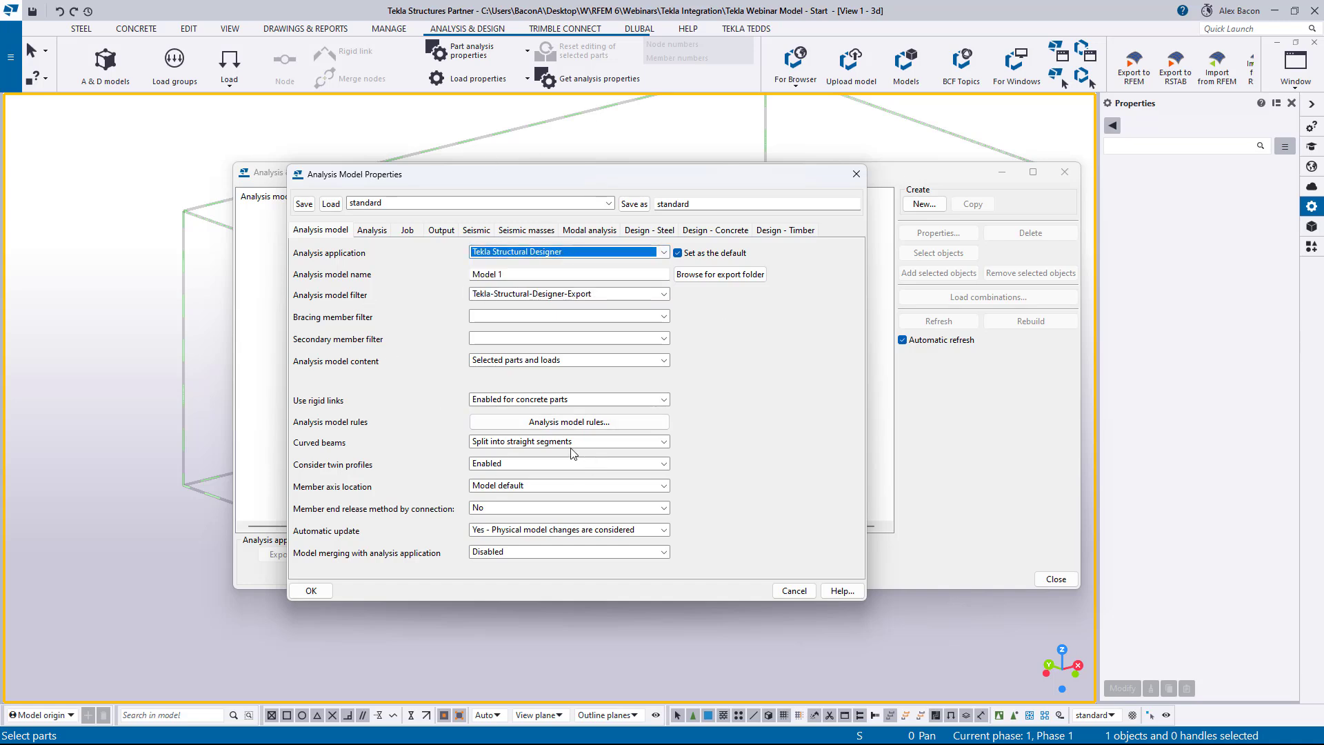
pyautogui.click(558, 251)
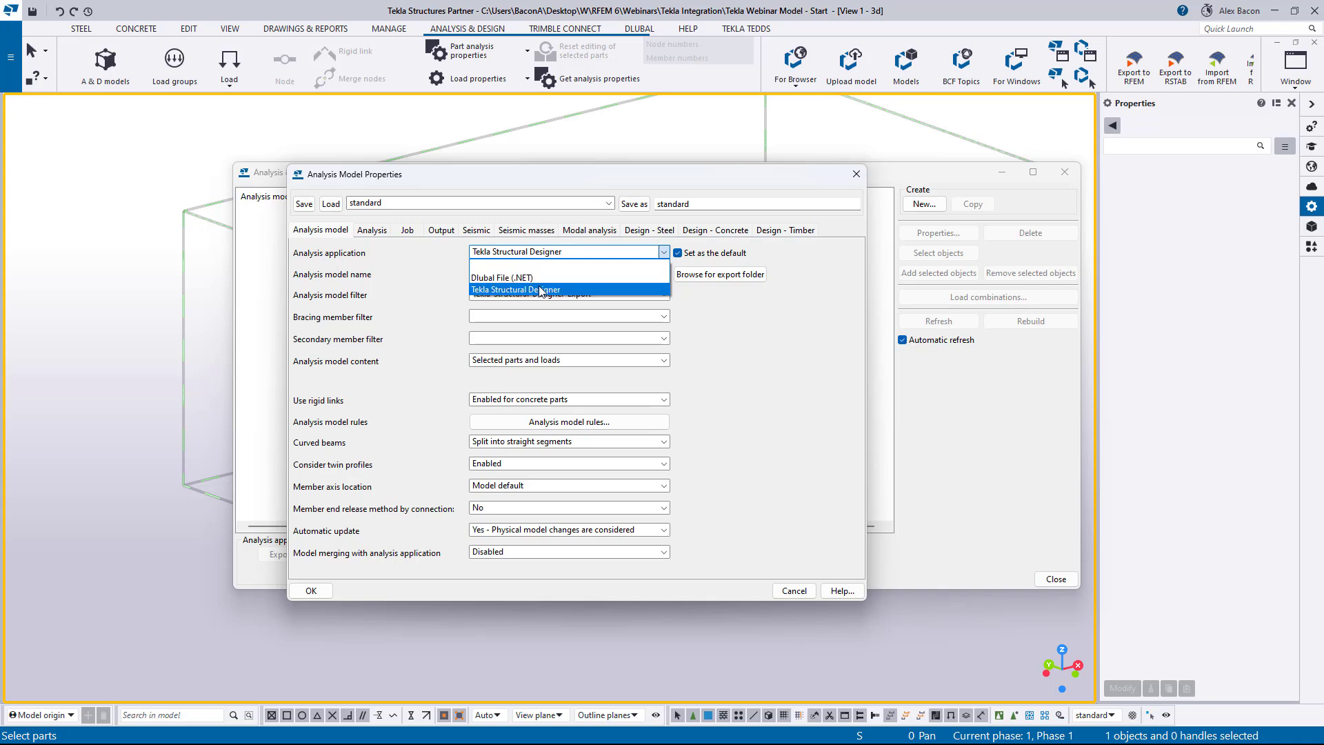
pyautogui.click(531, 264)
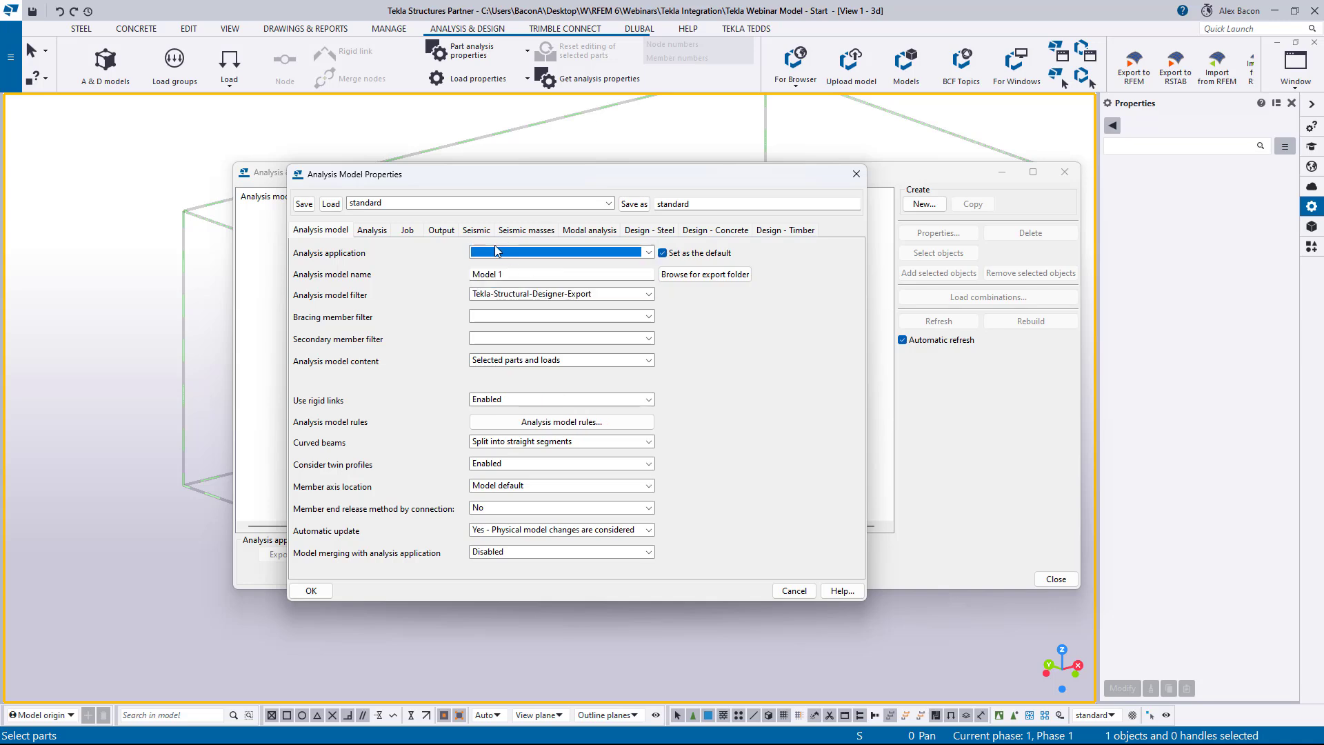
pyautogui.click(524, 274)
pyautogui.moveTo(503, 275); pyautogui.dragTo(454, 259)
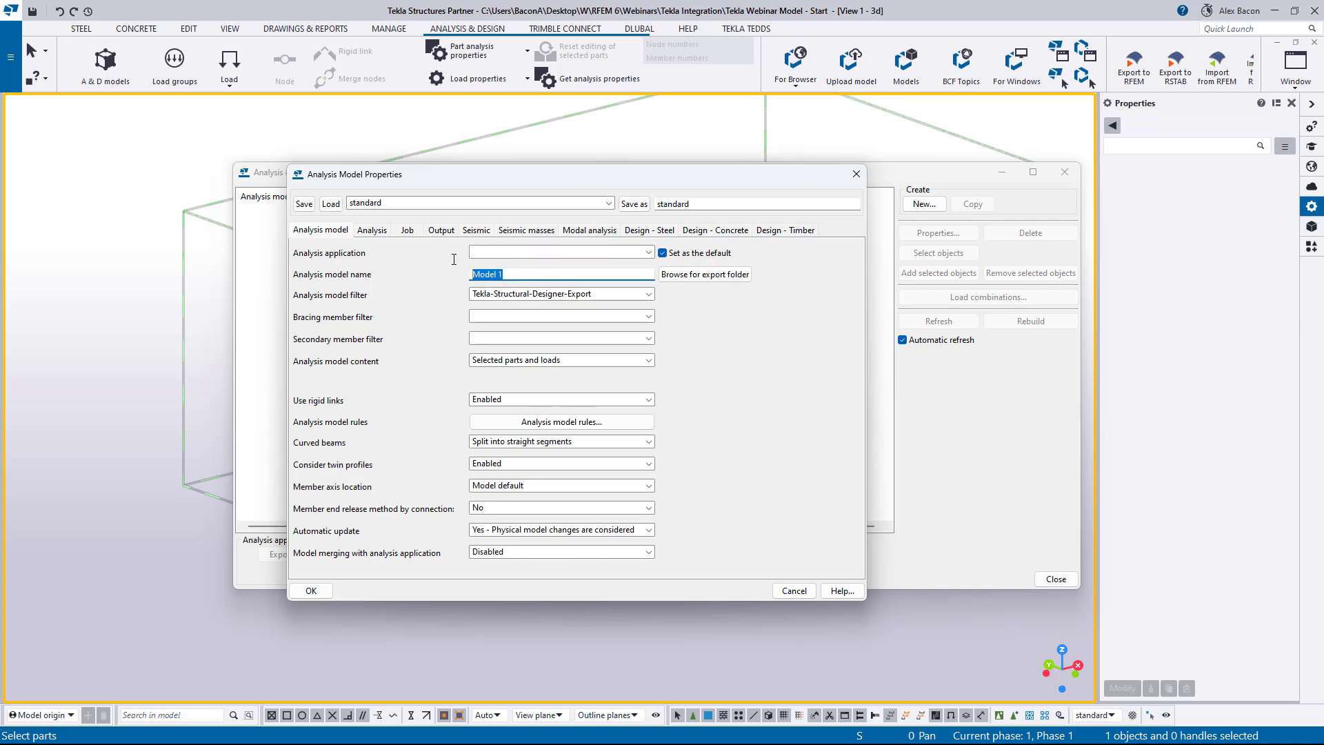
pyautogui.press('BackSpace')
# Load the saved Tekla Integration Webinar settings into the analysis model properties and create the Steel analysis model
pyautogui.moveTo(686, 204); pyautogui.dragTo(657, 206)
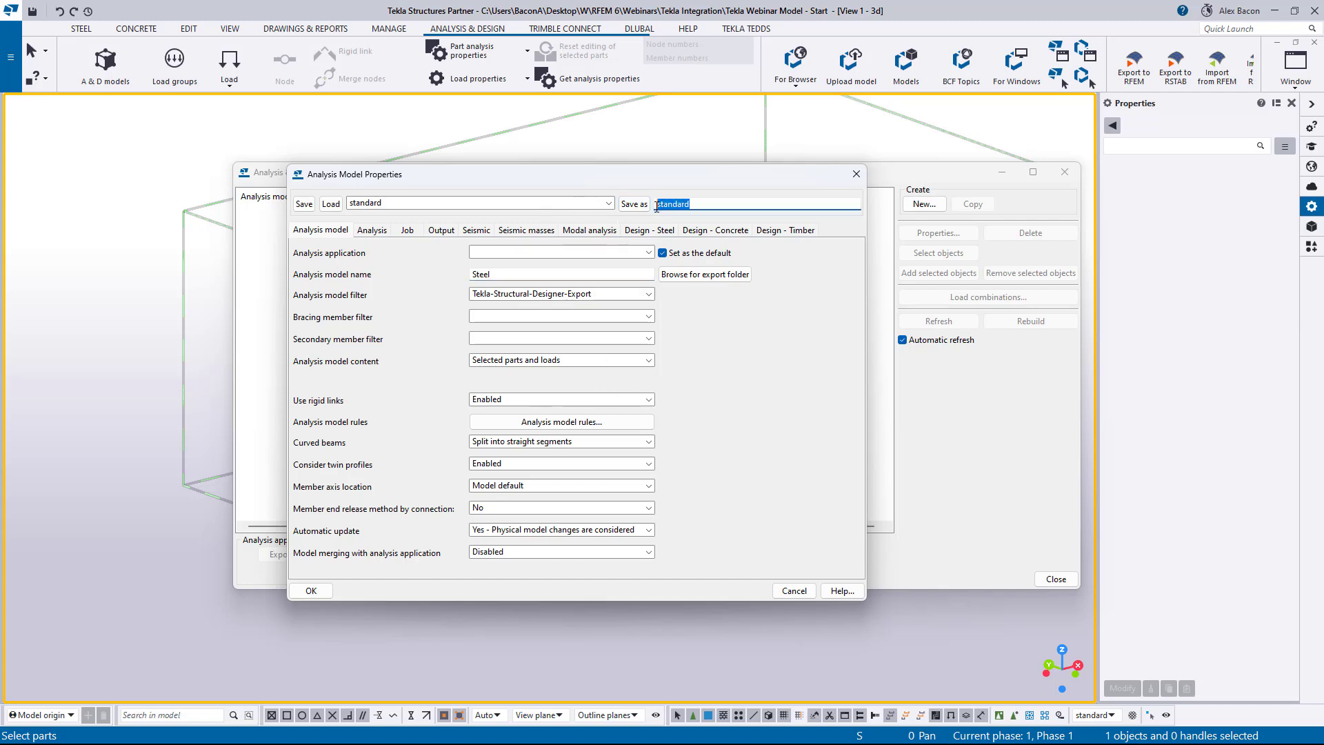
pyautogui.click(608, 203)
pyautogui.click(403, 228)
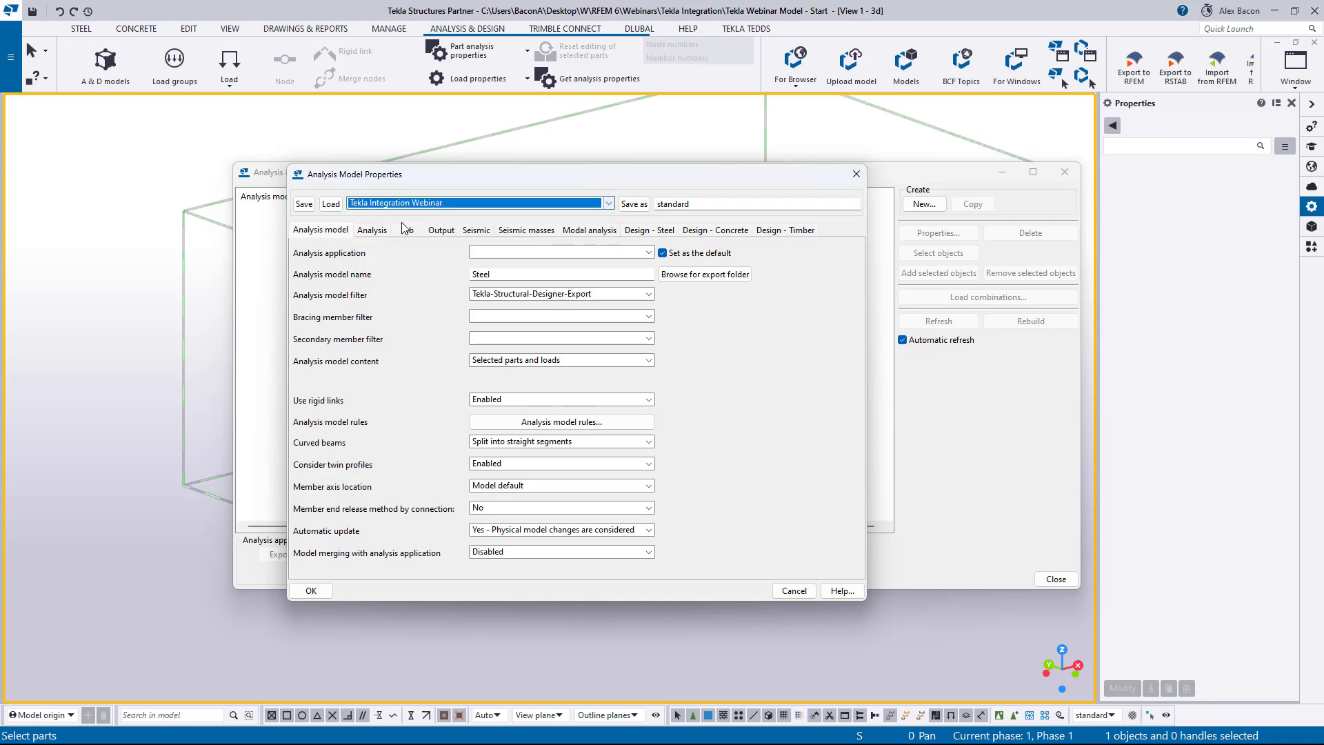
pyautogui.click(330, 204)
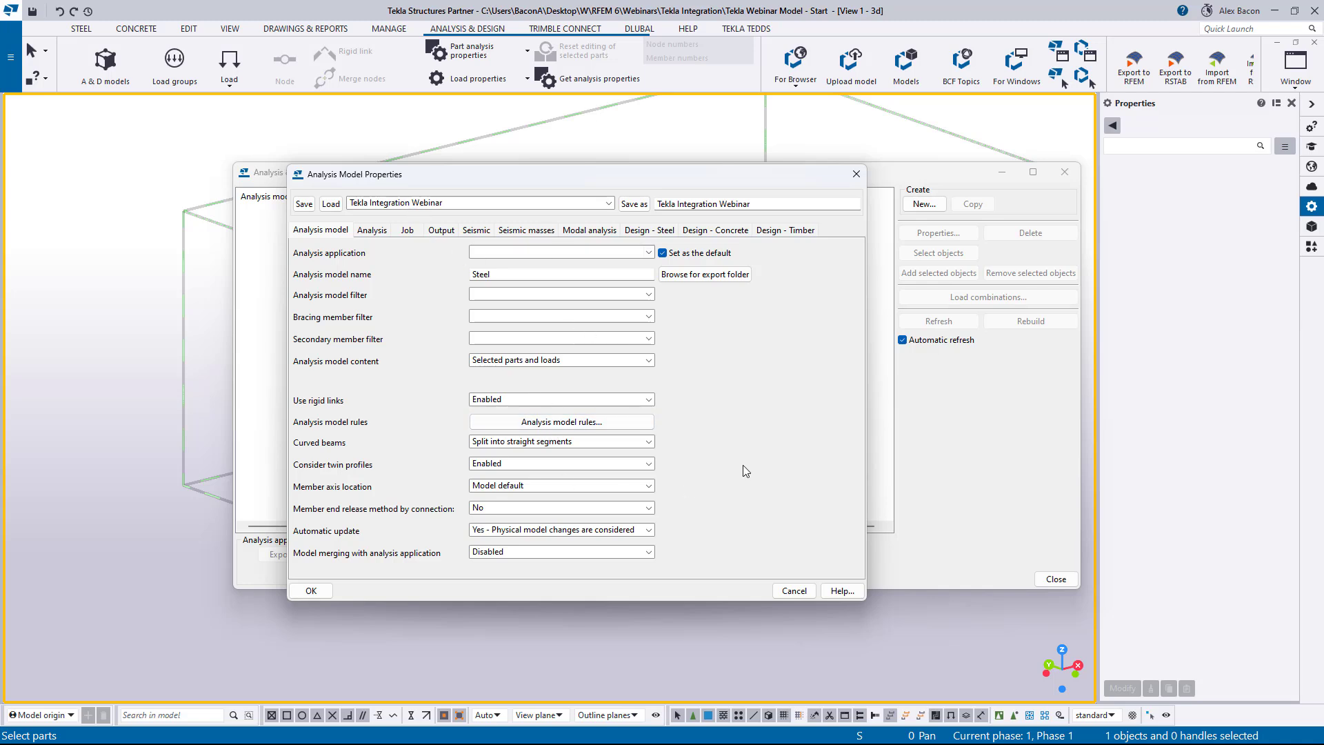
pyautogui.click(311, 590)
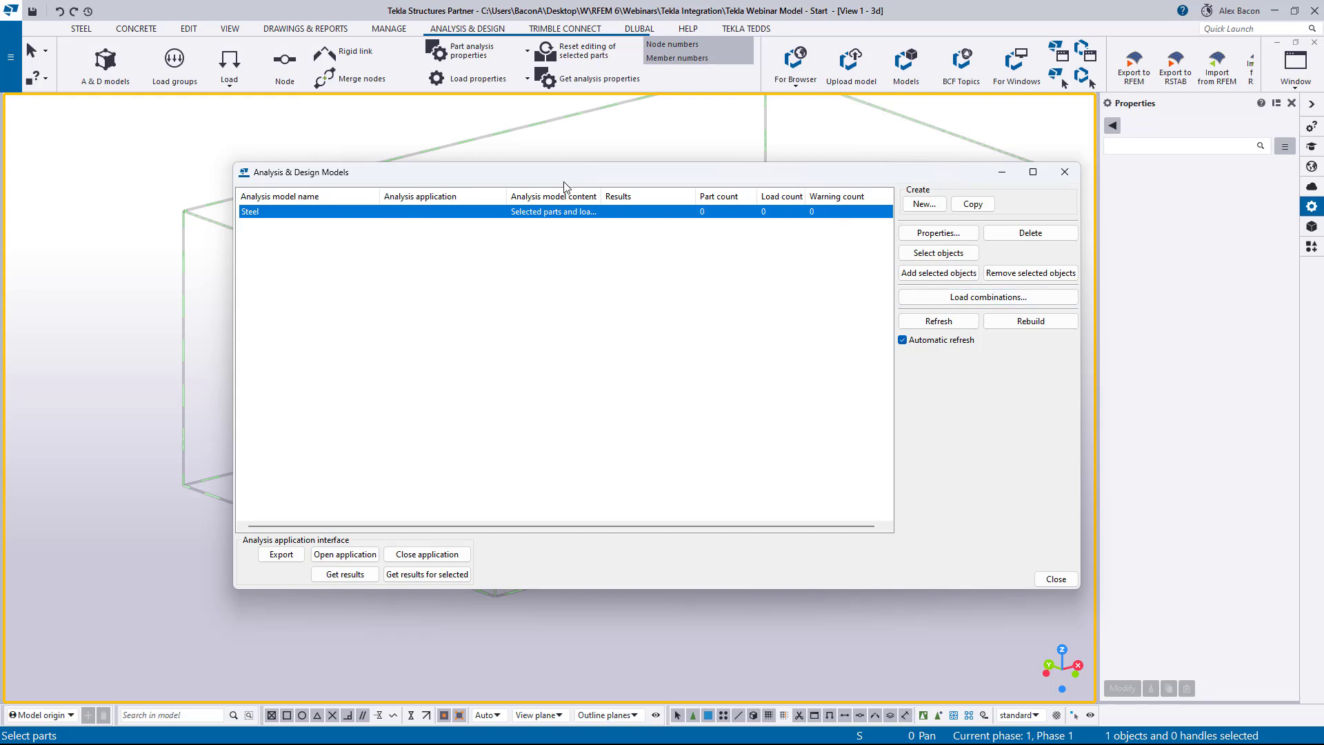
# Select the complete steel frame in plan view, excluding the adjoining building, and return to the 3D view
pyautogui.moveTo(589, 178); pyautogui.dragTo(0, 200)
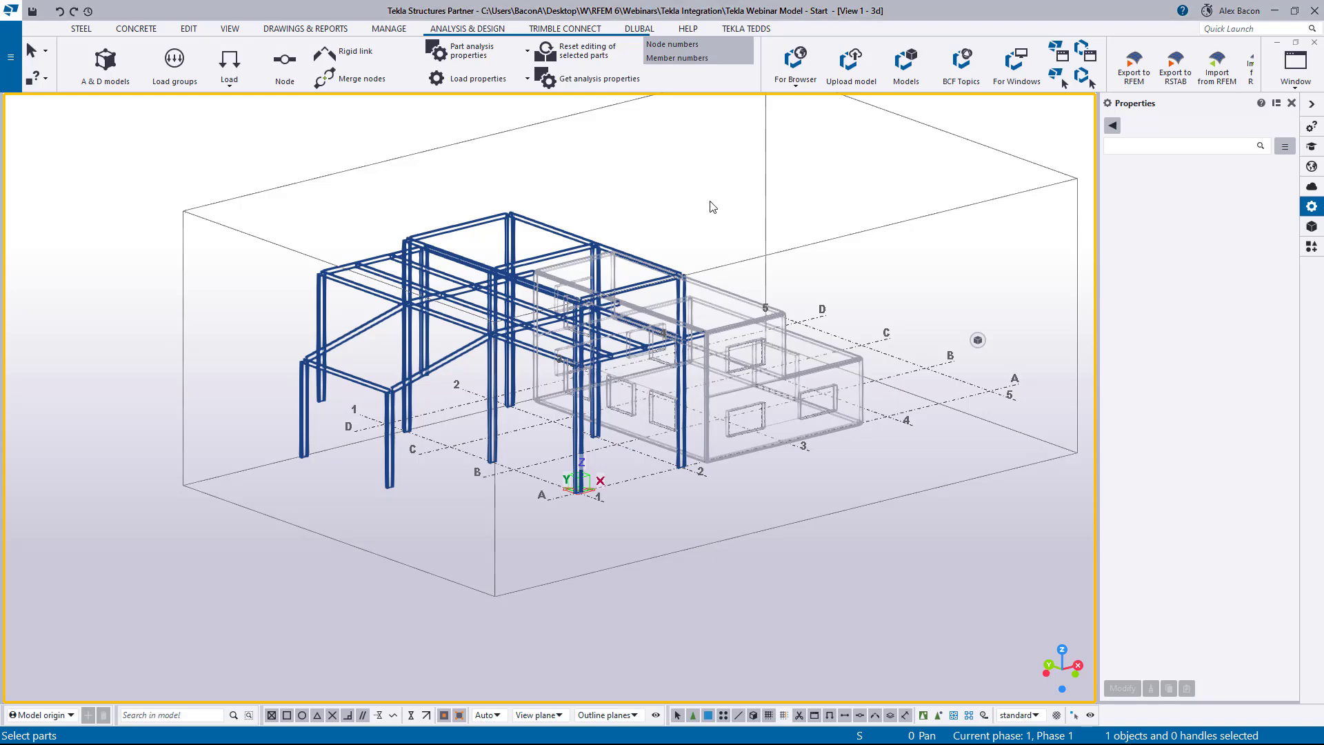
pyautogui.hotkey('ctrl', 'p')
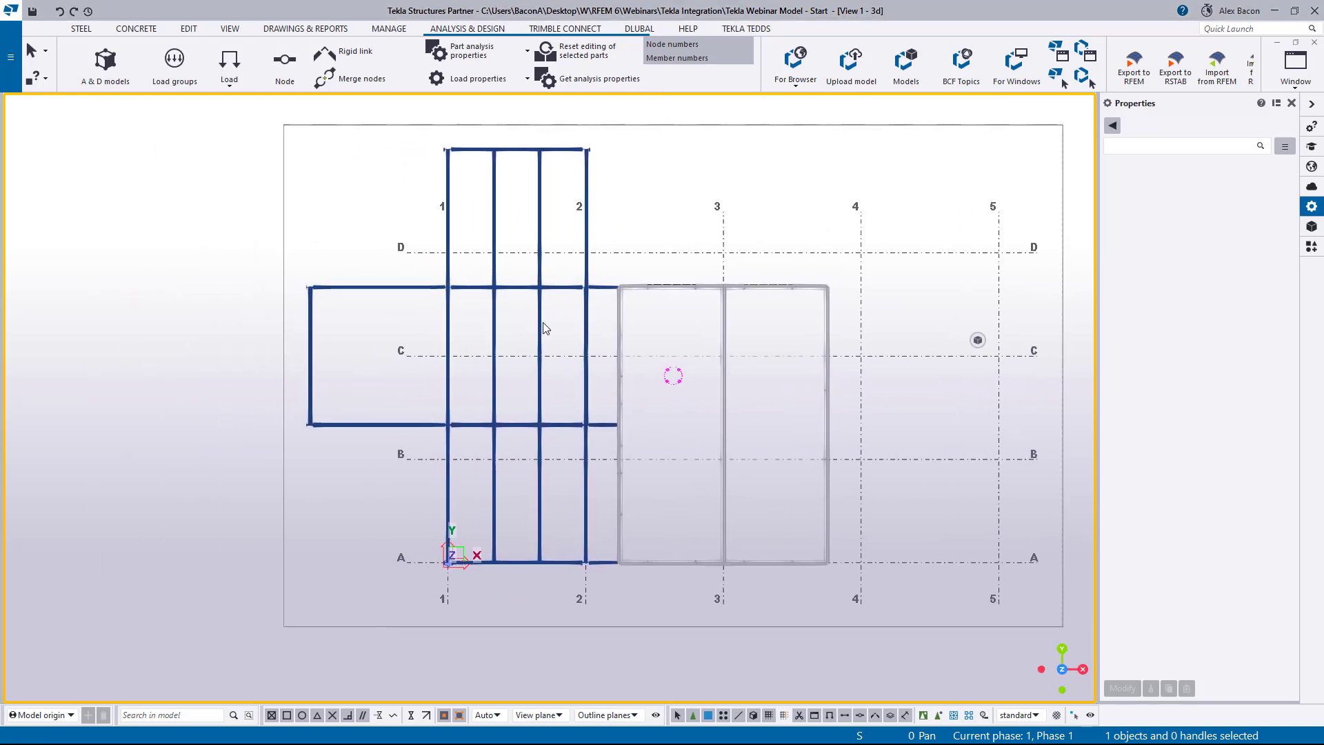
pyautogui.moveTo(604, 136); pyautogui.dragTo(300, 597)
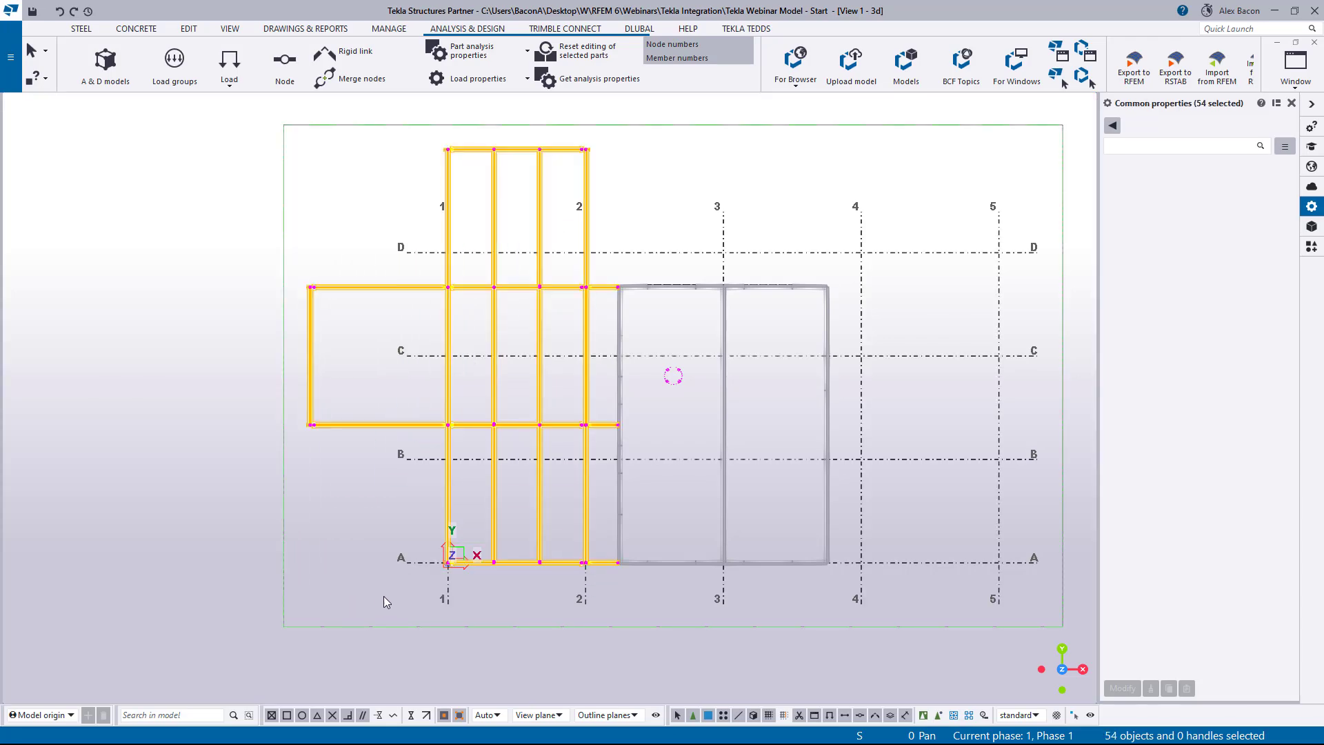
pyautogui.hotkey('ctrl', 'p')
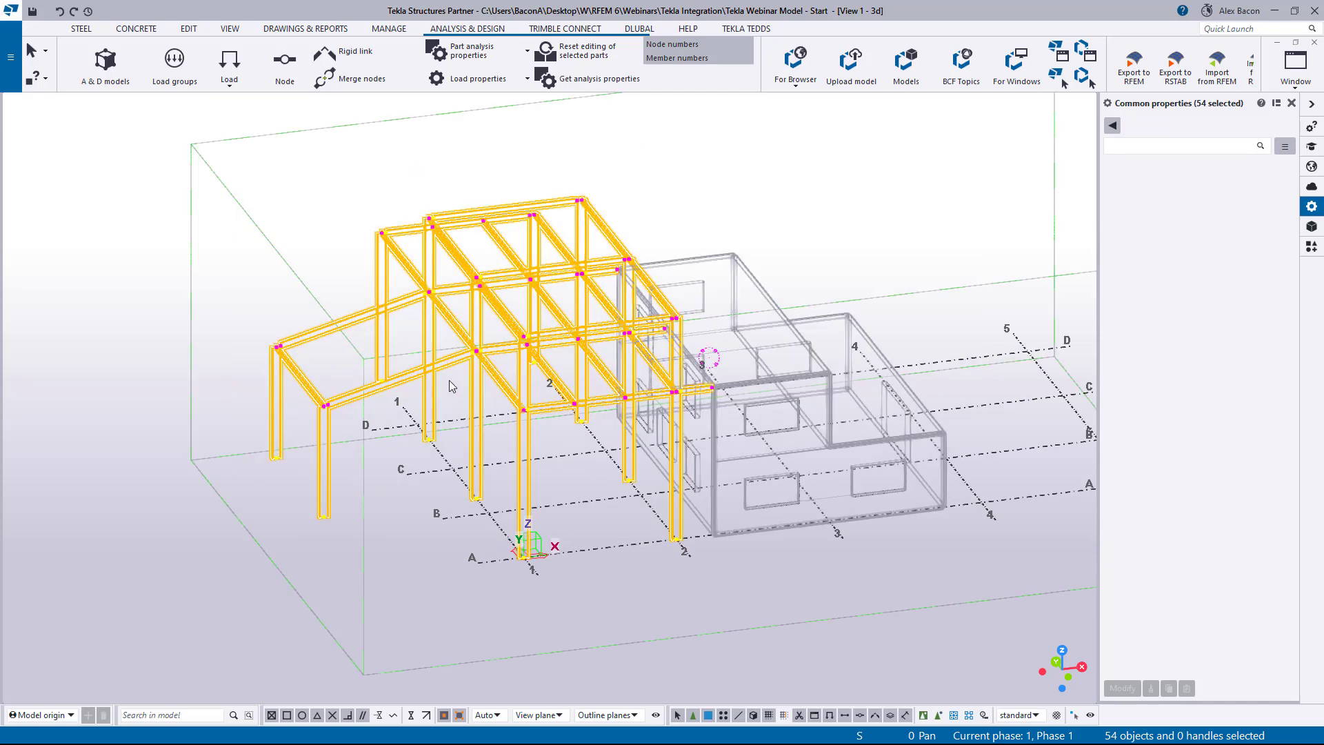
# Add the selected steel frame parts to the Steel analysis model and move the dialog clear of the model
pyautogui.scroll(3, 439, 307)
pyautogui.scroll(2, 401, 255)
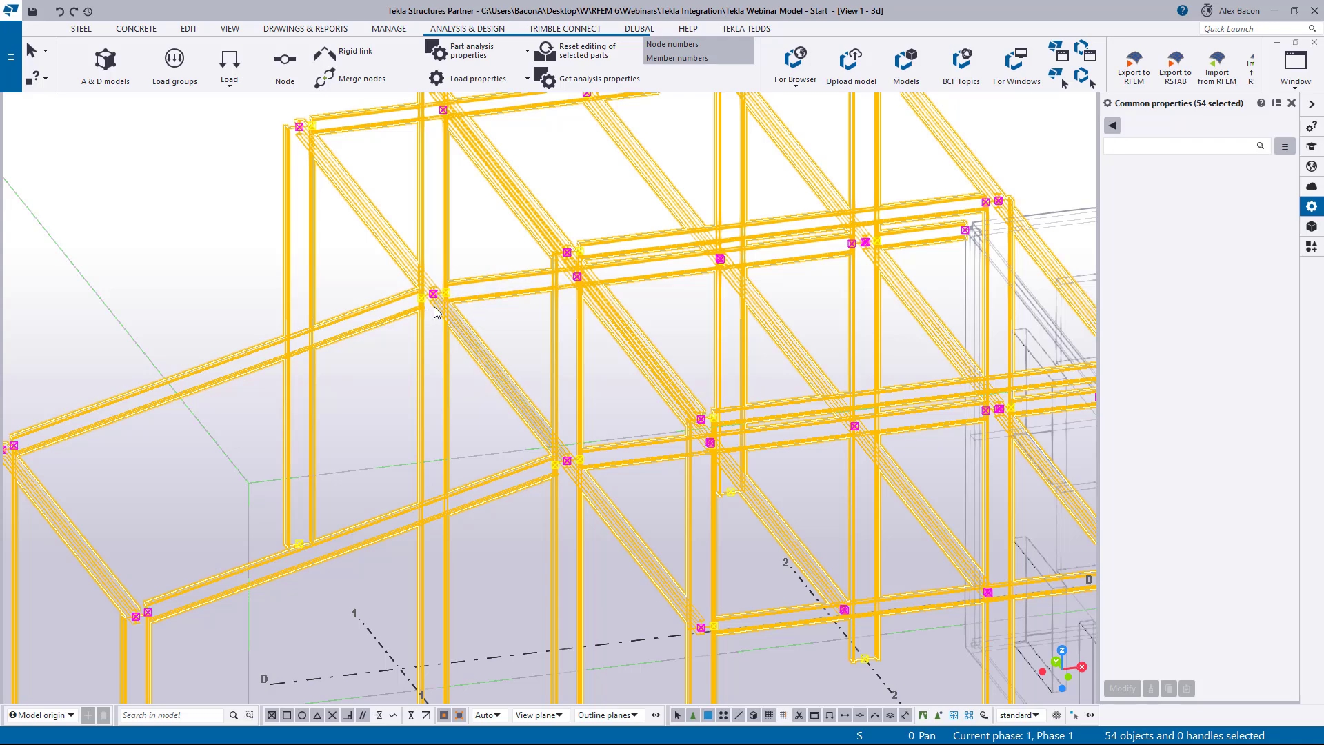
pyautogui.scroll(-2, 535, 288)
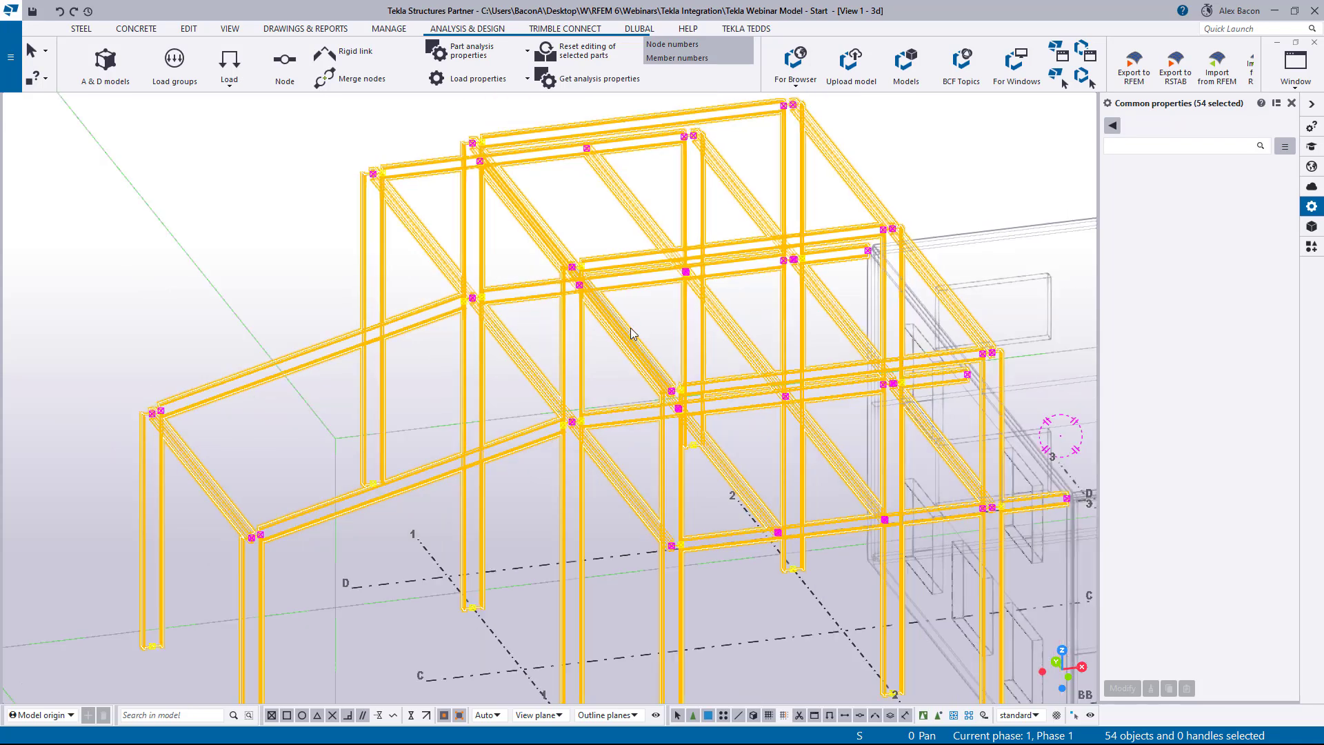
pyautogui.scroll(-2, 633, 333)
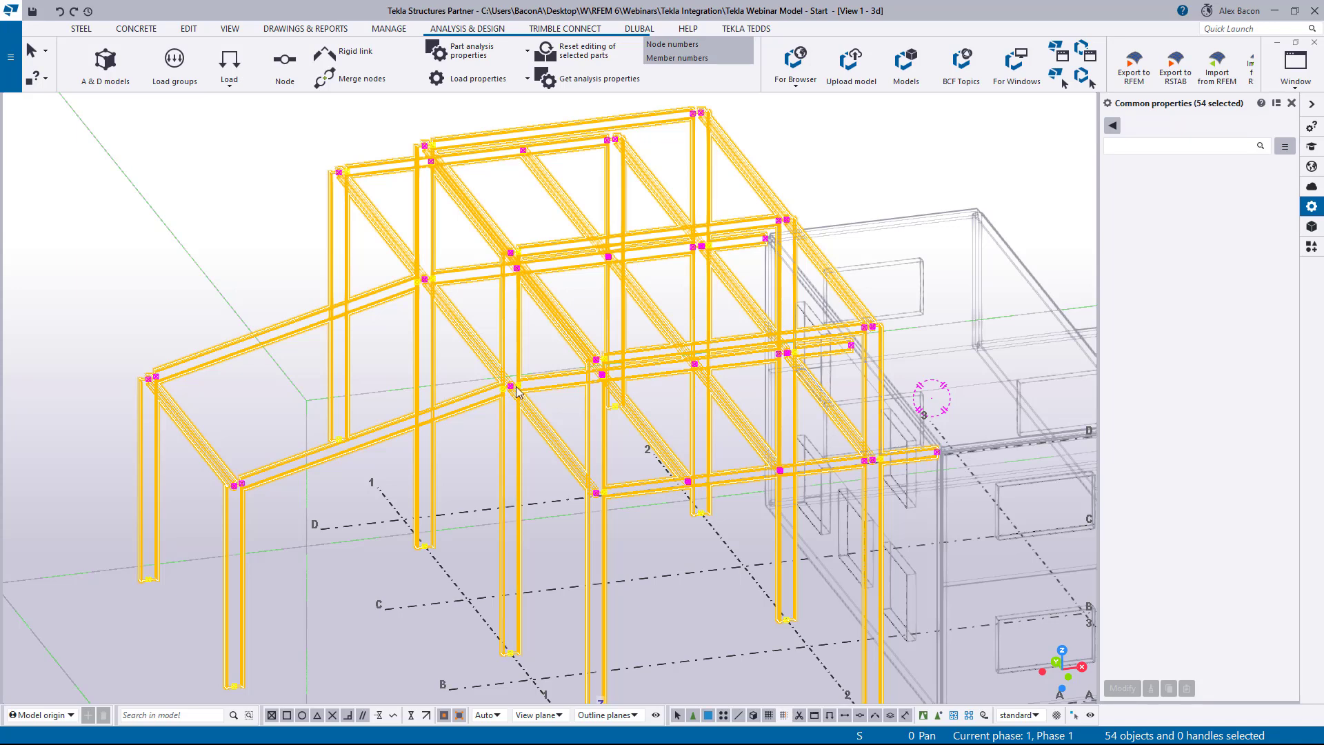
pyautogui.scroll(3, 429, 284)
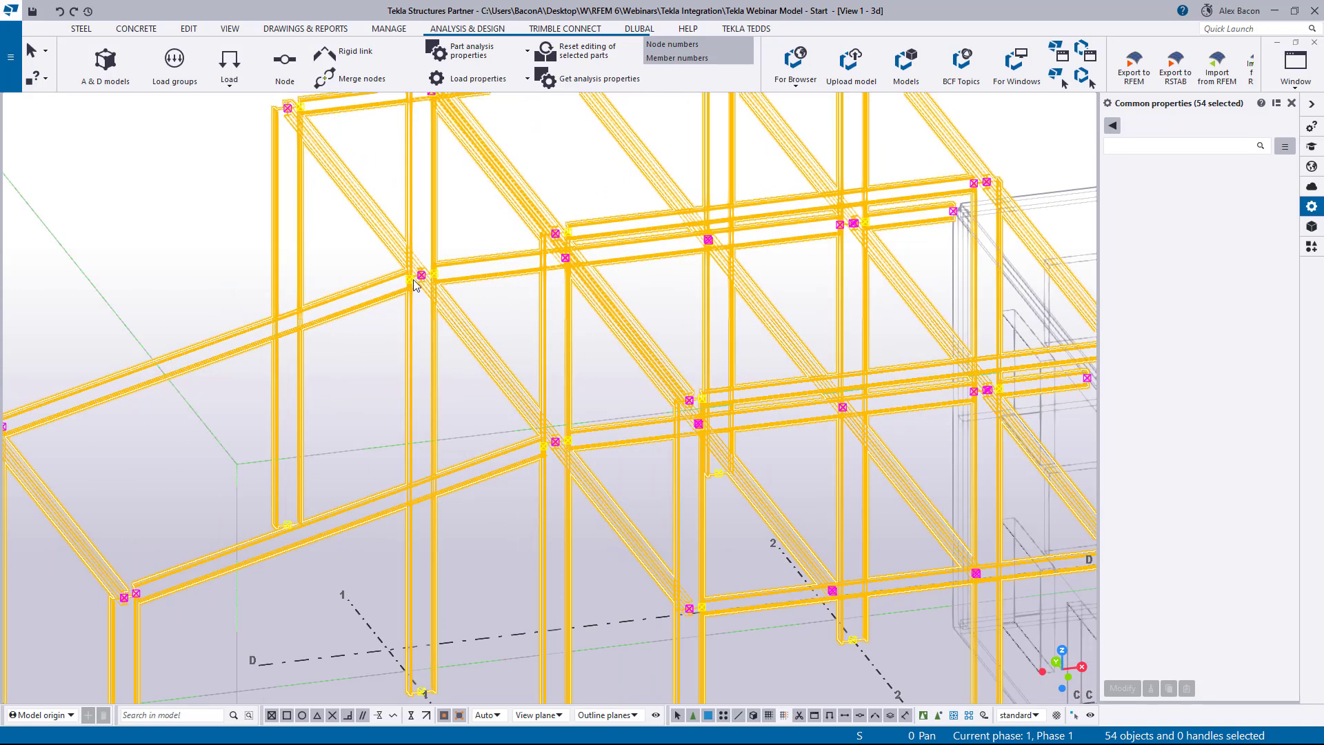
pyautogui.scroll(-2, 685, 287)
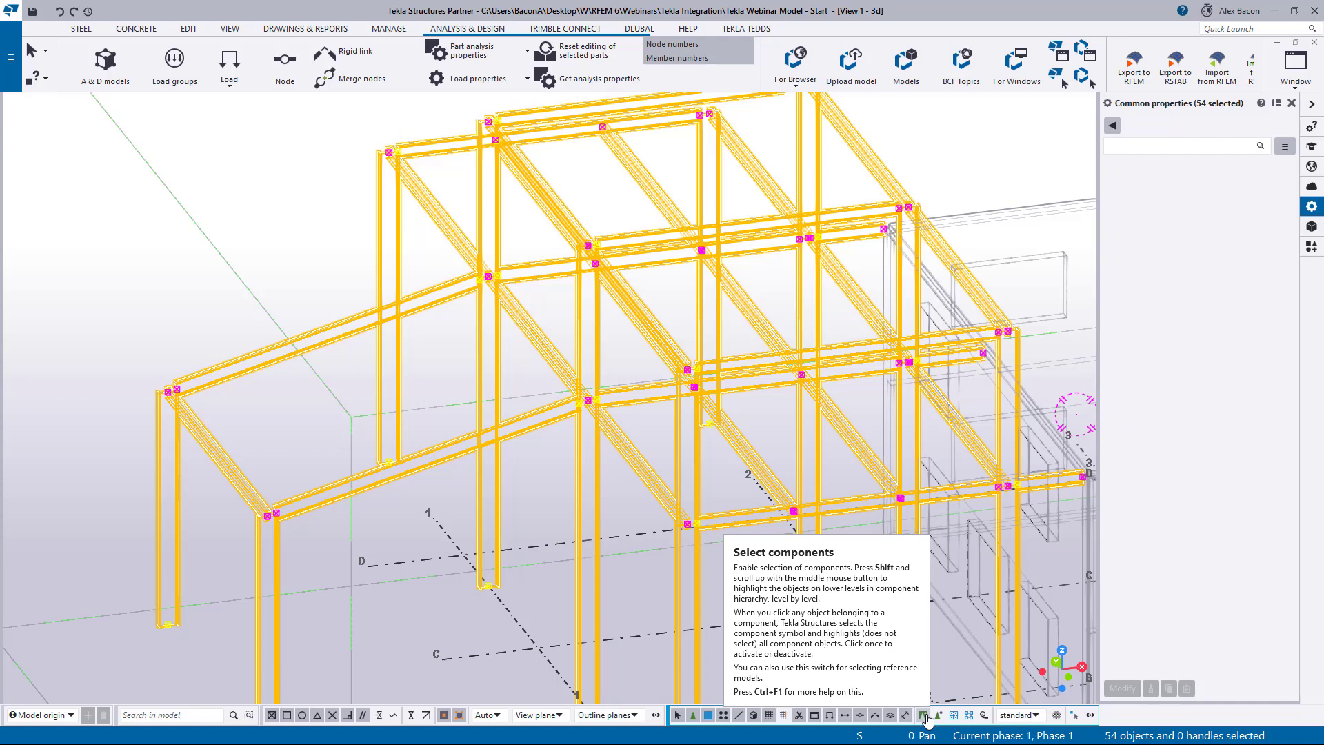
pyautogui.scroll(-3, 676, 412)
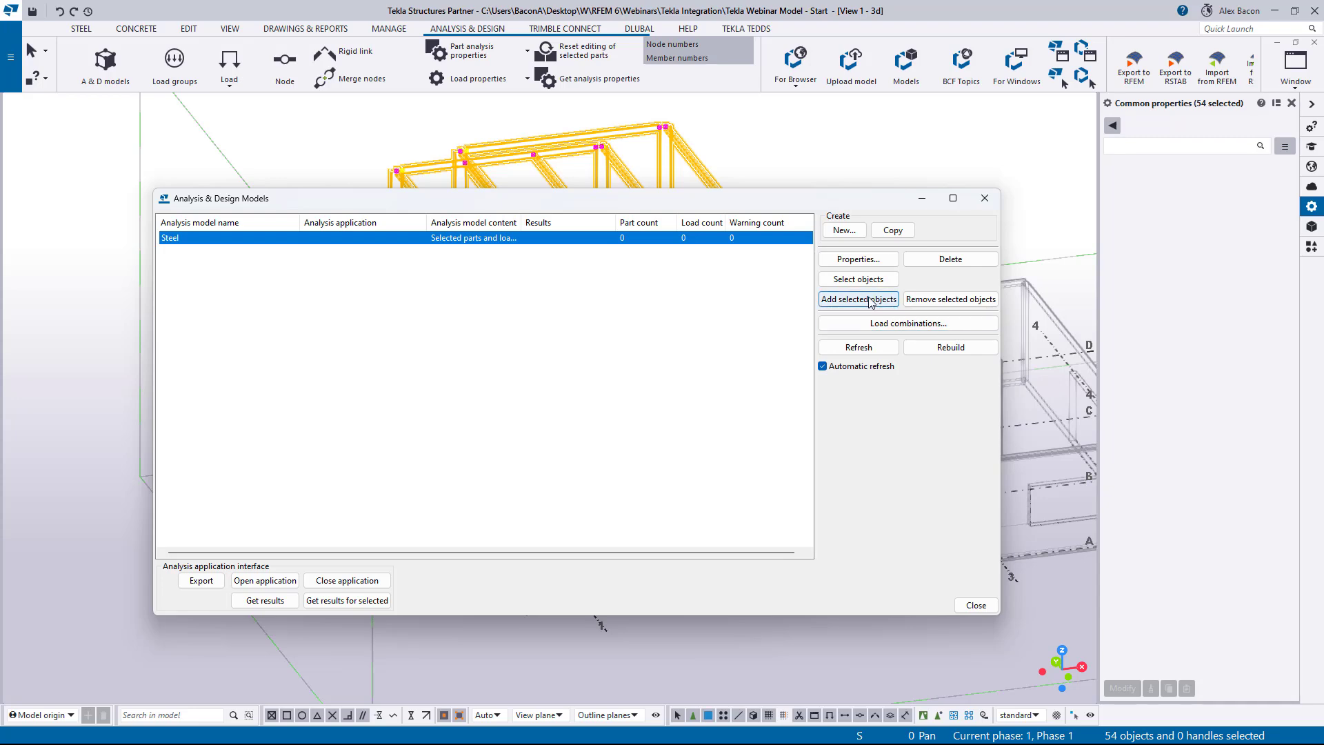
pyautogui.click(870, 302)
pyautogui.moveTo(641, 191); pyautogui.dragTo(0, 228)
# Examine the steel frame's analysis members and nodes along the columns and at their bases
pyautogui.scroll(3, 331, 423)
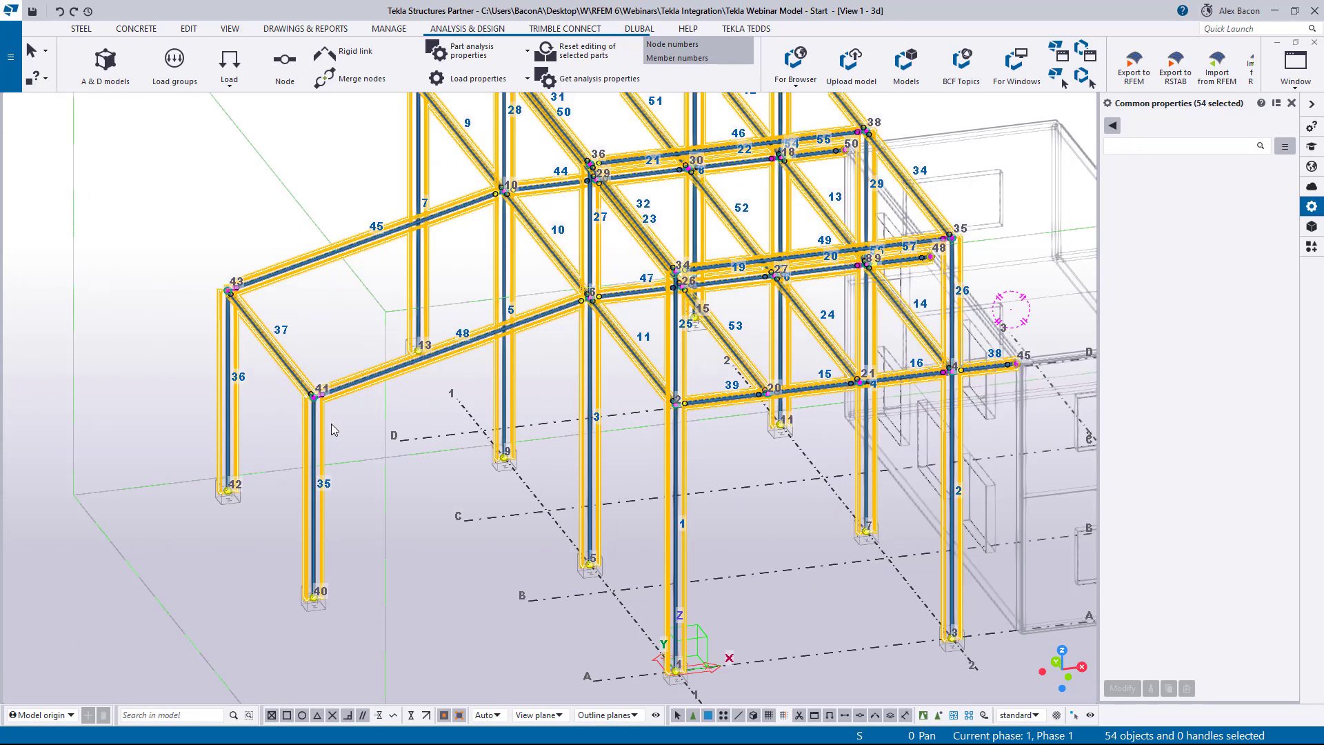
pyautogui.scroll(2, 331, 425)
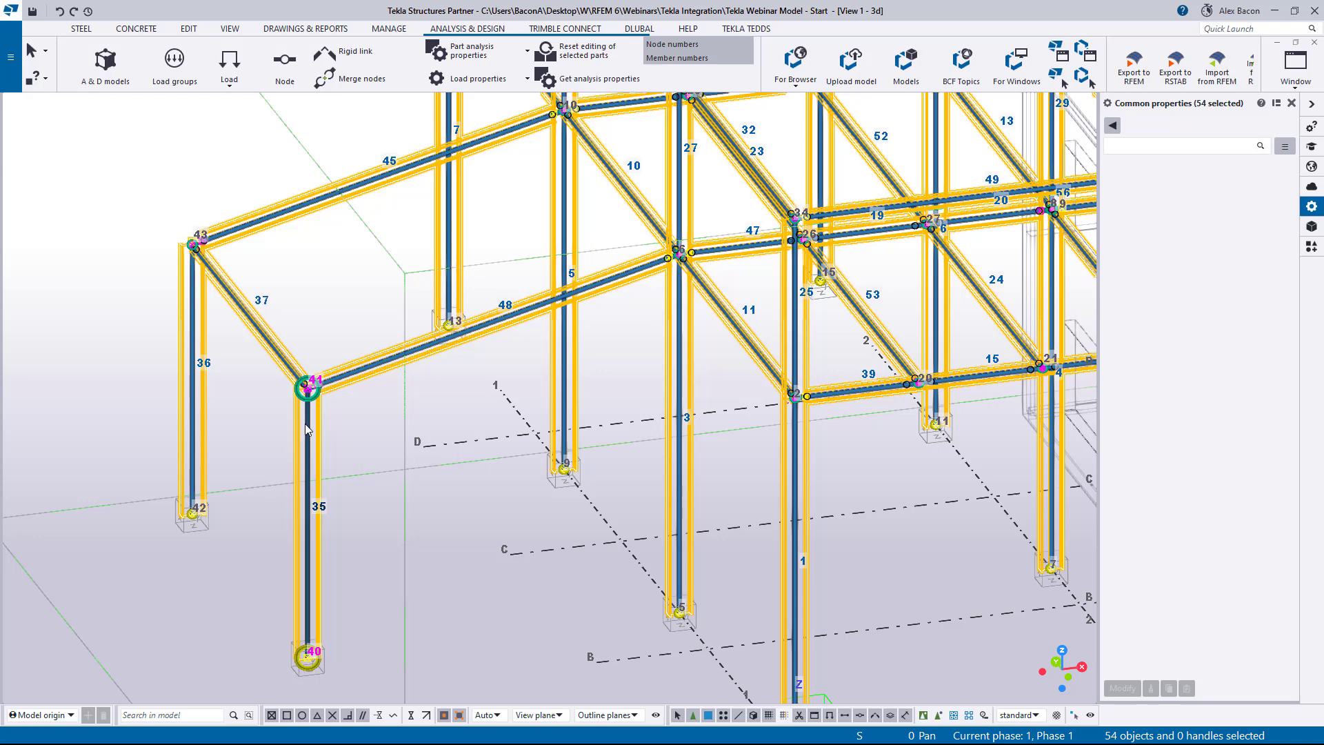
pyautogui.scroll(-4, 451, 407)
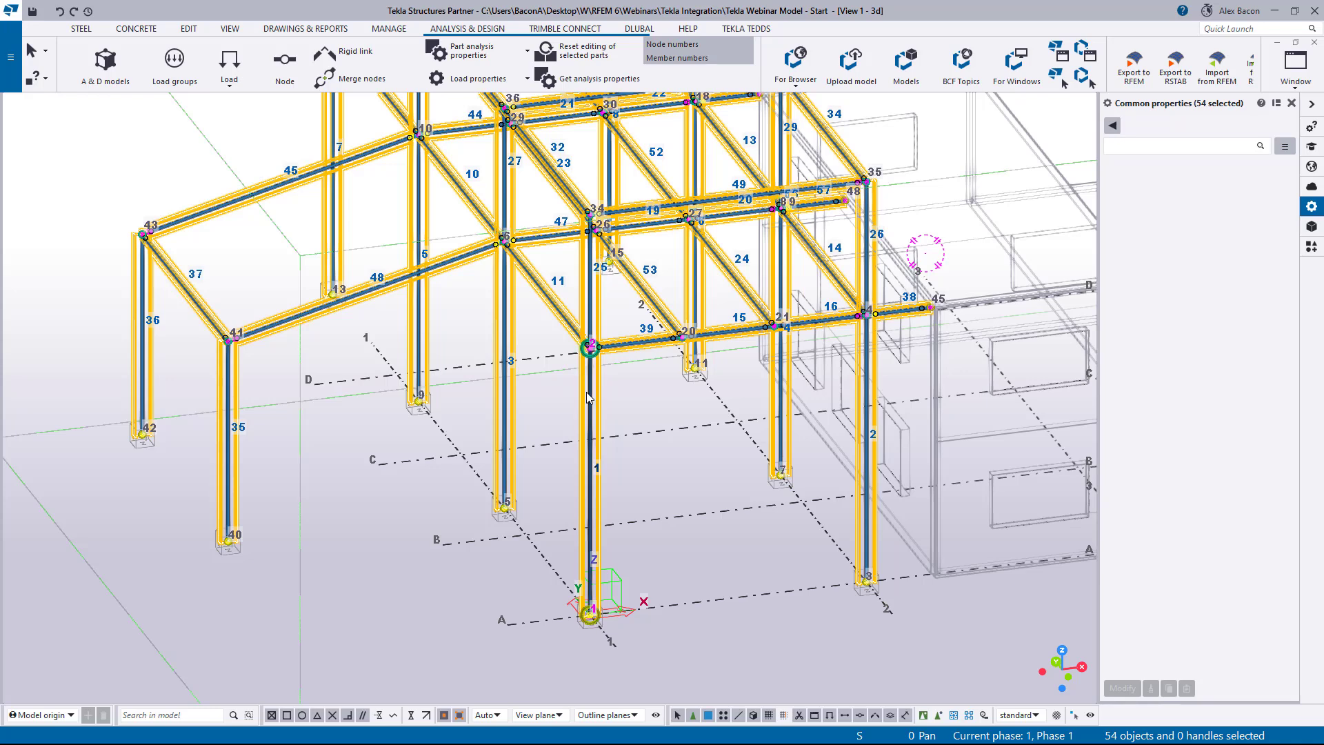
pyautogui.scroll(4, 597, 411)
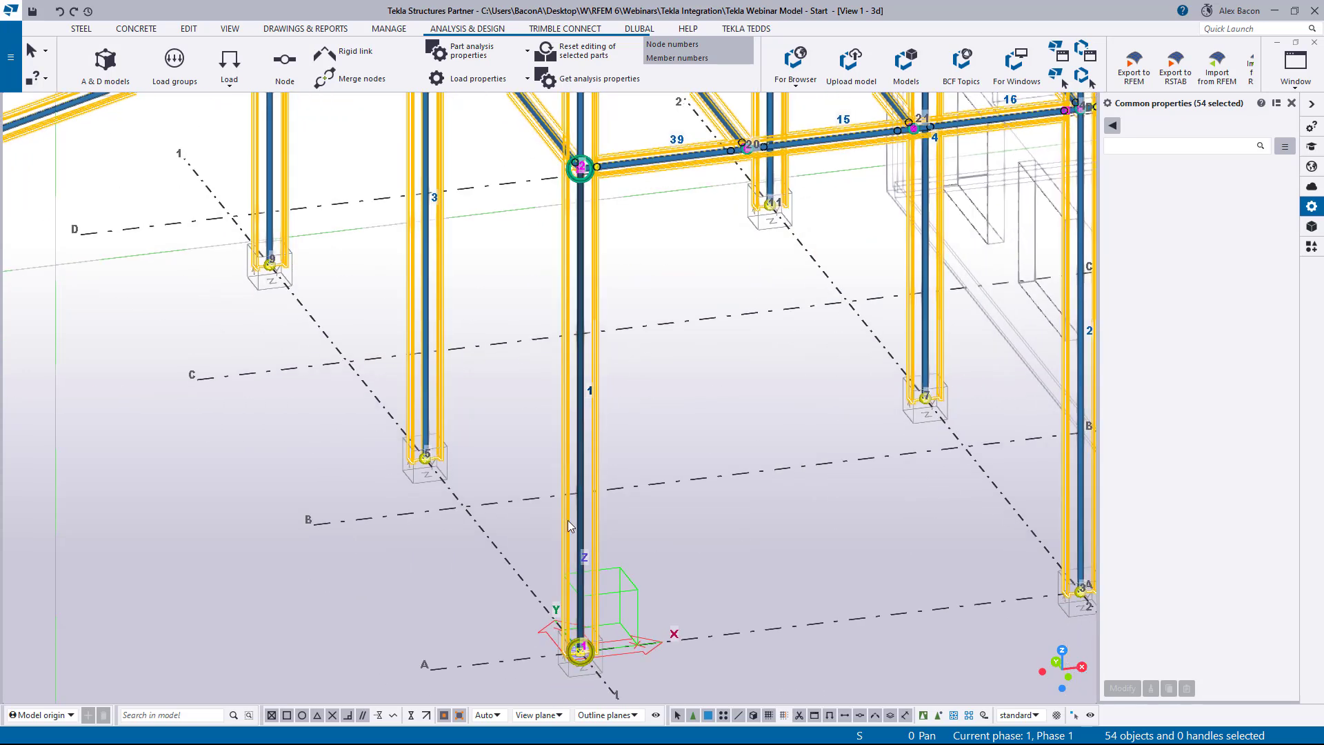
pyautogui.scroll(-1, 705, 259)
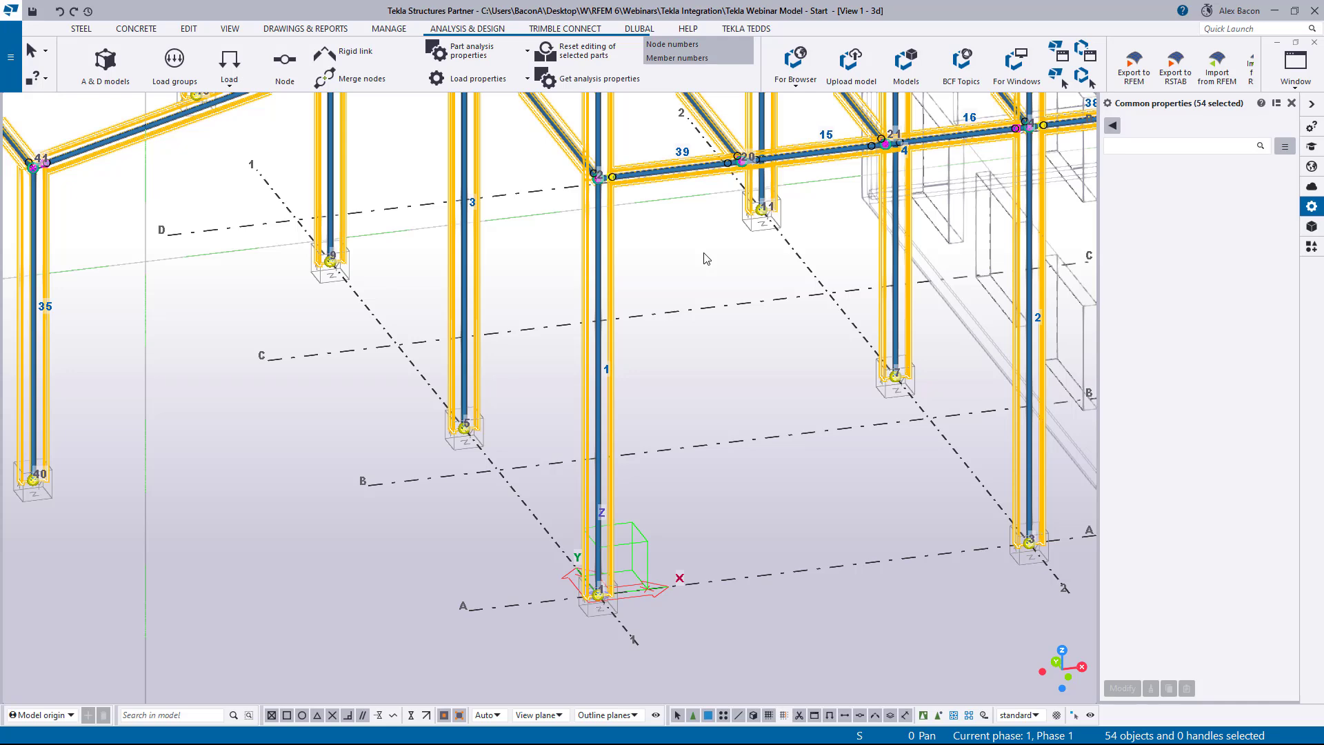
# Inspect the start and end releases in the analysis properties of beam member 39
pyautogui.moveTo(749, 240); pyautogui.dragTo(608, 375, button='middle')
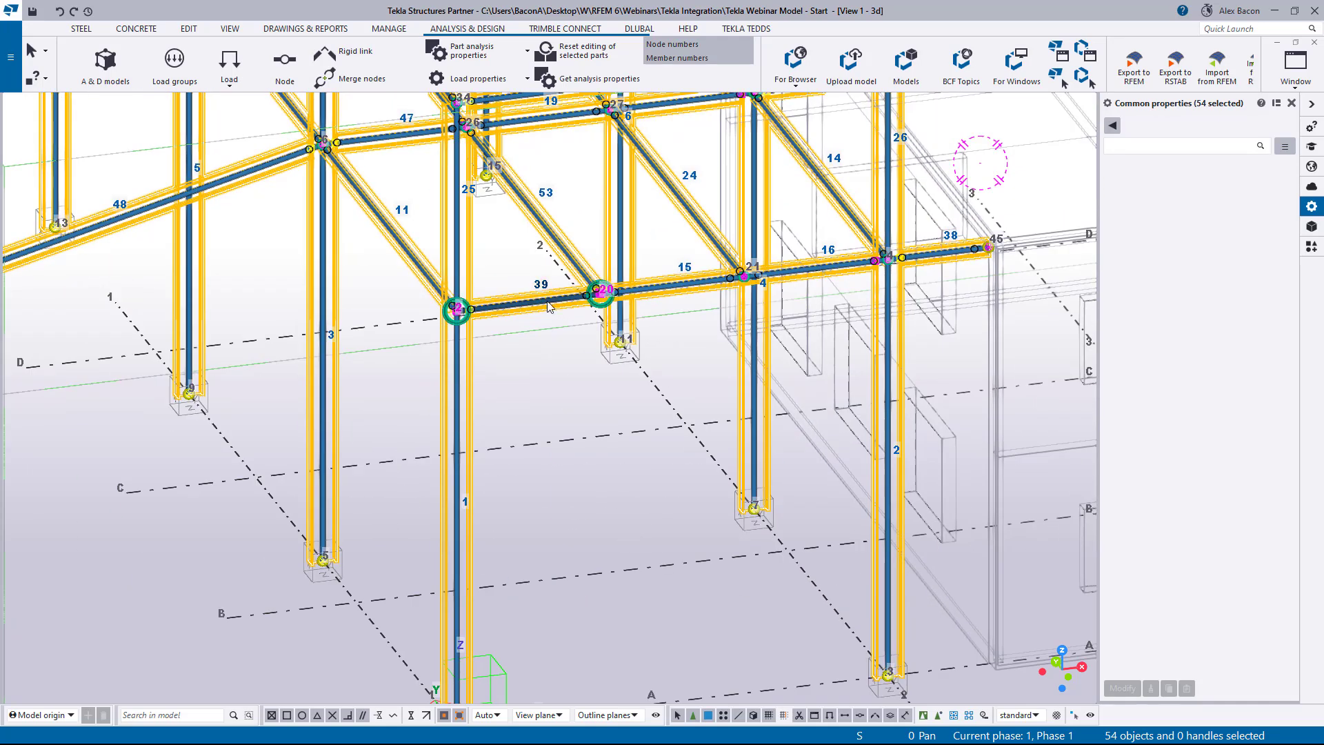
pyautogui.click(548, 305)
pyautogui.doubleClick(548, 306)
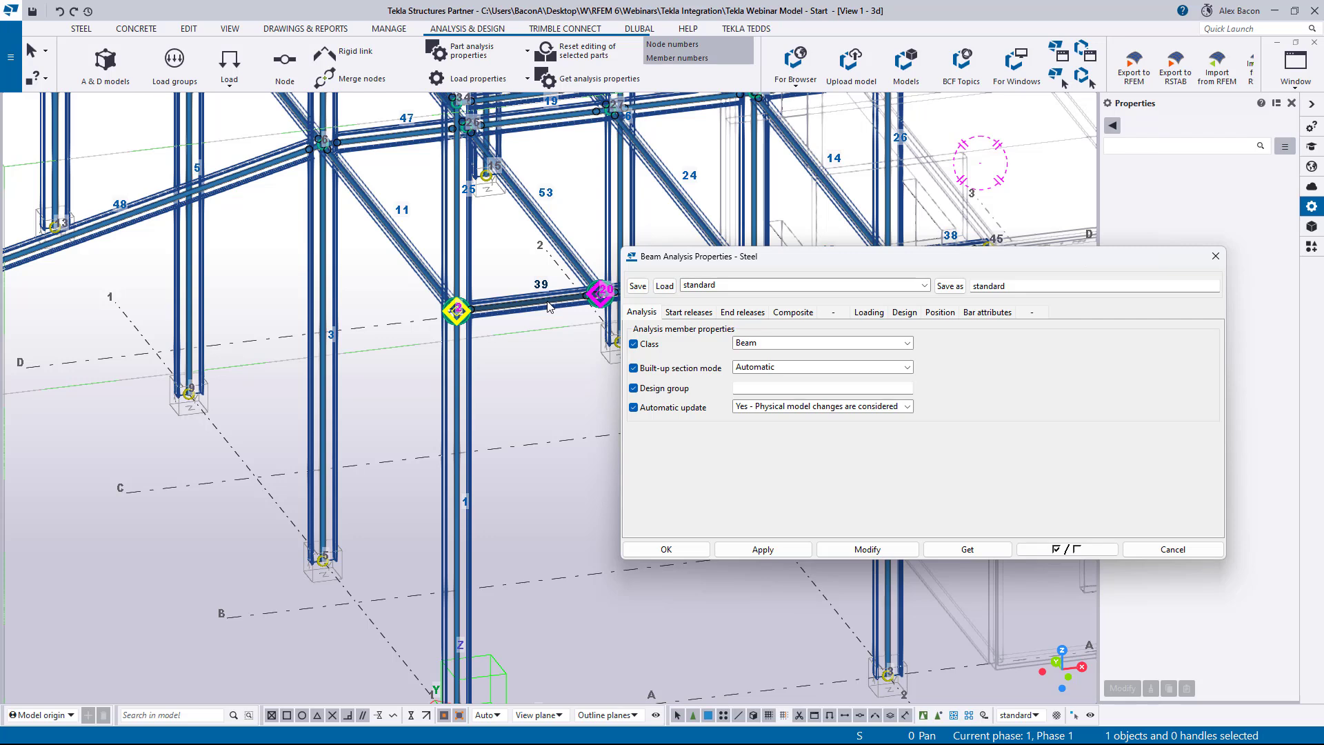
pyautogui.moveTo(808, 263); pyautogui.dragTo(714, 312)
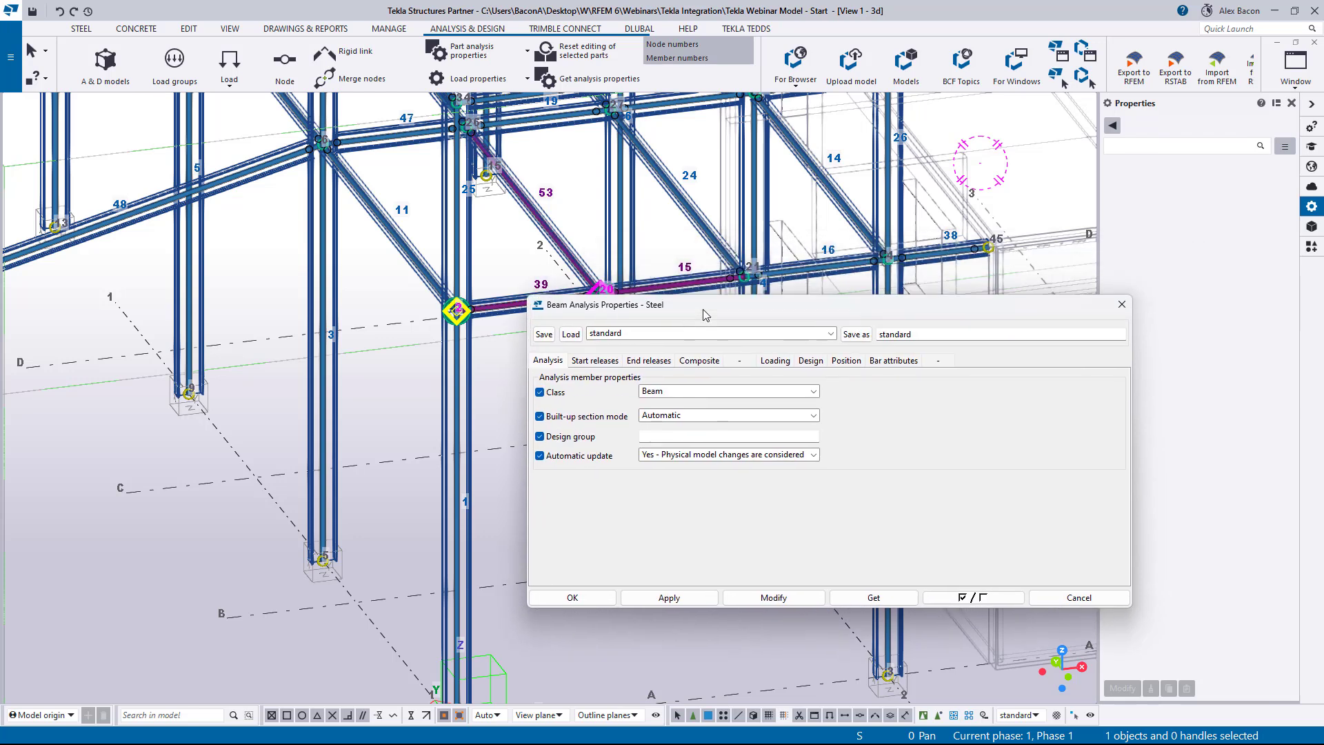
pyautogui.click(609, 363)
pyautogui.click(636, 365)
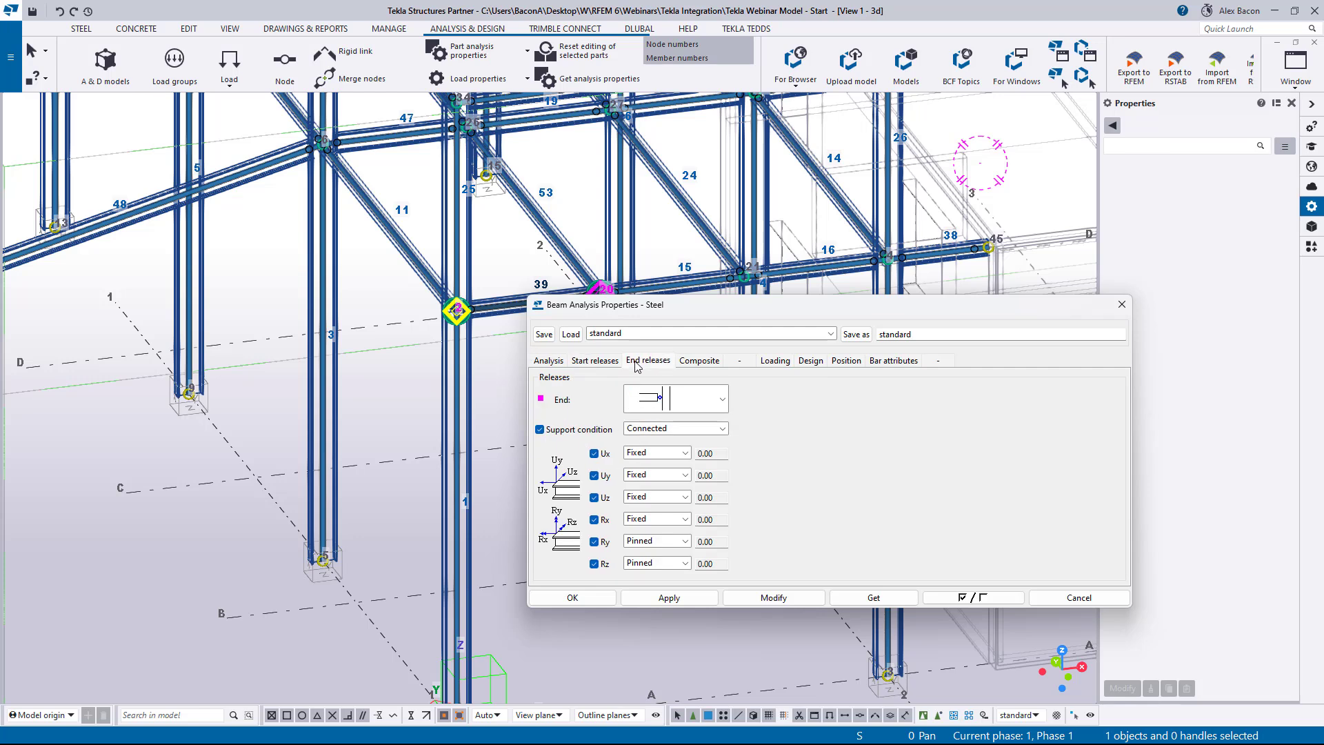
pyautogui.click(598, 361)
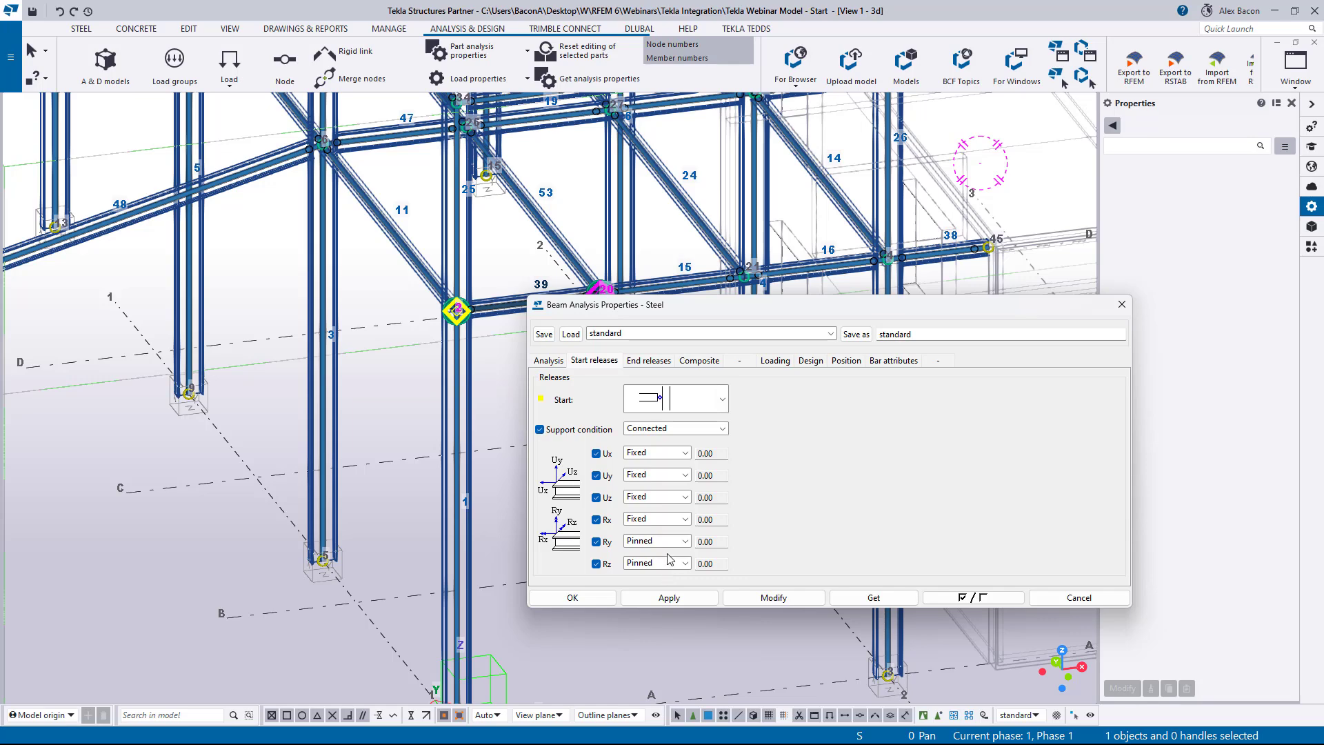
pyautogui.click(1120, 306)
# Select the whole steel frame with its analysis members in the front view and return to the 3D view
pyautogui.scroll(-5, 731, 331)
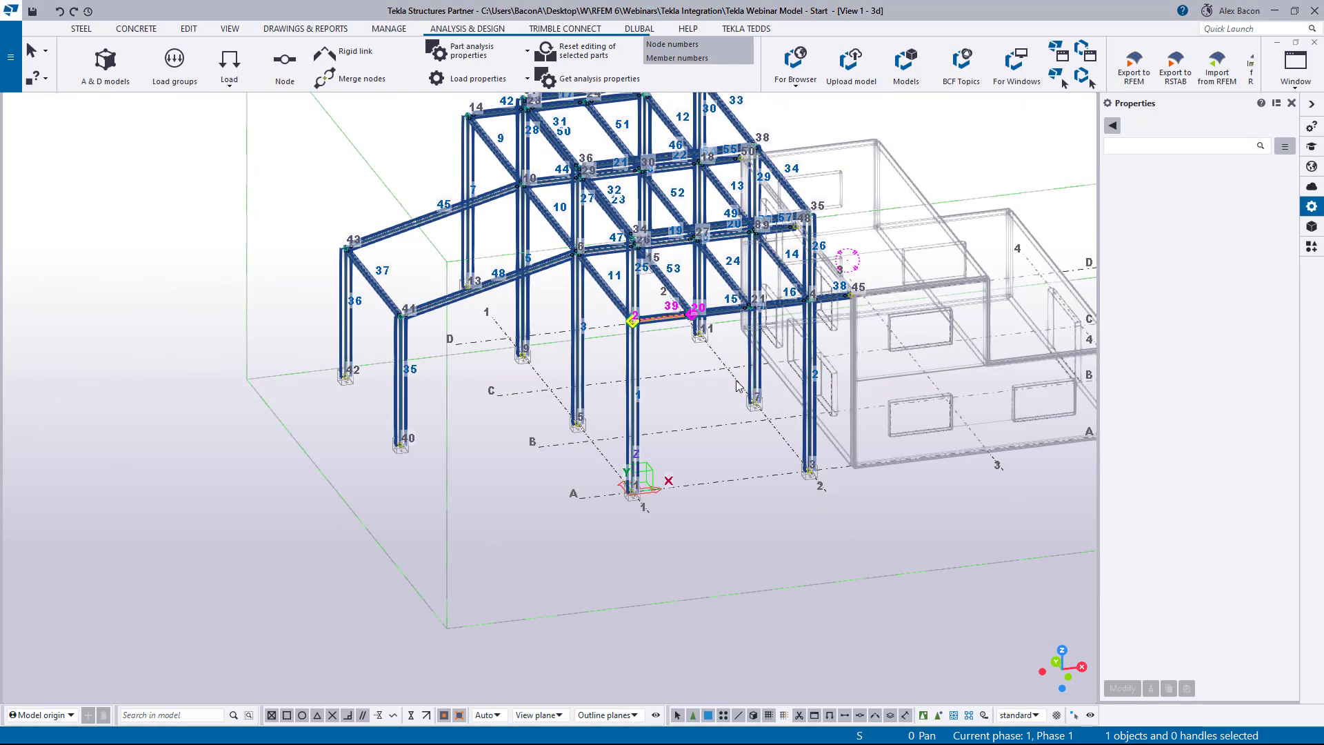
pyautogui.moveTo(751, 473); pyautogui.dragTo(619, 408, button='middle')
pyautogui.hotkey('ctrl', 'p')
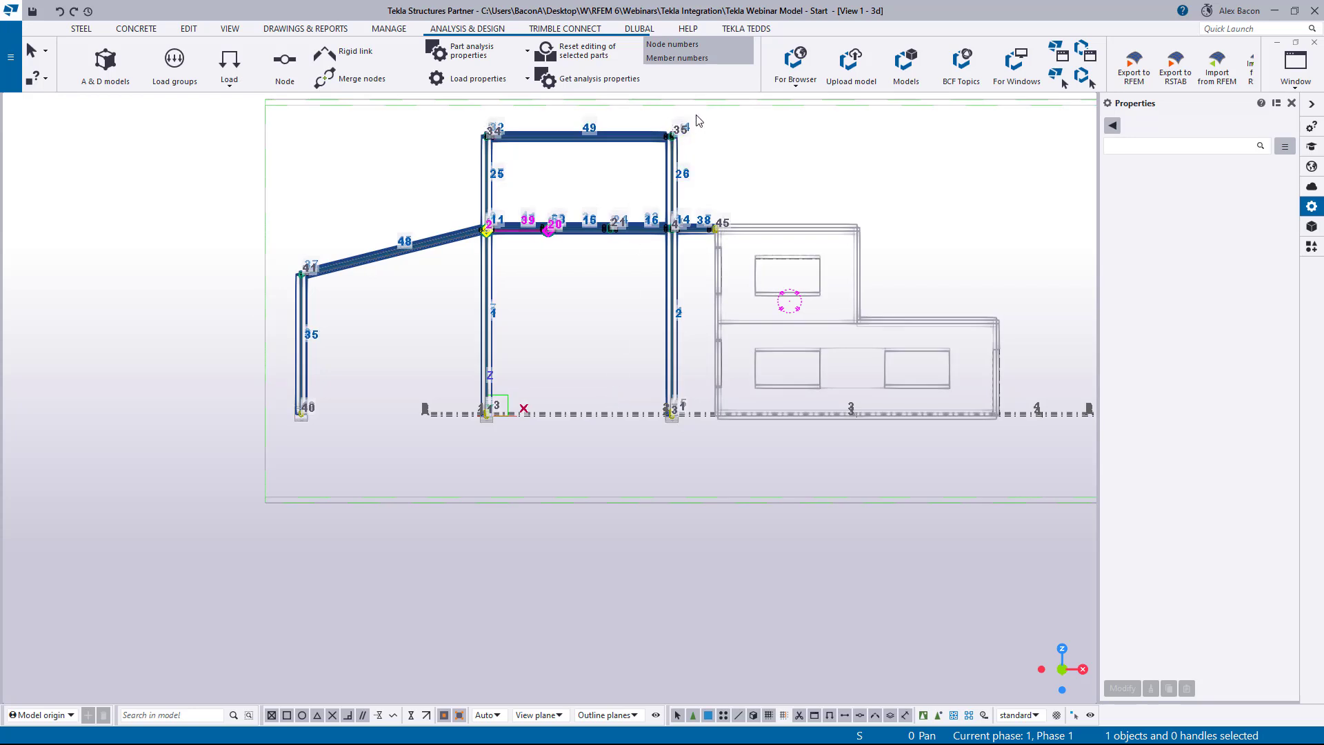
pyautogui.moveTo(698, 113); pyautogui.dragTo(275, 502)
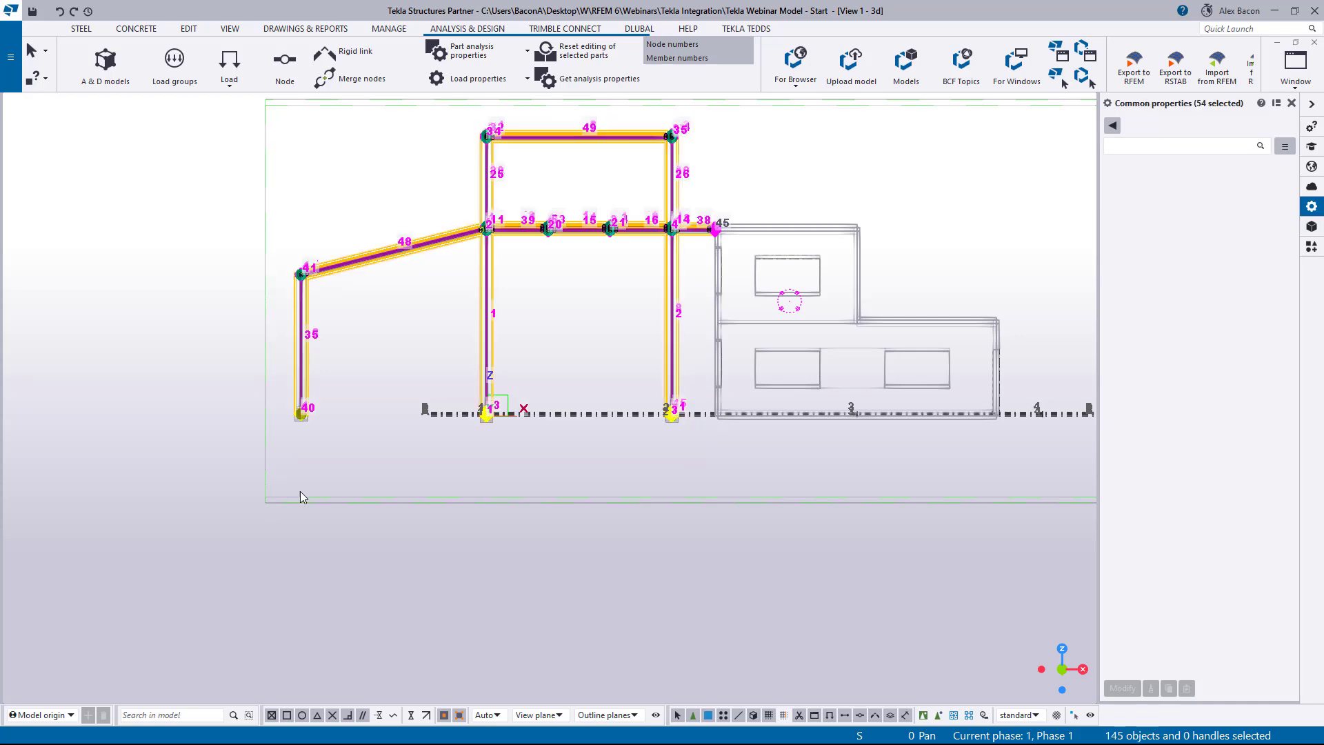
pyautogui.hotkey('ctrl', 'p')
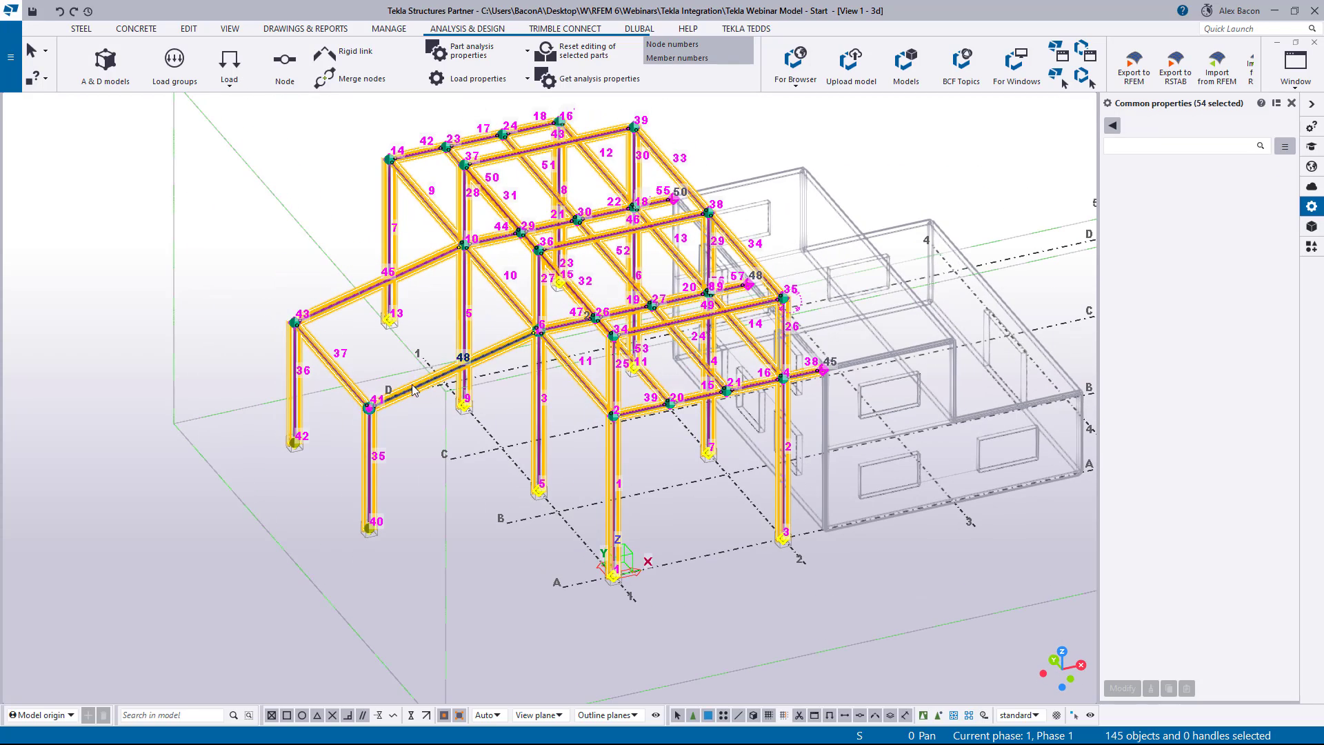
# Set the start release of sloping beam member 48 to Connected with all translations and rotations fixed
pyautogui.doubleClick(413, 390)
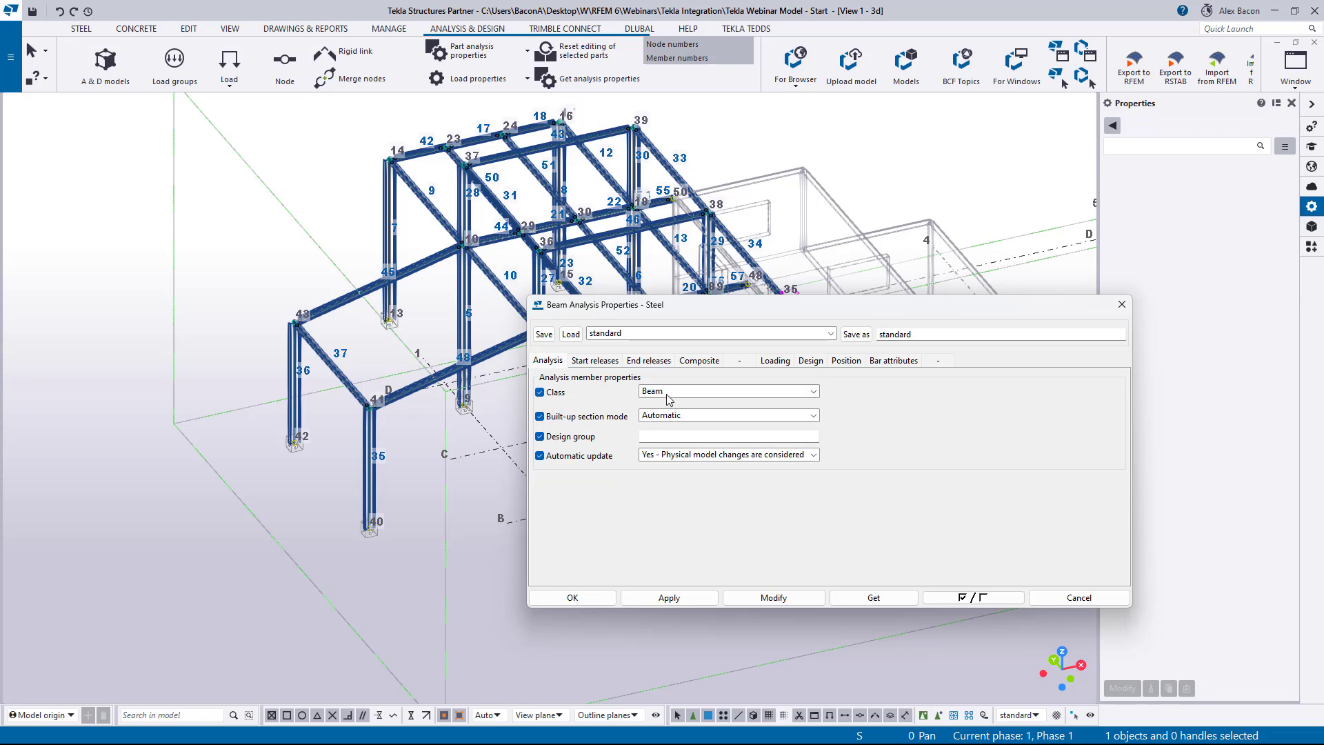
pyautogui.click(593, 362)
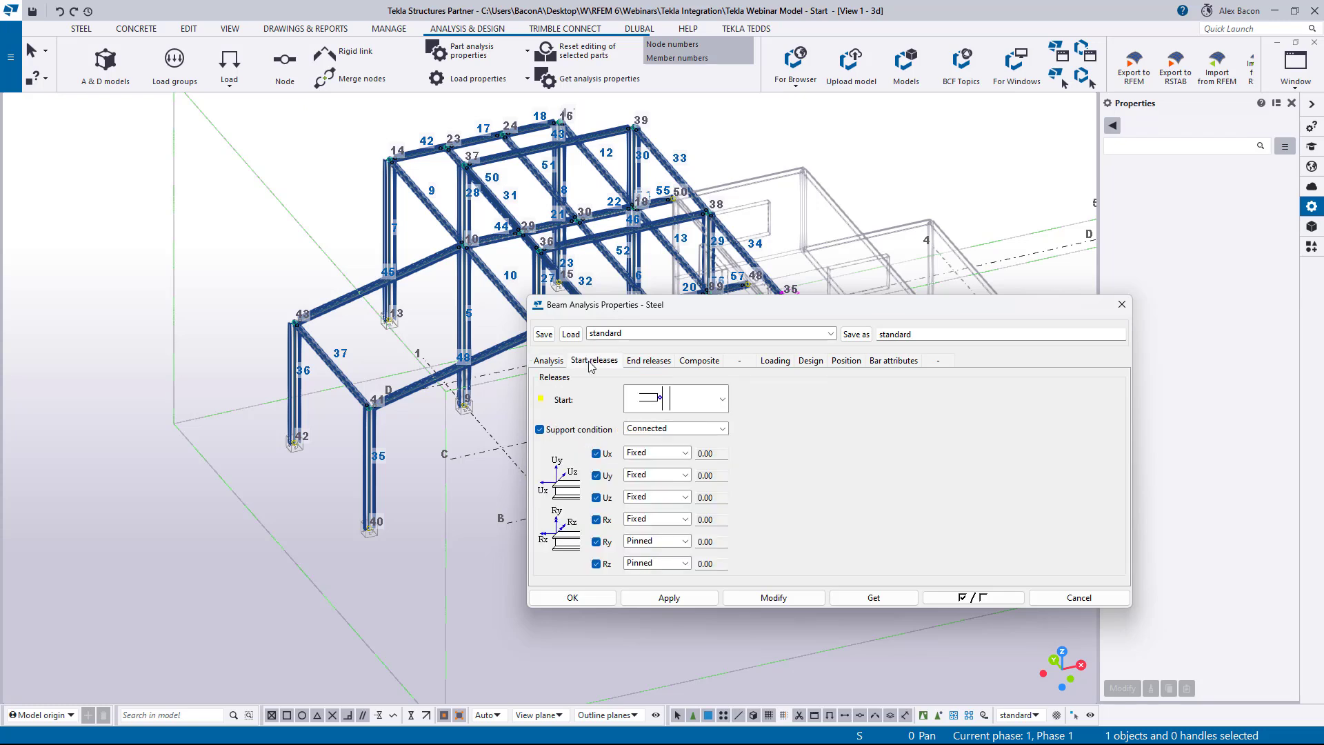
pyautogui.click(657, 405)
pyautogui.click(660, 433)
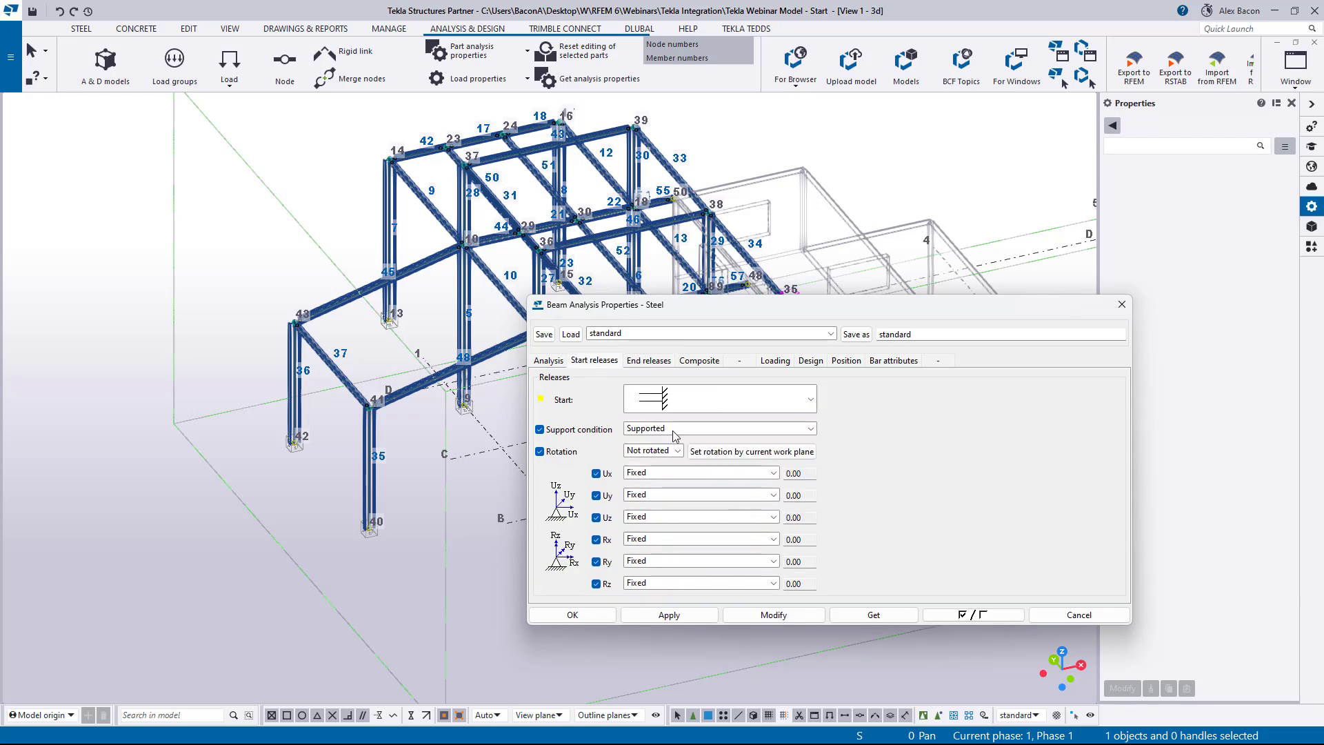
pyautogui.click(656, 429)
pyautogui.click(657, 442)
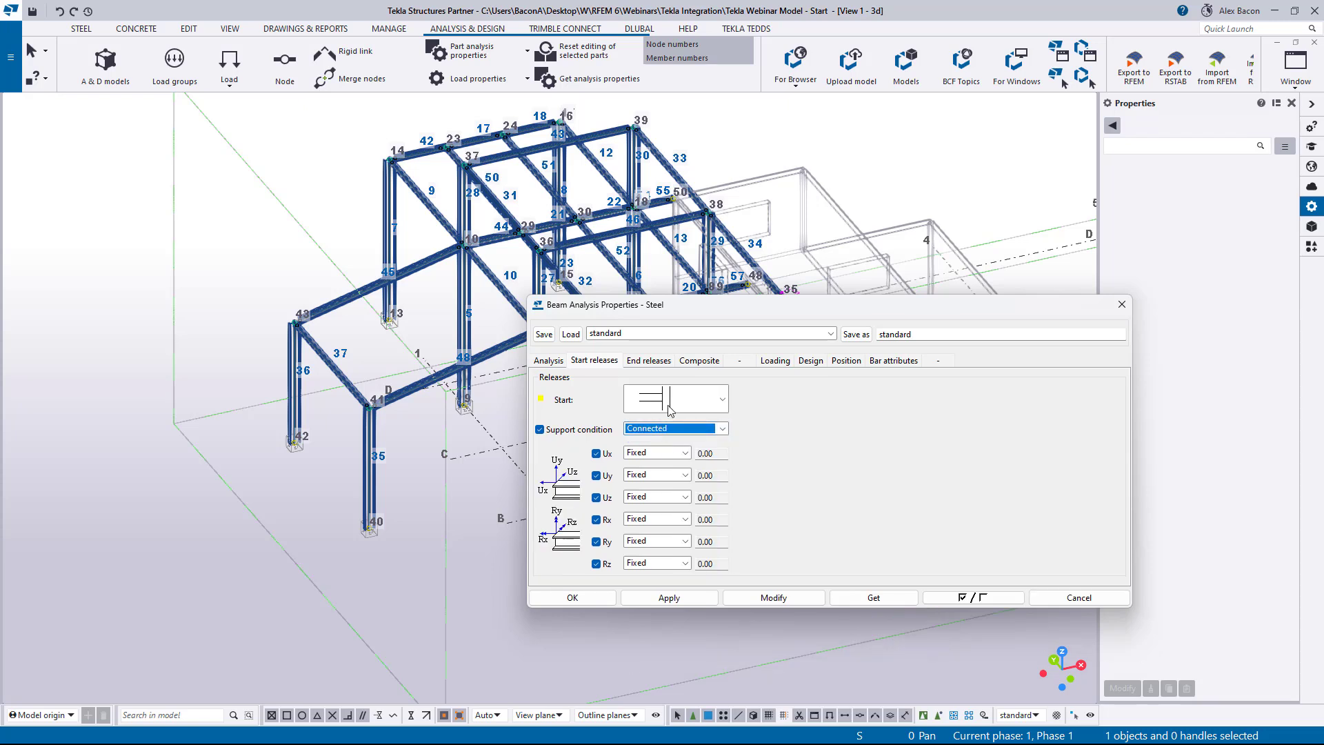
# Set the end release of sloping beam member 48 to Connected with all translations and rotations fixed, and keep the start release Connected
pyautogui.click(640, 362)
pyautogui.click(660, 430)
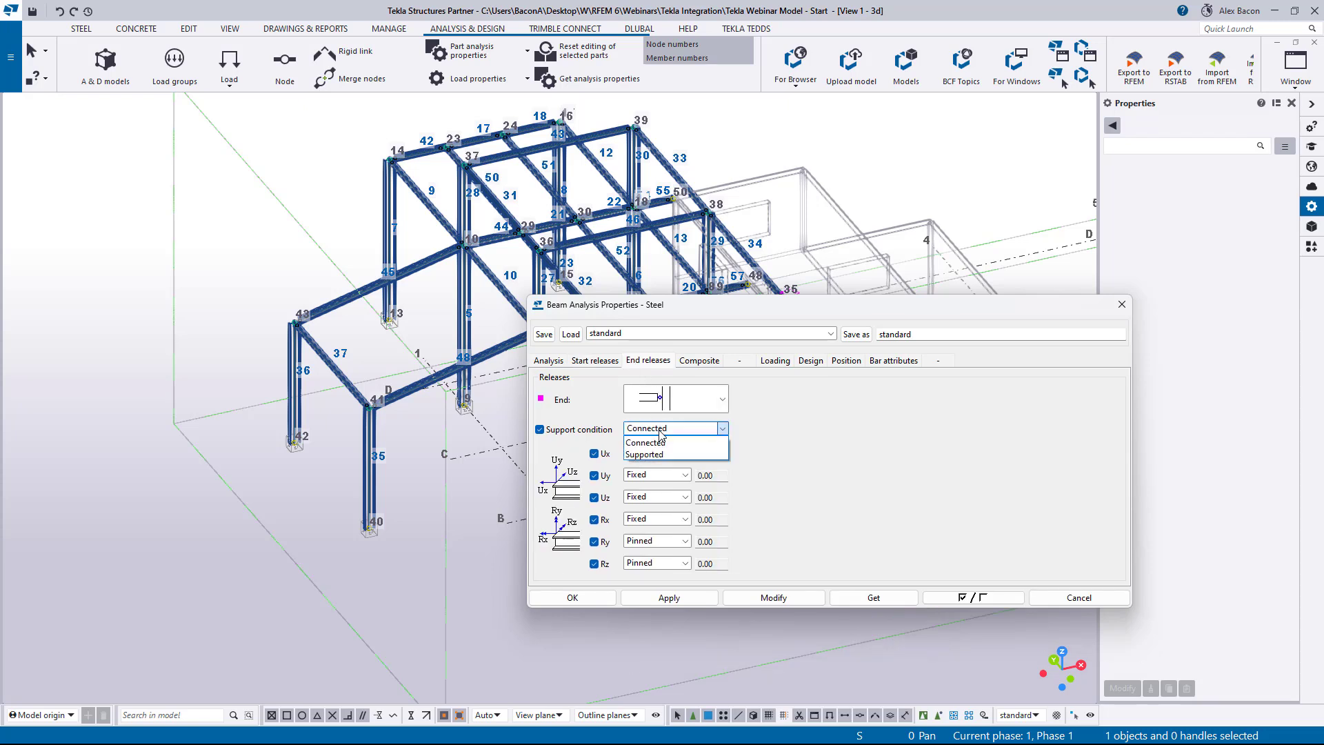
pyautogui.click(660, 444)
pyautogui.click(674, 398)
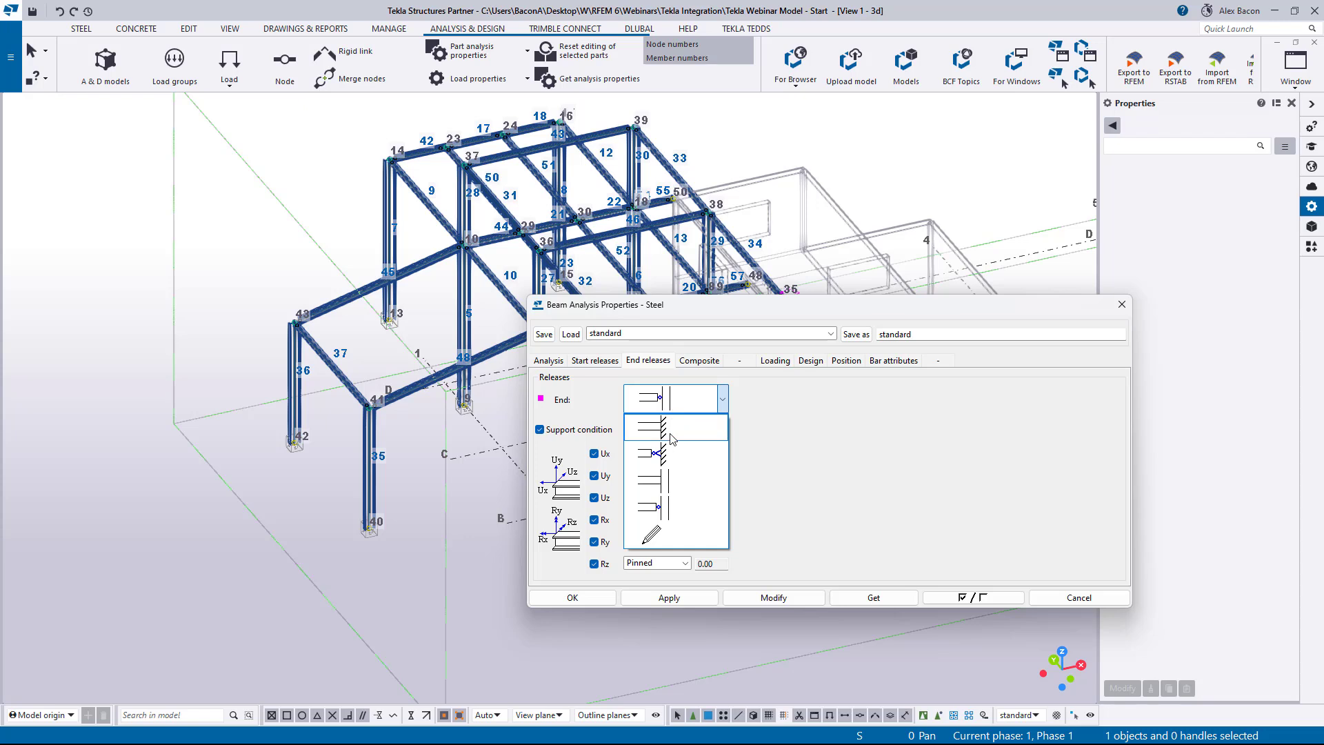
pyautogui.click(678, 478)
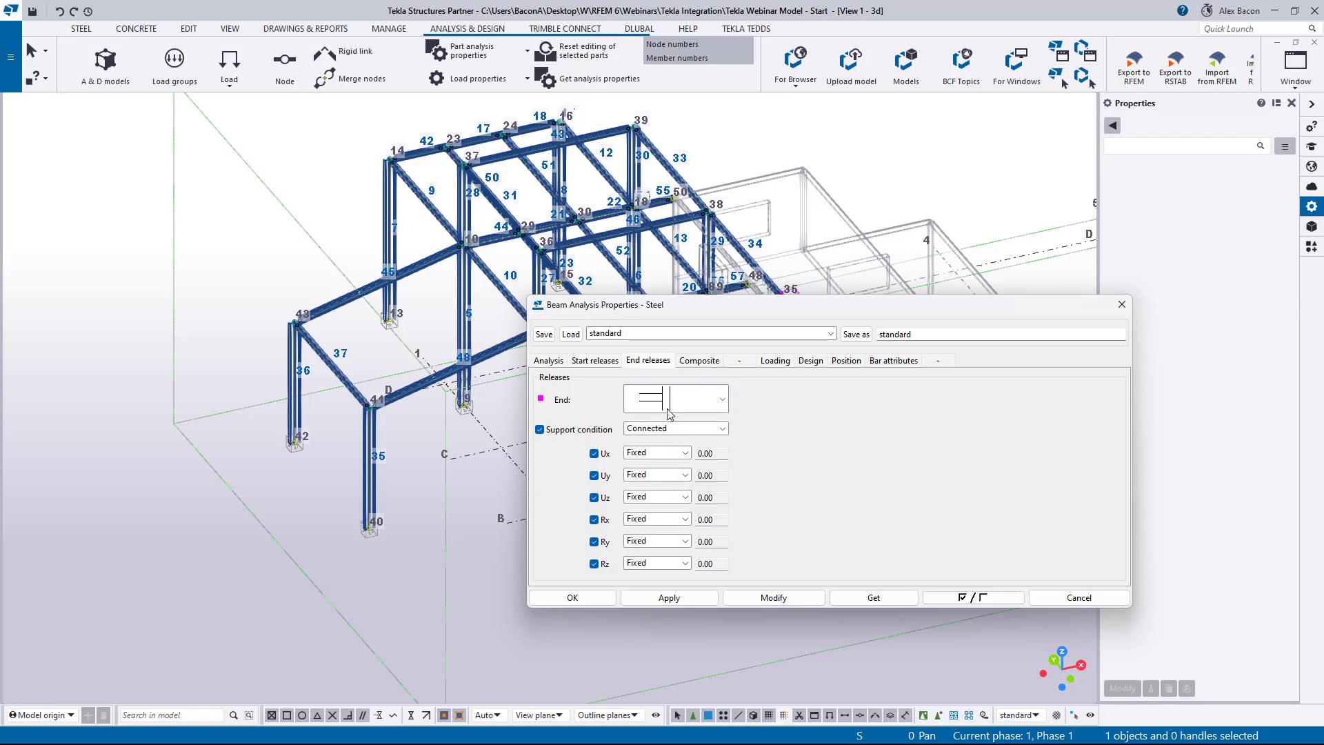
pyautogui.click(604, 366)
pyautogui.click(652, 430)
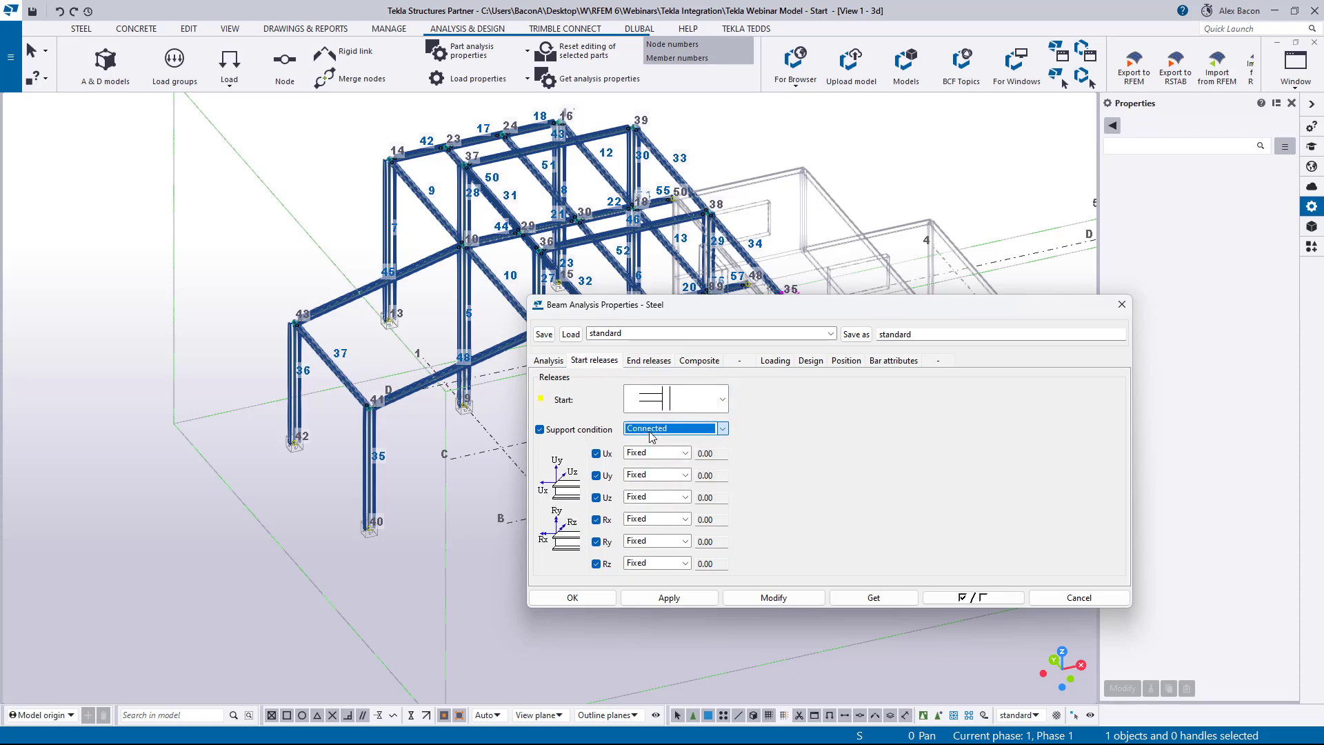
pyautogui.click(655, 442)
# Select the whole steel frame in the front view and apply the fully fixed Connected start and end releases to all its members
pyautogui.moveTo(618, 307); pyautogui.dragTo(1132, 307)
pyautogui.keyDown('ctrl'); pyautogui.moveTo(862, 386); pyautogui.dragTo(597, 361, button='middle'); pyautogui.keyUp('ctrl')
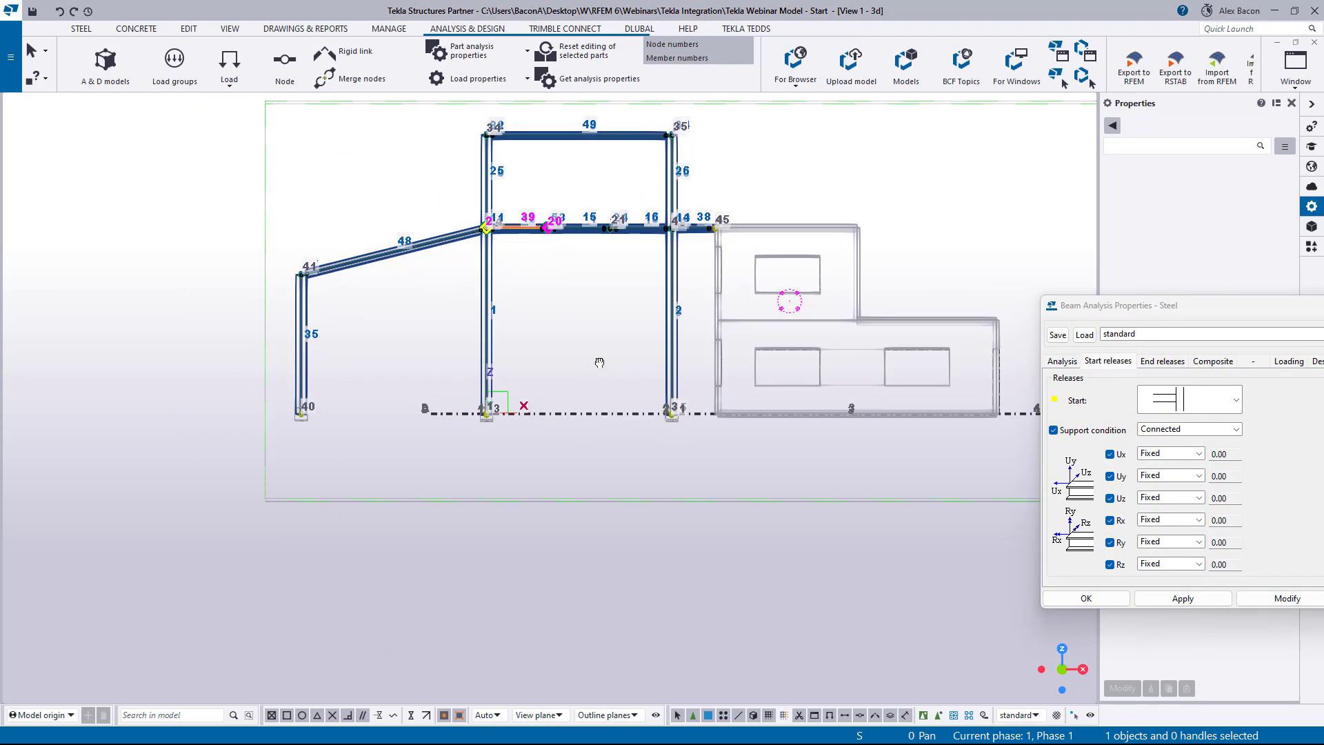
pyautogui.click(701, 115)
pyautogui.moveTo(700, 117); pyautogui.dragTo(284, 491)
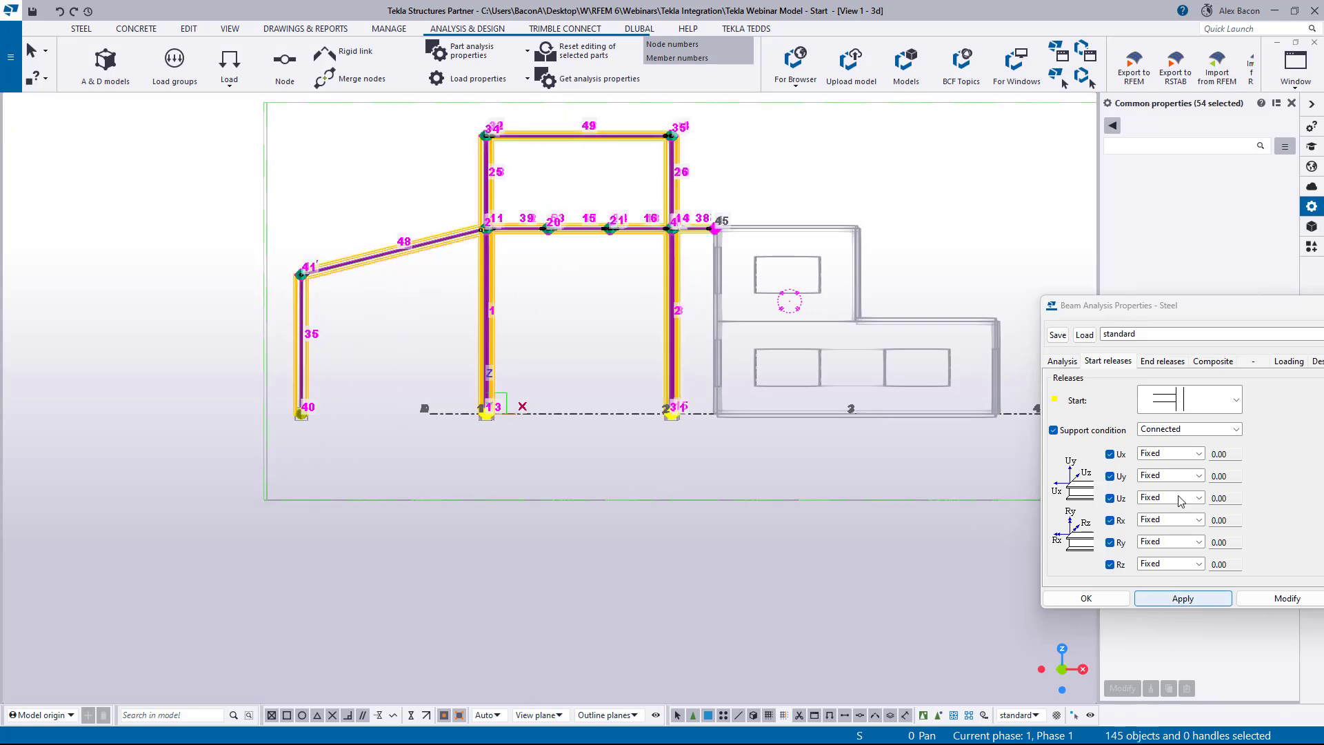
pyautogui.moveTo(1130, 305); pyautogui.dragTo(845, 321)
pyautogui.click(1016, 614)
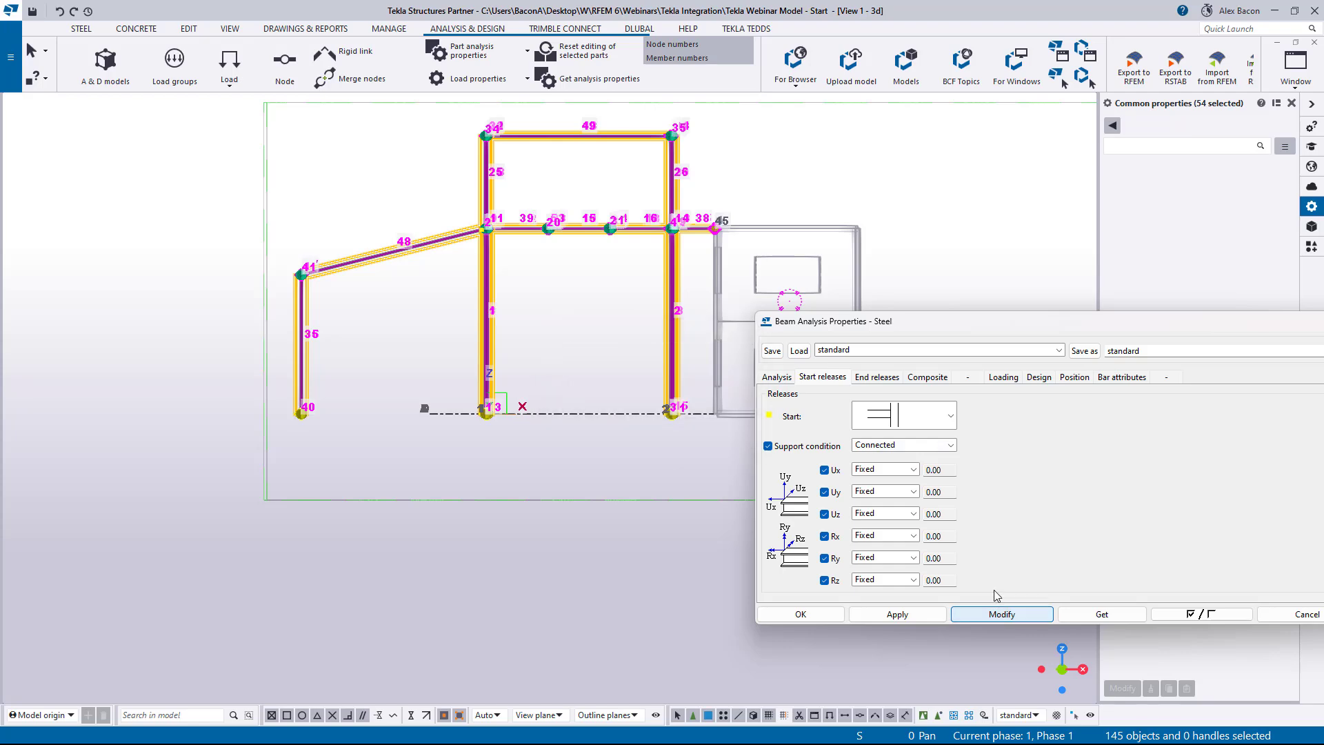
pyautogui.click(879, 377)
pyautogui.moveTo(982, 324); pyautogui.dragTo(592, 243)
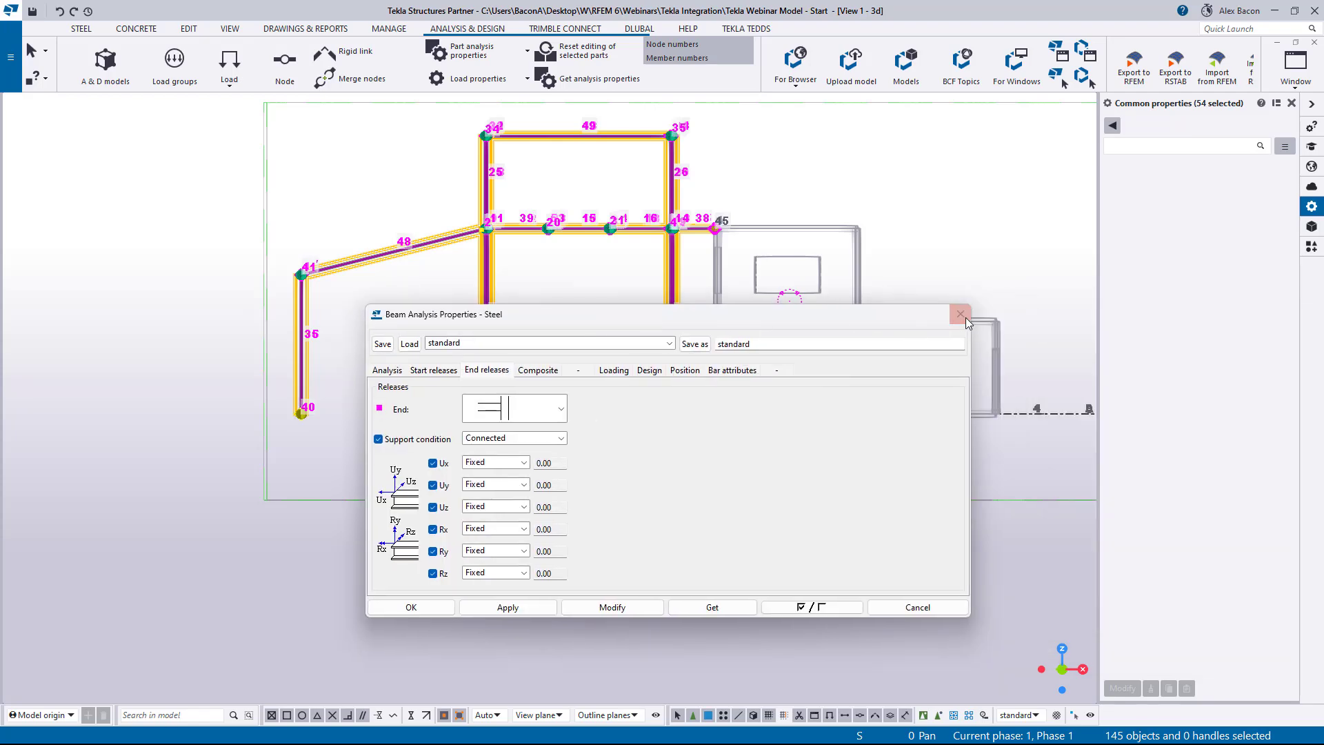
pyautogui.press('Escape')
# Set the analysis class of column member 1 to Column
pyautogui.keyDown('ctrl'); pyautogui.moveTo(425, 297); pyautogui.dragTo(399, 434, button='middle'); pyautogui.keyUp('ctrl')
pyautogui.click(447, 516)
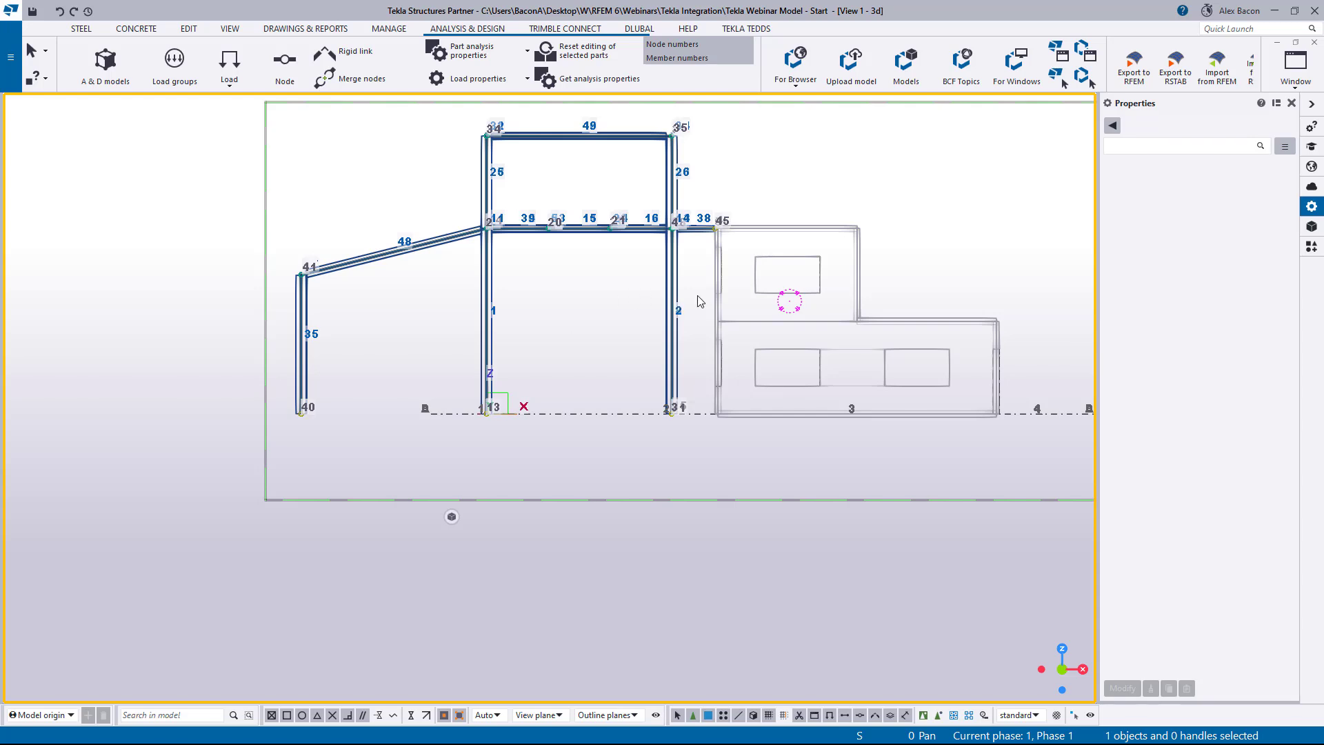
pyautogui.moveTo(699, 292); pyautogui.dragTo(209, 384)
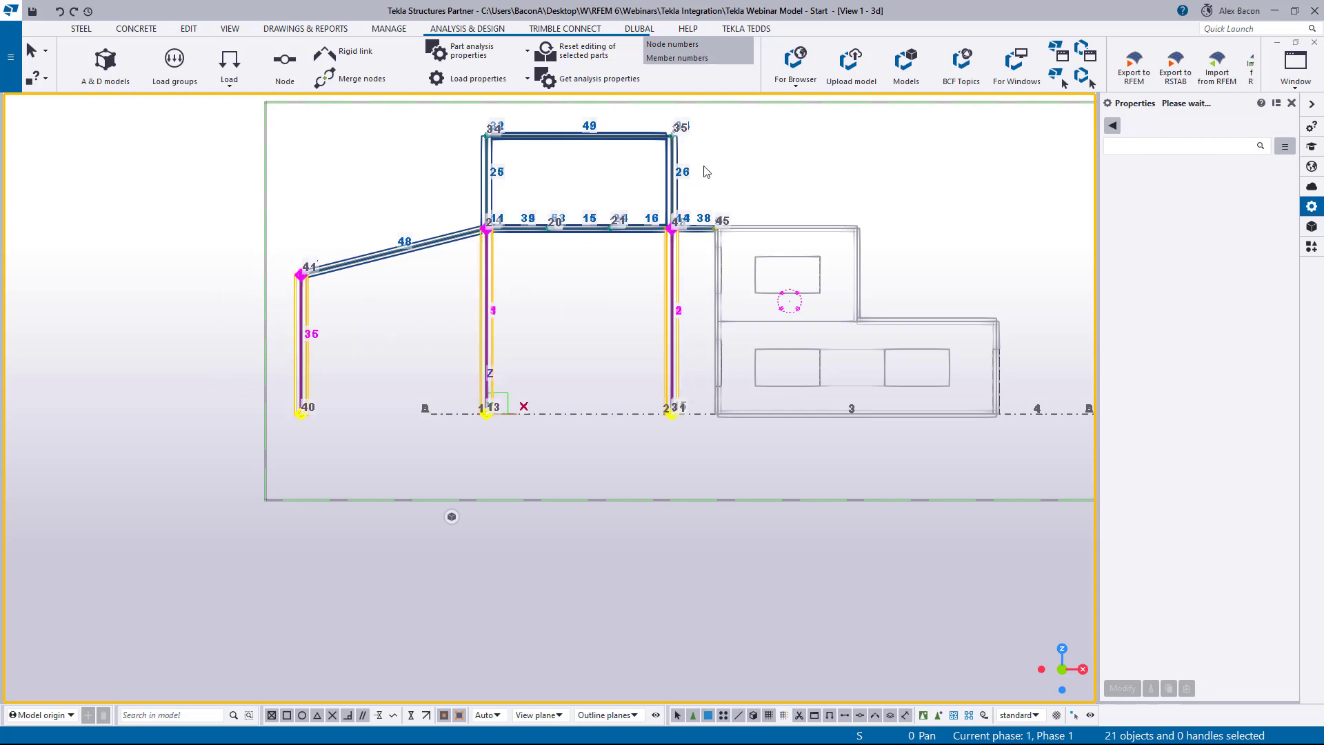
pyautogui.click(488, 321)
pyautogui.doubleClick(488, 317)
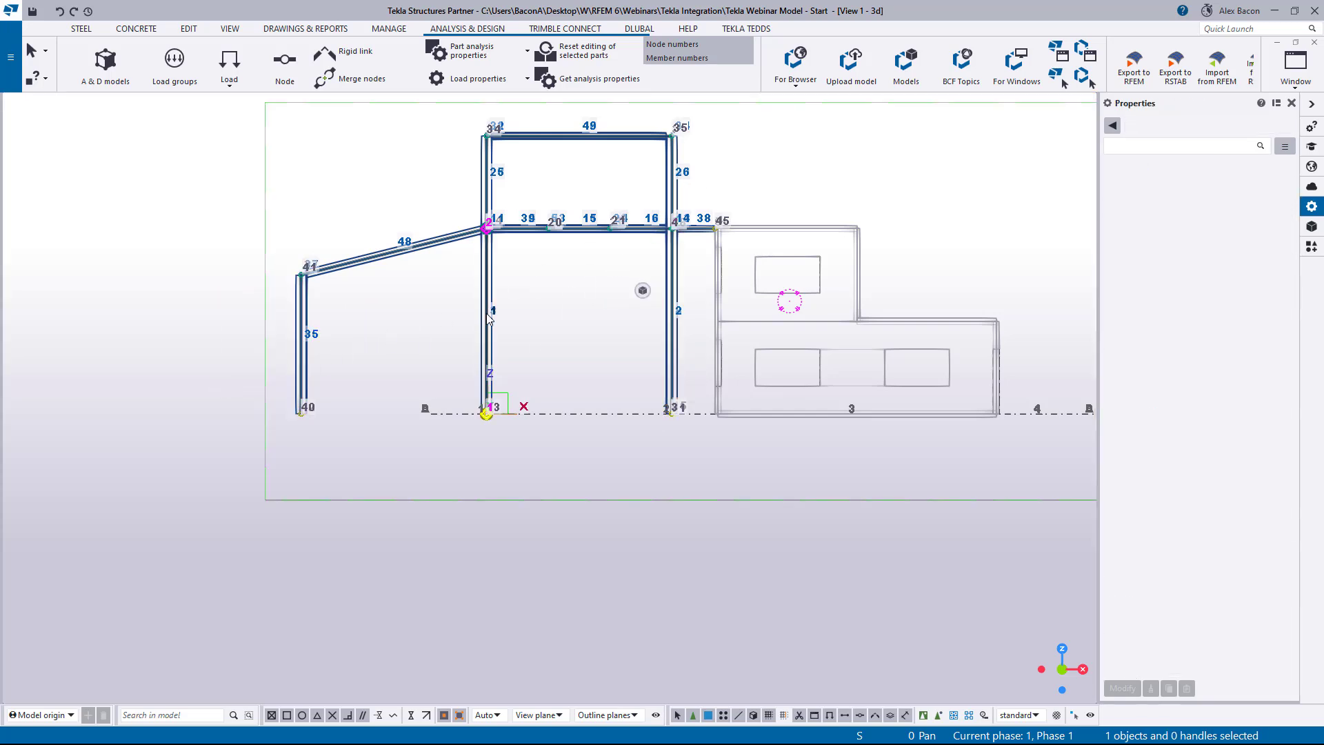
pyautogui.click(514, 375)
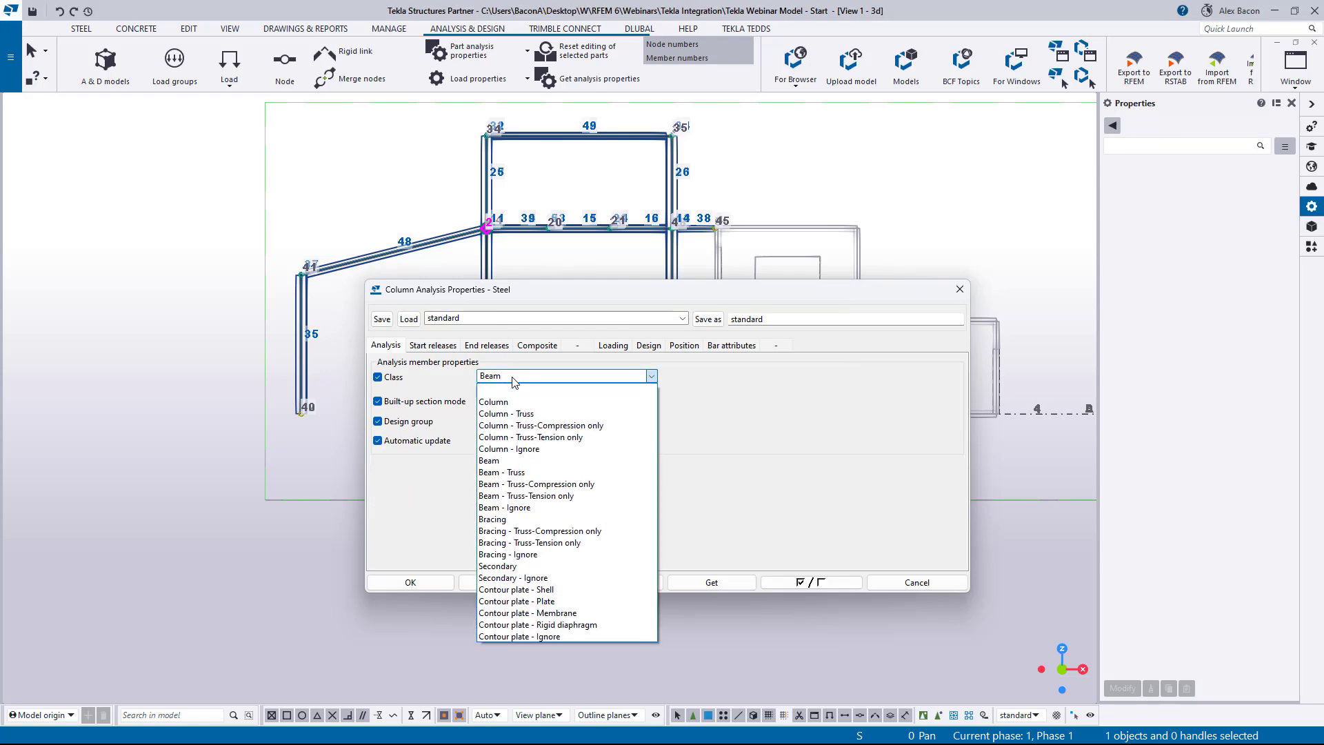
pyautogui.click(524, 403)
# Select all lower and upper columns of the frame in the front view and apply the Column analysis class to them
pyautogui.moveTo(550, 295); pyautogui.dragTo(1038, 277)
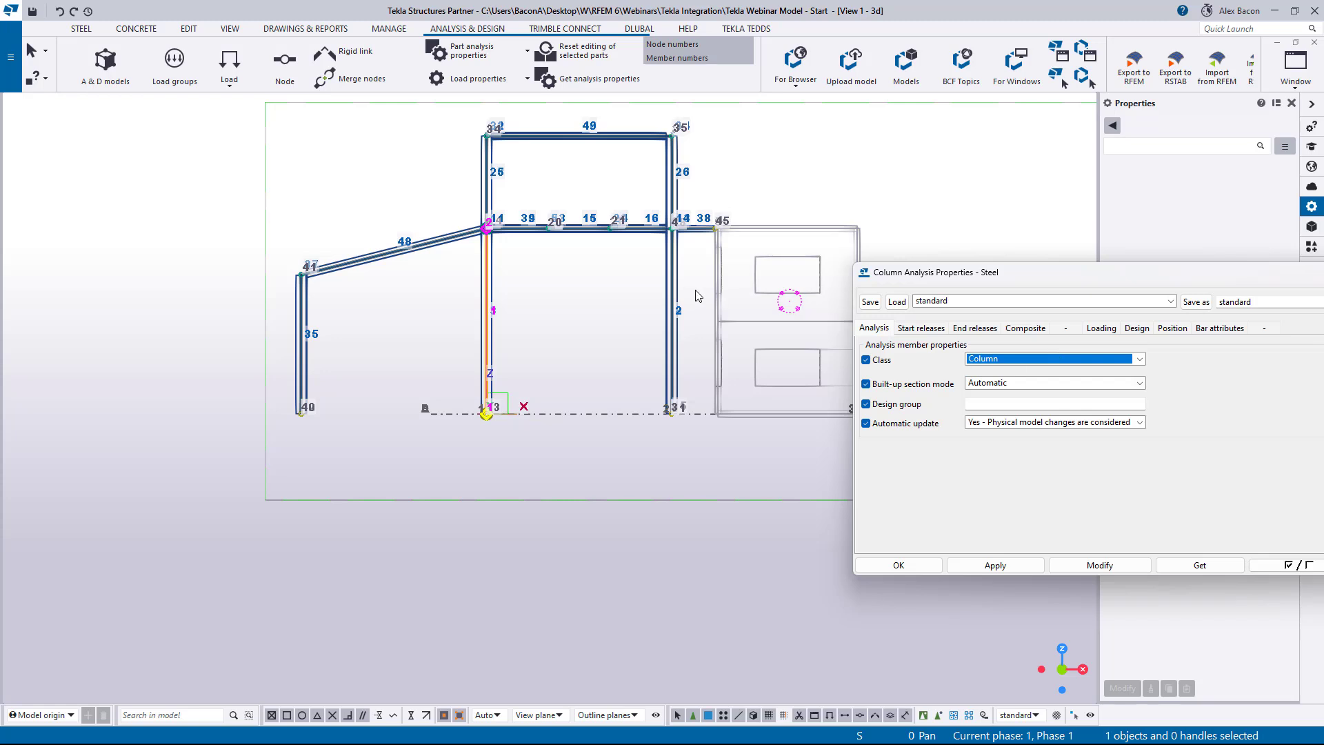
pyautogui.moveTo(703, 293); pyautogui.dragTo(256, 366)
pyautogui.keyDown('shift'); pyautogui.moveTo(700, 169); pyautogui.dragTo(379, 214); pyautogui.keyUp('shift')
pyautogui.click(1045, 360)
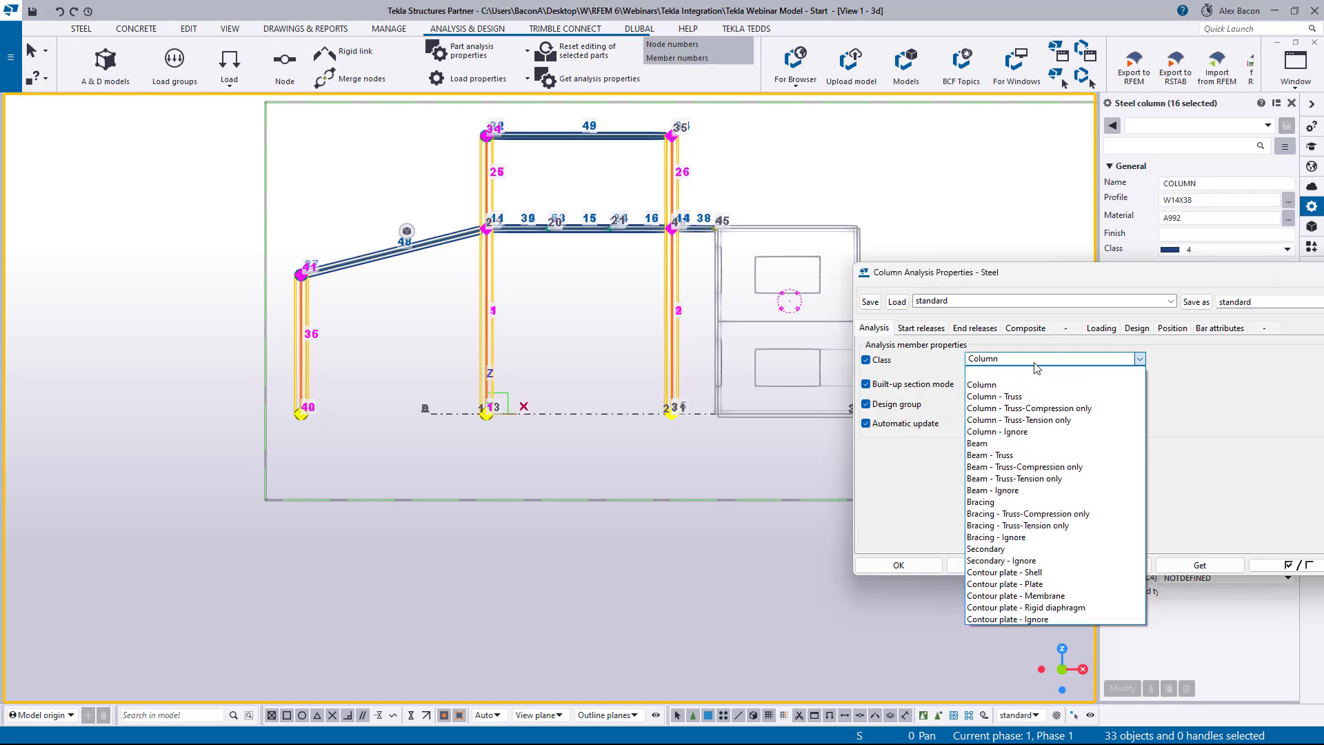
pyautogui.click(1005, 385)
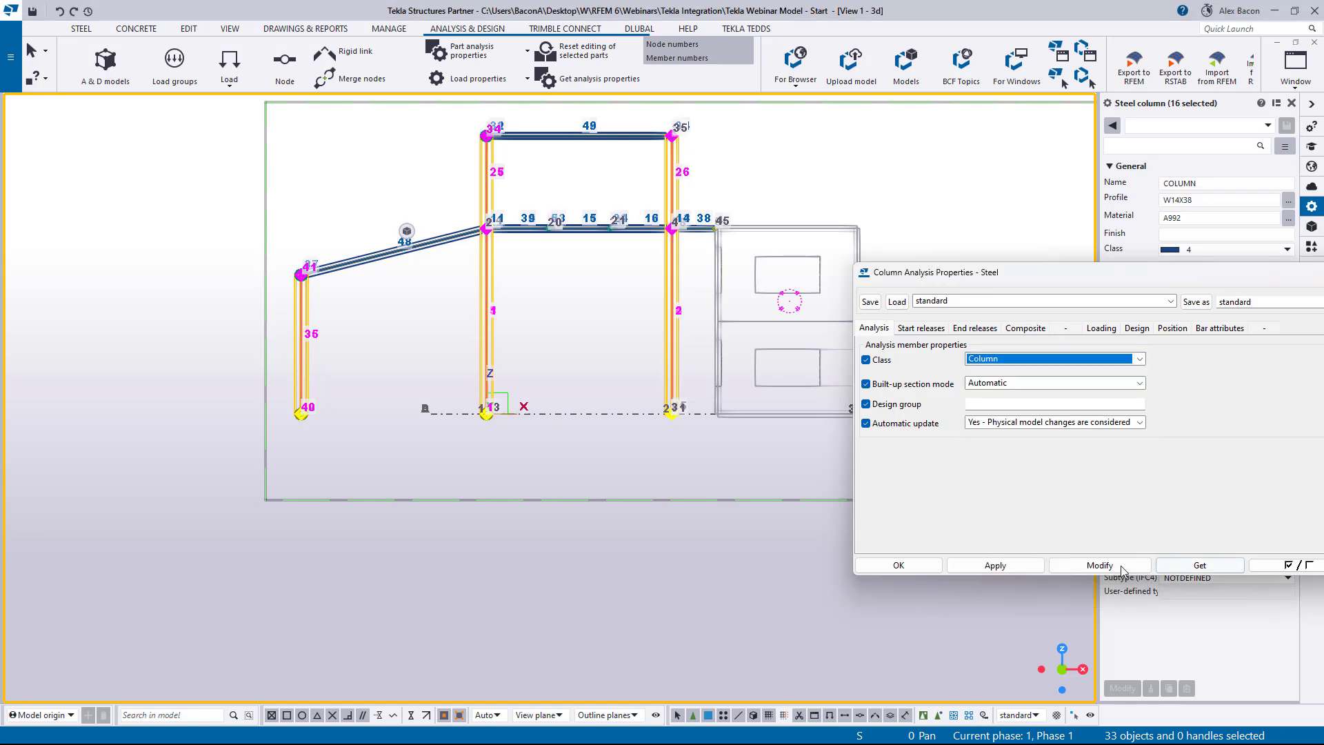
pyautogui.click(1100, 565)
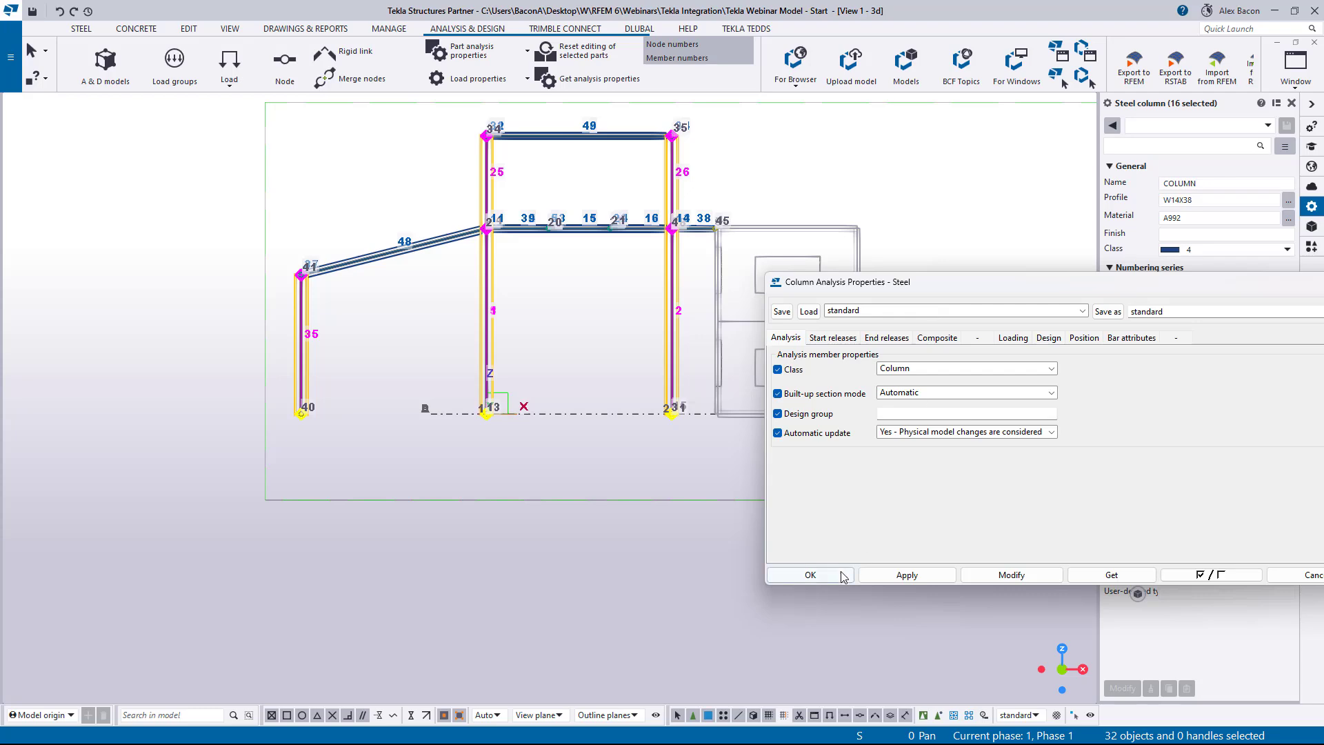
pyautogui.click(862, 566)
pyautogui.click(577, 439)
# Return to the 3D view and inspect the start and end releases of beam member 11
pyautogui.hotkey('ctrl', 'p')
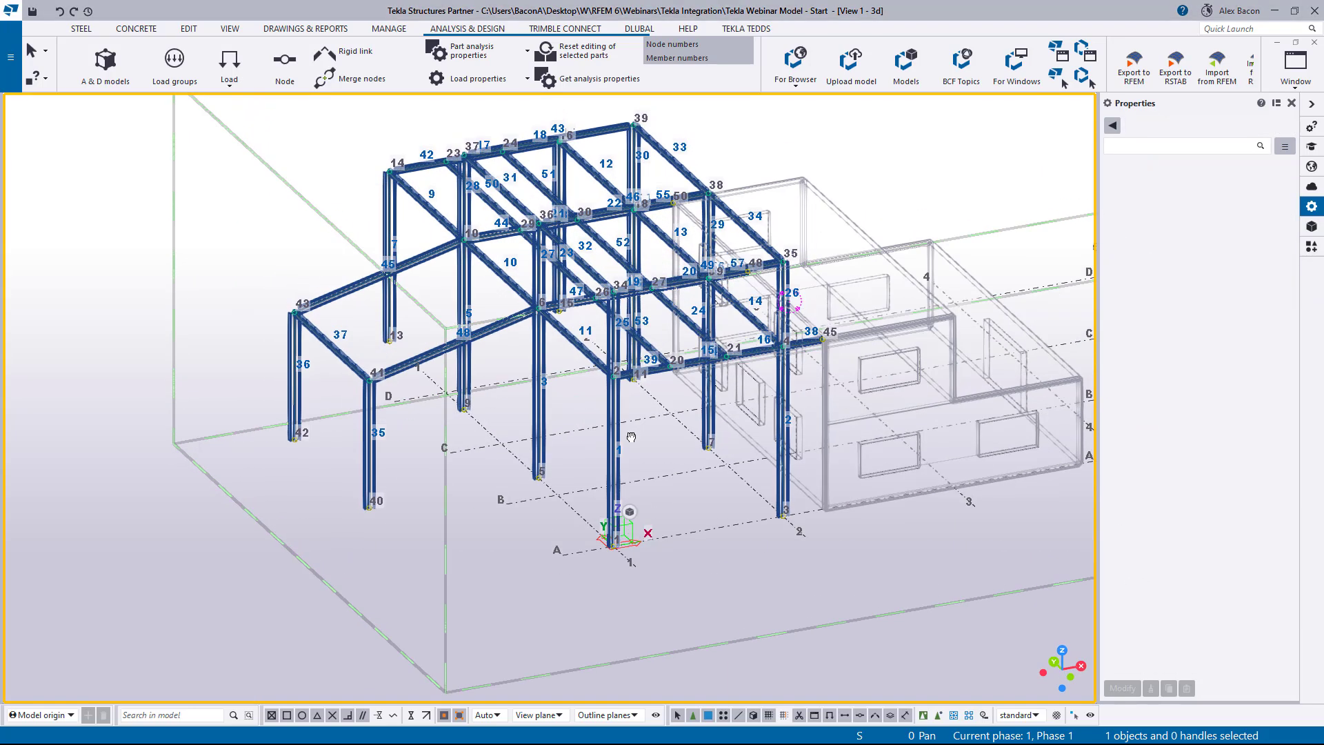
pyautogui.doubleClick(555, 334)
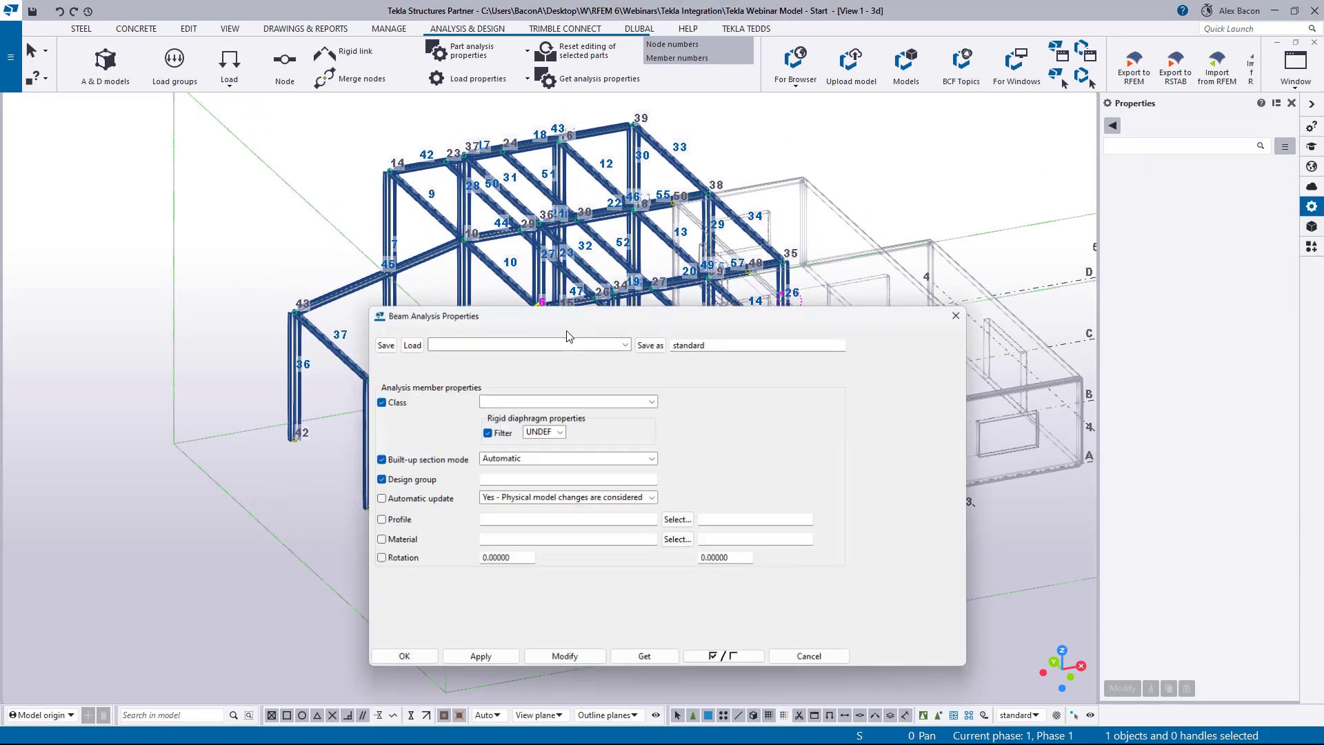
pyautogui.click(434, 370)
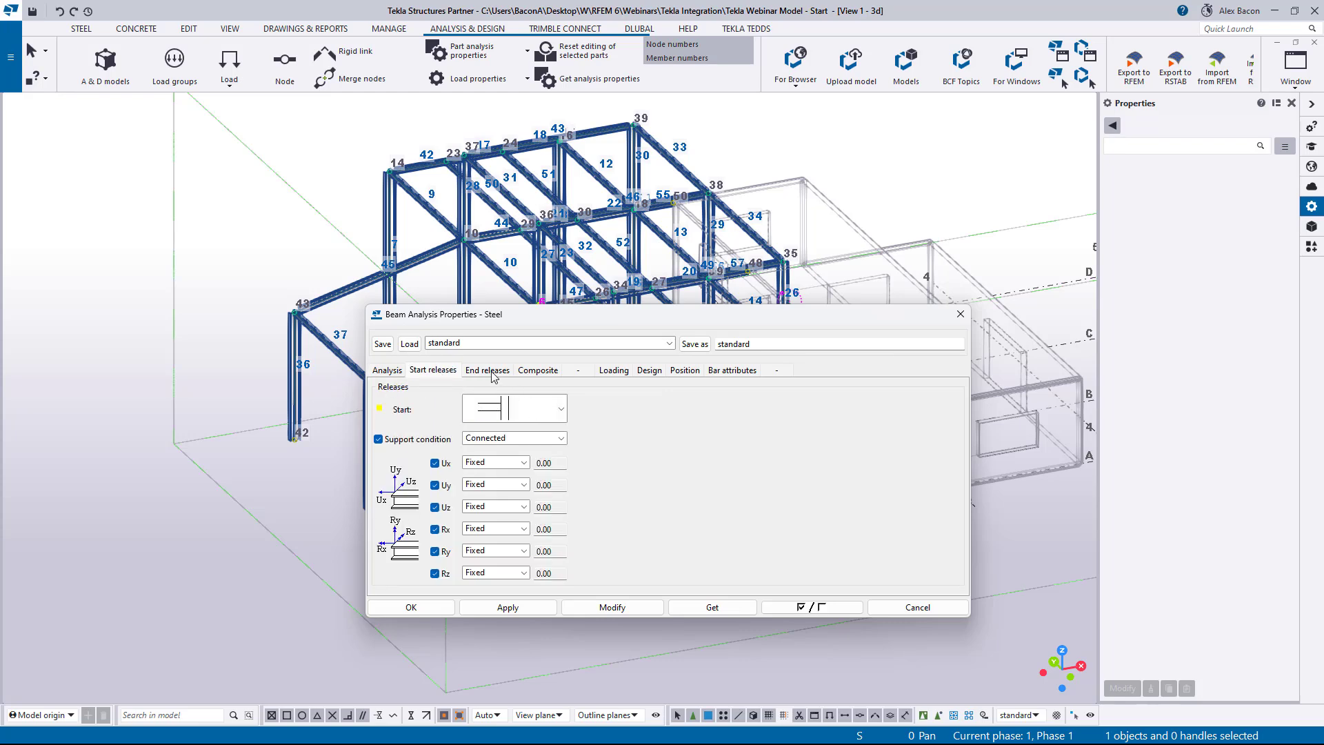
pyautogui.click(487, 370)
pyautogui.click(960, 315)
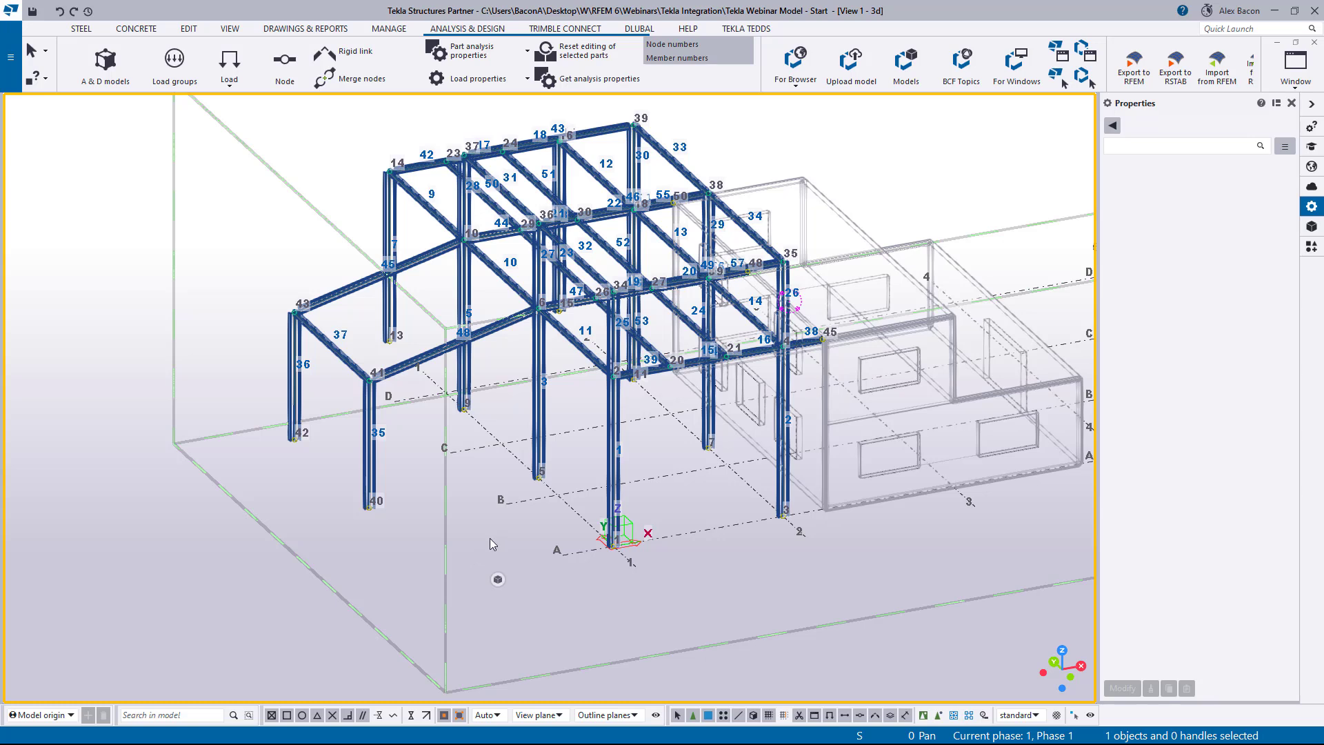
# Set the analysis class of beam member 11 to Beam - Truss
pyautogui.scroll(1, 585, 336)
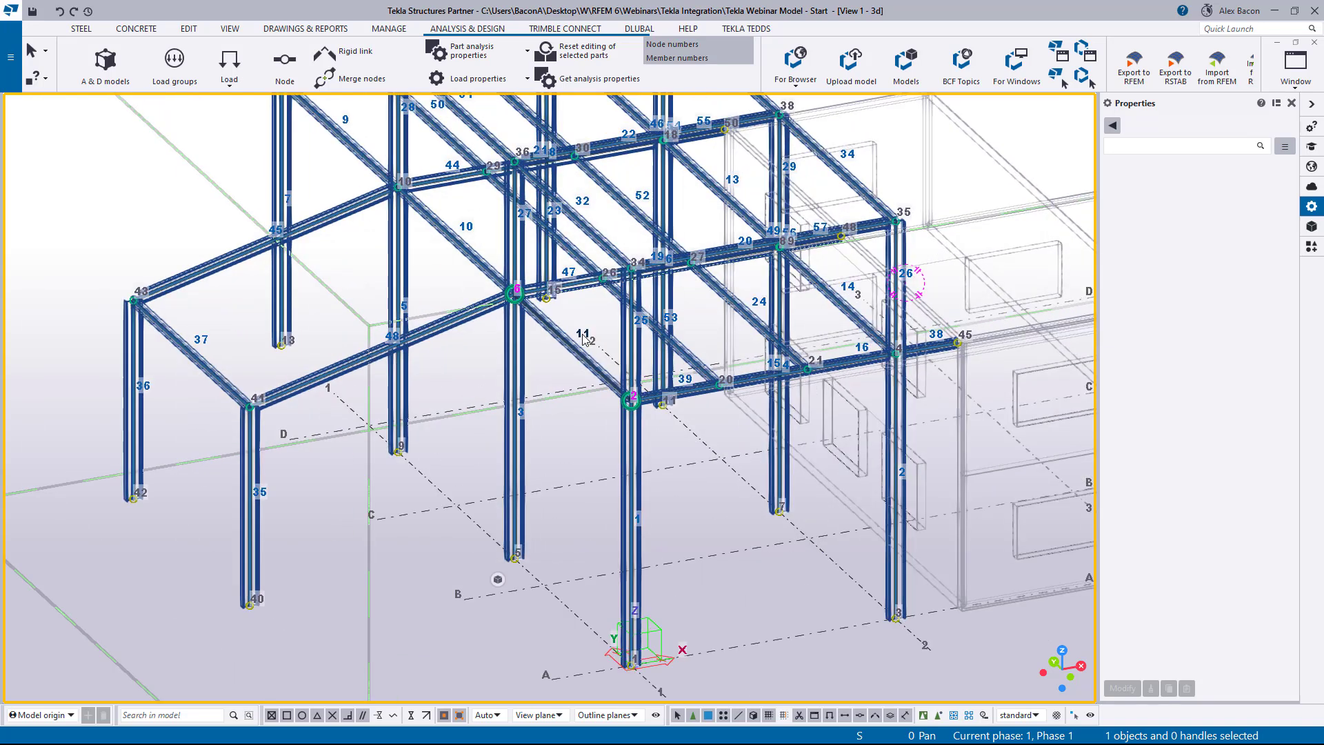
pyautogui.scroll(2, 602, 326)
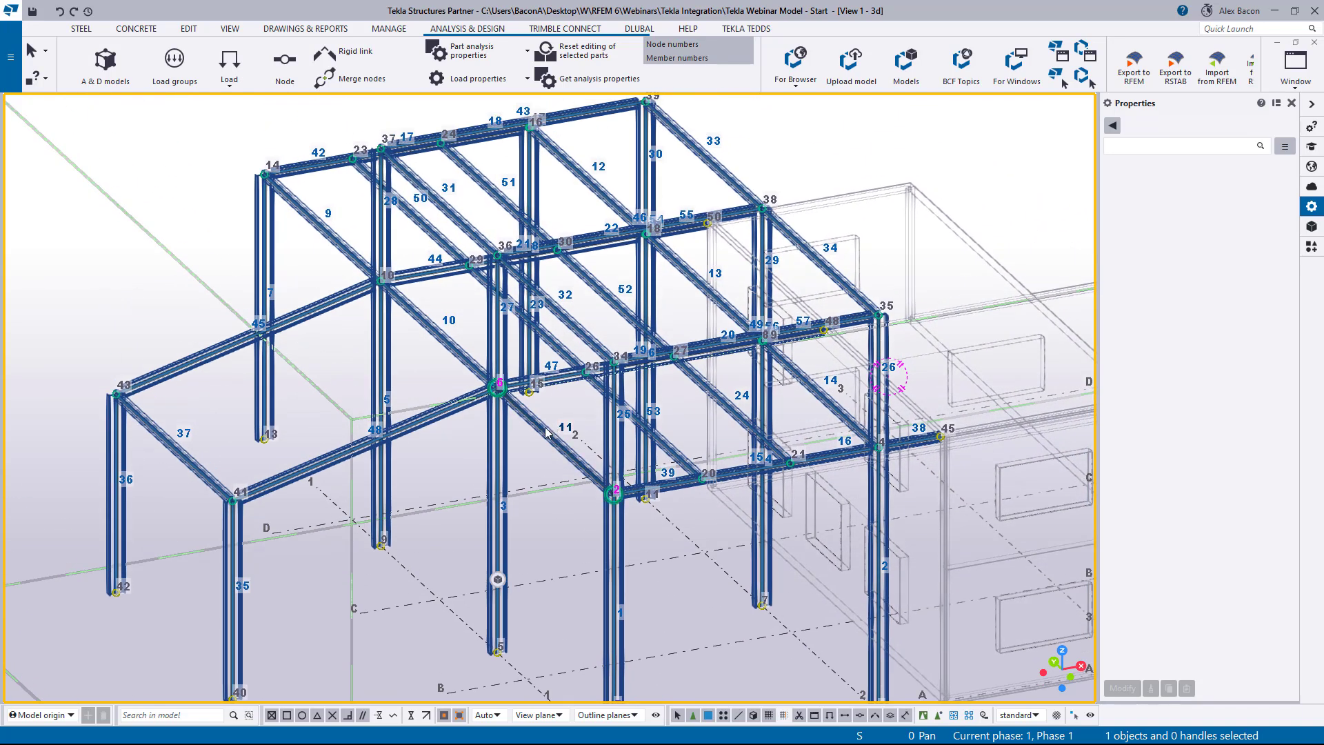
pyautogui.click(550, 429)
pyautogui.doubleClick(546, 433)
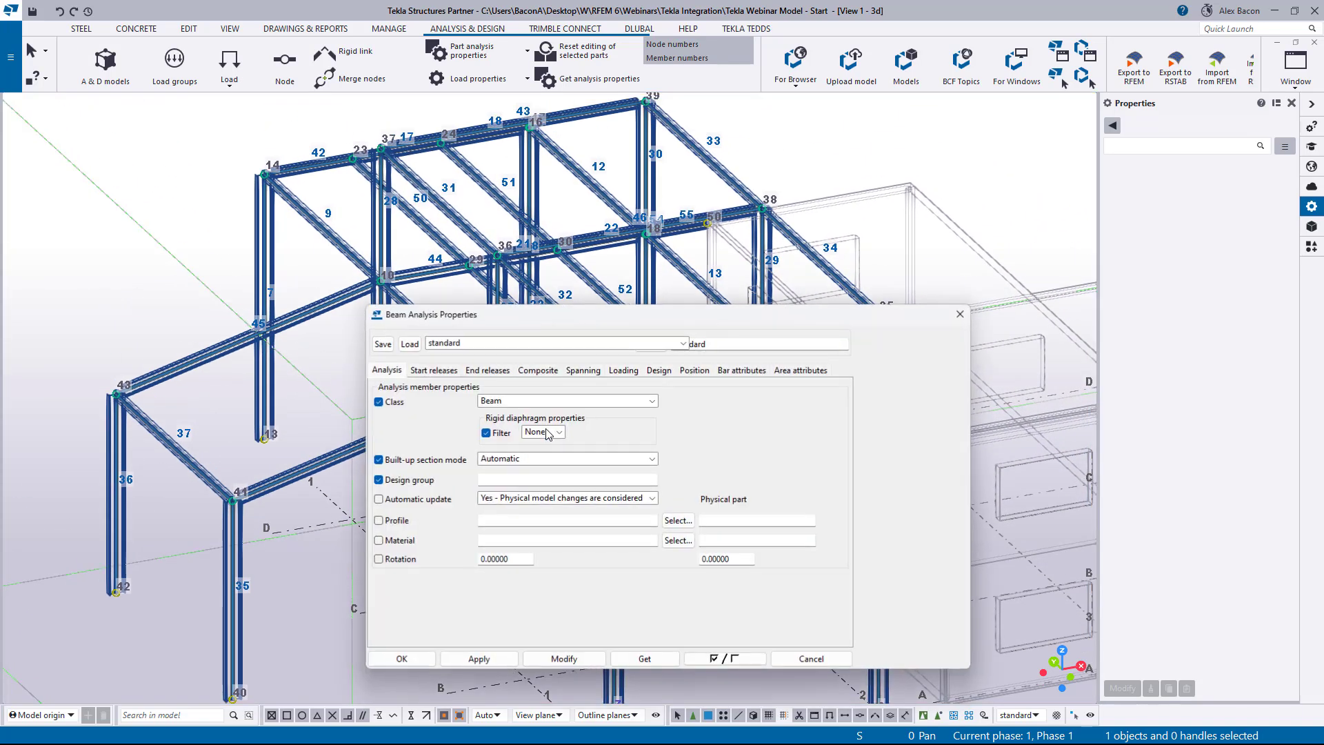
pyautogui.moveTo(516, 308); pyautogui.dragTo(811, 327)
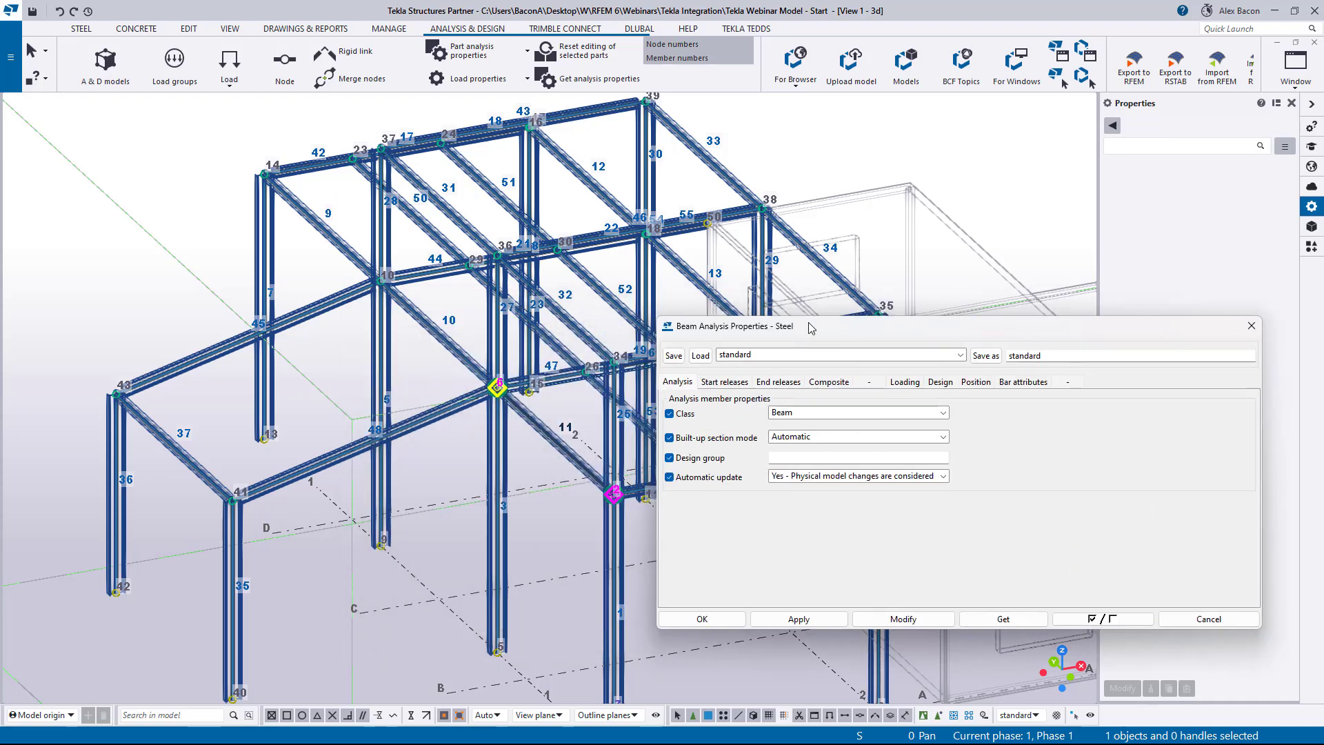
pyautogui.click(808, 413)
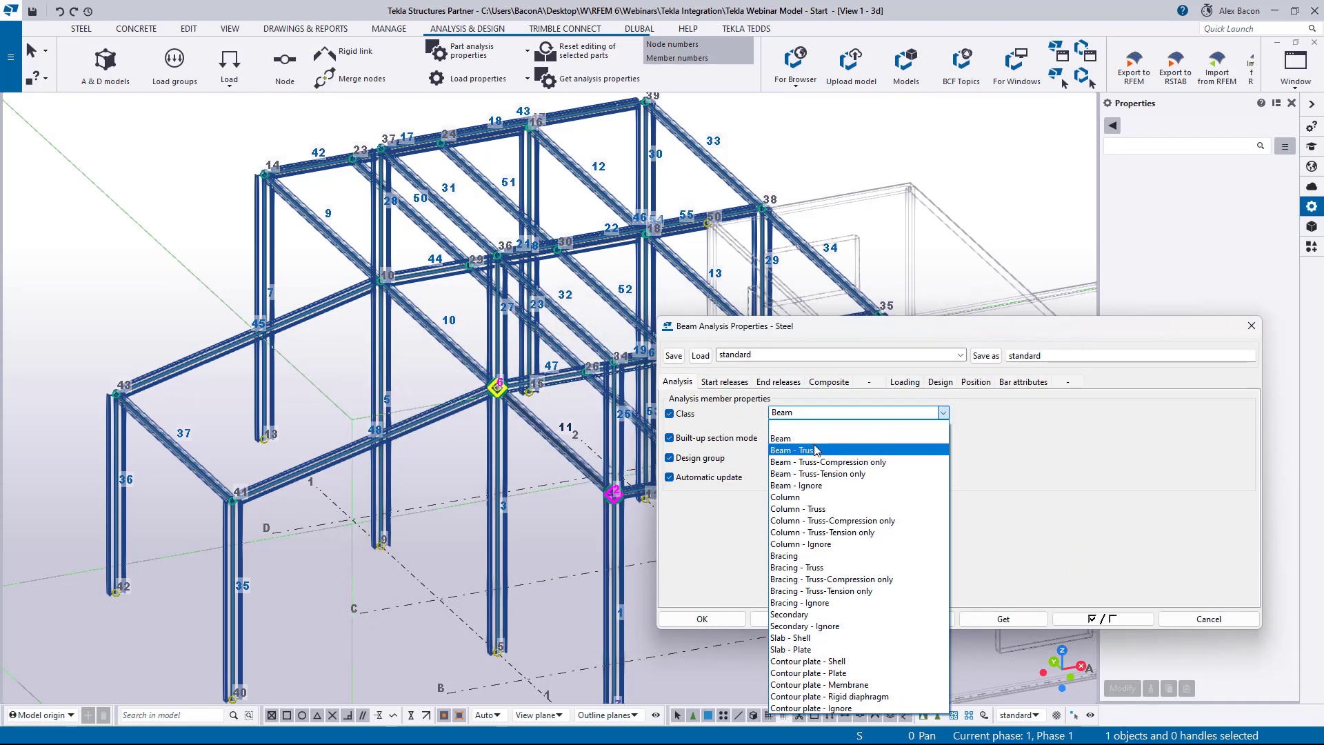
pyautogui.click(815, 450)
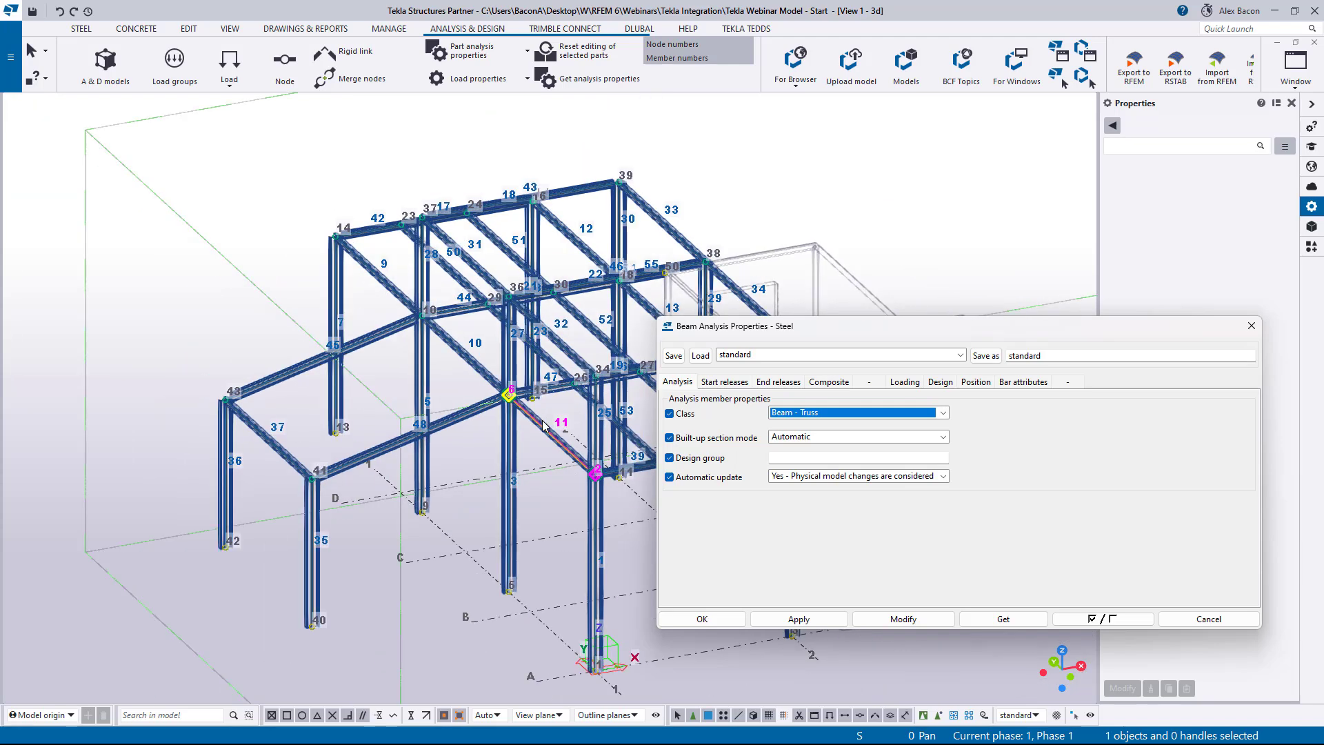
# Select all beams running between grid lines A and D in the plan view, including member 37, and apply the Beam - Truss class
pyautogui.moveTo(837, 324); pyautogui.dragTo(1027, 263)
pyautogui.keyDown('ctrl'); pyautogui.moveTo(540, 481); pyautogui.dragTo(530, 341, button='middle'); pyautogui.keyUp('ctrl')
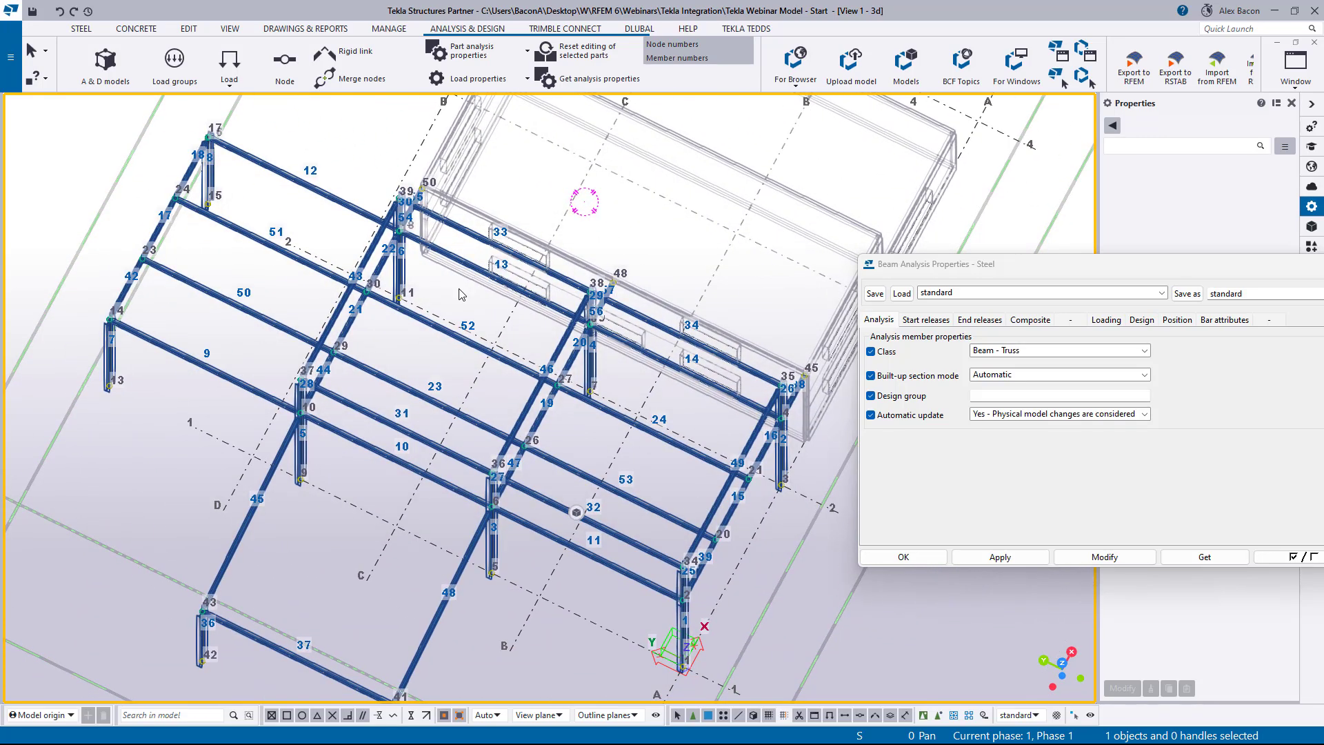
pyautogui.hotkey('ctrl', 'p')
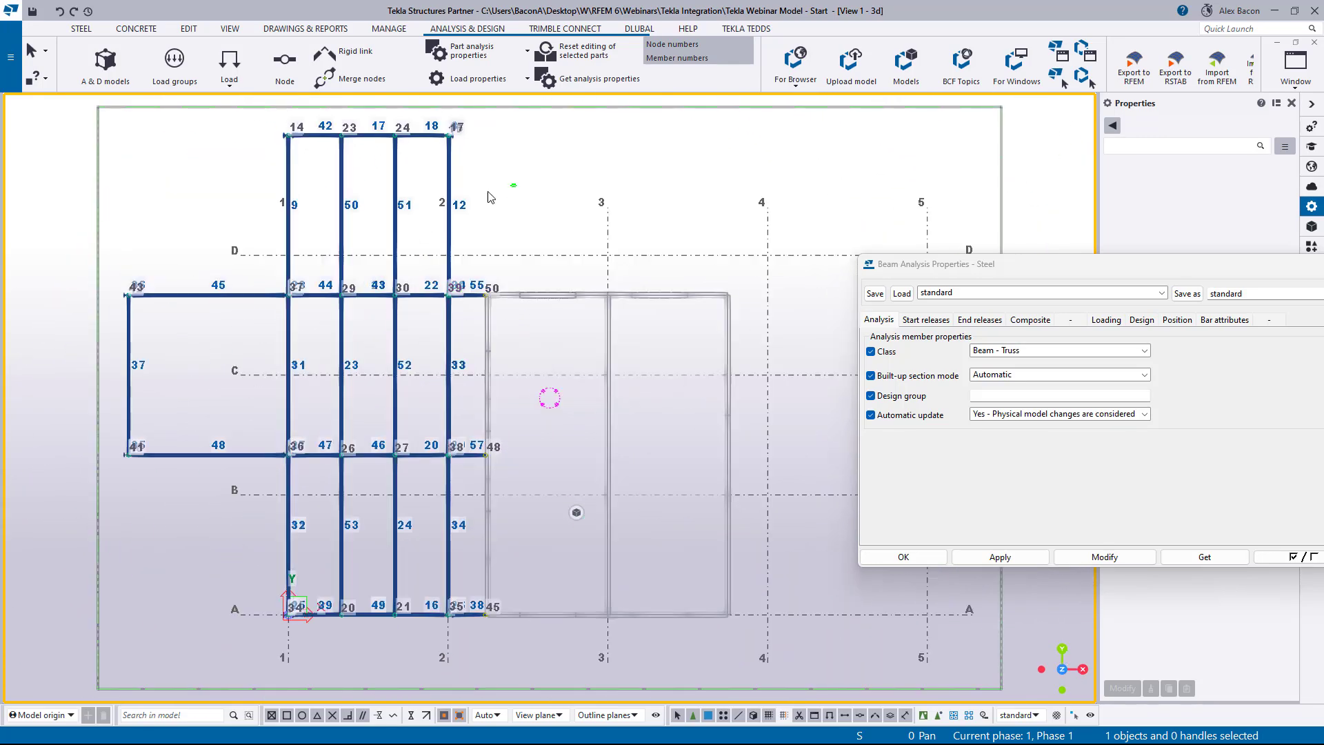
pyautogui.moveTo(491, 196); pyautogui.dragTo(179, 212)
pyautogui.keyDown('shift'); pyautogui.moveTo(469, 348); pyautogui.dragTo(86, 385); pyautogui.keyUp('shift')
pyautogui.keyDown('shift'); pyautogui.moveTo(467, 522); pyautogui.dragTo(224, 535); pyautogui.keyUp('shift')
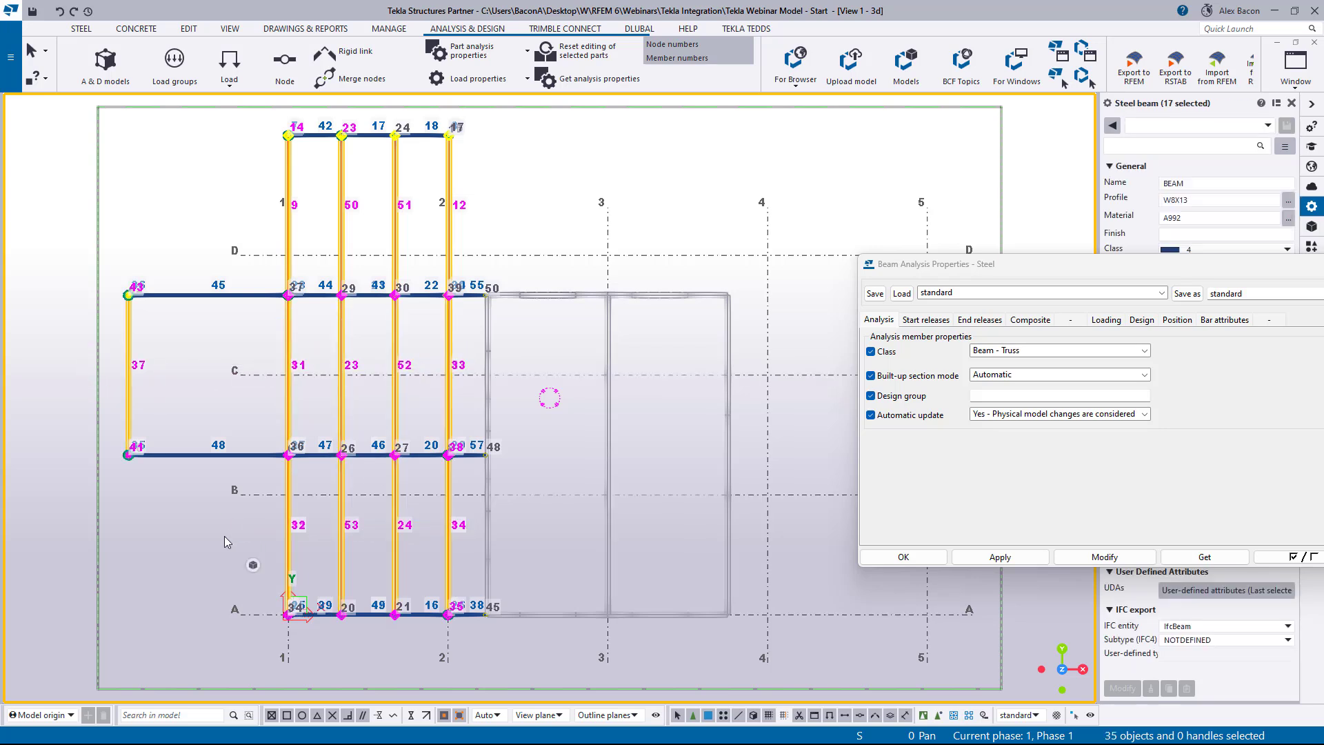
pyautogui.click(1083, 555)
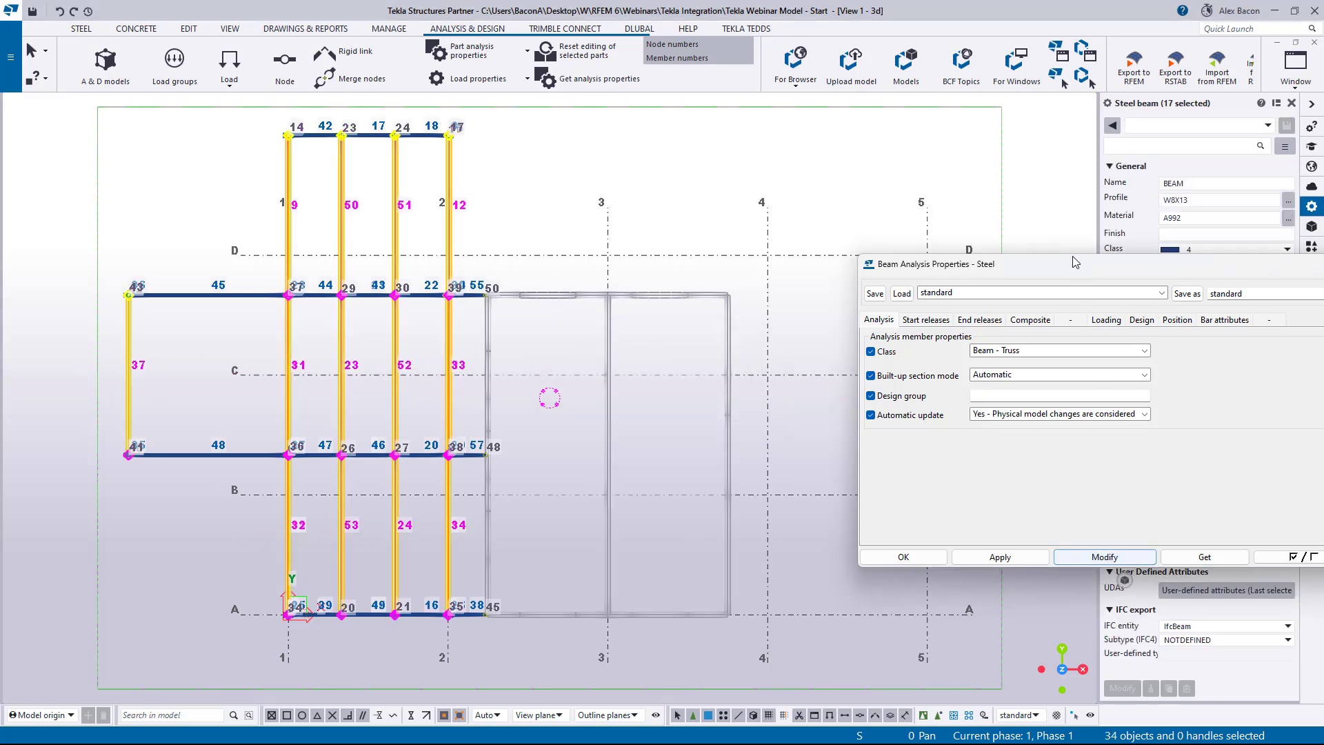
pyautogui.moveTo(1073, 262); pyautogui.dragTo(705, 257)
pyautogui.click(546, 514)
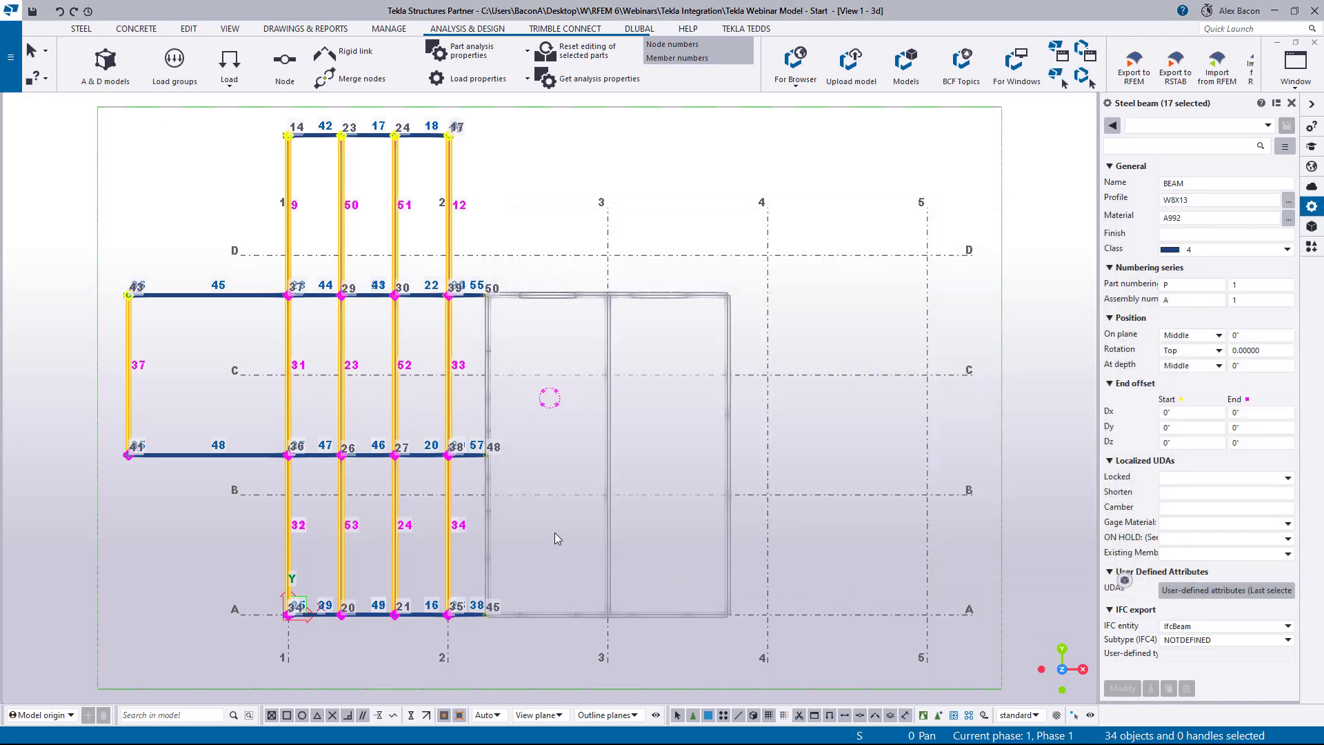
# Examine the truss beams in 3D, looking closely at members 37 and 10 and their connections to the columns
pyautogui.keyDown('ctrl'); pyautogui.moveTo(554, 533); pyautogui.dragTo(613, 357, button='middle'); pyautogui.keyUp('ctrl')
pyautogui.click(613, 357)
pyautogui.scroll(6, 200, 457)
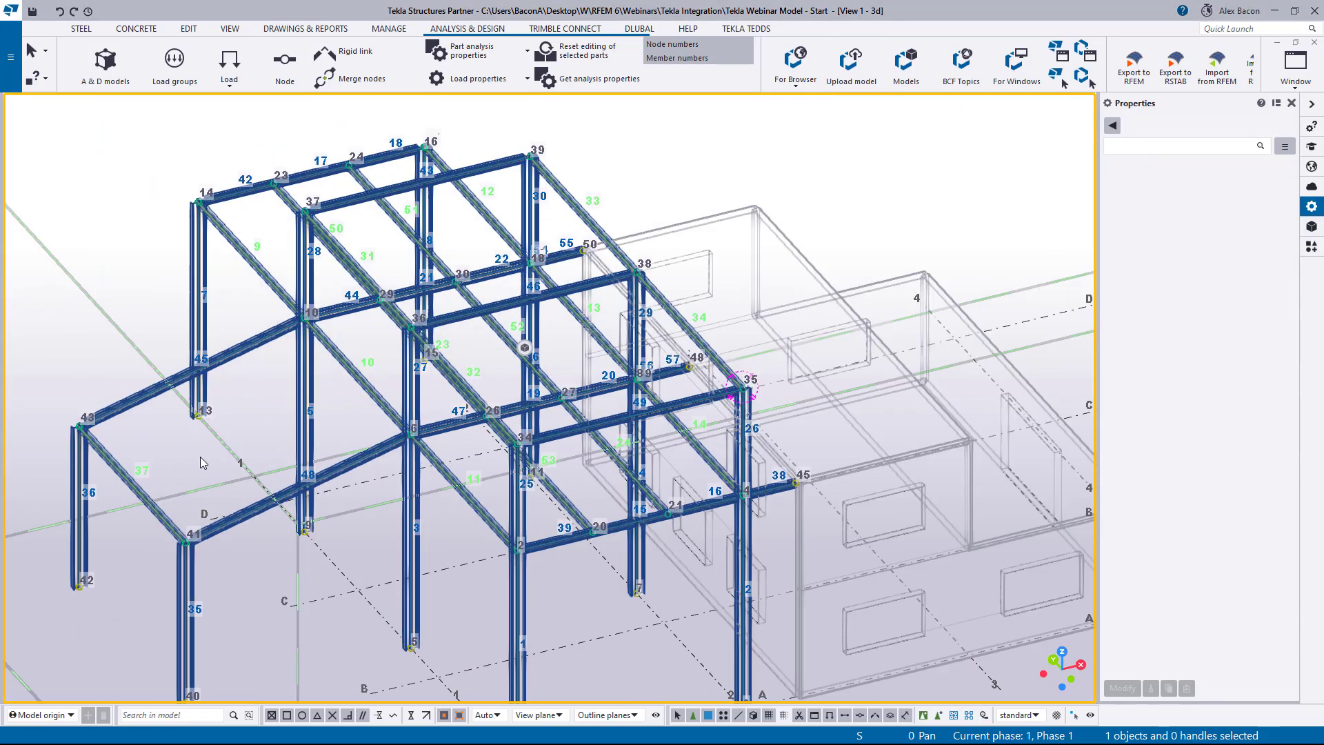
pyautogui.scroll(5, 156, 511)
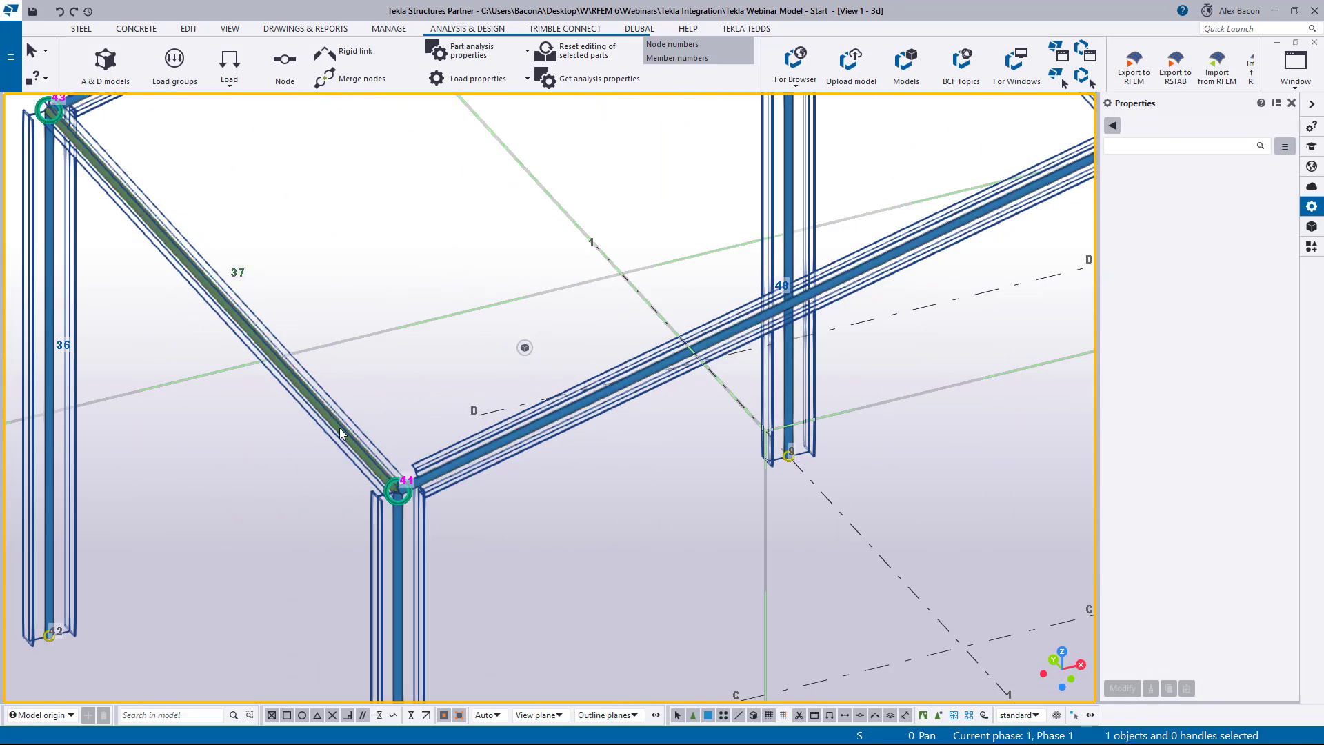
pyautogui.scroll(-5, 339, 427)
pyautogui.scroll(5, 585, 287)
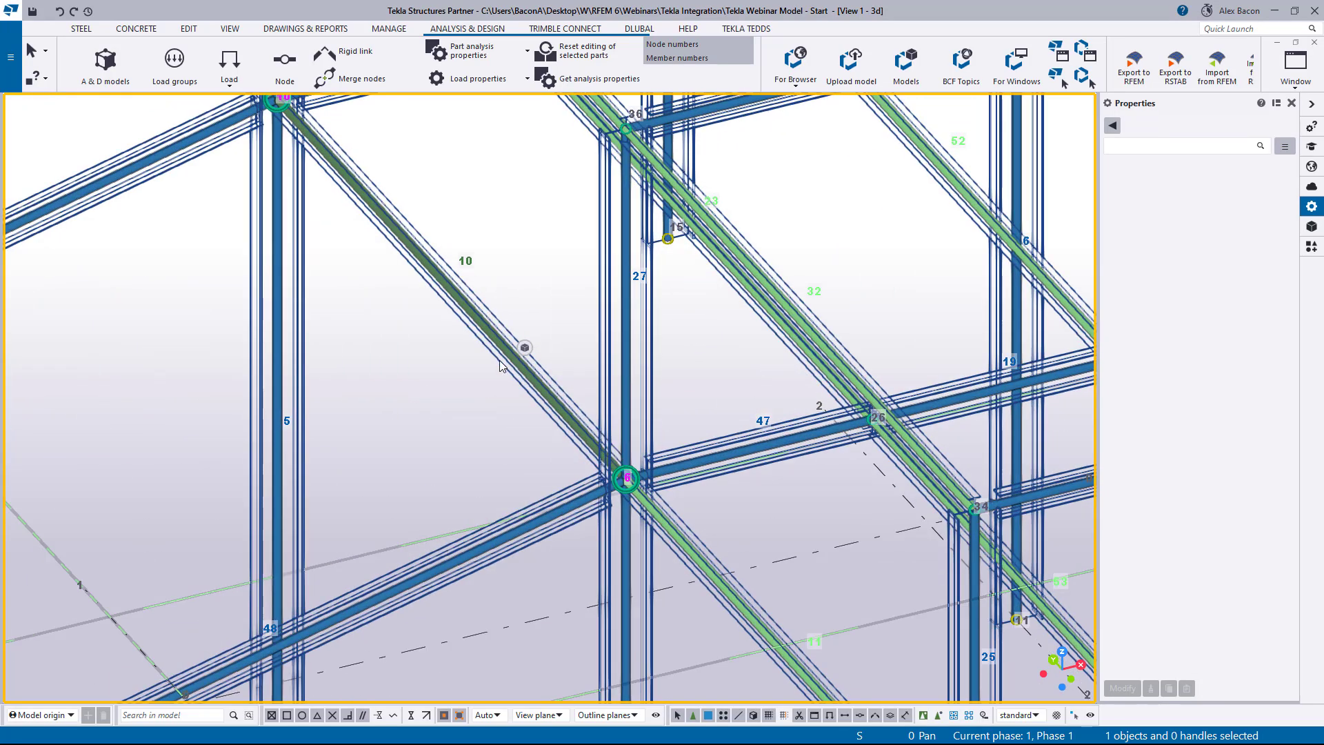
pyautogui.scroll(-5, 689, 428)
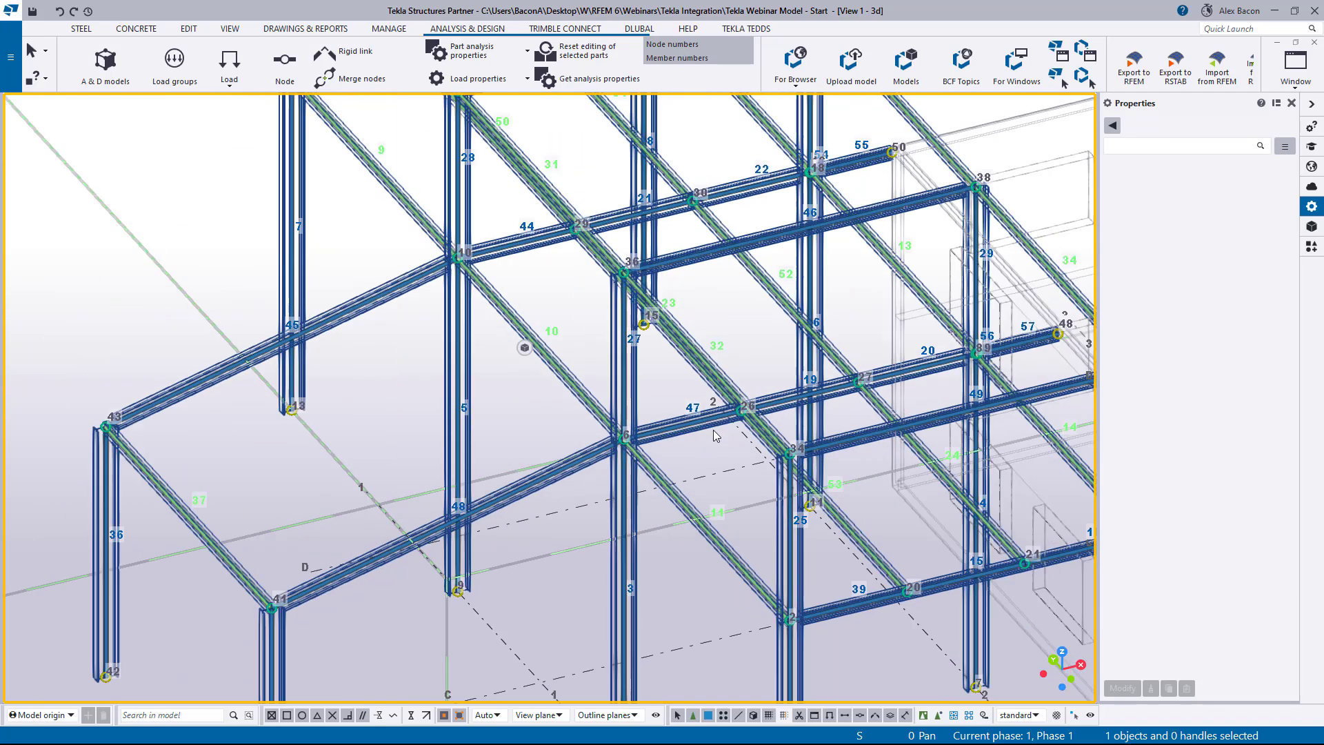
# Open the analysis properties of column member 1 on grid A-1 and check which ends its start and end releases refer to
pyautogui.scroll(-5, 690, 454)
pyautogui.keyDown('ctrl'); pyautogui.moveTo(690, 453); pyautogui.dragTo(475, 371, button='middle'); pyautogui.keyUp('ctrl')
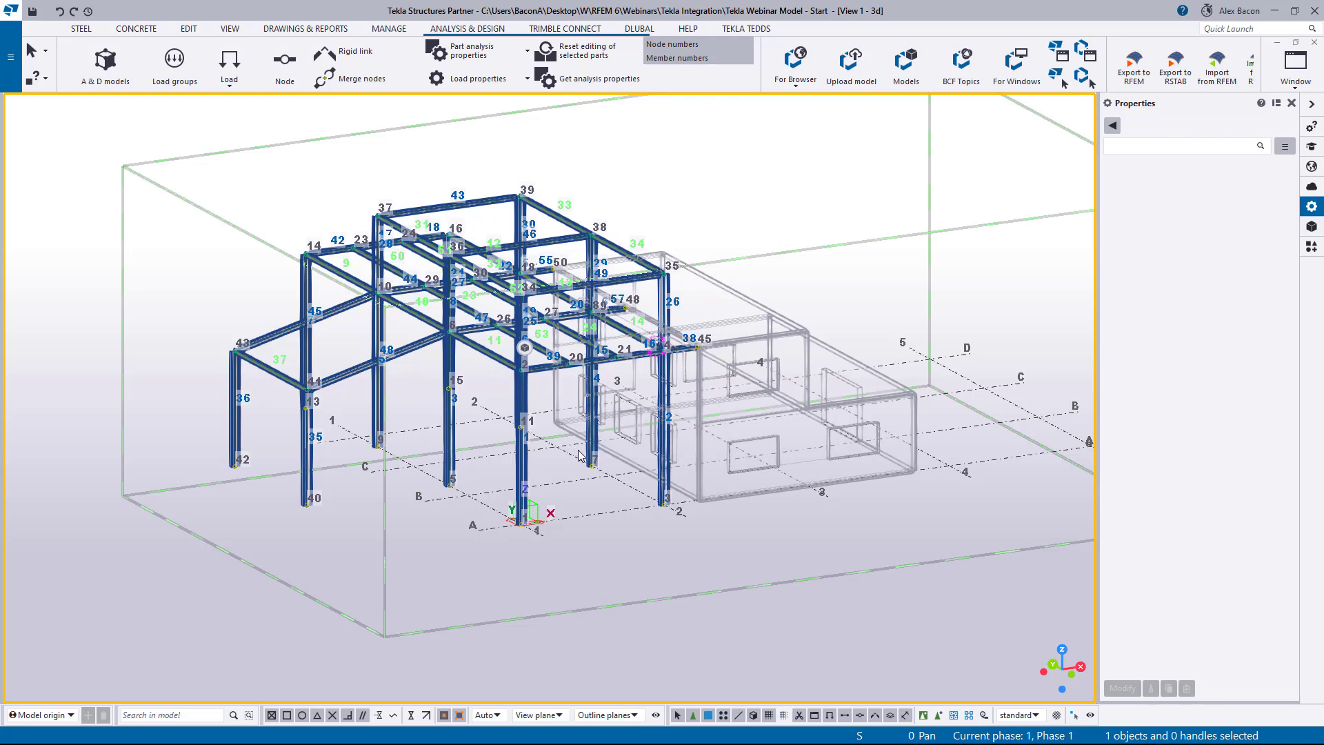
pyautogui.hotkey('ctrl', 'p')
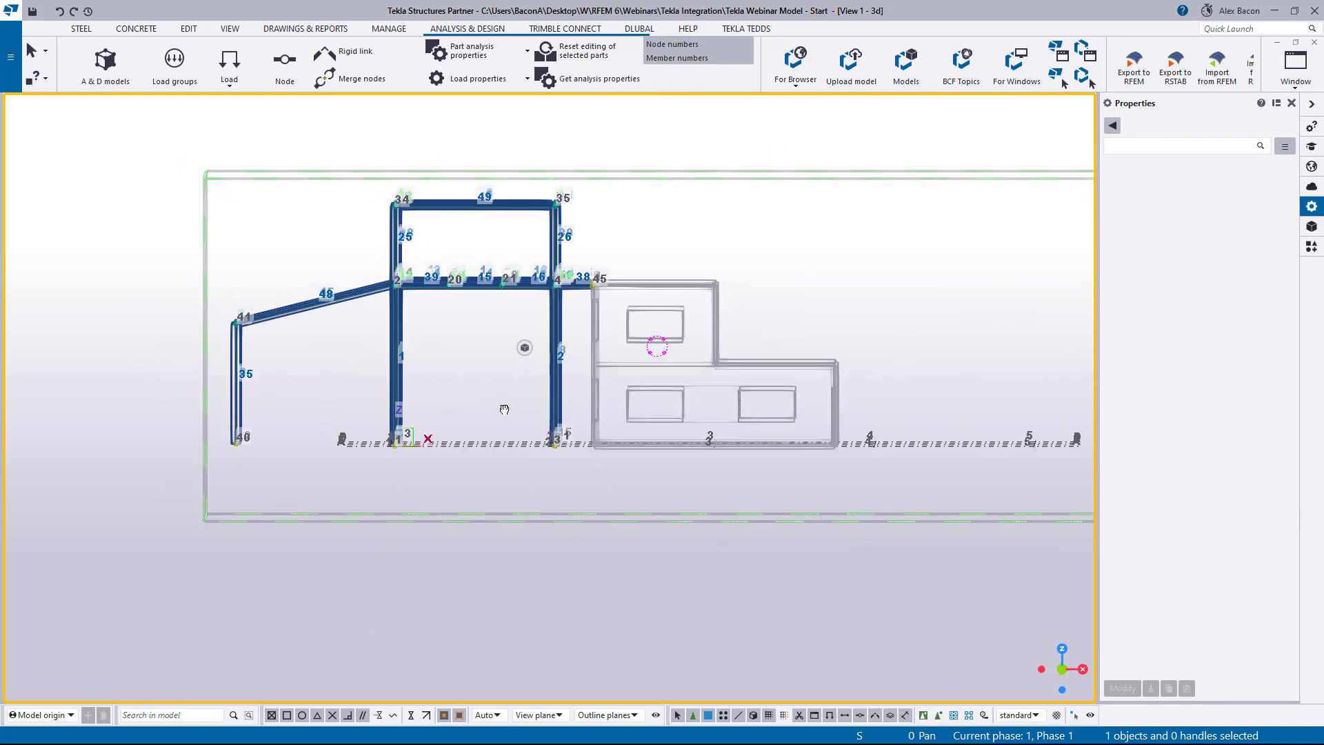
pyautogui.scroll(2, 393, 427)
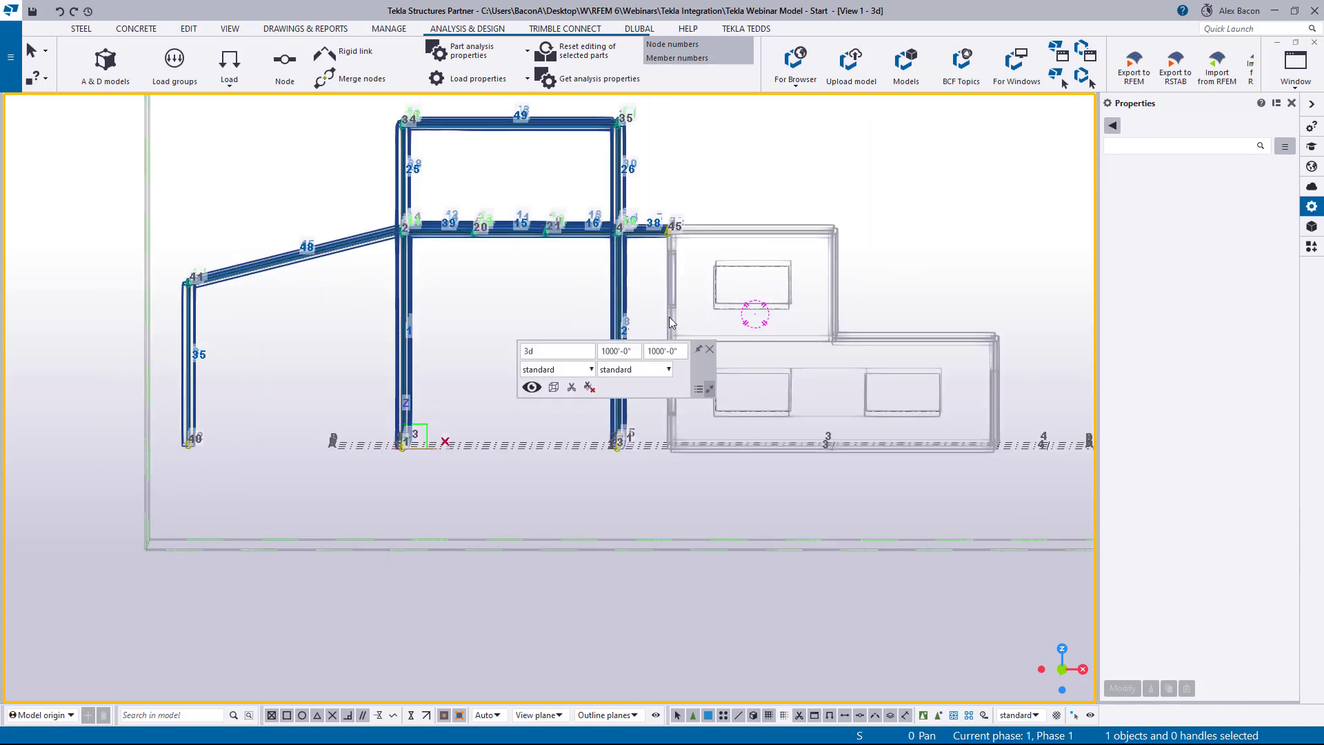
pyautogui.hotkey('ctrl', 'p')
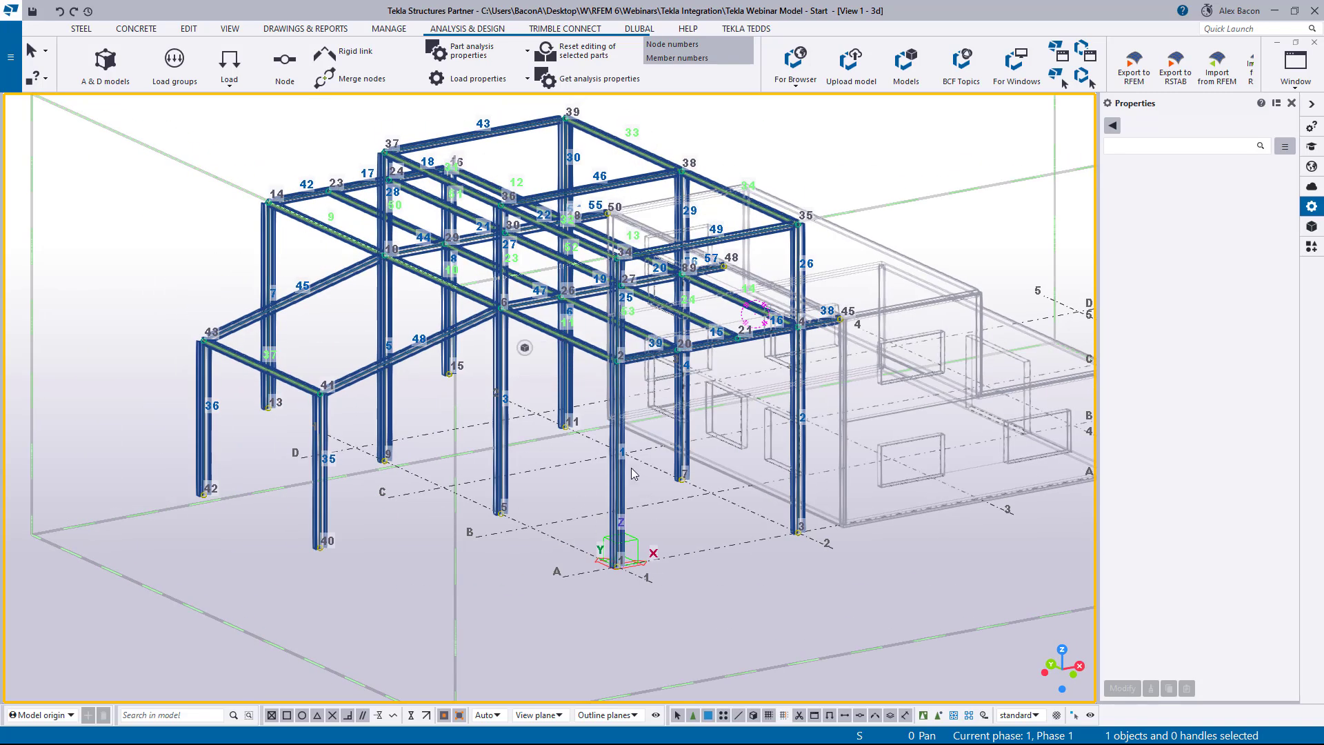
pyautogui.doubleClick(618, 480)
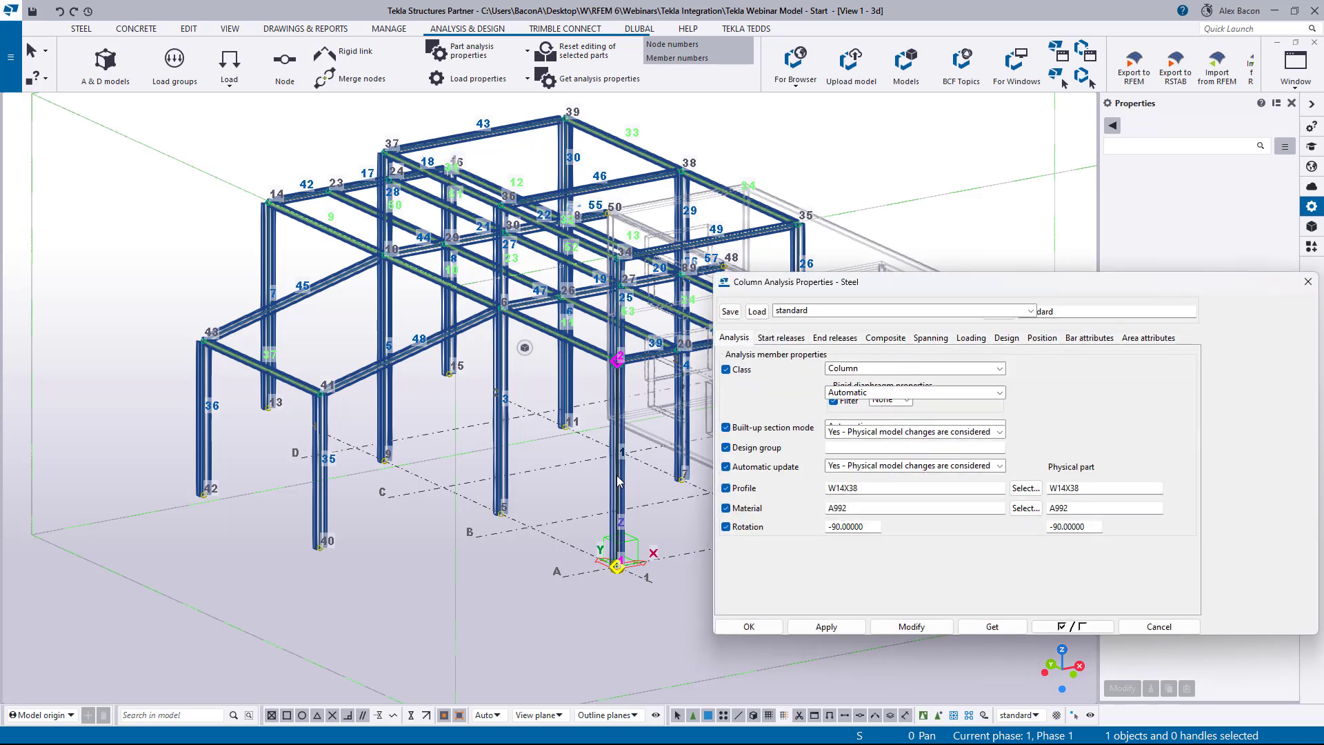
pyautogui.moveTo(860, 283); pyautogui.dragTo(726, 277)
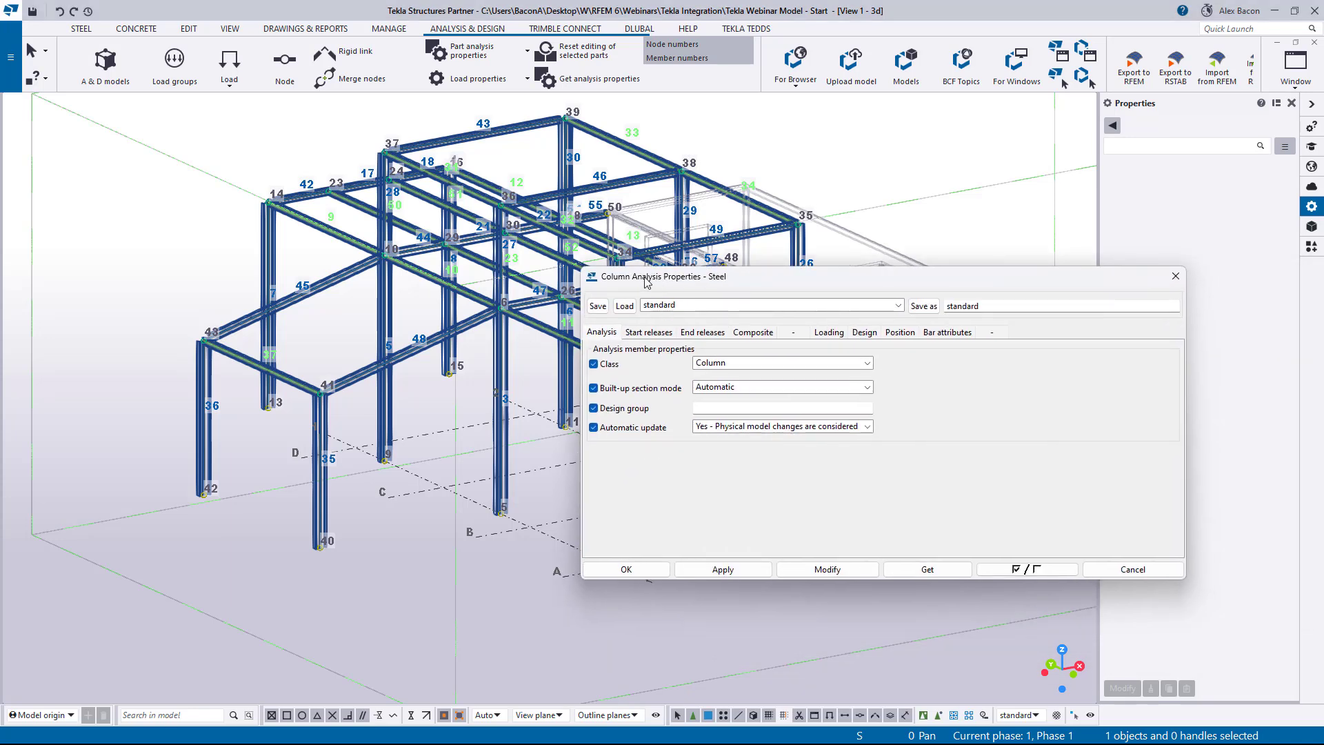
pyautogui.moveTo(647, 281); pyautogui.dragTo(759, 302)
pyautogui.click(773, 356)
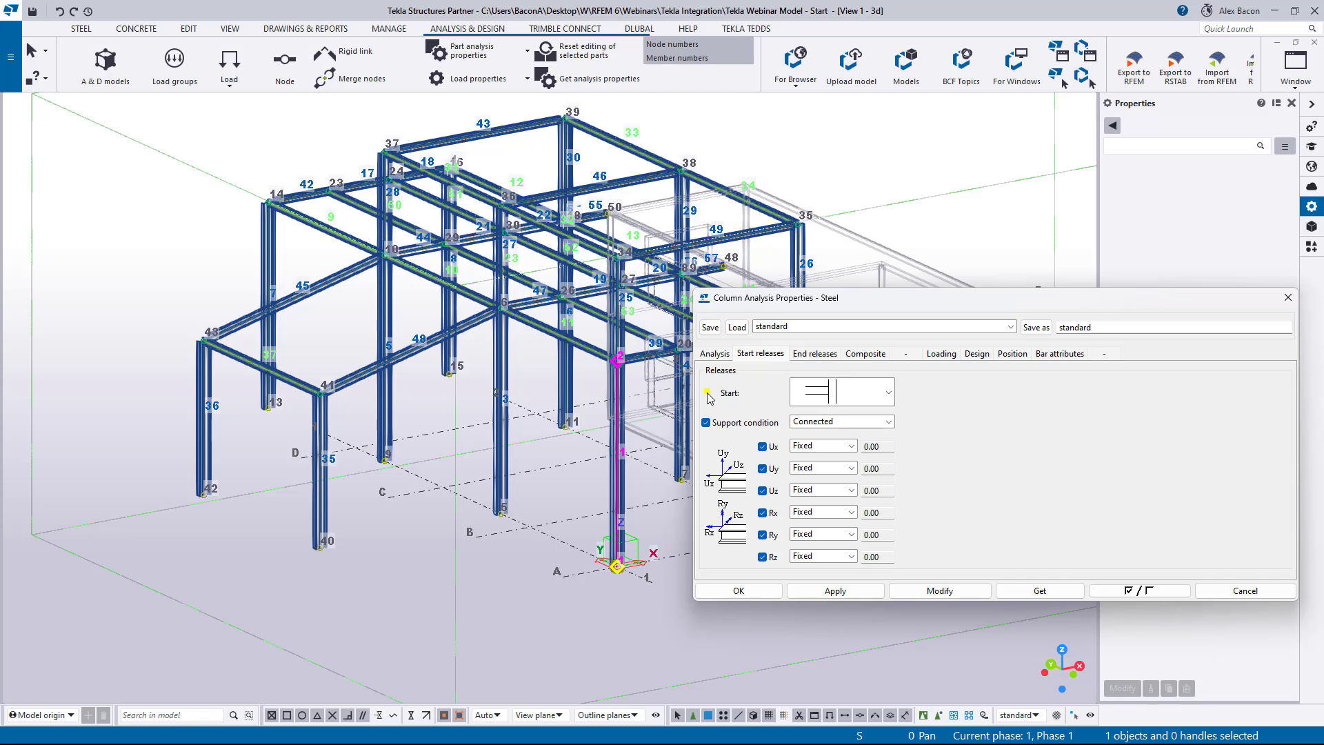
pyautogui.click(810, 357)
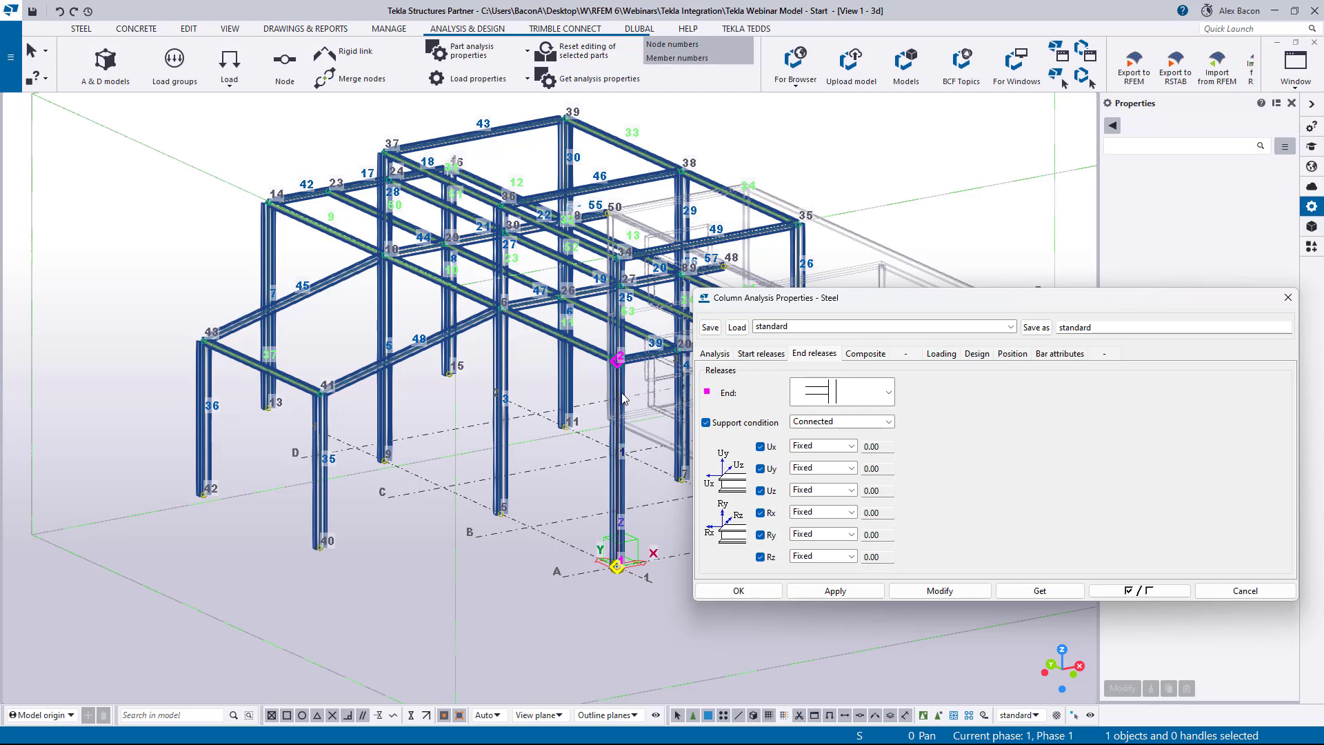
pyautogui.click(758, 353)
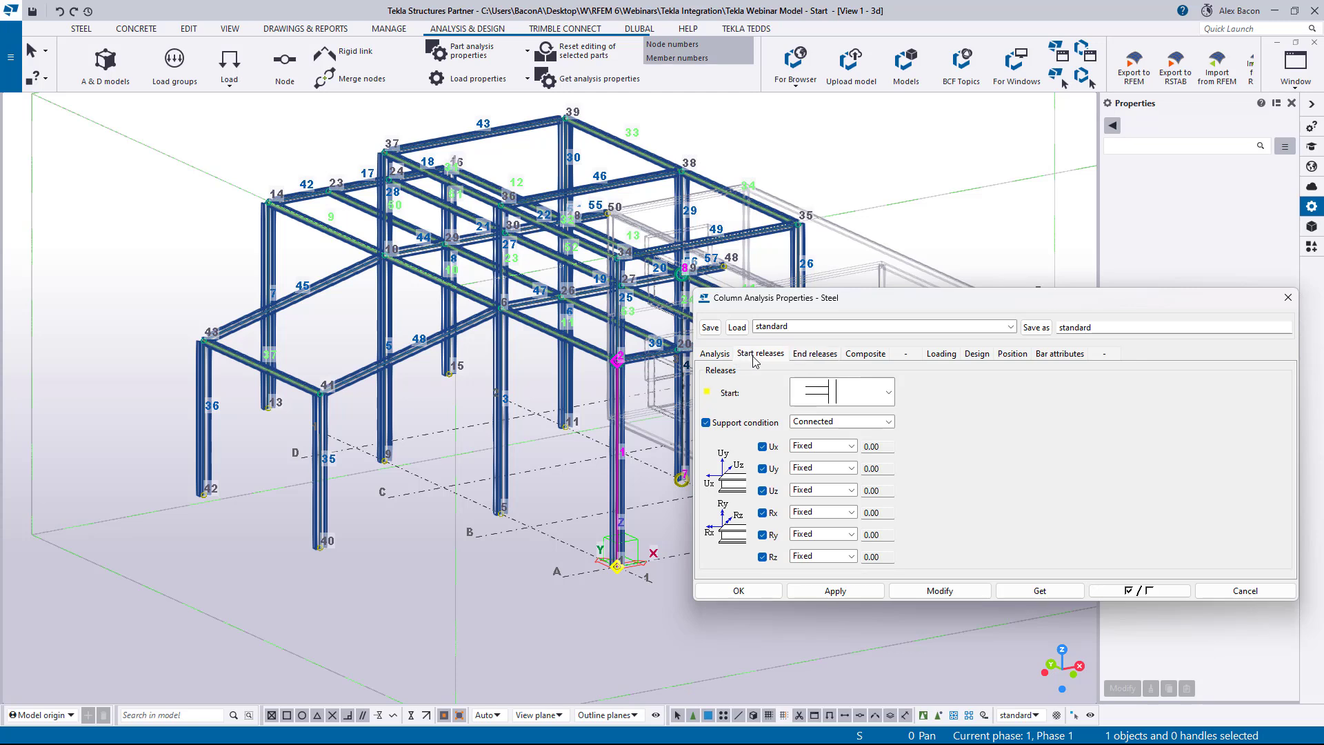
# Set column member 1's start support condition to Supported with the pinned type, and set Rz to Fixed
pyautogui.click(819, 422)
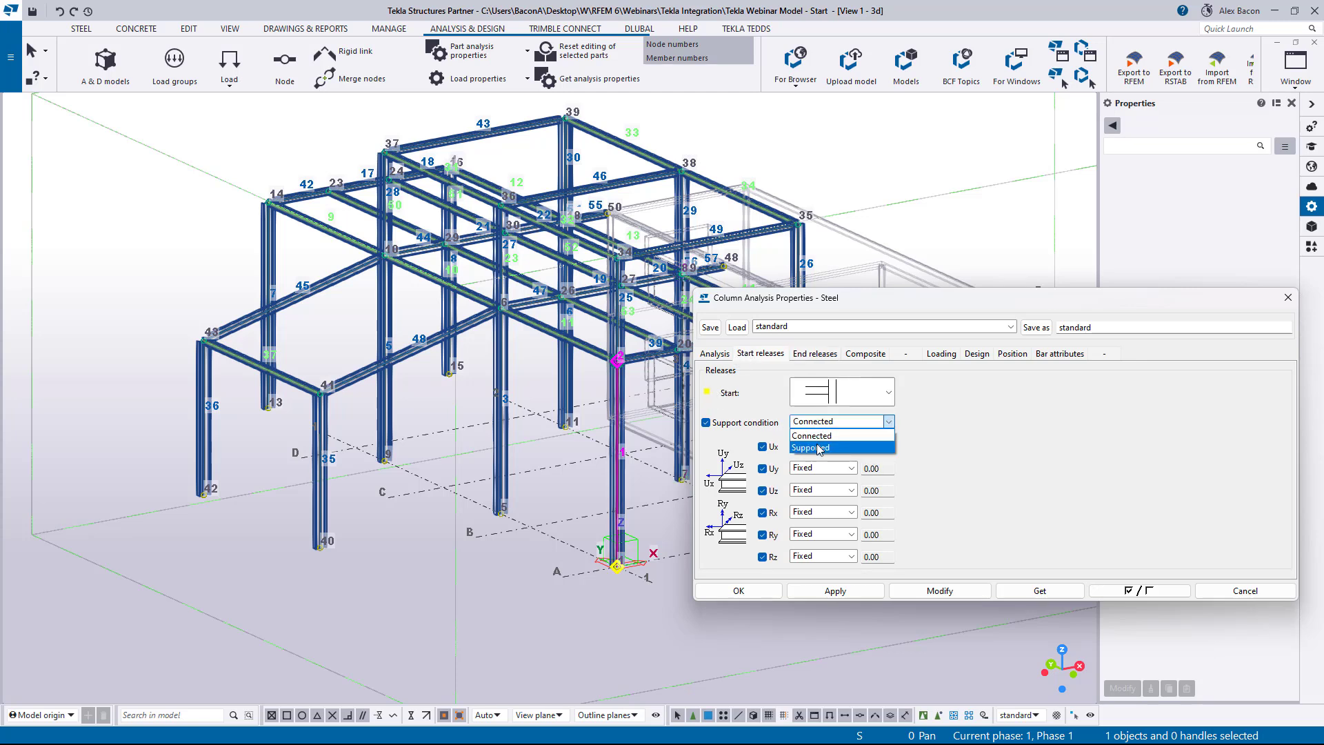
pyautogui.click(818, 448)
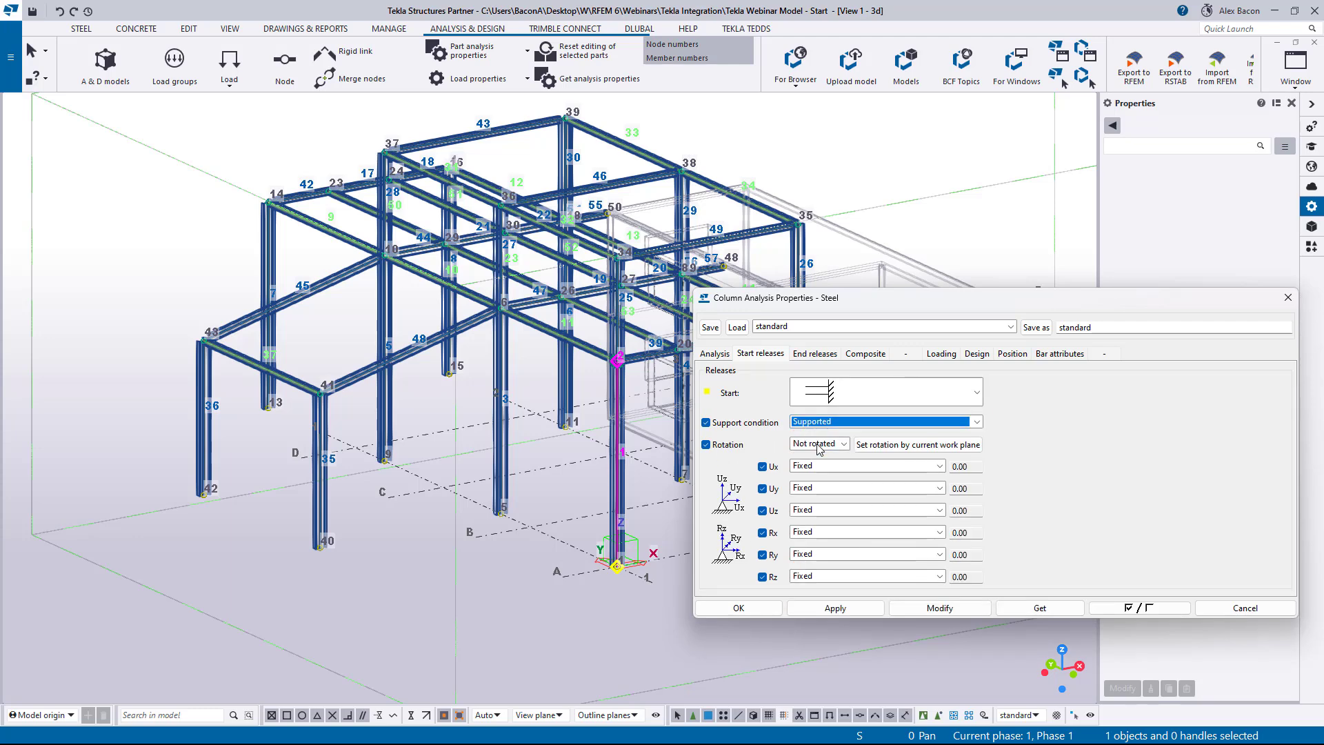
pyautogui.click(977, 392)
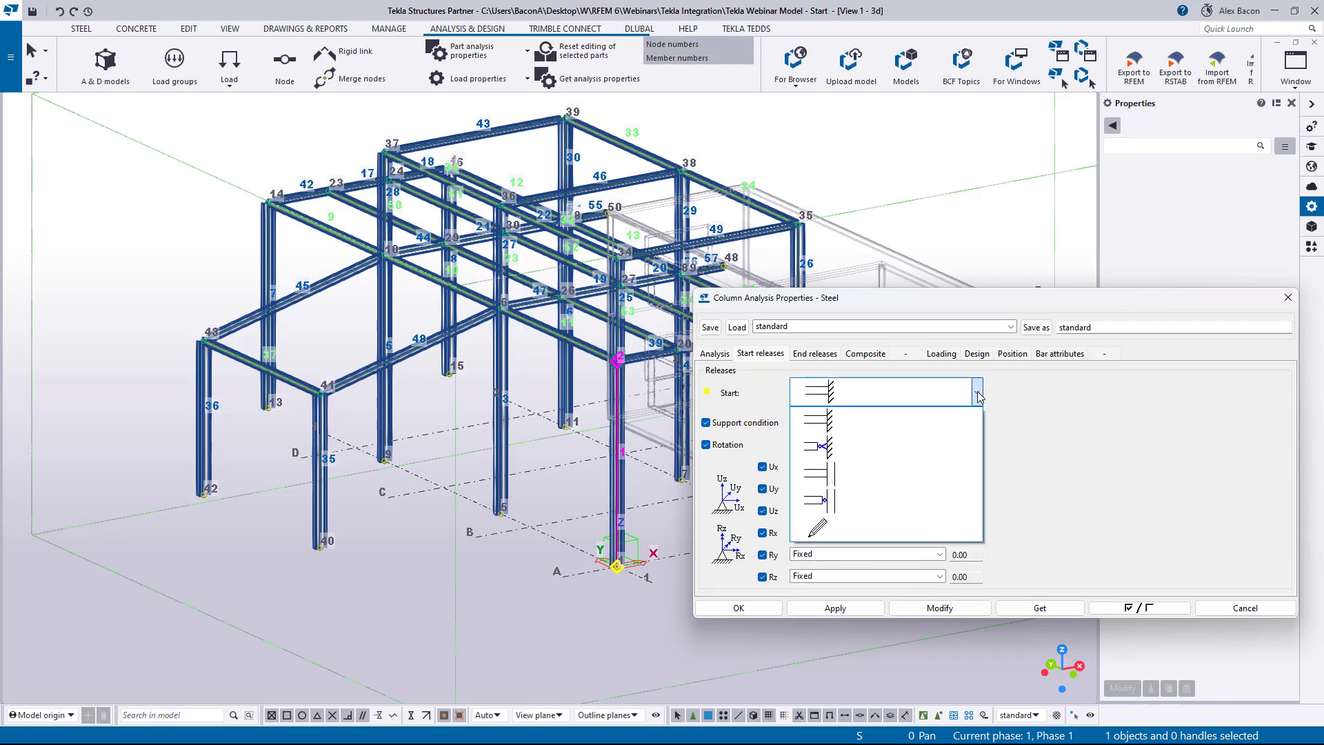
pyautogui.click(858, 447)
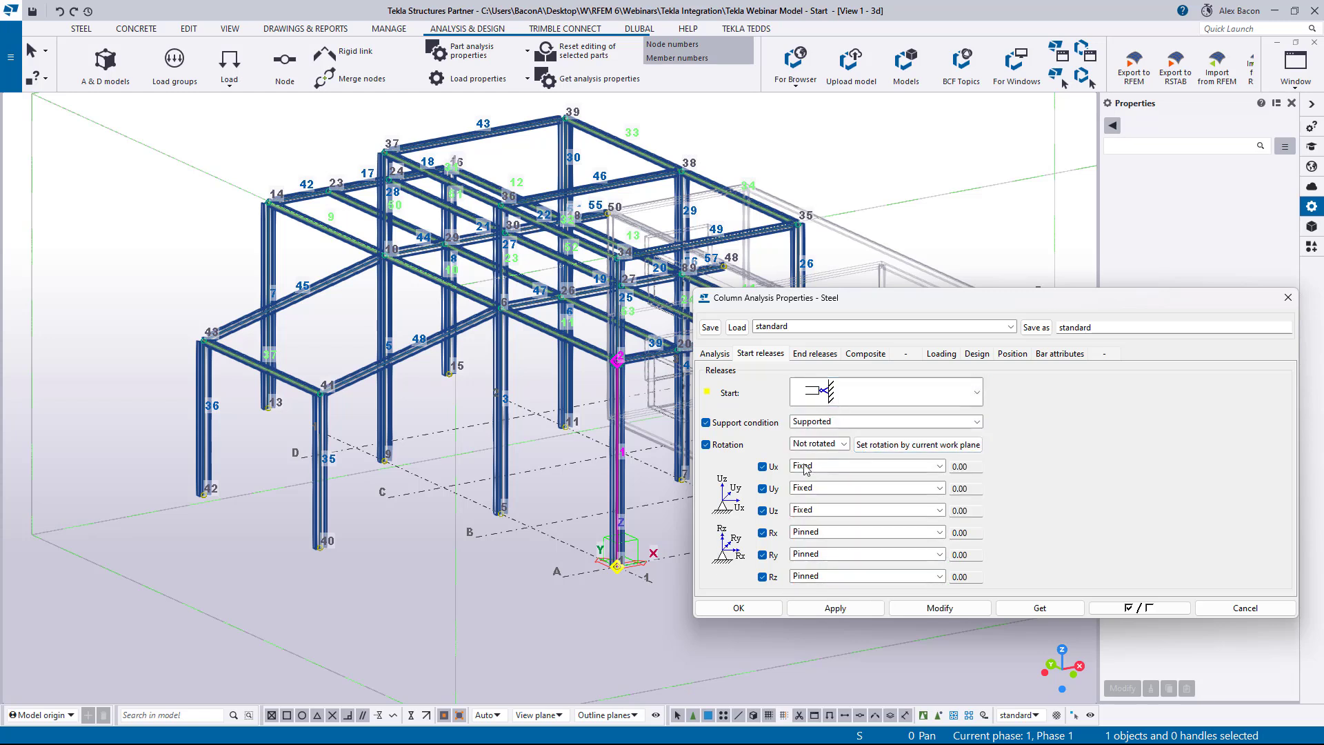
pyautogui.click(829, 578)
pyautogui.click(819, 602)
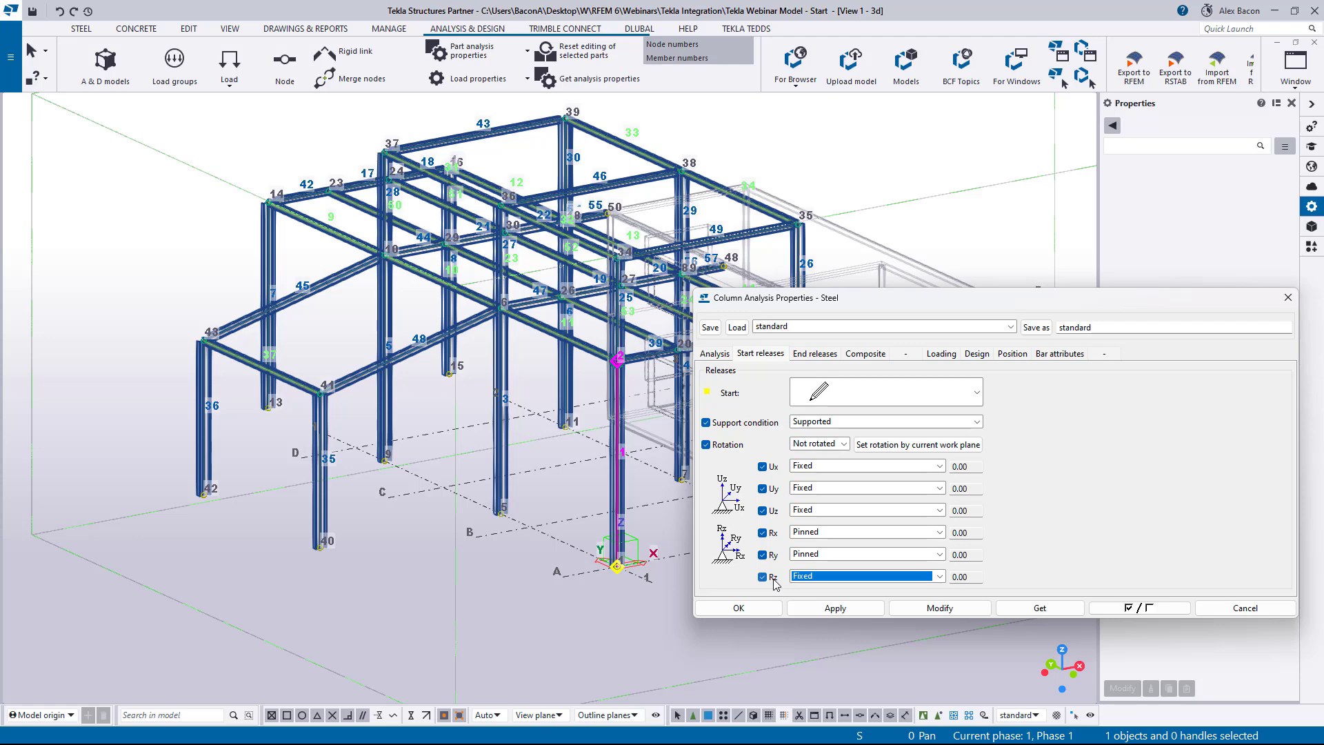
# Select all ground-level columns in a front elevation view and apply the start support settings to them
pyautogui.keyDown('ctrl'); pyautogui.moveTo(679, 473); pyautogui.dragTo(400, 455, button='middle'); pyautogui.keyUp('ctrl')
pyautogui.moveTo(297, 442); pyautogui.dragTo(497, 400, button='middle')
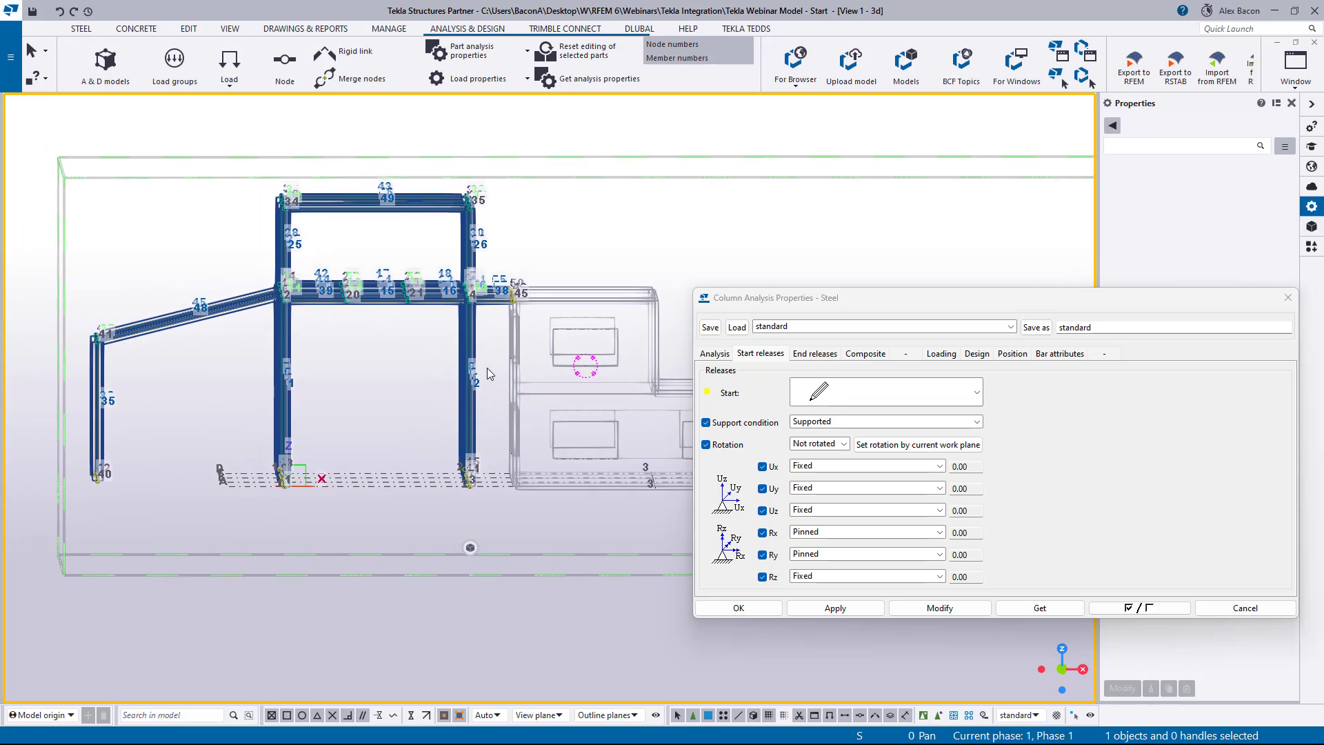
pyautogui.moveTo(487, 368); pyautogui.dragTo(78, 415)
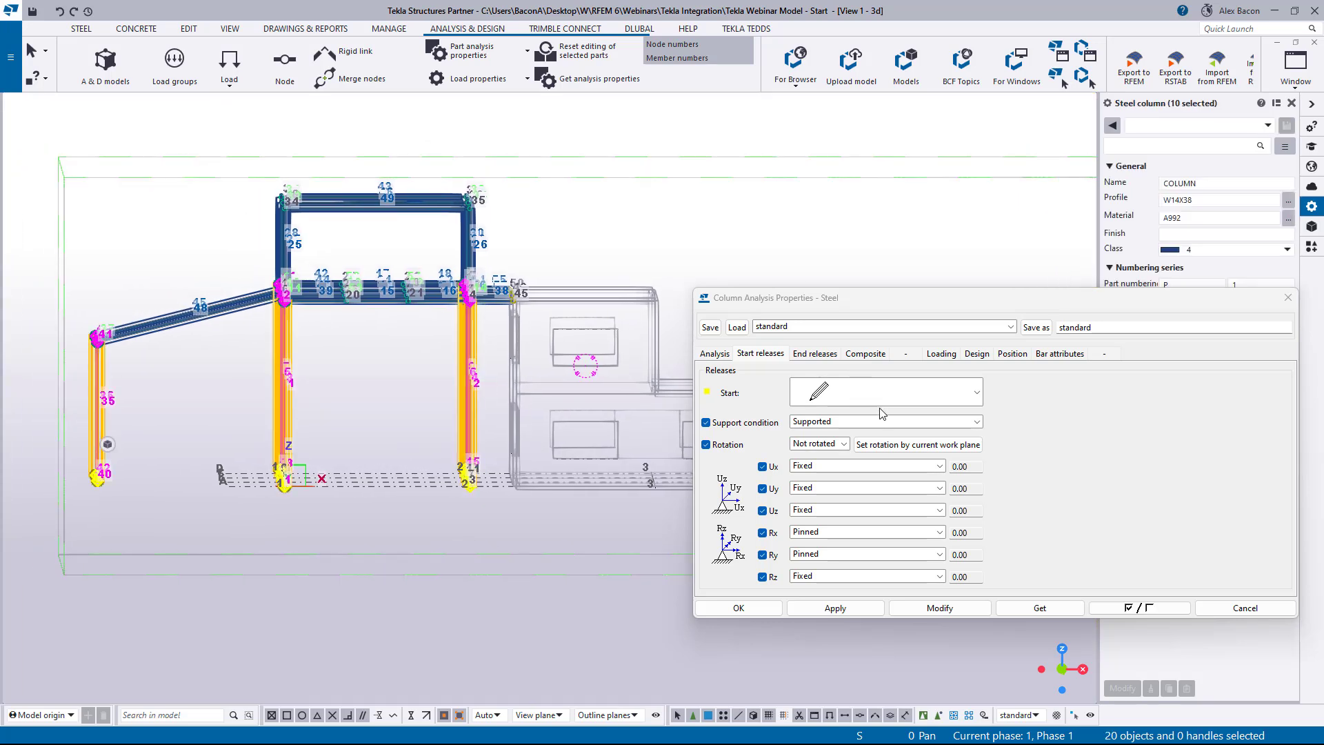
pyautogui.click(939, 608)
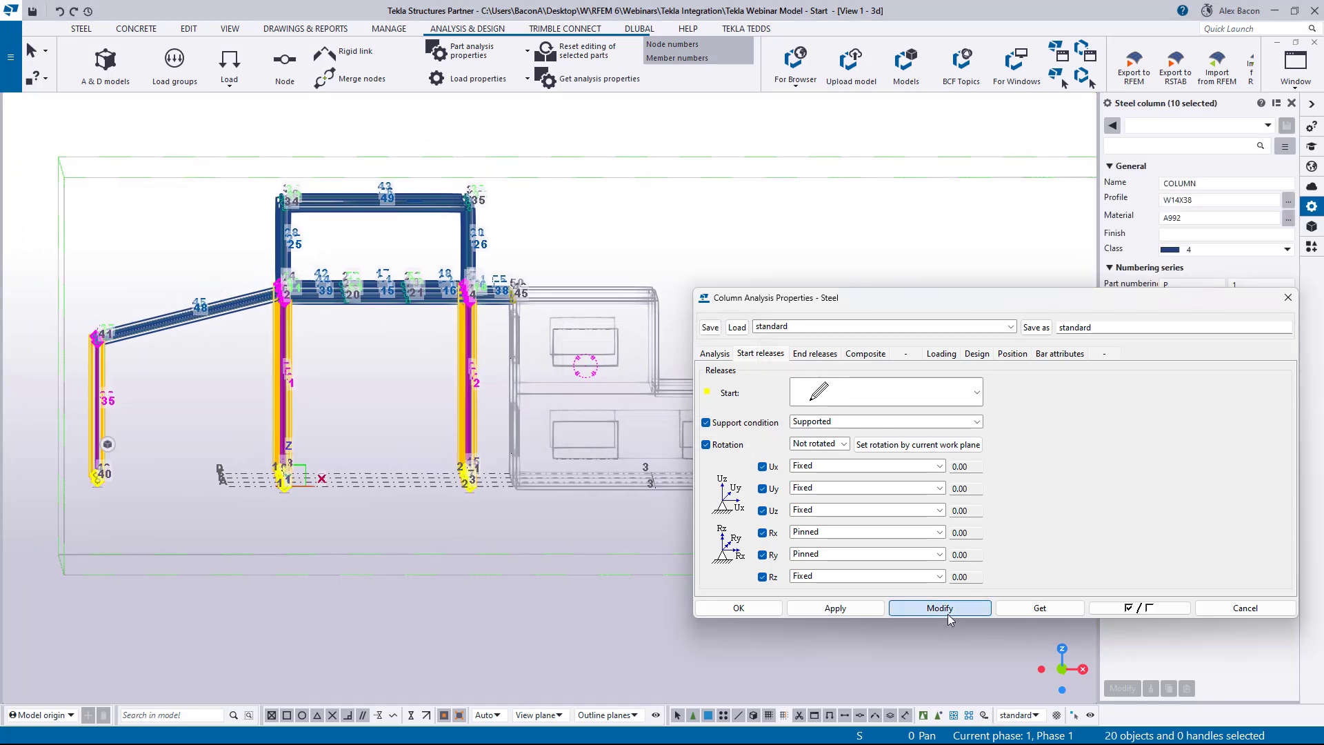
pyautogui.click(738, 608)
# Examine the support symbols at the column bases and the analysis node properties at the base of column member 1
pyautogui.click(283, 507)
pyautogui.keyDown('ctrl'); pyautogui.moveTo(283, 507); pyautogui.dragTo(499, 581, button='middle'); pyautogui.keyUp('ctrl')
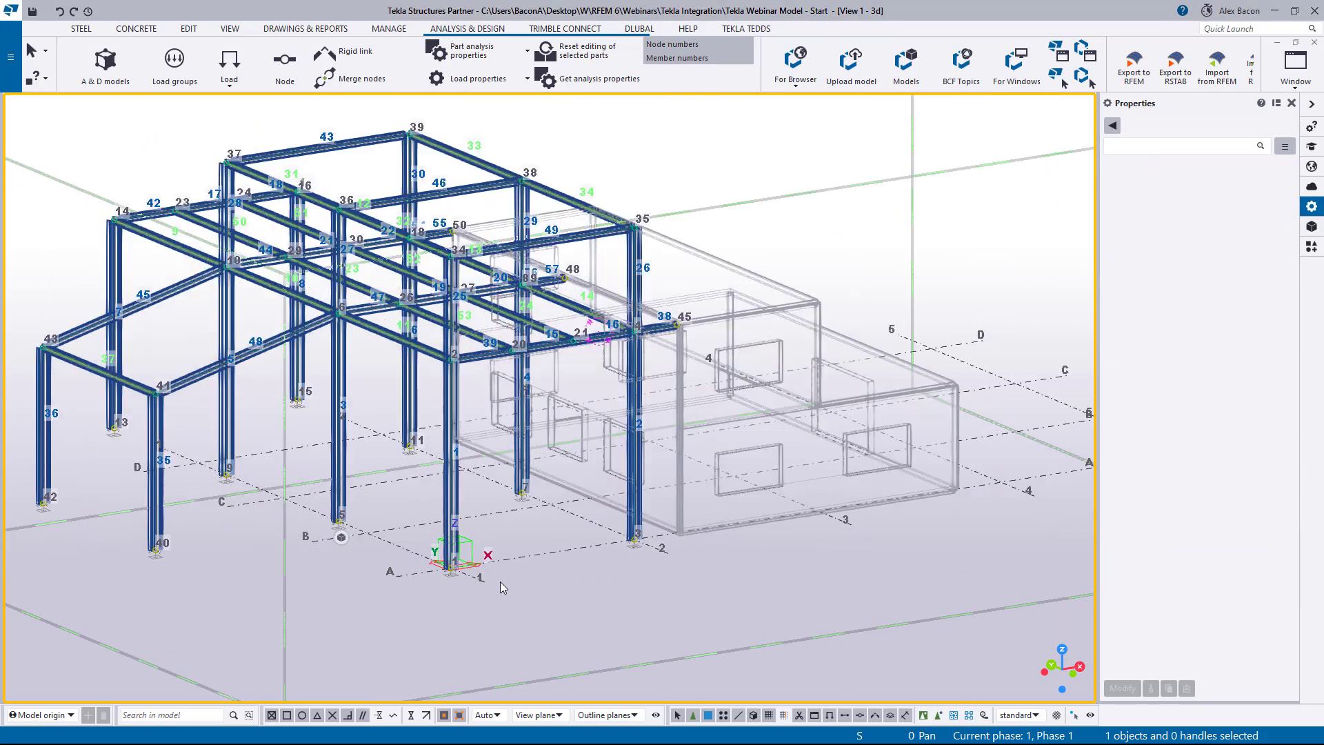
pyautogui.scroll(3, 486, 579)
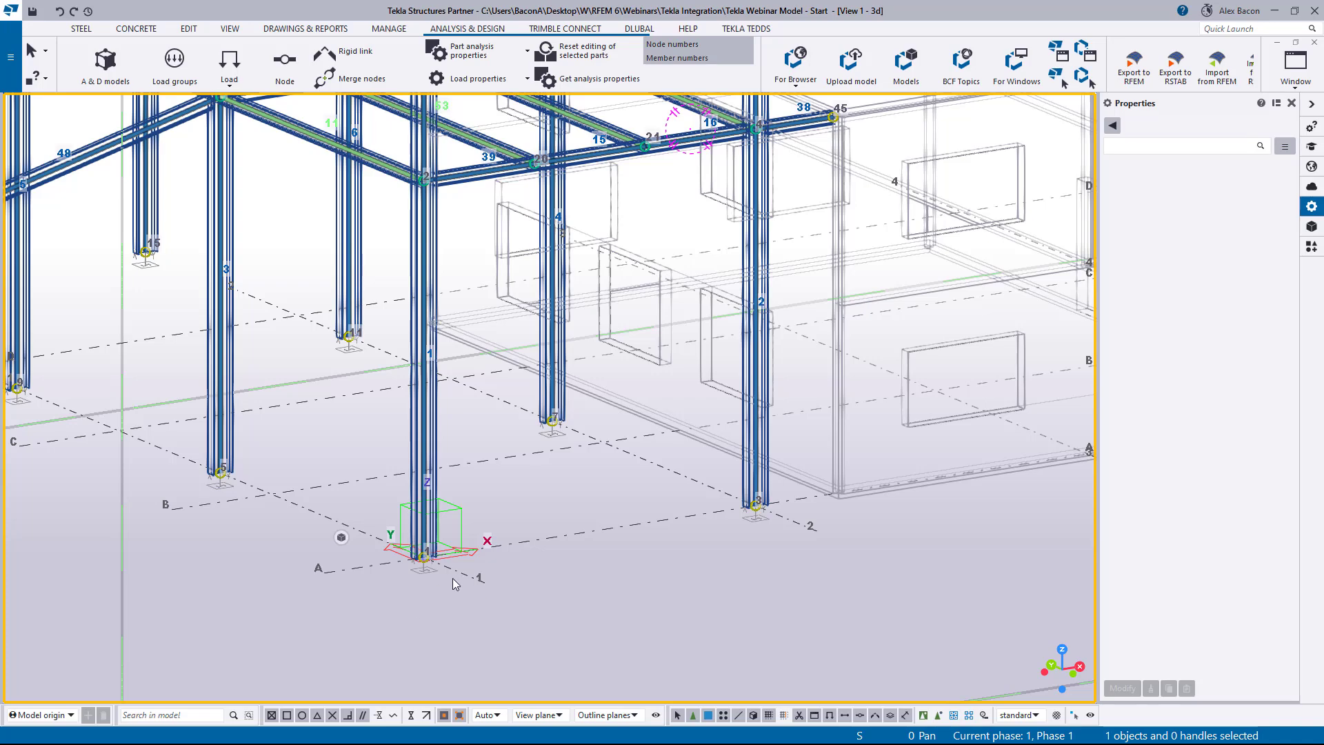
pyautogui.scroll(-3, 454, 584)
pyautogui.scroll(3, 429, 584)
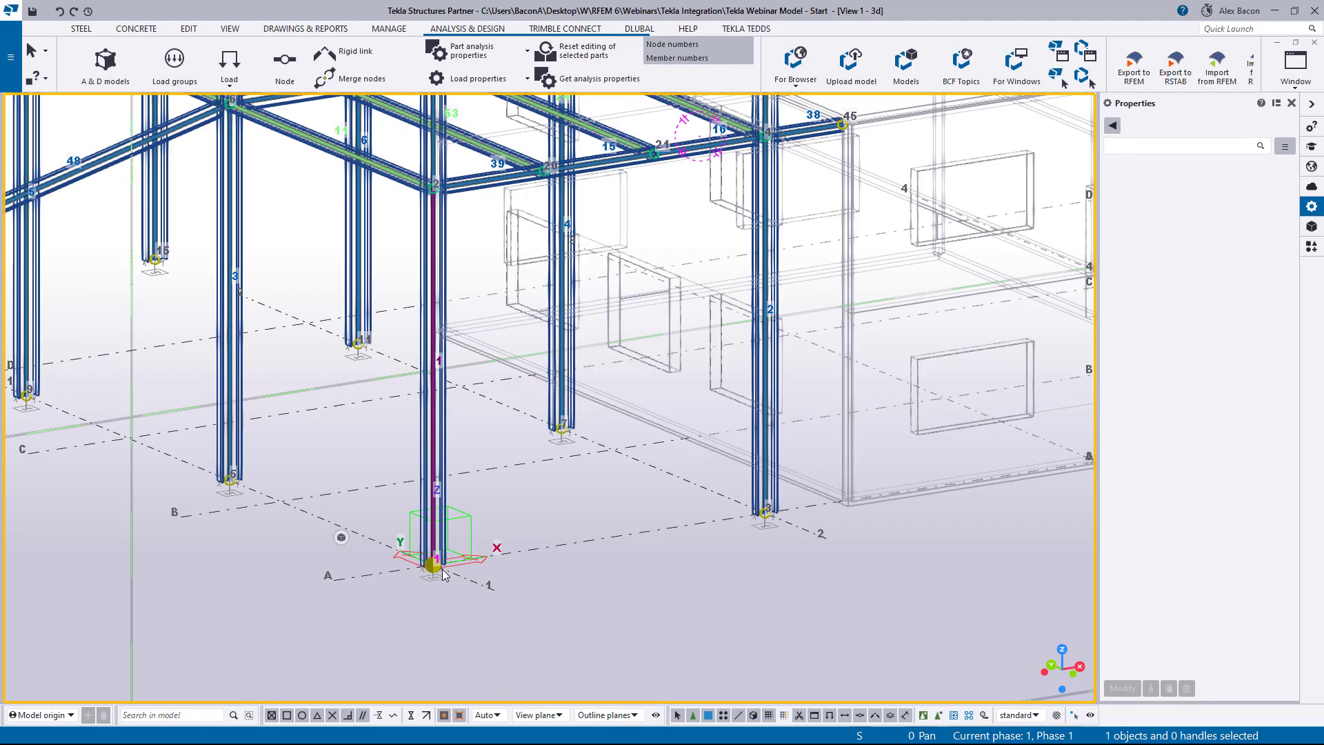
pyautogui.scroll(1, 424, 574)
pyautogui.scroll(2, 428, 579)
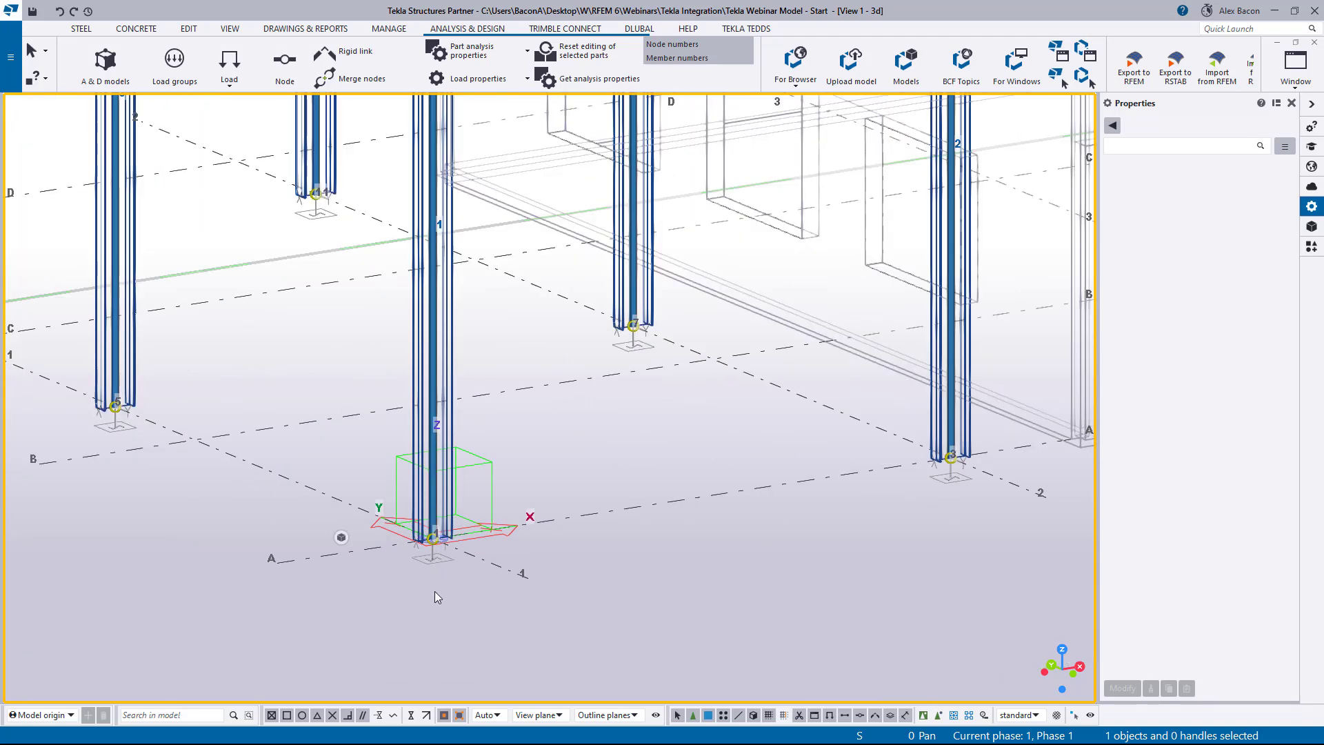
pyautogui.doubleClick(432, 567)
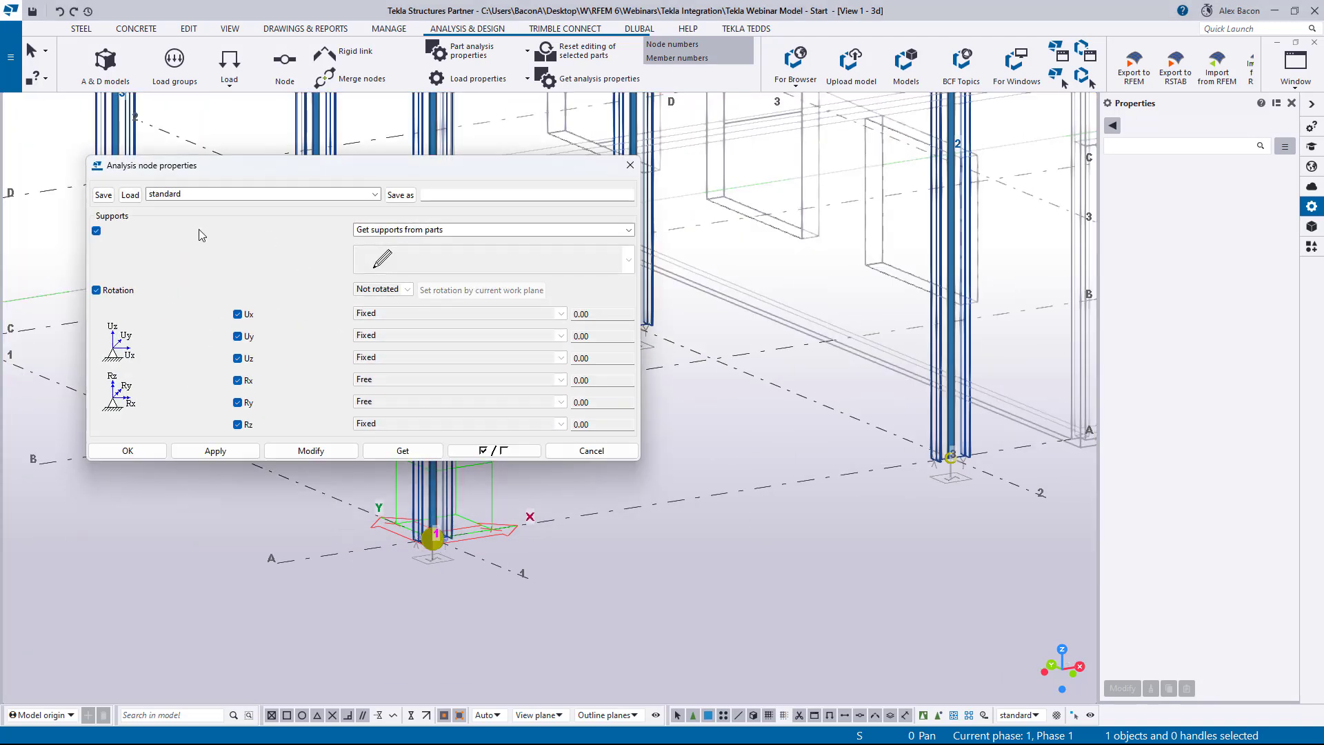
pyautogui.click(630, 165)
pyautogui.scroll(-6, 608, 460)
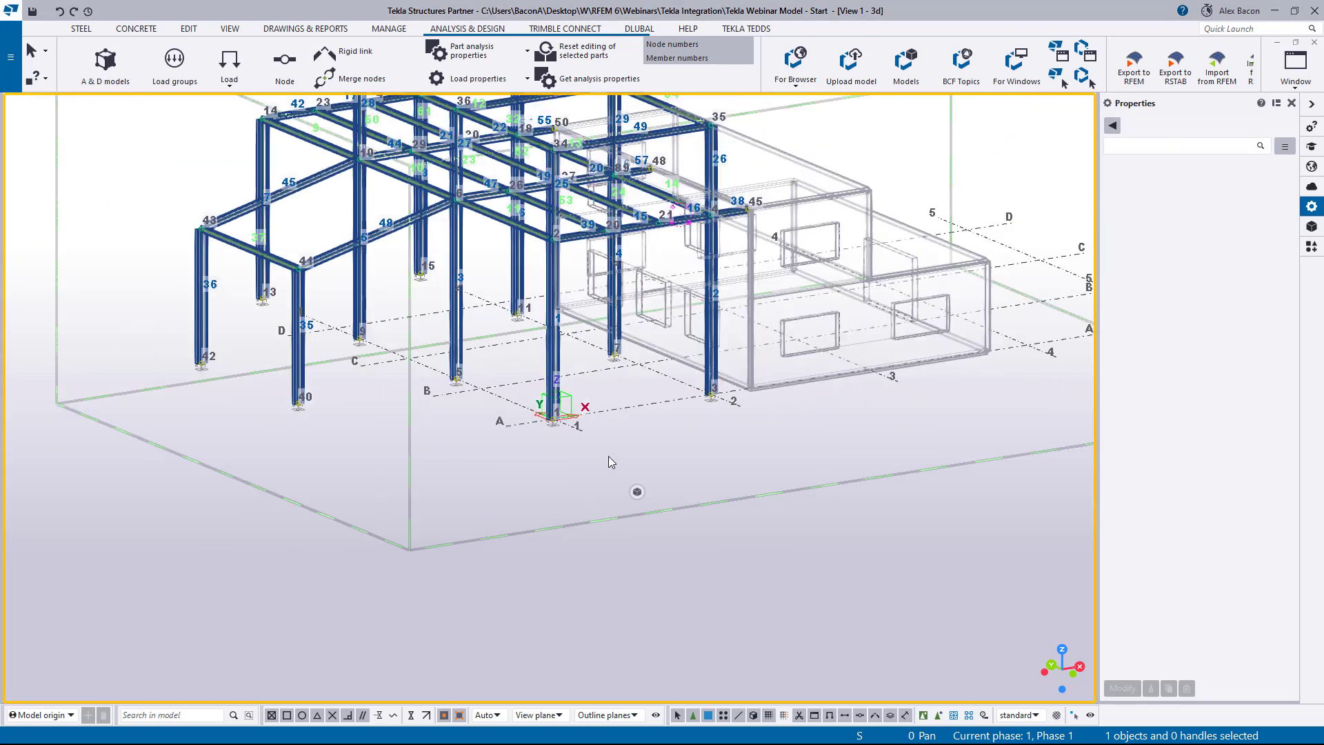
# Review column member 1's start support settings and the name field for saving them, and close the properties without changes
pyautogui.moveTo(608, 457); pyautogui.dragTo(578, 511, button='middle')
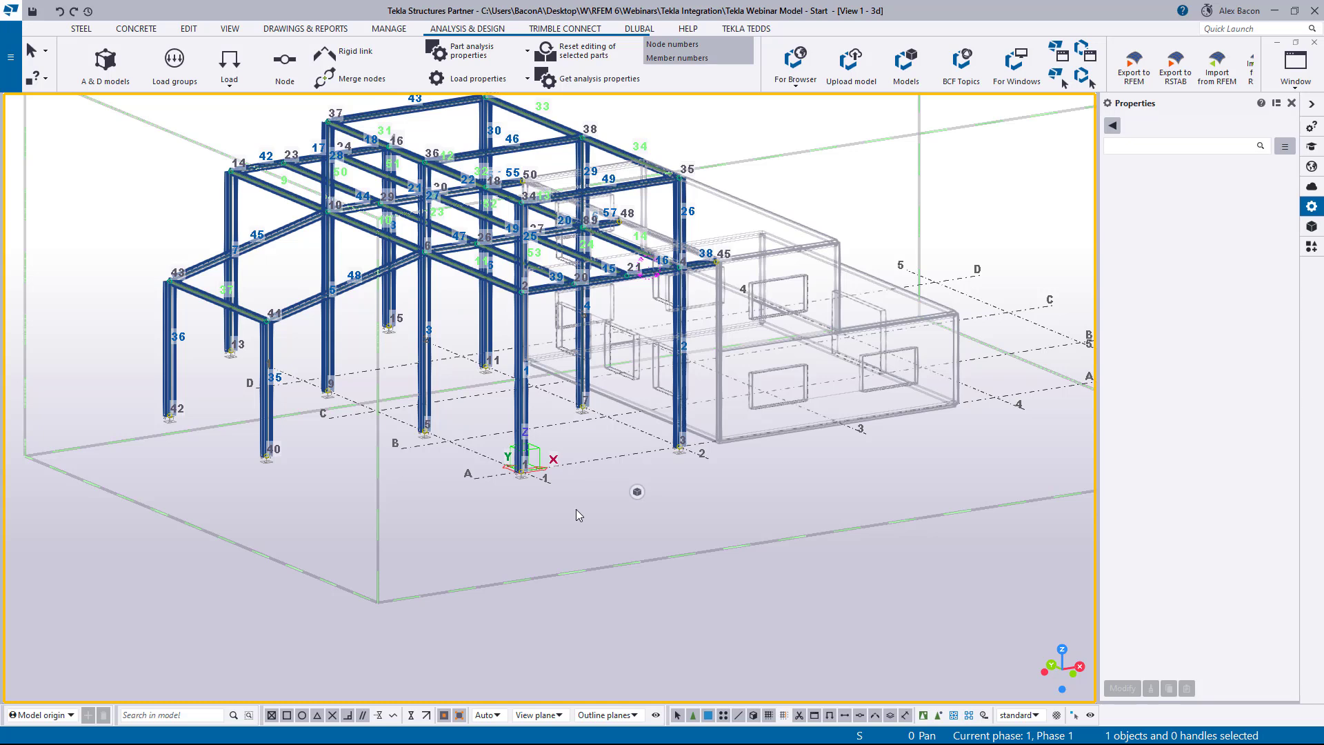
pyautogui.doubleClick(523, 398)
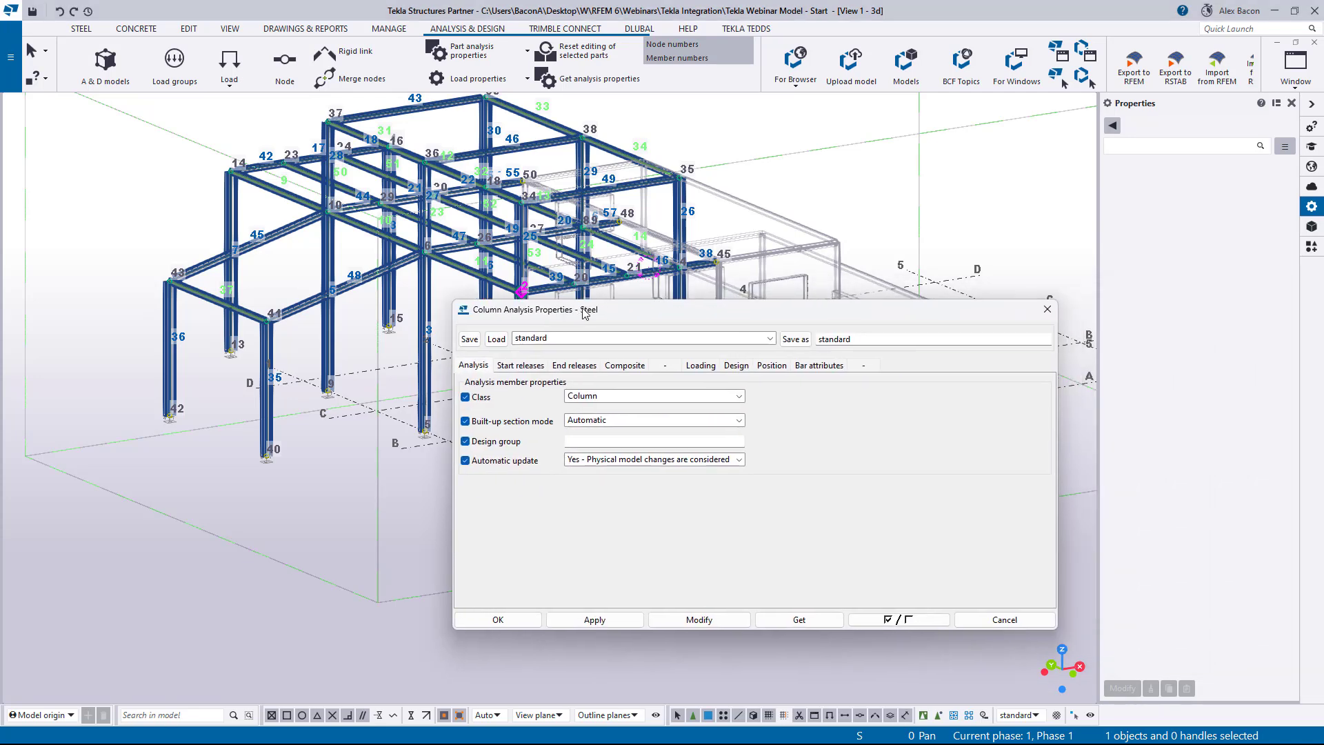
pyautogui.click(512, 365)
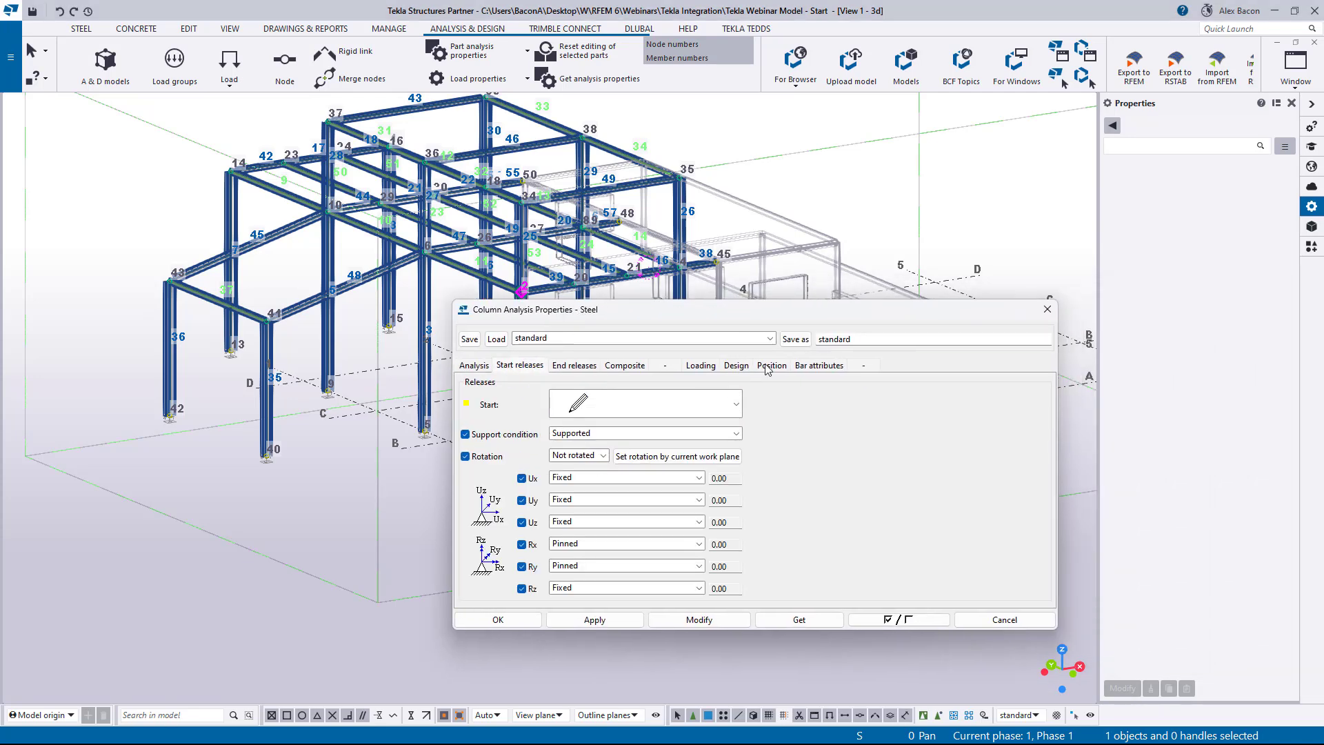
pyautogui.click(646, 410)
pyautogui.click(841, 355)
pyautogui.moveTo(865, 342); pyautogui.dragTo(803, 344)
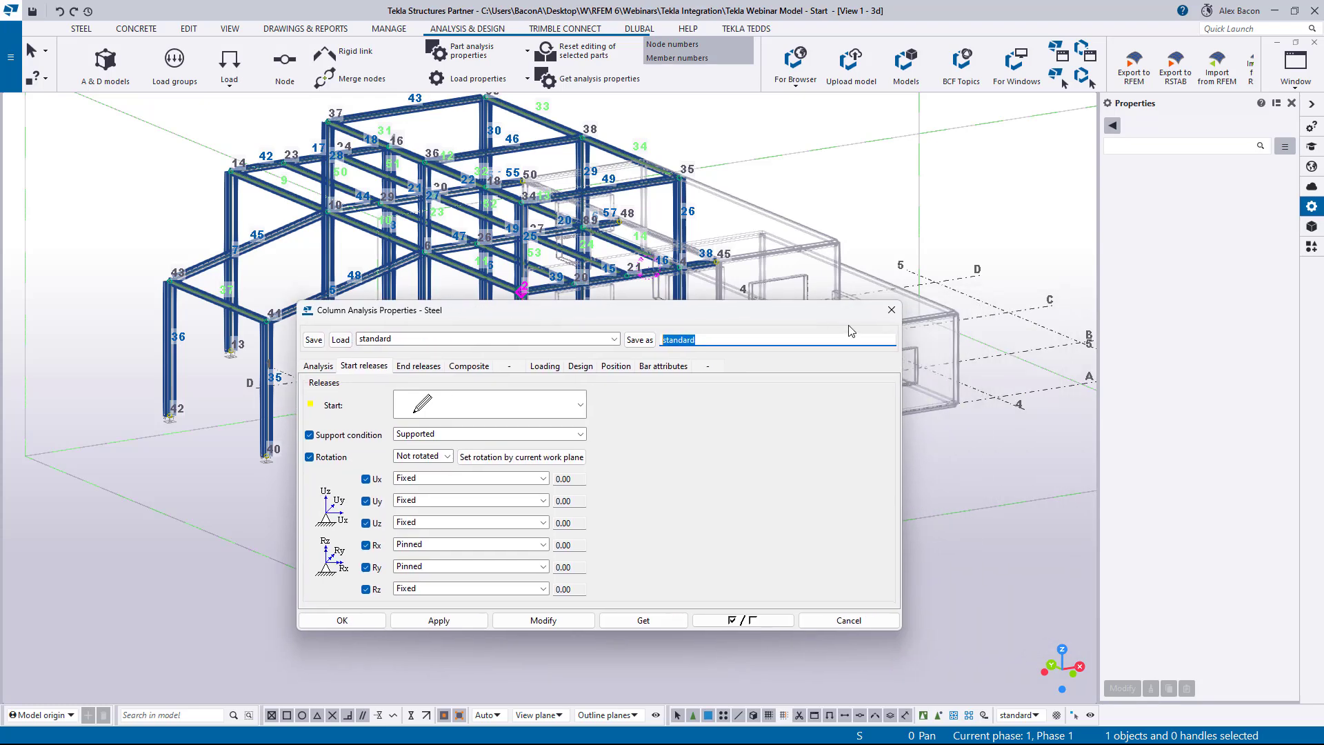
pyautogui.press('Escape')
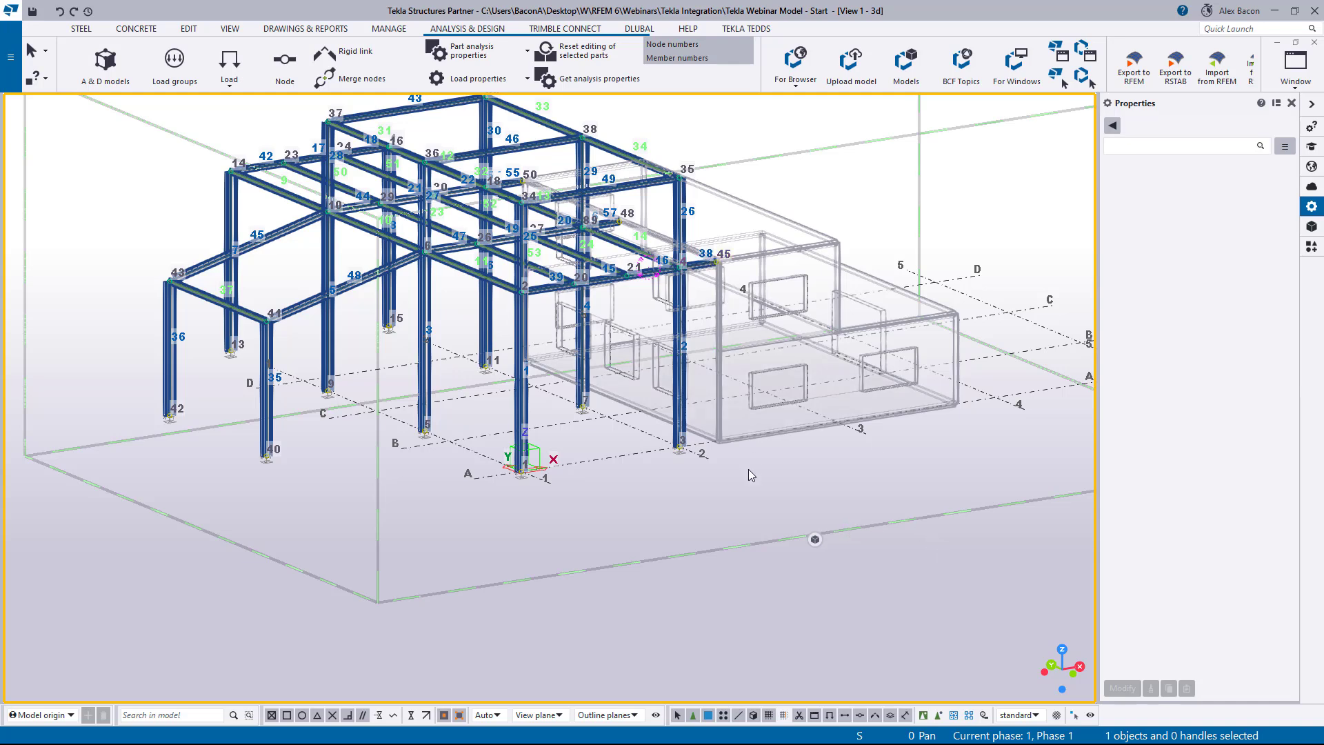
# Set beam member 38's end support condition to Supported with the pinned type
pyautogui.moveTo(702, 268)
pyautogui.keyDown('ctrl'); pyautogui.mouseDown(button='middle')
pyautogui.moveTo(607, 255)
pyautogui.moveTo(661, 399)
pyautogui.moveTo(610, 378)
pyautogui.mouseUp(button='middle'); pyautogui.keyUp('ctrl')
pyautogui.scroll(3, 549, 236)
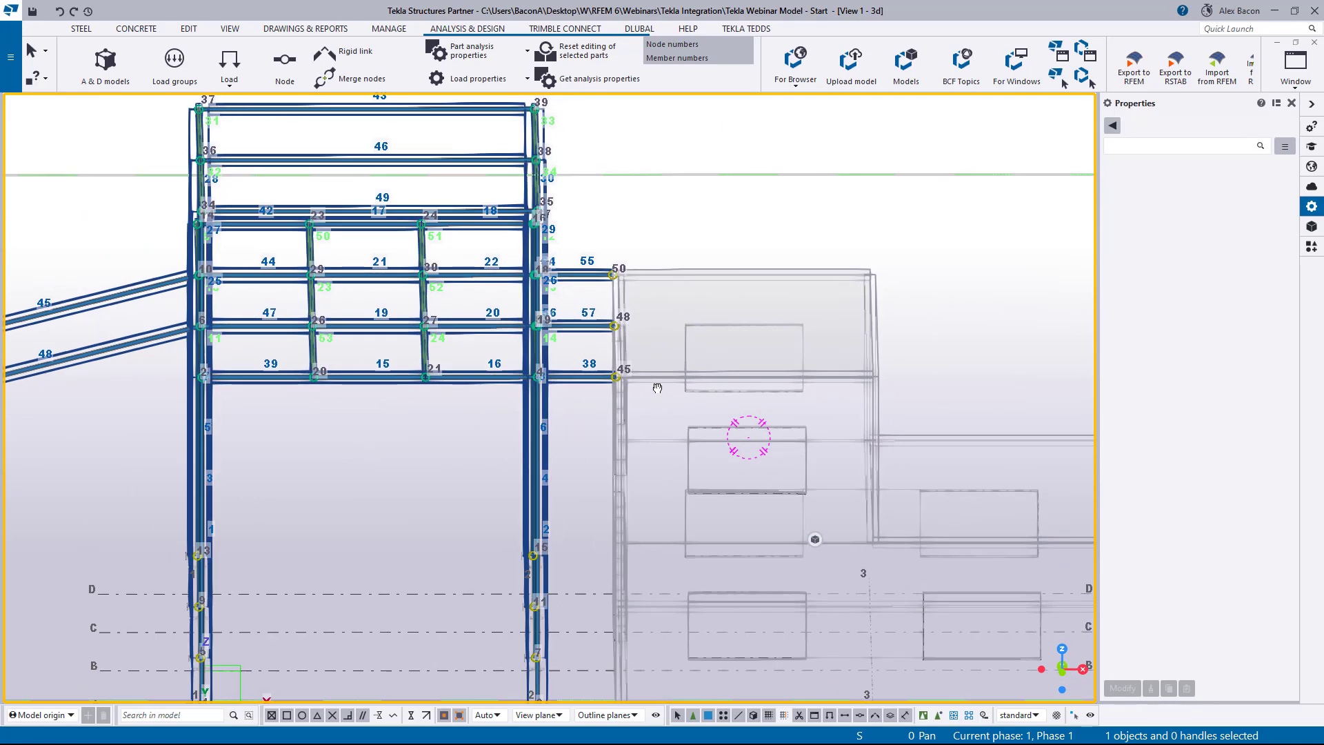
pyautogui.doubleClick(599, 379)
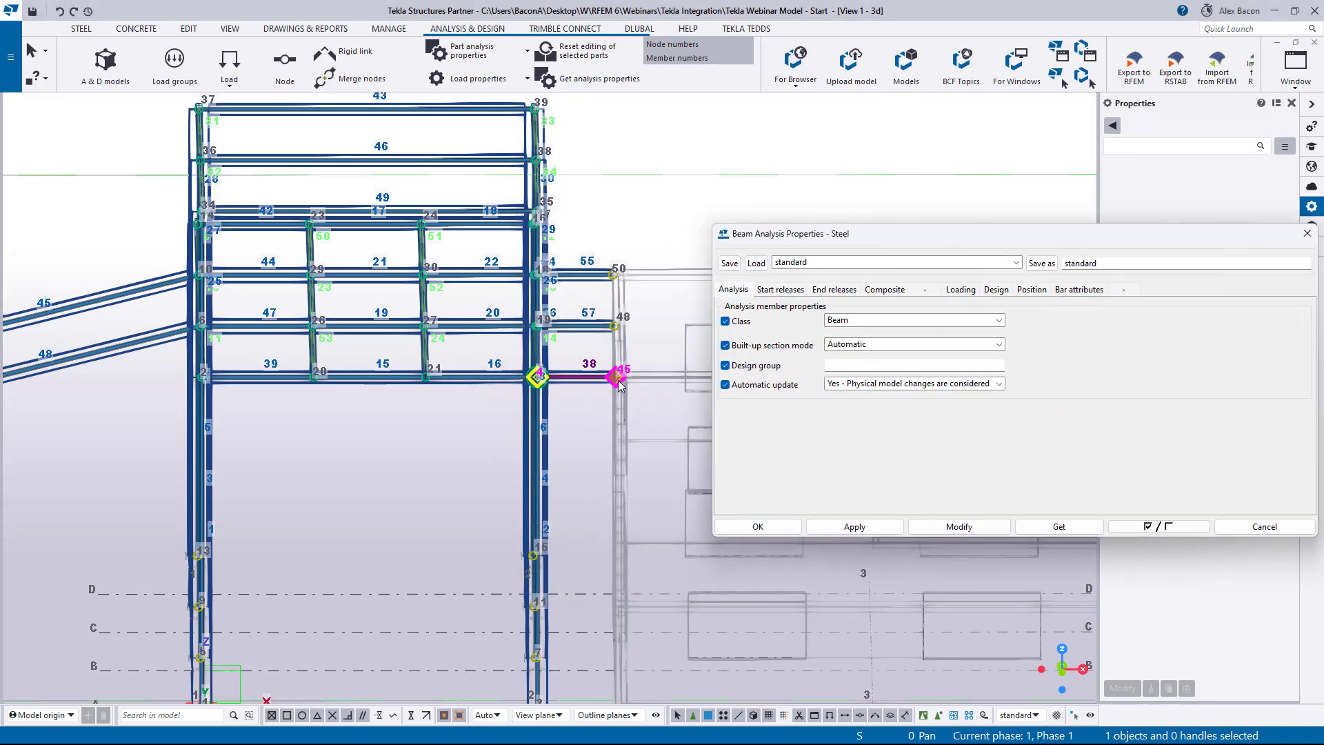
pyautogui.click(822, 295)
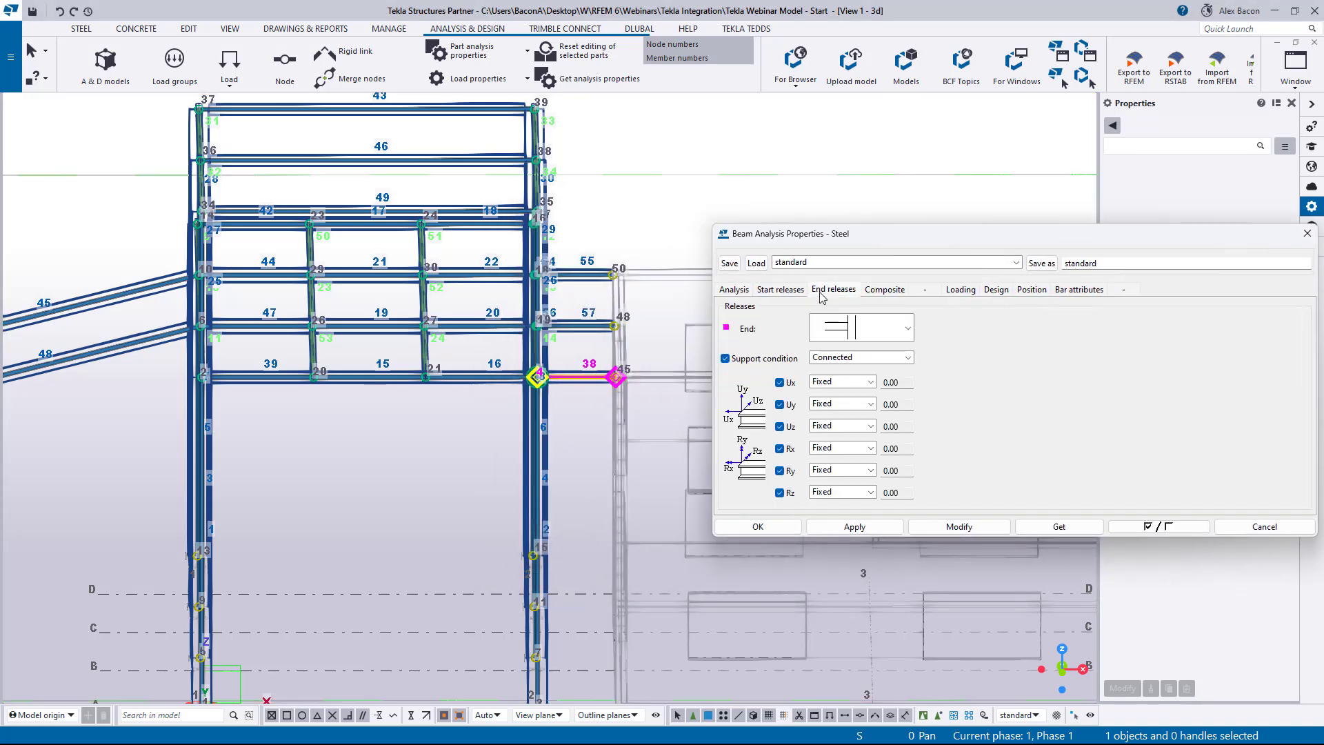
pyautogui.click(909, 332)
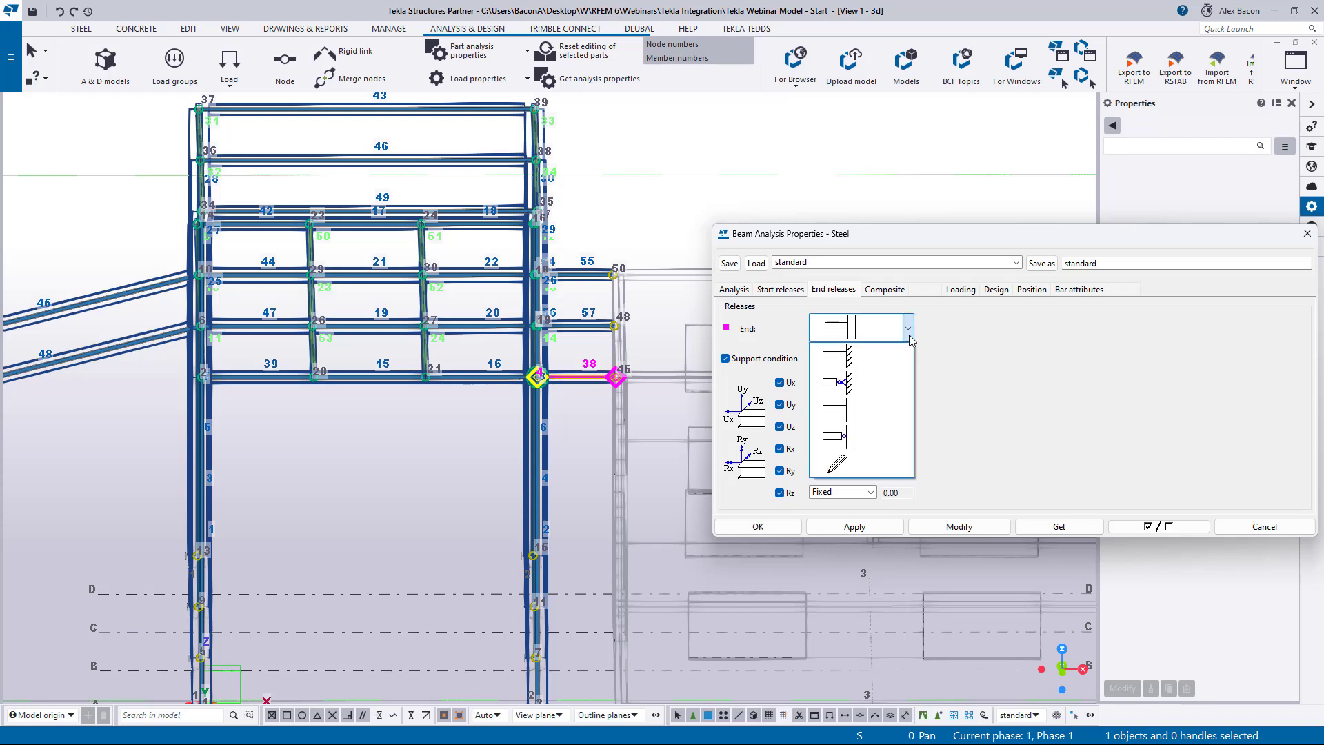
pyautogui.click(866, 384)
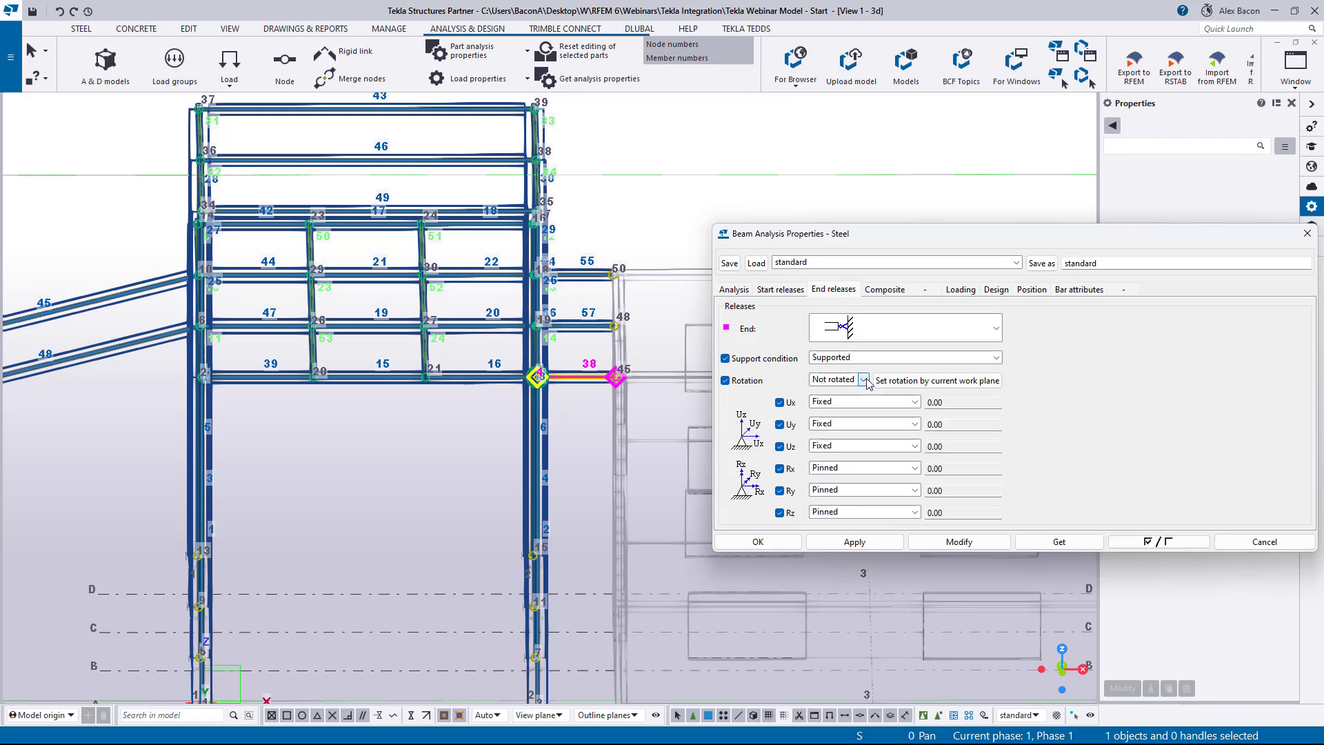
# Set member 38's end support to Free in Ux and Fixed in Rz
pyautogui.click(856, 406)
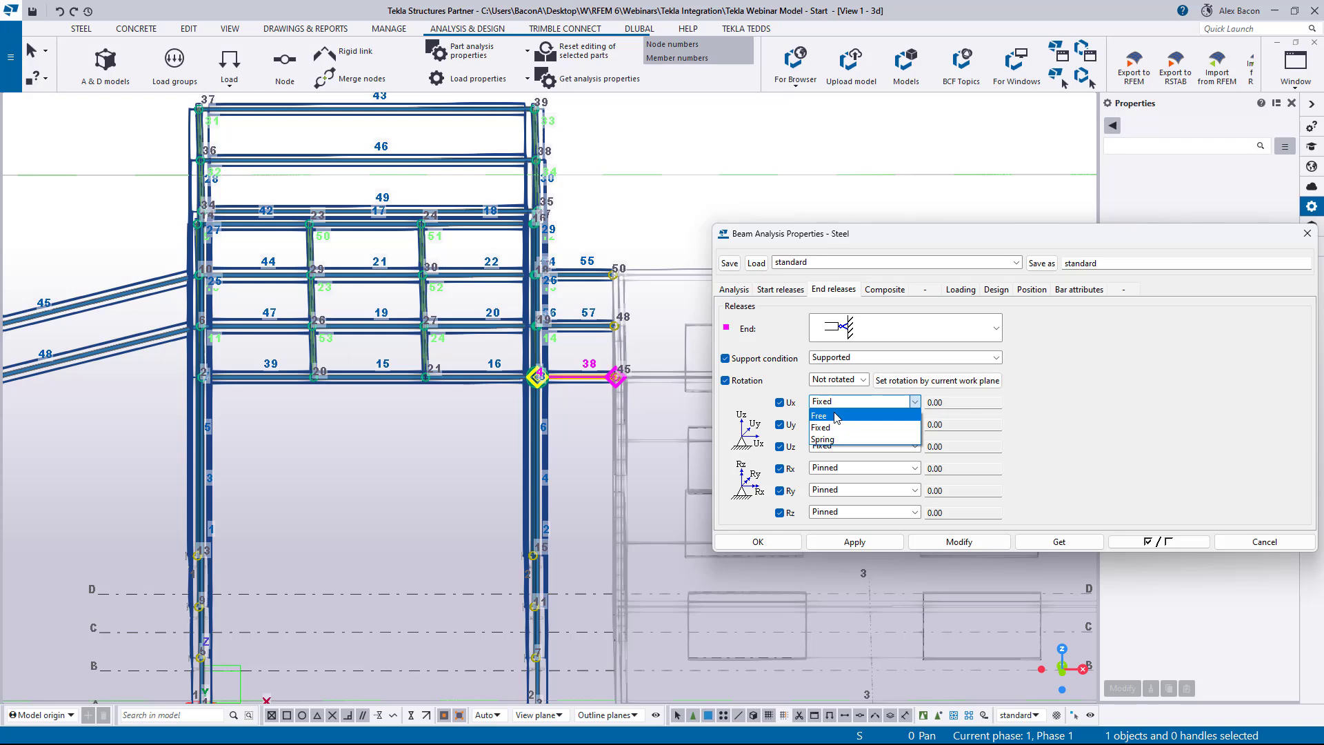
pyautogui.click(836, 415)
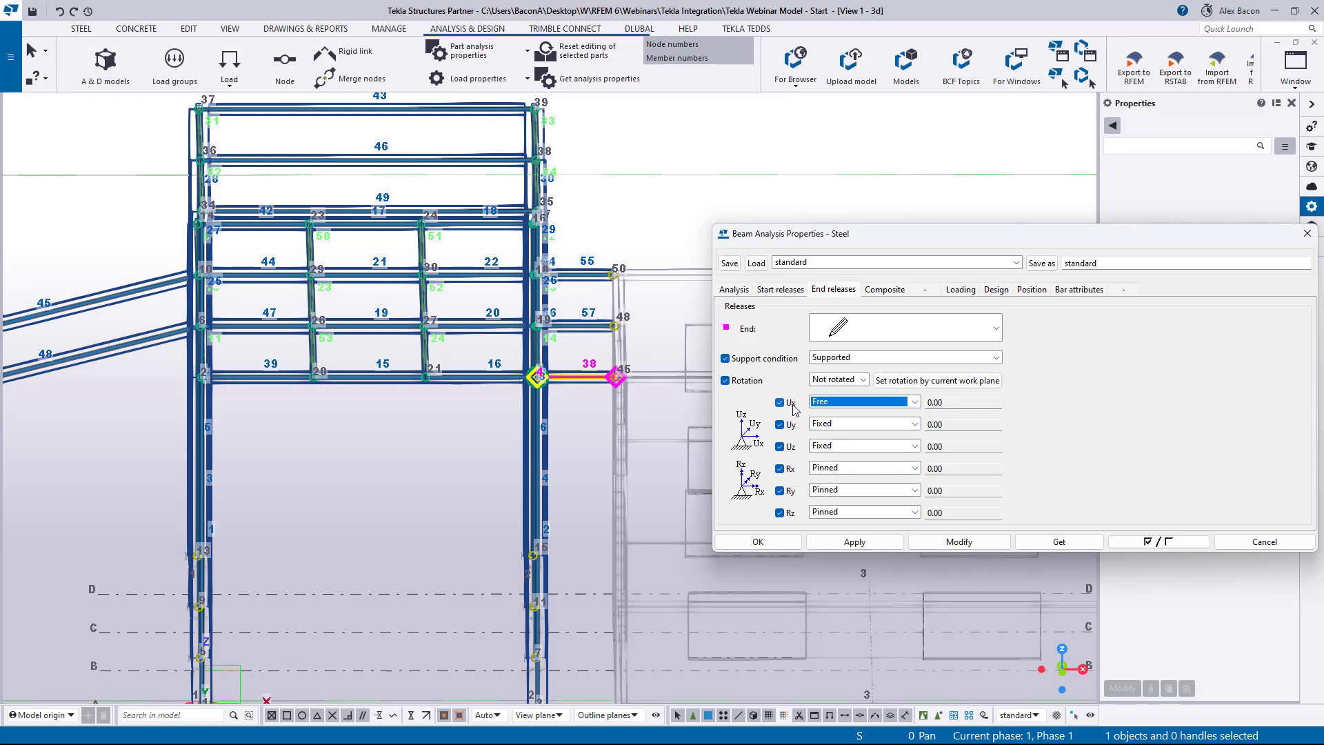
pyautogui.click(853, 513)
pyautogui.click(851, 537)
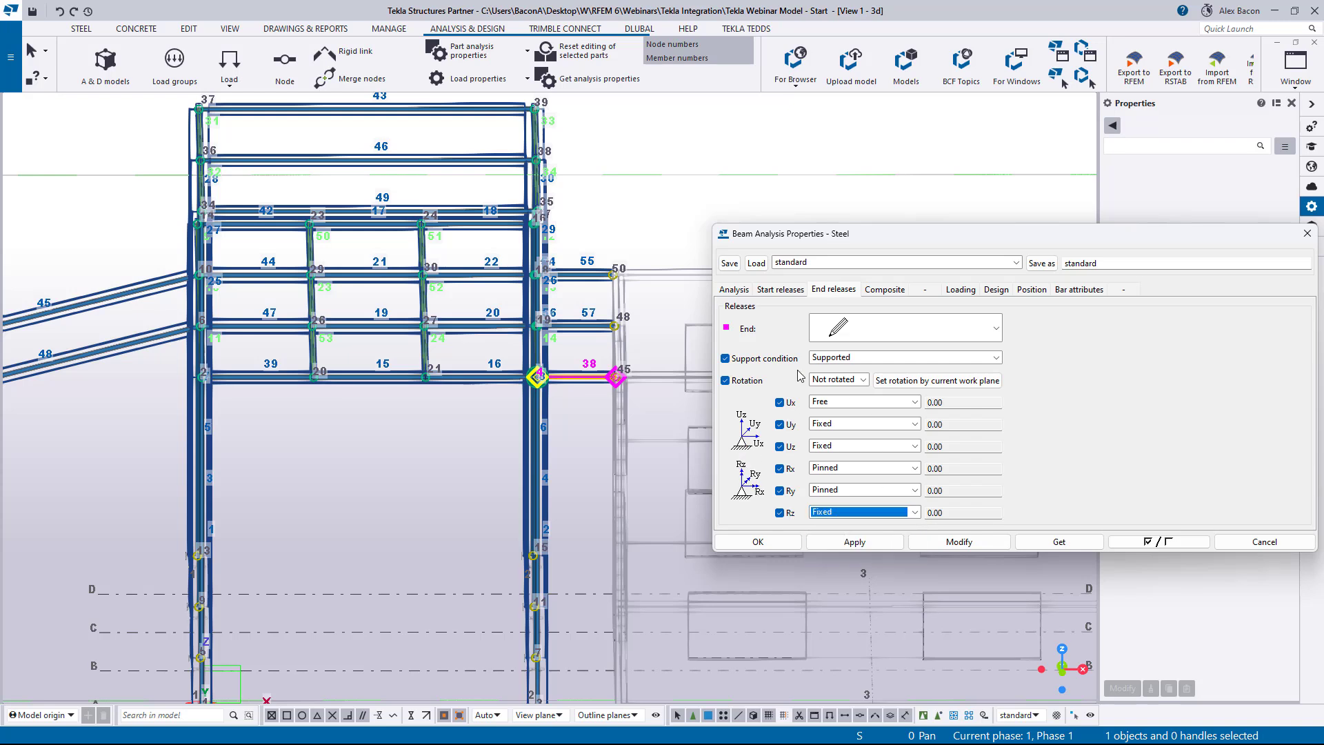
# Save the beam analysis properties as "Rollar in X" and check that name in the list of saved settings
pyautogui.moveTo(1091, 235); pyautogui.dragTo(992, 237)
pyautogui.click(1033, 268)
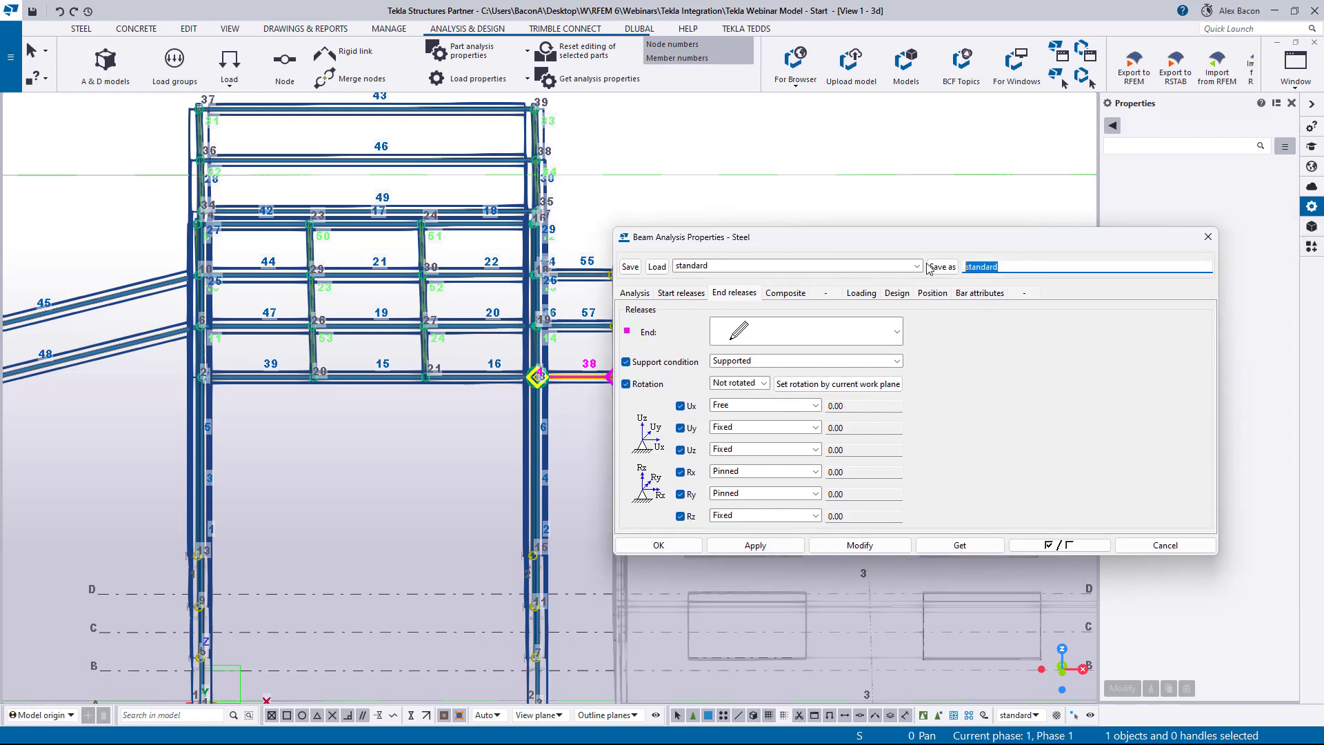
pyautogui.press('BackSpace')
pyautogui.press('BackSpace')
pyautogui.press('BackSpace')
pyautogui.press('BackSpace')
pyautogui.press('BackSpace')
pyautogui.press('BackSpace')
pyautogui.press('BackSpace')
pyautogui.press('BackSpace')
pyautogui.write('Rollar in X')
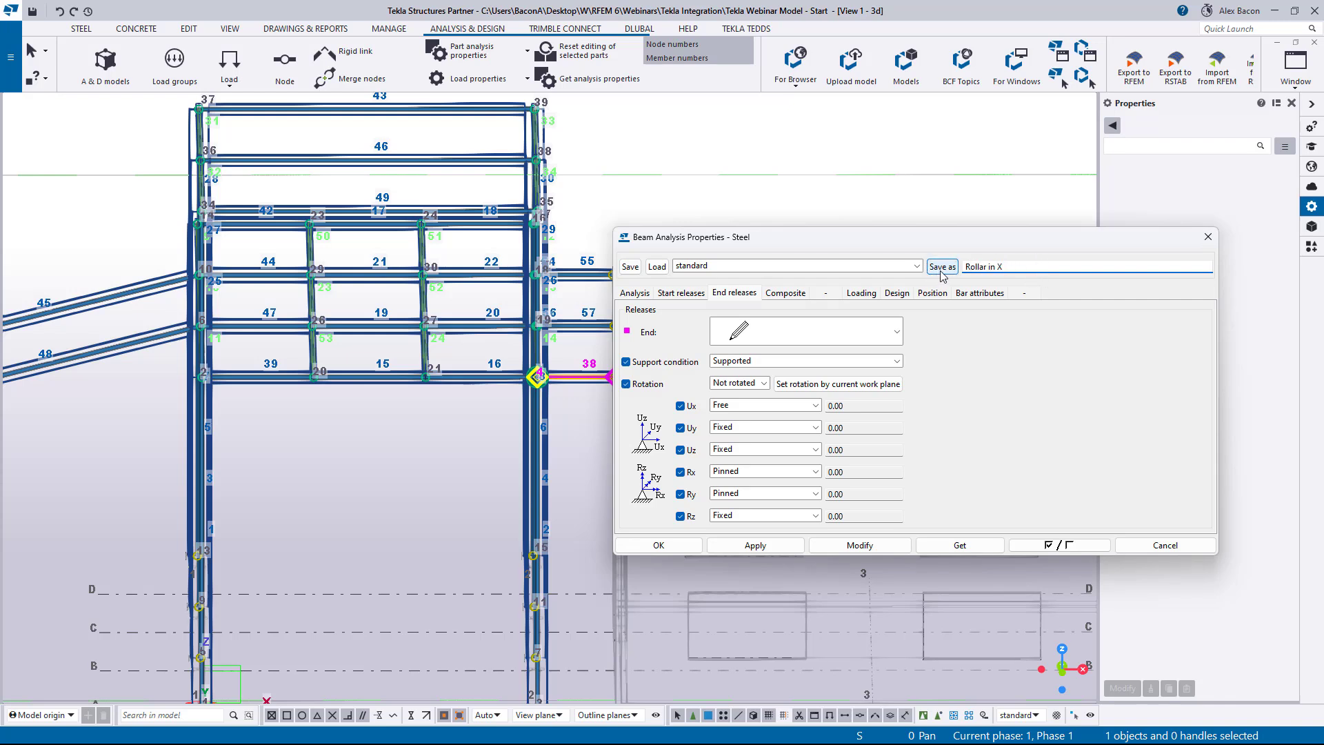
pyautogui.click(942, 269)
pyautogui.click(918, 267)
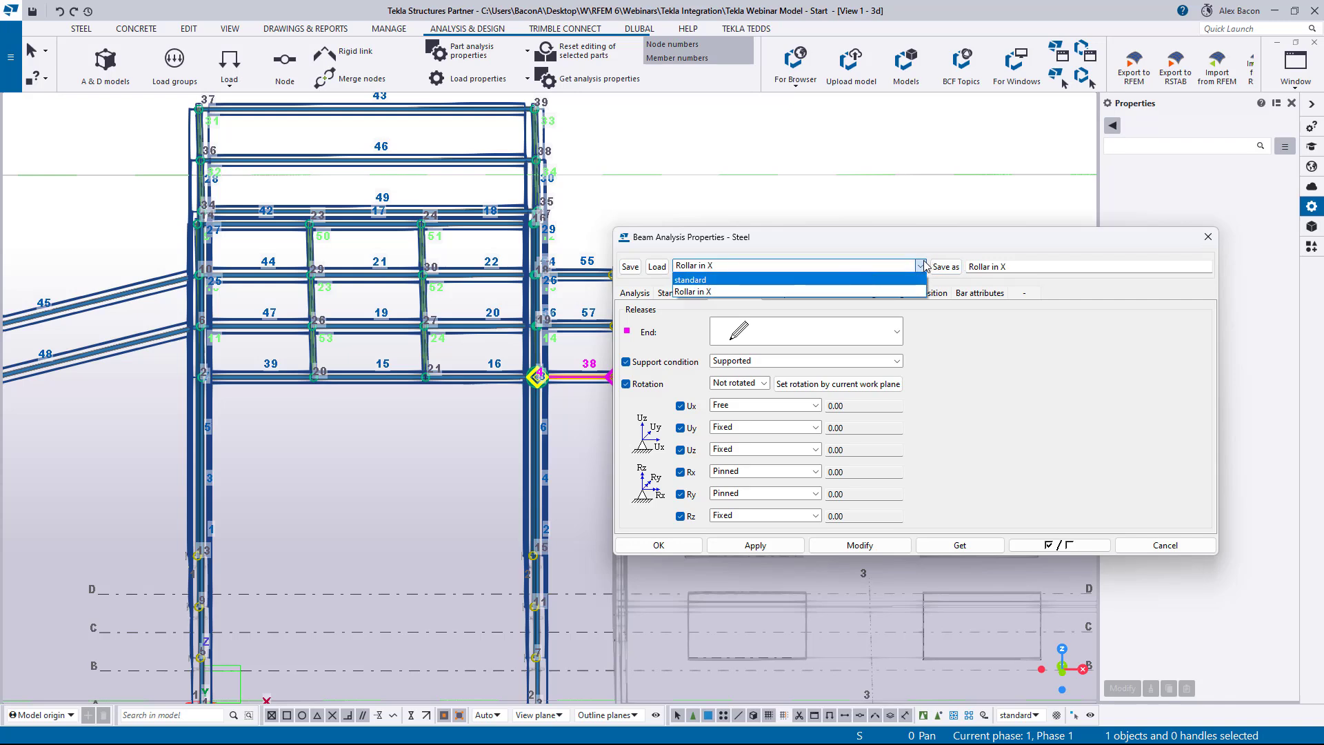
pyautogui.click(921, 266)
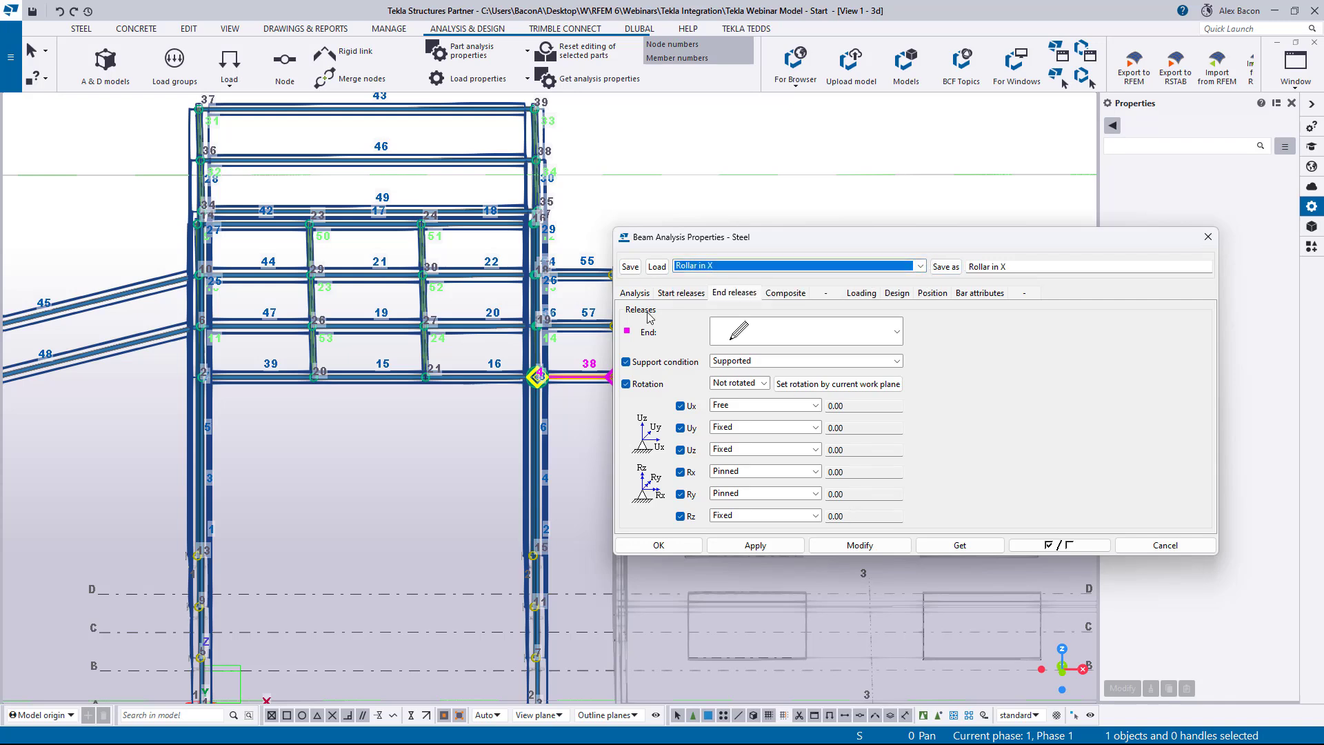
# Select the three short beams 38, 57 and 55 and apply the Rollar in X end support properties to them
pyautogui.moveTo(741, 237); pyautogui.dragTo(936, 225)
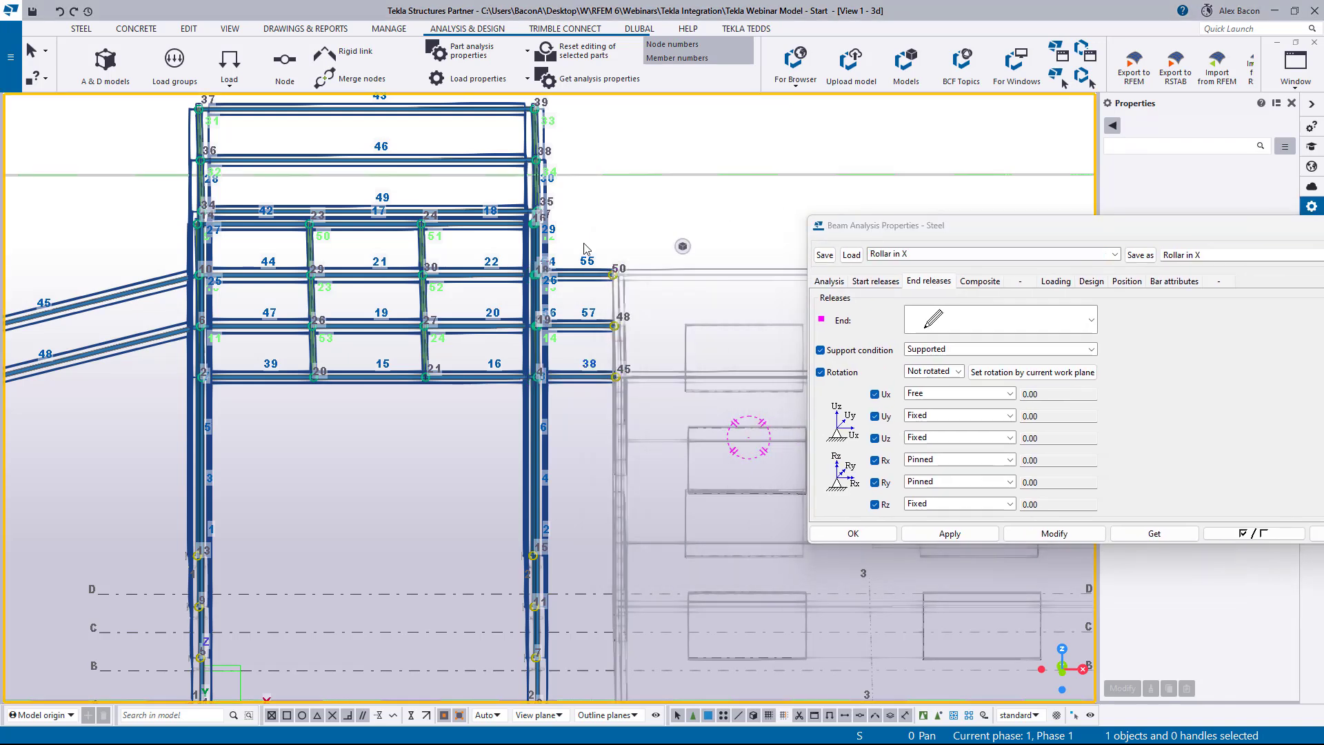
pyautogui.moveTo(584, 248); pyautogui.dragTo(567, 431)
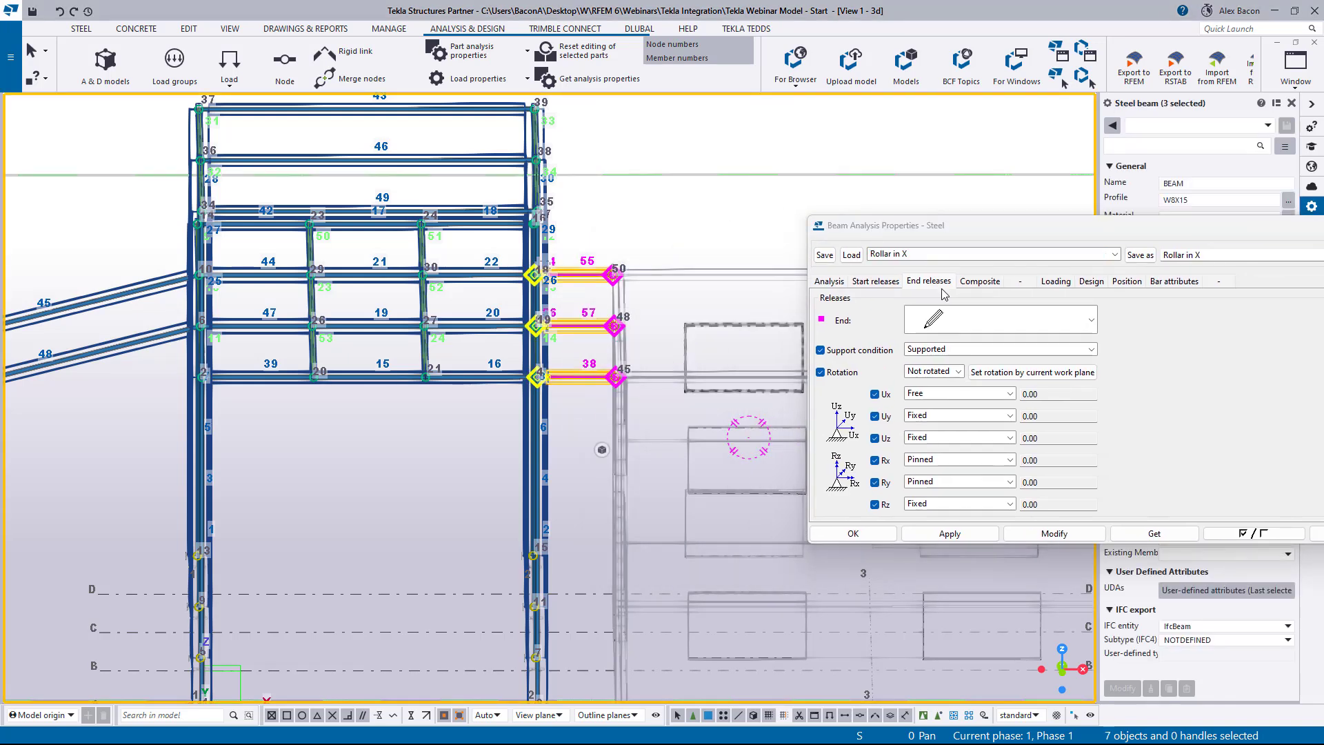
pyautogui.click(1047, 536)
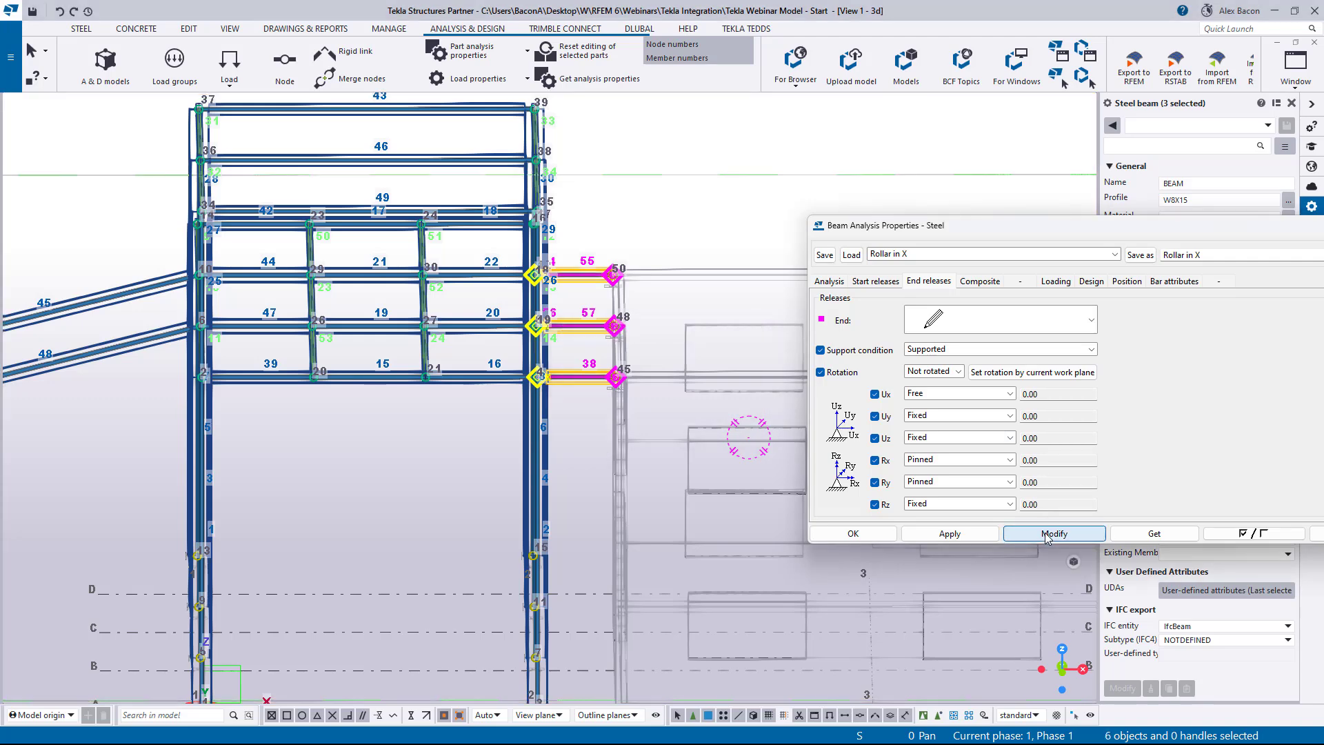
pyautogui.click(853, 533)
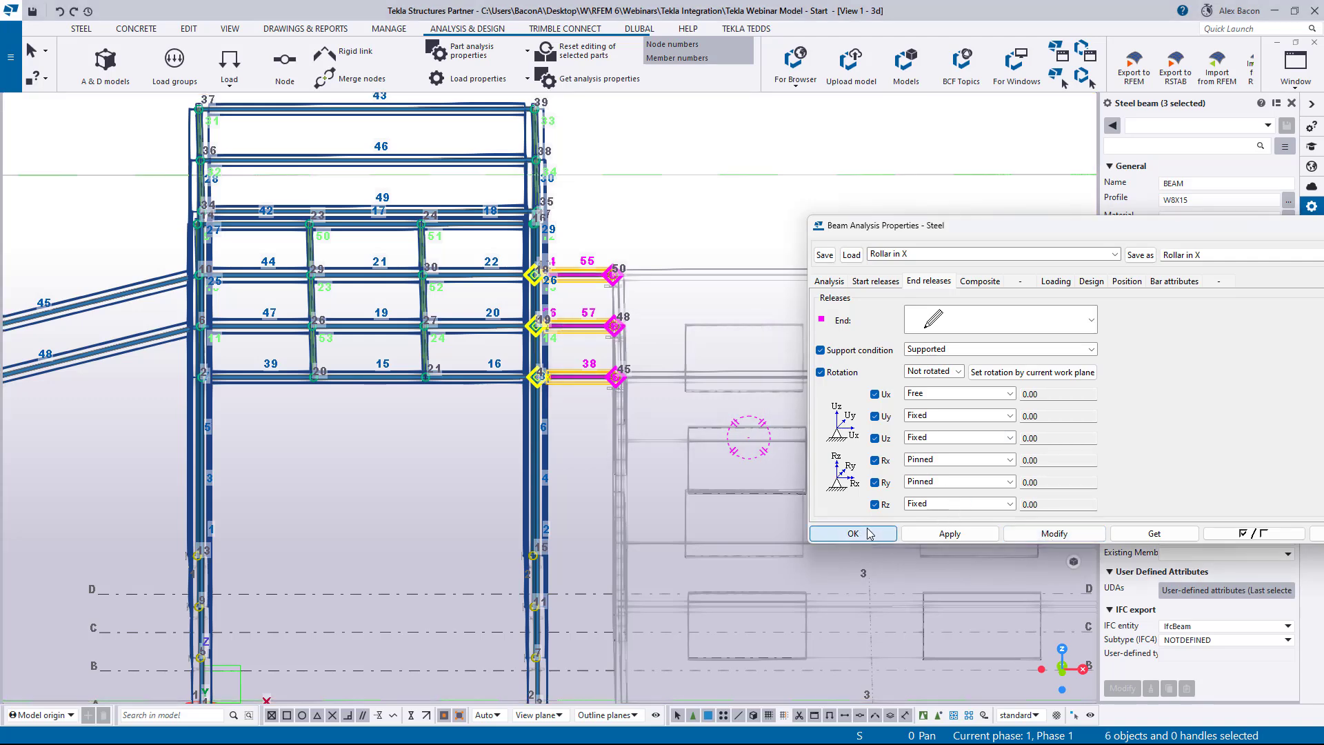
# Examine the support symbols at the ends of beams 38, 57 and 55 and around the whole frame
pyautogui.click(615, 387)
pyautogui.scroll(5, 615, 387)
pyautogui.scroll(3, 616, 387)
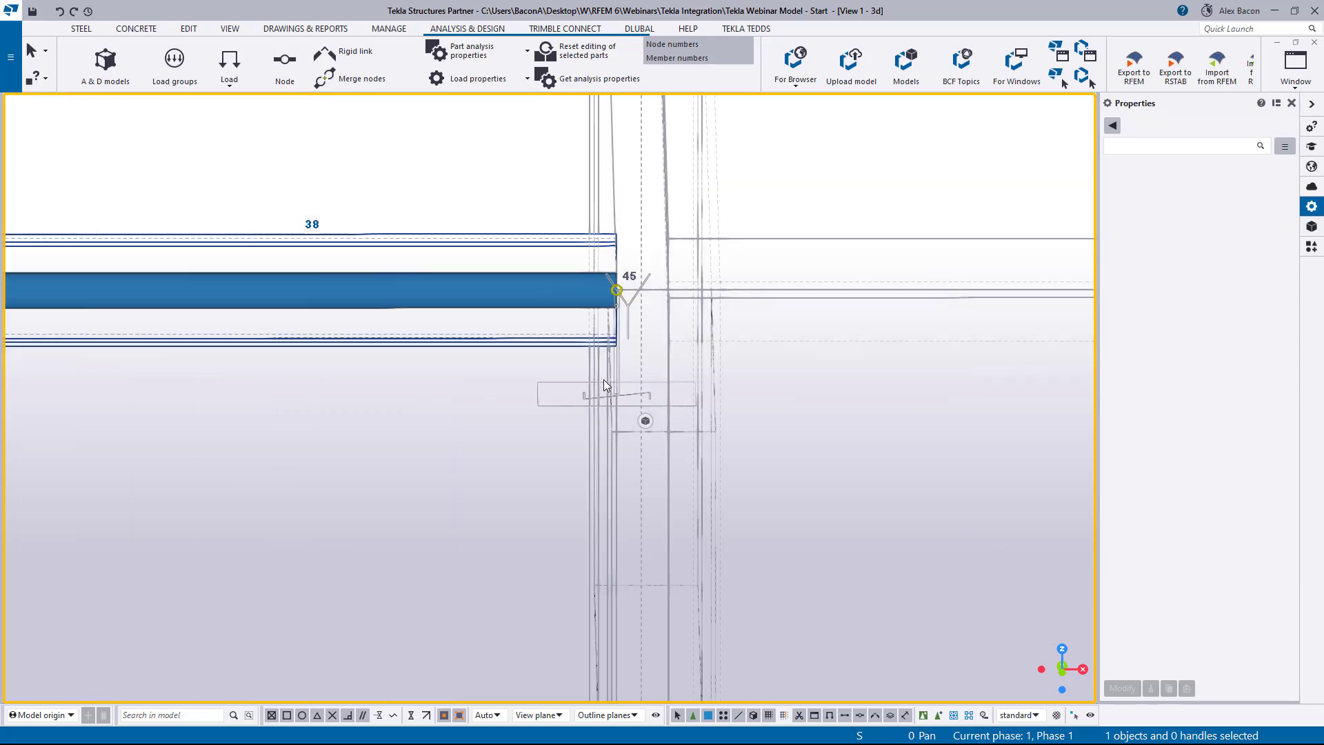
pyautogui.scroll(-6, 603, 379)
pyautogui.keyDown('ctrl'); pyautogui.moveTo(602, 389); pyautogui.dragTo(607, 439, button='middle'); pyautogui.keyUp('ctrl')
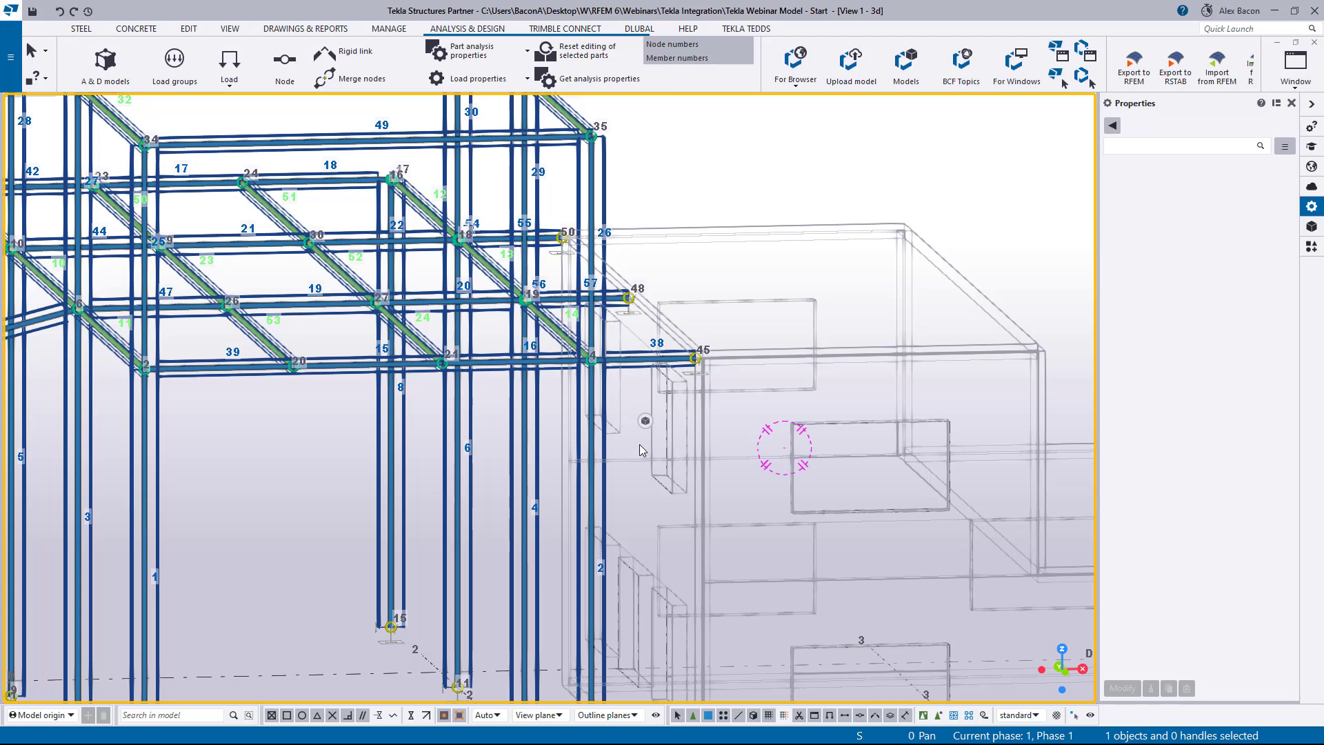
pyautogui.scroll(-5, 572, 458)
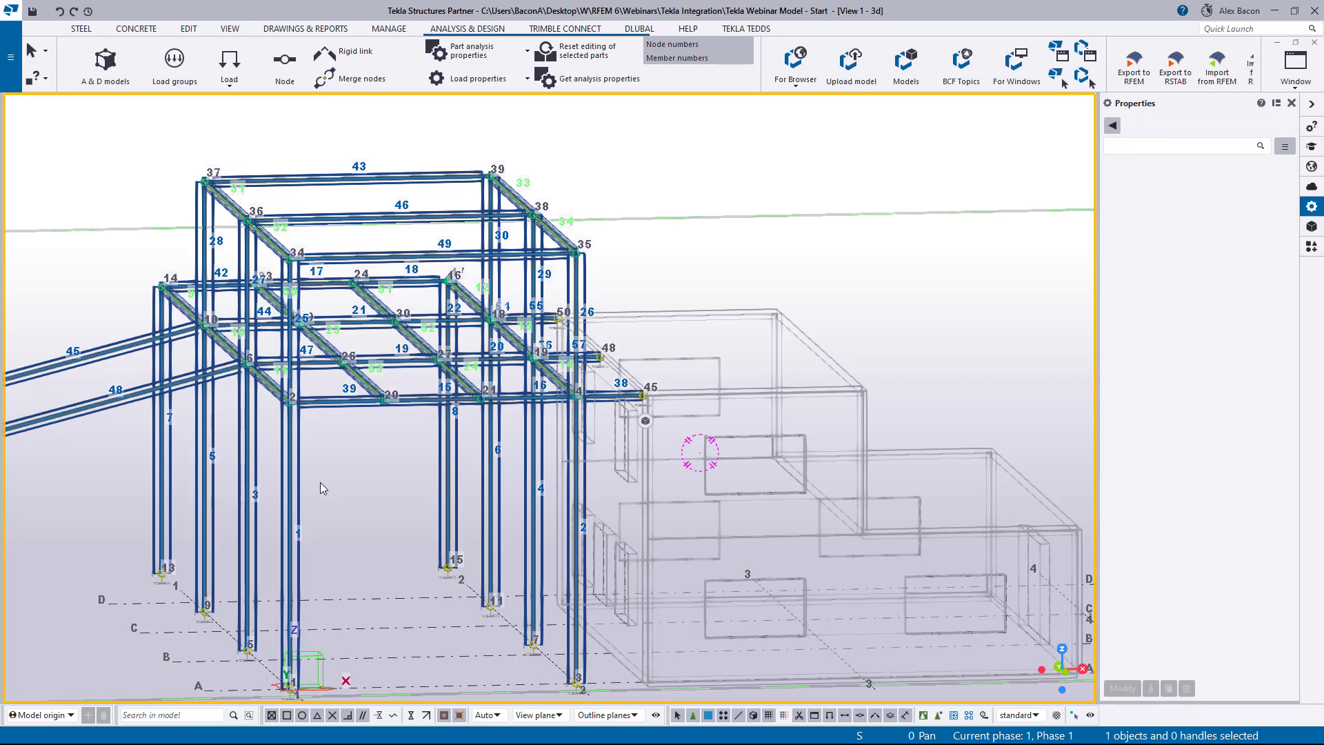
pyautogui.keyDown('ctrl'); pyautogui.moveTo(428, 377); pyautogui.dragTo(526, 444, button='middle'); pyautogui.keyUp('ctrl')
pyautogui.scroll(-2, 526, 442)
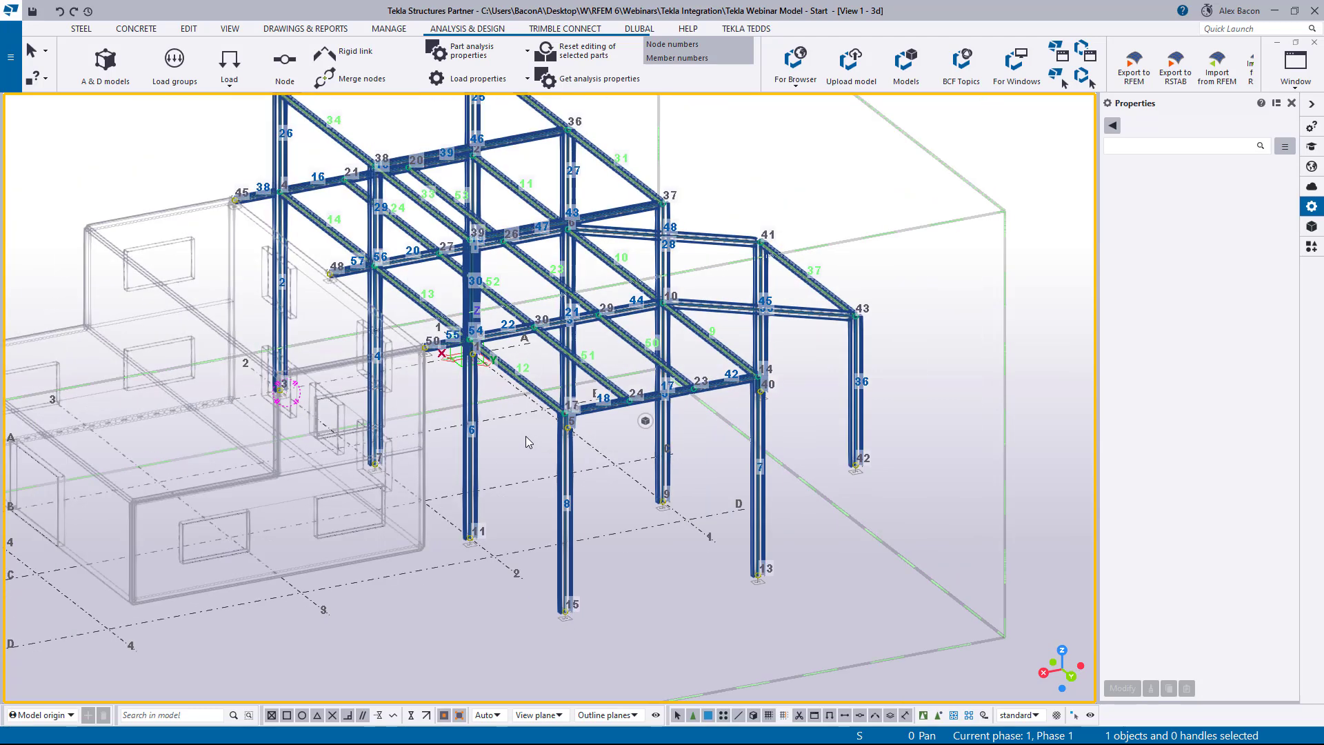
pyautogui.scroll(2, 558, 334)
pyautogui.scroll(-3, 559, 334)
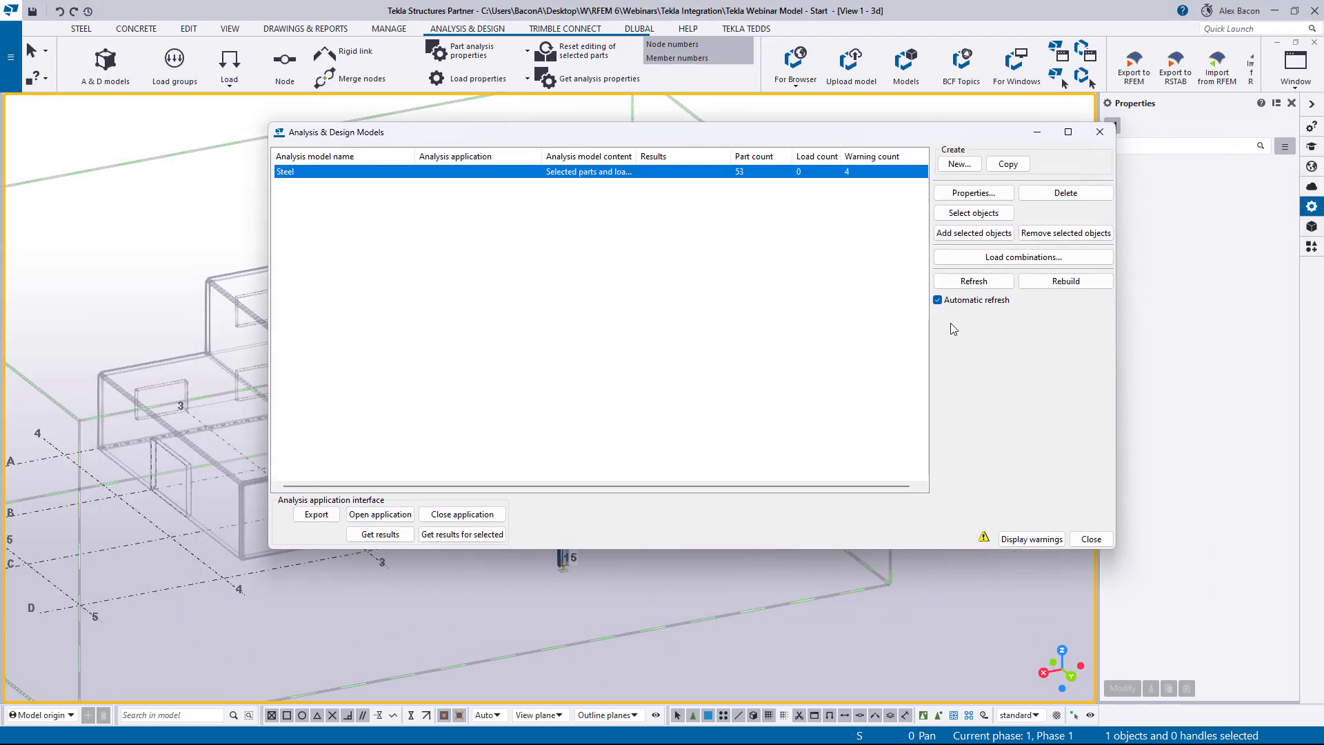
# Display the warnings of the Steel analysis model and open their detailed list beside the frame
pyautogui.click(1047, 541)
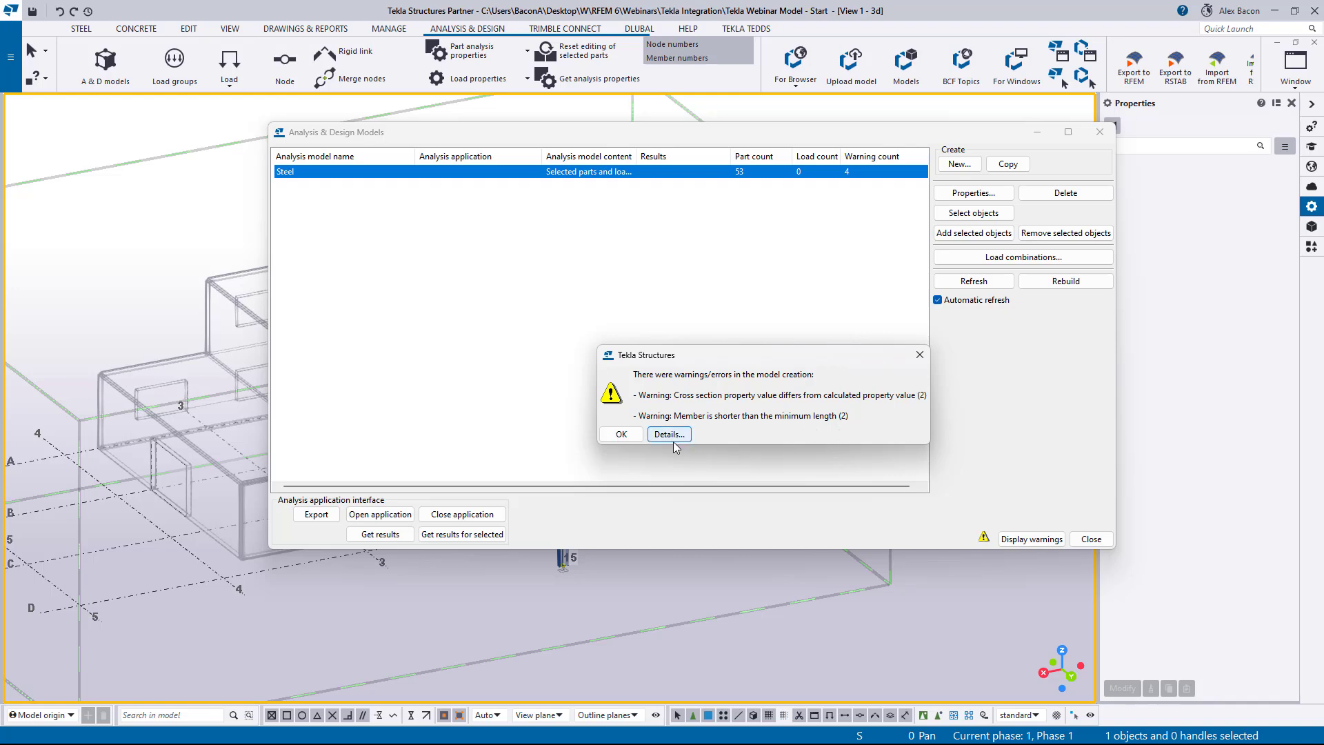
pyautogui.moveTo(483, 132); pyautogui.dragTo(0, 134)
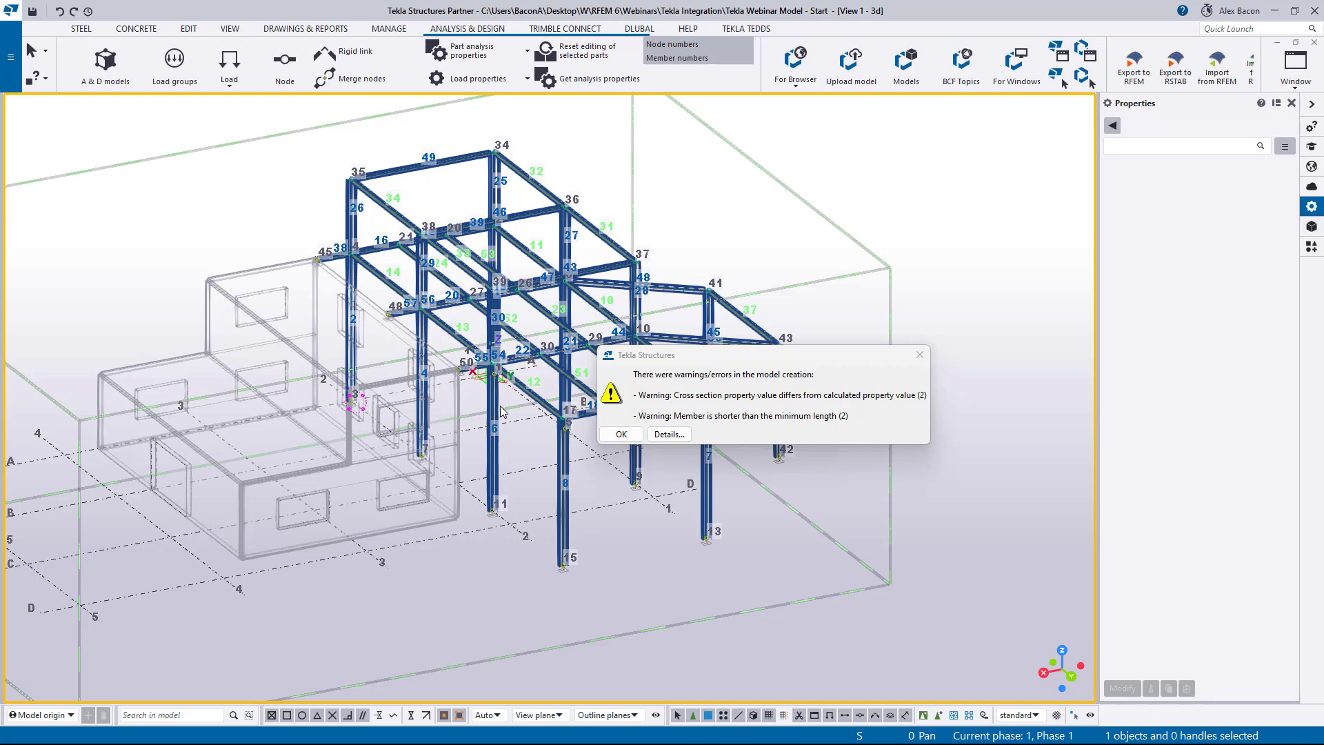
pyautogui.click(668, 435)
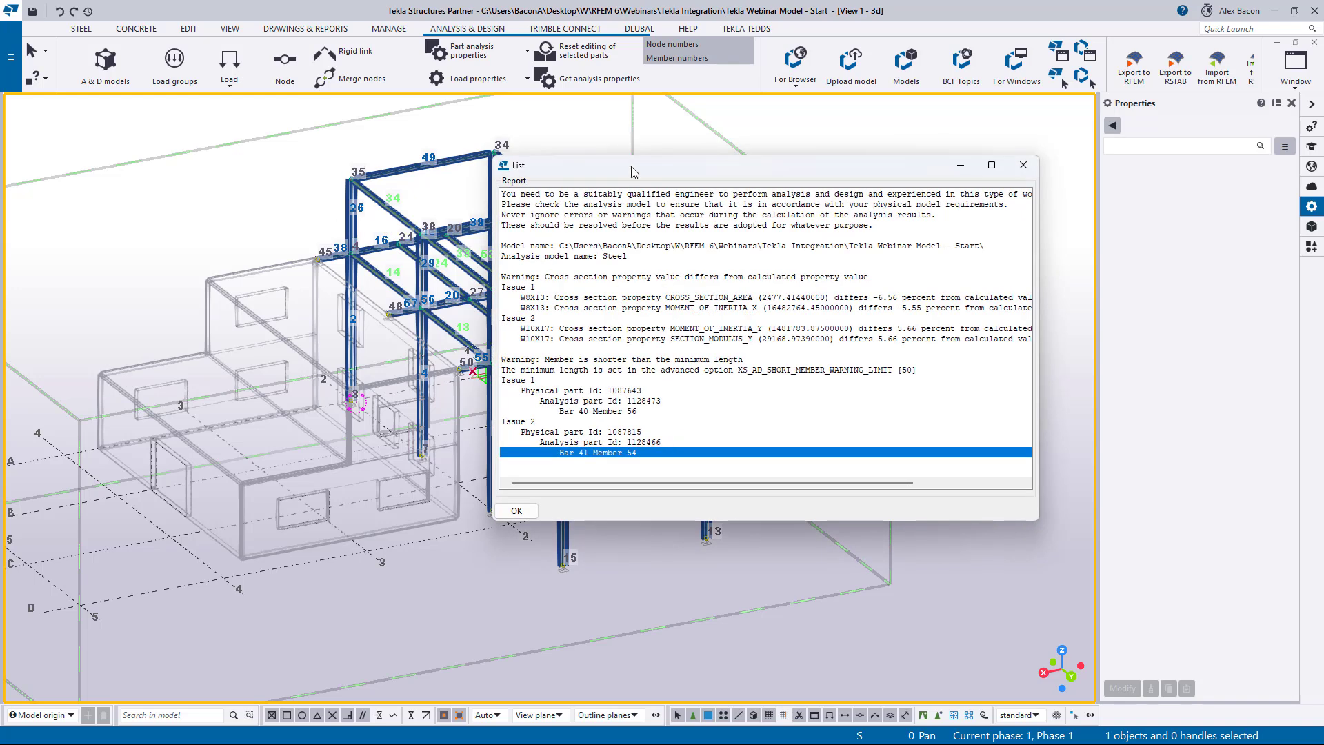
pyautogui.moveTo(631, 167); pyautogui.dragTo(870, 151)
pyautogui.moveTo(779, 345); pyautogui.dragTo(606, 398)
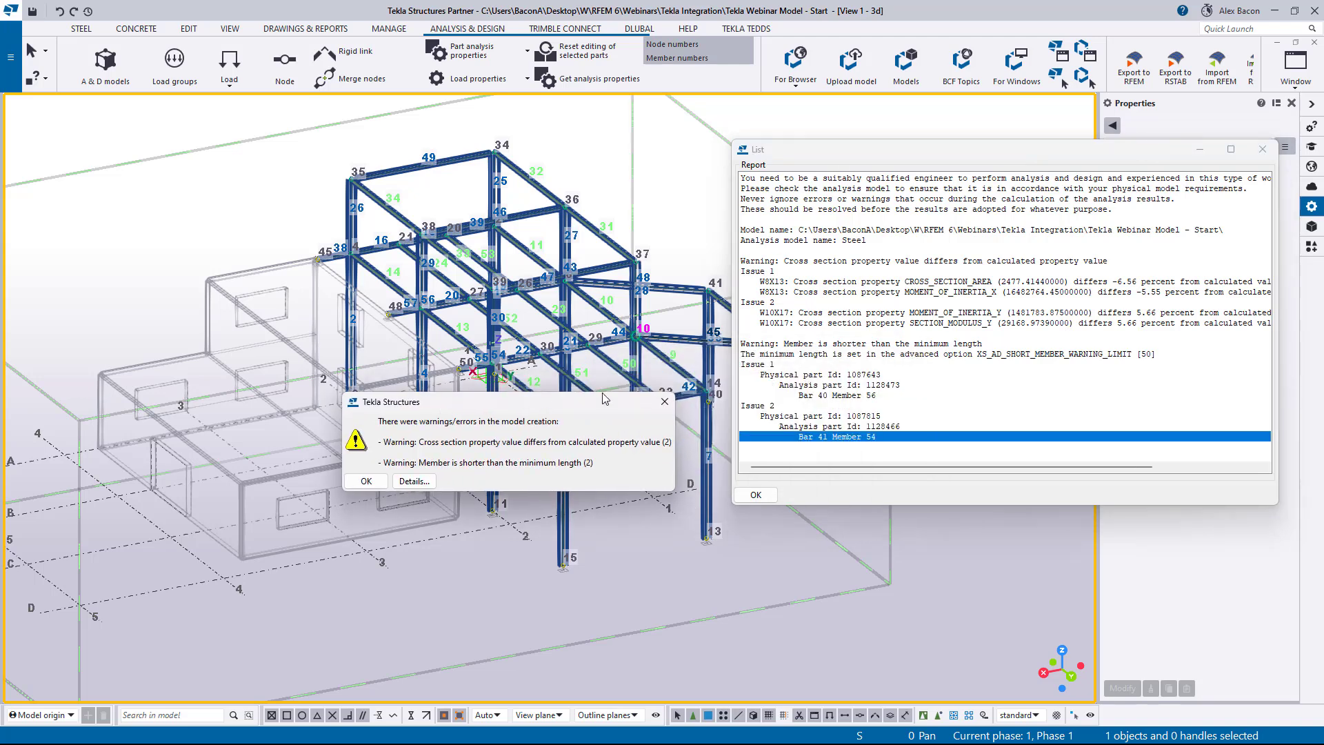
pyautogui.click(666, 405)
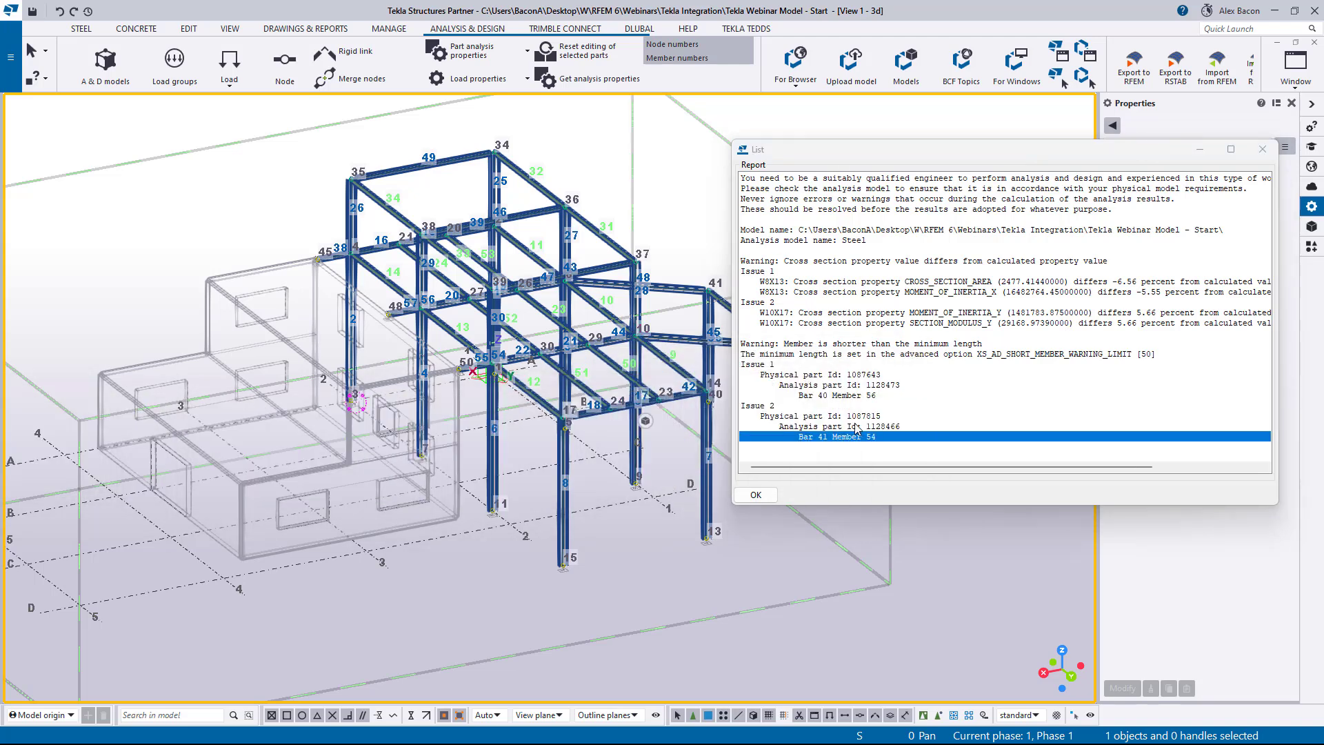
# Highlight the analysis parts reported as shorter than the minimum length, Bar 40 and Bar 41, in the model
pyautogui.click(803, 386)
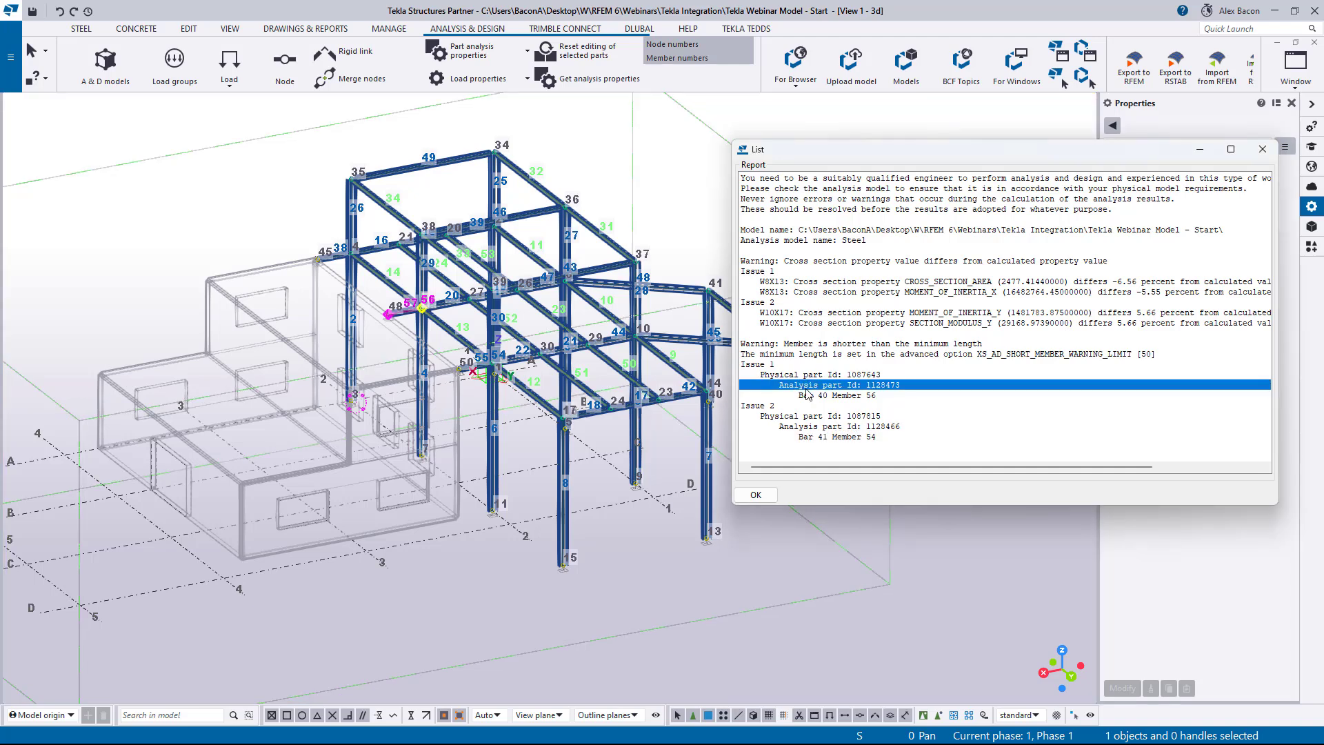
pyautogui.click(821, 428)
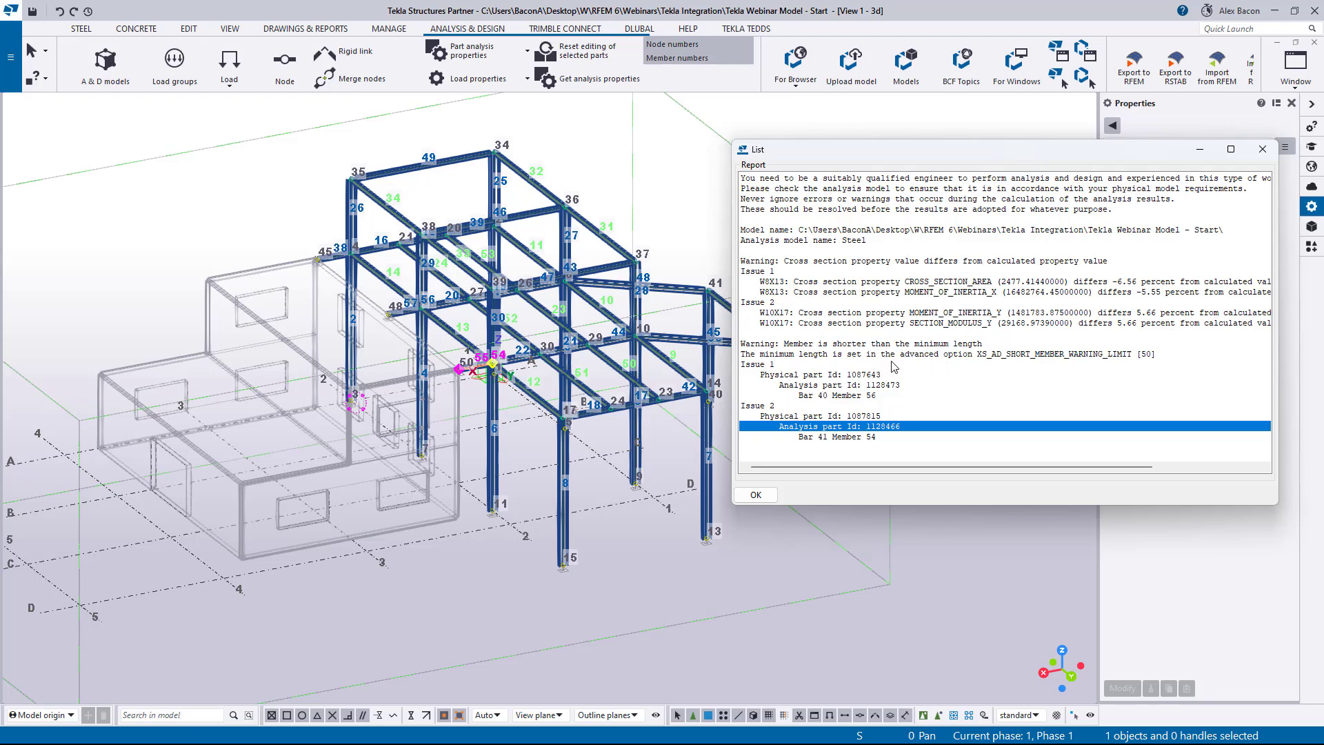
pyautogui.click(827, 386)
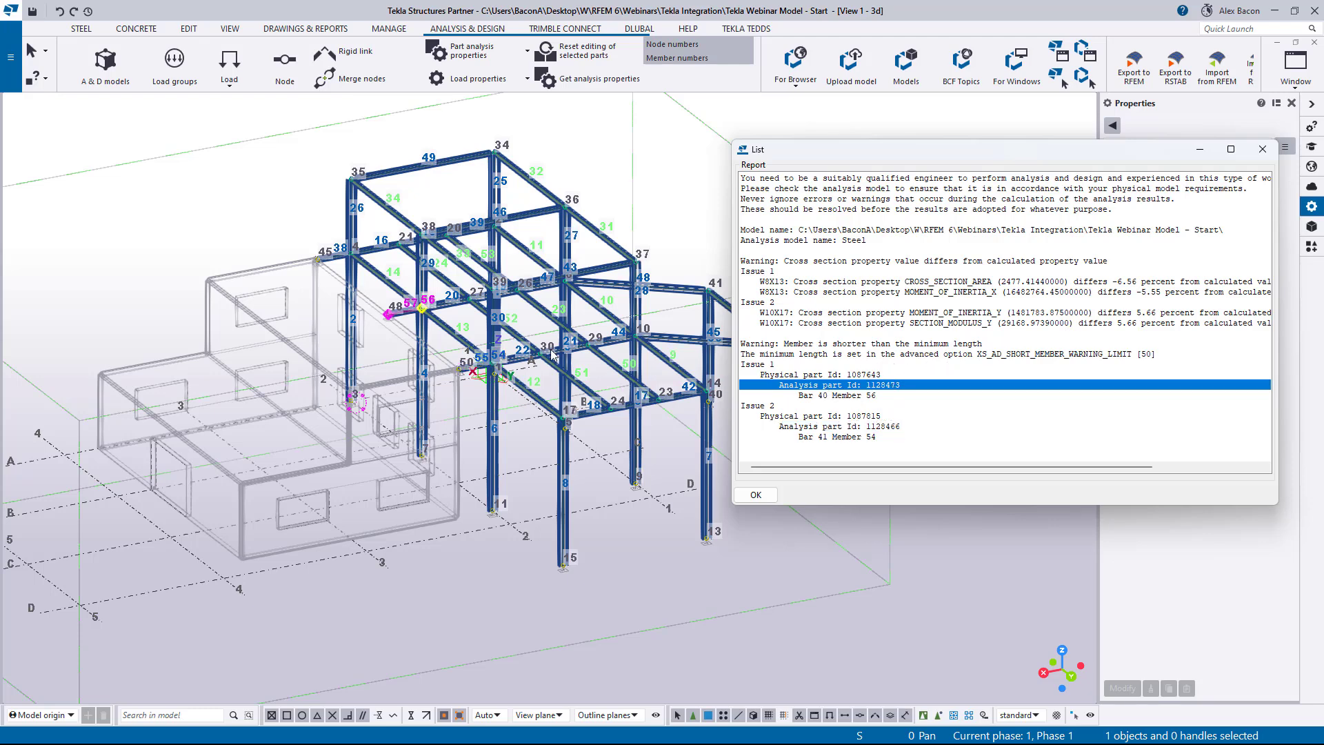
pyautogui.scroll(2, 412, 317)
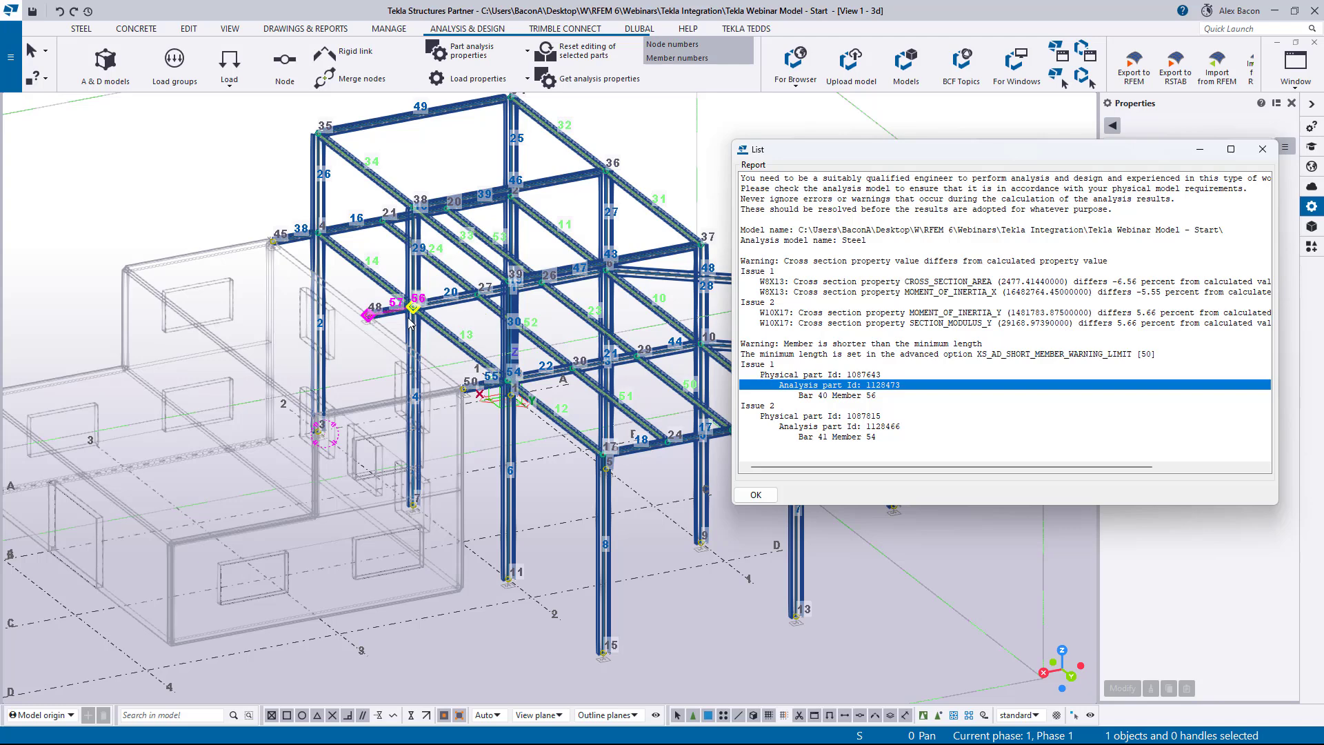
# Zoom to the selected analysis part of Bar 40 and examine short member 56 at its column connection
pyautogui.rightClick(830, 389)
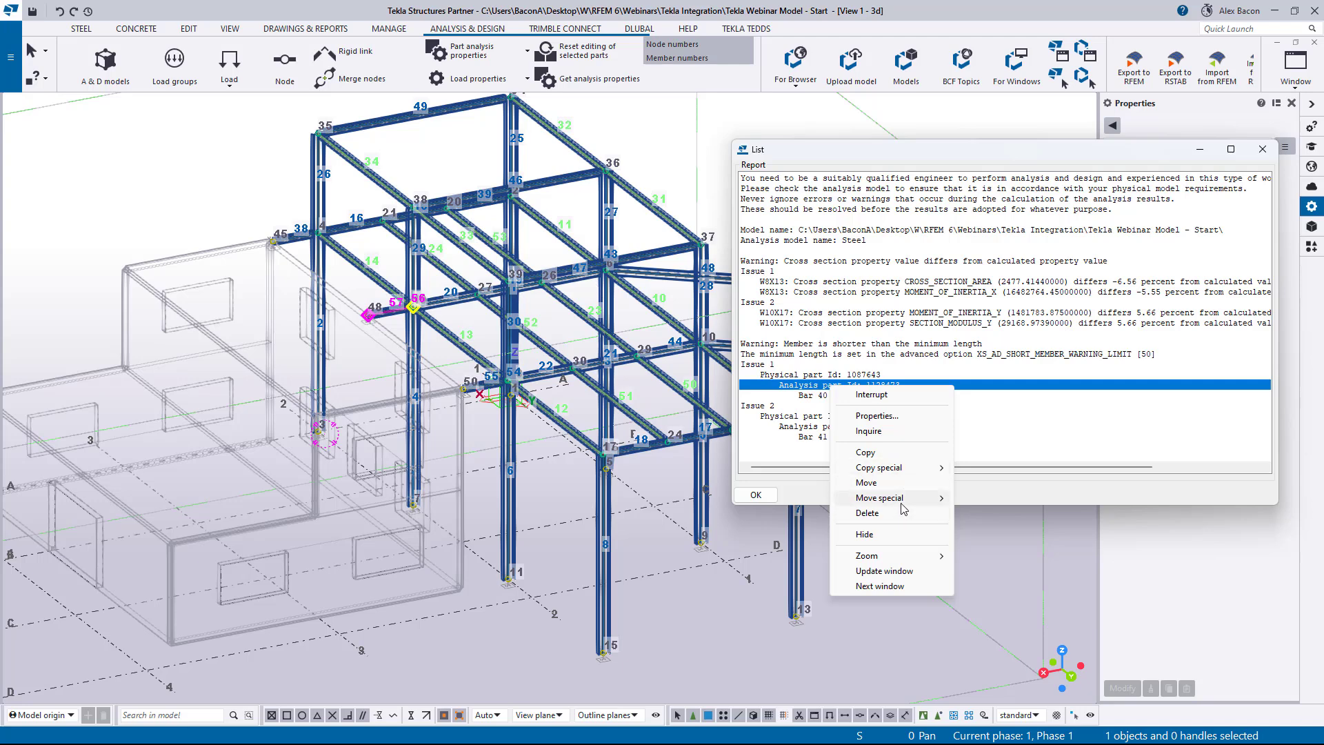
pyautogui.moveTo(901, 557)
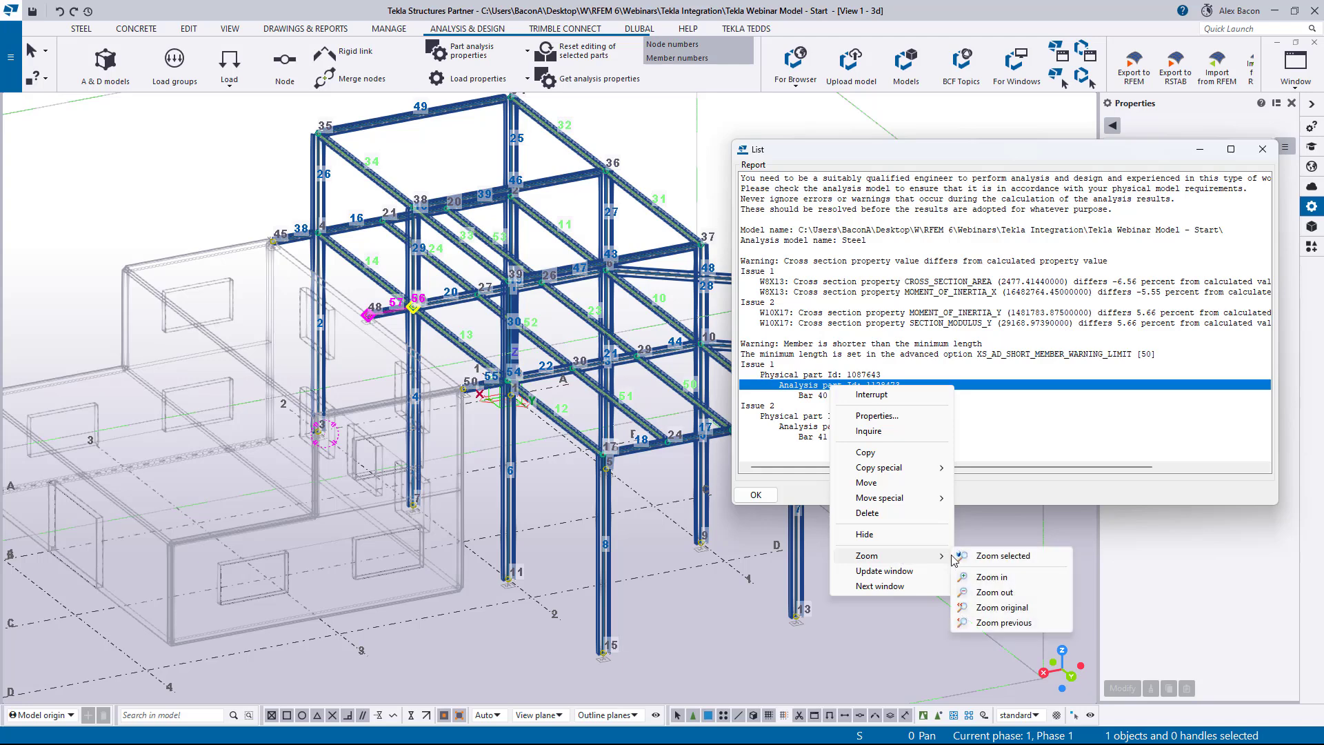
pyautogui.click(986, 556)
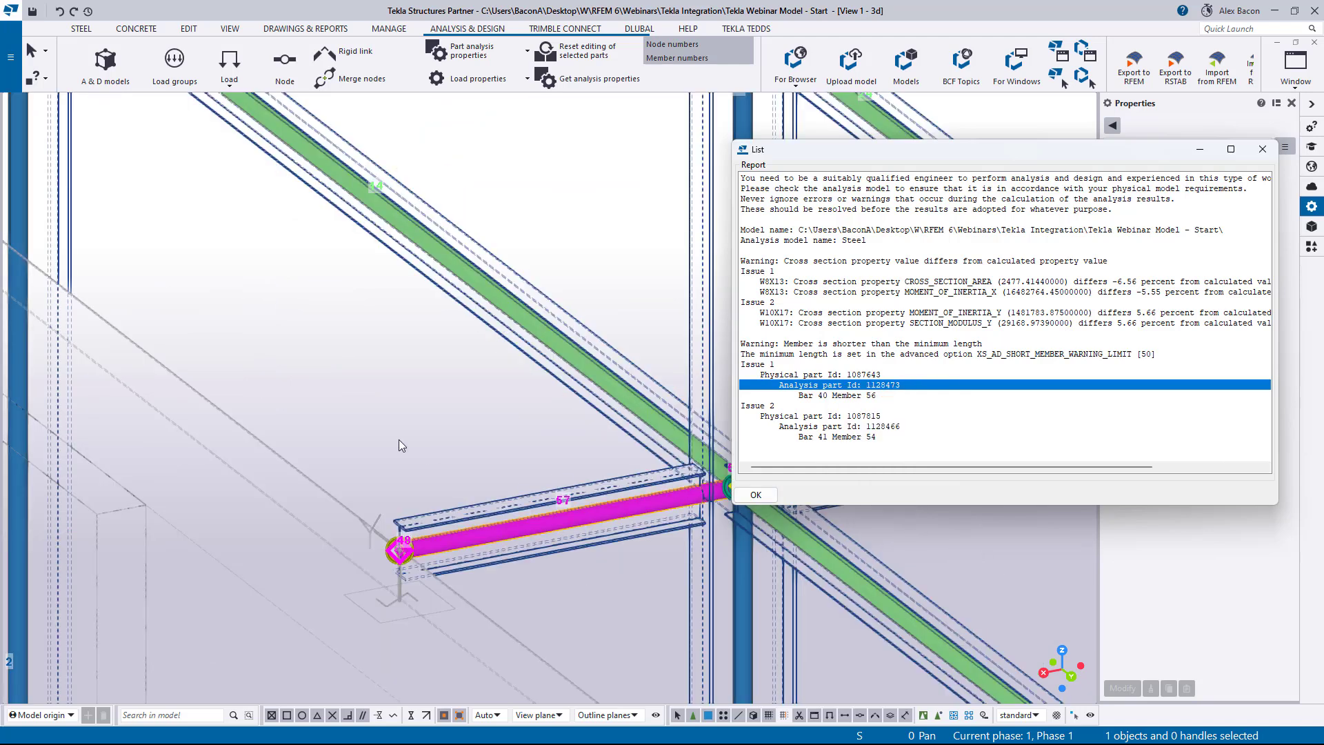
pyautogui.scroll(-1, 400, 444)
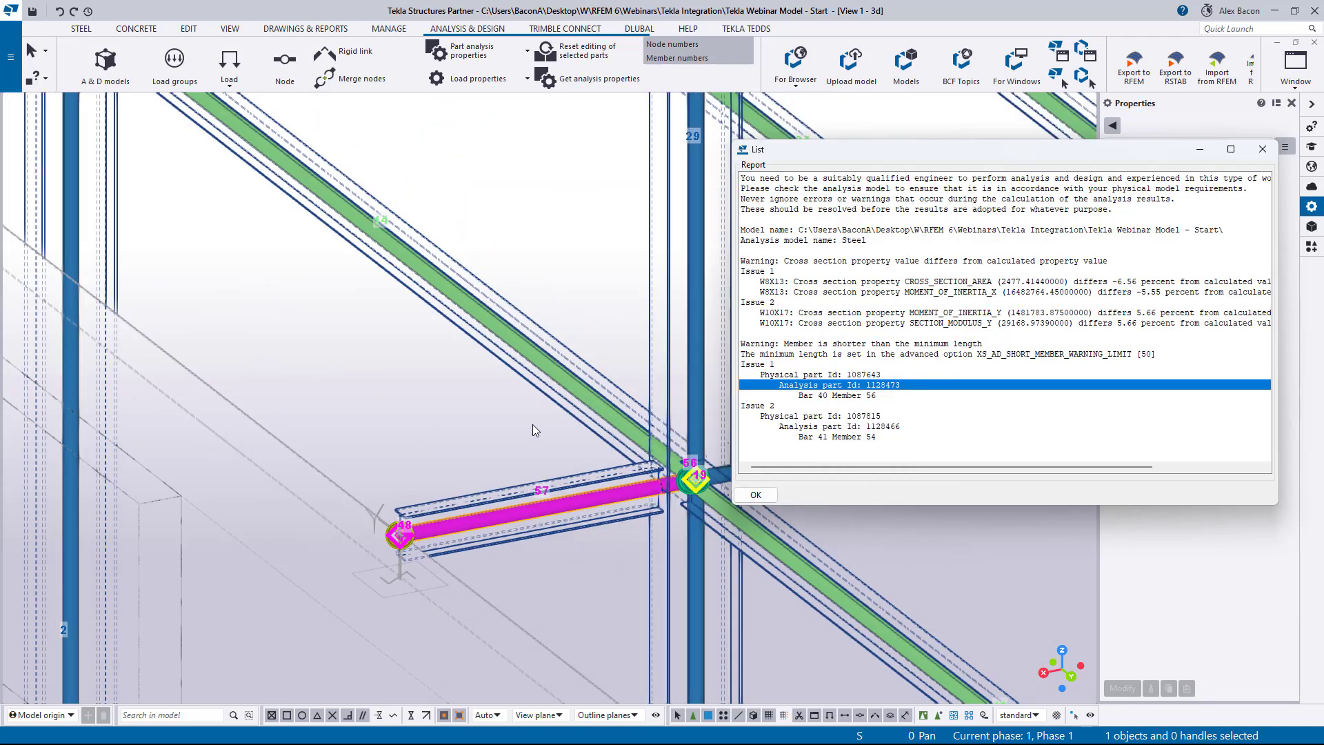
pyautogui.moveTo(533, 428); pyautogui.dragTo(340, 362, button='middle')
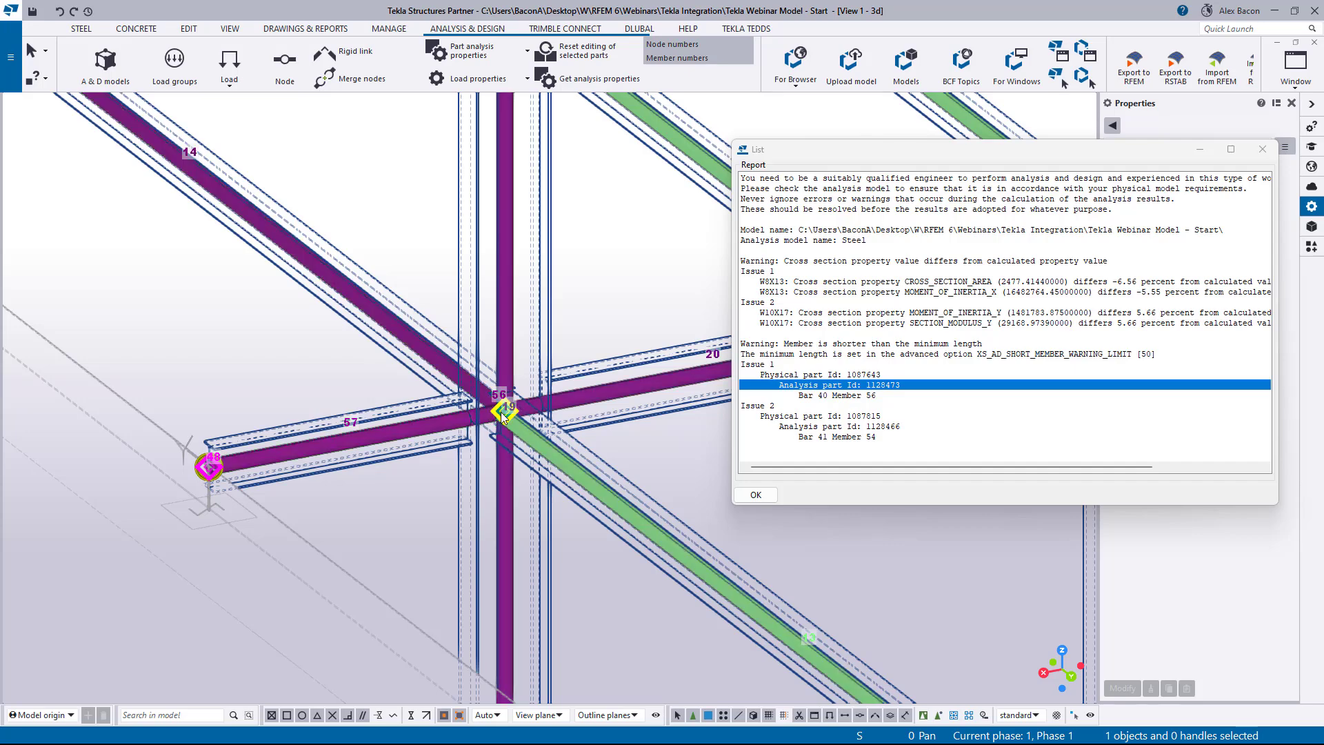
# Examine the nodes at short member 56 close up, close the warnings list and clear the selection
pyautogui.scroll(8, 504, 413)
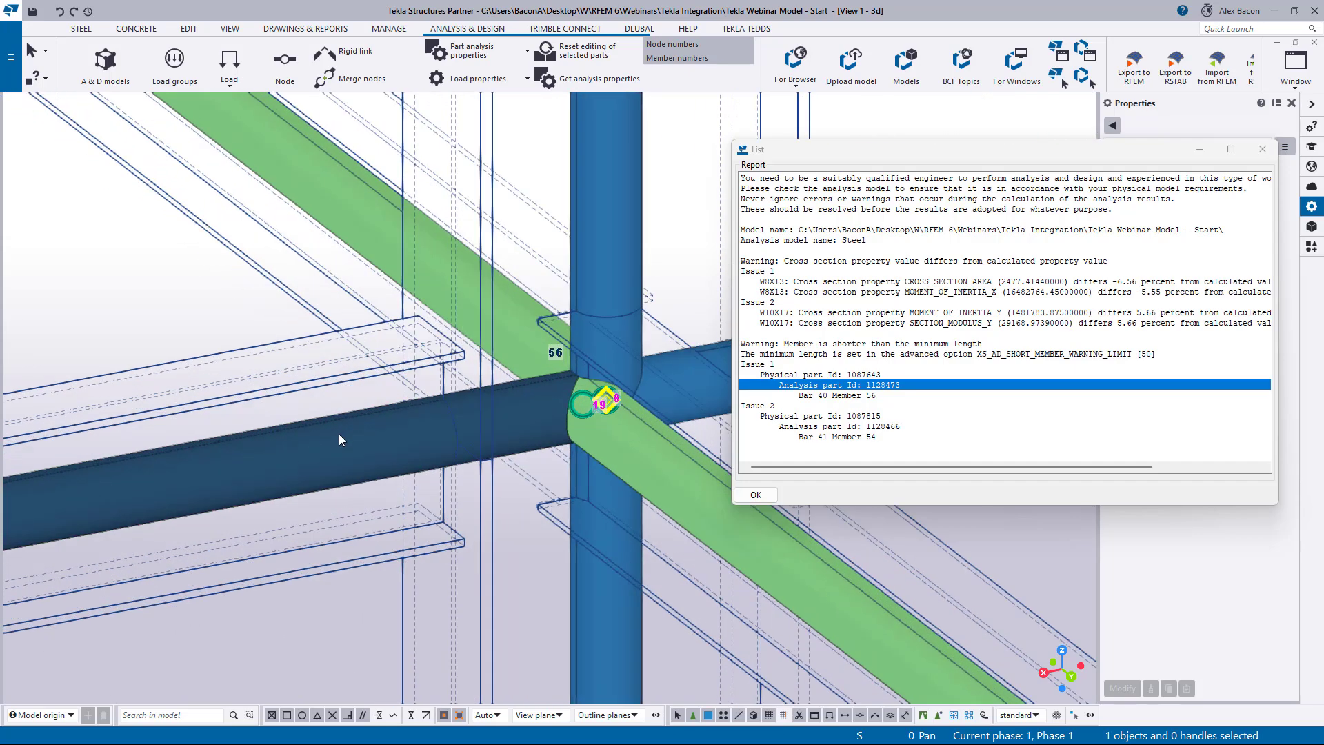
pyautogui.moveTo(597, 403); pyautogui.dragTo(457, 433, button='middle')
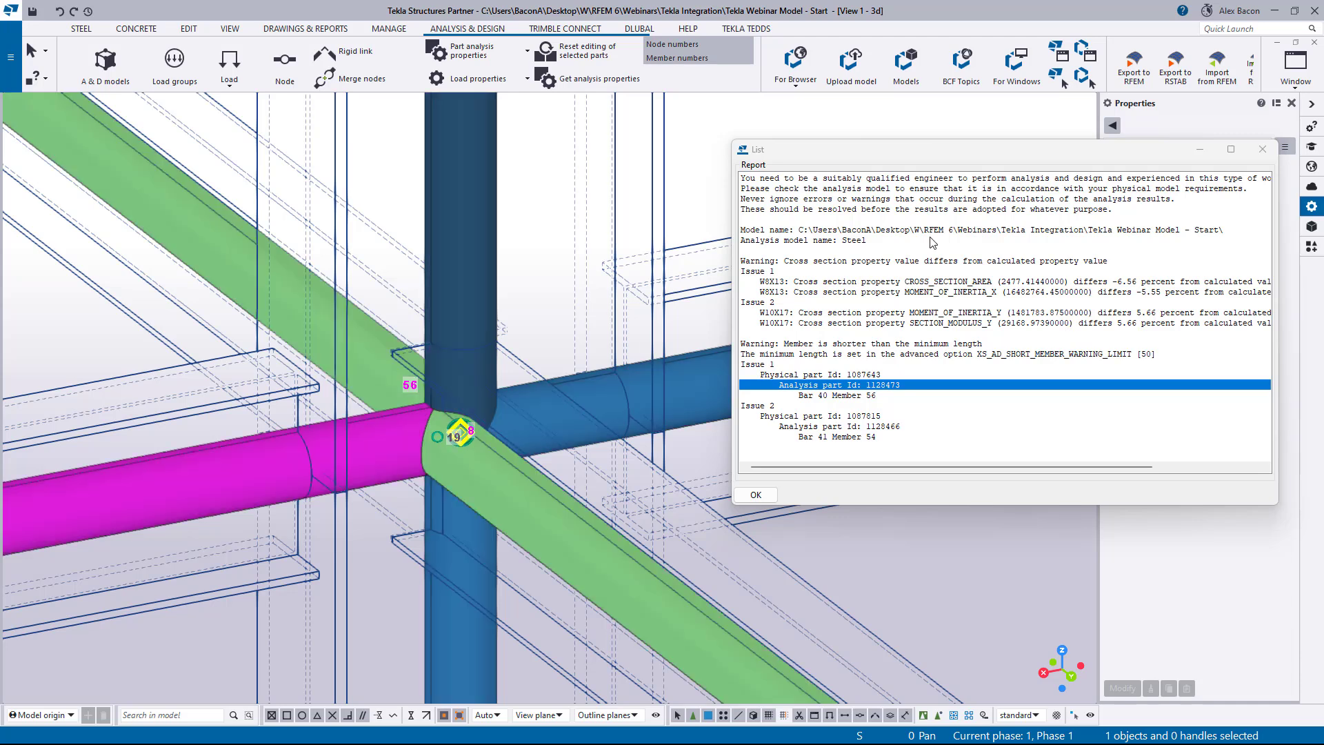
pyautogui.click(1261, 149)
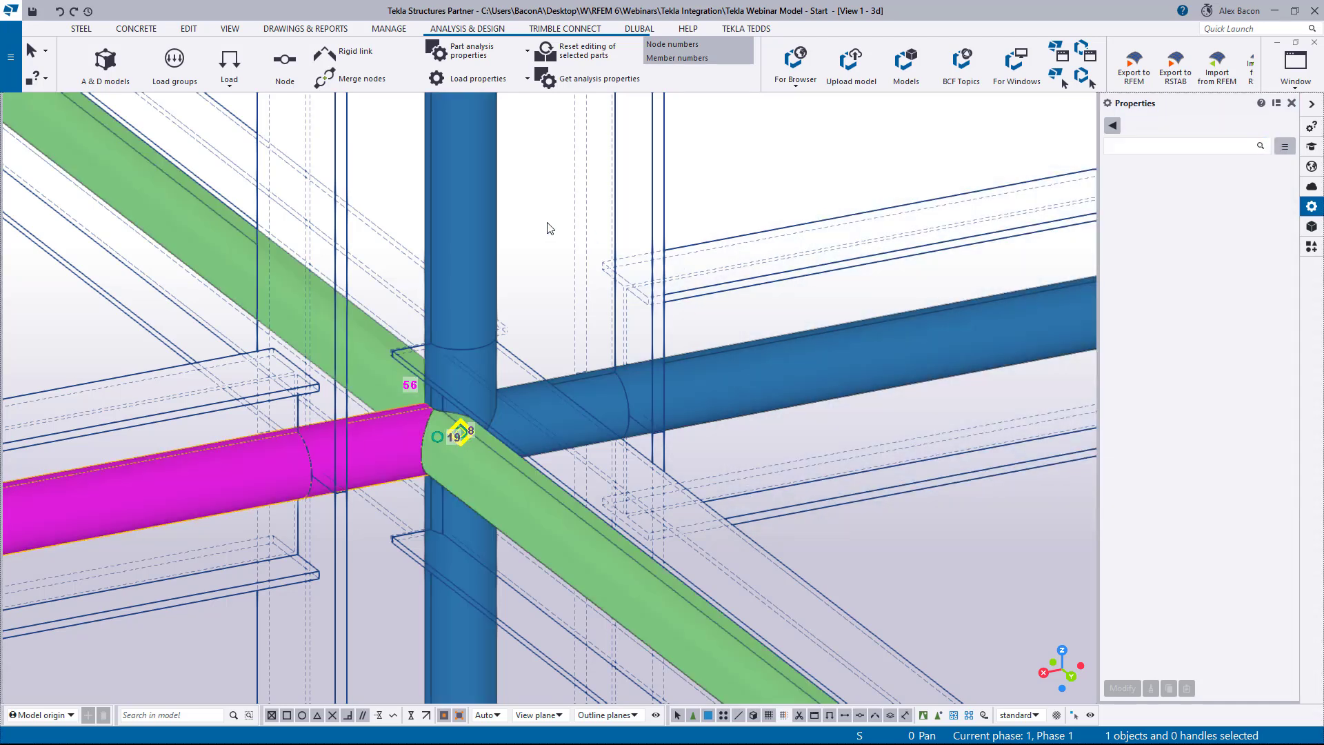
pyautogui.click(549, 229)
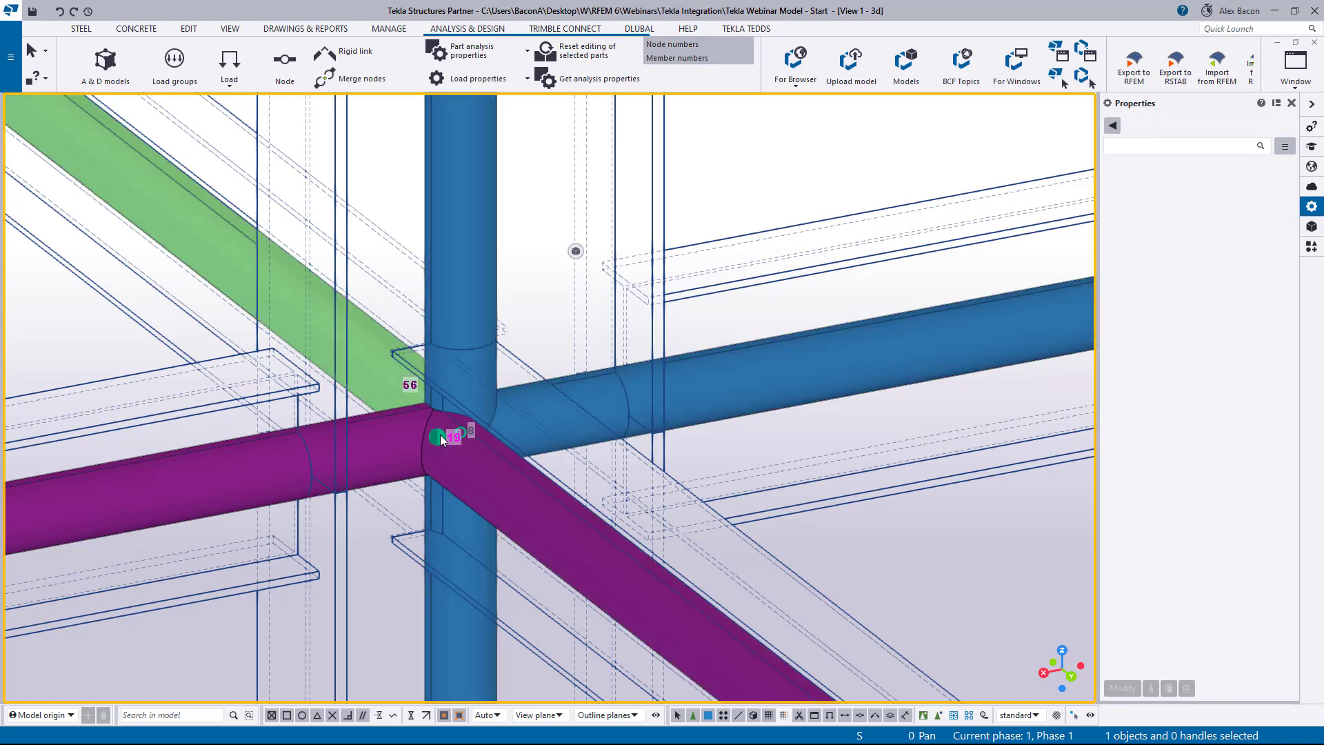
# Examine the closely spaced node pairs along the beam line at short members 56 and 54 and at nodes 16 and 17
pyautogui.scroll(-1, 440, 434)
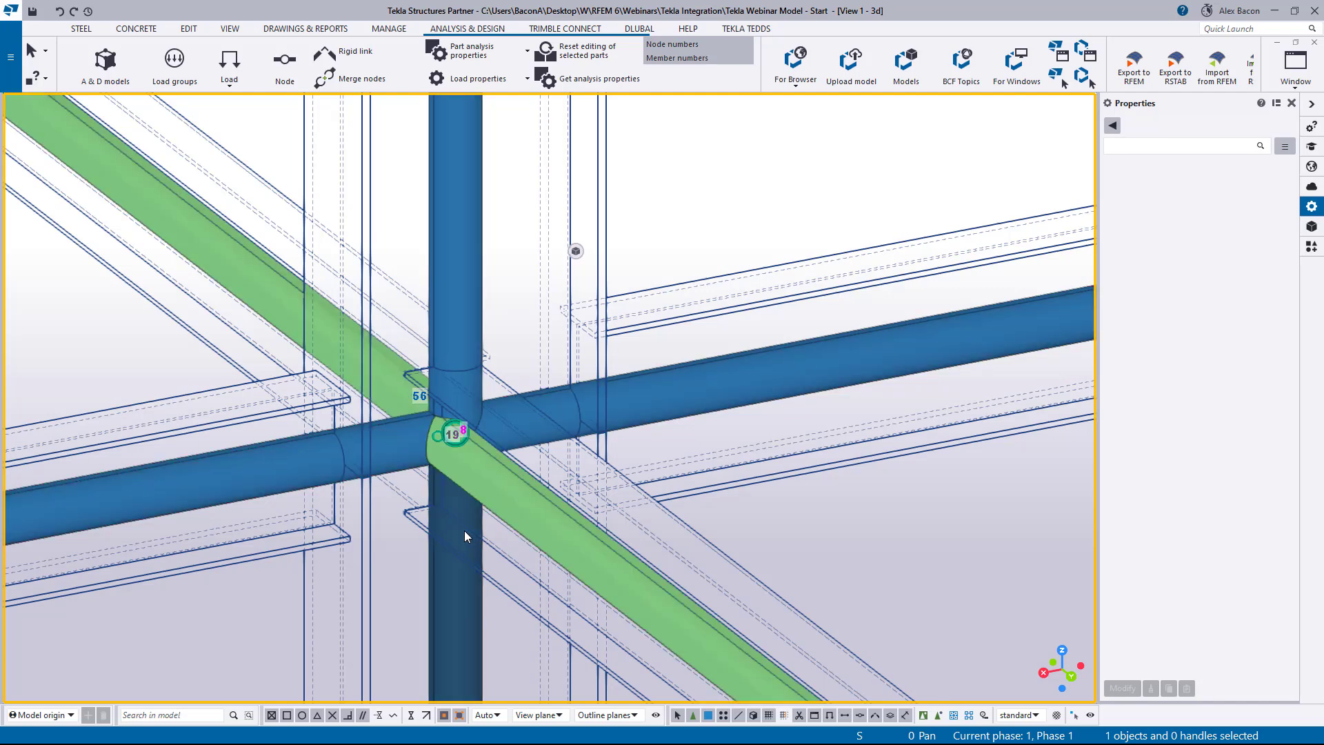
pyautogui.scroll(-10, 465, 531)
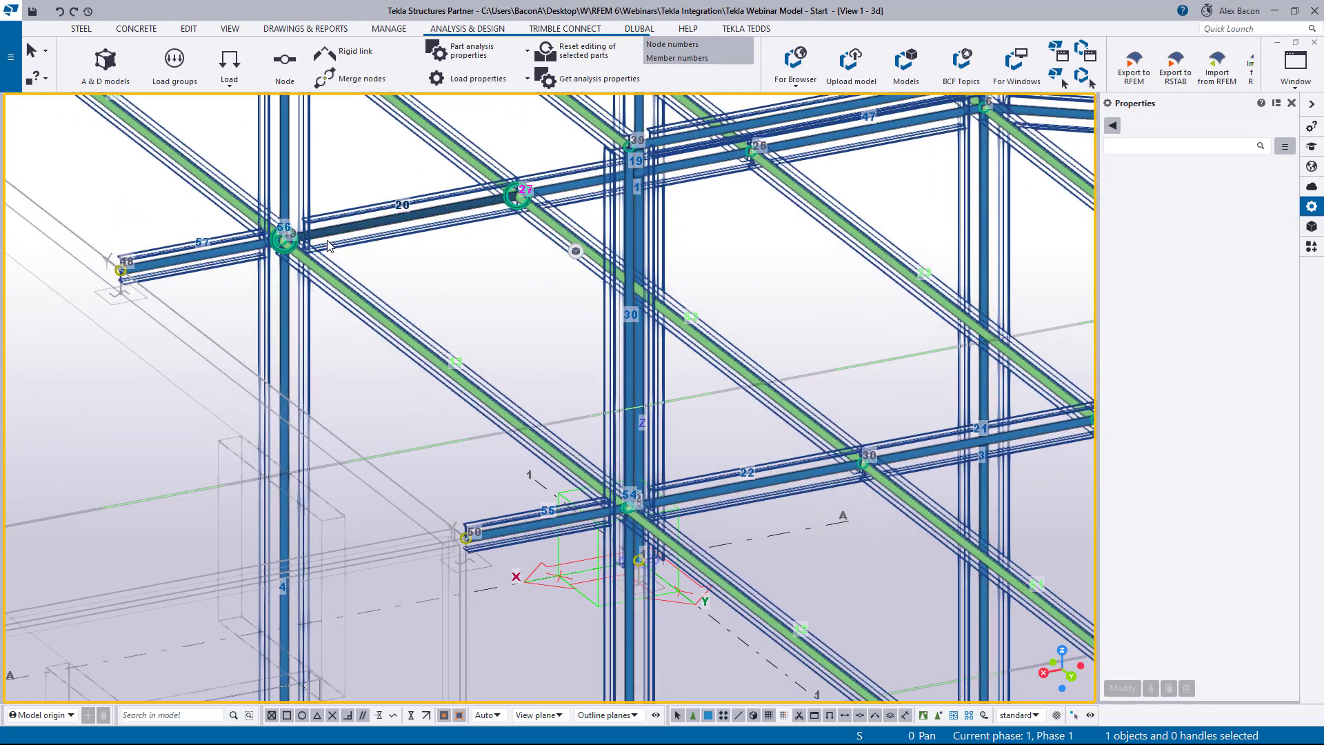
pyautogui.moveTo(511, 519); pyautogui.dragTo(333, 252, button='middle')
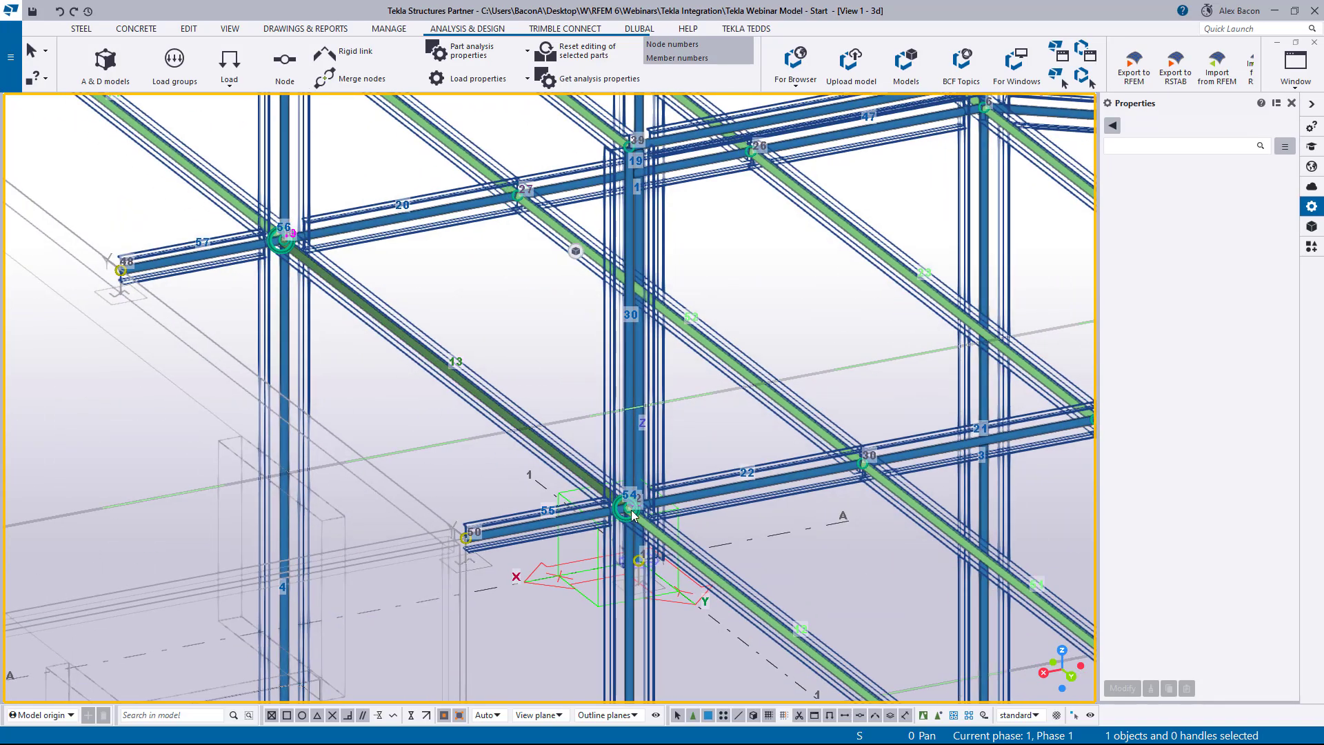
pyautogui.scroll(10, 632, 514)
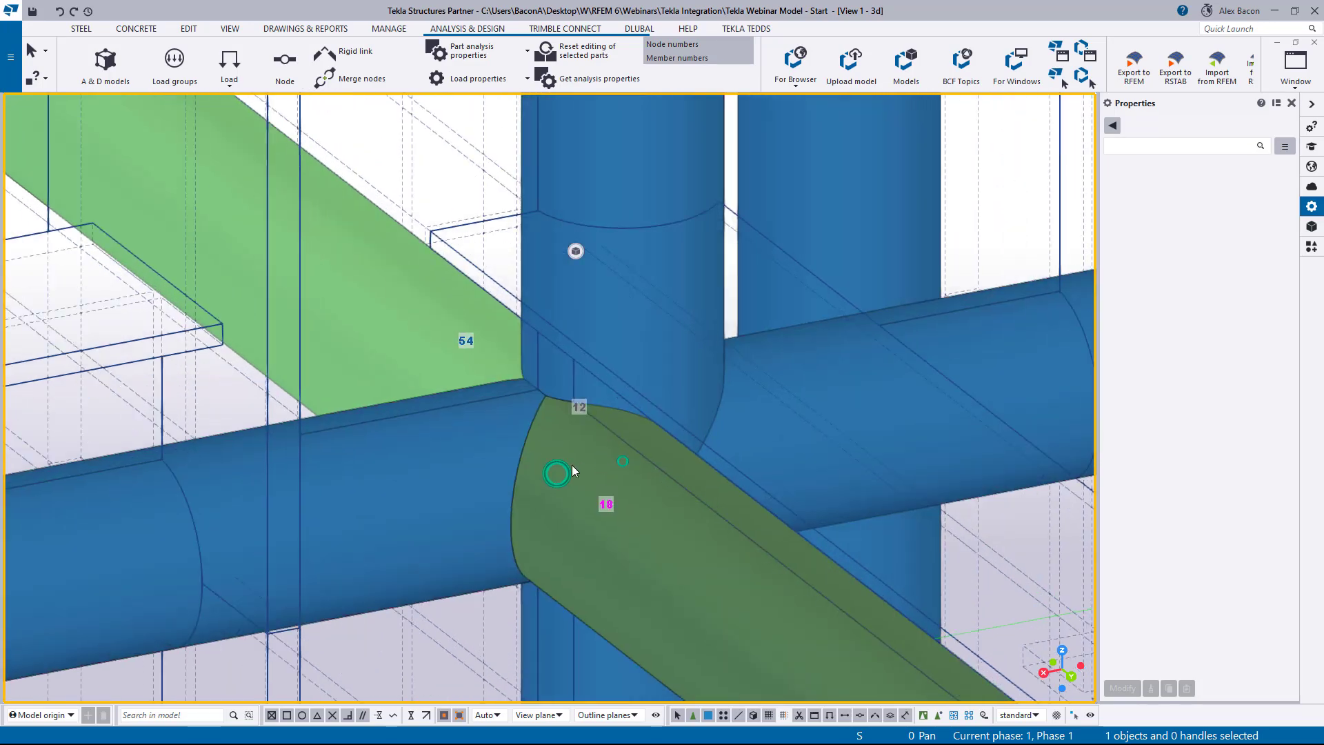
pyautogui.scroll(-10, 573, 469)
pyautogui.scroll(3, 342, 247)
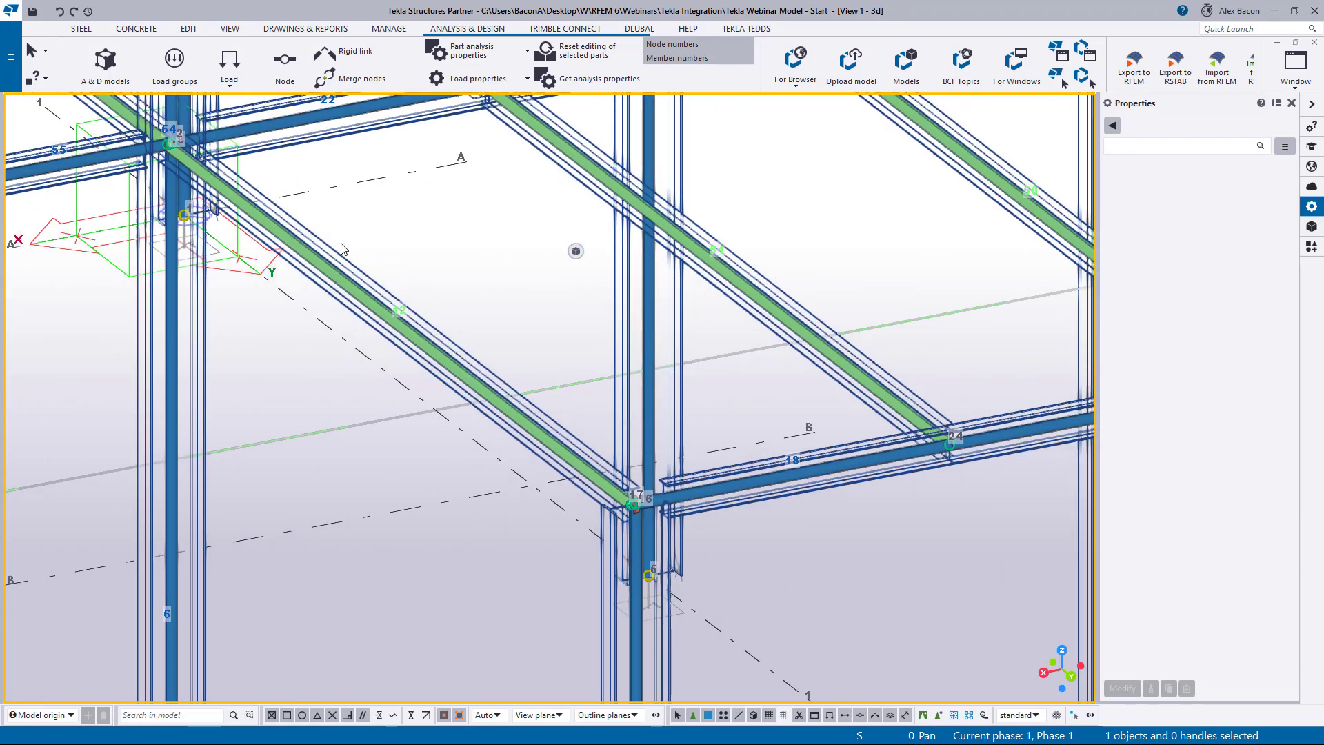
pyautogui.scroll(6, 633, 509)
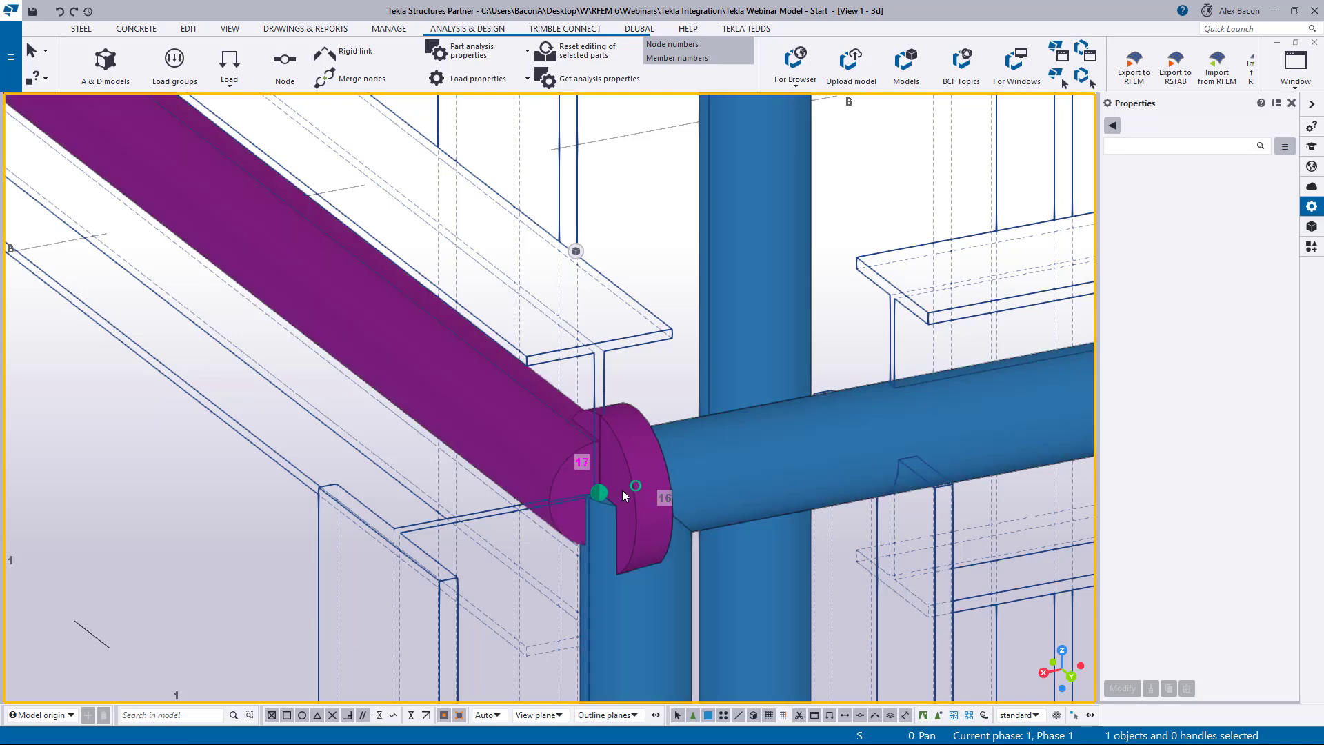
pyautogui.scroll(-5, 610, 485)
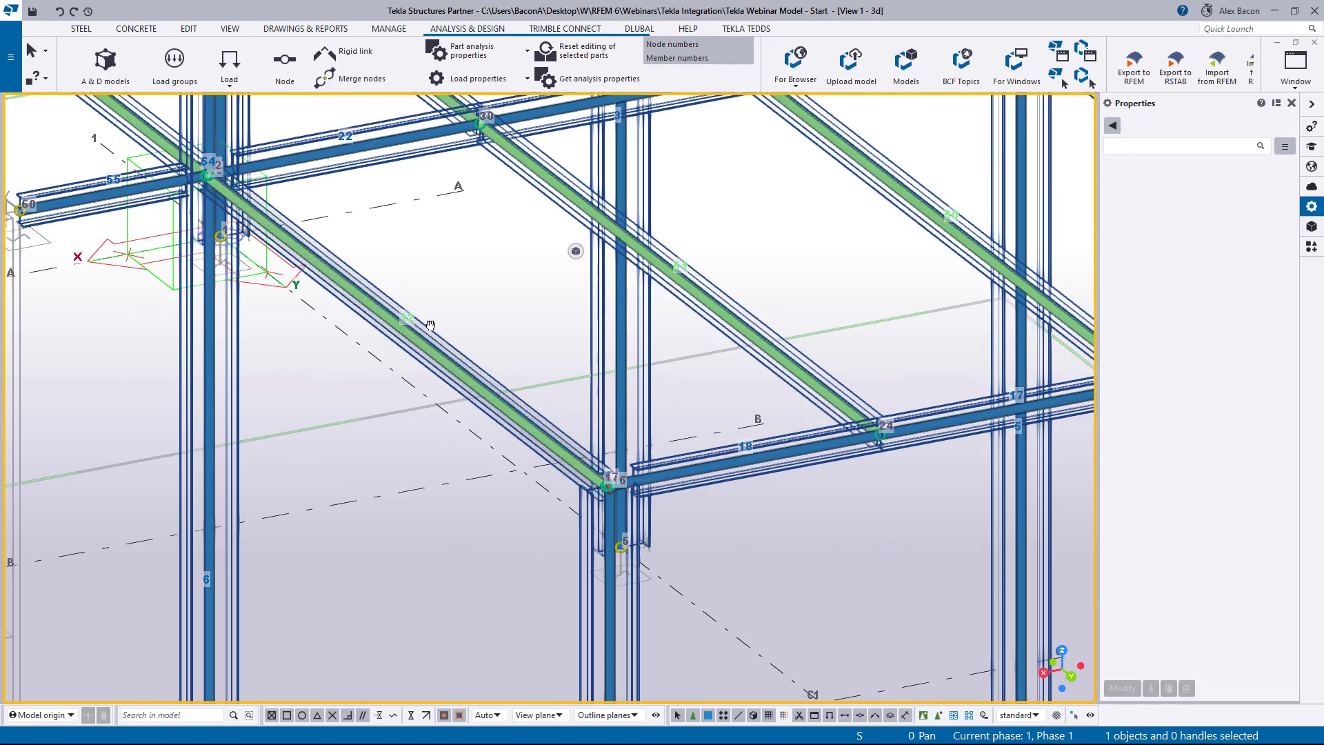
# Merge node 18 into node 12 at short member 54, setting keep axis to No
pyautogui.scroll(2, 673, 483)
pyautogui.scroll(5, 532, 379)
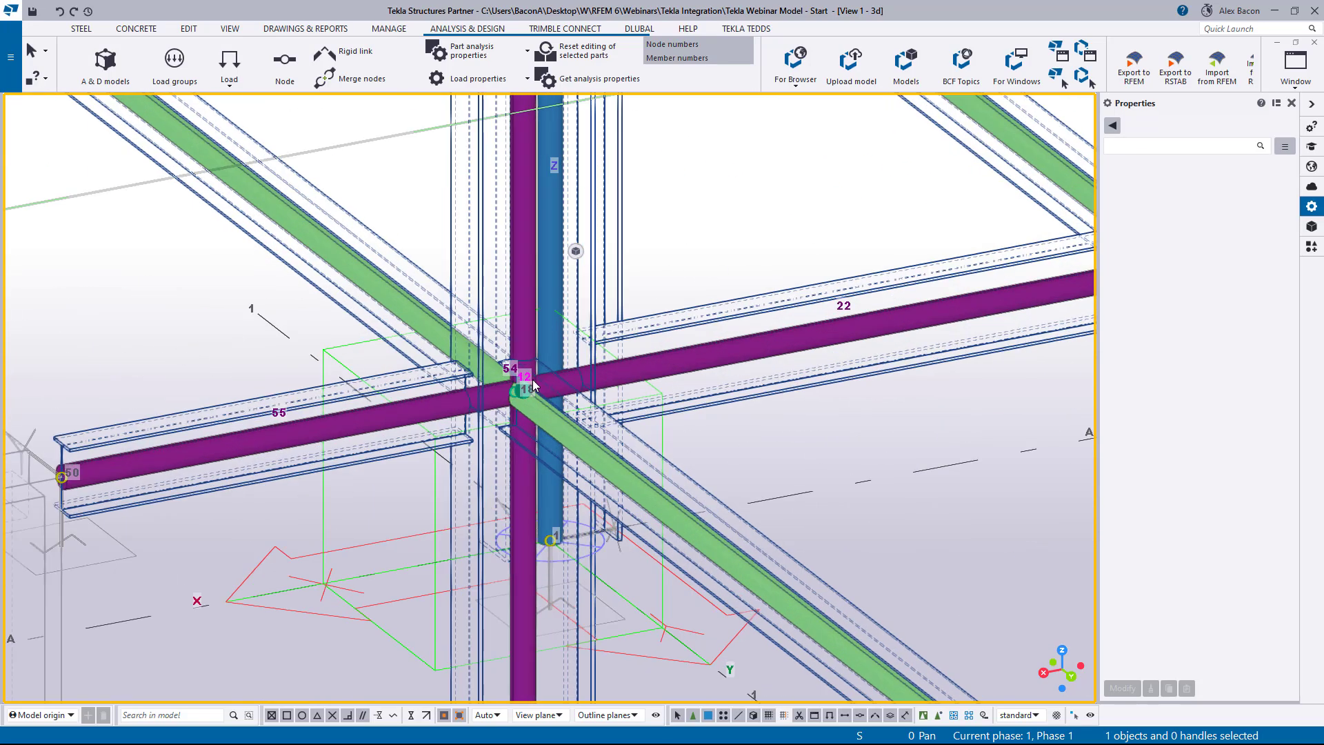
pyautogui.scroll(3, 532, 380)
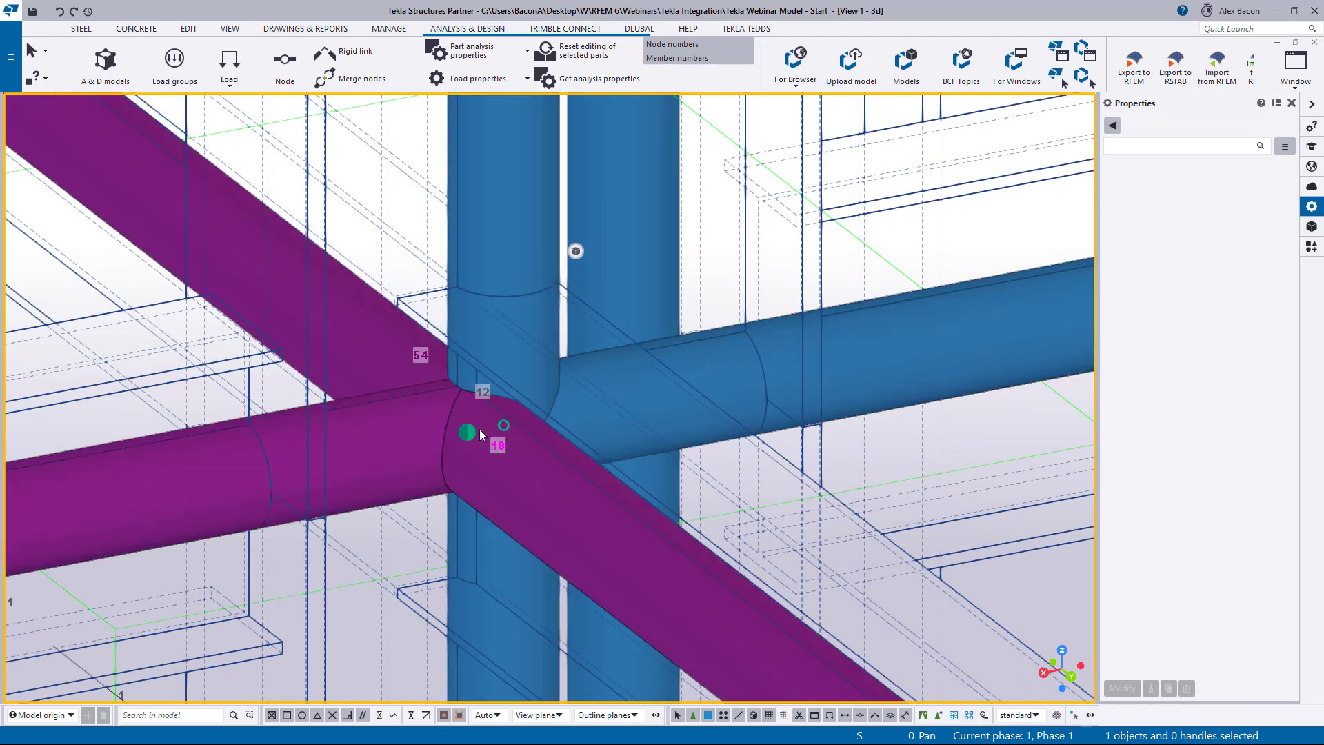
pyautogui.keyDown('shift'); pyautogui.click(504, 426); pyautogui.keyUp('shift')
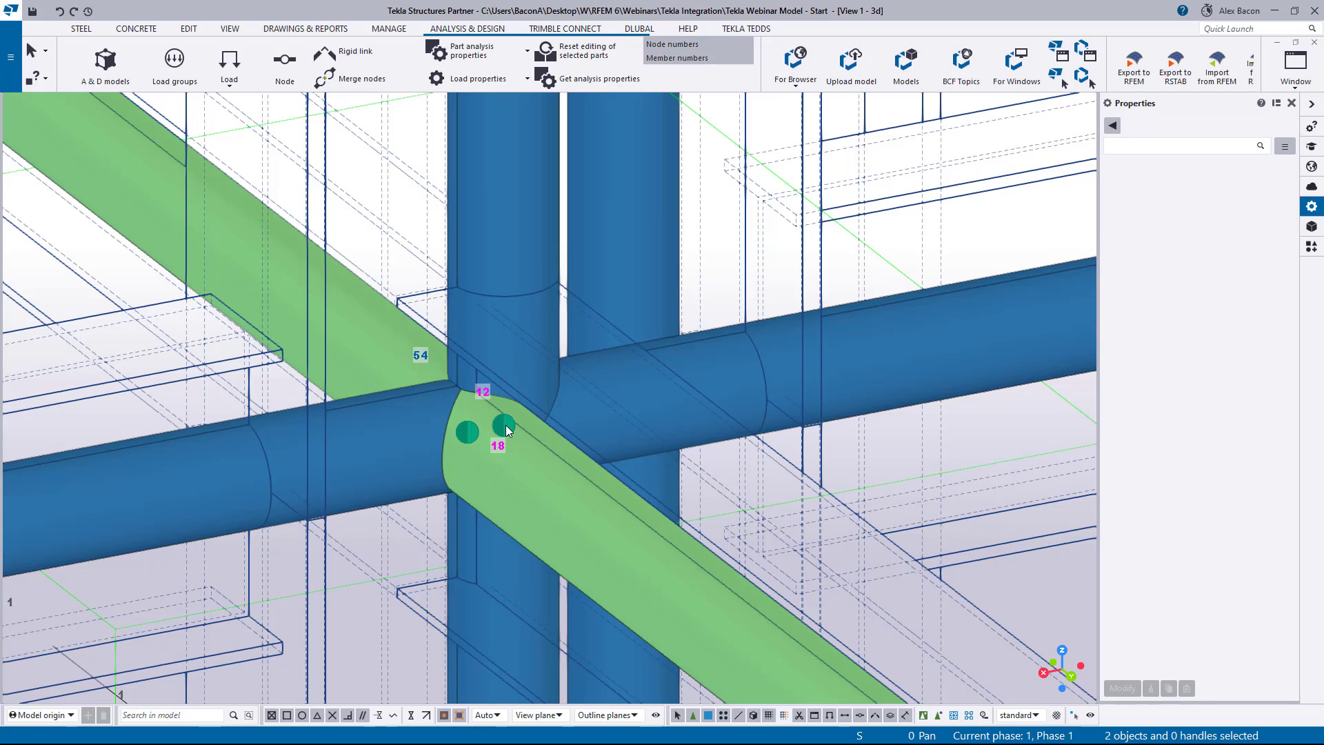
pyautogui.rightClick(506, 426)
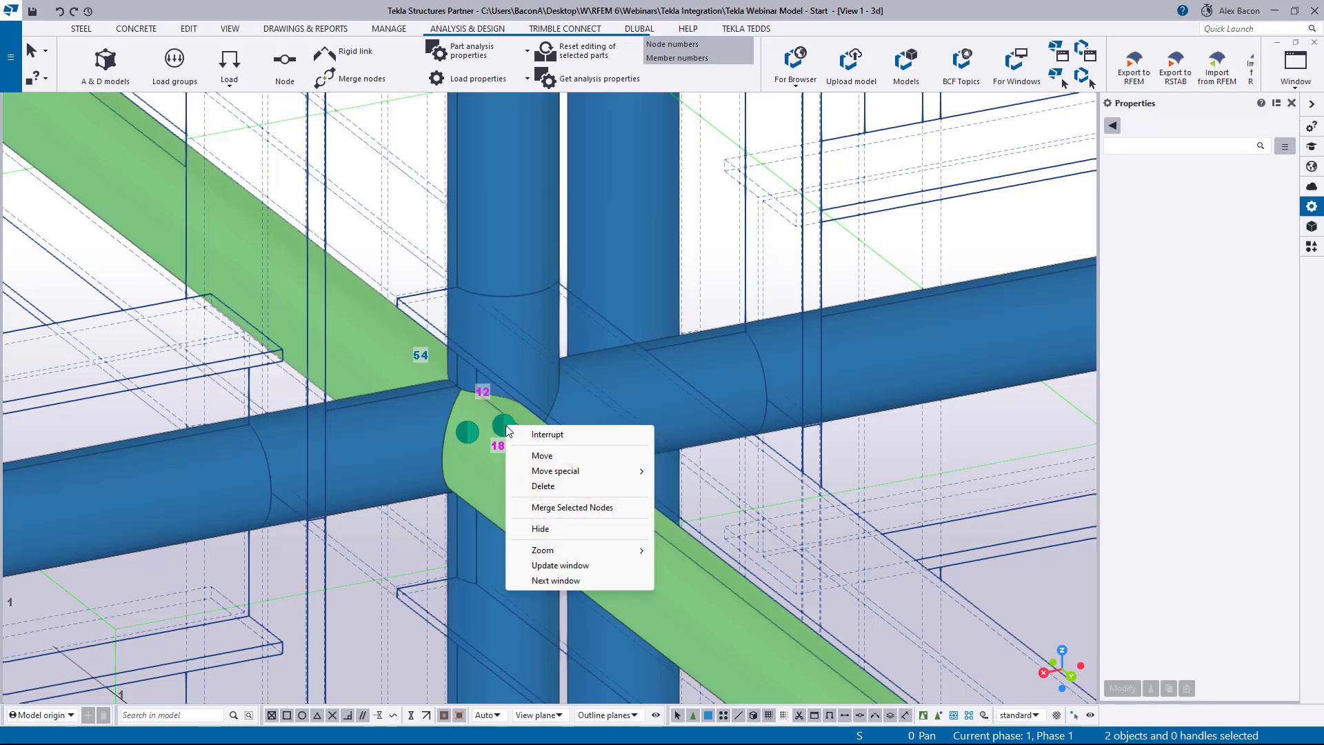
pyautogui.click(572, 507)
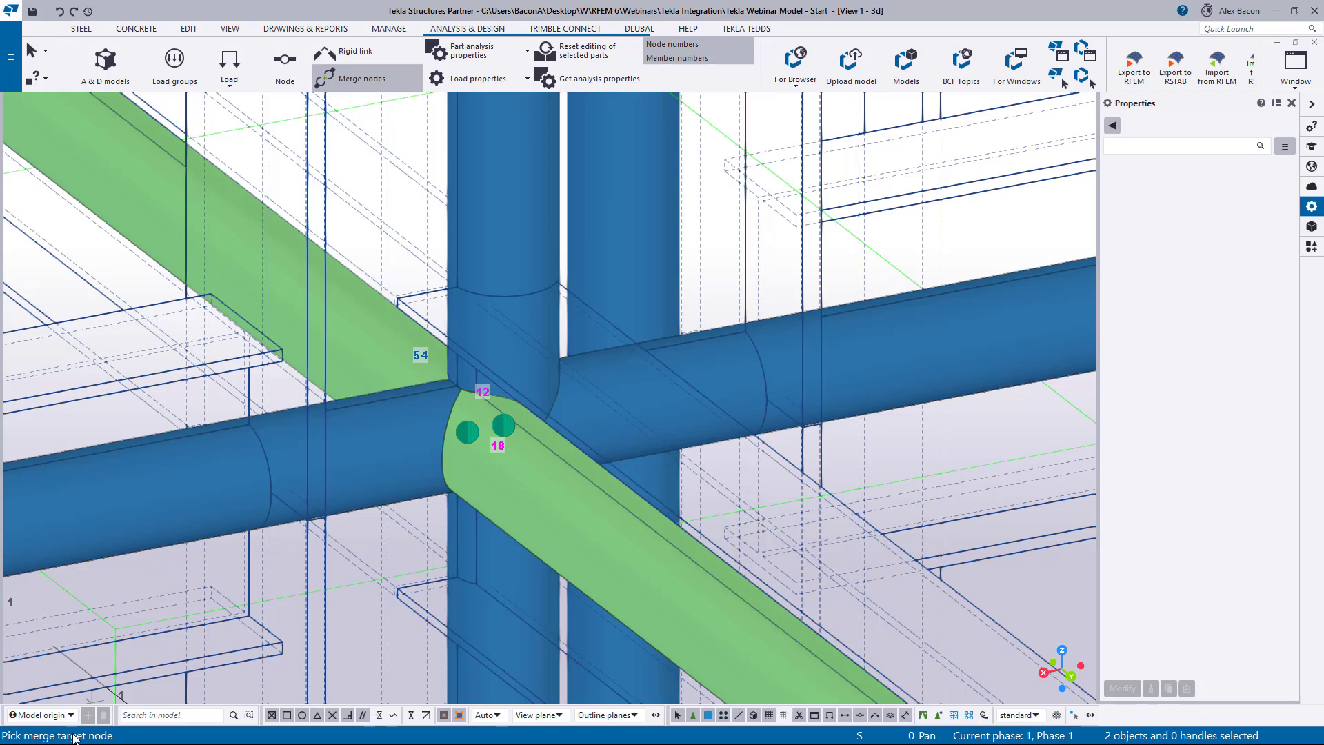
pyautogui.click(504, 426)
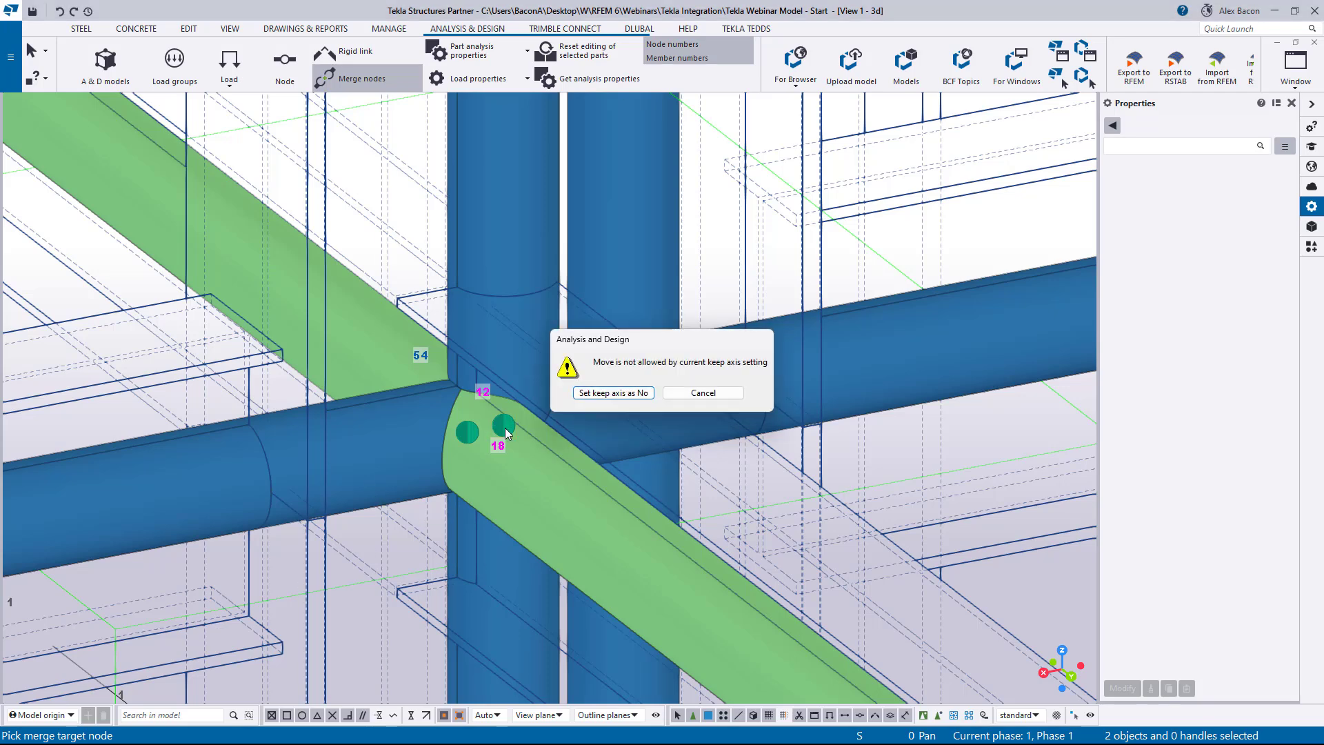
pyautogui.click(613, 393)
# Examine merged node 12 and the connections at nodes 16 and 8 at the far ends of beams 12 and 13
pyautogui.scroll(-5, 504, 423)
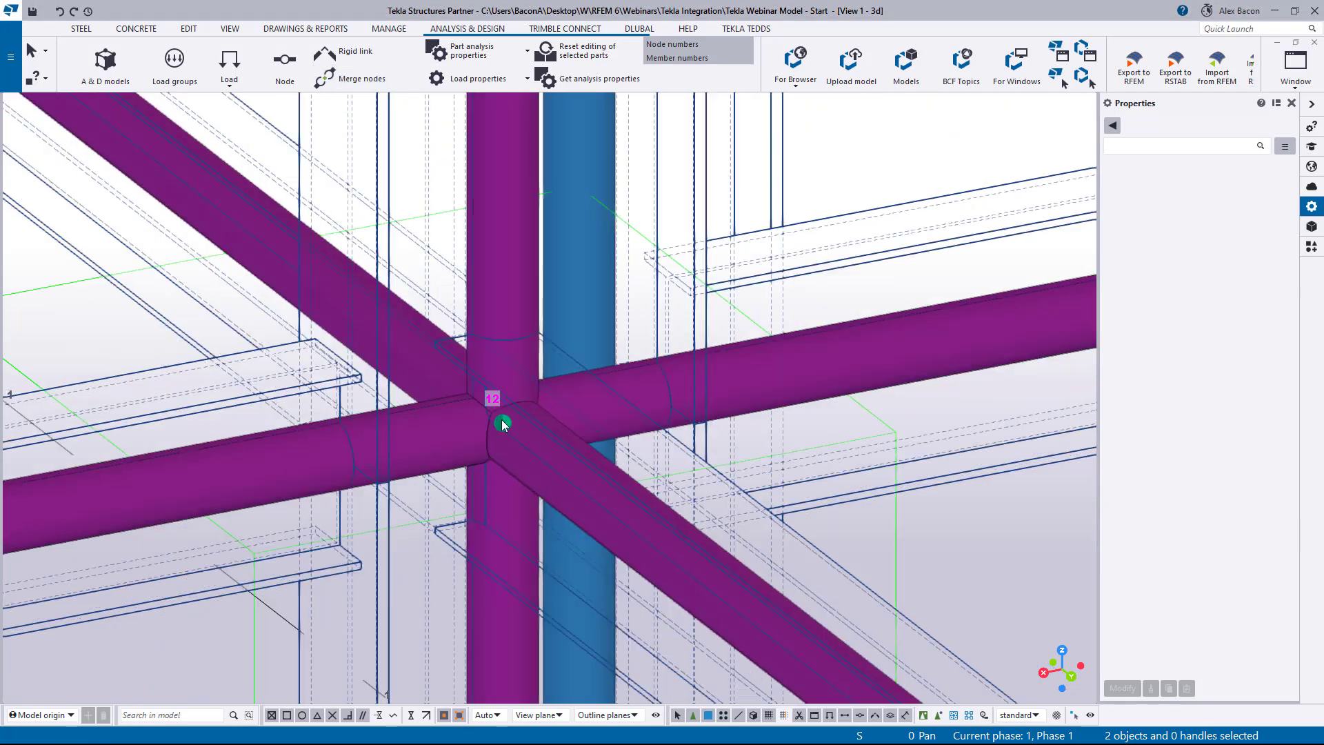
pyautogui.scroll(-2, 504, 426)
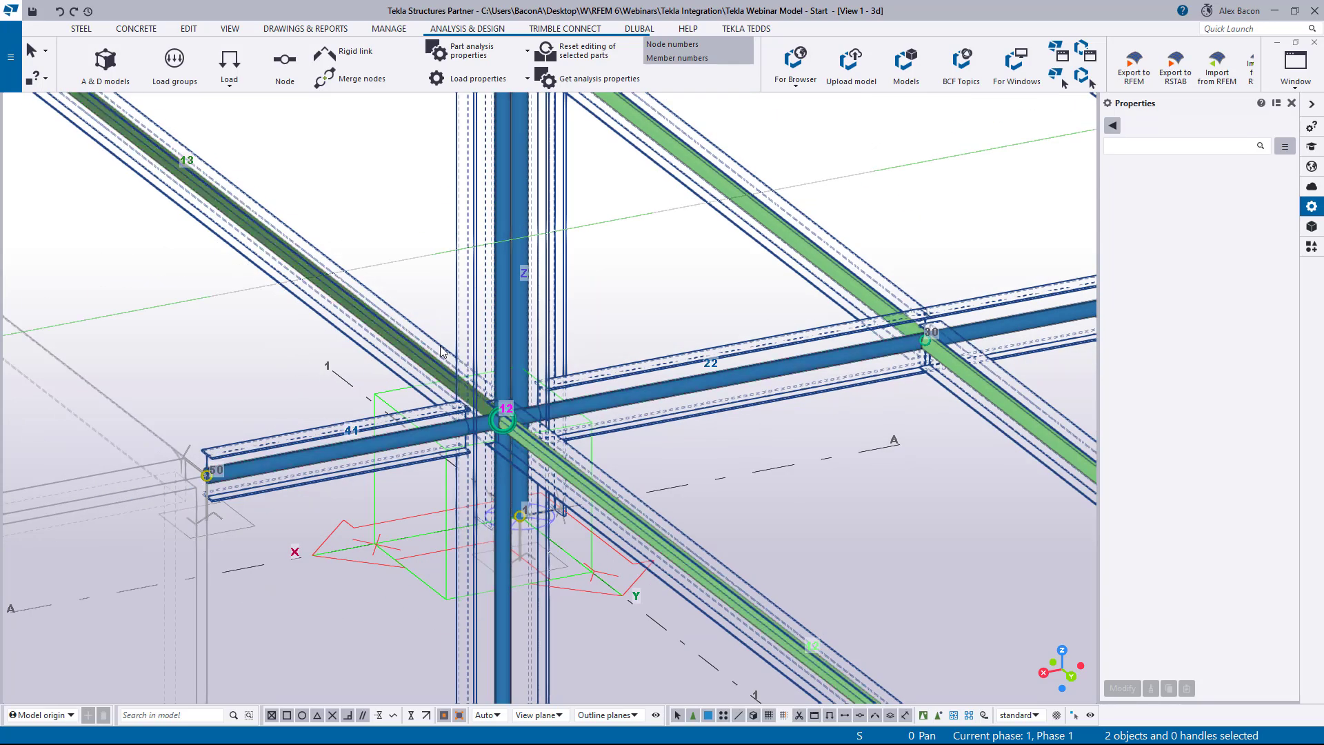
pyautogui.scroll(-3, 444, 388)
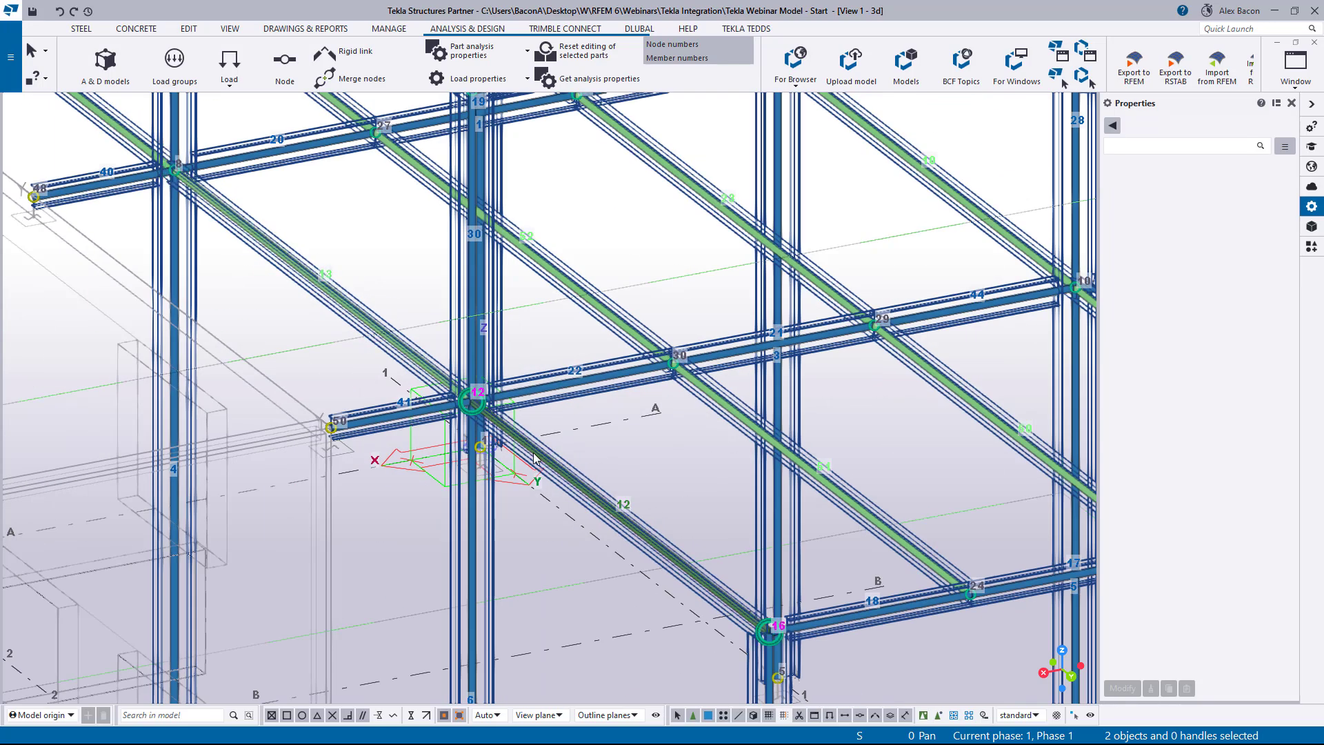
pyautogui.scroll(3, 495, 409)
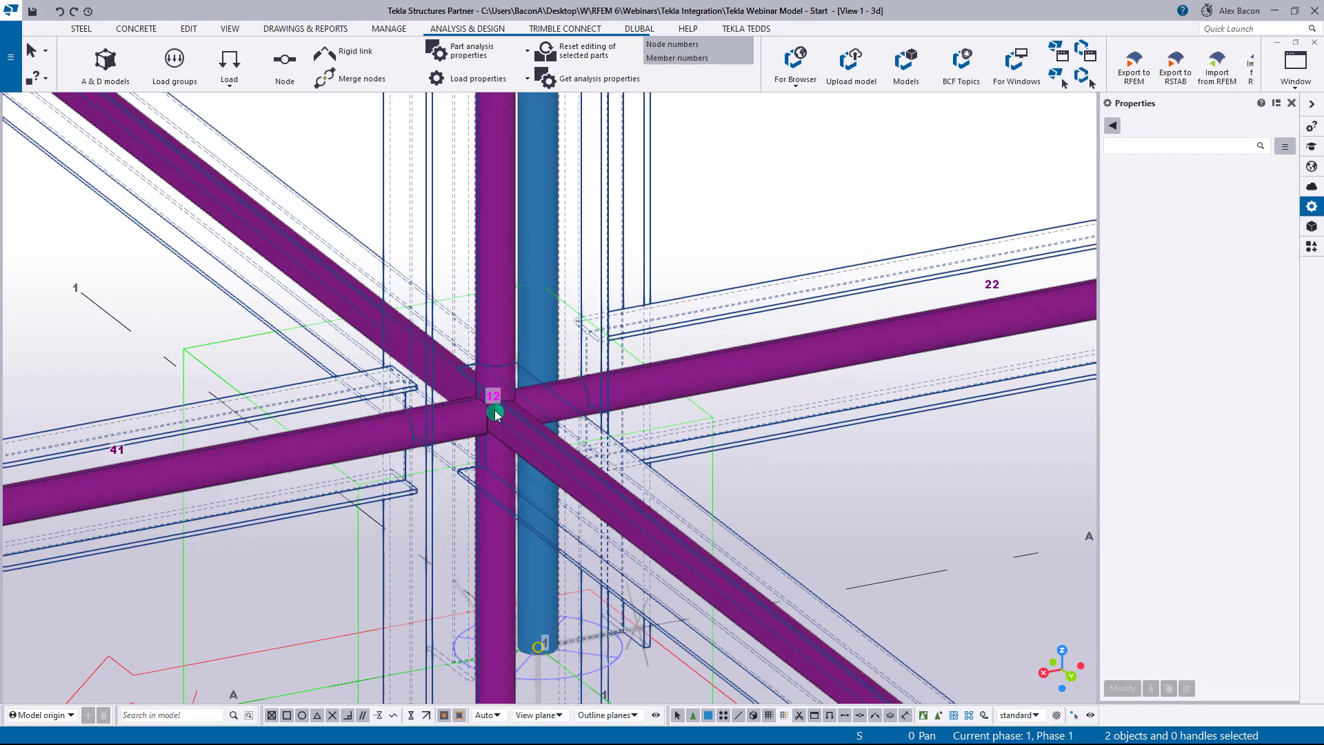
pyautogui.scroll(3, 496, 412)
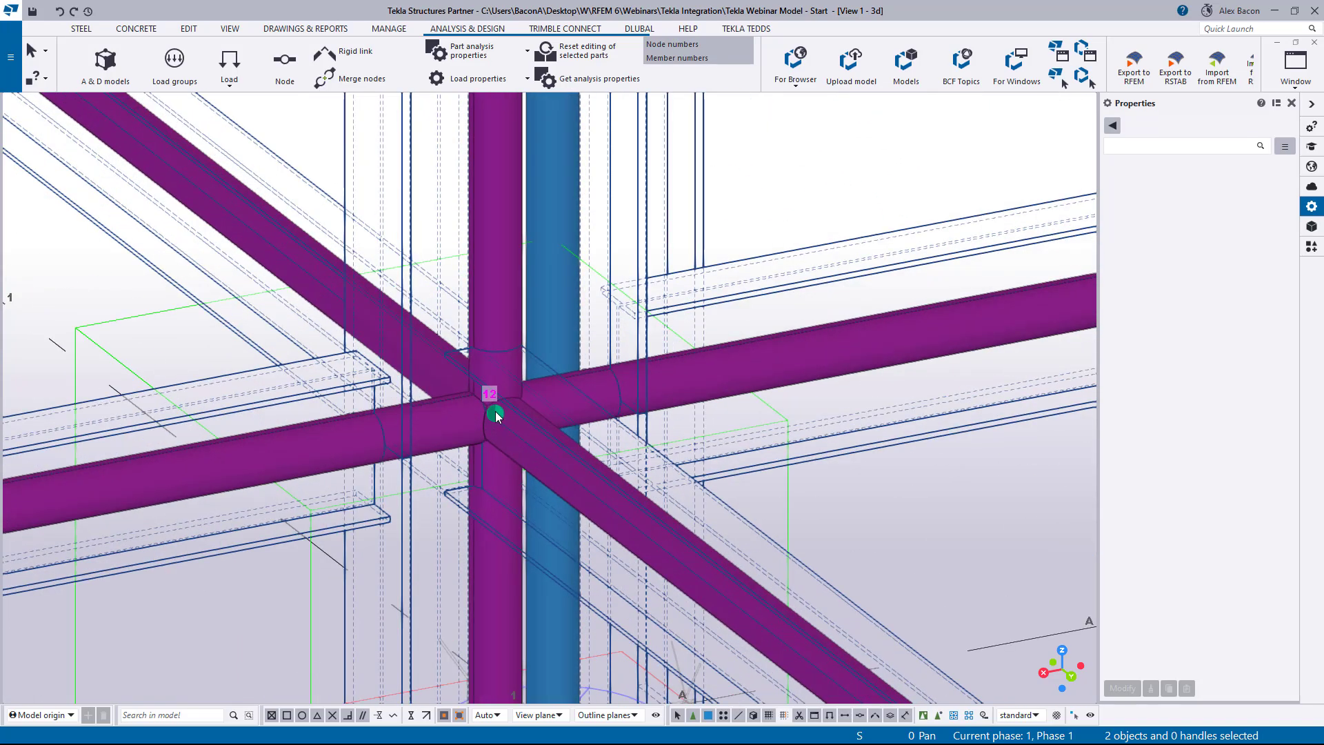
pyautogui.scroll(-3, 496, 414)
pyautogui.moveTo(478, 396); pyautogui.dragTo(545, 455, button='middle')
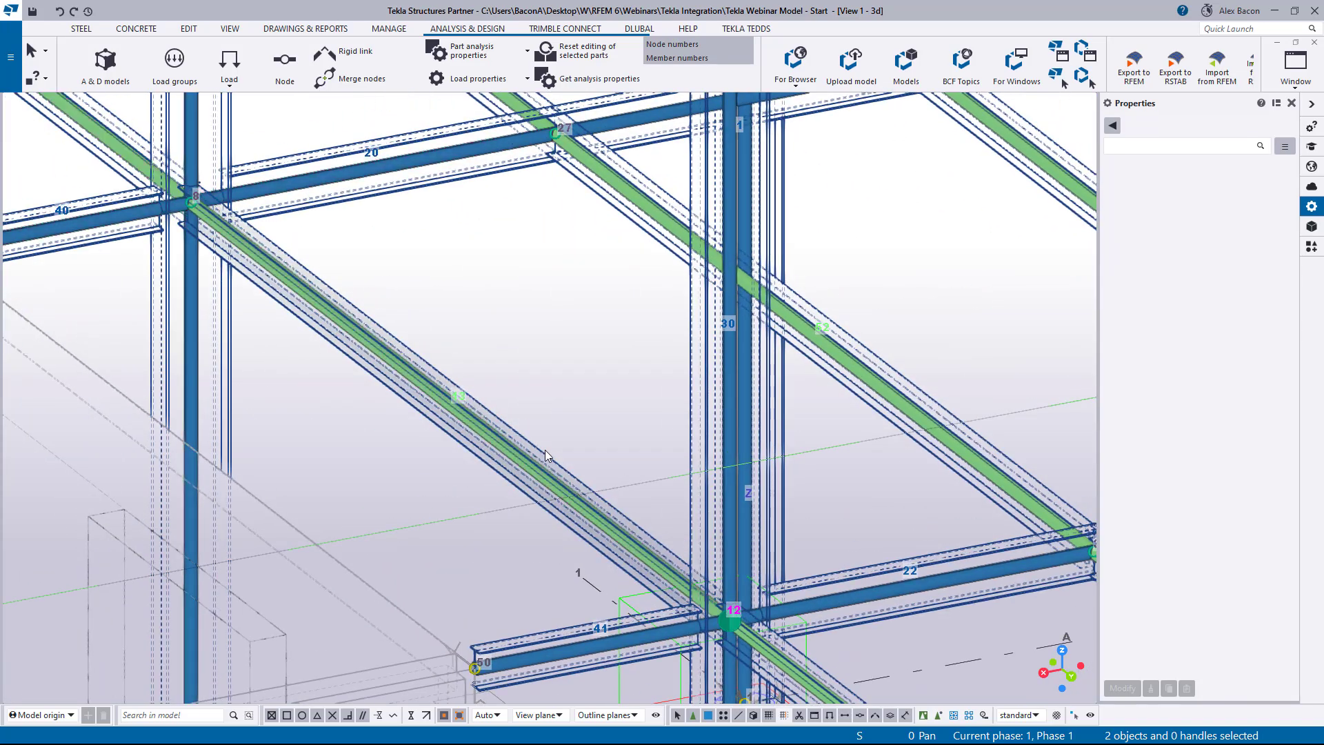
pyautogui.scroll(-3, 545, 456)
pyautogui.moveTo(324, 262); pyautogui.dragTo(559, 483, button='middle')
pyautogui.scroll(5, 559, 508)
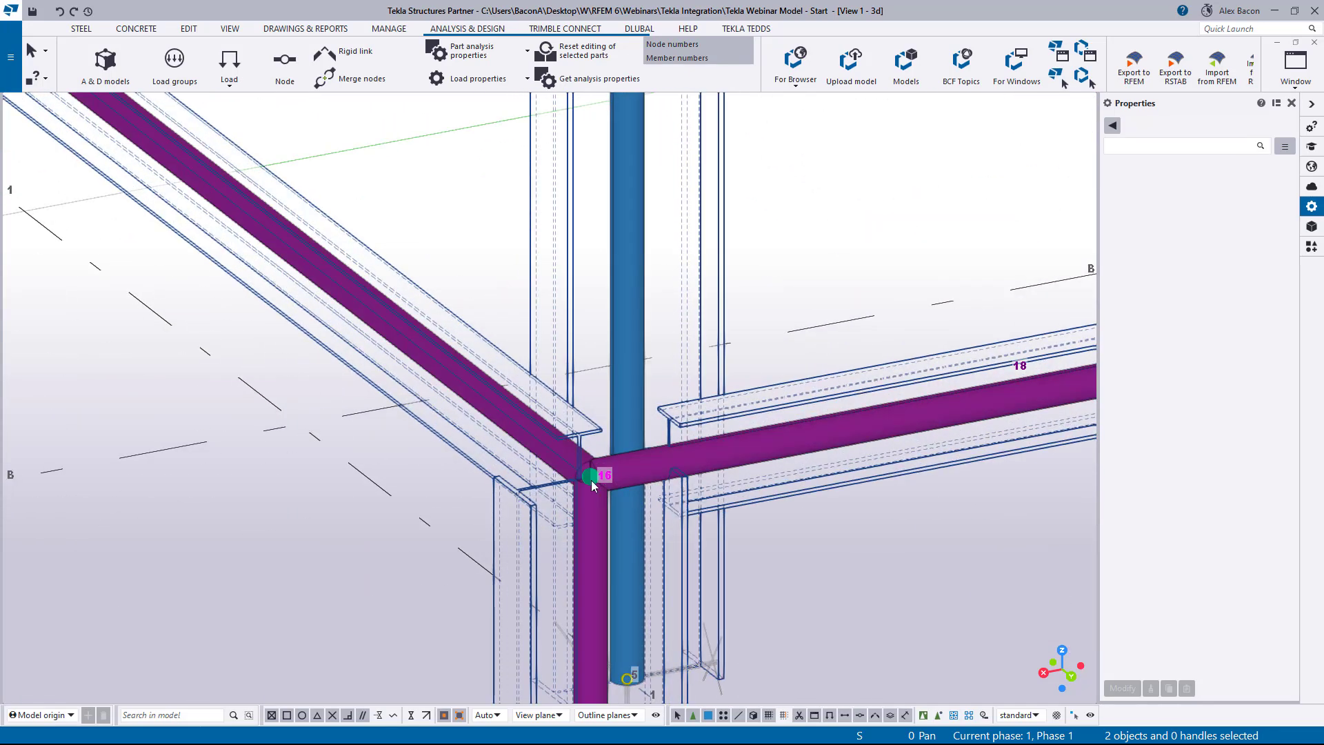
pyautogui.scroll(3, 590, 480)
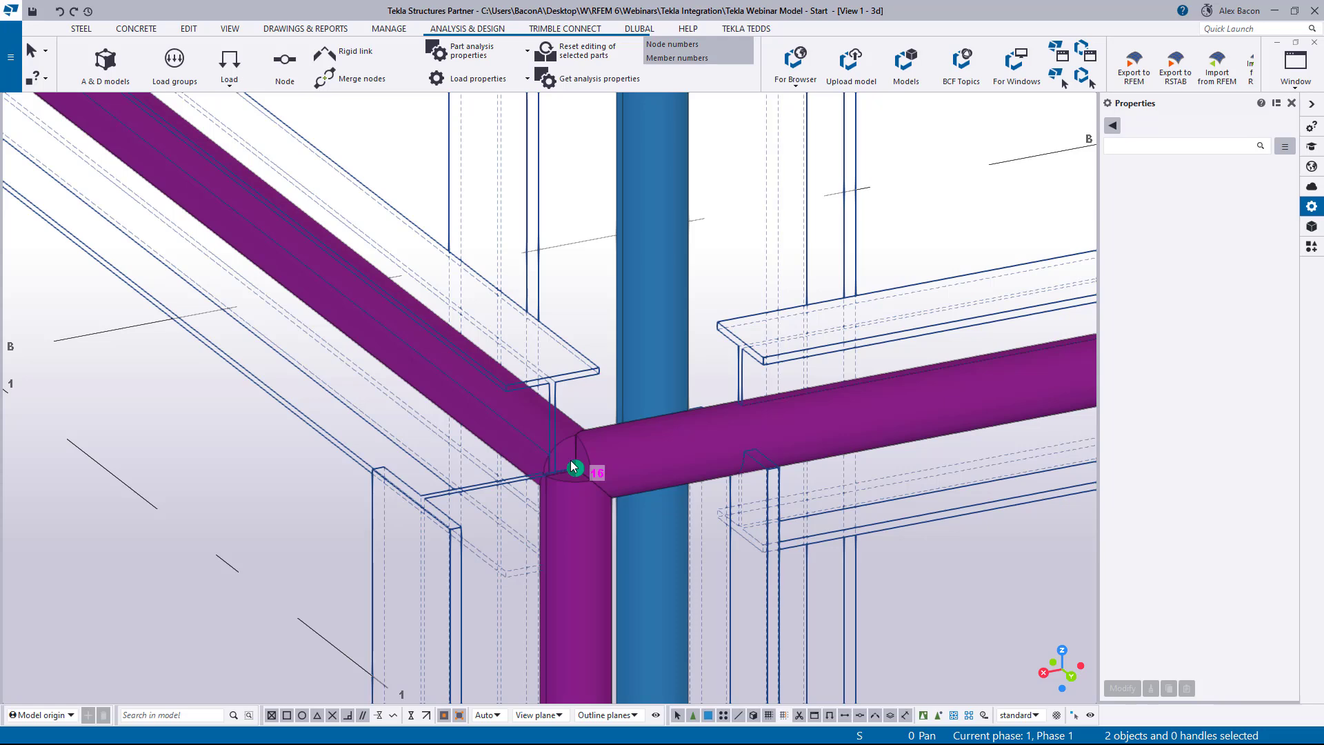
pyautogui.scroll(-6, 586, 466)
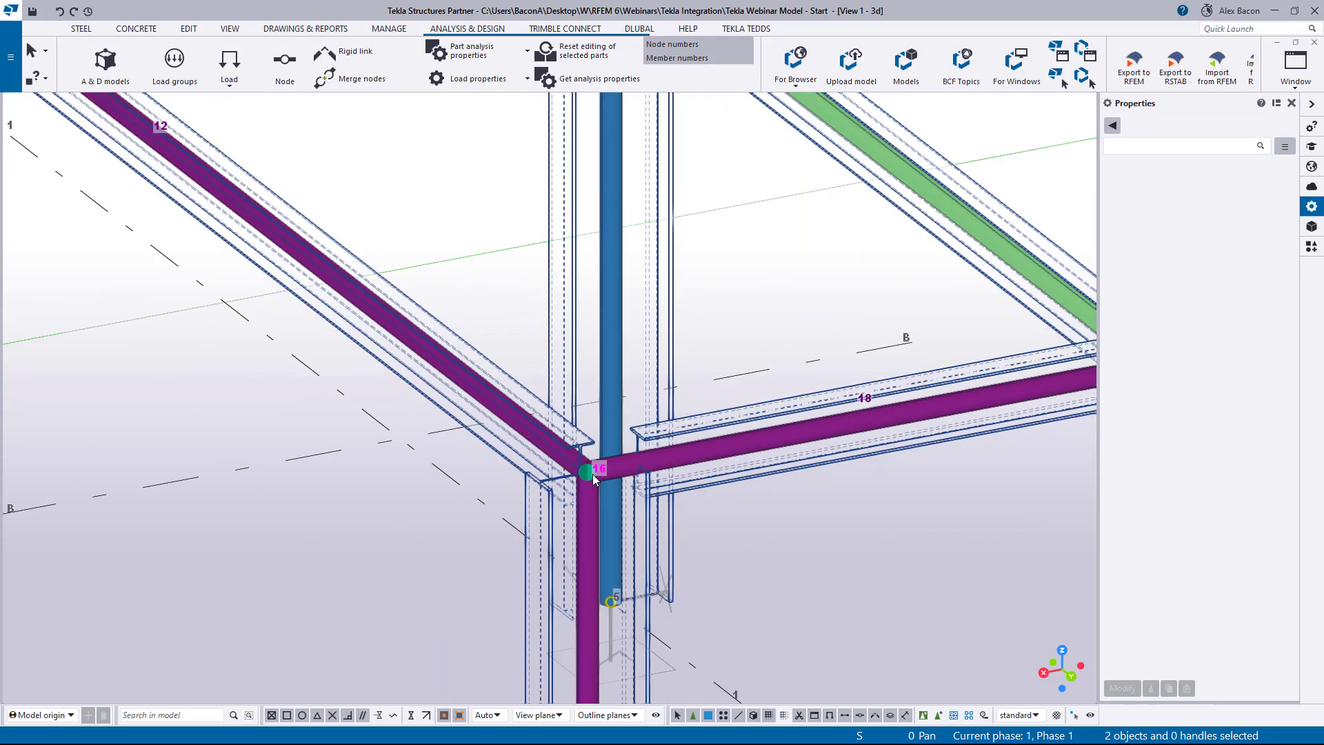
pyautogui.moveTo(360, 365); pyautogui.dragTo(536, 527, button='middle')
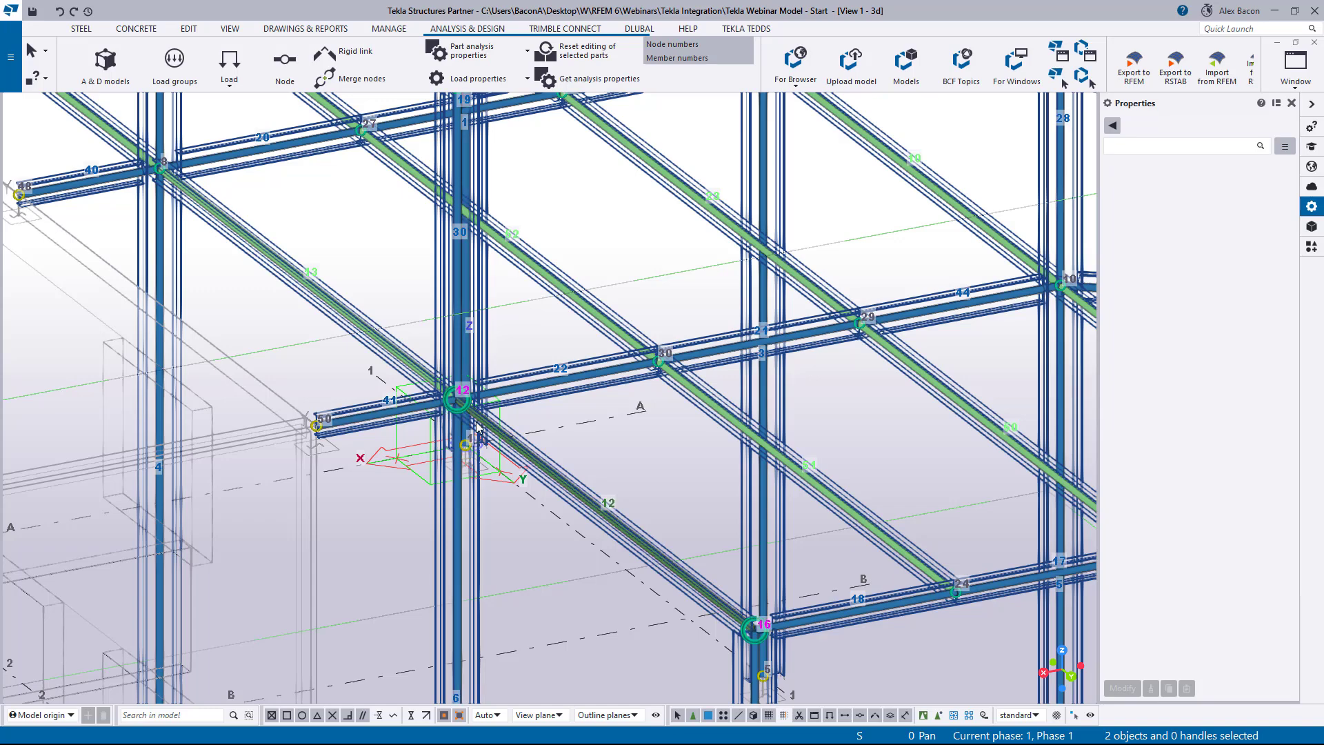
pyautogui.scroll(4, 492, 437)
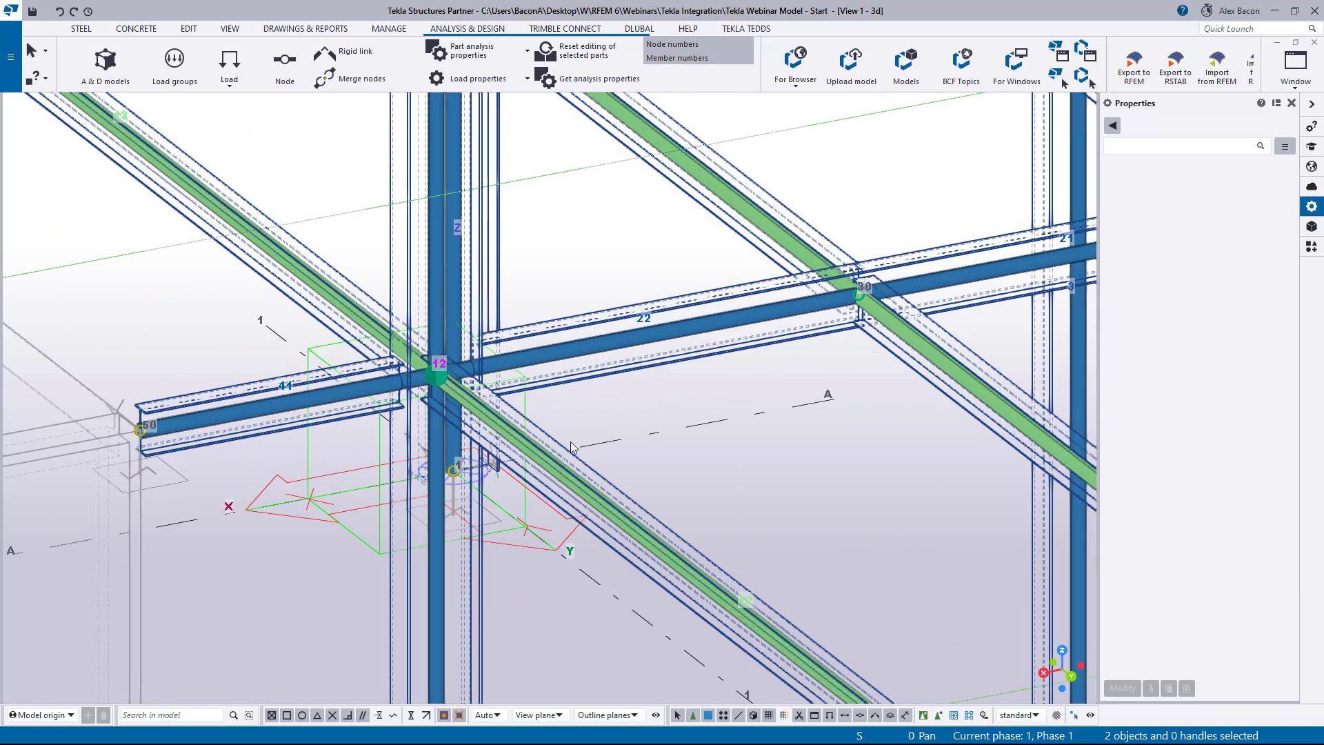
pyautogui.scroll(-2, 565, 470)
pyautogui.scroll(-1, 567, 470)
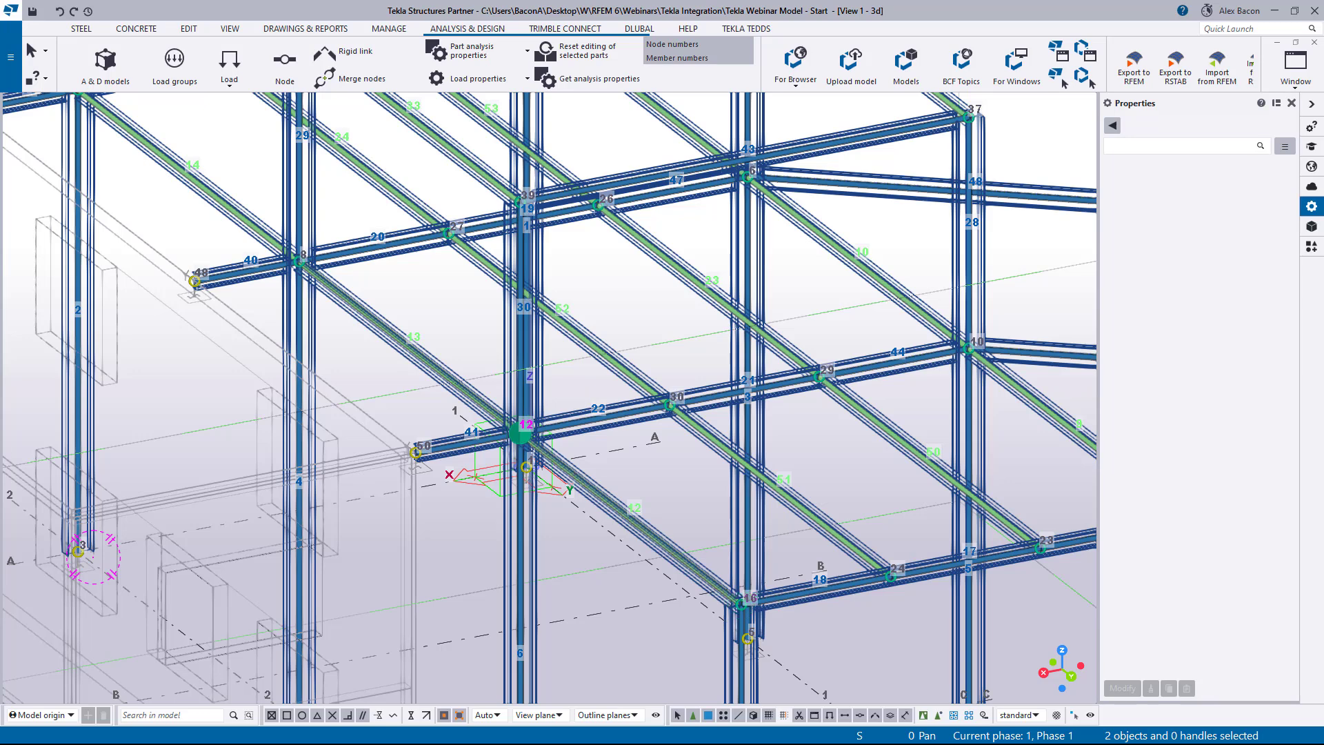
# Display the warnings of the Steel analysis model again, dismiss them and close the analysis models dialog
pyautogui.click(105, 65)
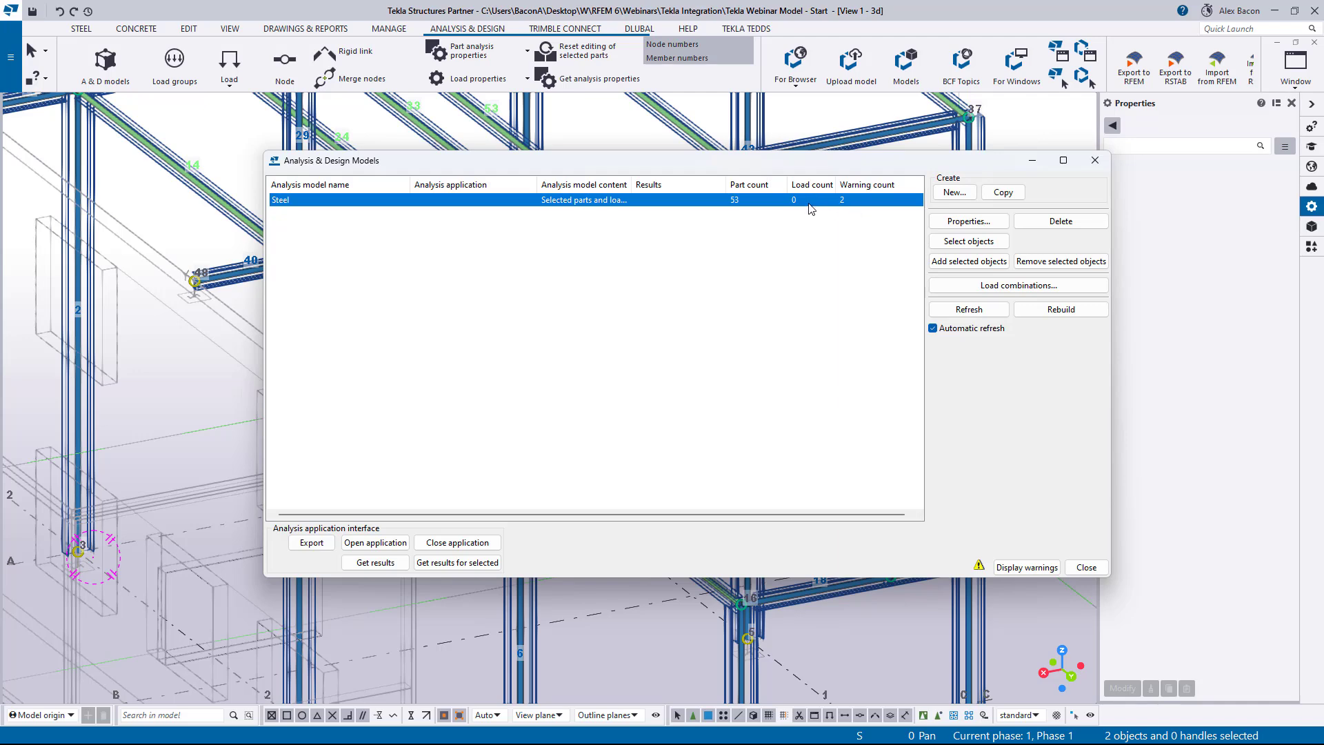
pyautogui.click(1041, 567)
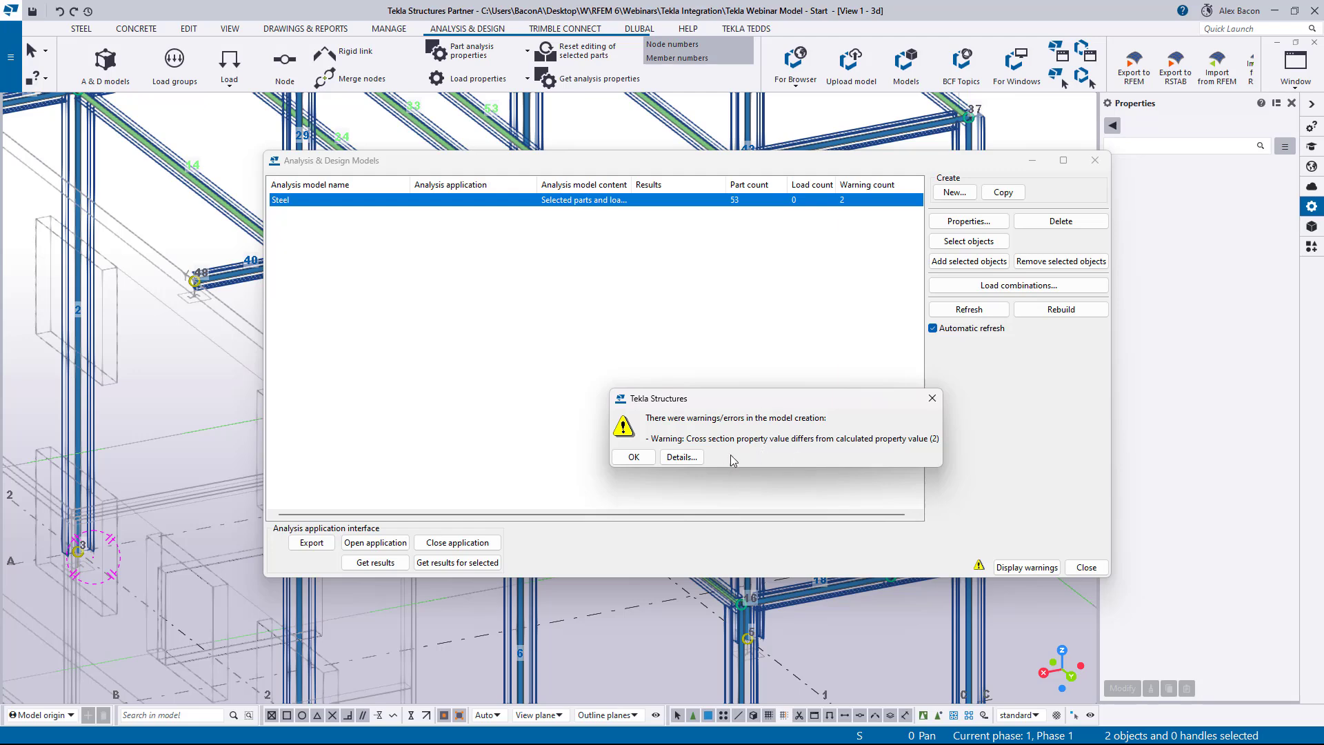
pyautogui.click(633, 458)
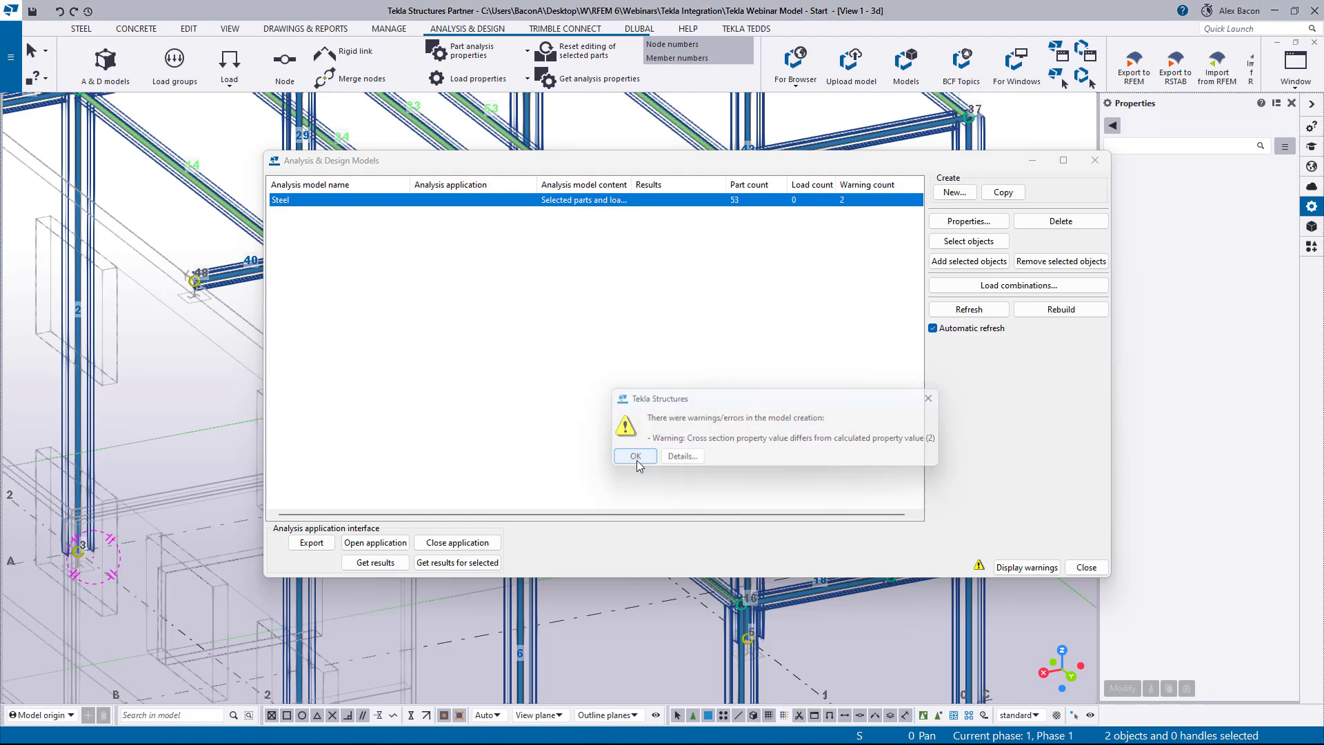
pyautogui.click(1094, 160)
# Redisplay the Steel analysis model over the whole structure and minimize the analysis models dialog
pyautogui.scroll(-6, 621, 356)
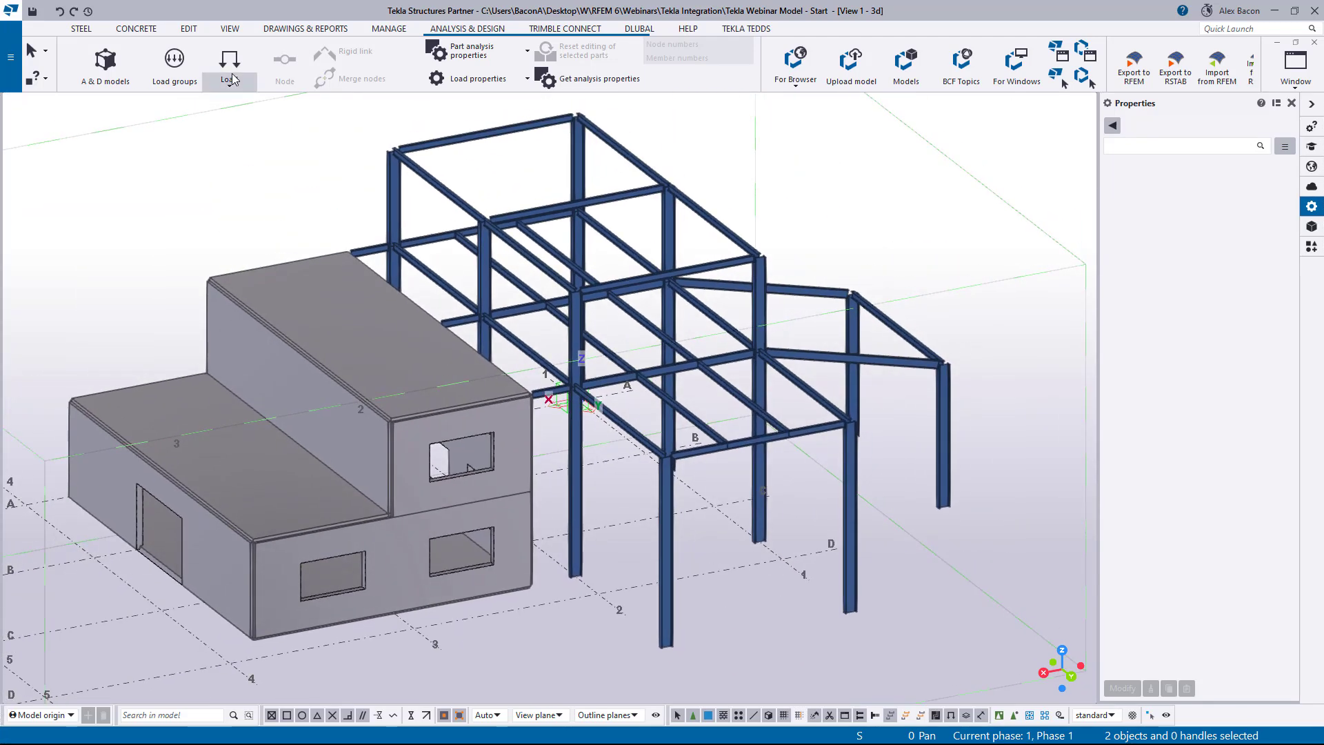
pyautogui.click(106, 62)
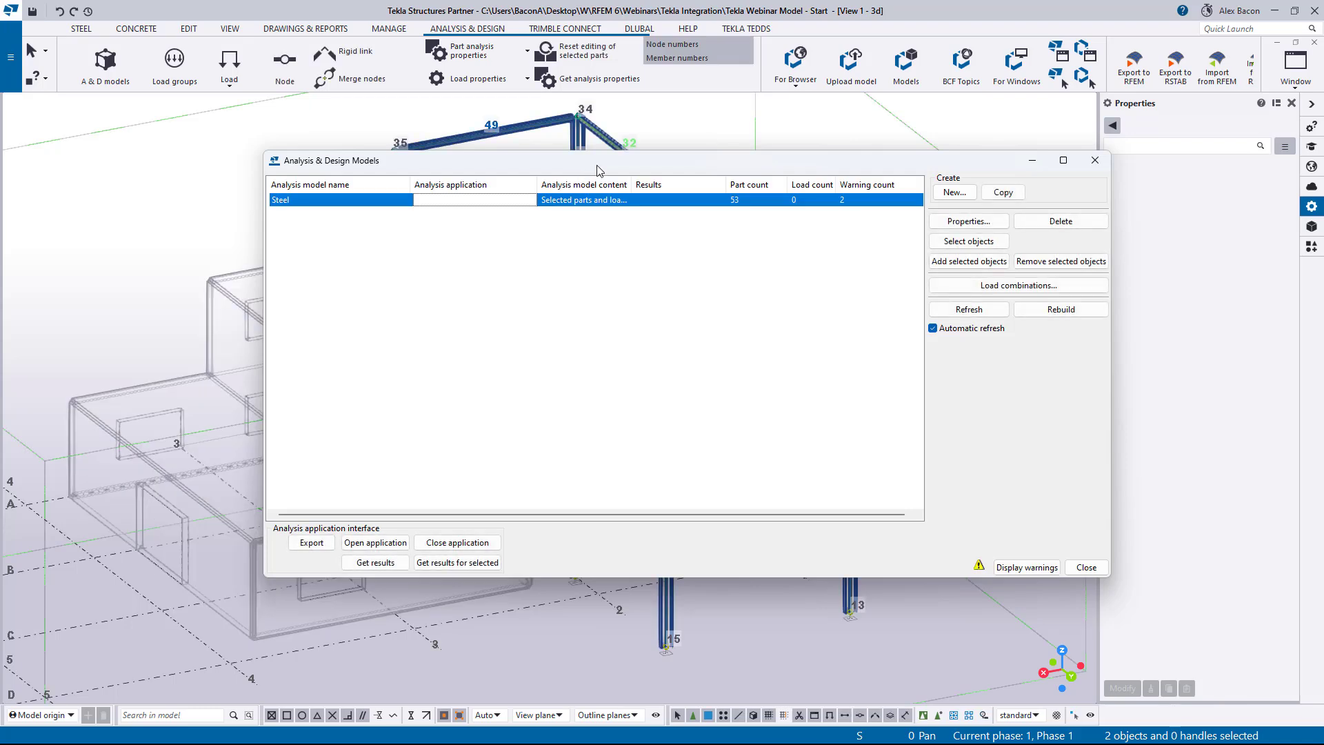
pyautogui.click(1032, 160)
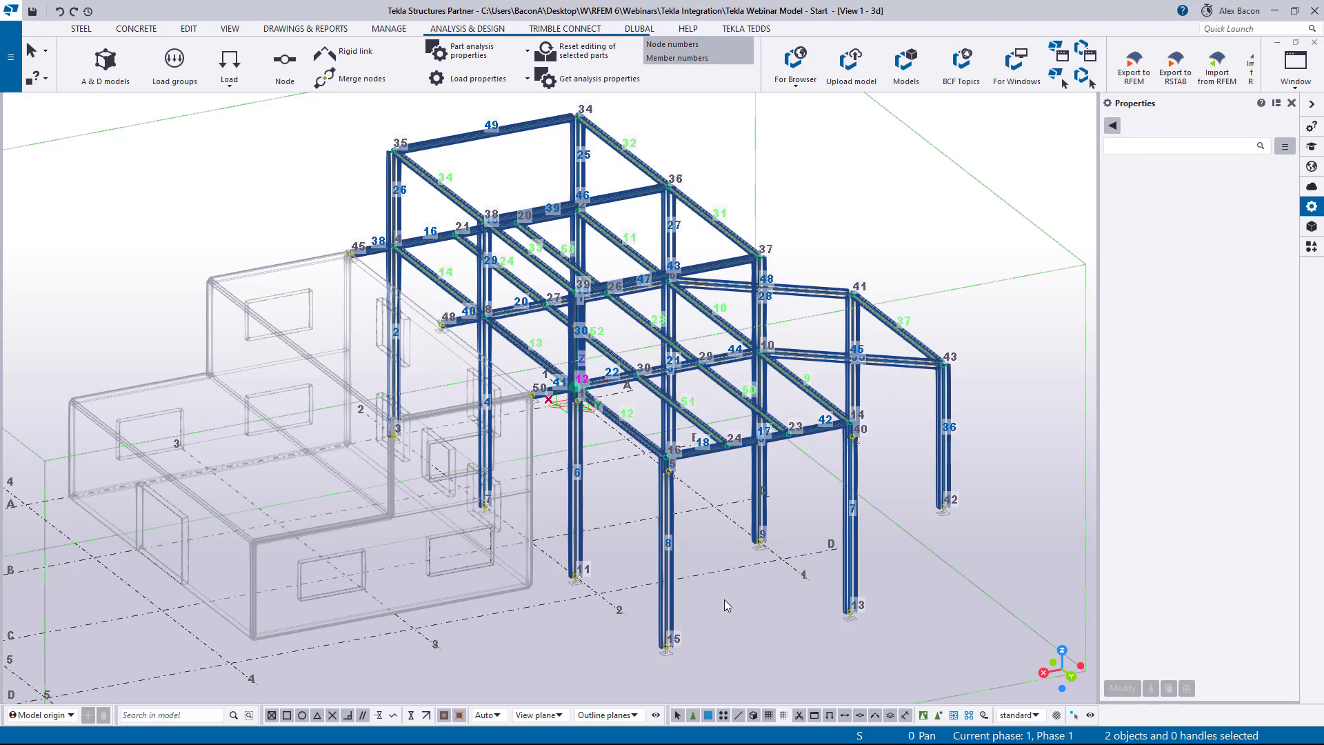
# Try the Top center axis position on column analysis member 8 between nodes 15 and 16 and inspect both column ends
pyautogui.scroll(4, 688, 578)
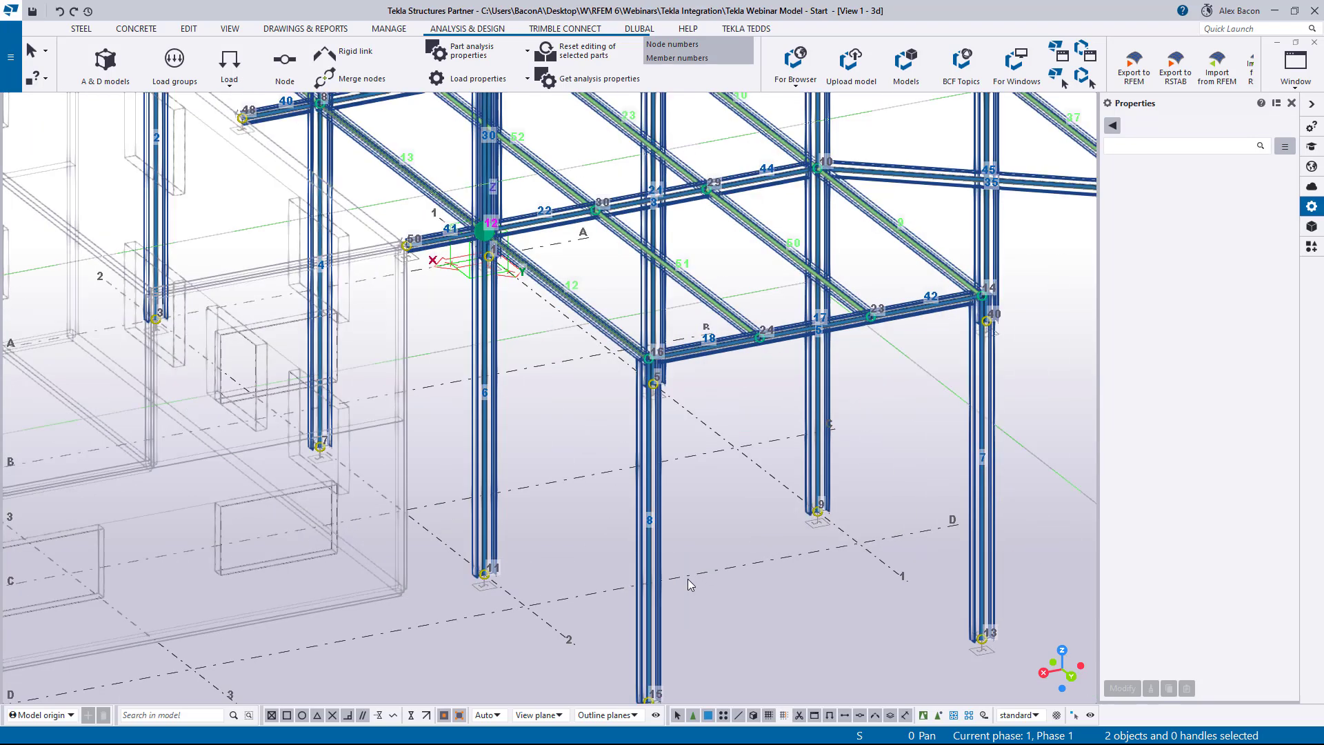
pyautogui.moveTo(705, 553); pyautogui.dragTo(675, 497, button='middle')
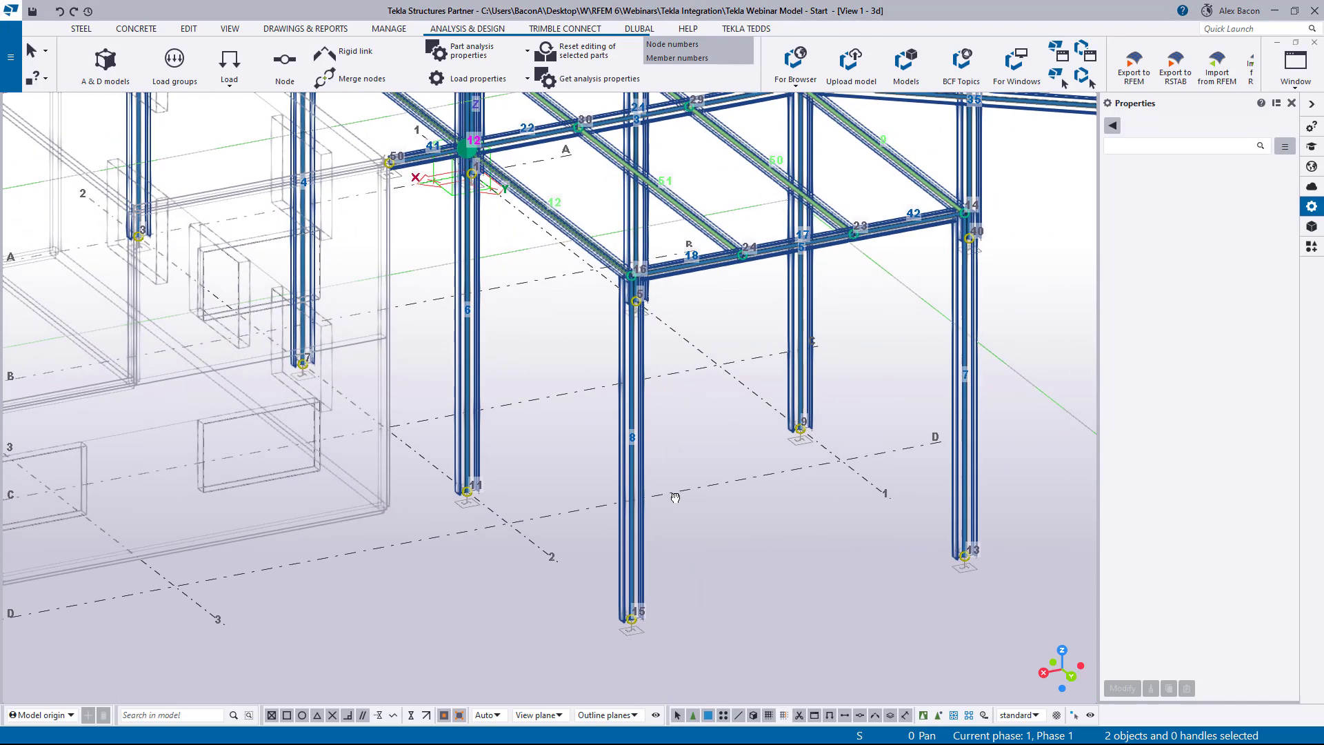
pyautogui.doubleClick(632, 550)
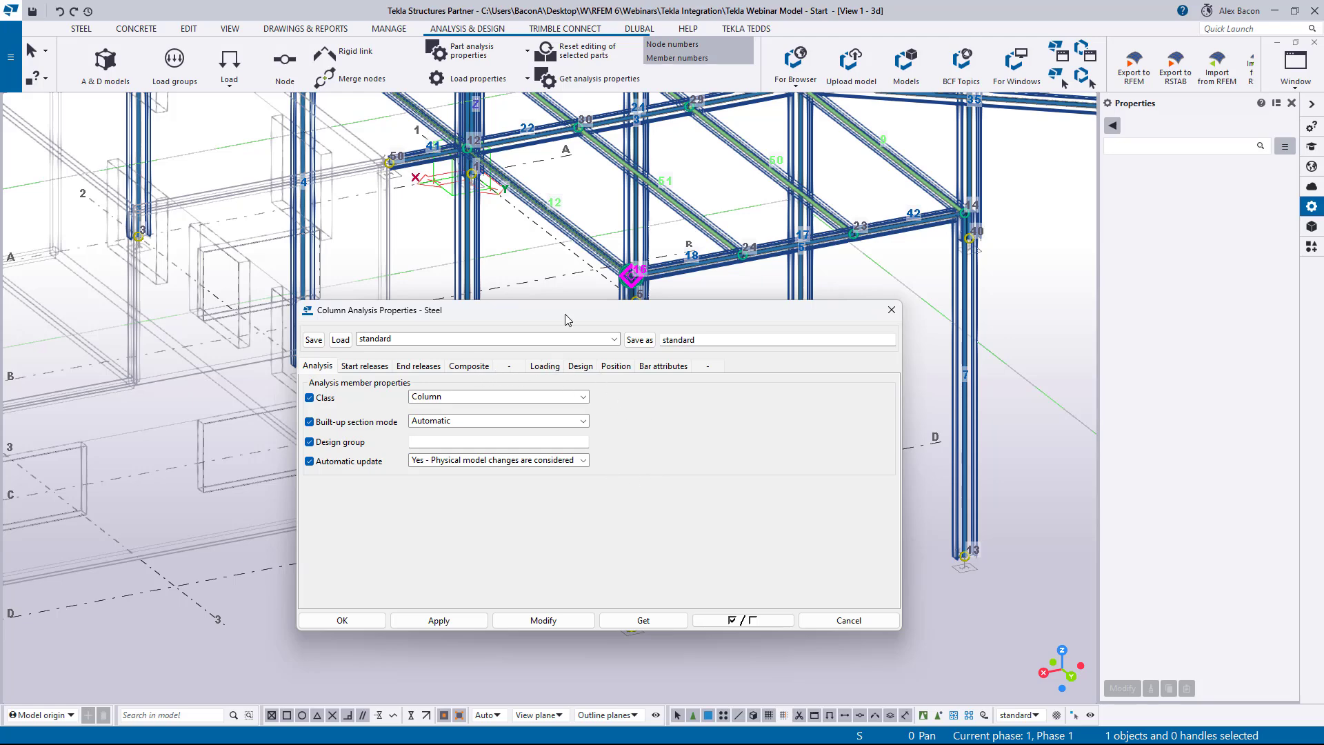
pyautogui.moveTo(568, 311); pyautogui.dragTo(966, 304)
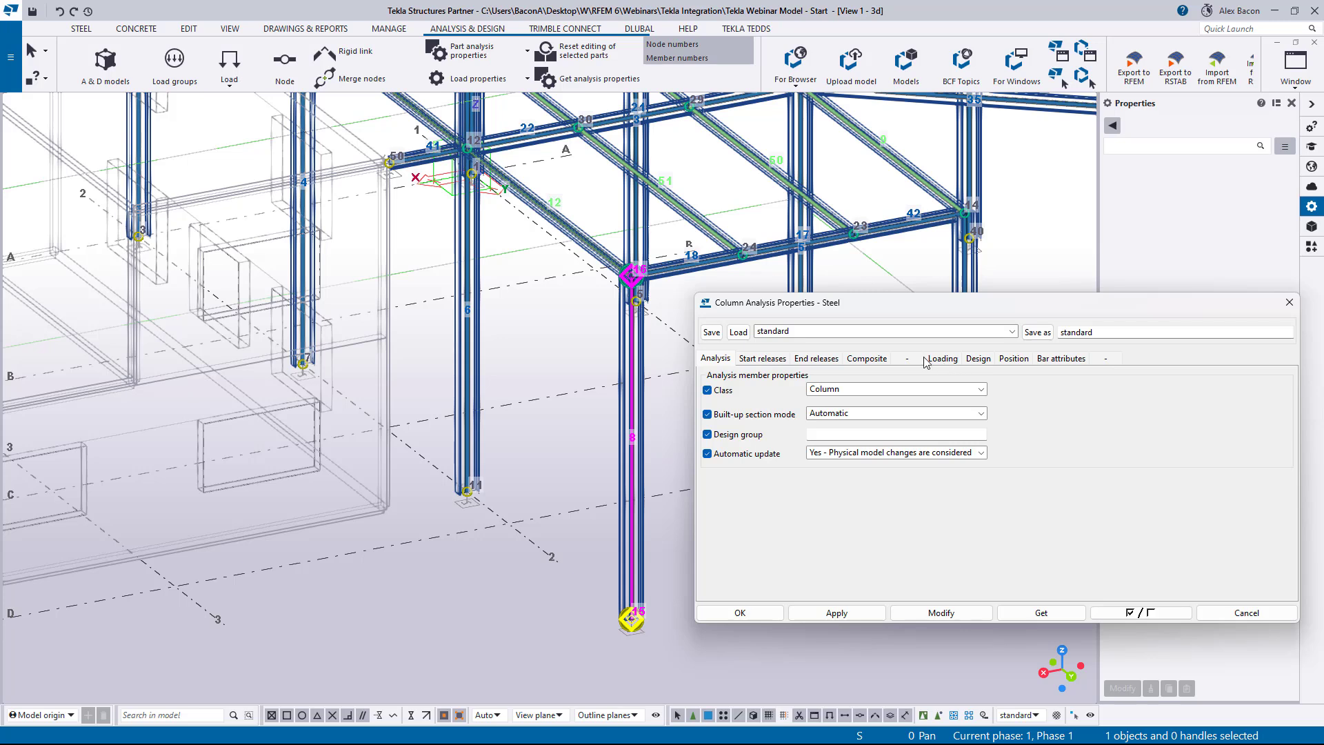
pyautogui.click(1012, 359)
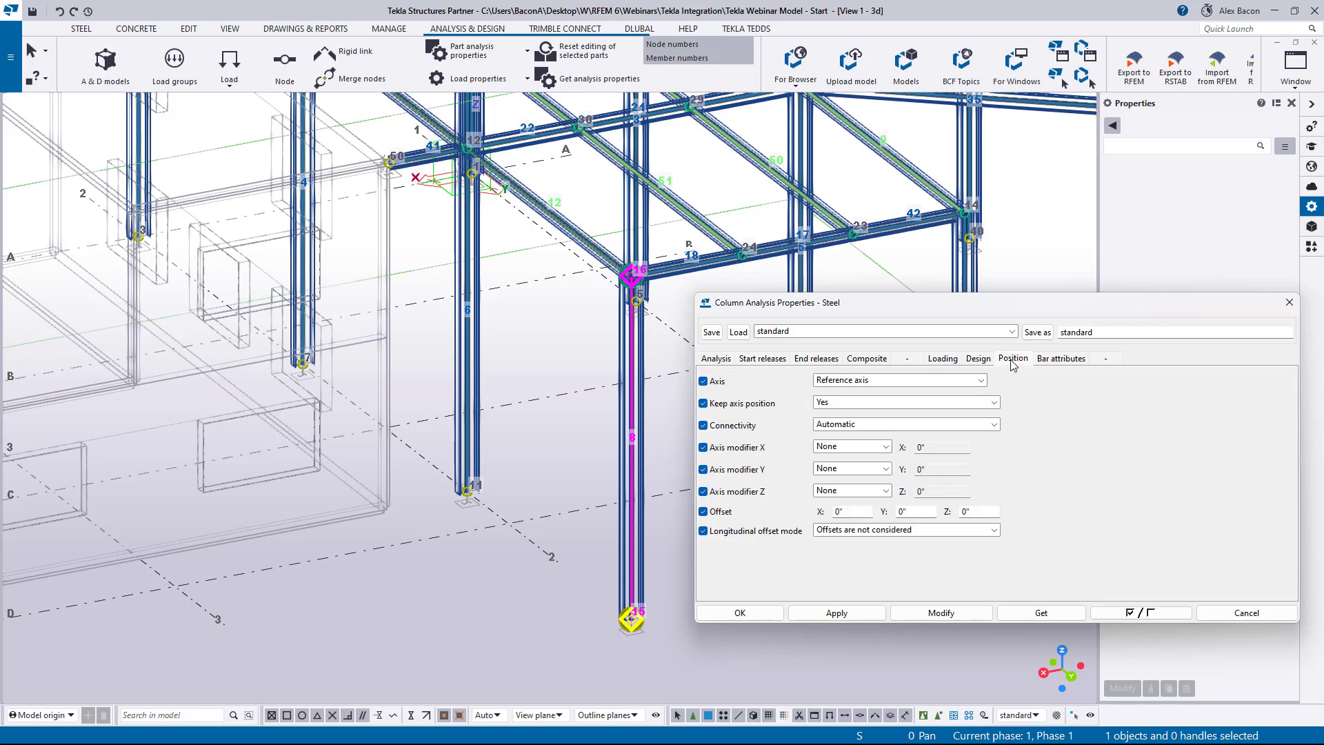
pyautogui.click(861, 381)
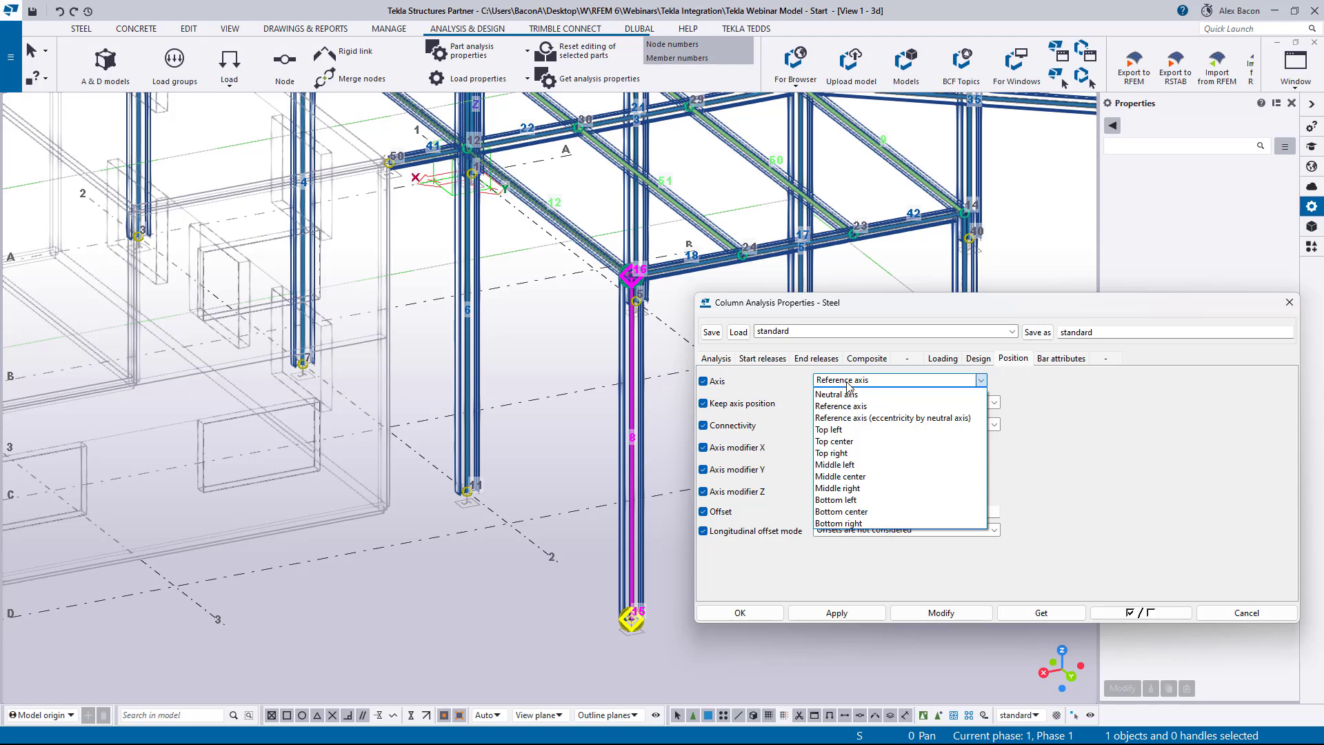
pyautogui.click(854, 441)
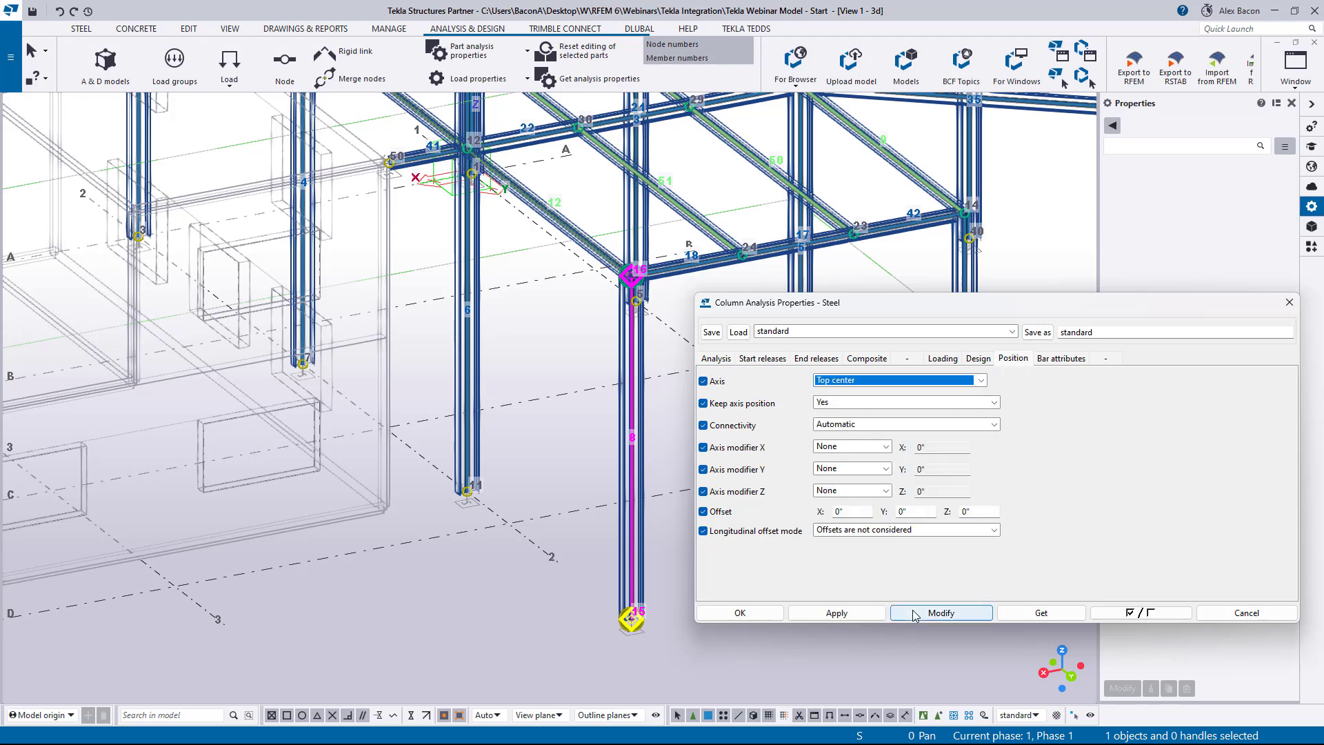
pyautogui.click(889, 613)
pyautogui.scroll(5, 617, 629)
pyautogui.keyDown('ctrl'); pyautogui.scroll(4, 506, 643); pyautogui.keyUp('ctrl')
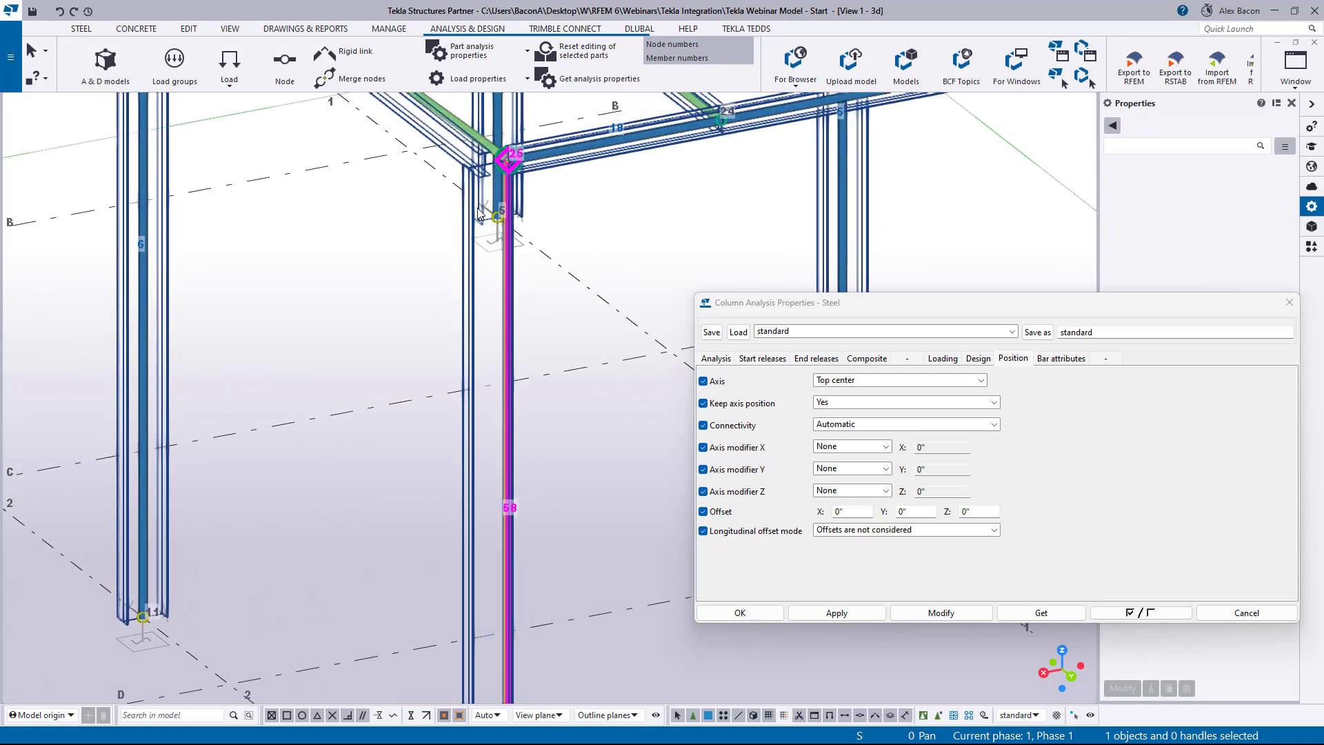
pyautogui.keyDown('ctrl'); pyautogui.scroll(-4, 539, 577); pyautogui.keyUp('ctrl')
pyautogui.scroll(1, 498, 588)
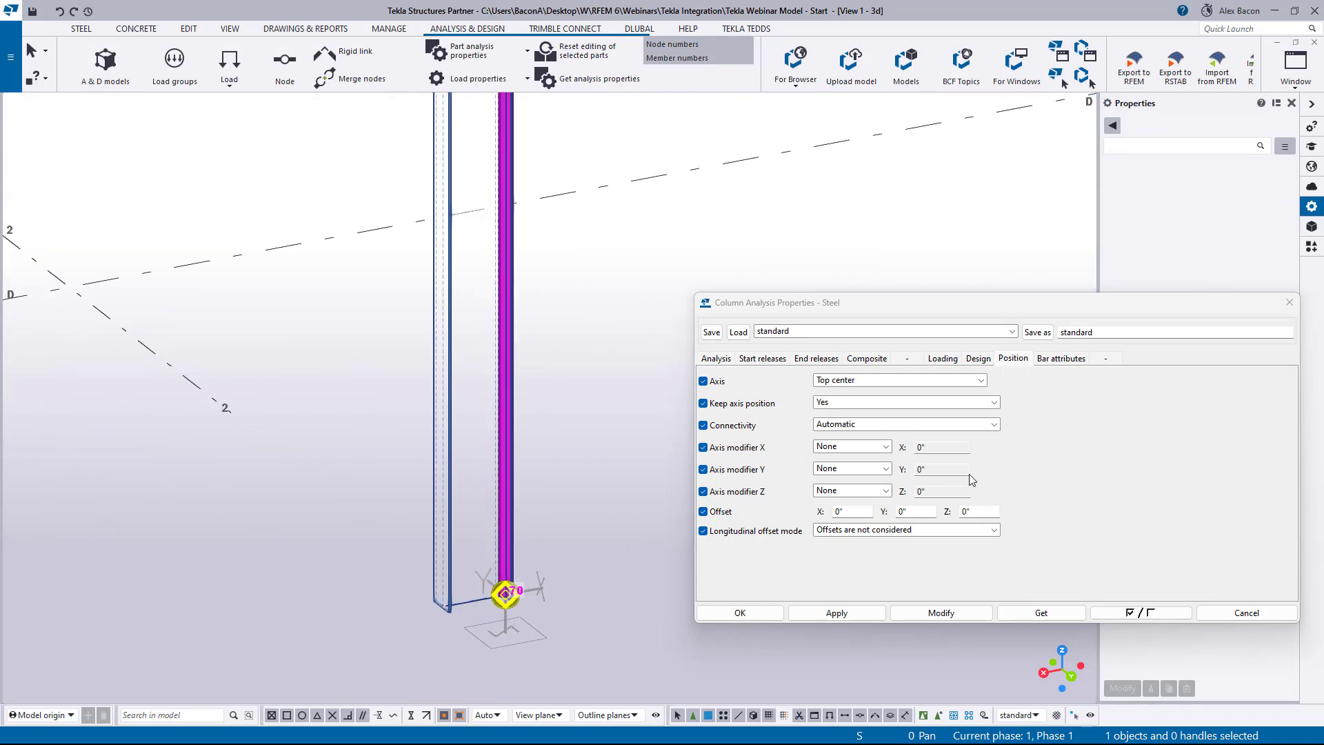
# Return column member 8 to the Reference axis position and close its analysis properties
pyautogui.click(873, 381)
pyautogui.click(873, 405)
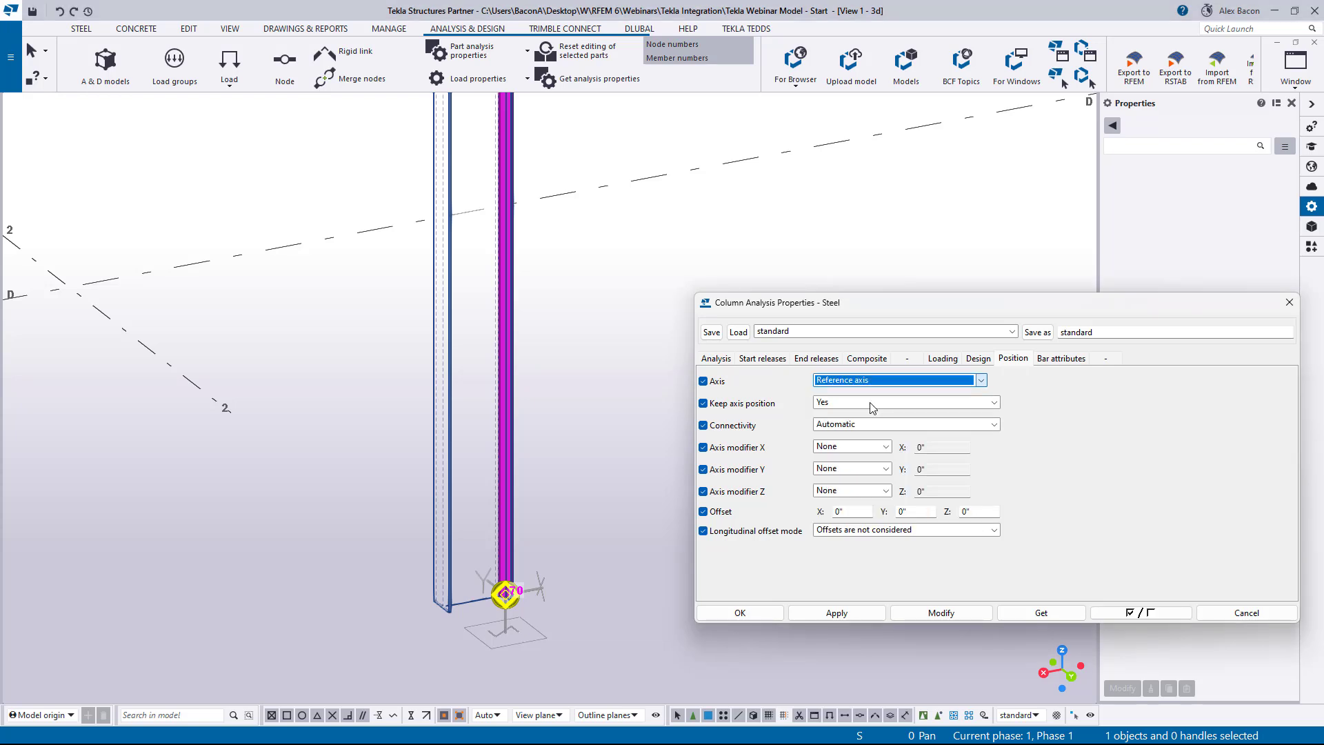
pyautogui.click(942, 613)
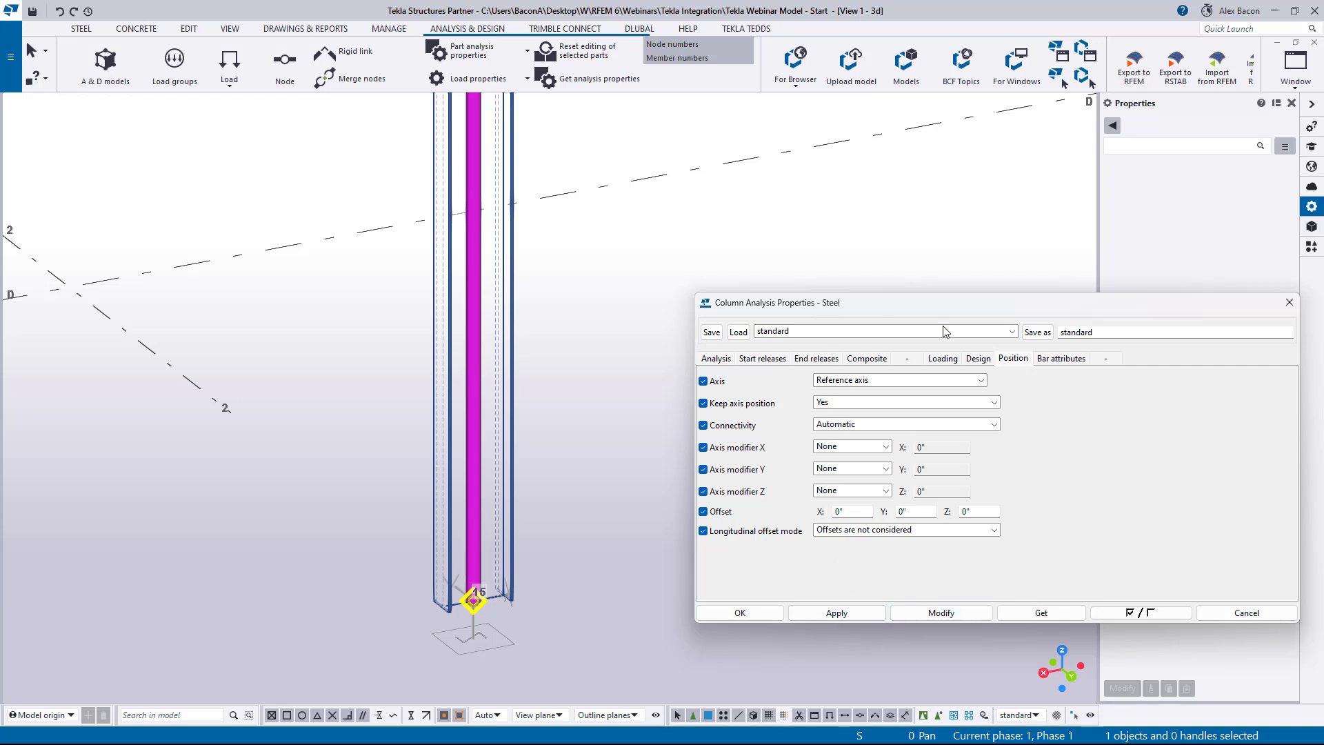
pyautogui.moveTo(1114, 312); pyautogui.dragTo(812, 285)
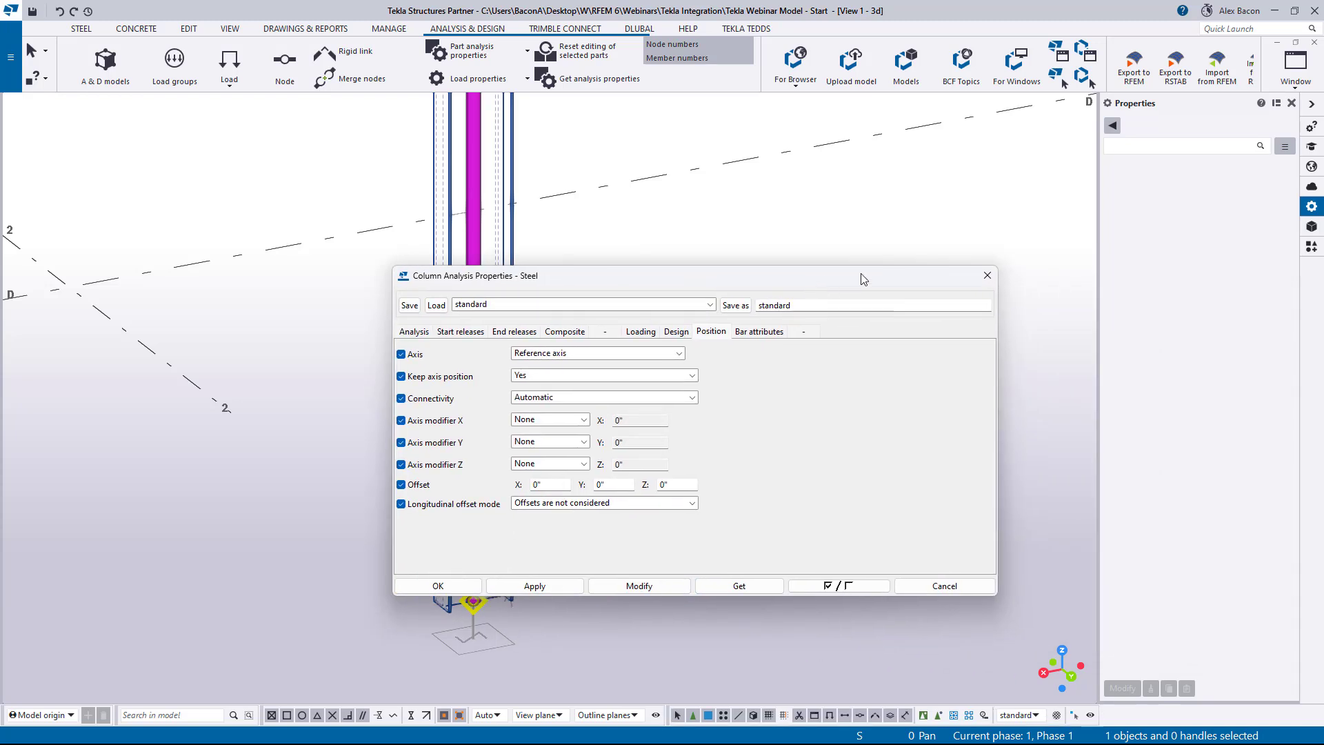
pyautogui.click(987, 275)
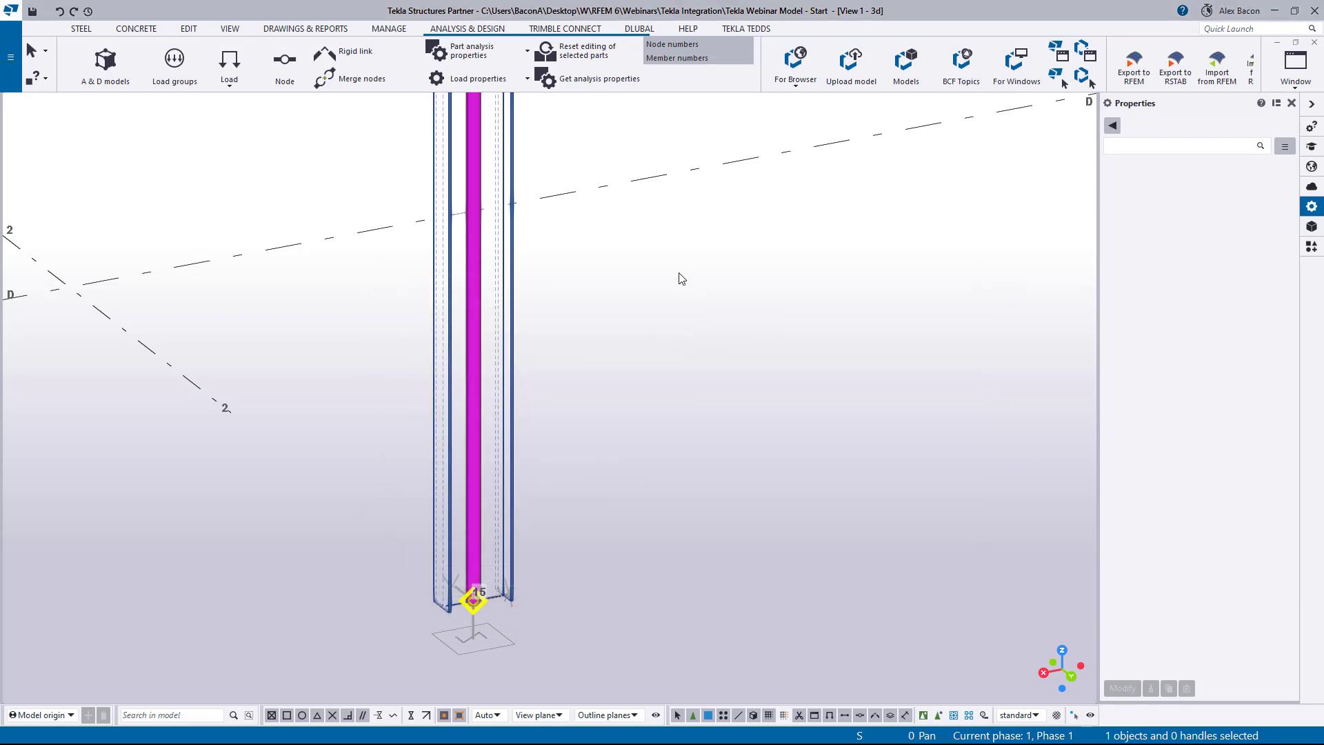
# Inspect the profiles and materials of the end column, an interior column and two beams in the physical steel frame
pyautogui.scroll(-6, 680, 278)
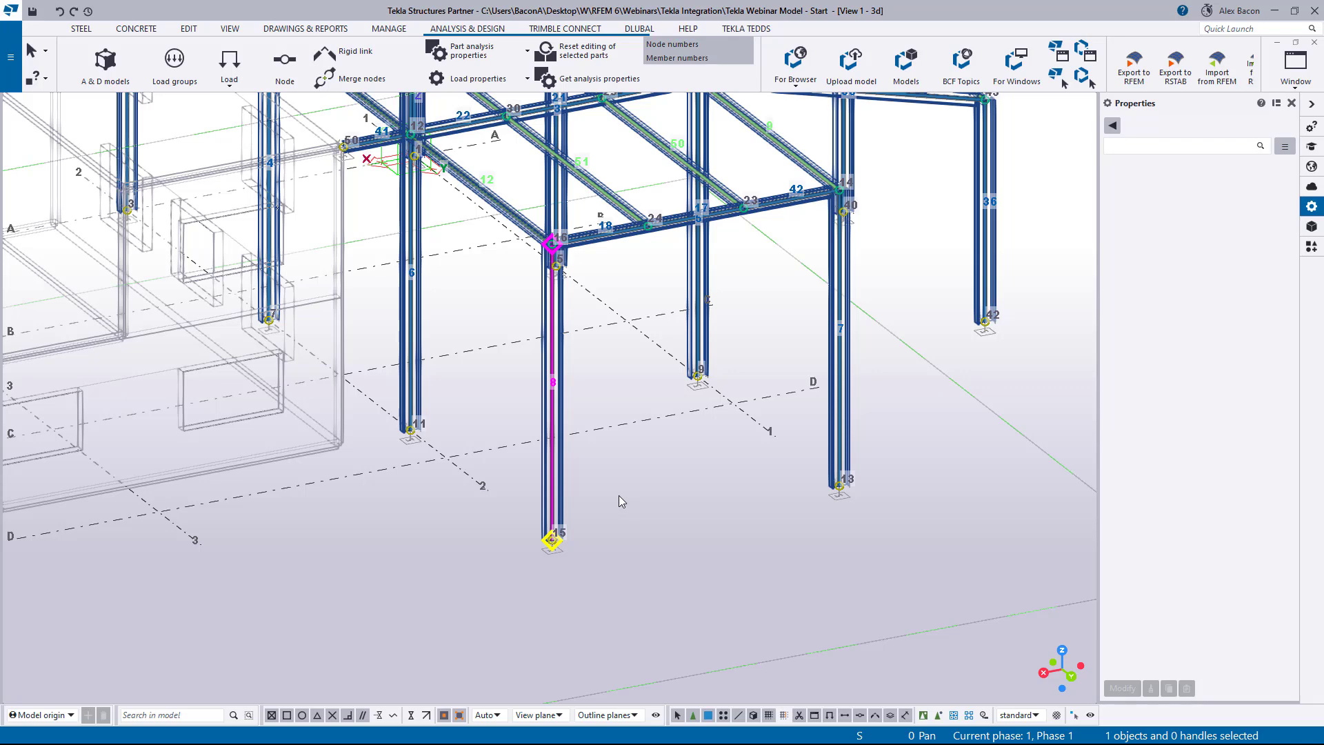
pyautogui.scroll(-5, 619, 495)
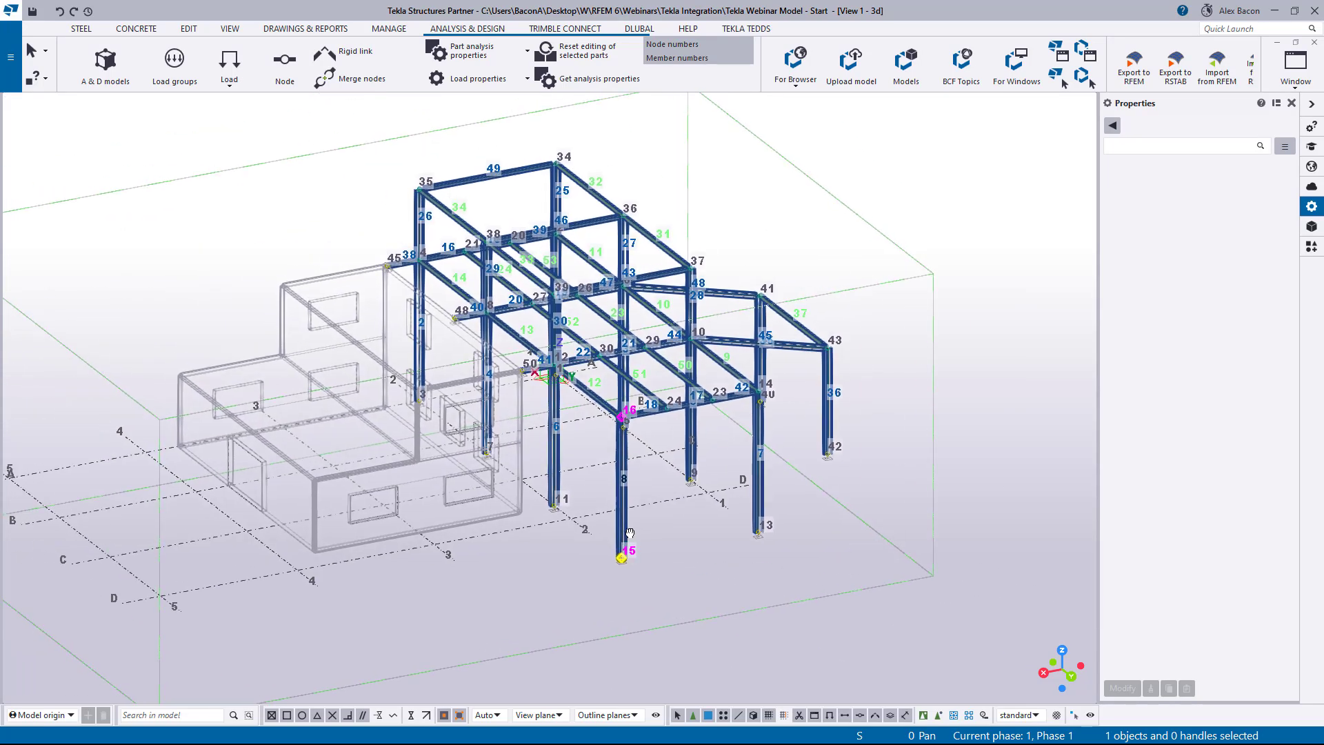
pyautogui.scroll(2, 584, 462)
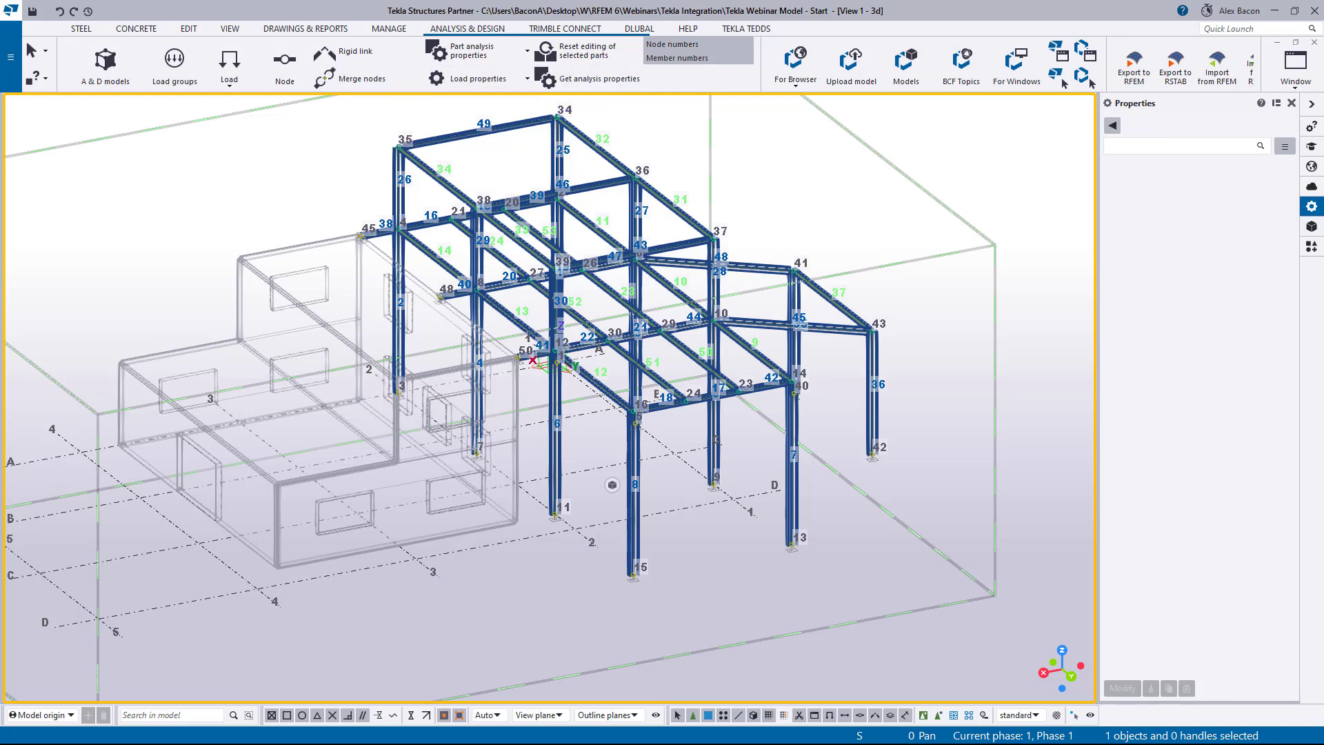
pyautogui.scroll(2, 869, 407)
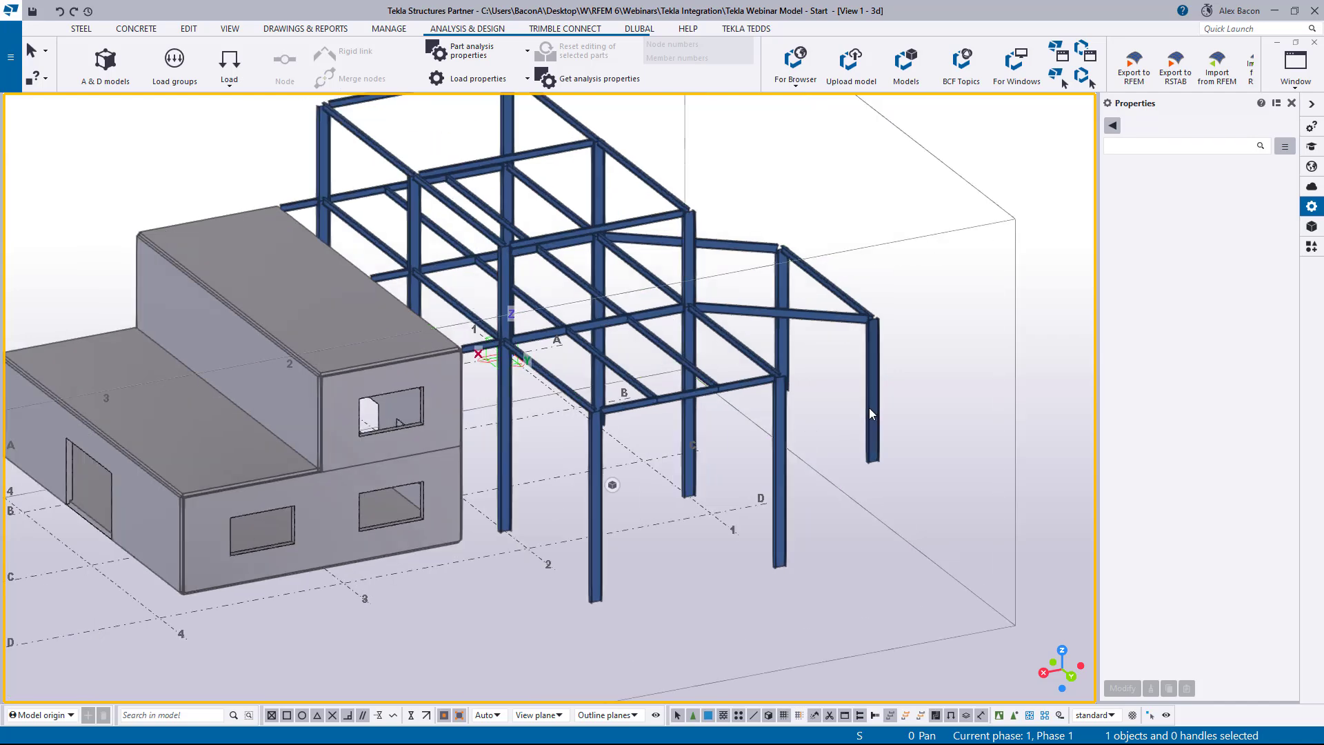
pyautogui.click(868, 407)
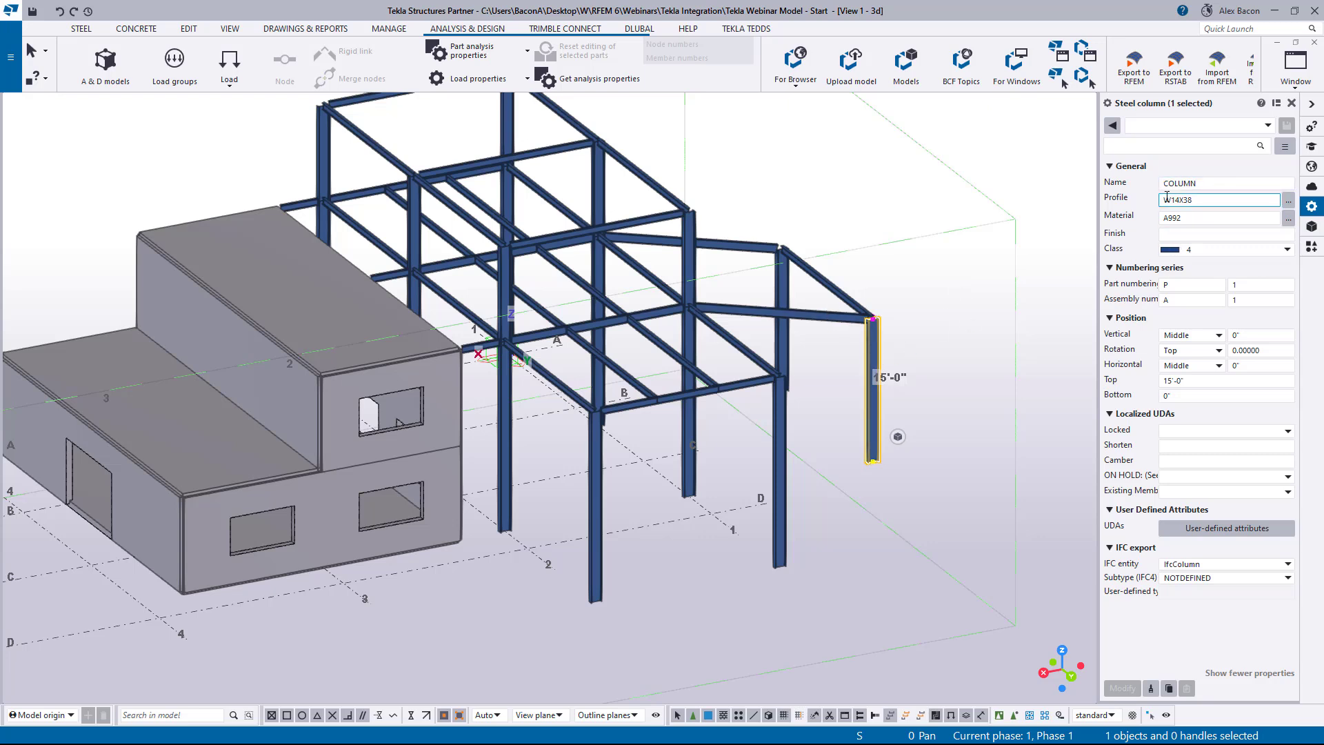
pyautogui.click(653, 321)
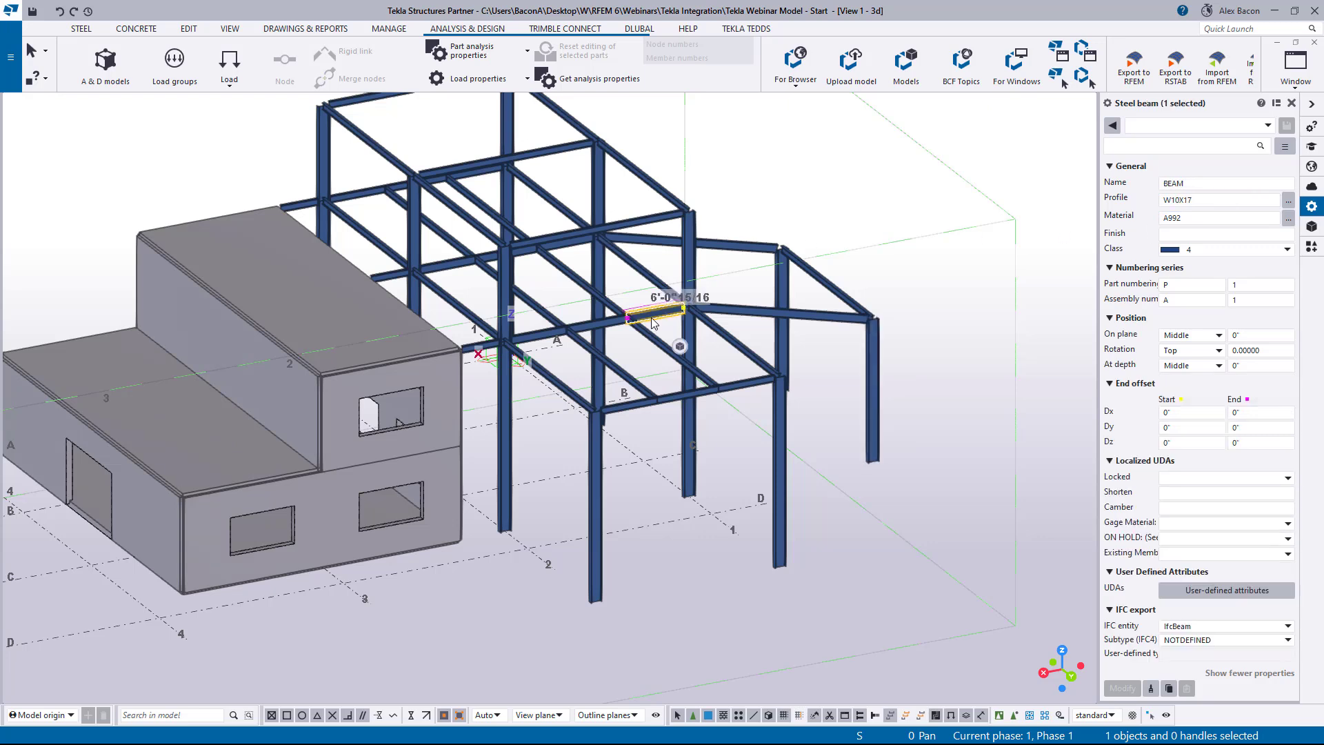
pyautogui.click(688, 331)
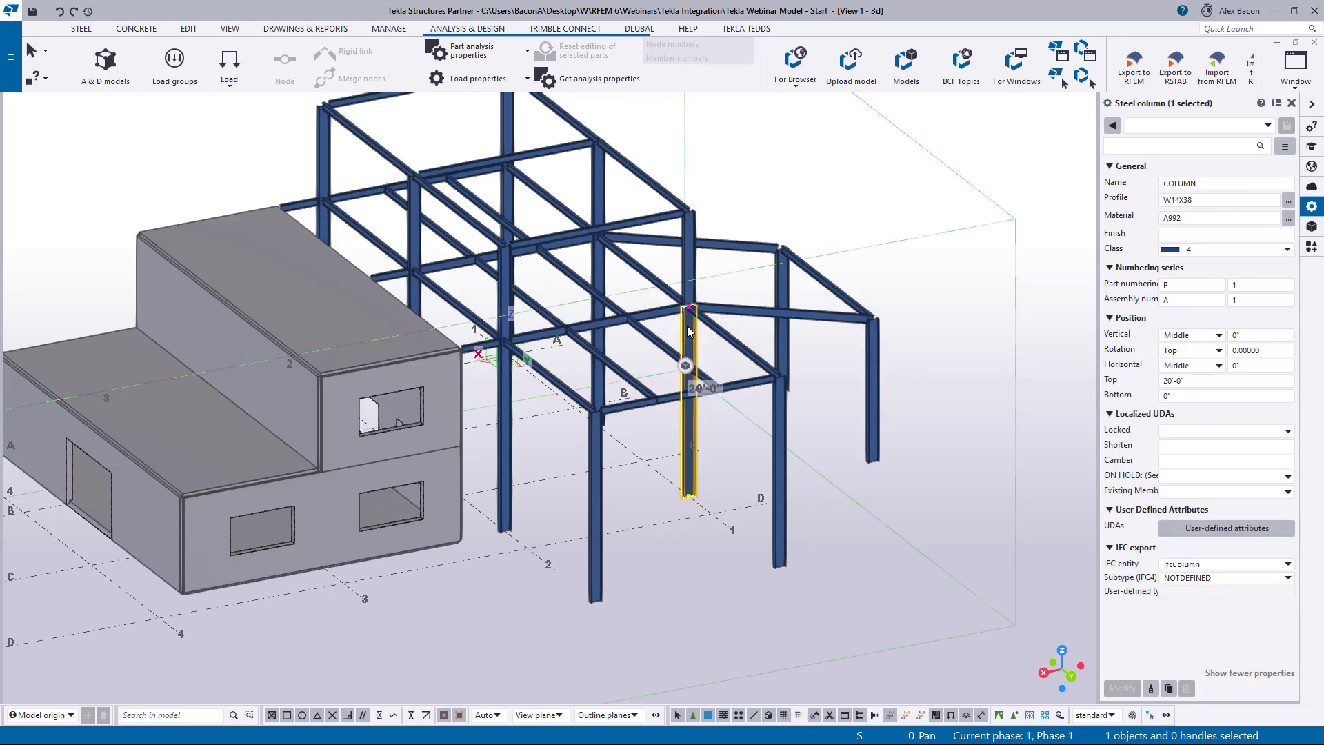
pyautogui.click(587, 233)
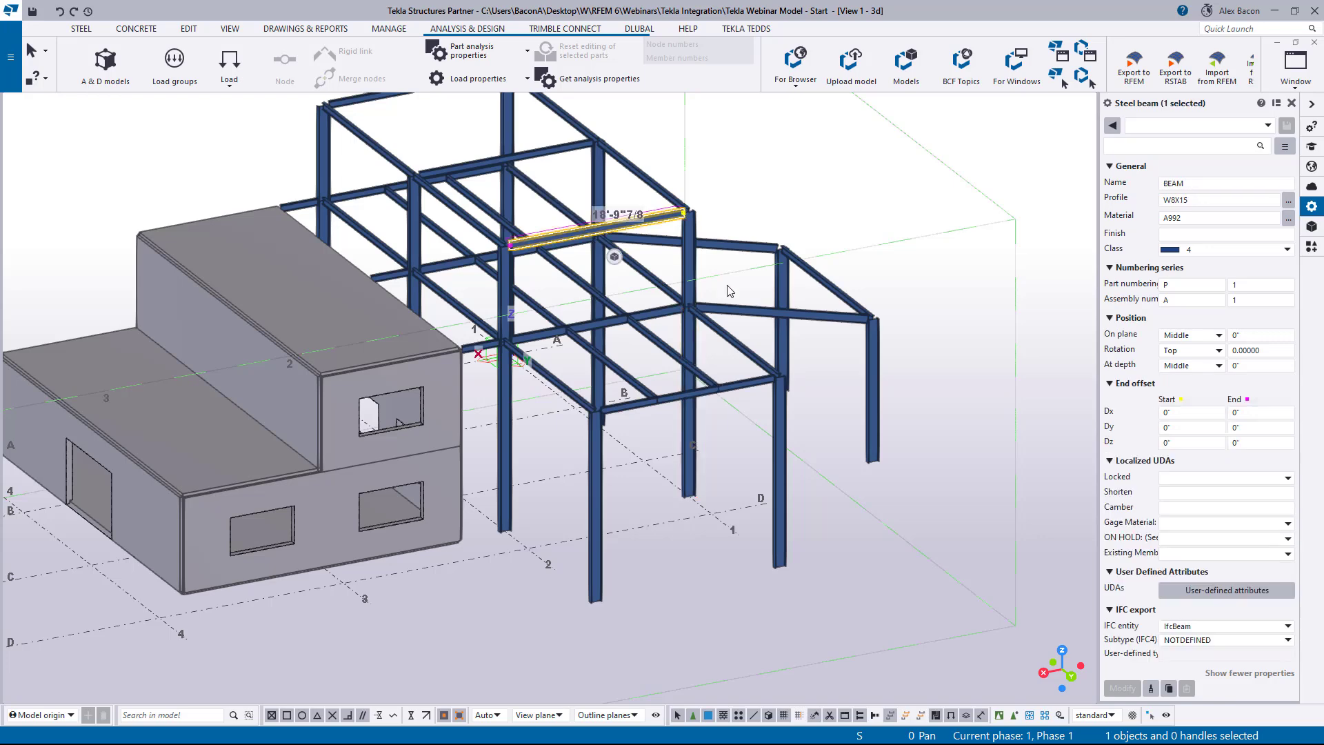
# Review the Dlubal conversion tables' RFEM export entries for W sections and A992 material, leaving them as they are
pyautogui.click(624, 29)
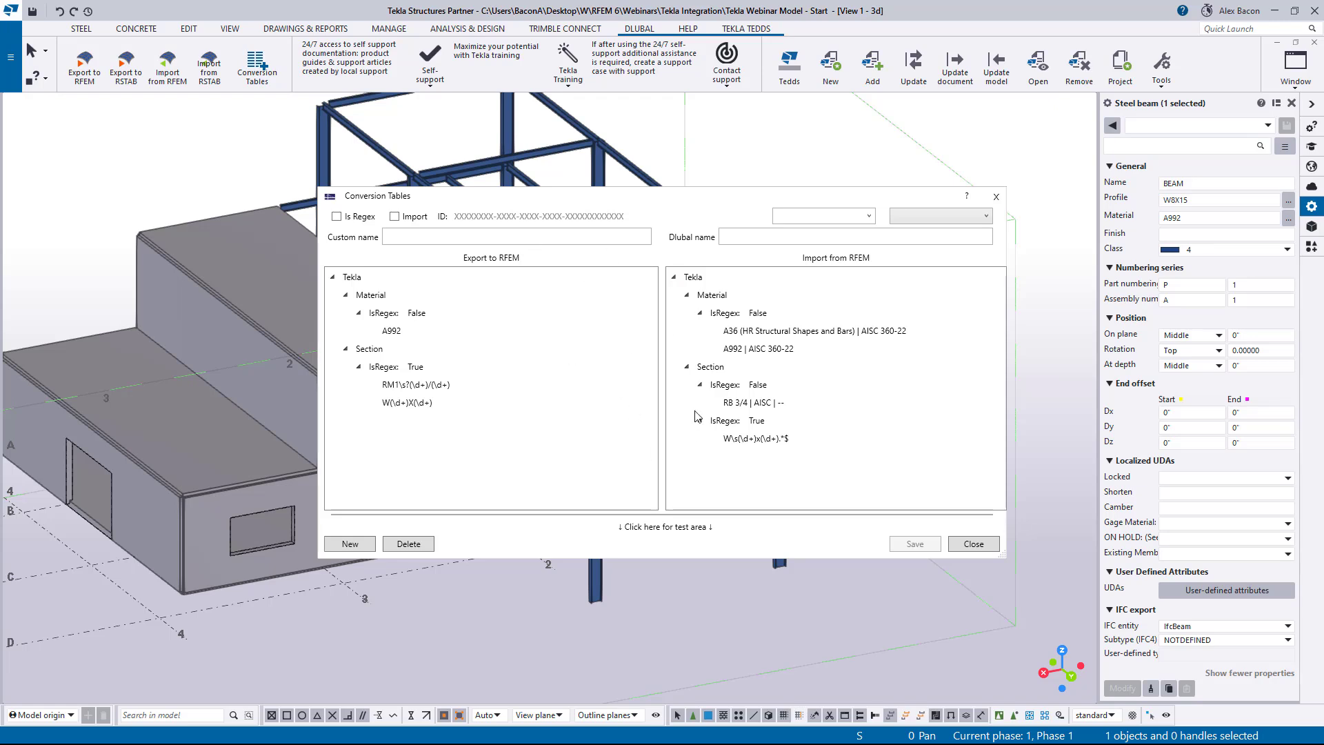
pyautogui.click(420, 403)
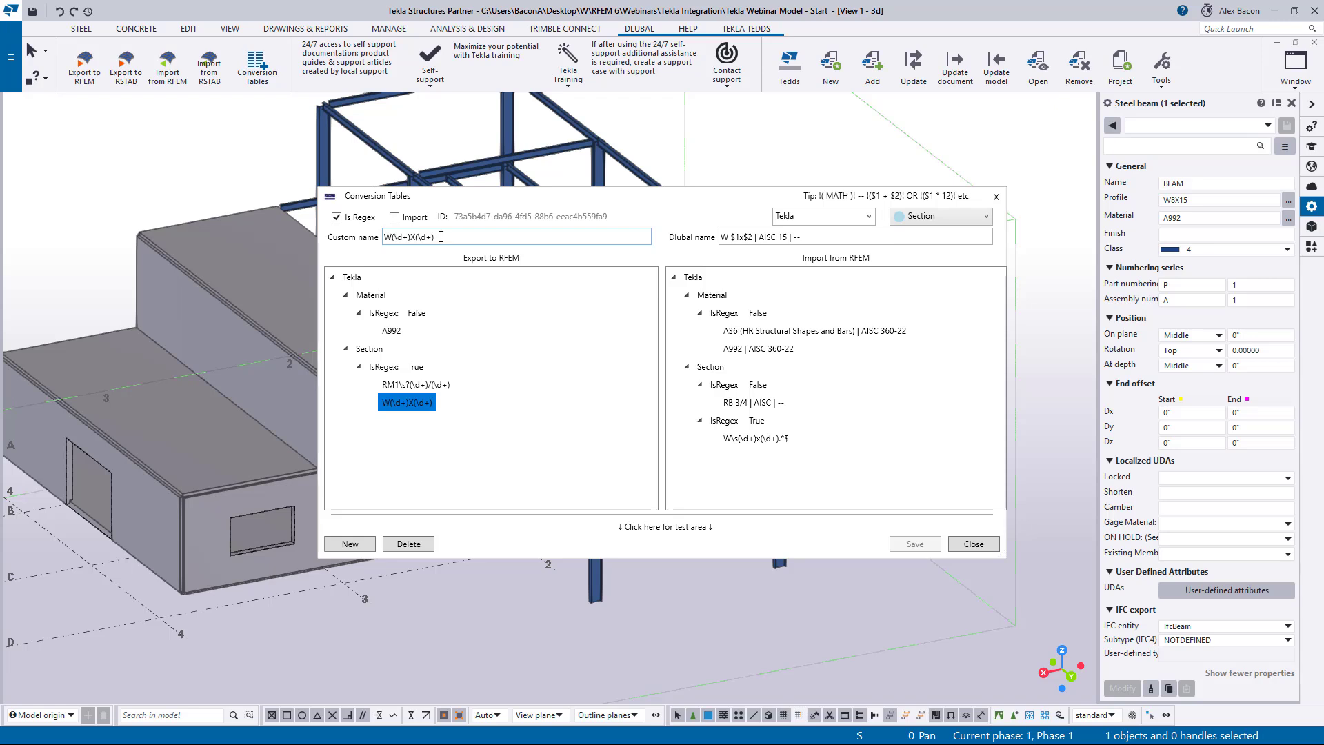
pyautogui.click(391, 331)
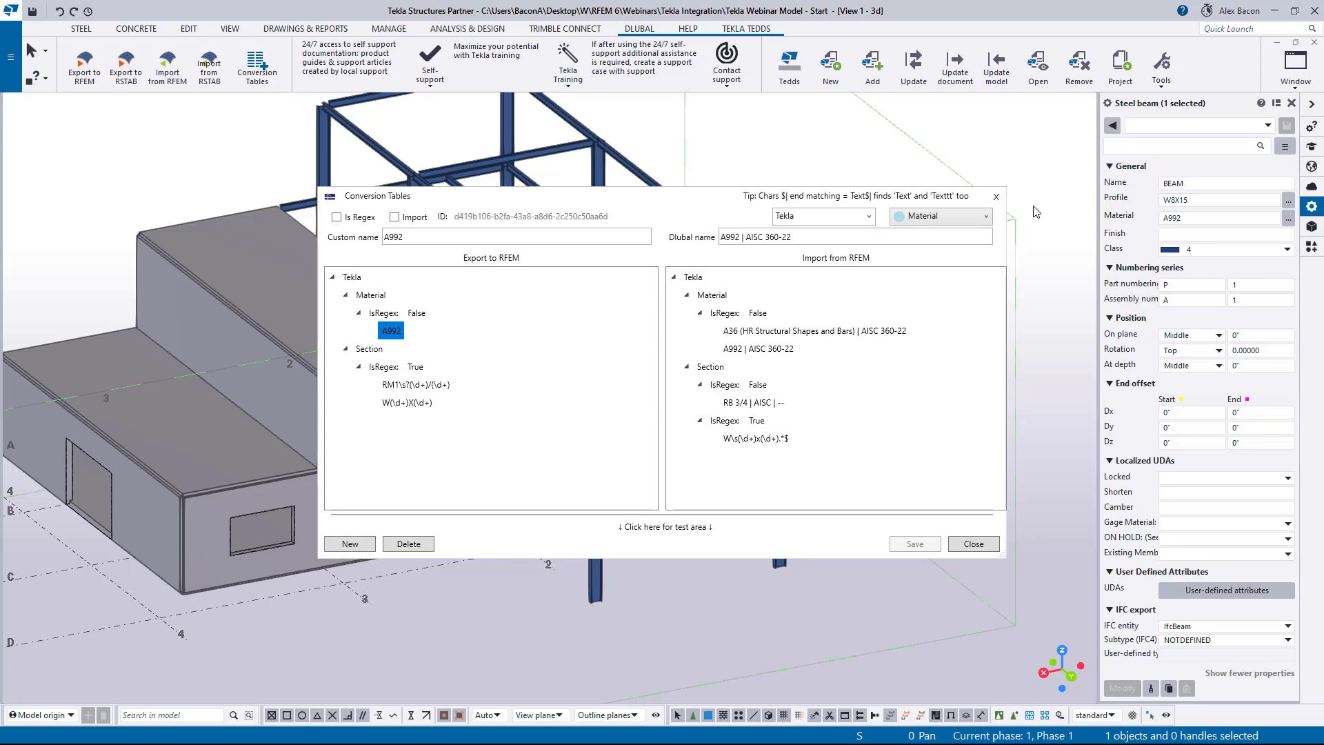
pyautogui.click(996, 197)
# Dismiss the export options and arrange the RFEM and Tekla Structures windows side by side with both models in view
pyautogui.scroll(-3, 855, 204)
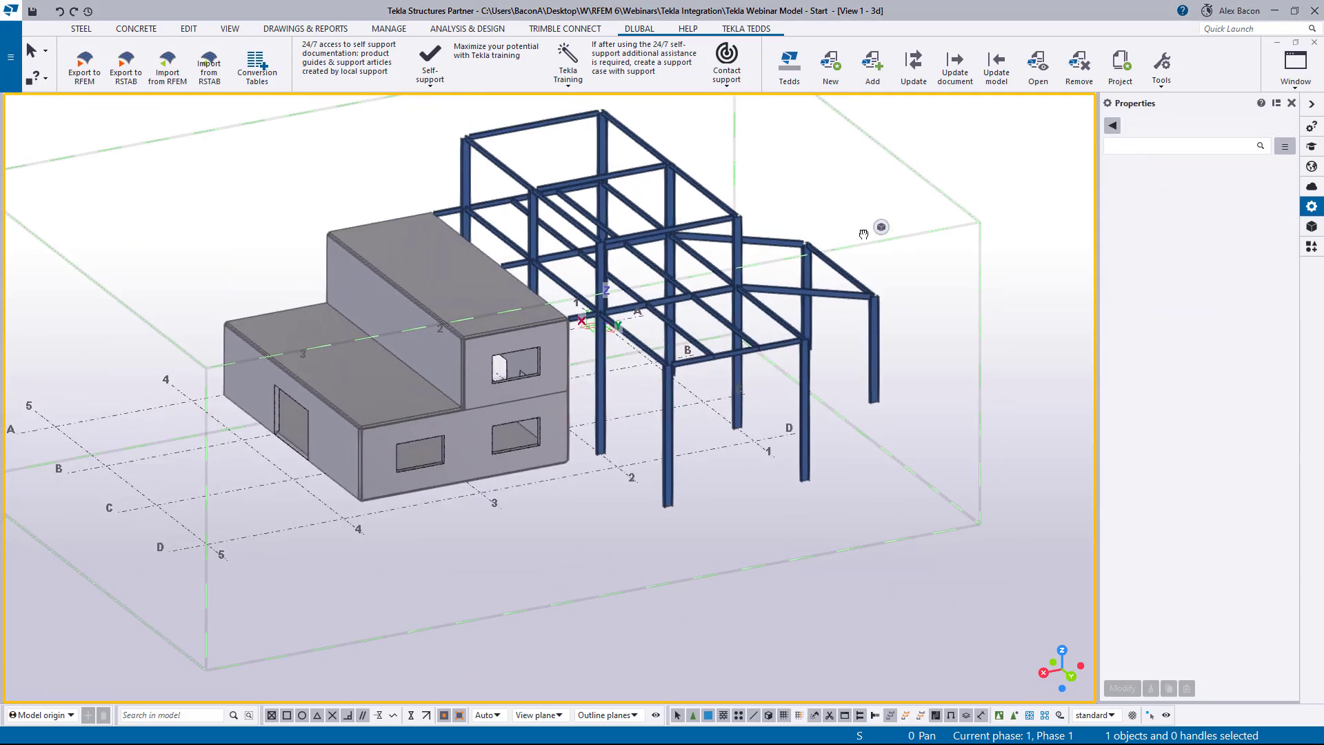
pyautogui.moveTo(856, 214); pyautogui.dragTo(859, 251, button='middle')
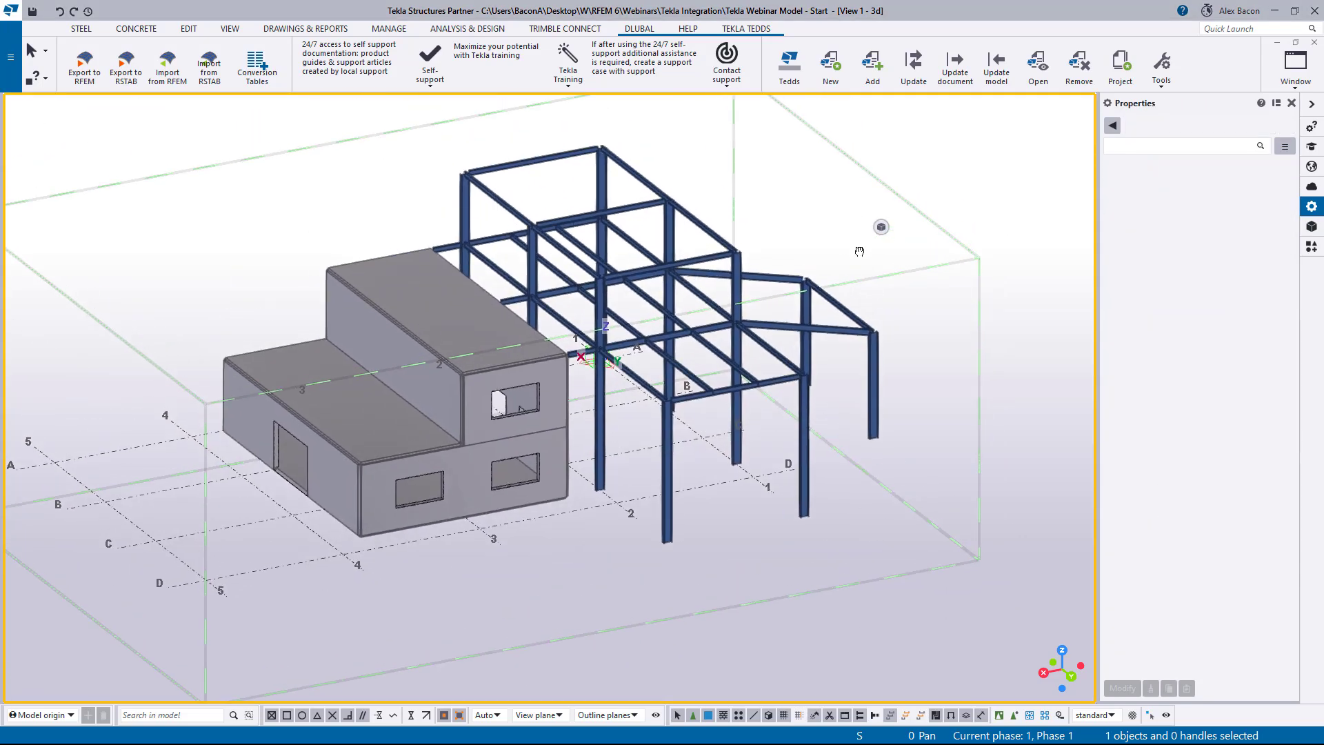
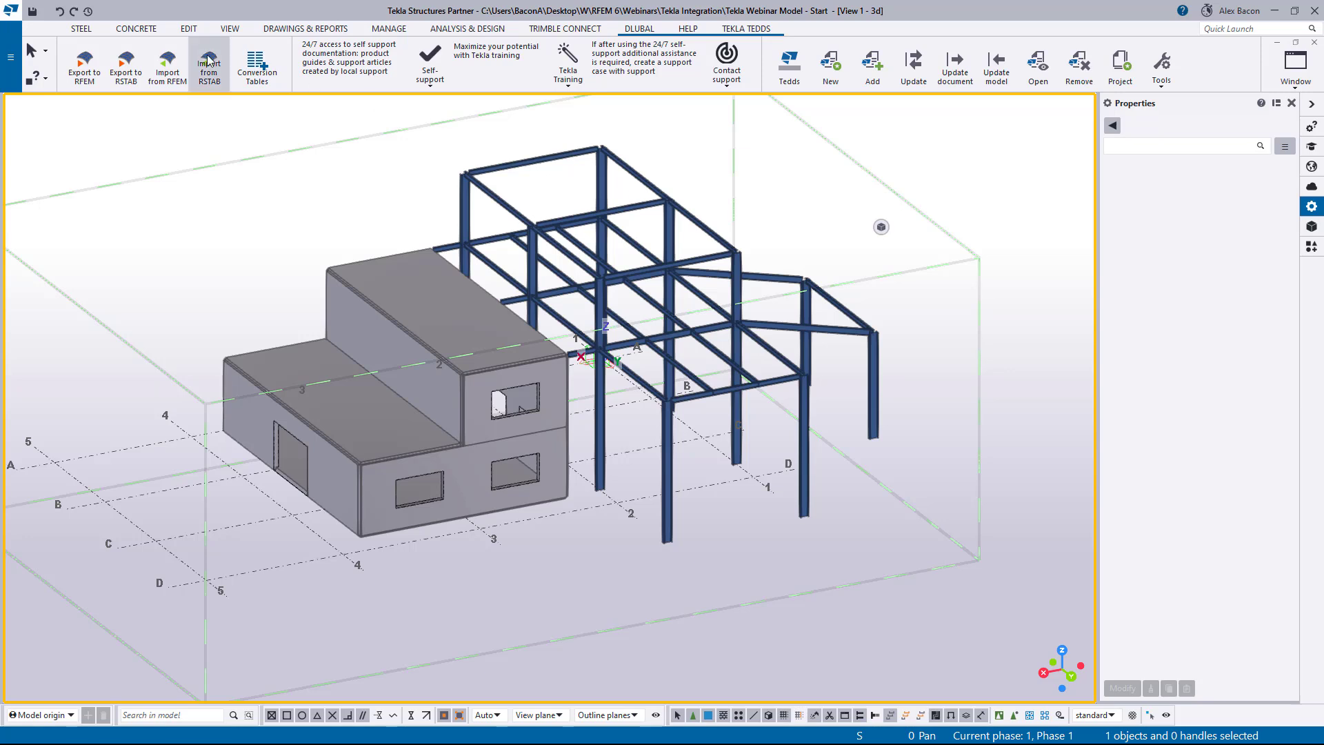
pyautogui.click(78, 74)
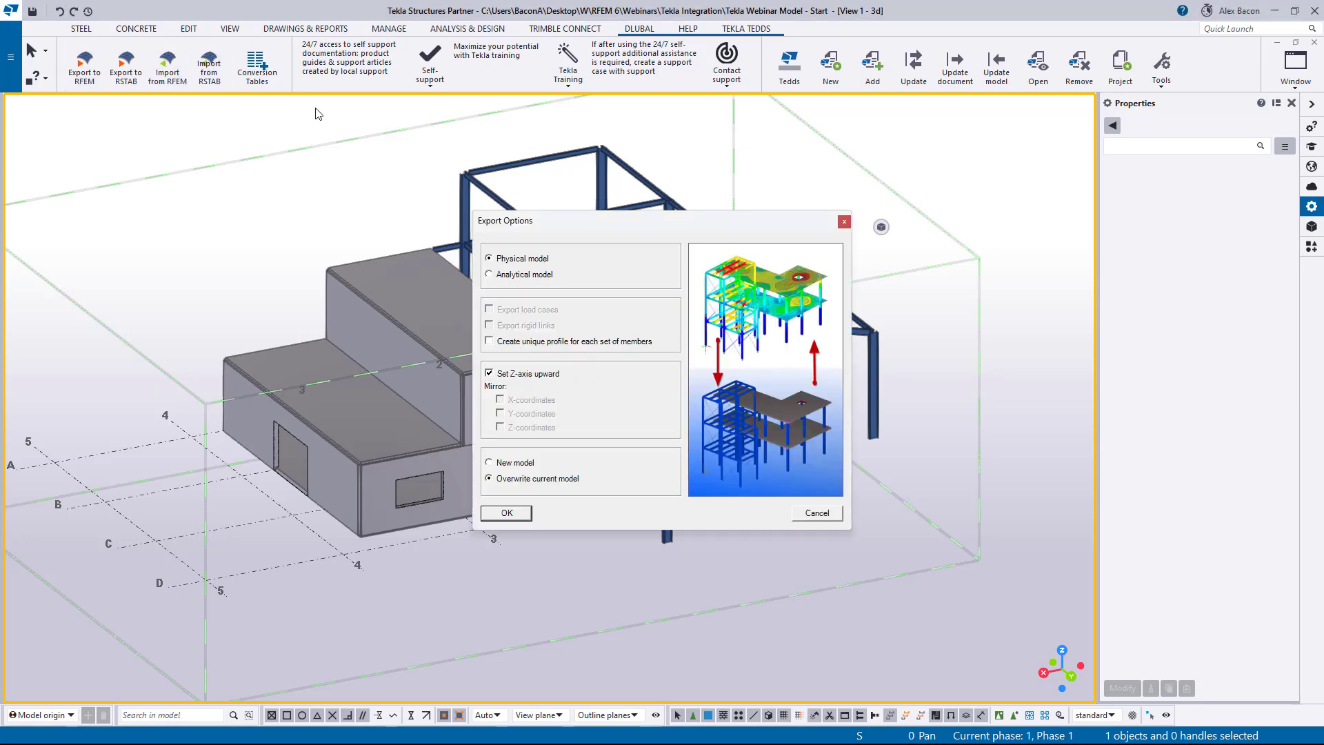
pyautogui.click(844, 223)
pyautogui.moveTo(672, 14); pyautogui.dragTo(1241, 235)
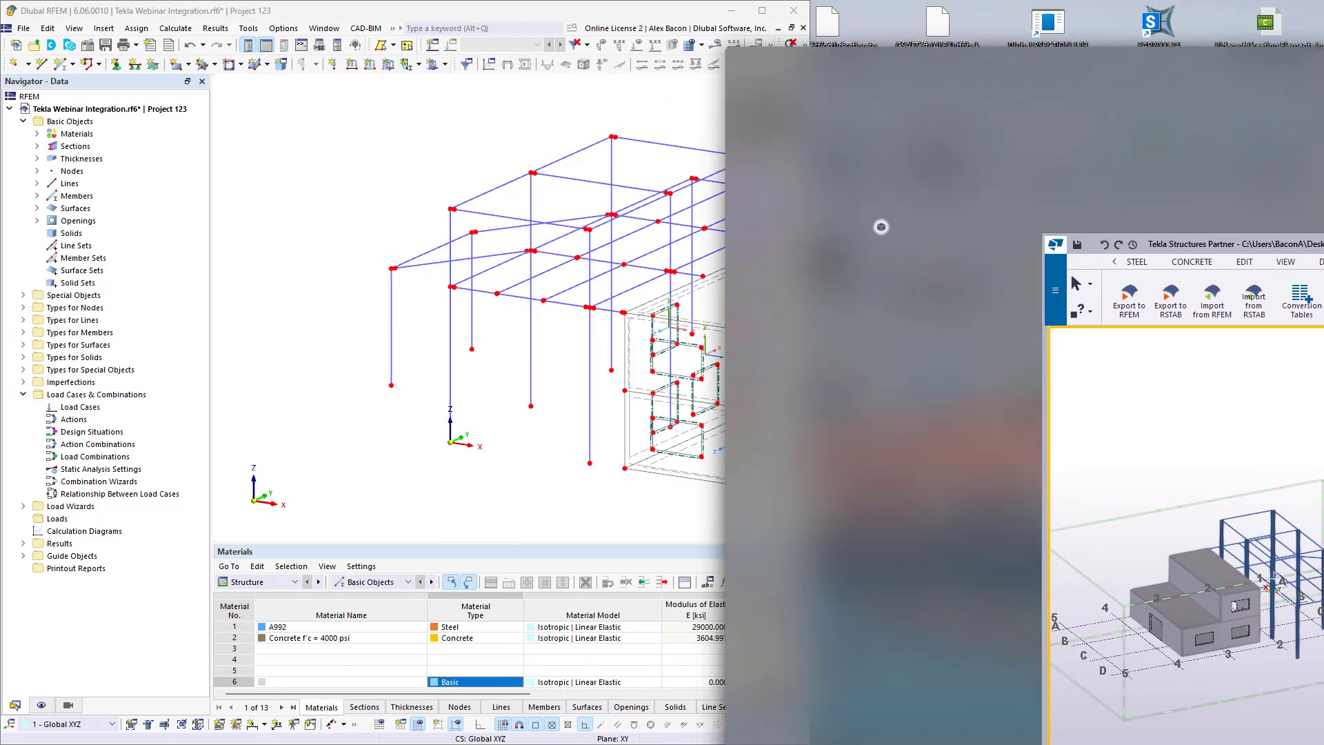
pyautogui.moveTo(881, 226); pyautogui.dragTo(1317, 227)
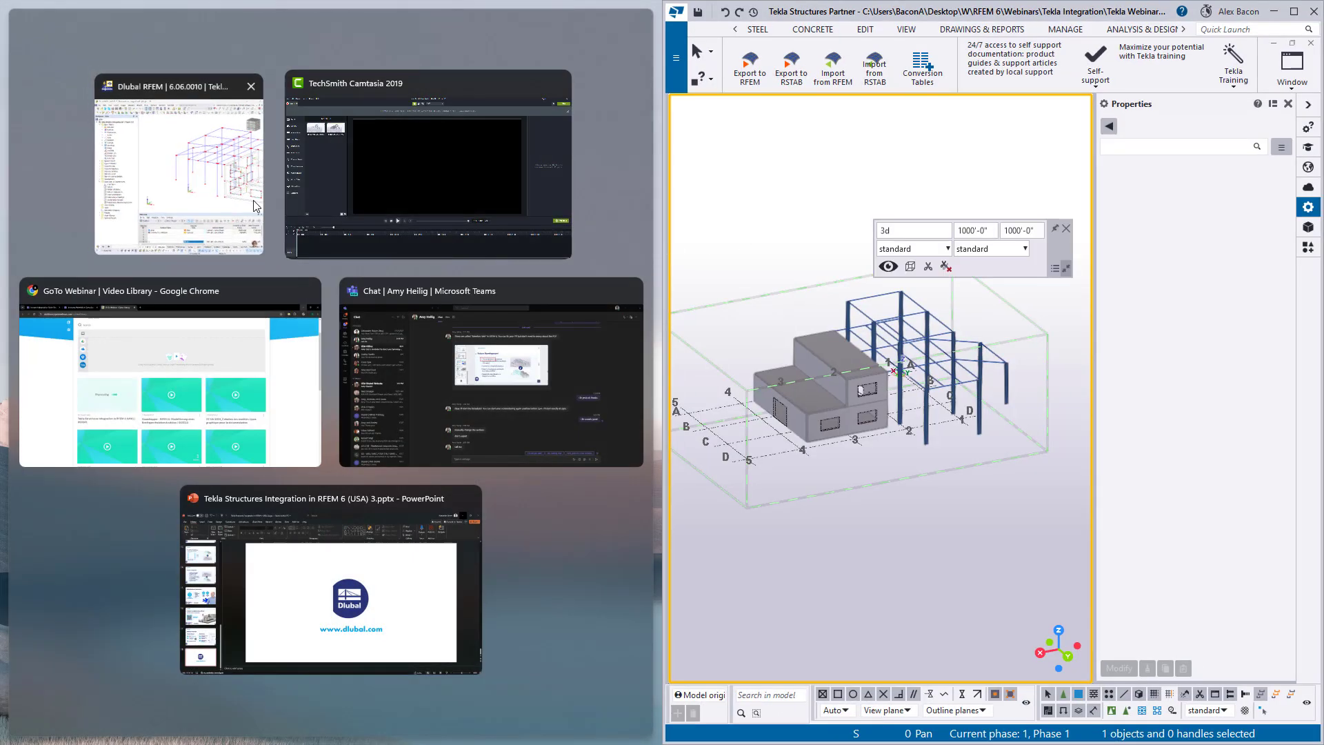
pyautogui.click(177, 165)
pyautogui.moveTo(450, 344); pyautogui.dragTo(345, 342, button='middle')
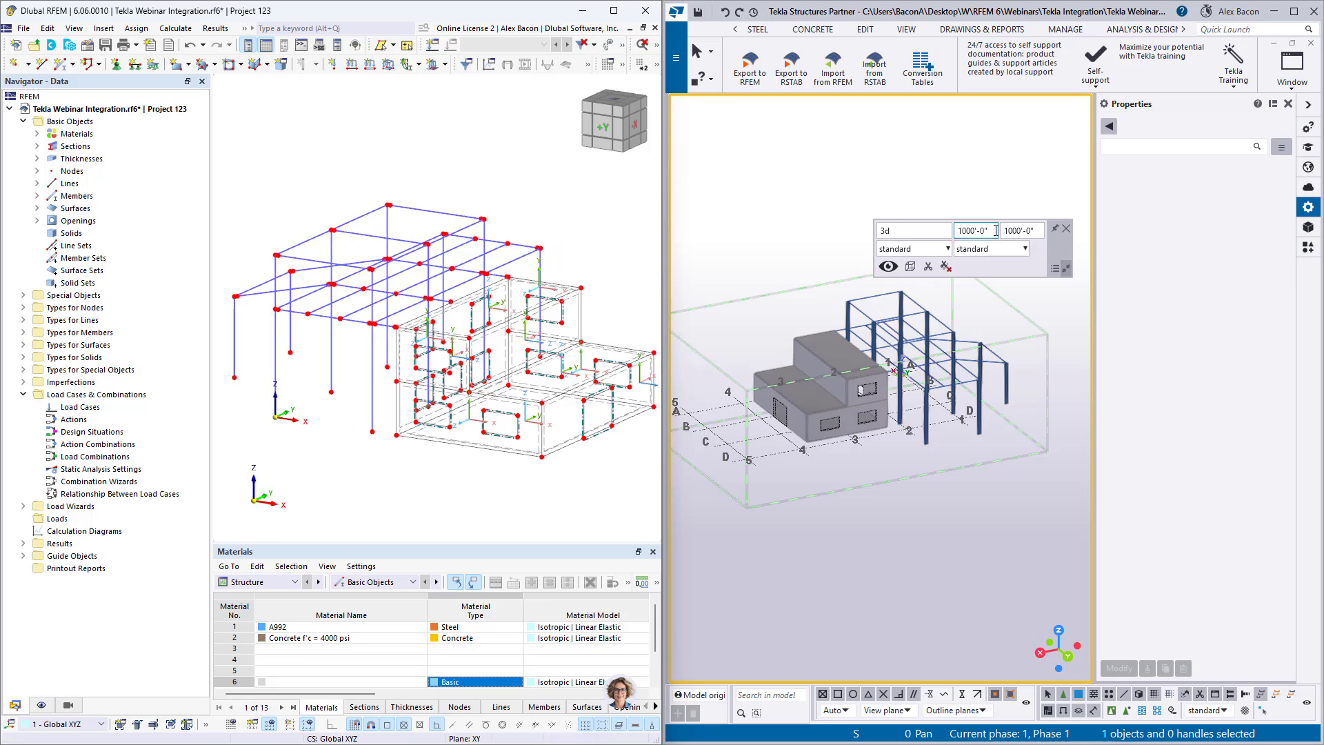
# Export the analytical model with rigid links and Z-axis upward to RFEM, overwriting the current model, and release the RFEM application lock
pyautogui.click(751, 72)
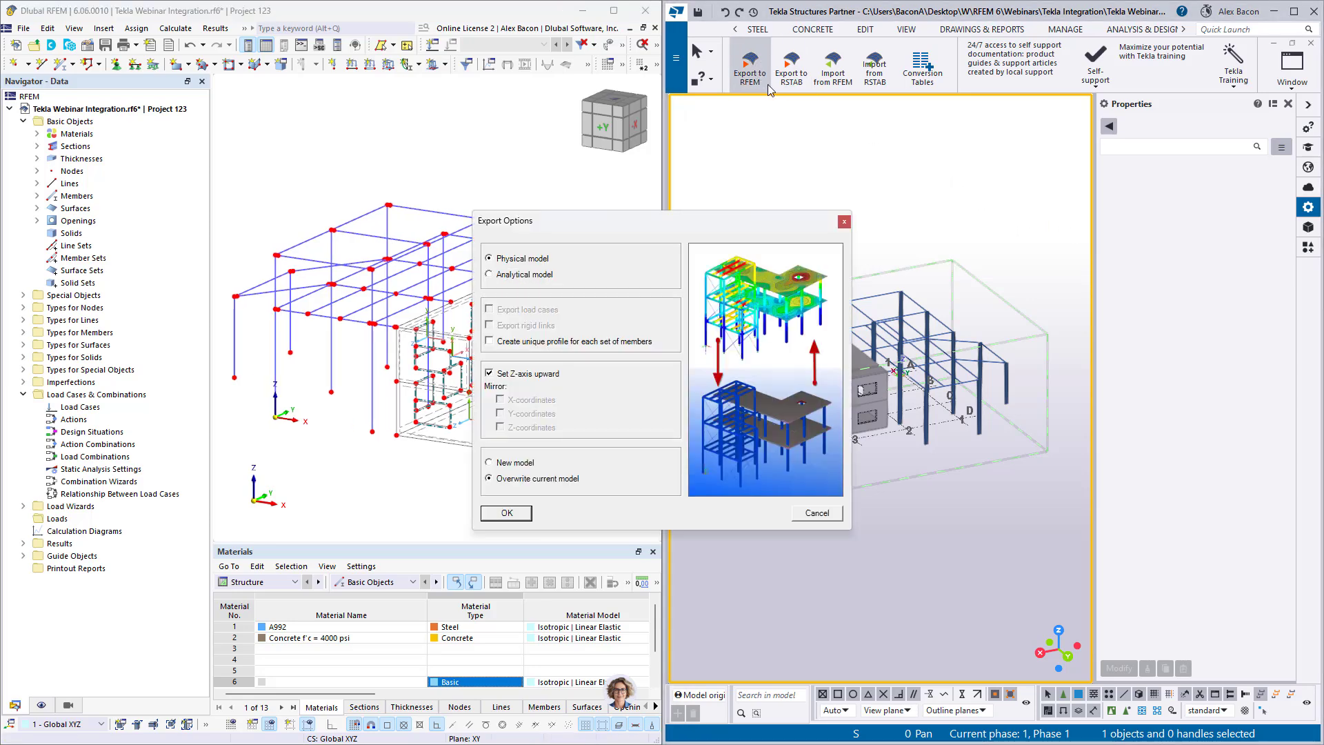
pyautogui.click(550, 276)
pyautogui.moveTo(579, 219); pyautogui.dragTo(897, 227)
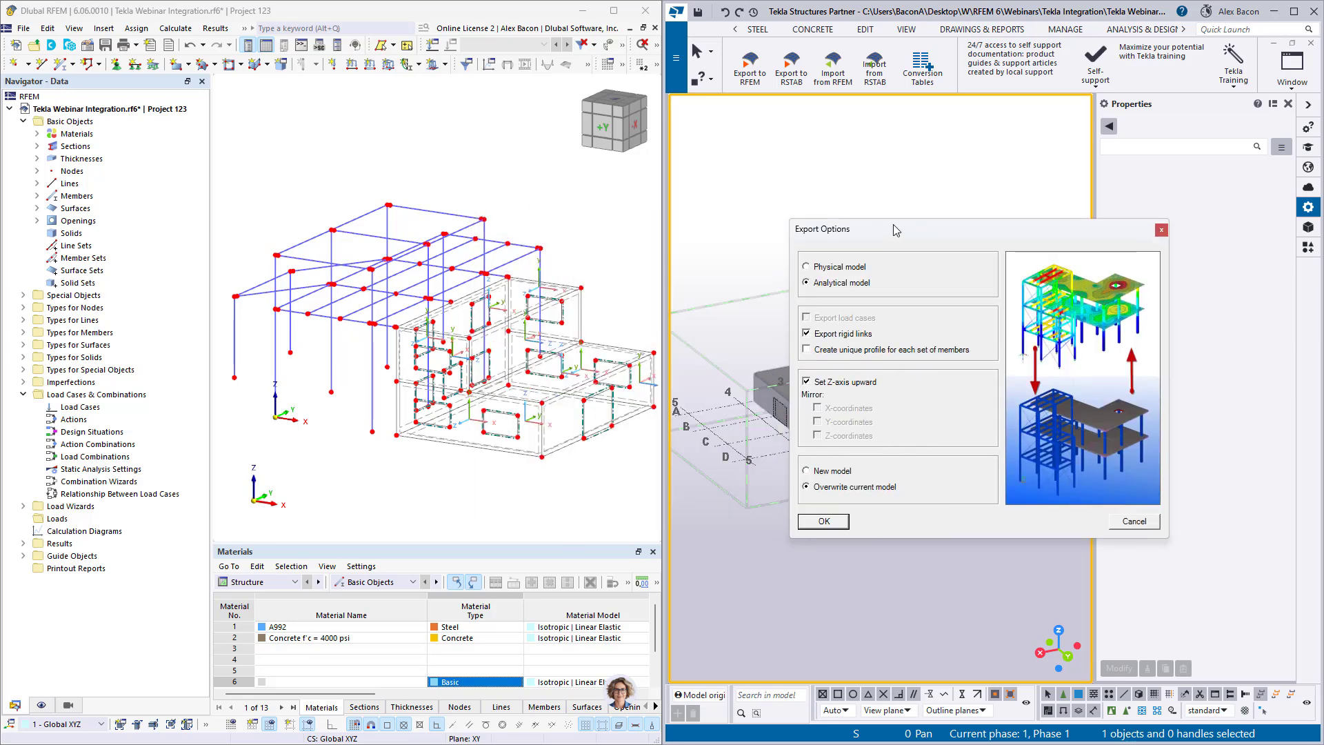
pyautogui.click(825, 522)
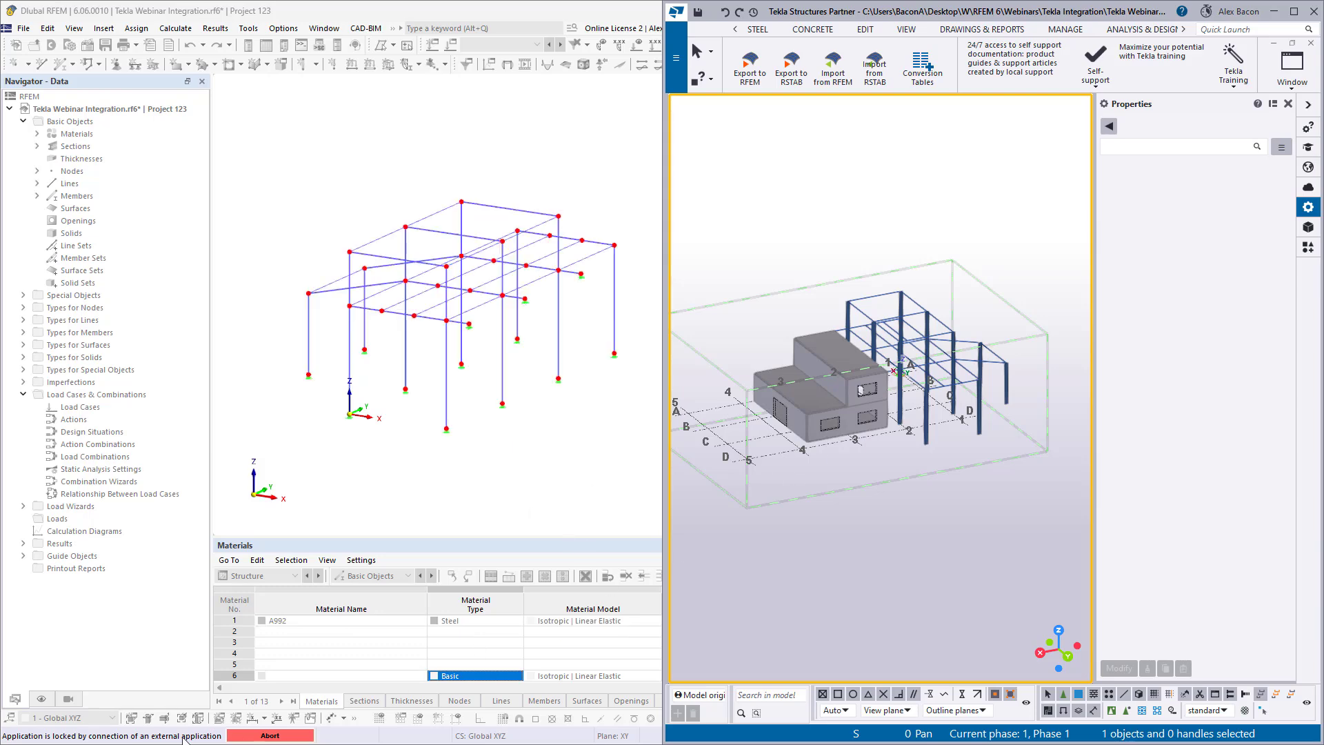
pyautogui.click(266, 736)
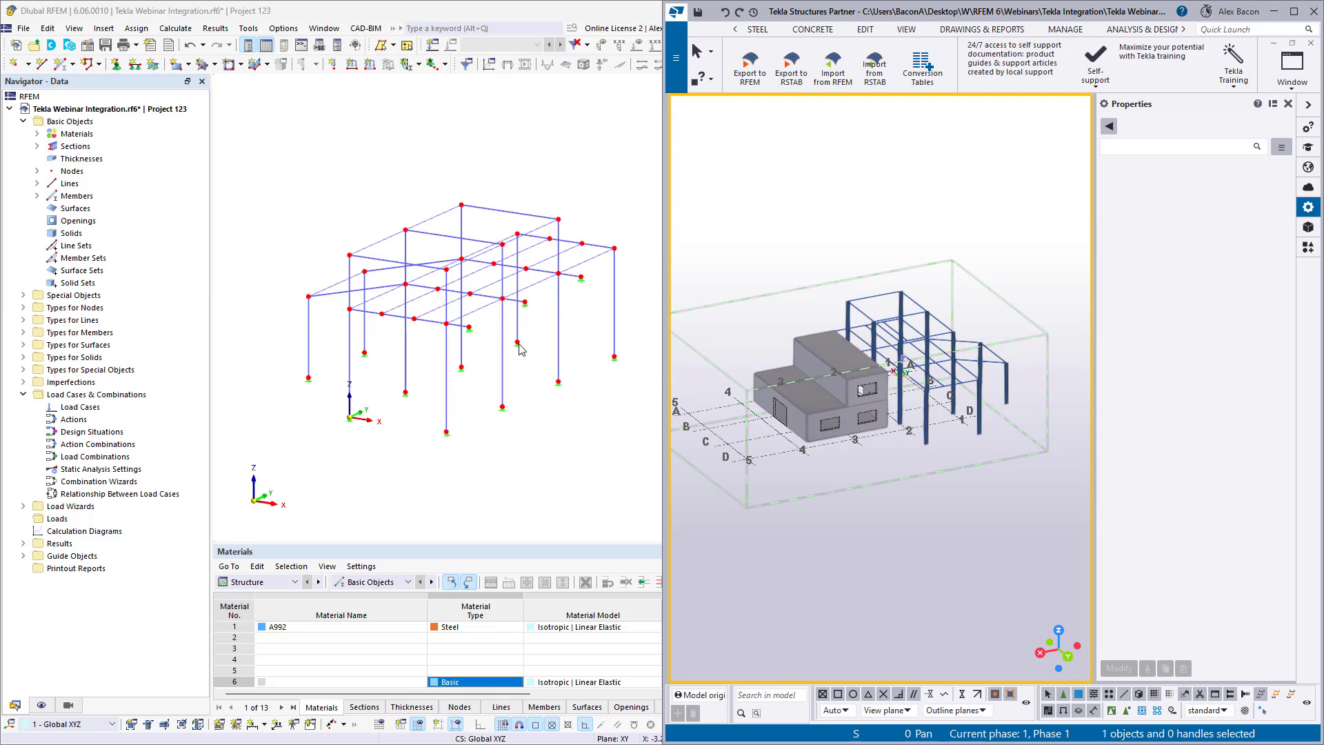
# Maximize the RFEM window and examine the imported wireframe's nodes, supports and member connections from both sides
pyautogui.scroll(3, 455, 326)
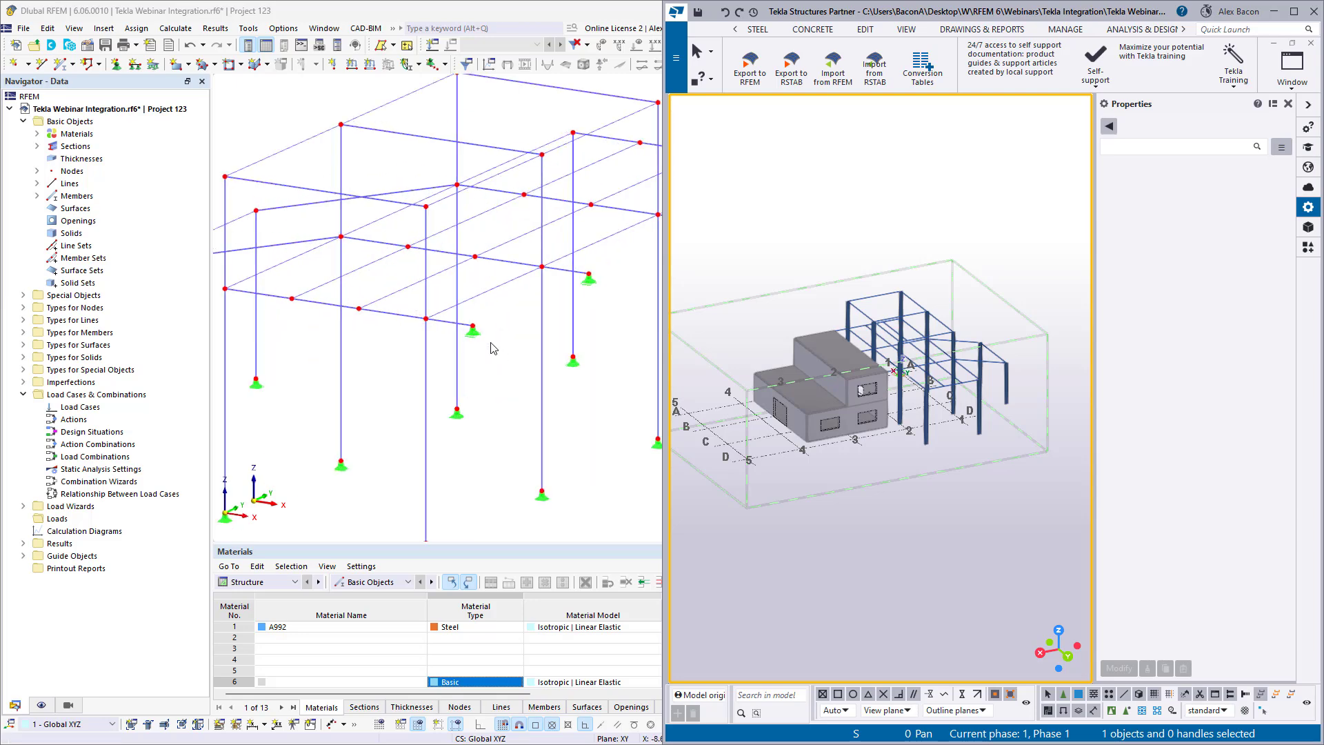
pyautogui.scroll(-3, 494, 348)
pyautogui.click(494, 348)
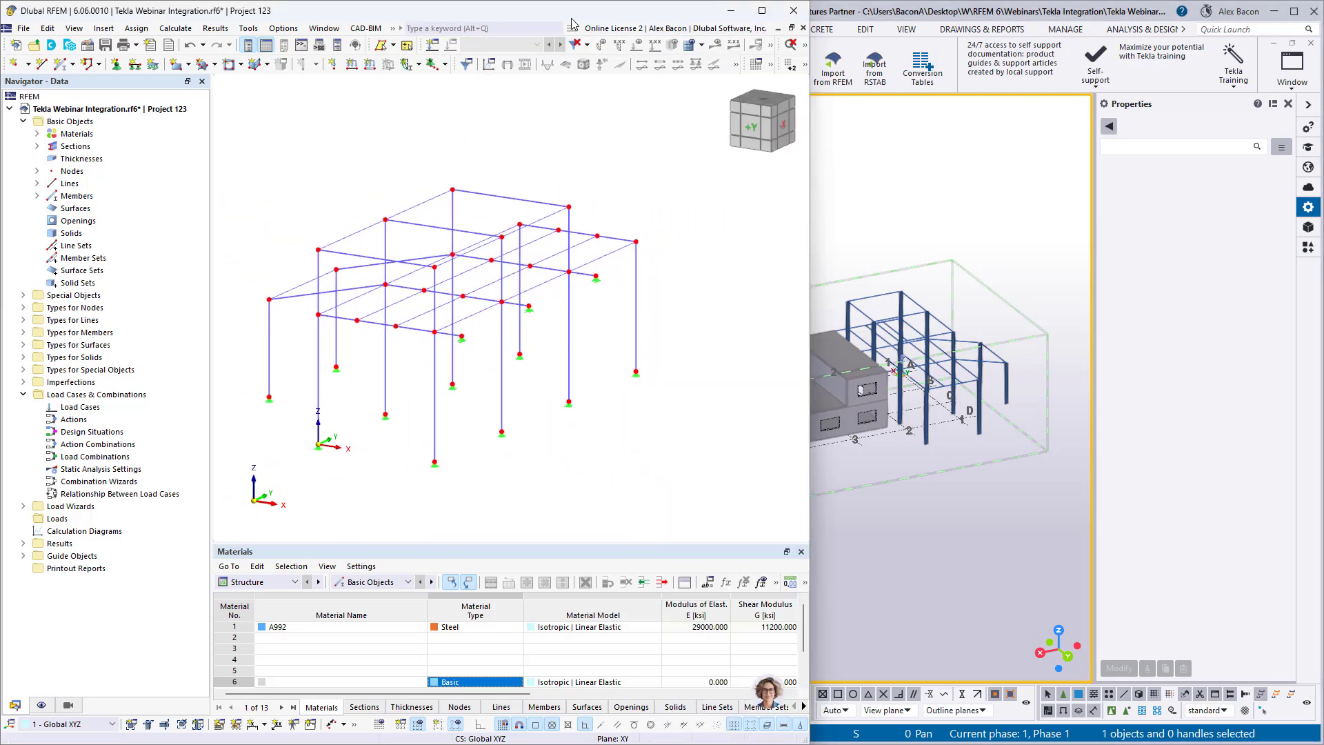
pyautogui.moveTo(571, 24); pyautogui.dragTo(834, 2)
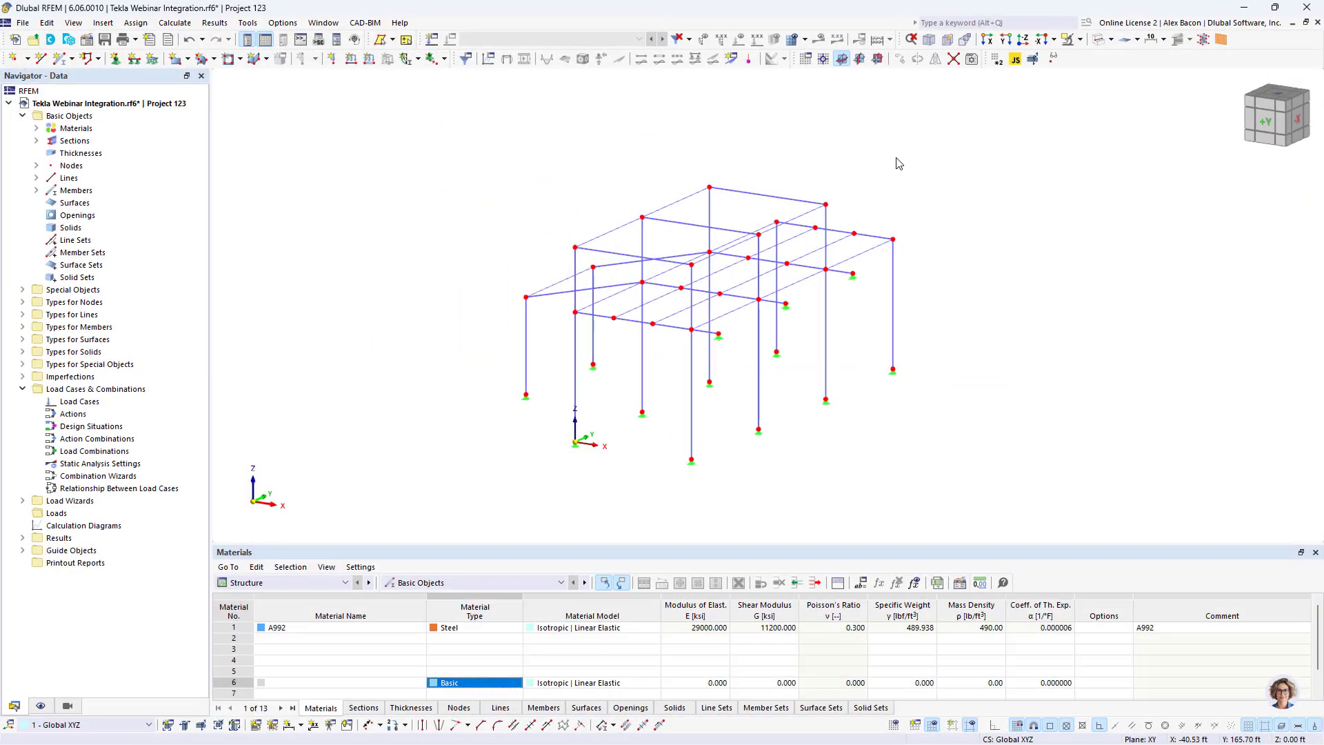
pyautogui.scroll(5, 741, 269)
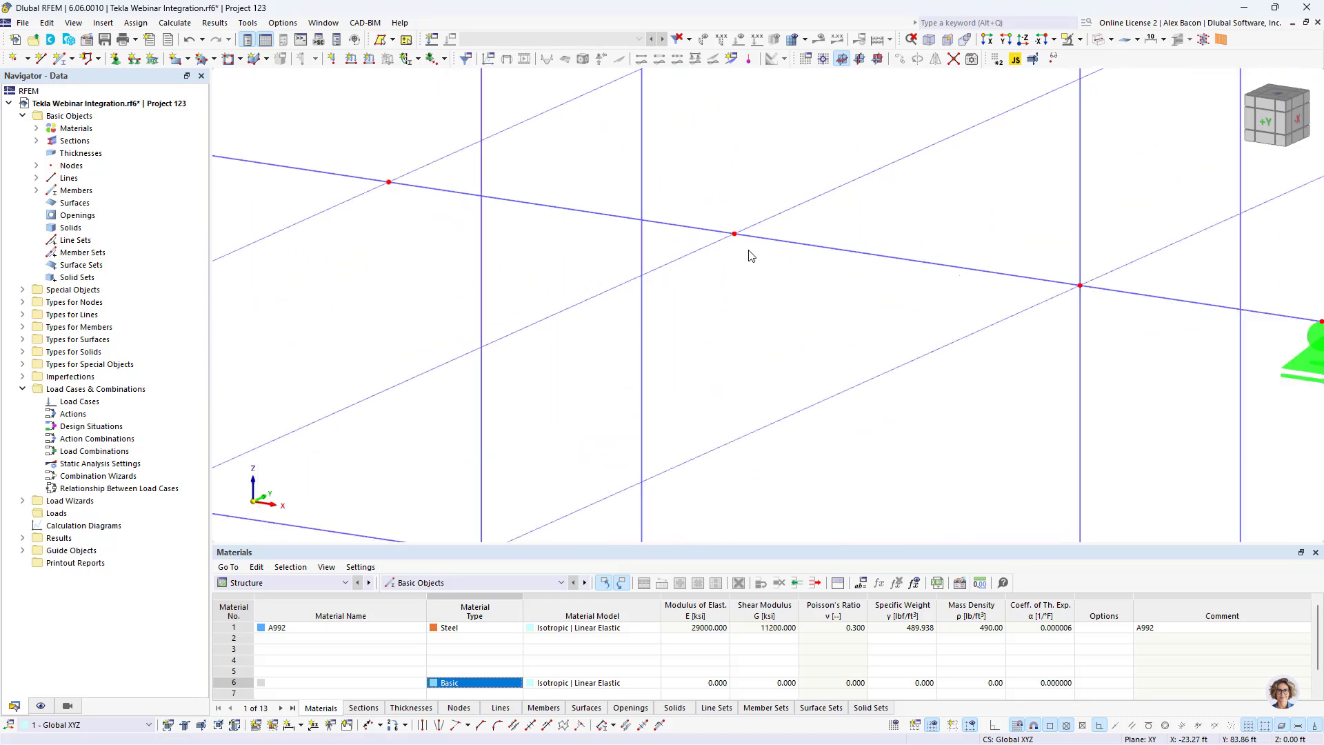
pyautogui.scroll(-4, 808, 269)
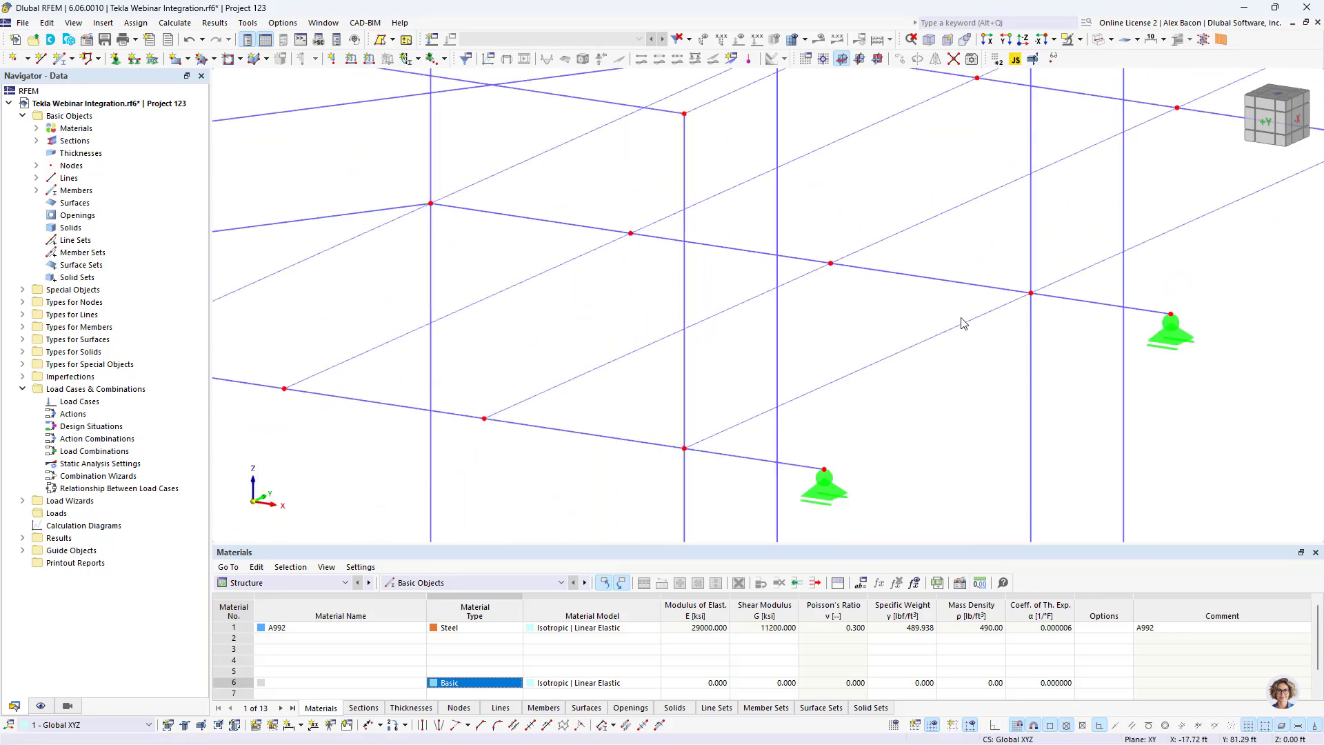
pyautogui.scroll(-4, 878, 327)
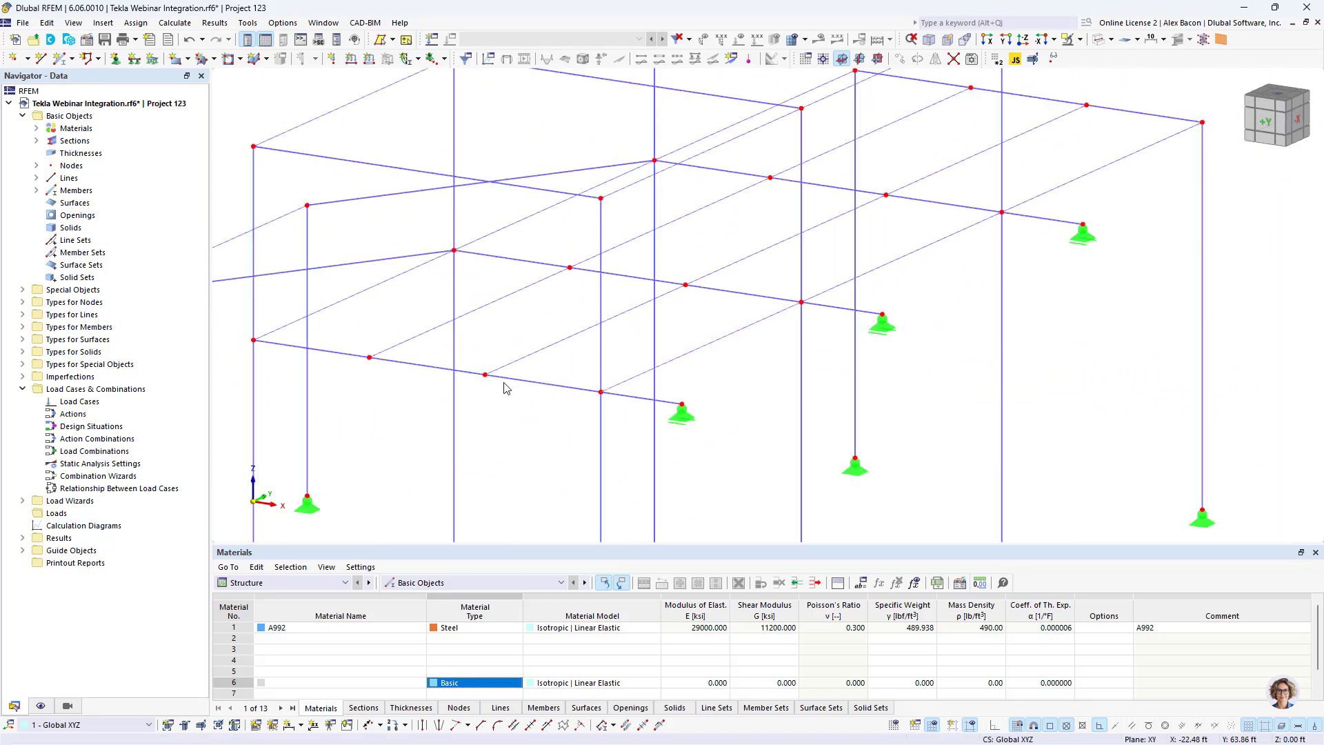
pyautogui.scroll(-2, 786, 269)
pyautogui.keyDown('ctrl'); pyautogui.moveTo(774, 271); pyautogui.dragTo(428, 309, button='middle'); pyautogui.keyUp('ctrl')
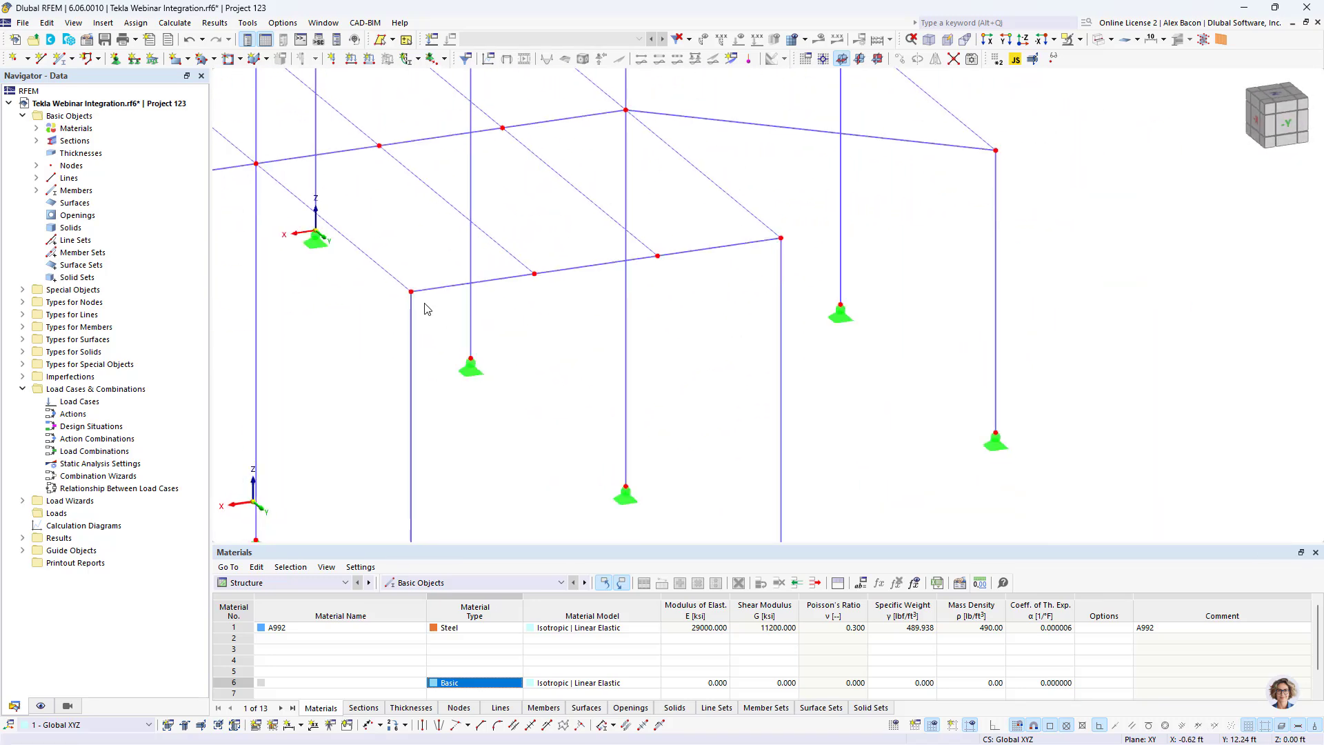
# Display the imported frame as a rendered solid model with its member cross-sections instead of wireframe
pyautogui.click(1098, 40)
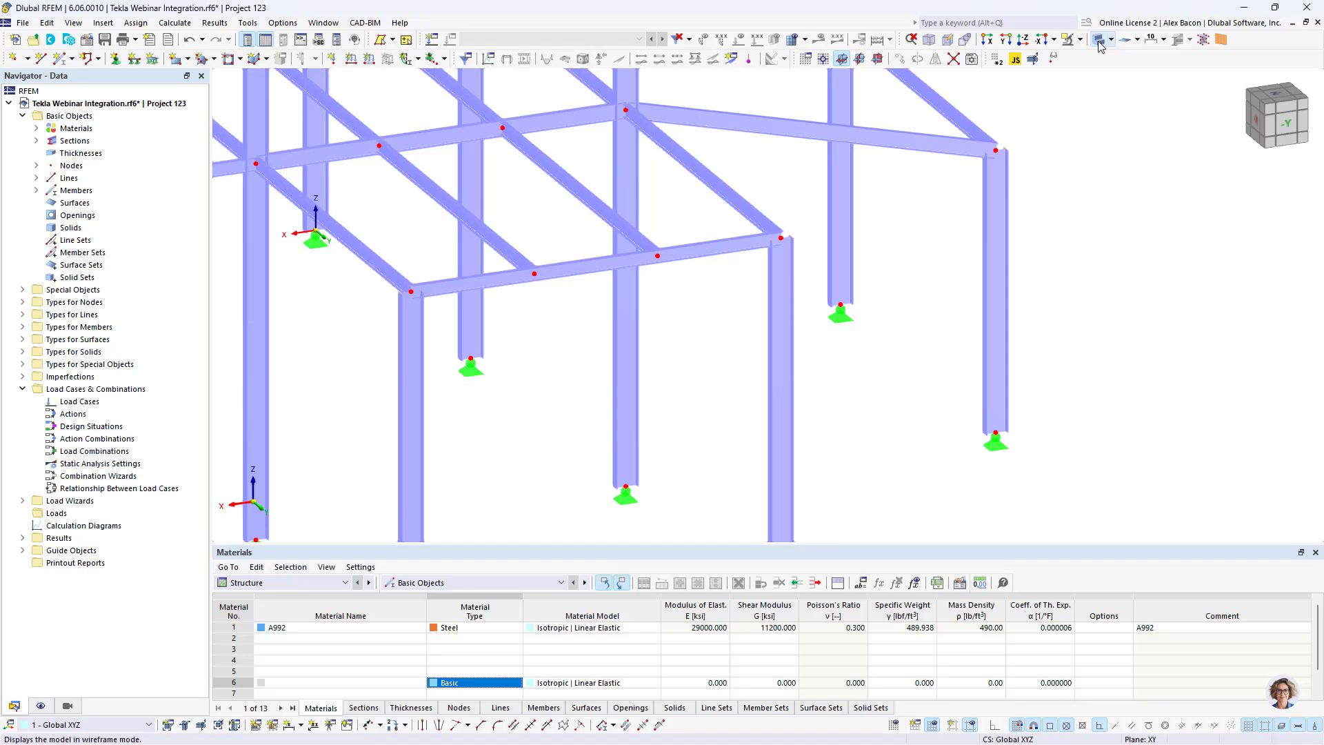
pyautogui.scroll(-5, 754, 338)
pyautogui.keyDown('ctrl'); pyautogui.moveTo(754, 338); pyautogui.dragTo(1087, 310, button='middle'); pyautogui.keyUp('ctrl')
pyautogui.scroll(5, 485, 323)
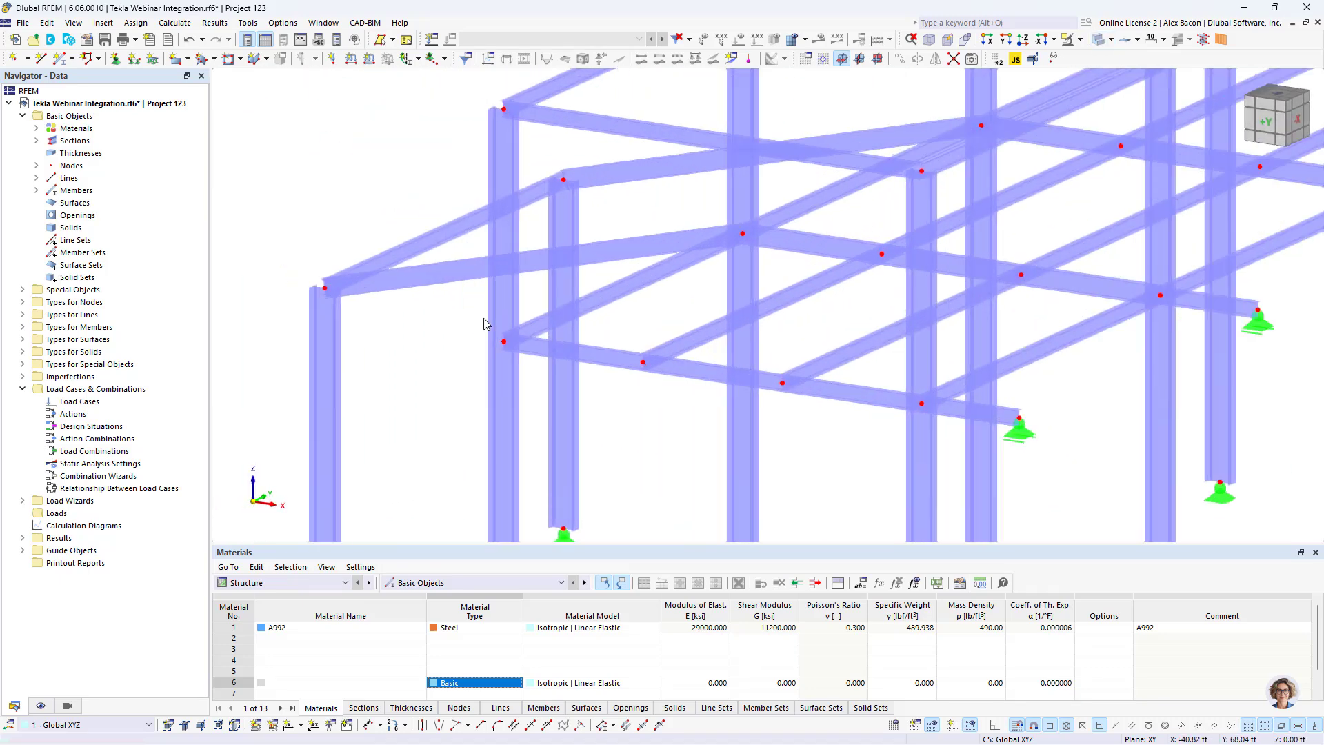
pyautogui.scroll(-8, 485, 323)
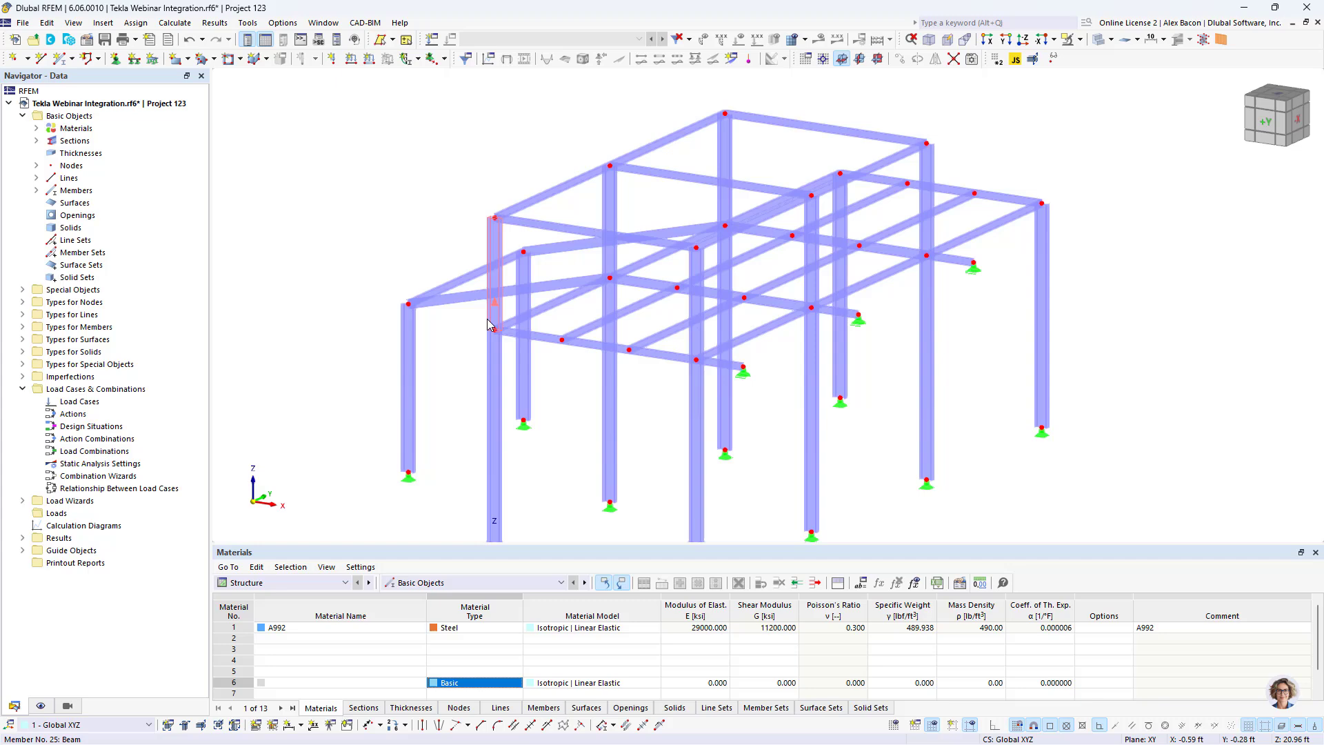
# Color the rendered members by section, by material and finally by member type to check the imported properties
pyautogui.click(41, 705)
pyautogui.scroll(-10, 95, 621)
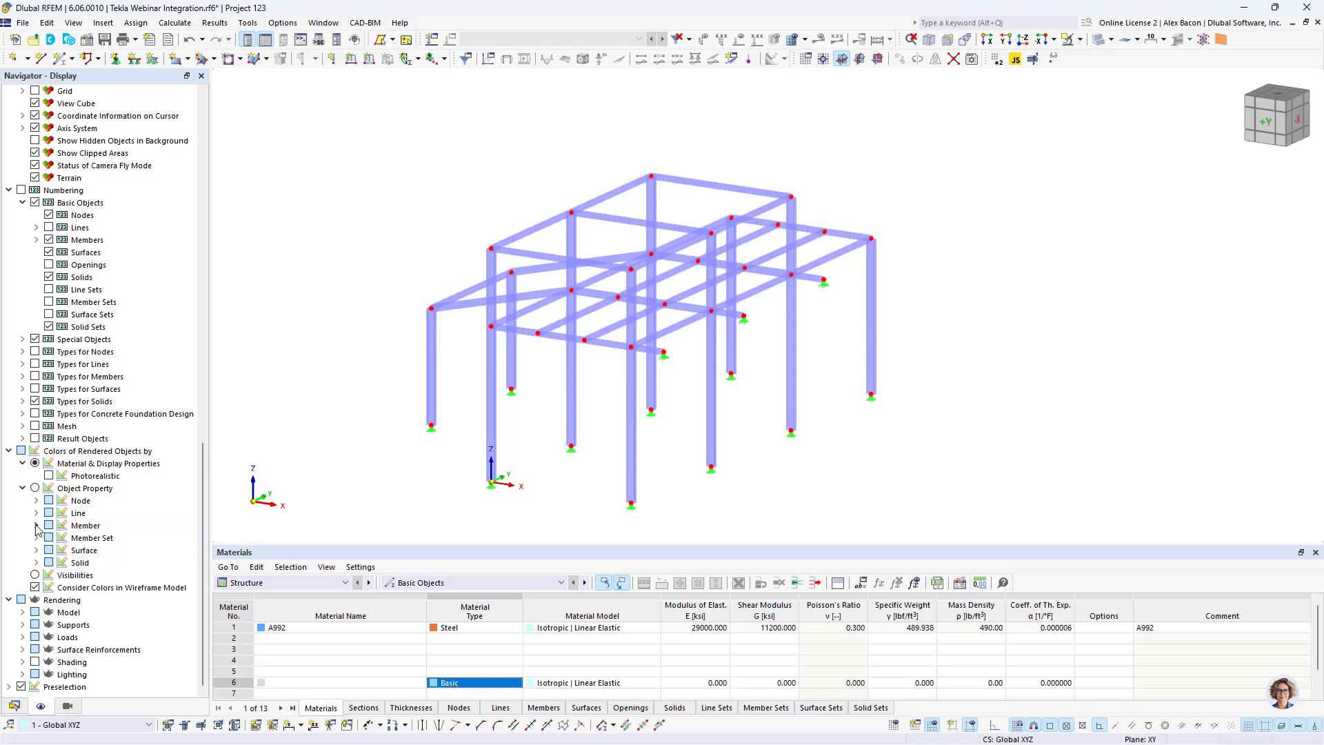
pyautogui.click(37, 525)
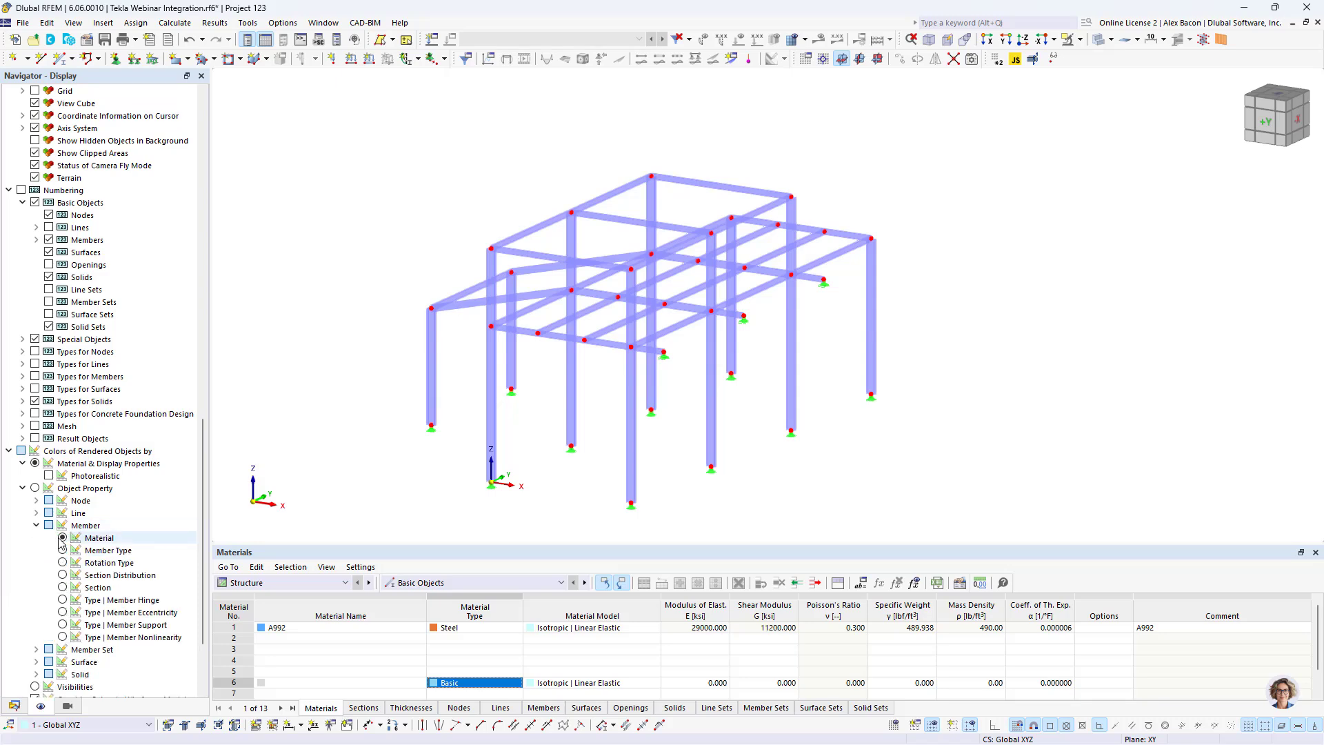
pyautogui.click(63, 586)
pyautogui.moveTo(752, 306); pyautogui.dragTo(807, 270, button='middle')
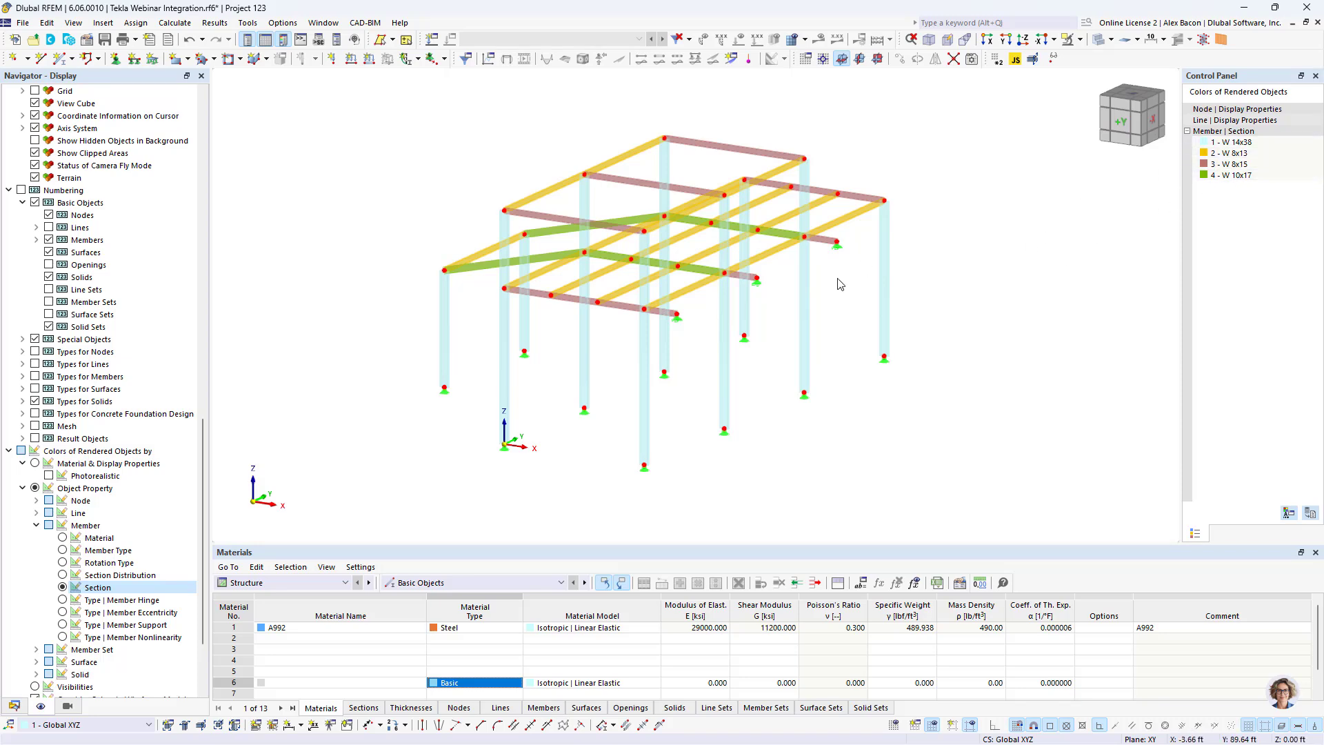
pyautogui.click(62, 538)
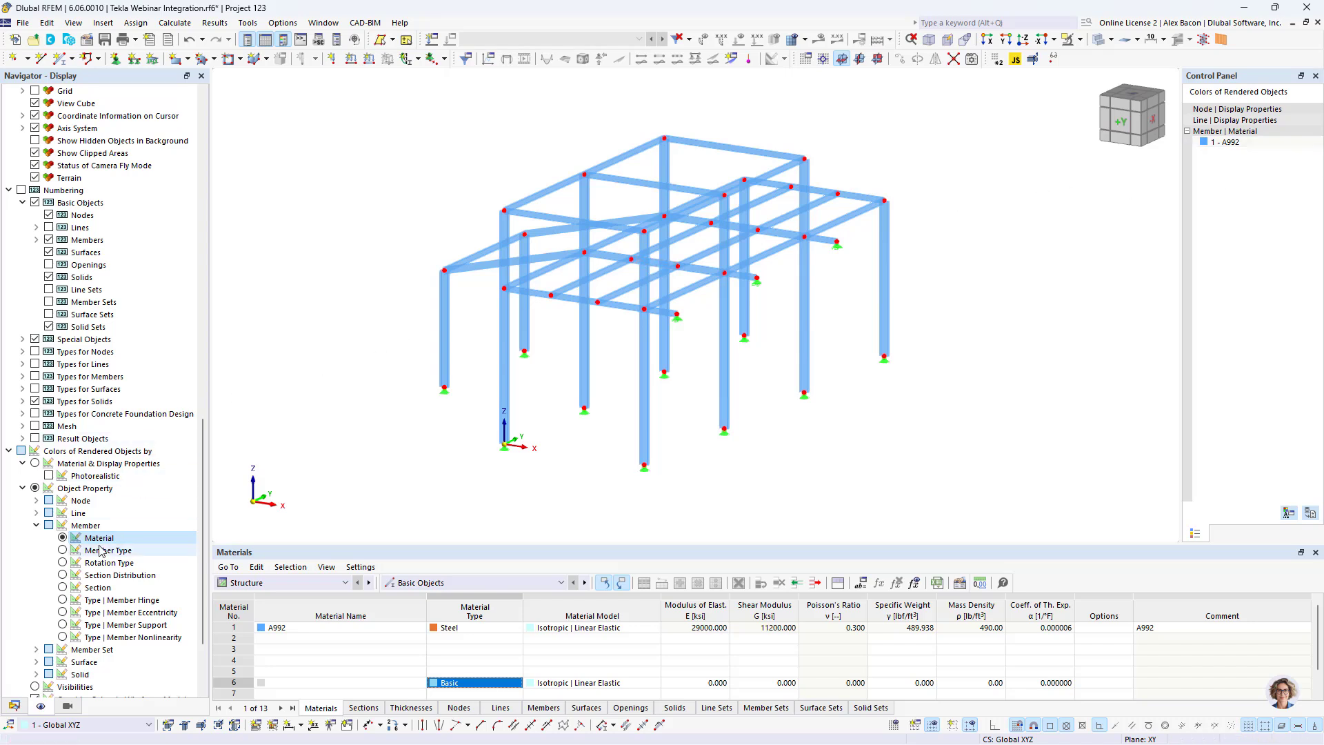
pyautogui.click(62, 550)
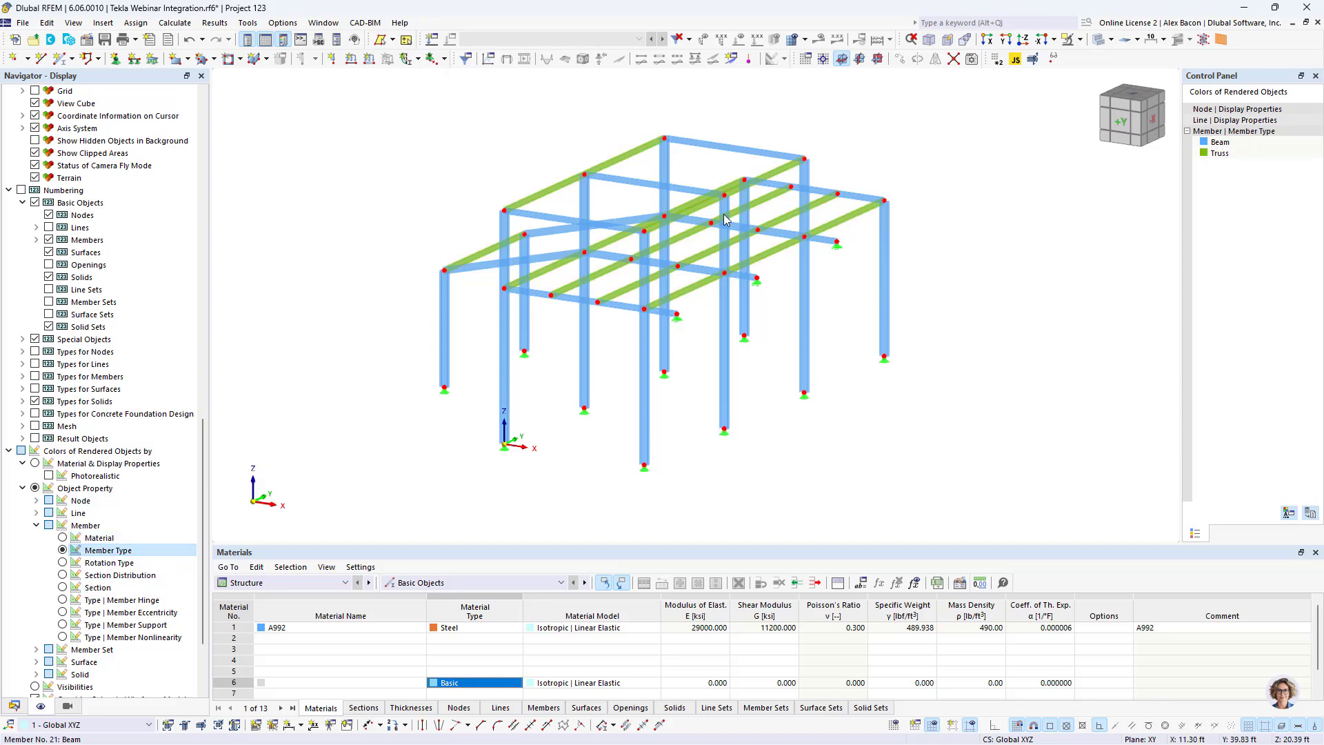
# Inspect the member properties of a truss-type beam between two columns and close them without changes
pyautogui.keyDown('ctrl'); pyautogui.moveTo(786, 277); pyautogui.dragTo(589, 346, button='middle'); pyautogui.keyUp('ctrl')
pyautogui.doubleClick(588, 342)
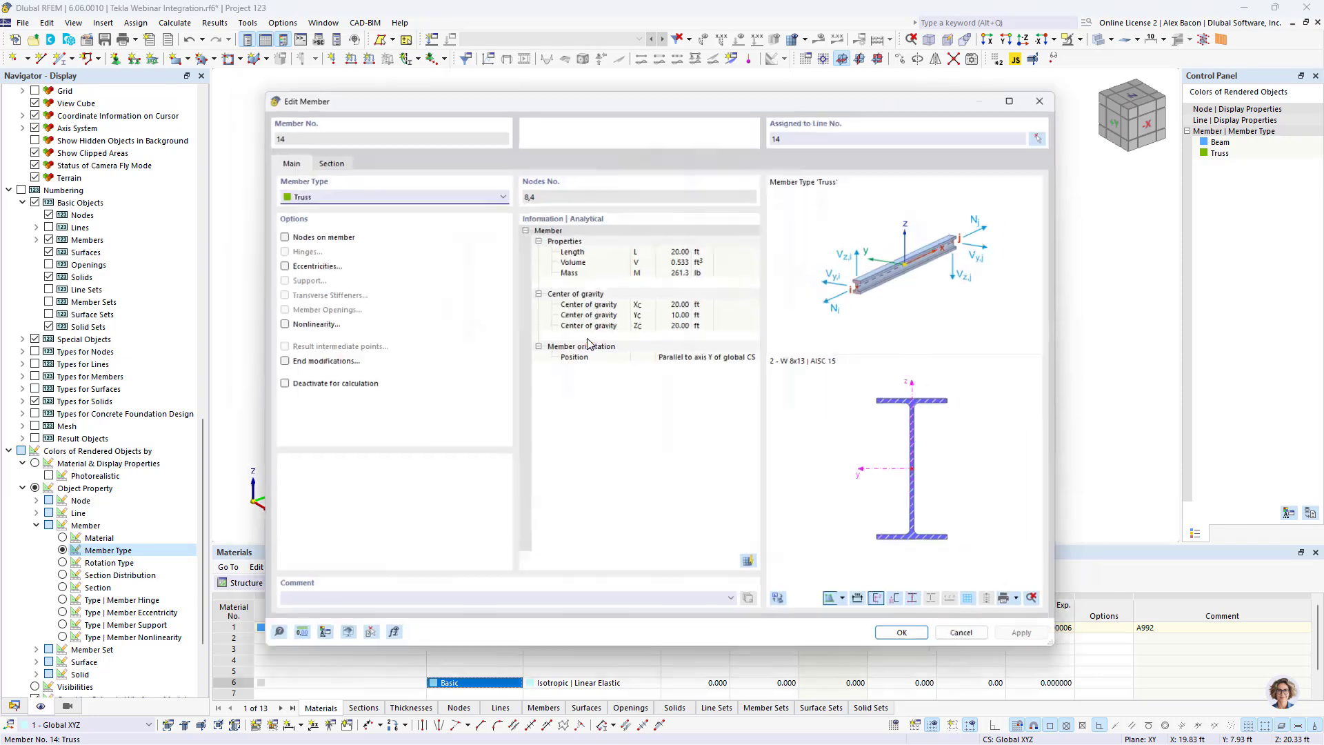
pyautogui.click(1060, 89)
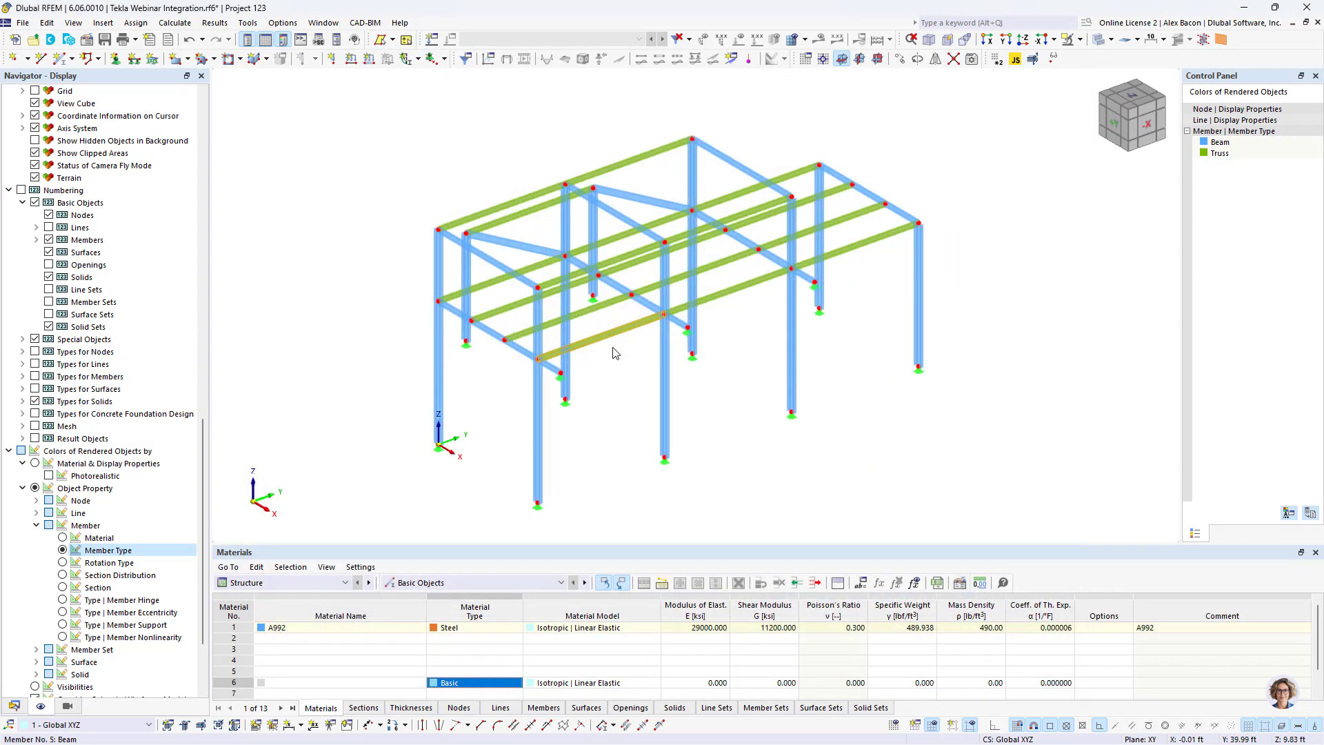
pyautogui.scroll(4, 639, 345)
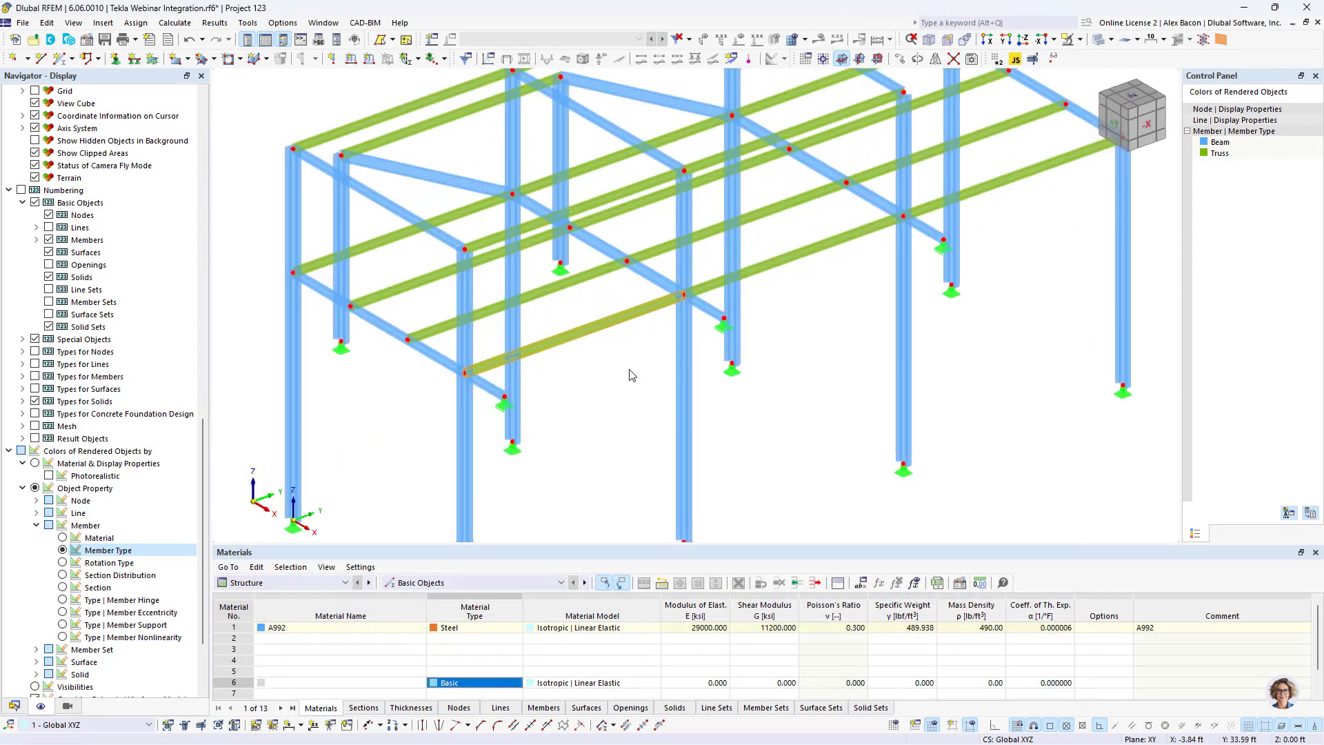
pyautogui.scroll(-3, 623, 257)
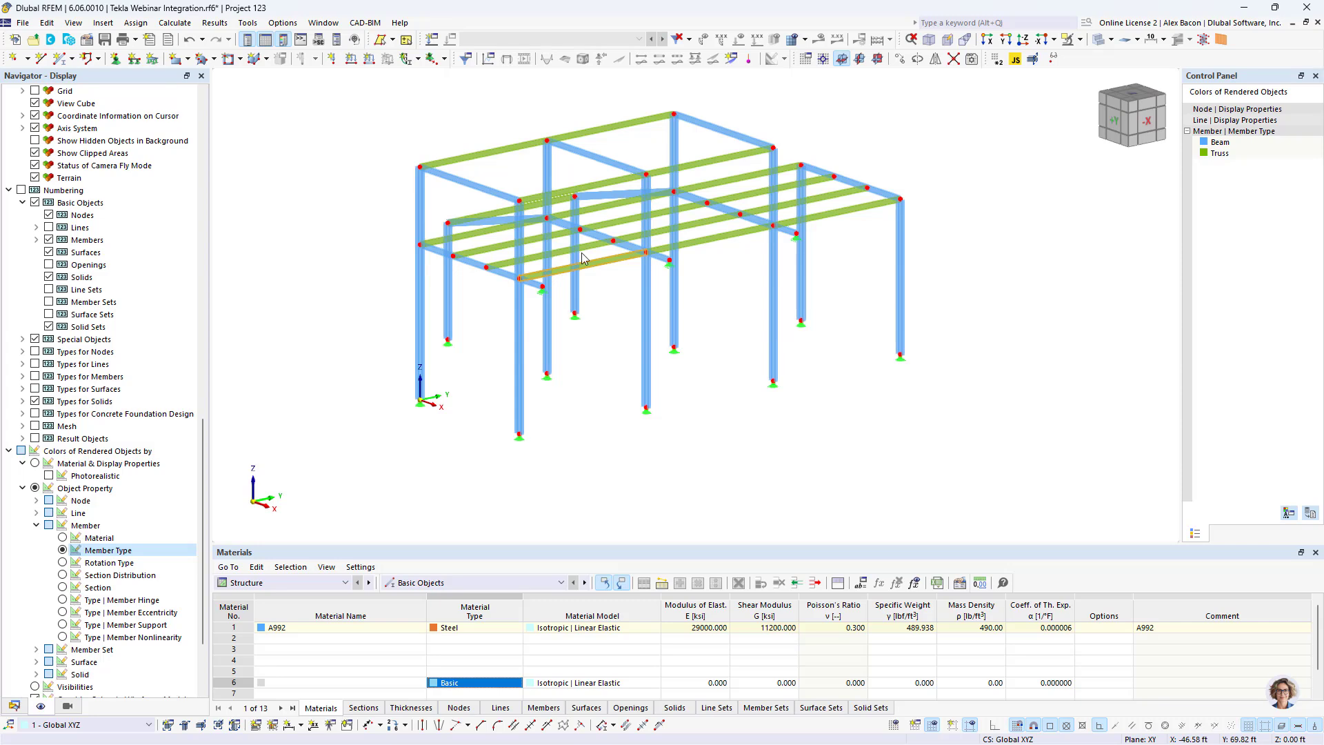
# Examine a column base support and the nodal support definition at the free end of a horizontal beam
pyautogui.scroll(6, 547, 444)
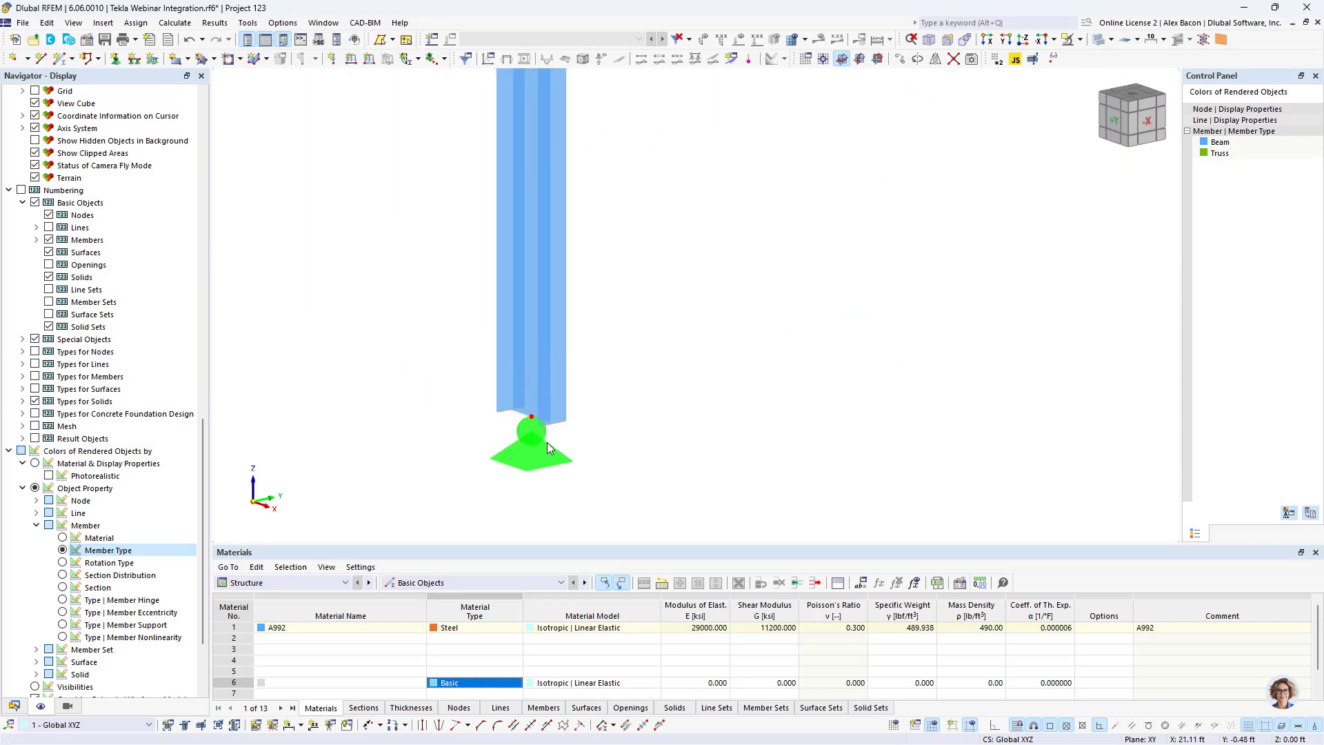
pyautogui.scroll(-6, 545, 445)
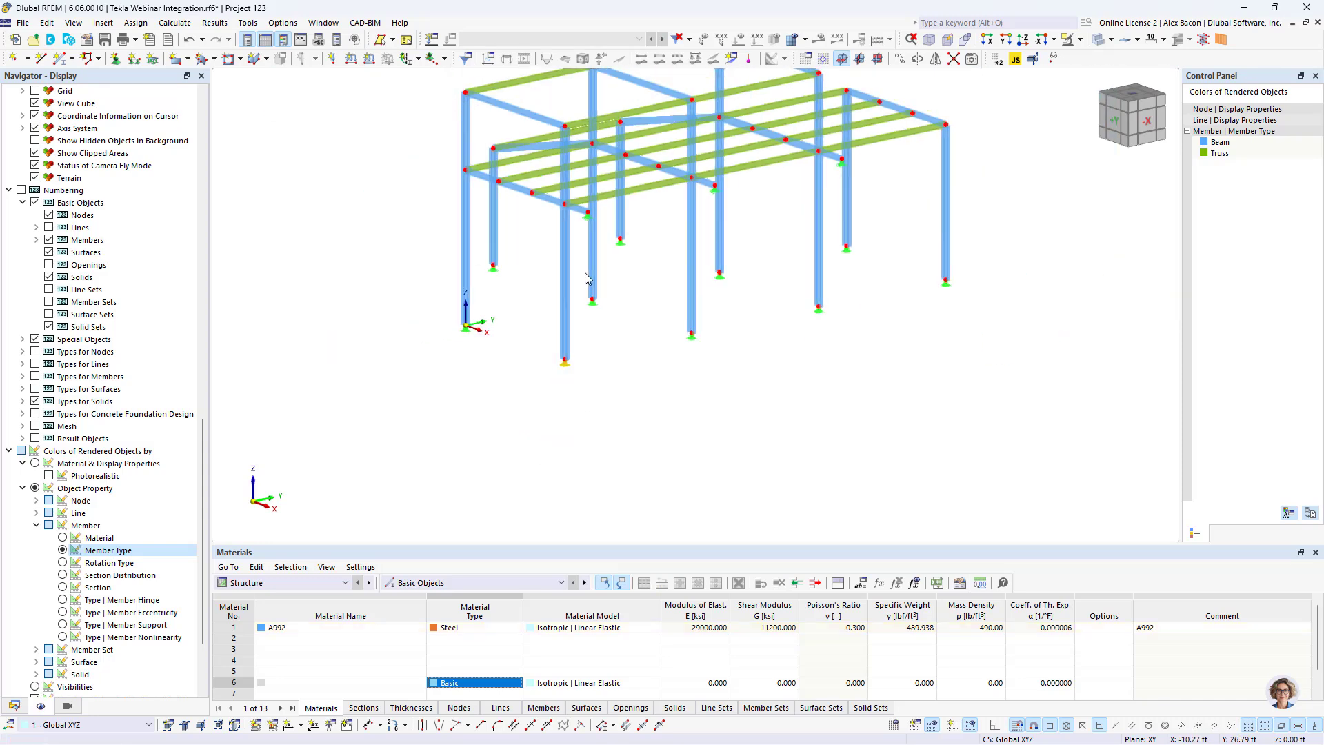
pyautogui.scroll(1, 587, 277)
pyautogui.scroll(5, 549, 290)
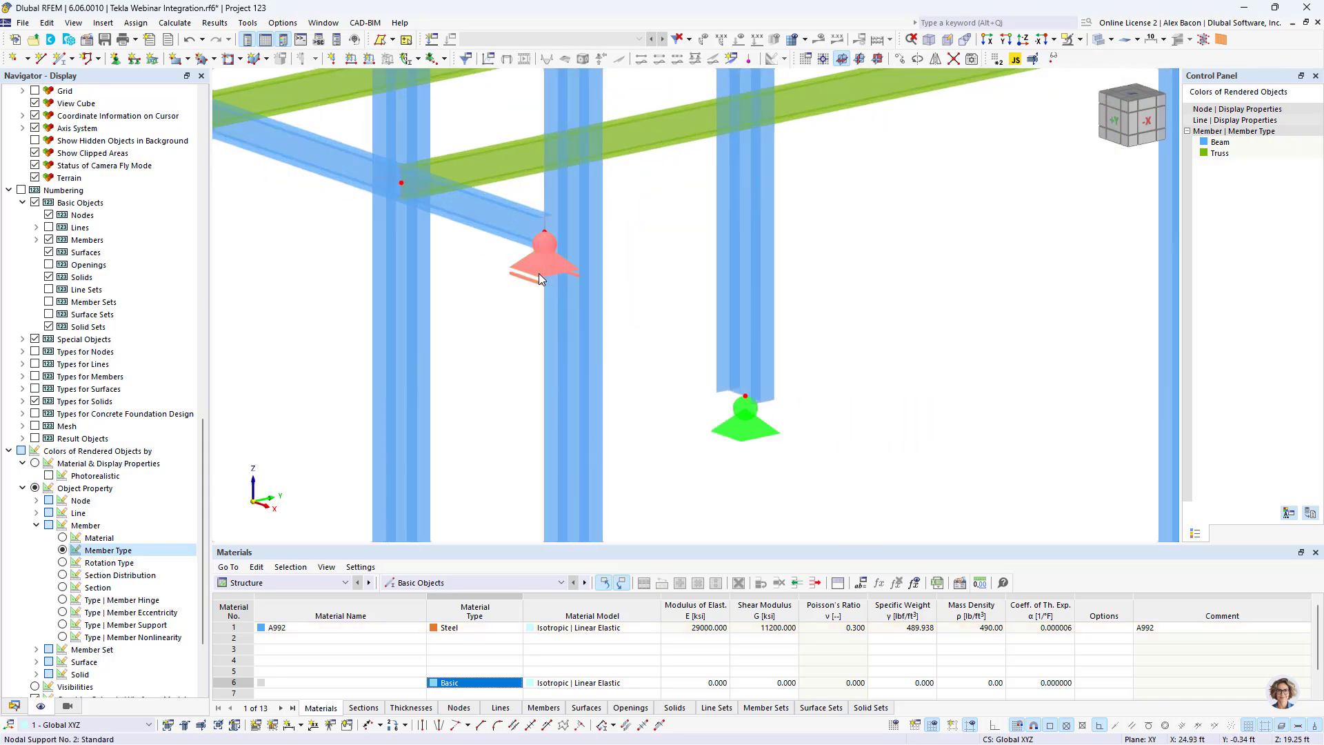
pyautogui.doubleClick(540, 278)
pyautogui.click(711, 235)
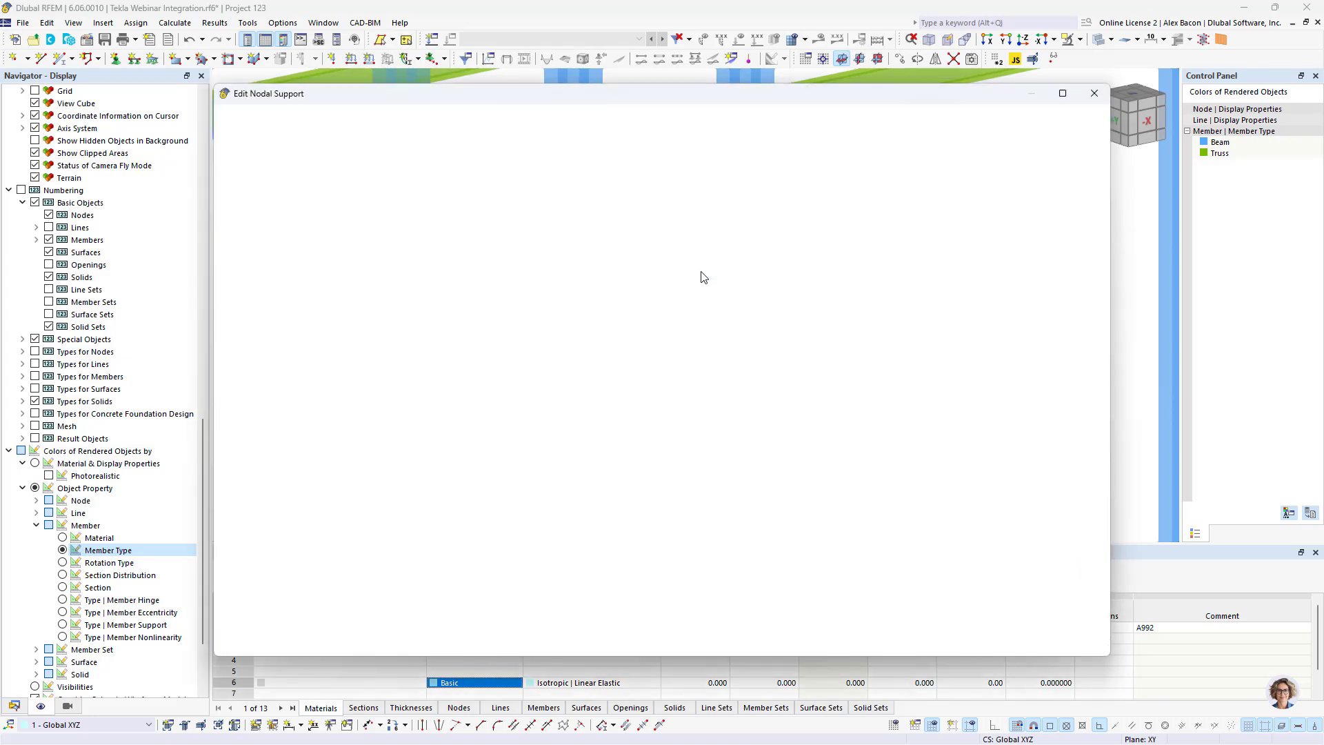
pyautogui.click(1094, 93)
pyautogui.press('Return')
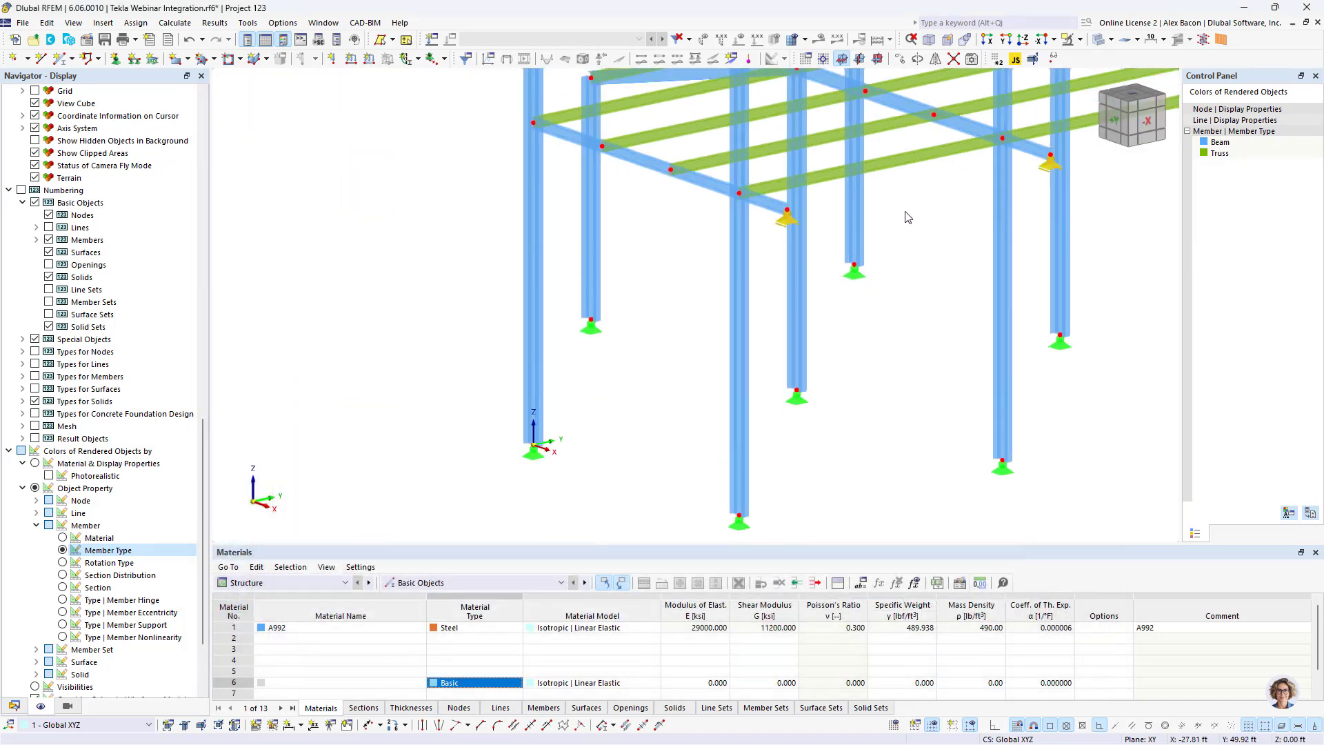
# Start a new member on the opposite side of the frame and set its member type to Tension
pyautogui.scroll(-3, 896, 248)
pyautogui.moveTo(880, 281); pyautogui.dragTo(672, 354, button='middle')
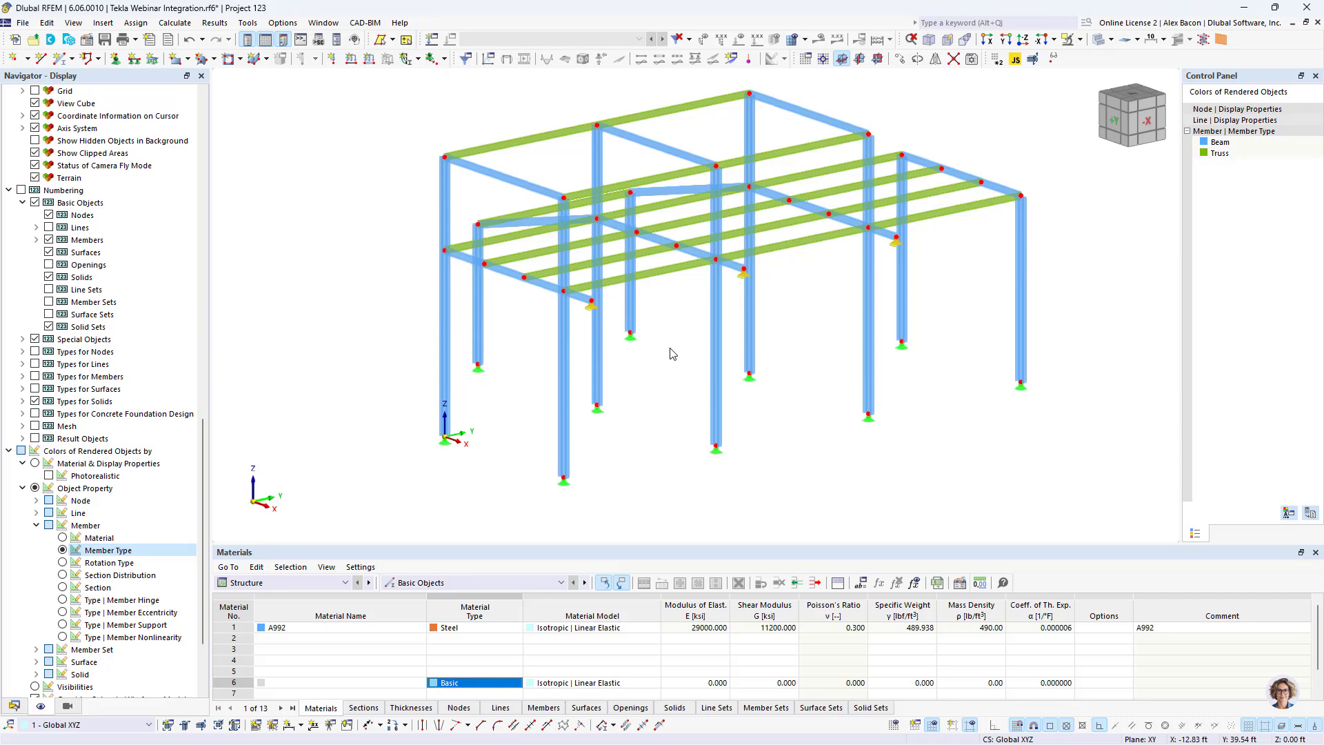
pyautogui.keyDown('ctrl'); pyautogui.moveTo(682, 349); pyautogui.dragTo(912, 413, button='middle'); pyautogui.keyUp('ctrl')
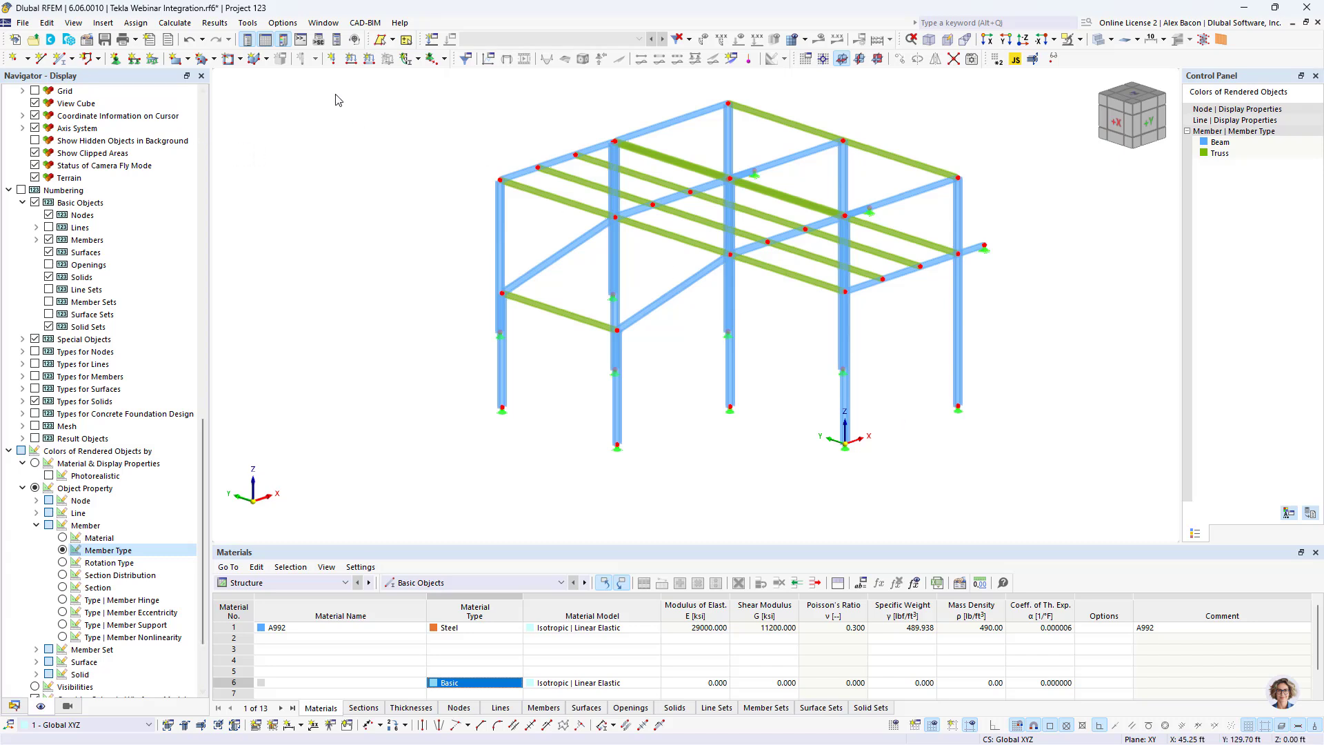
pyautogui.click(62, 59)
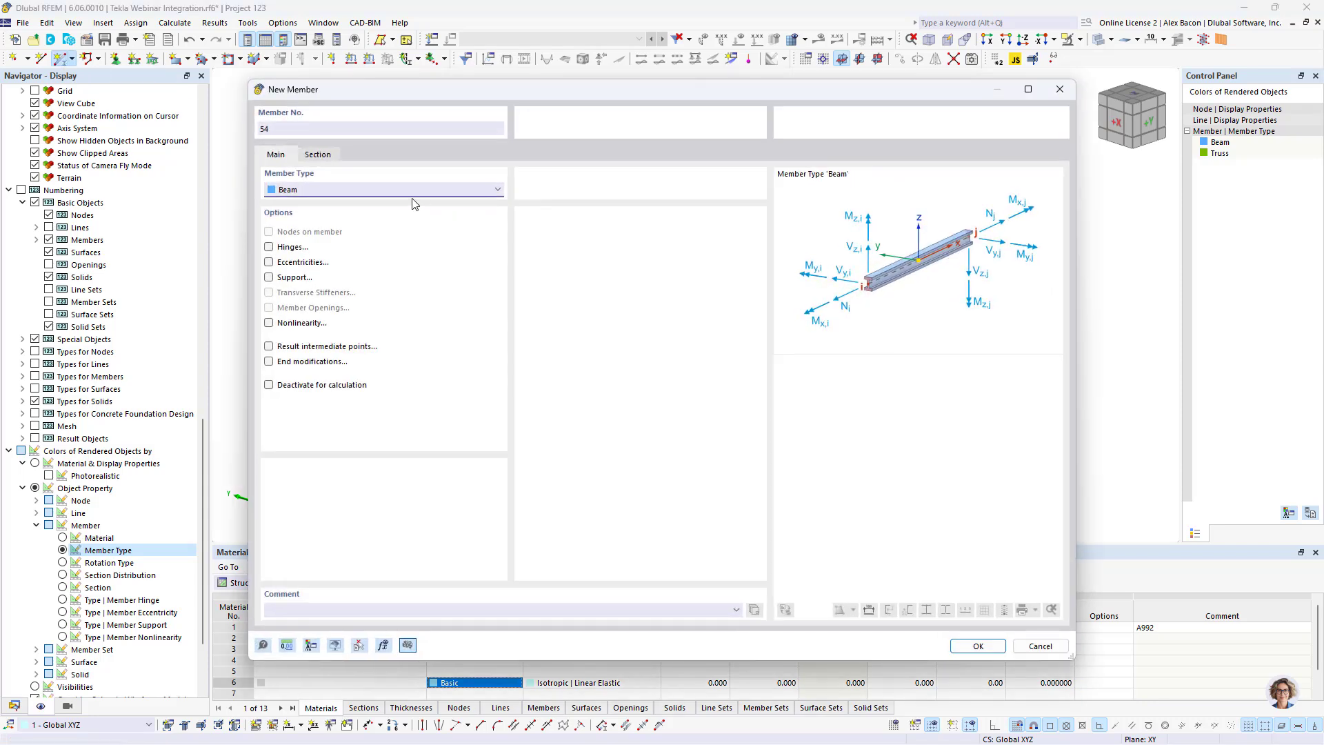
pyautogui.click(338, 189)
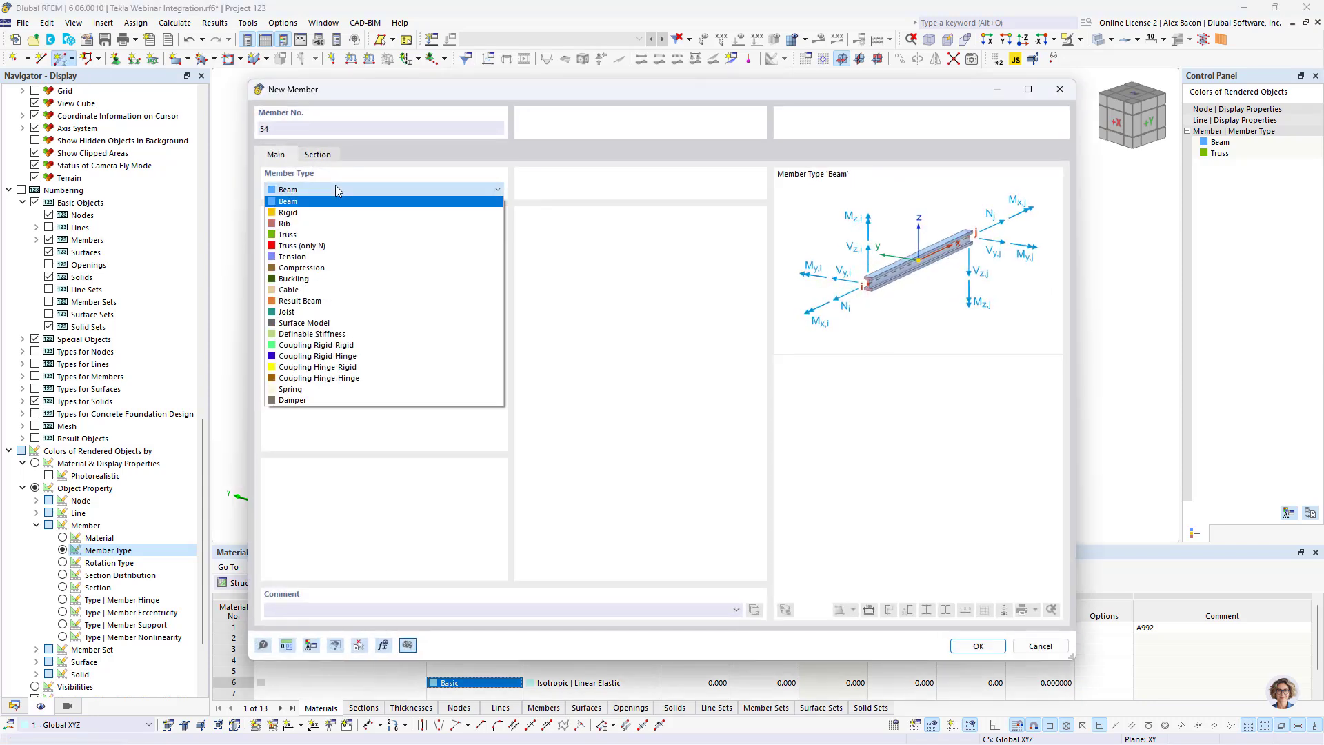
pyautogui.click(353, 257)
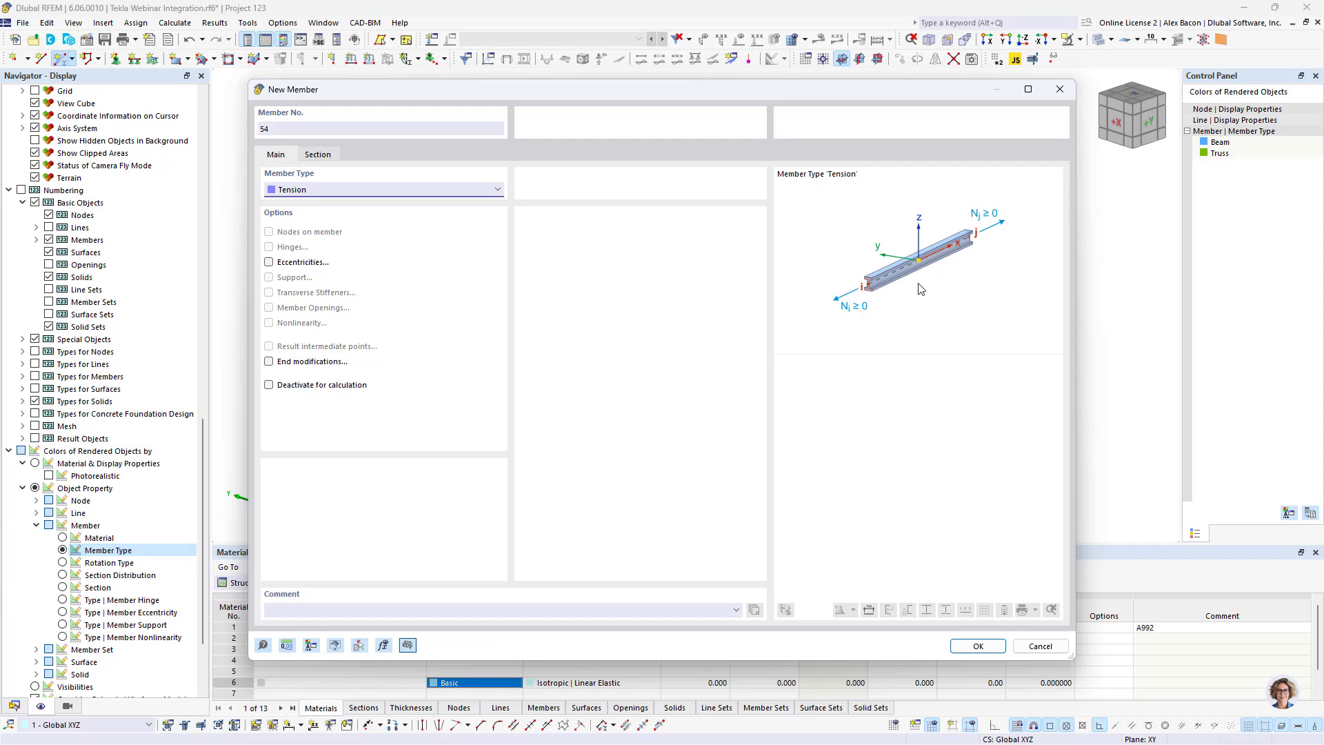
# Select the standardized AISC round bar RB 3/4 as the new tension member's section
pyautogui.click(318, 155)
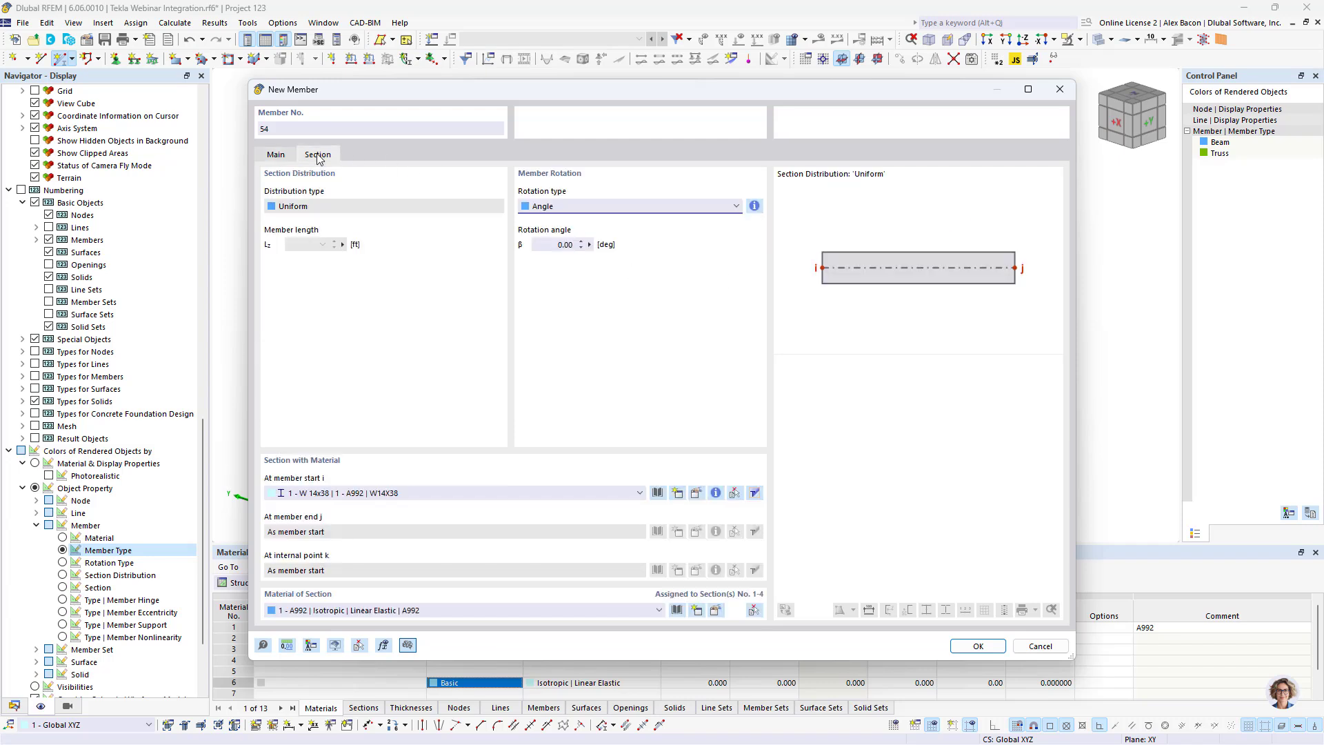
pyautogui.click(657, 492)
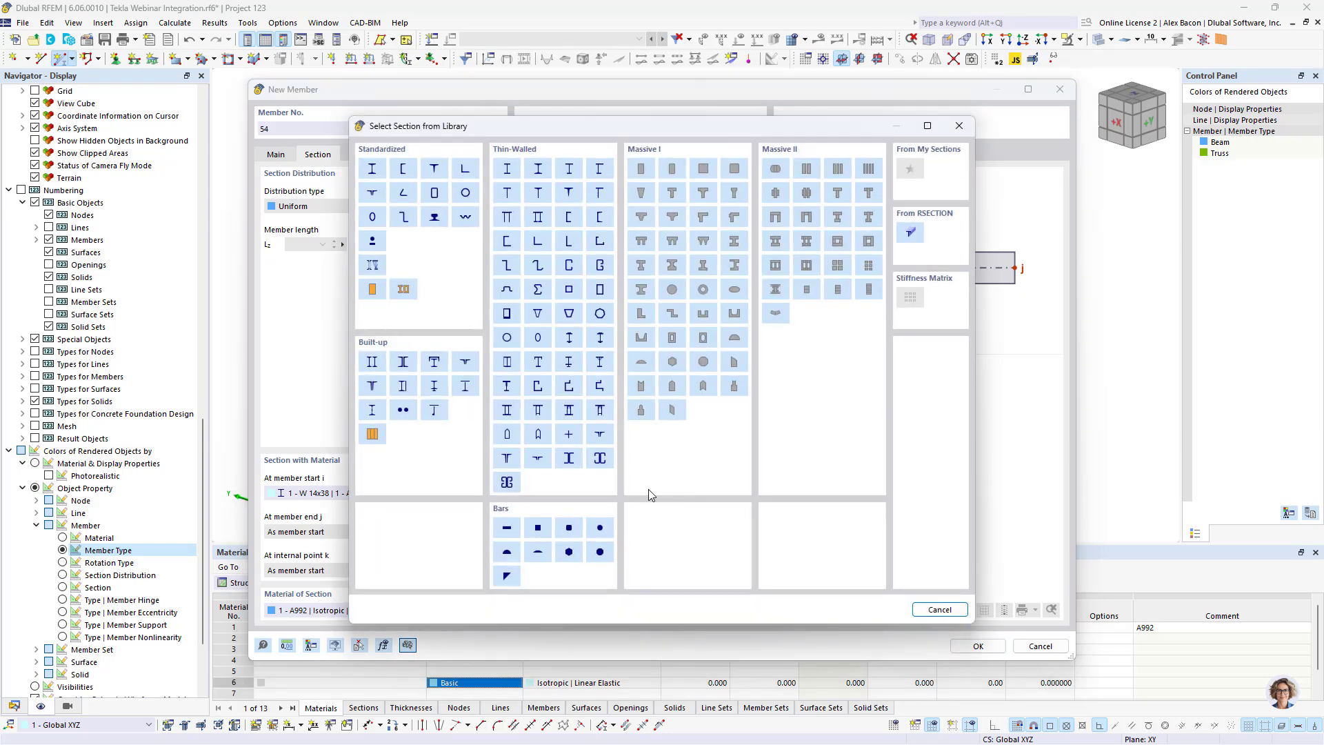
pyautogui.click(373, 241)
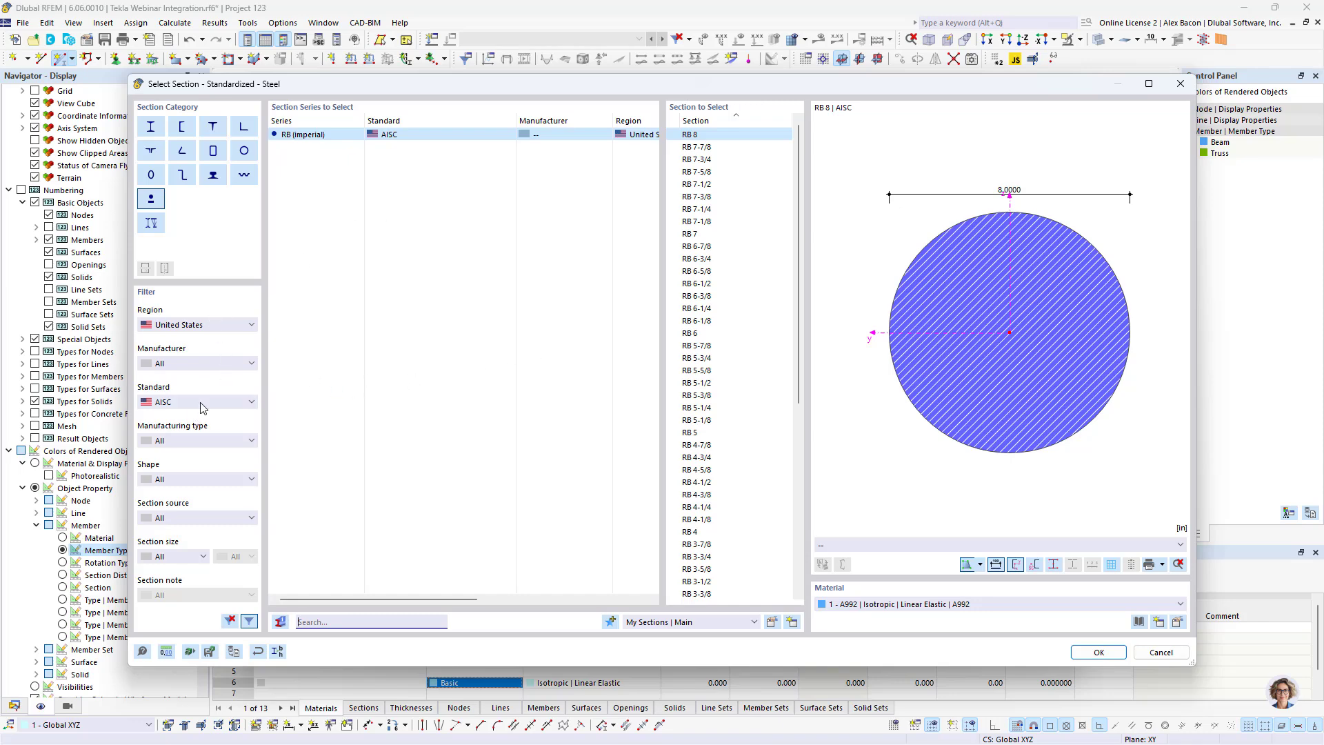
pyautogui.scroll(-6, 762, 446)
pyautogui.scroll(-3, 762, 446)
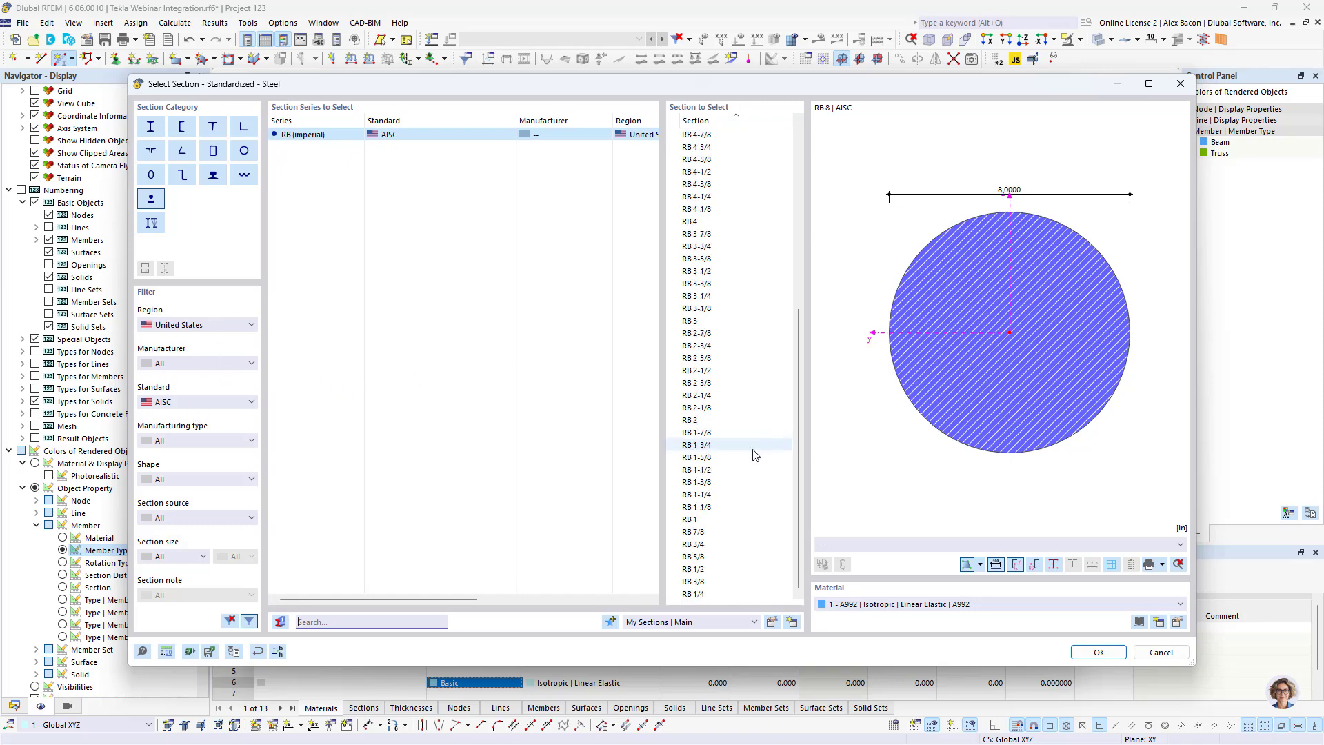
pyautogui.click(712, 545)
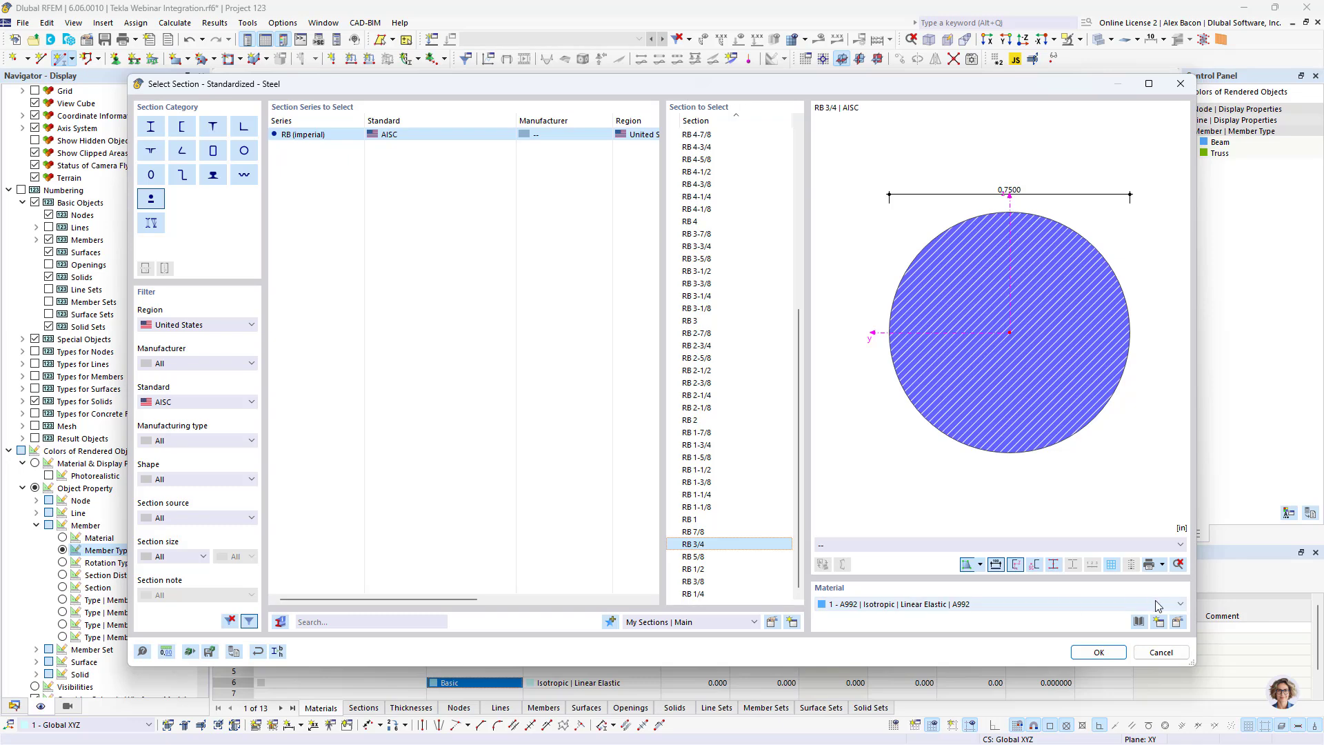
# Assign the A36 (HR Structural Shapes and Bars) material to the RB 3/4 section and accept the new tension member's properties
pyautogui.click(1139, 621)
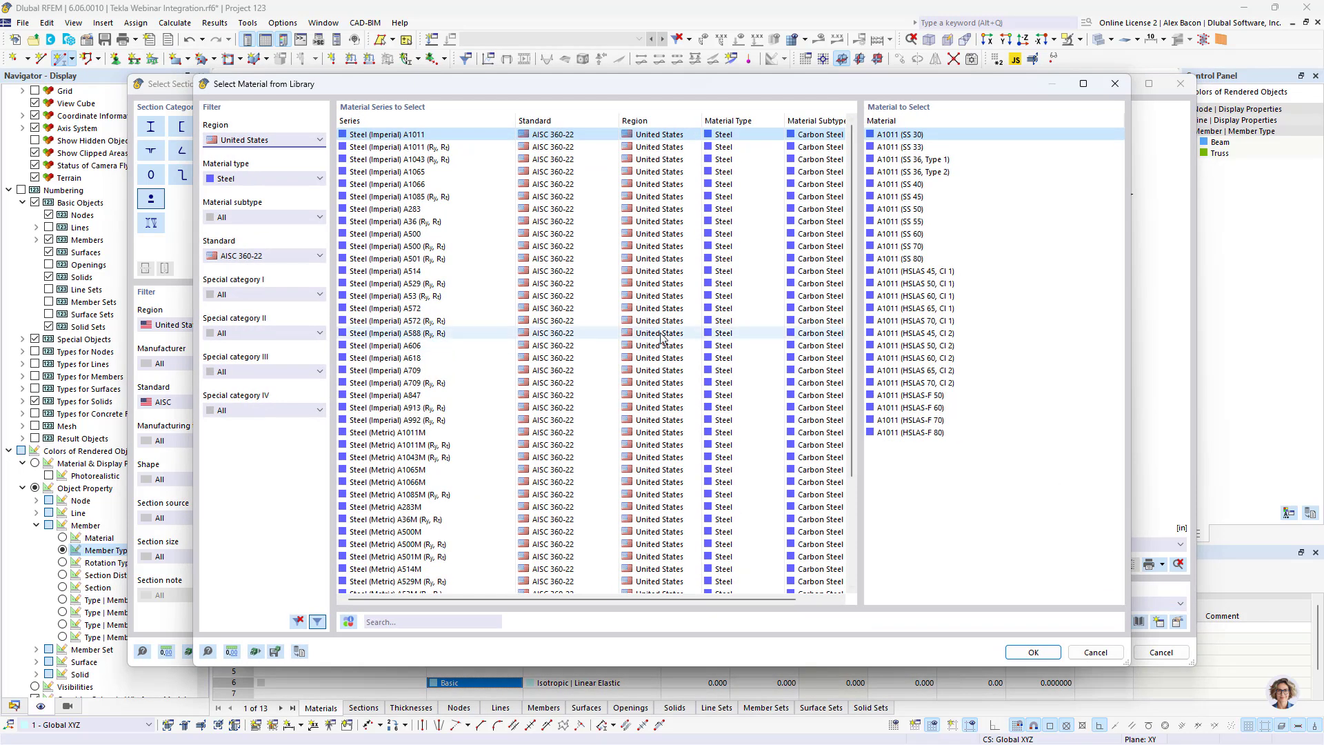
pyautogui.click(435, 223)
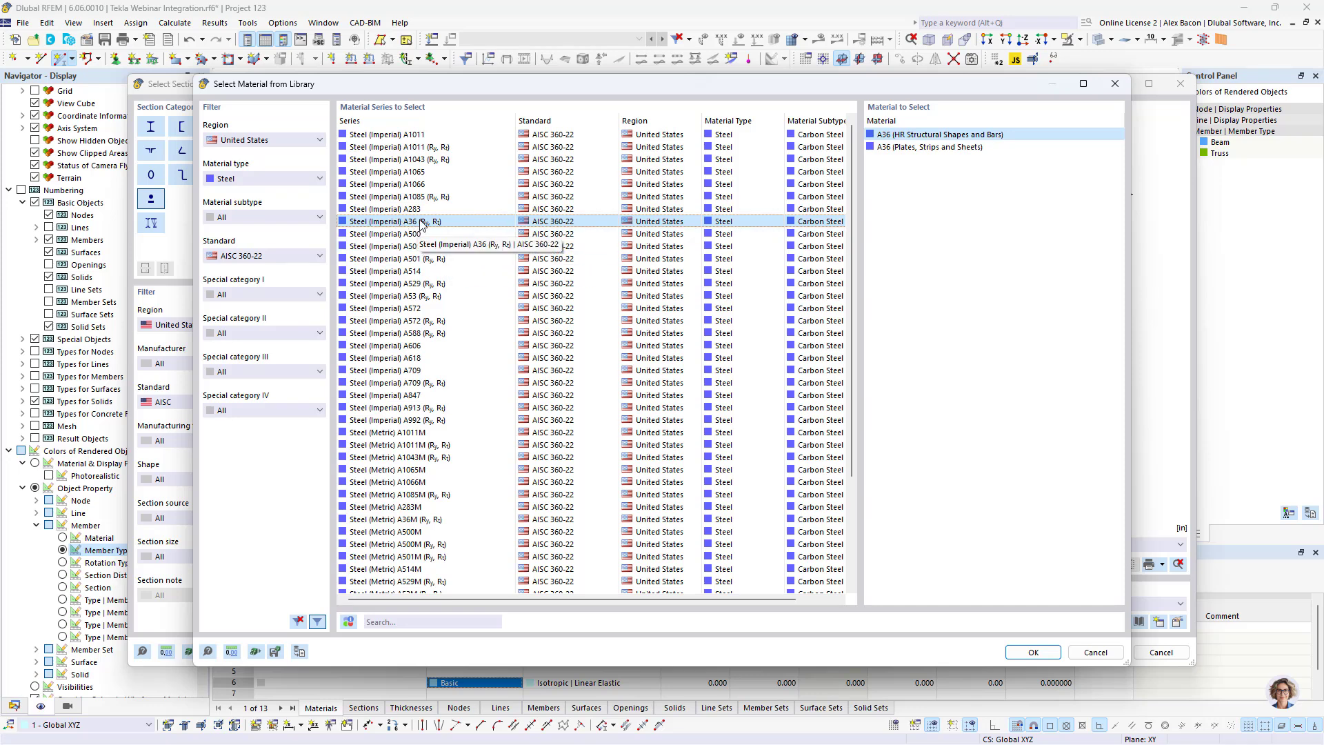
pyautogui.click(1038, 652)
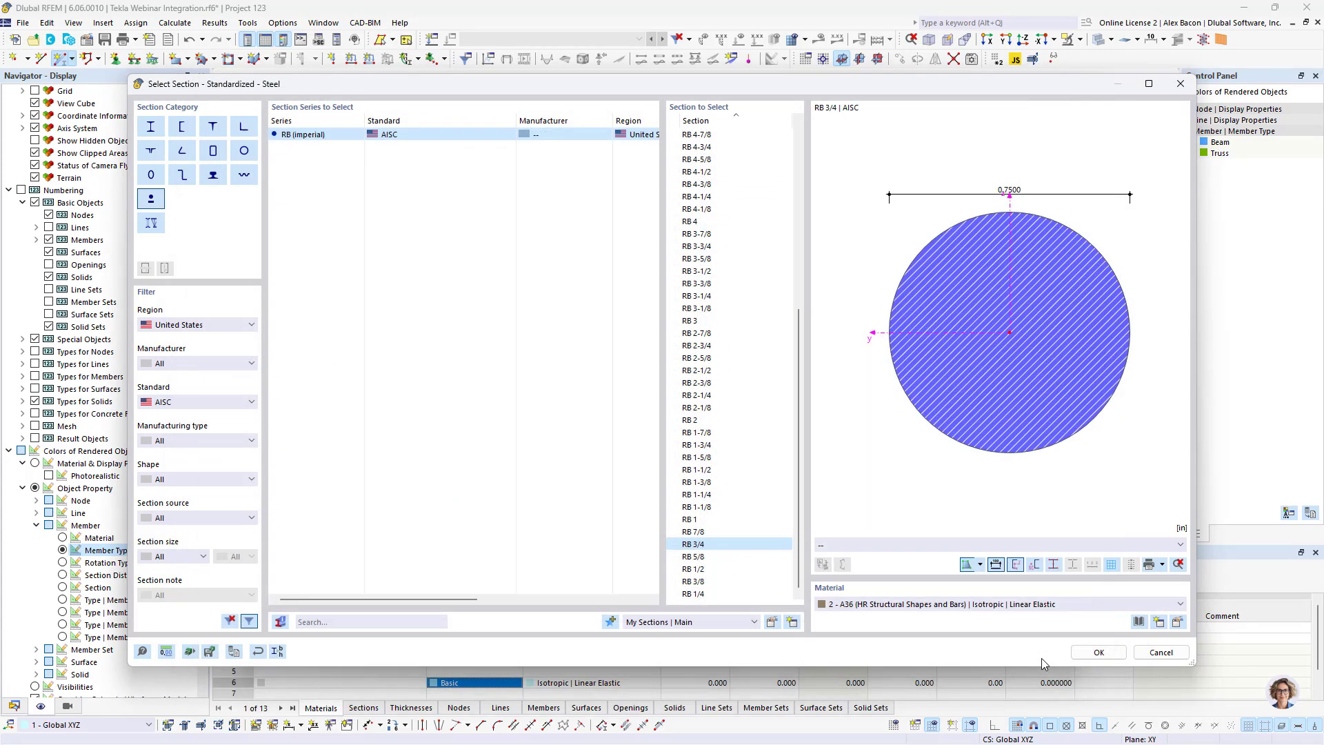
pyautogui.click(1096, 652)
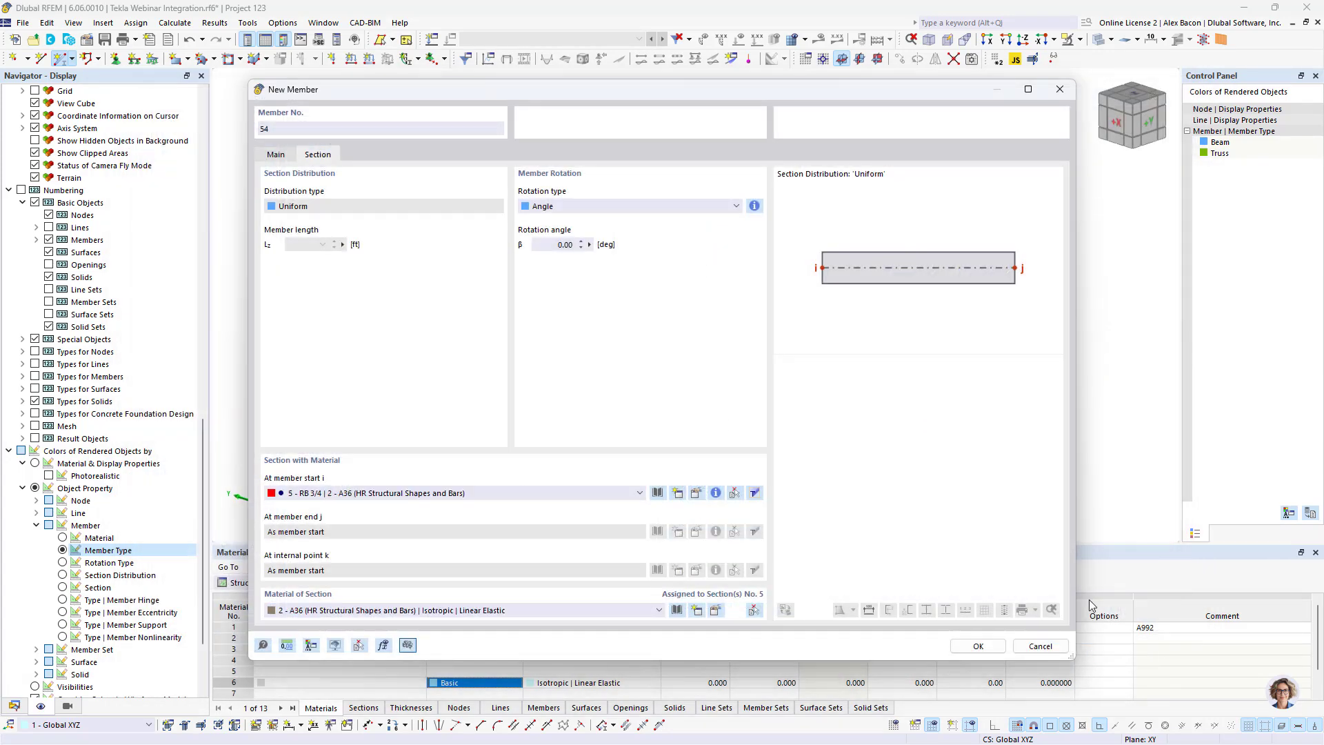
pyautogui.click(975, 645)
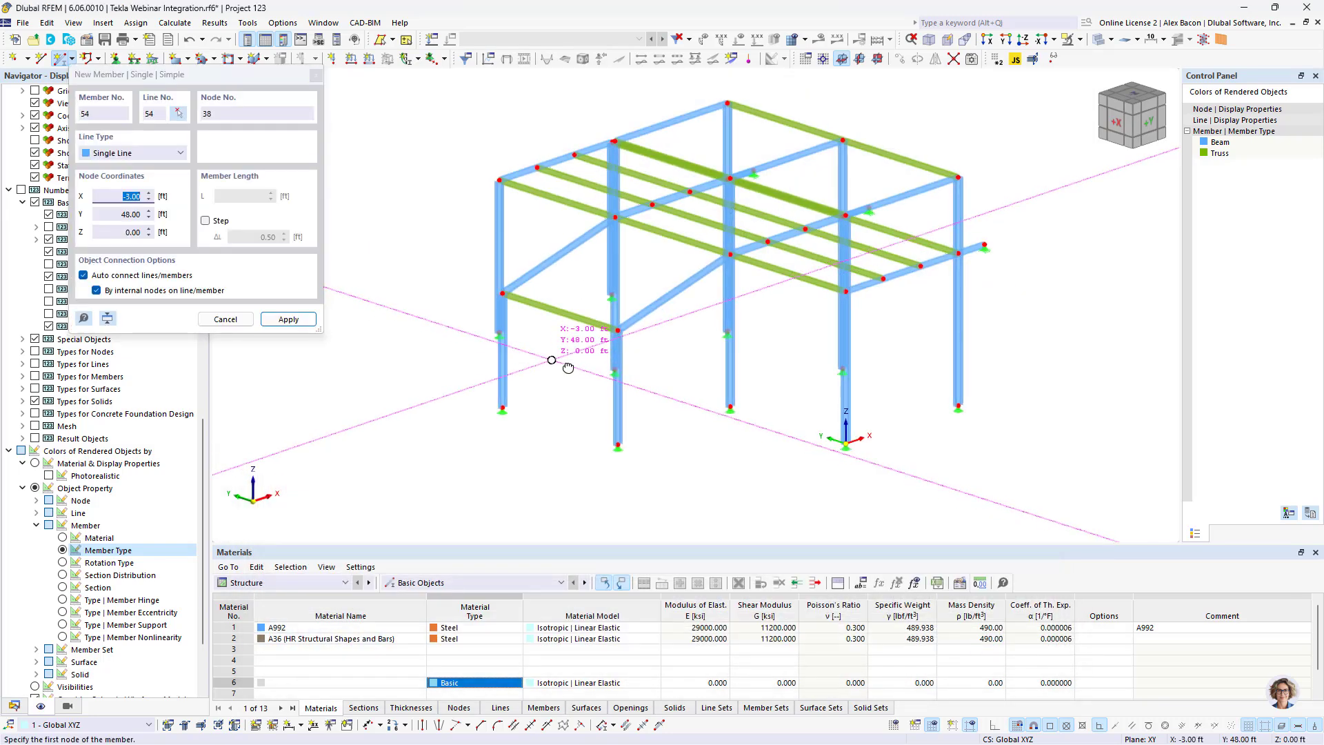
# Place crossed tension members between the two outer low columns at X = -20 ft, running from each base to the opposite column top
pyautogui.scroll(4, 583, 372)
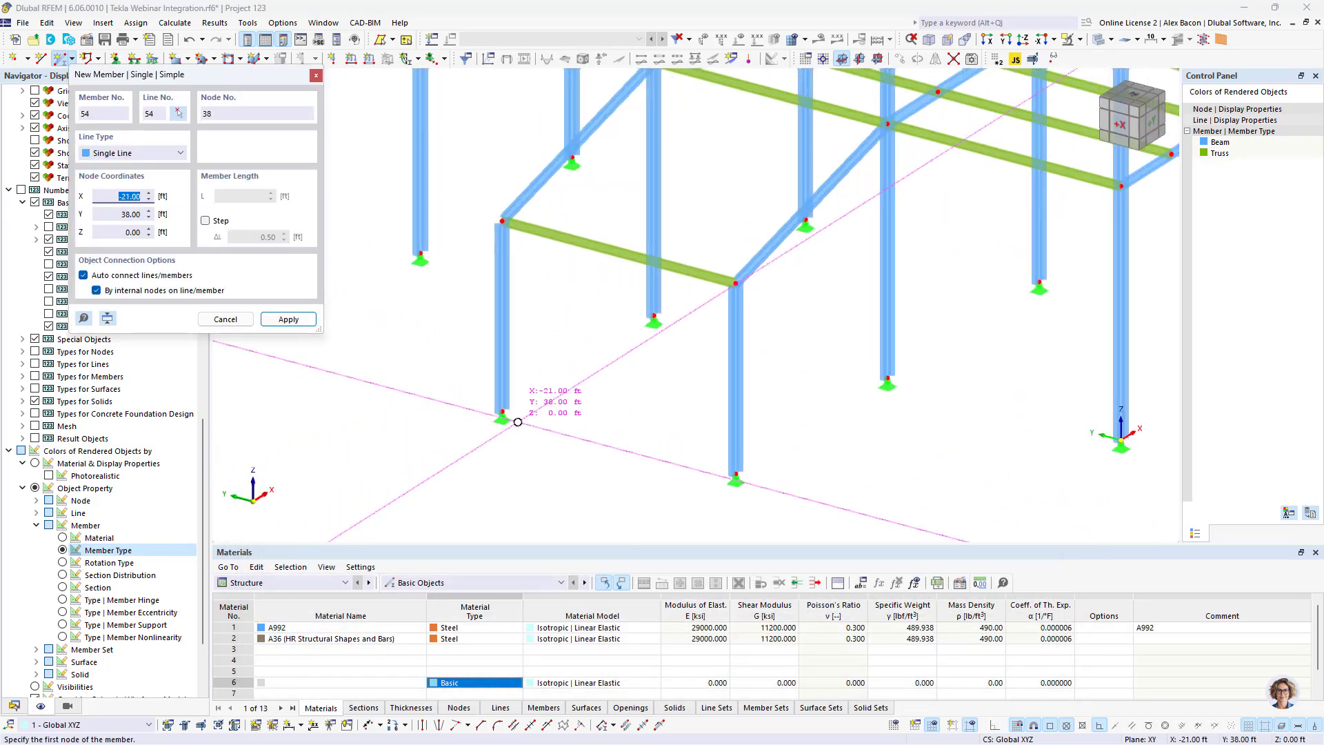
pyautogui.click(502, 412)
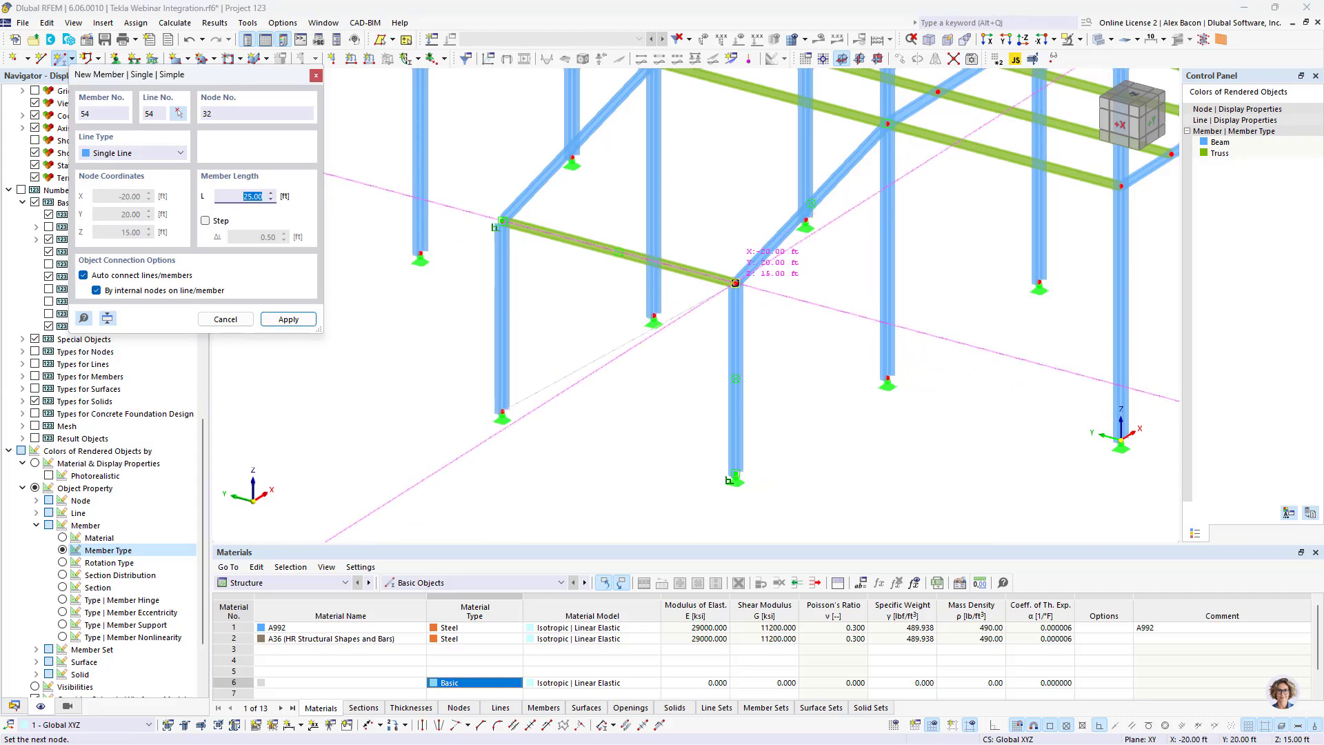
pyautogui.click(736, 283)
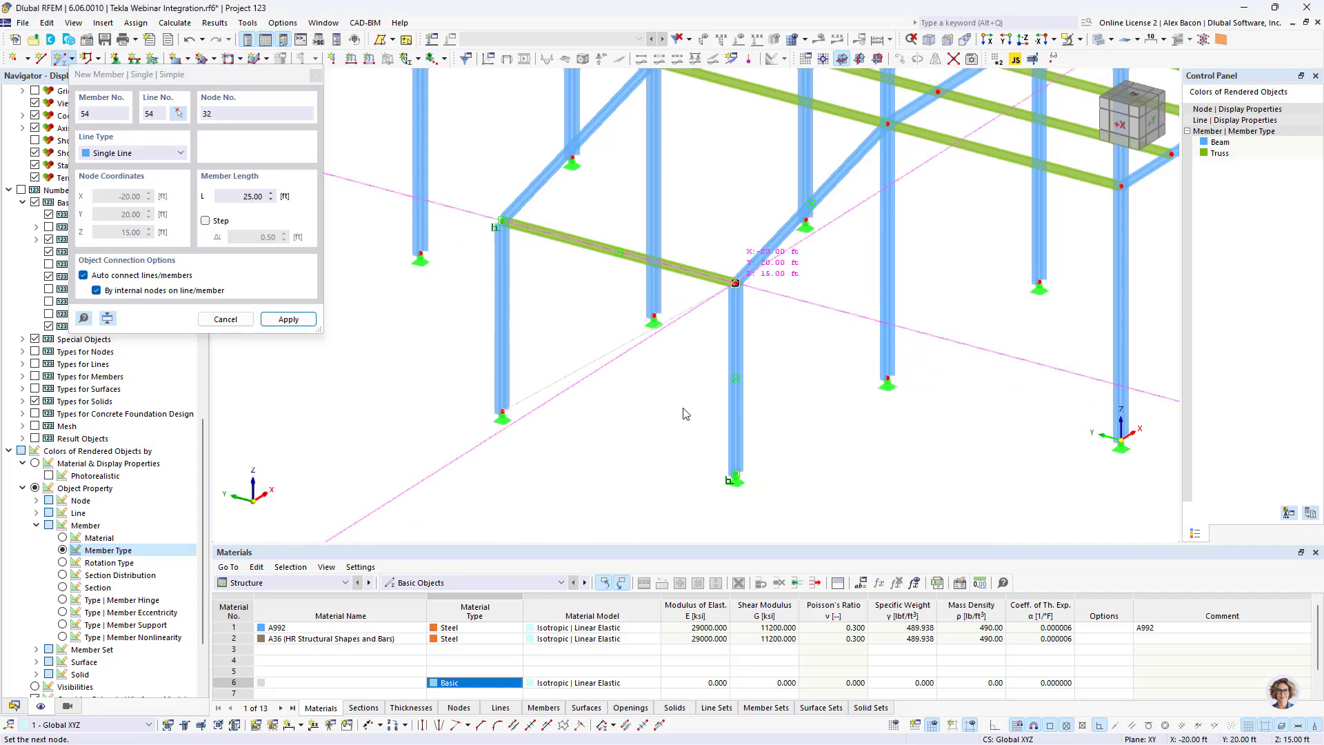
pyautogui.click(735, 473)
pyautogui.click(521, 237)
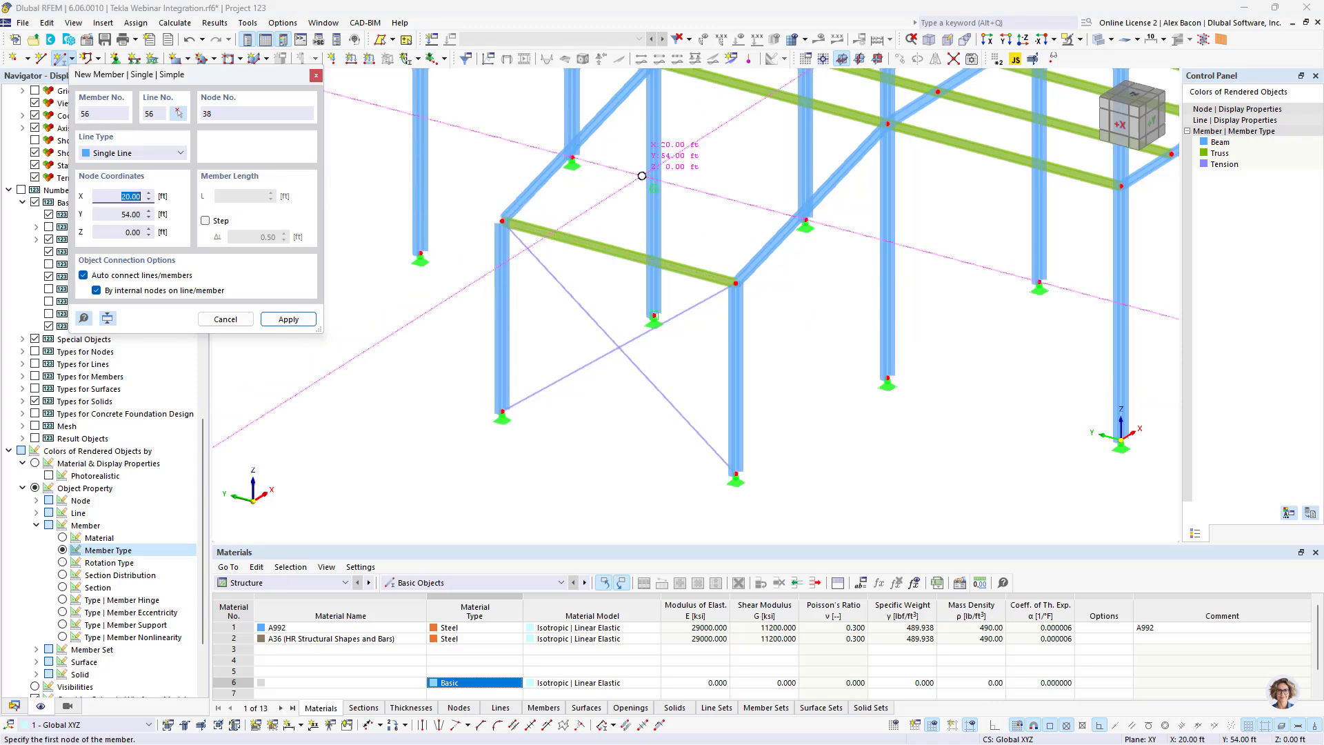
# Add crossed tension members in the sloped roof bay, joining the low column tops at X = -20 ft to the opposite nodes at X = 0 ft
pyautogui.moveTo(520, 238); pyautogui.dragTo(447, 351, button='middle')
pyautogui.click(428, 334)
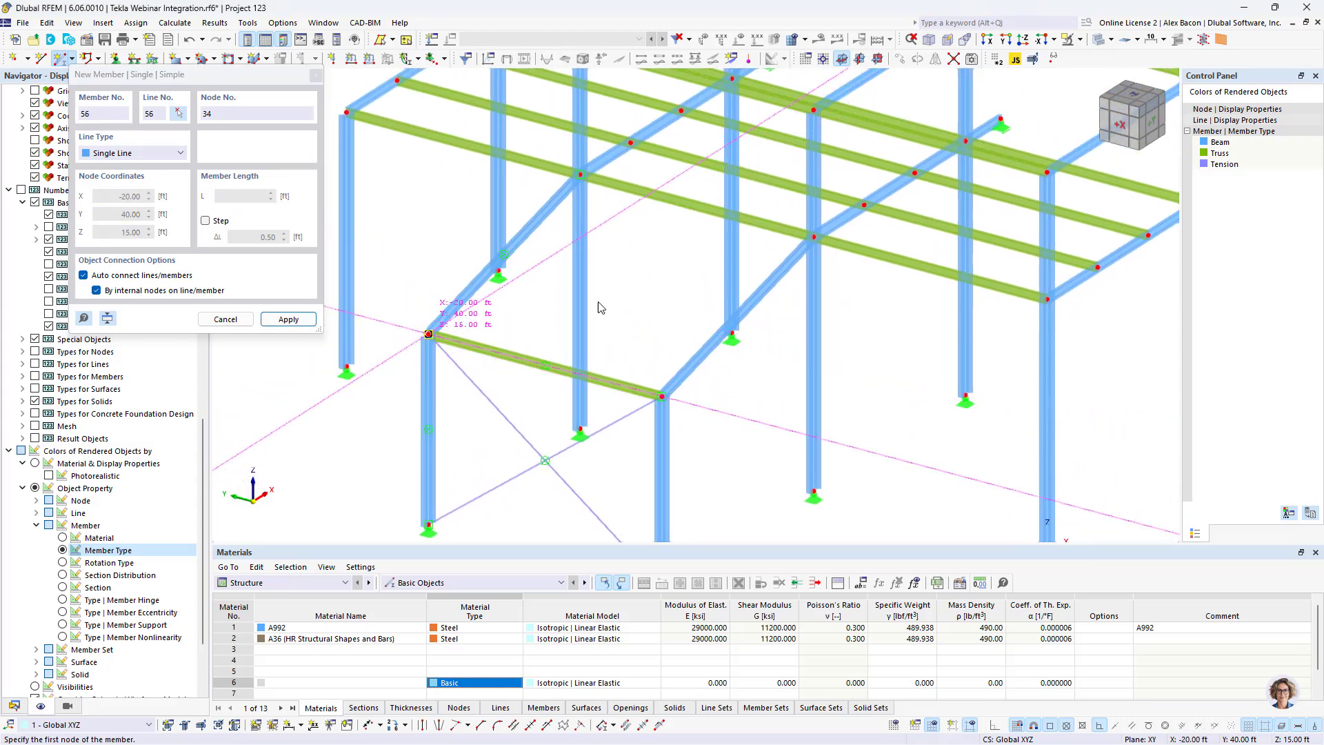
pyautogui.click(813, 236)
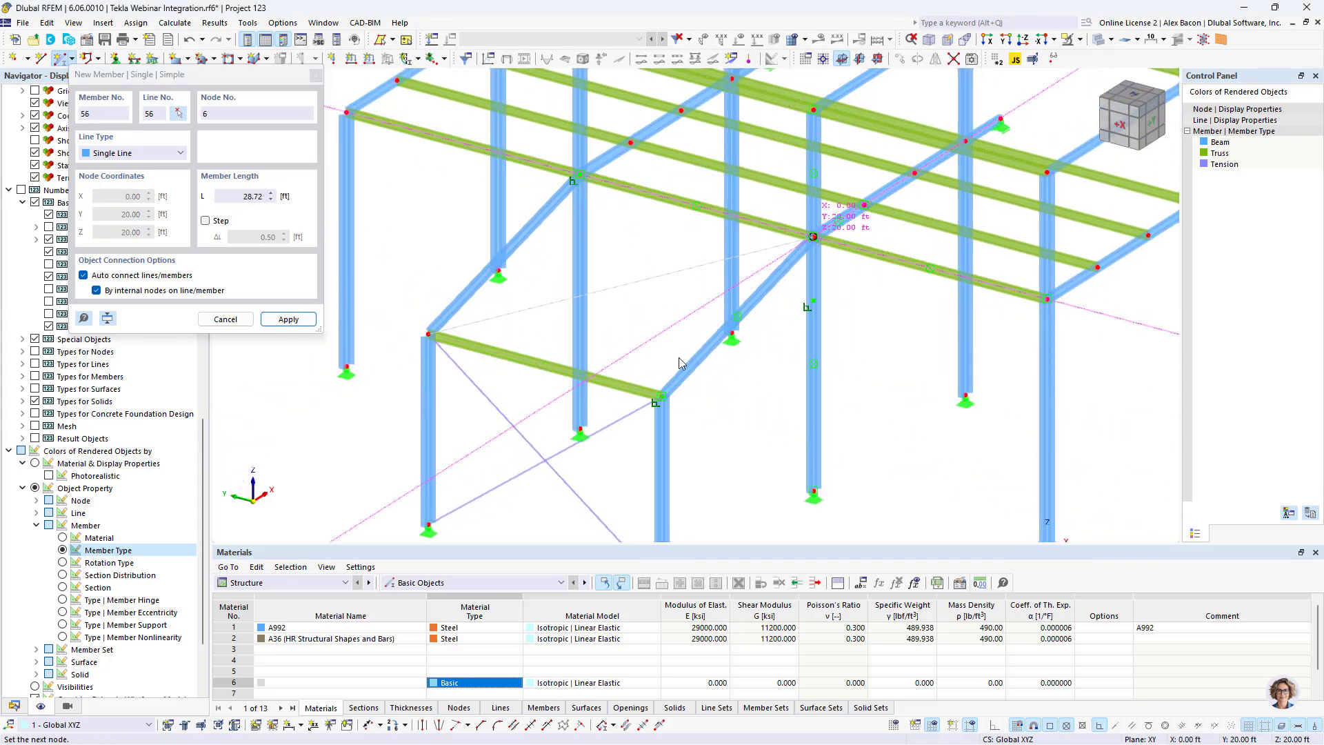
pyautogui.click(661, 395)
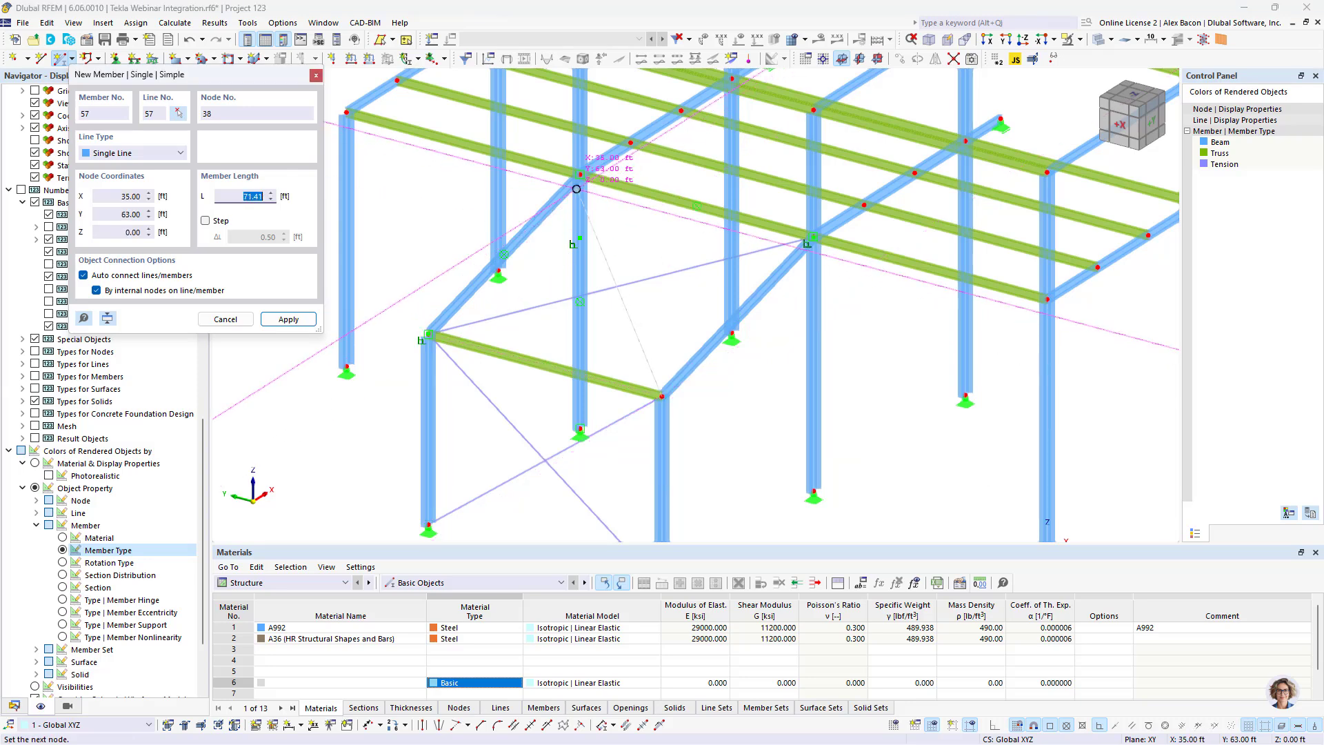
pyautogui.click(583, 184)
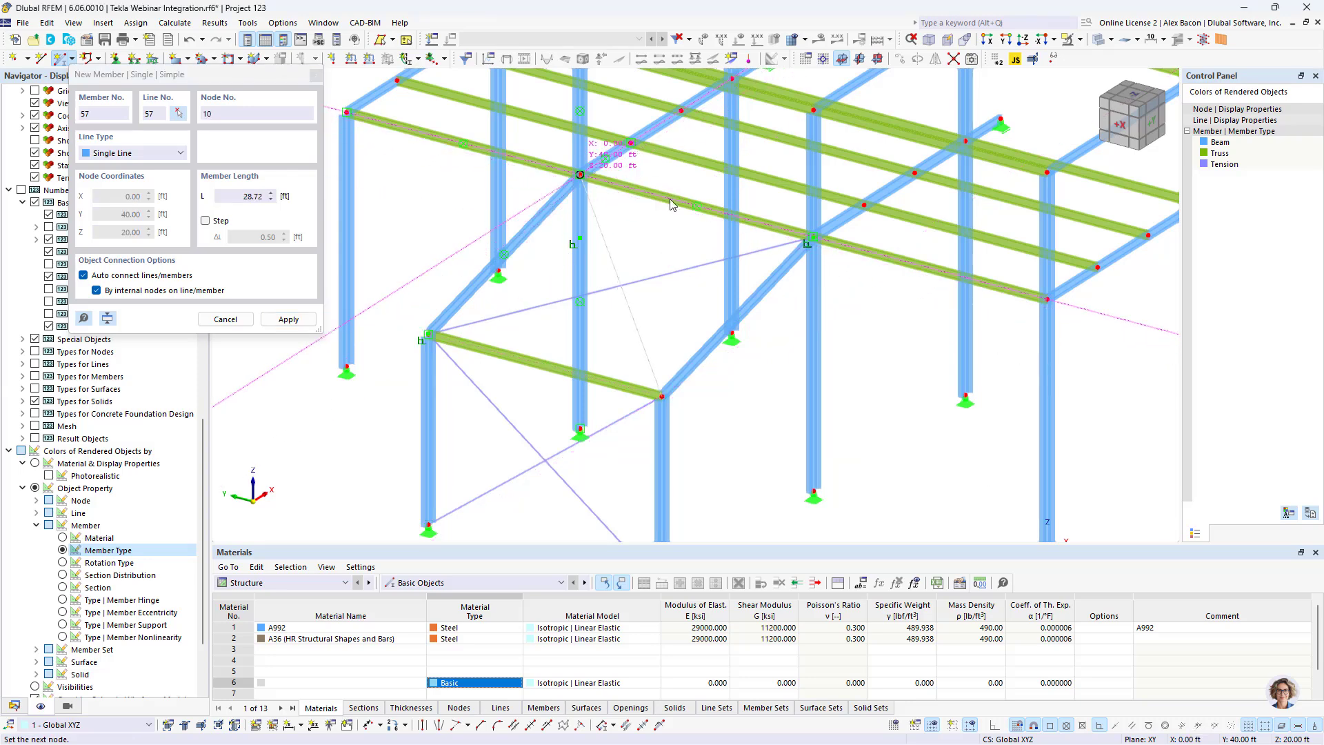
# Brace the adjoining flat roof bay with two crossed tension members between X = 0 and 20 ft, Y = 20 and 40 ft
pyautogui.scroll(-2, 583, 186)
pyautogui.scroll(-2, 662, 200)
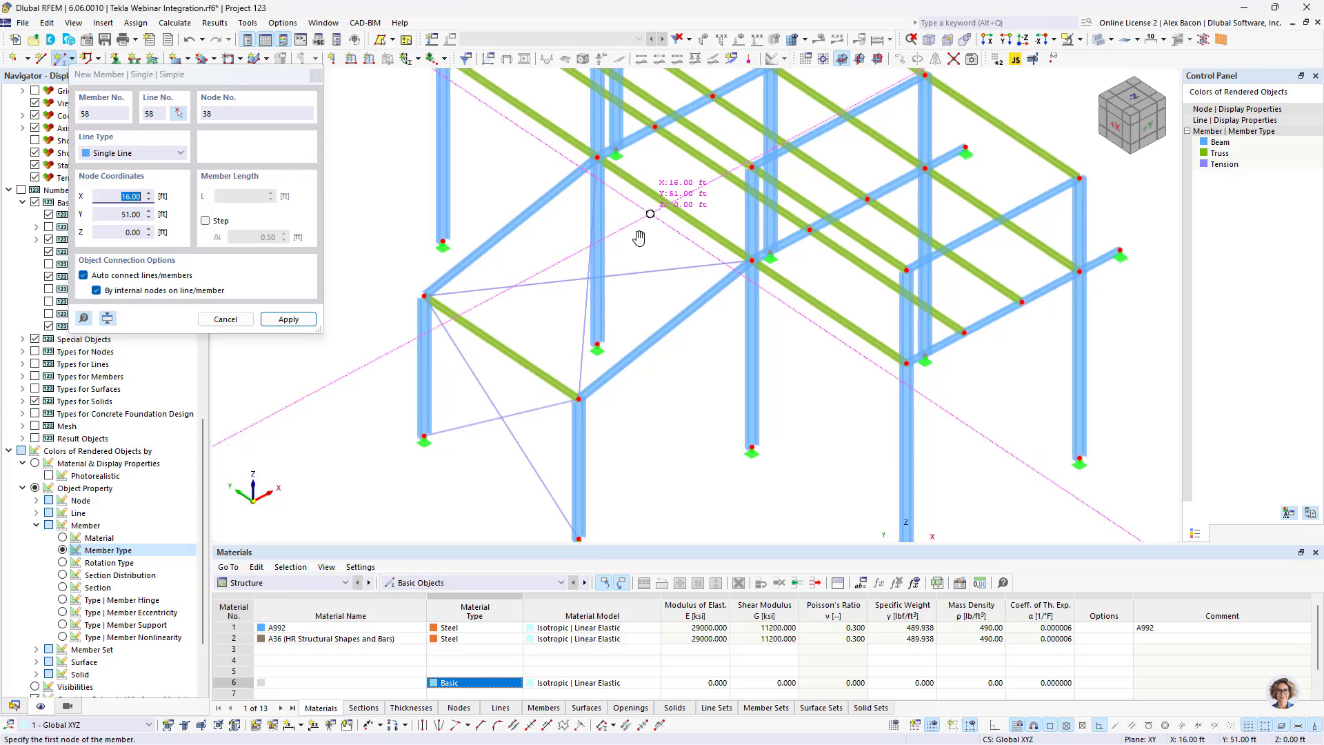
pyautogui.scroll(2, 531, 359)
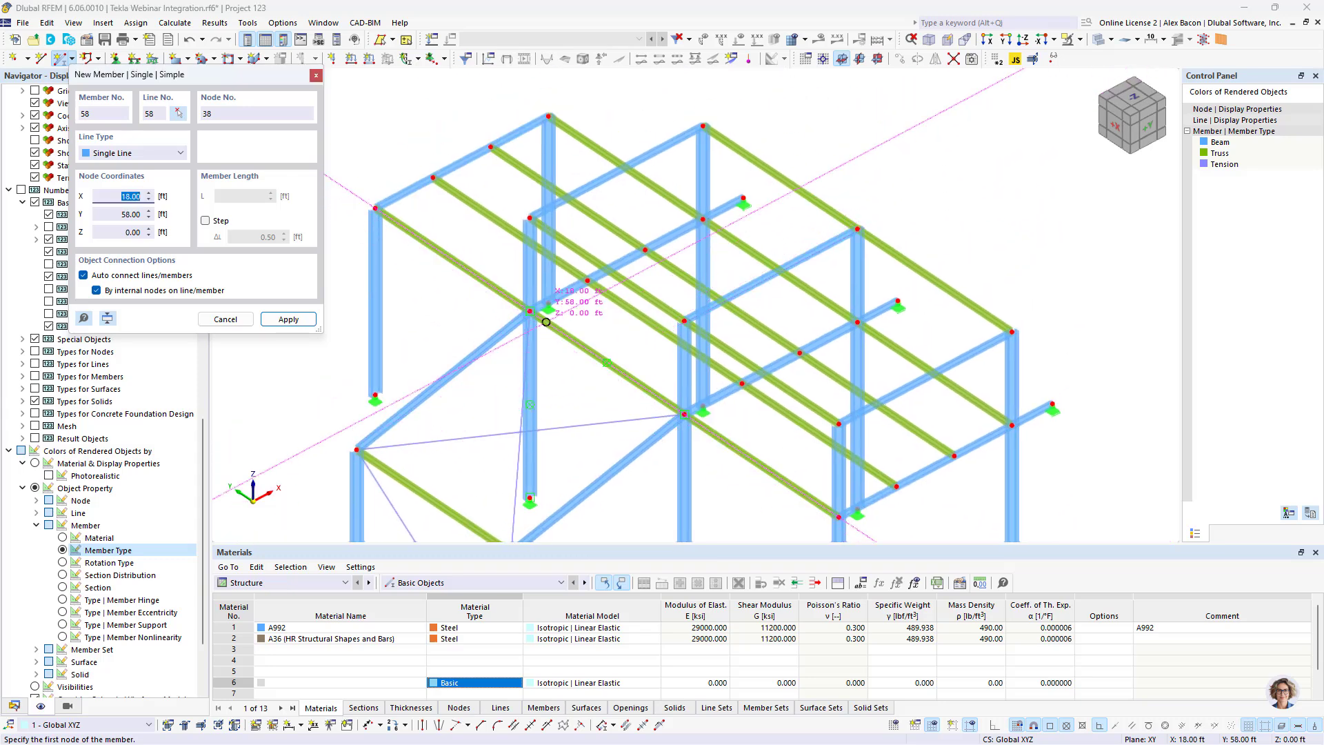
pyautogui.click(529, 312)
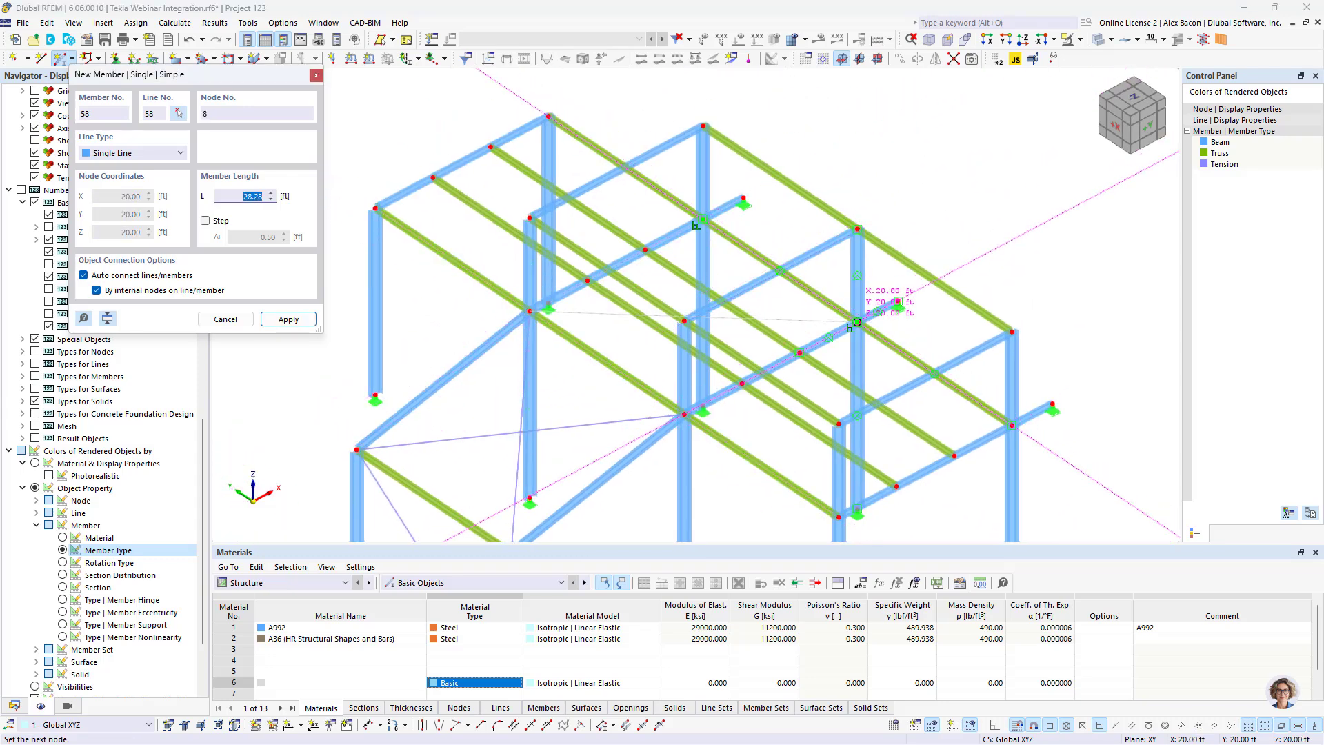
pyautogui.click(857, 322)
pyautogui.click(684, 413)
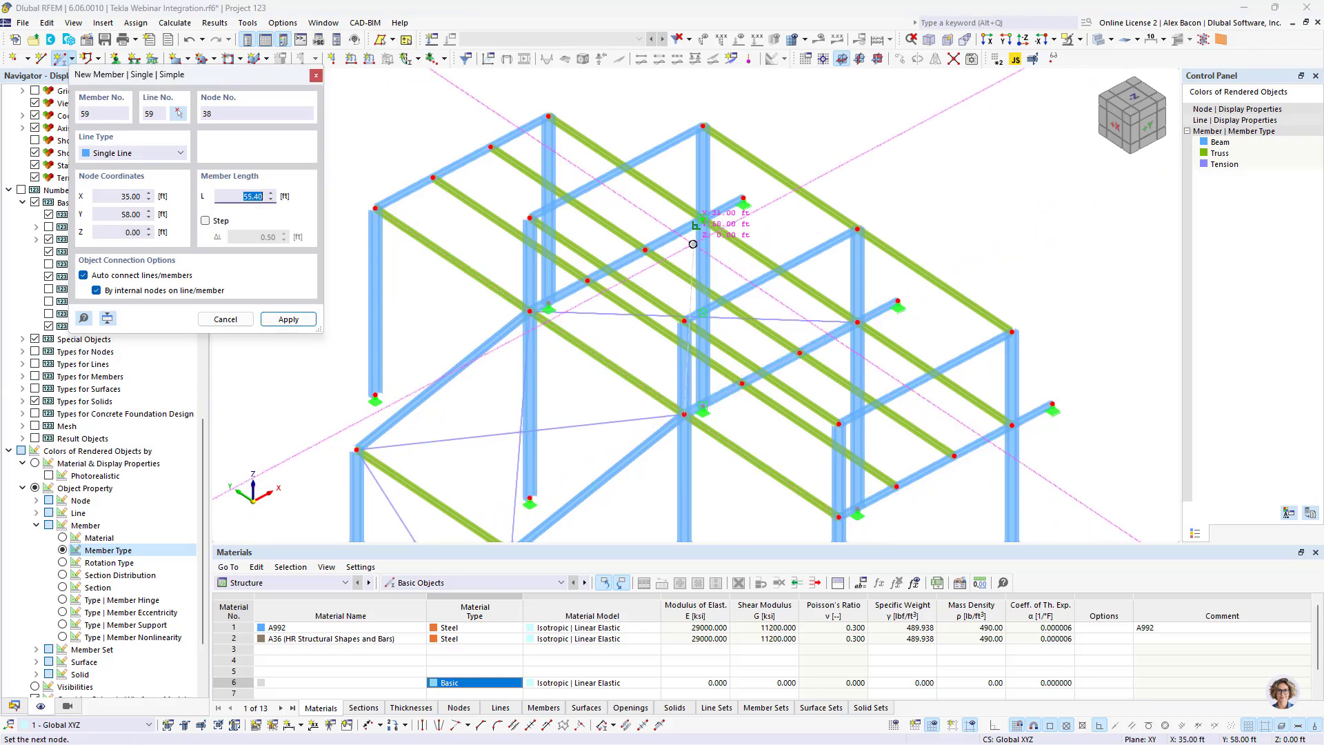
pyautogui.click(702, 218)
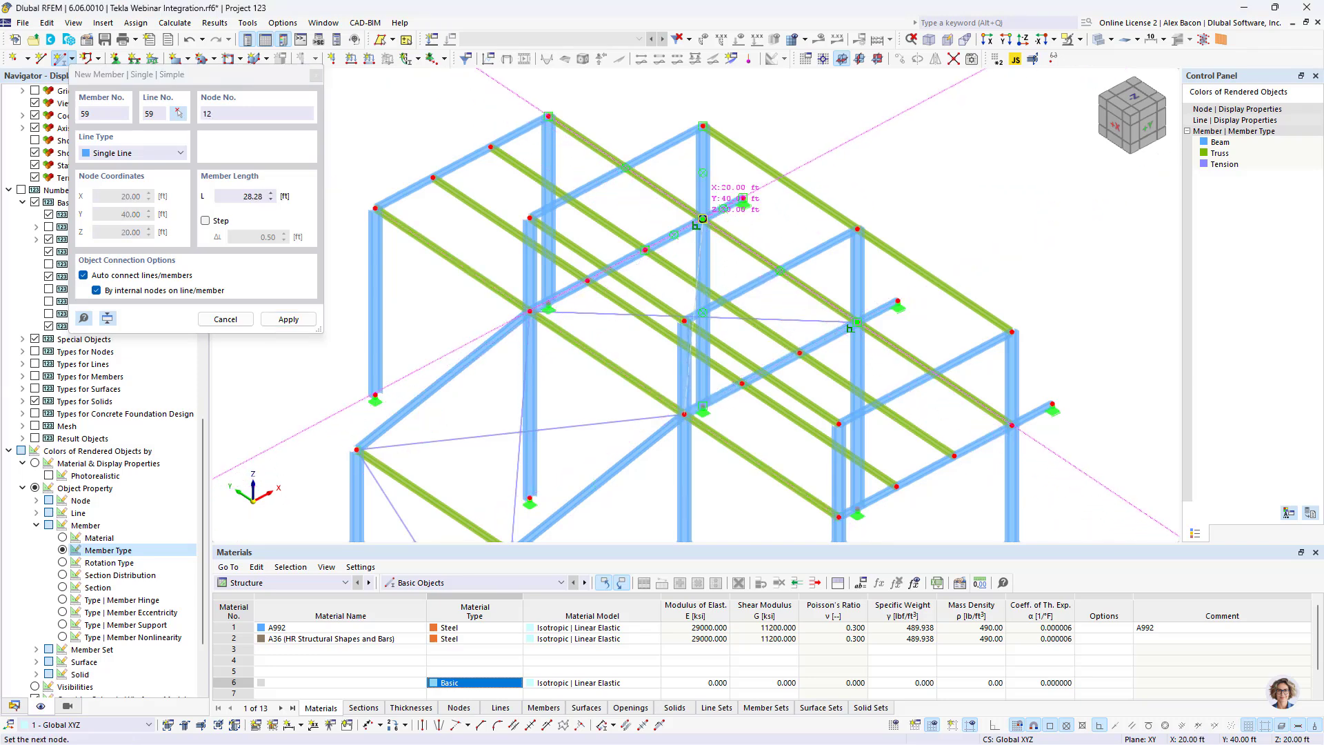
# Add crossed tension members between the columns at X = 20 ft, Y = 20 and 40 ft, and end member placement
pyautogui.keyDown('ctrl'); pyautogui.moveTo(876, 307); pyautogui.dragTo(531, 207, button='middle'); pyautogui.keyUp('ctrl')
pyautogui.click(509, 187)
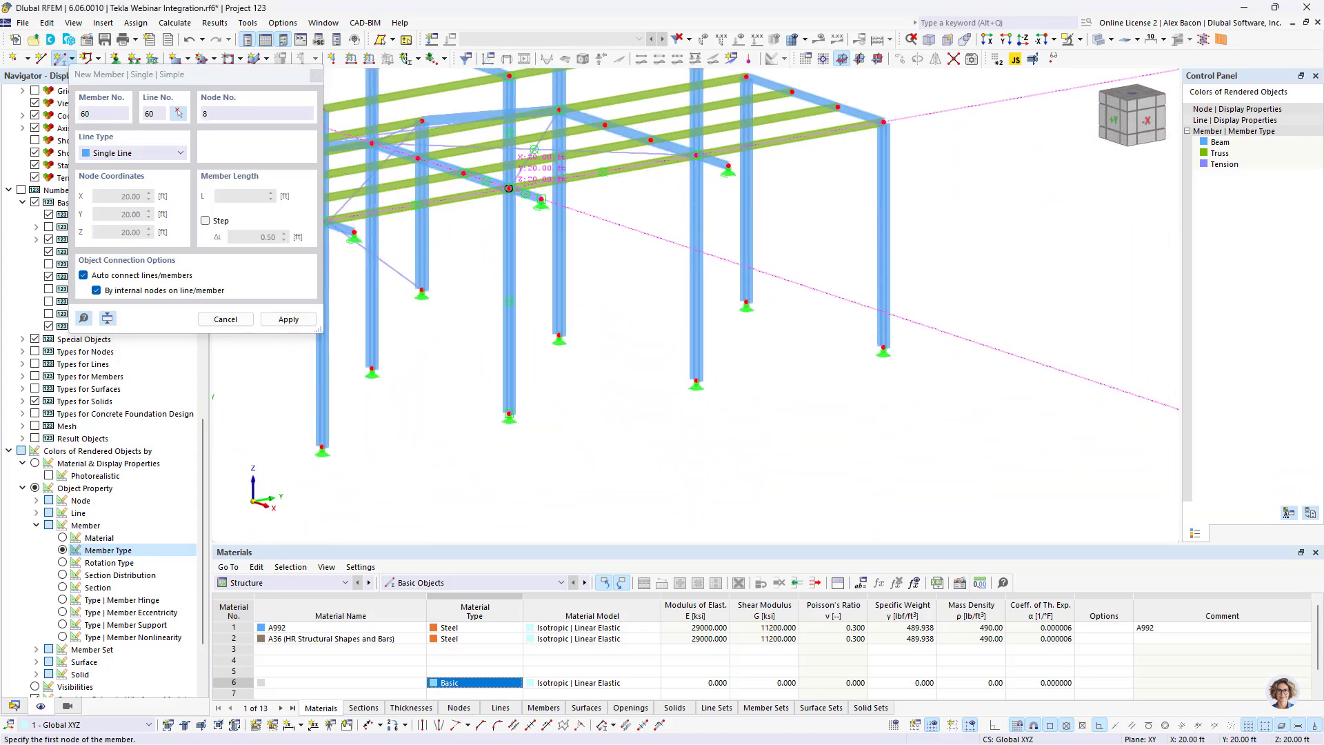
pyautogui.click(696, 379)
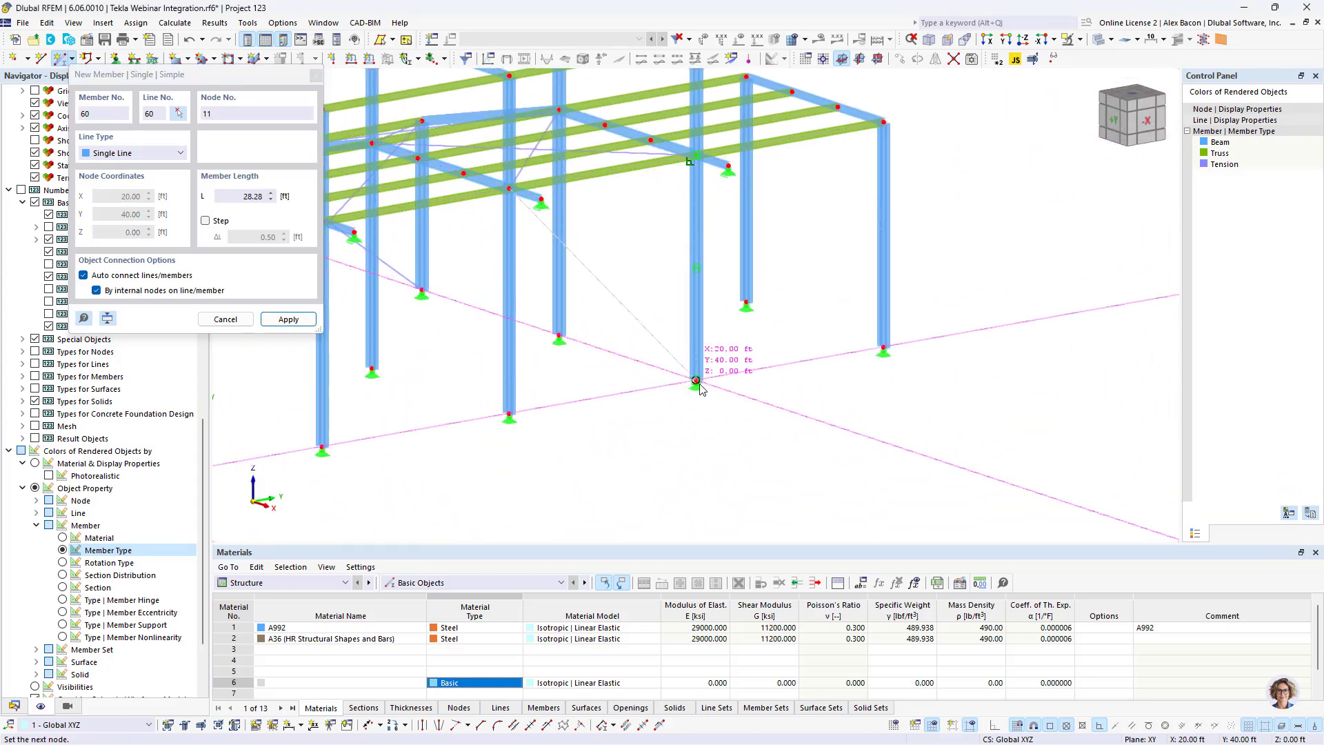
pyautogui.click(509, 413)
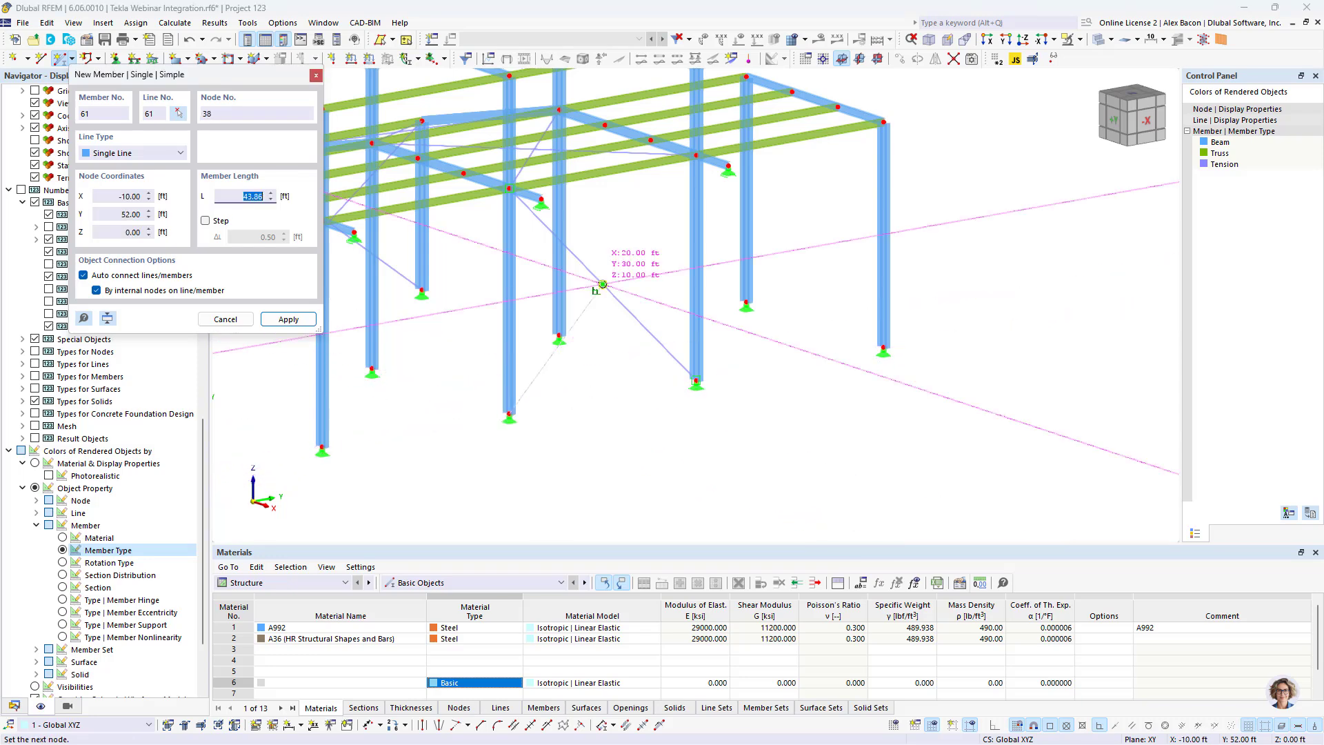
pyautogui.click(695, 155)
pyautogui.press('Escape')
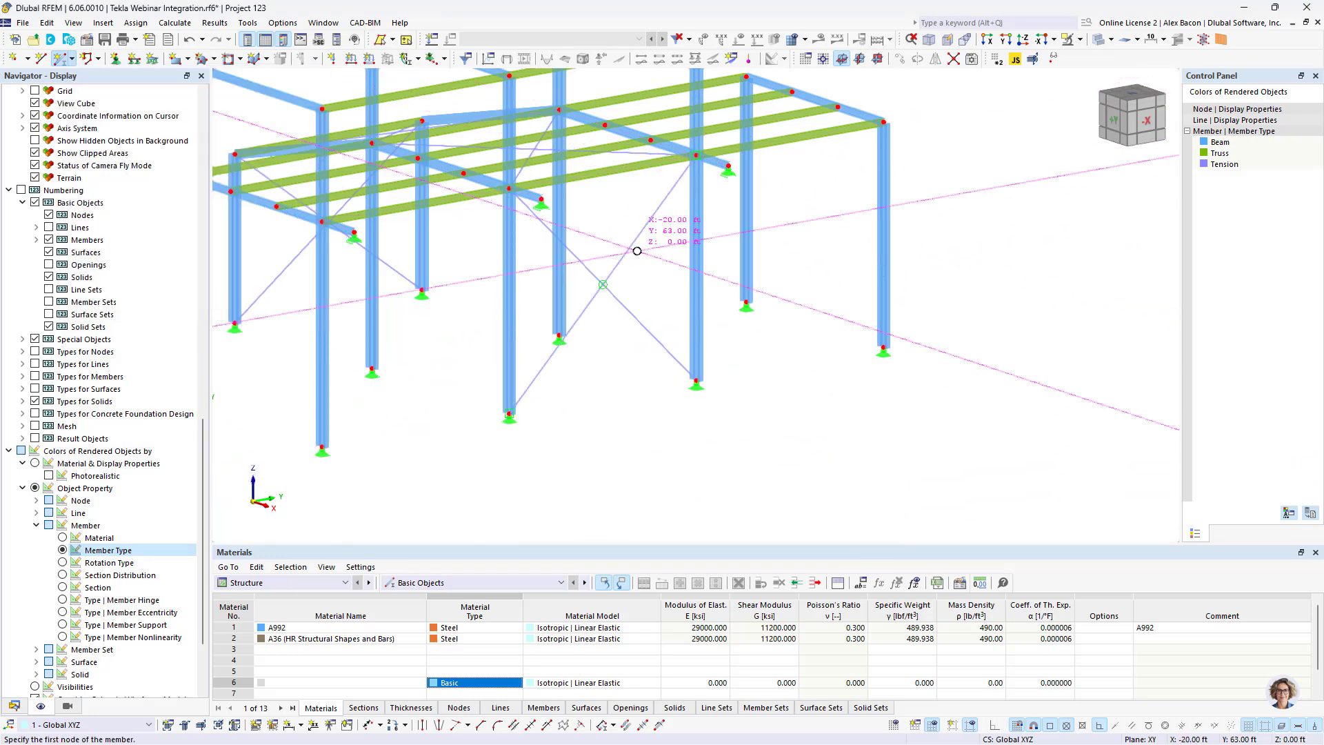
# Check the placed tension bracing and colour the frame's members by section
pyautogui.scroll(-3, 632, 275)
pyautogui.keyDown('ctrl'); pyautogui.moveTo(690, 331); pyautogui.dragTo(817, 335, button='middle'); pyautogui.keyUp('ctrl')
pyautogui.scroll(4, 511, 294)
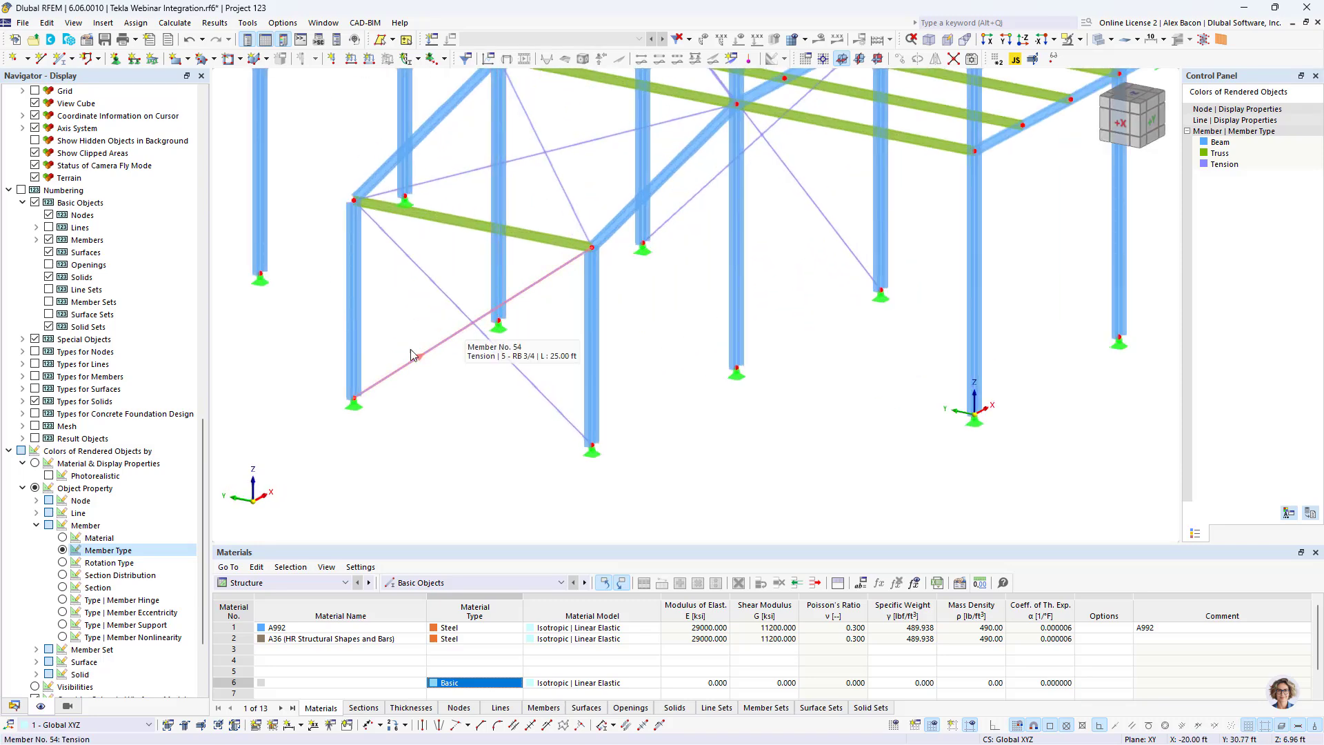
pyautogui.click(62, 586)
pyautogui.scroll(-4, 598, 327)
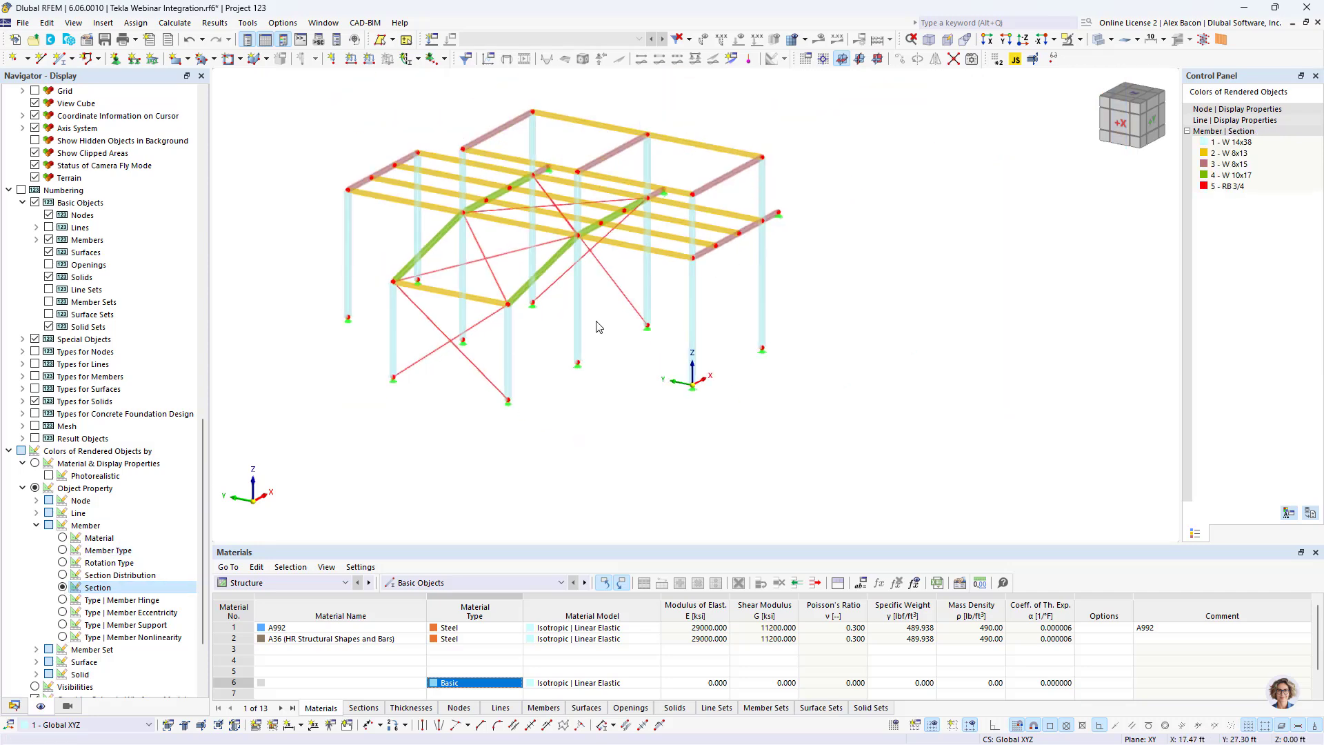
pyautogui.moveTo(598, 327); pyautogui.dragTo(607, 381, button='middle')
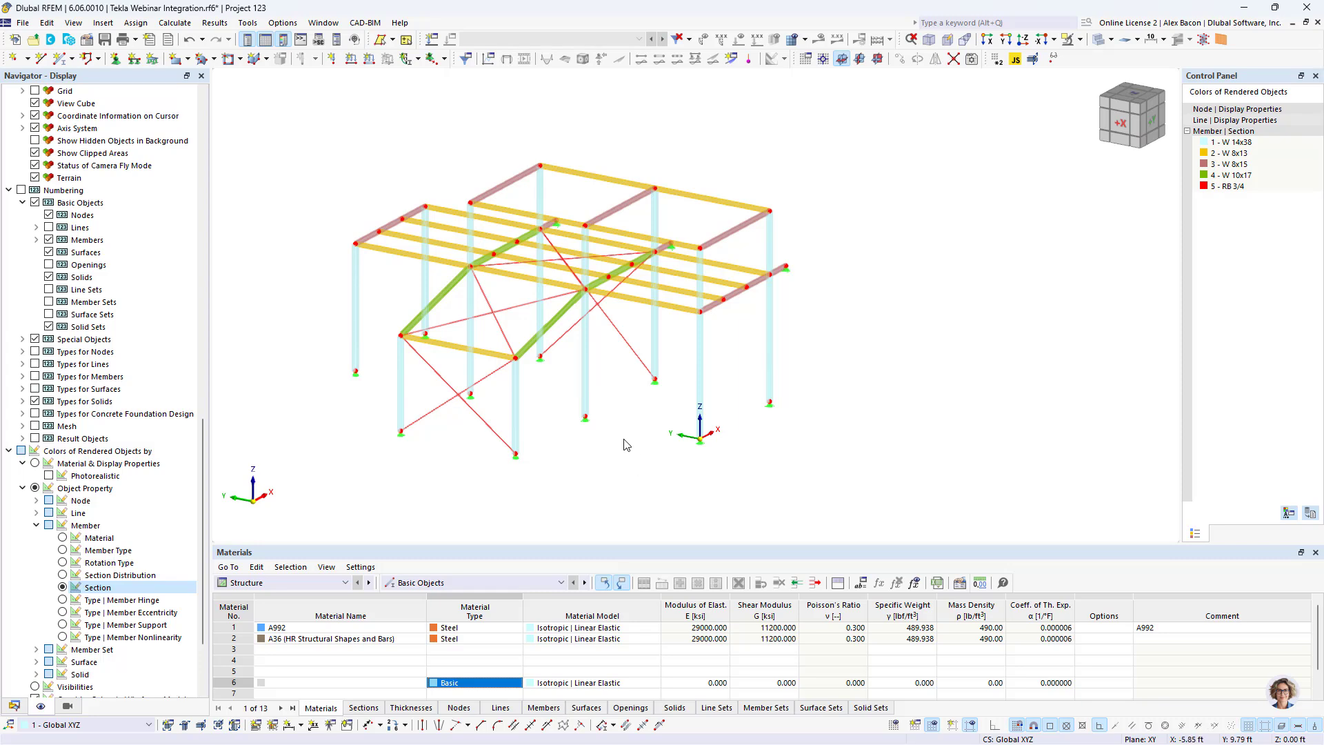
# Review the model's base data, examining the available add-ons and the standard groups for load combinations and load wizards
pyautogui.click(11, 705)
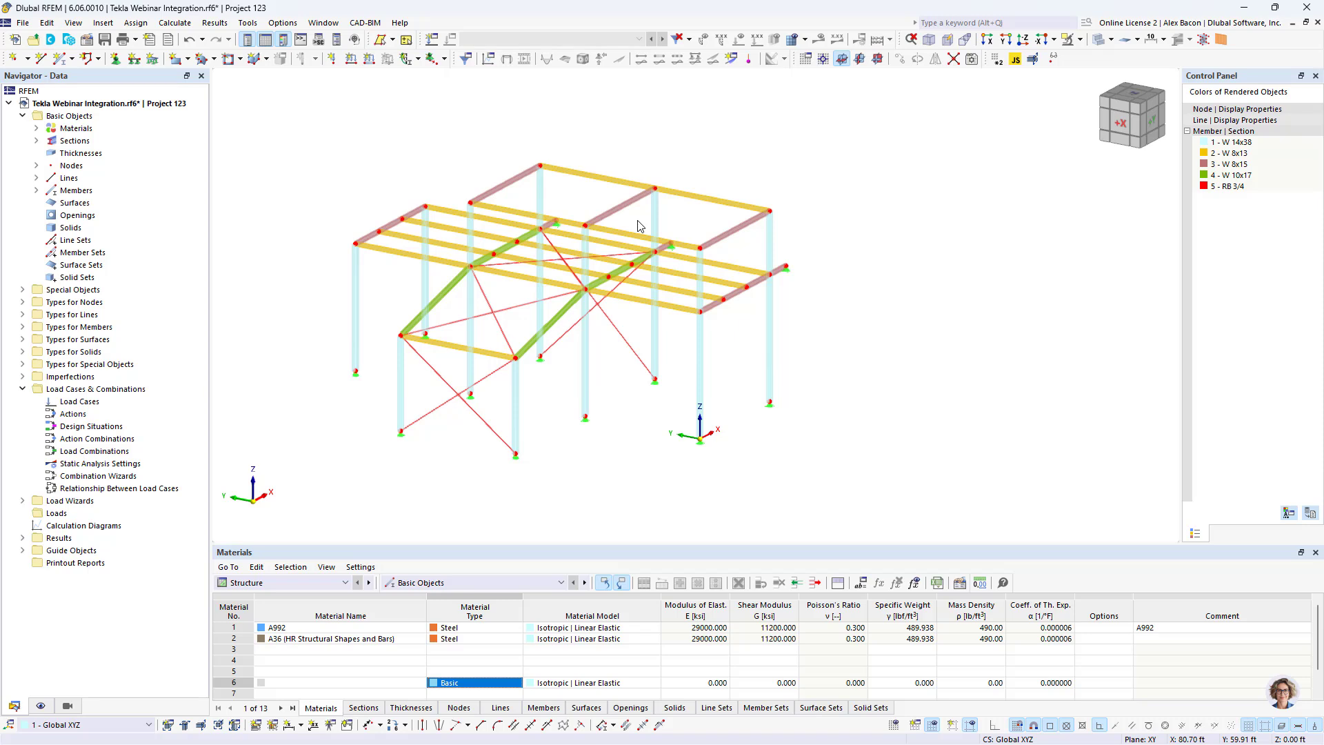
pyautogui.click(87, 41)
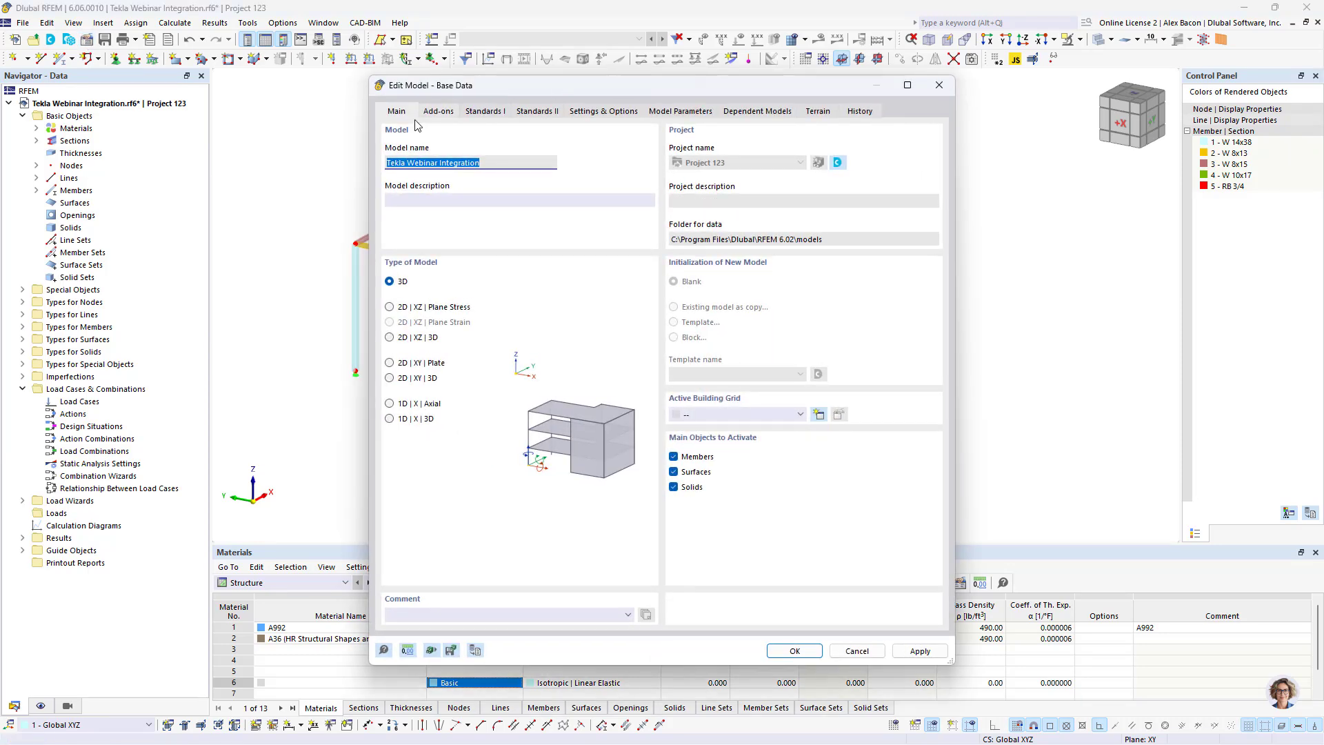
pyautogui.click(486, 114)
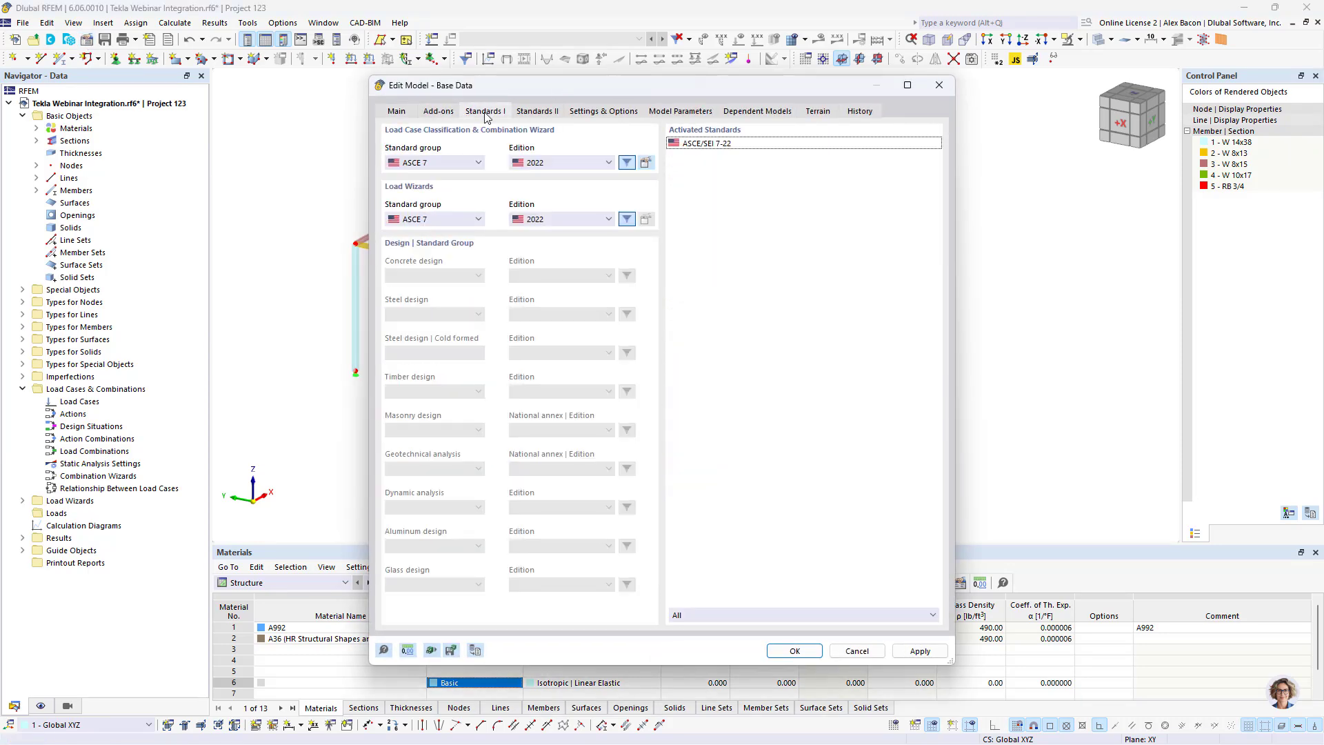
pyautogui.click(442, 112)
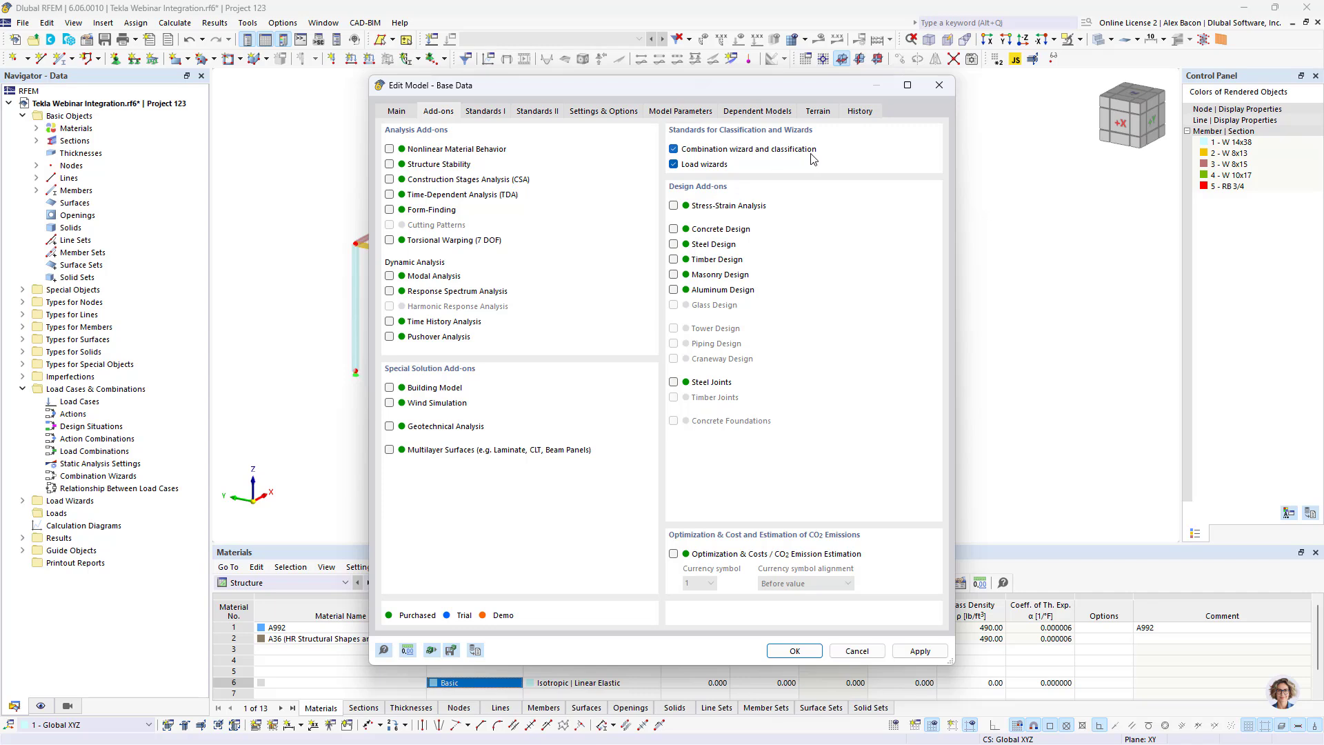
pyautogui.click(496, 113)
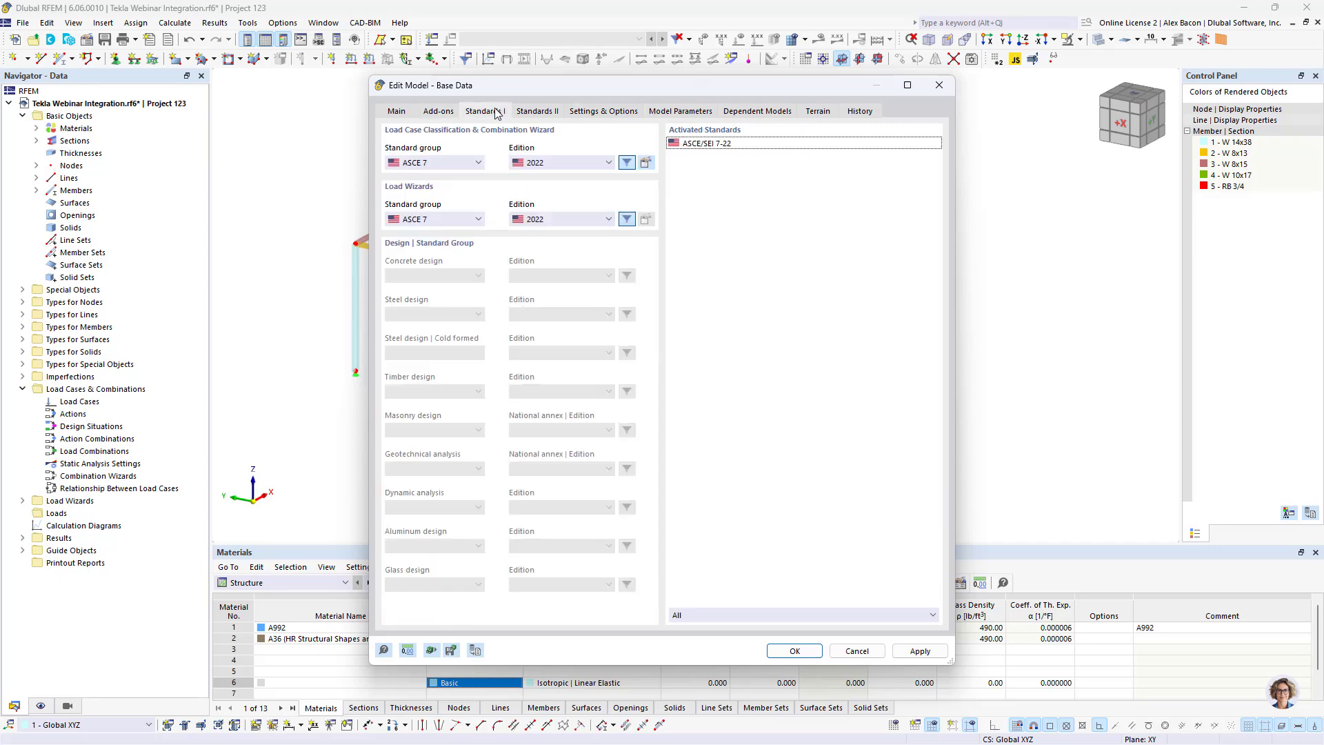
pyautogui.click(455, 163)
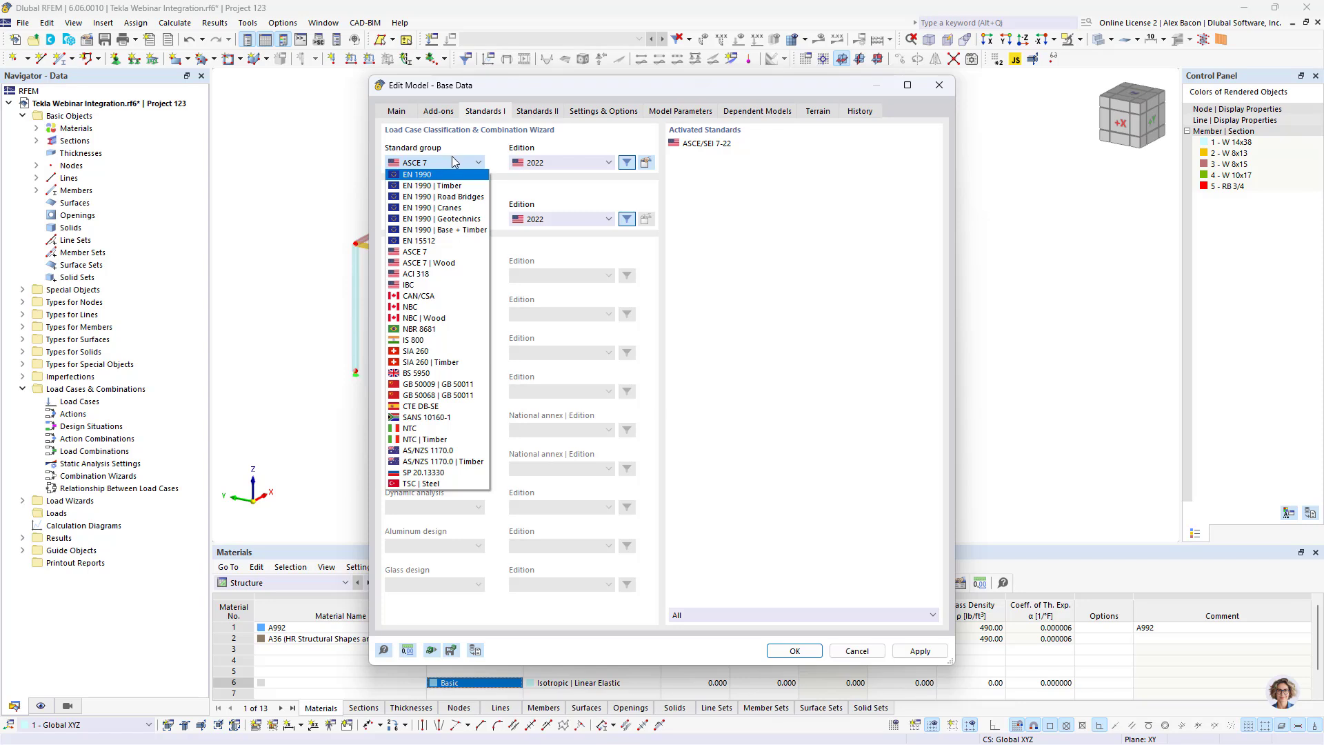
pyautogui.click(455, 162)
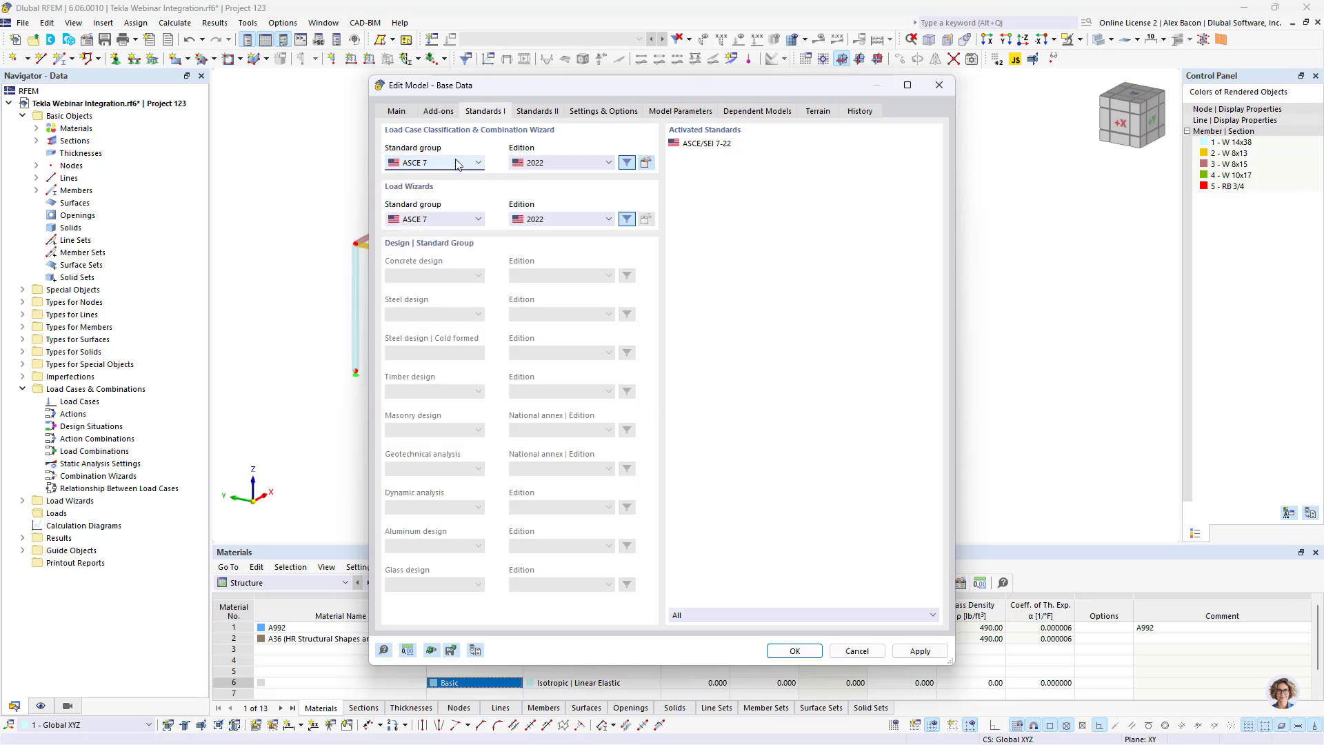
pyautogui.click(440, 112)
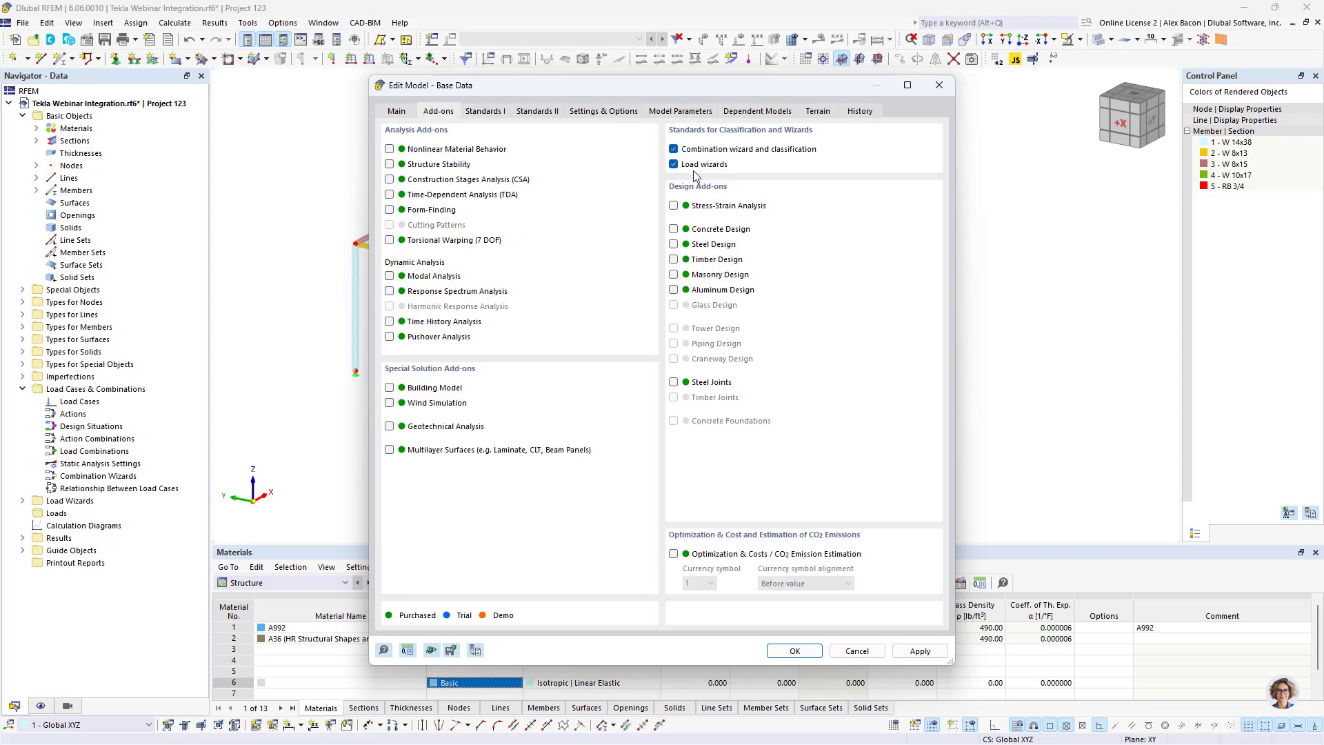
pyautogui.click(485, 112)
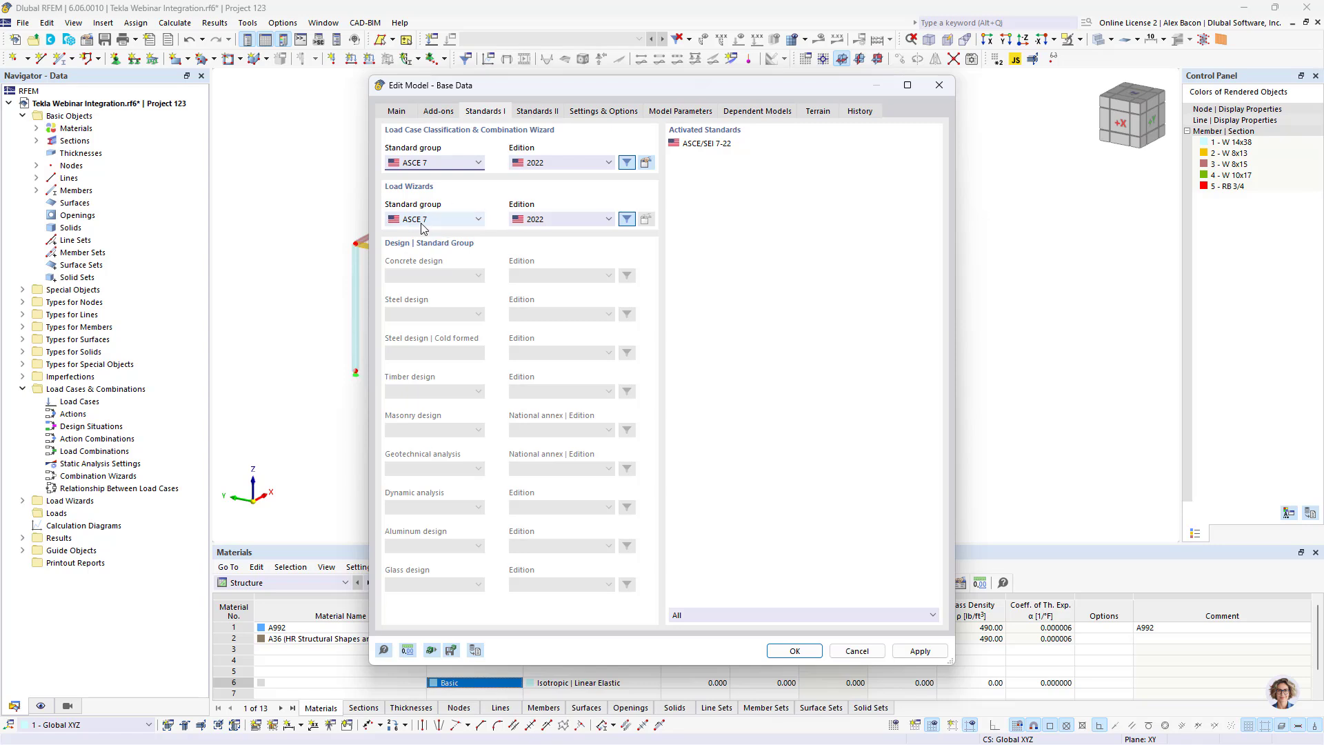
pyautogui.click(422, 222)
pyautogui.click(423, 220)
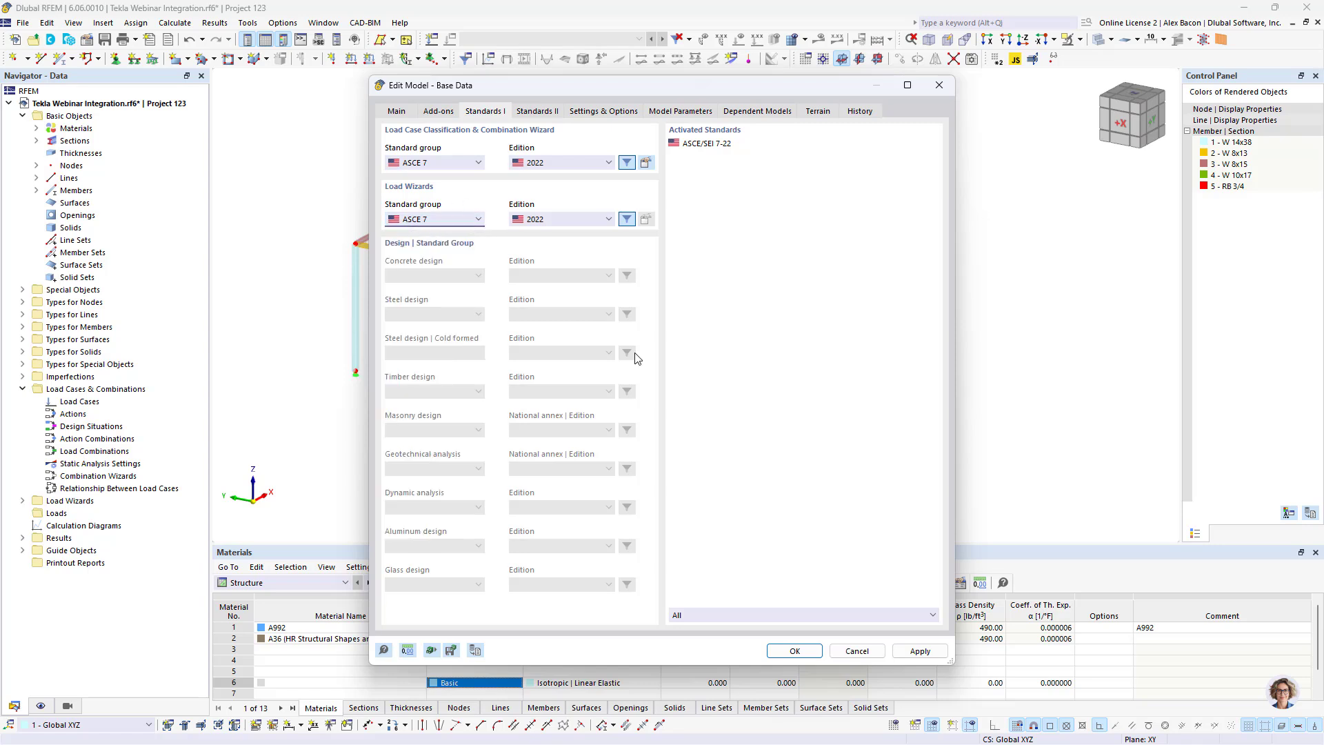
# Accept the base data and define load case LC1 as SW, creating geometrically linear Newton-Raphson static analysis settings for it
pyautogui.click(794, 651)
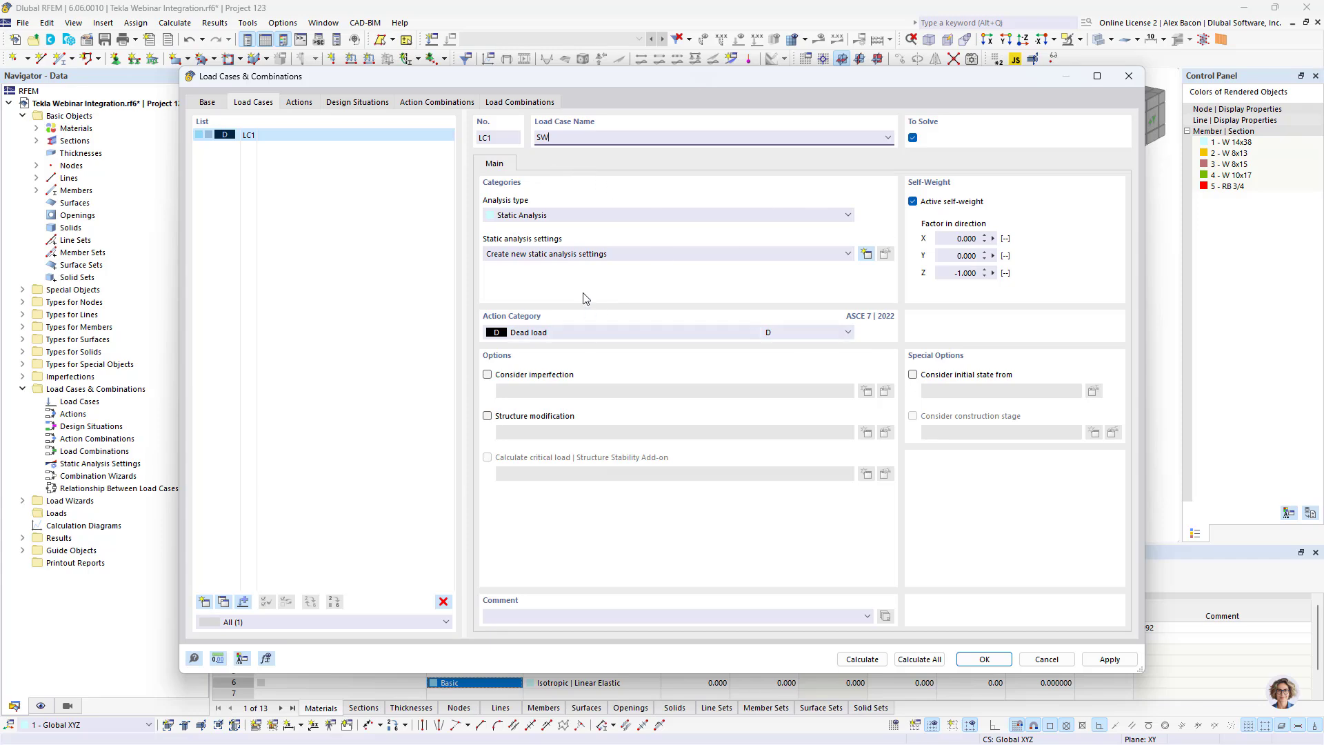
pyautogui.click(567, 257)
pyautogui.click(724, 259)
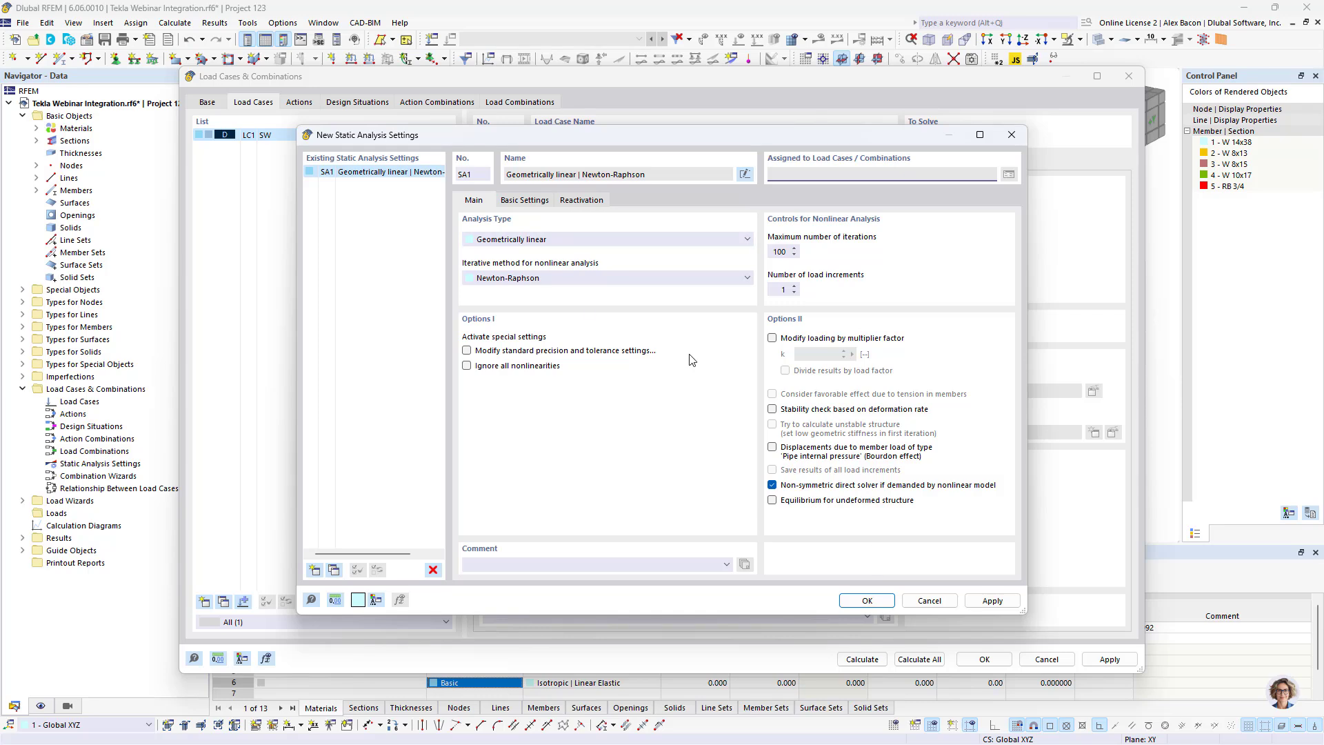
pyautogui.click(557, 245)
pyautogui.click(576, 252)
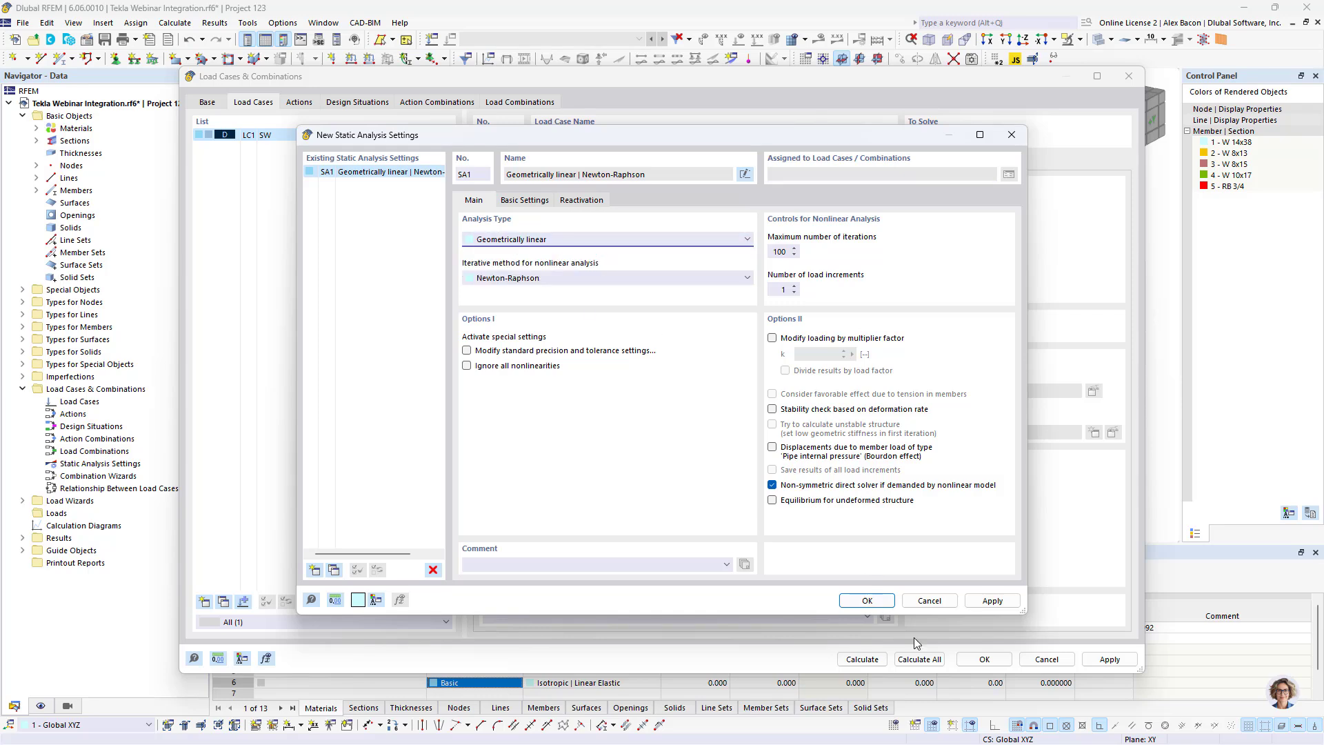
pyautogui.click(867, 600)
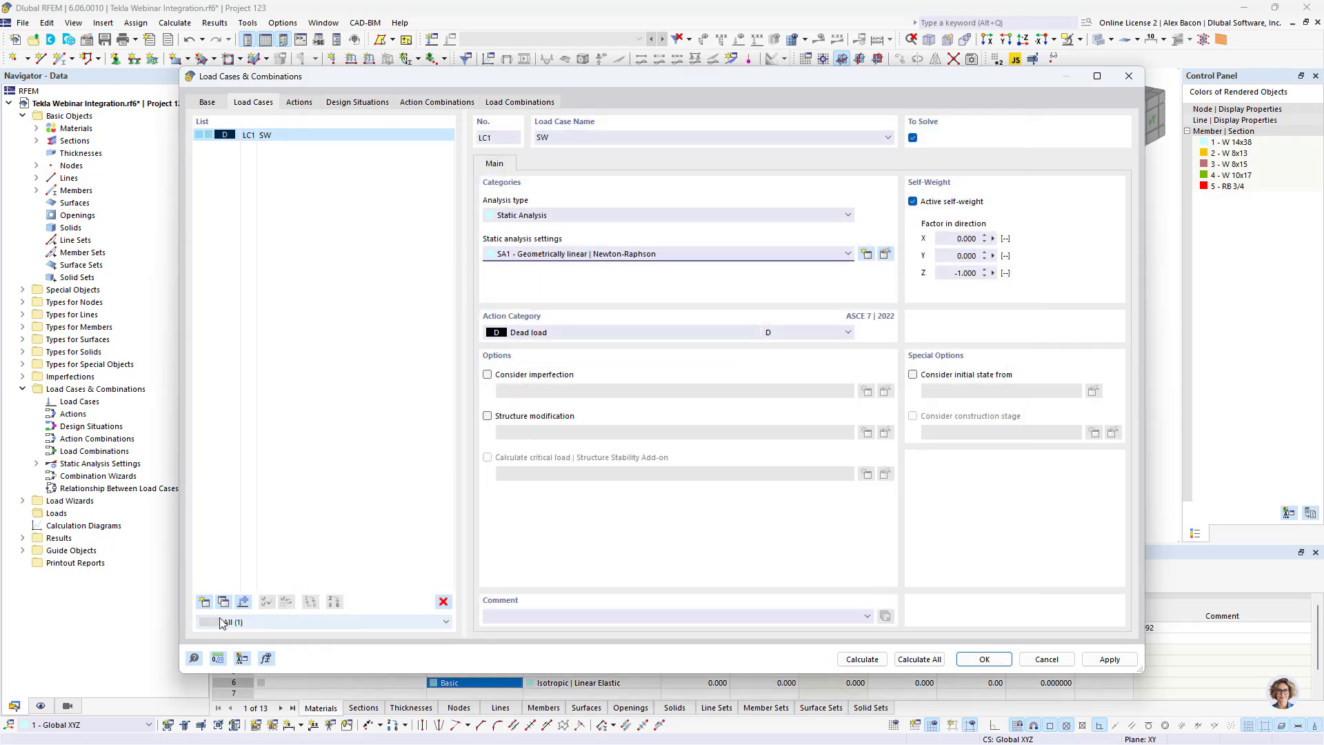
# Add two more load cases, naming LC2 Live and assigning it the Live load action category
pyautogui.click(204, 602)
pyautogui.click(204, 602)
pyautogui.click(369, 147)
pyautogui.click(607, 135)
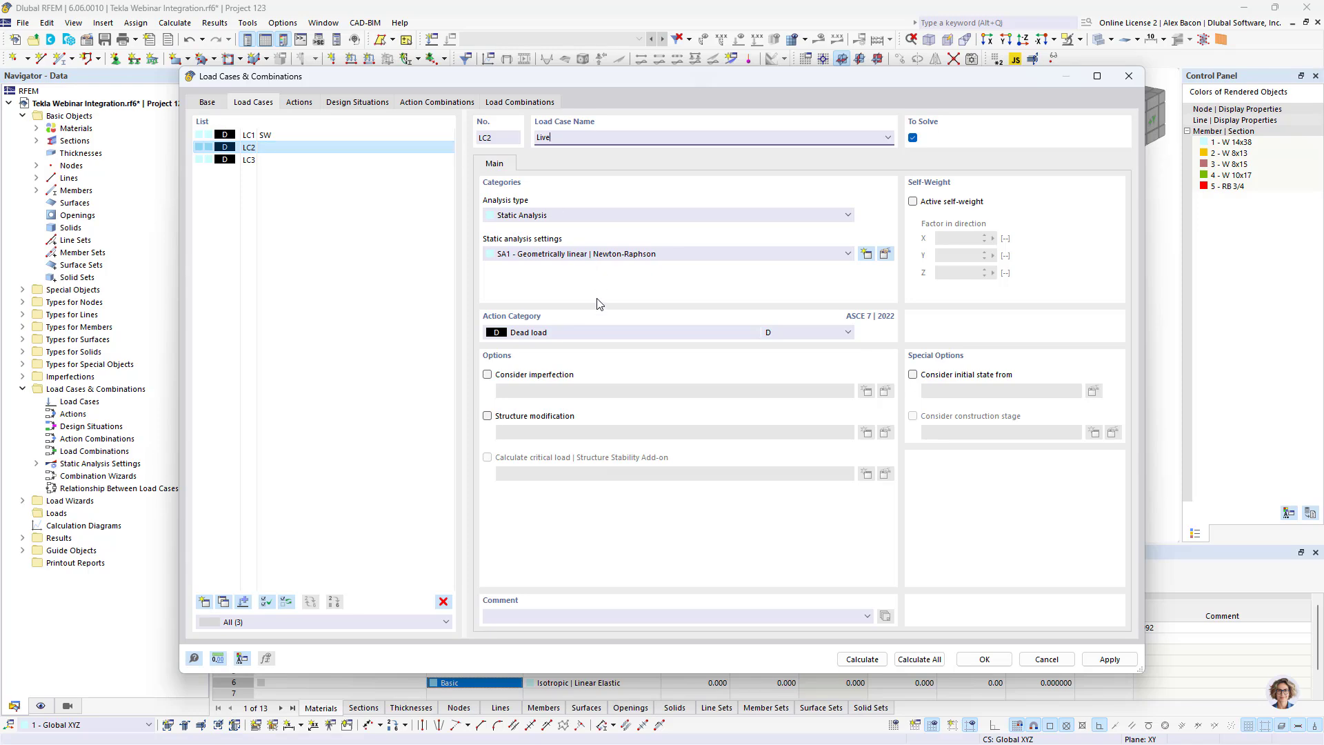
pyautogui.click(570, 334)
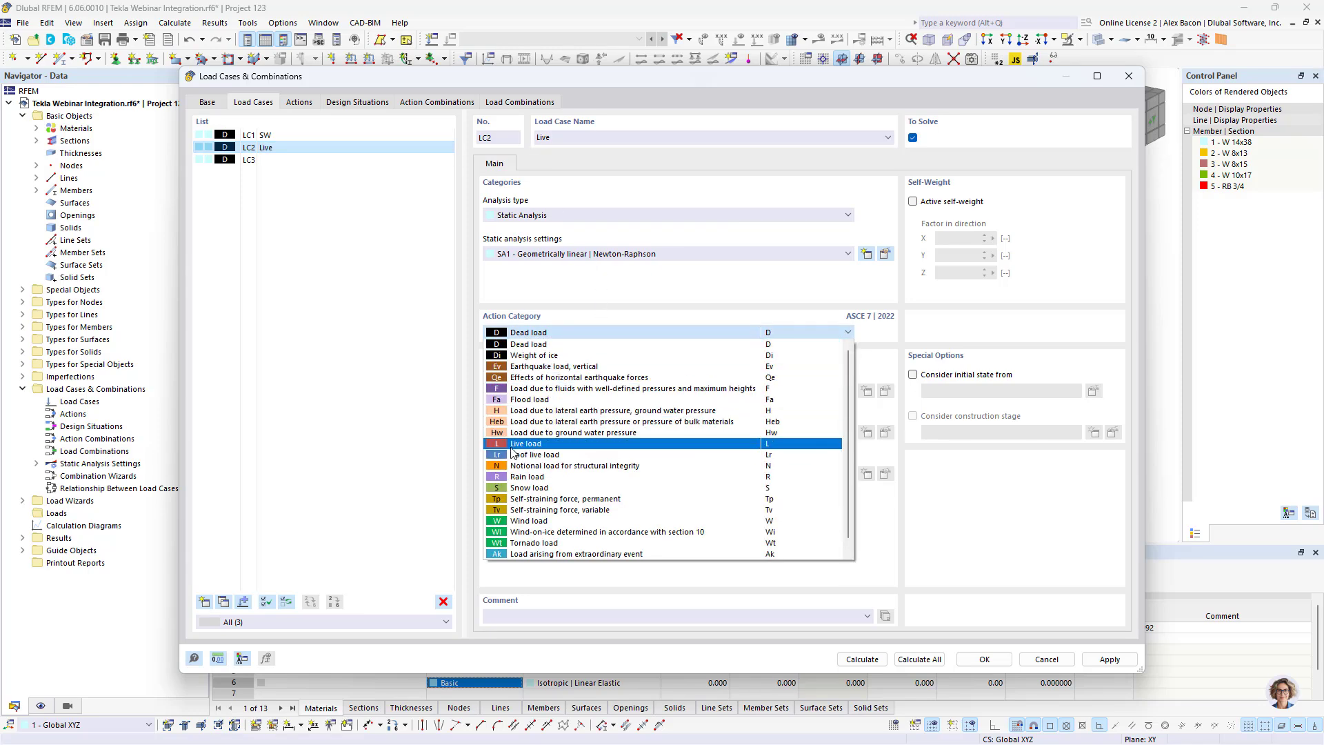
pyautogui.click(532, 443)
# Assign LC3 the Snow load action category, name it Snow, and apply the load cases
pyautogui.click(277, 160)
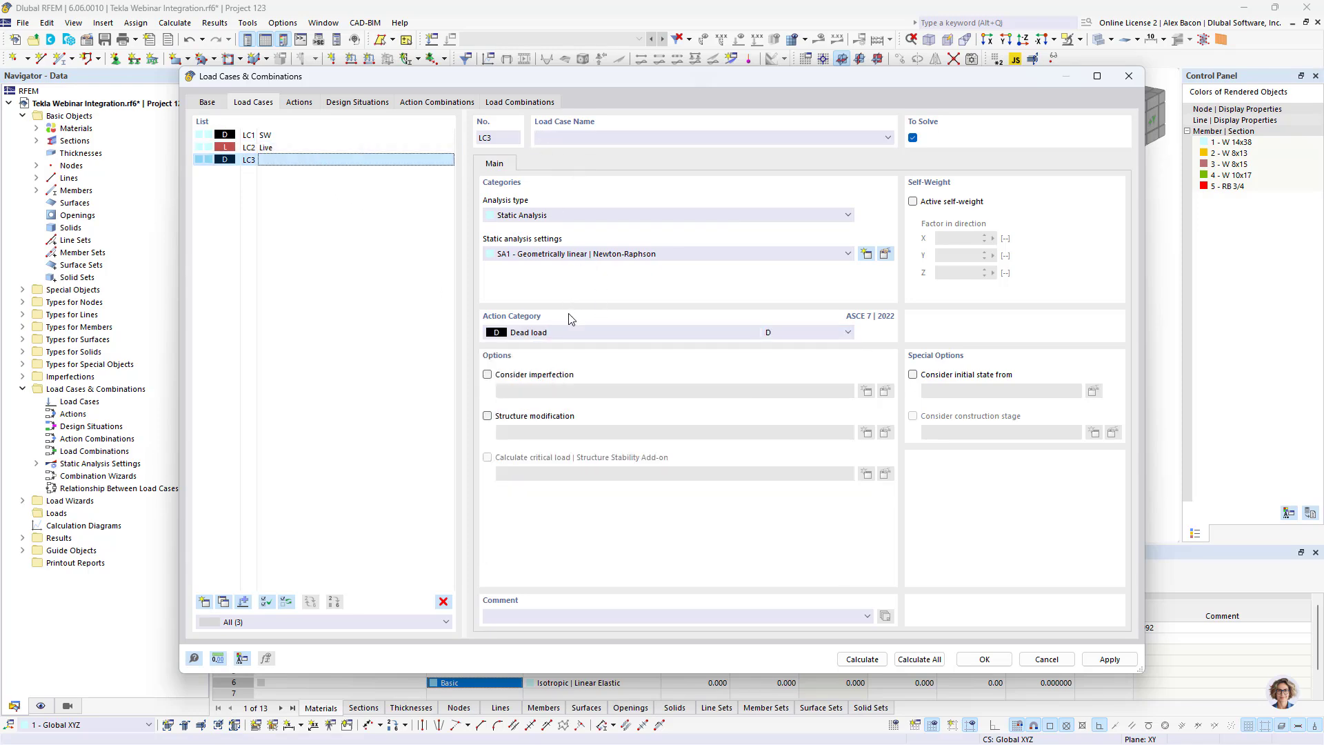
pyautogui.click(570, 334)
pyautogui.click(539, 487)
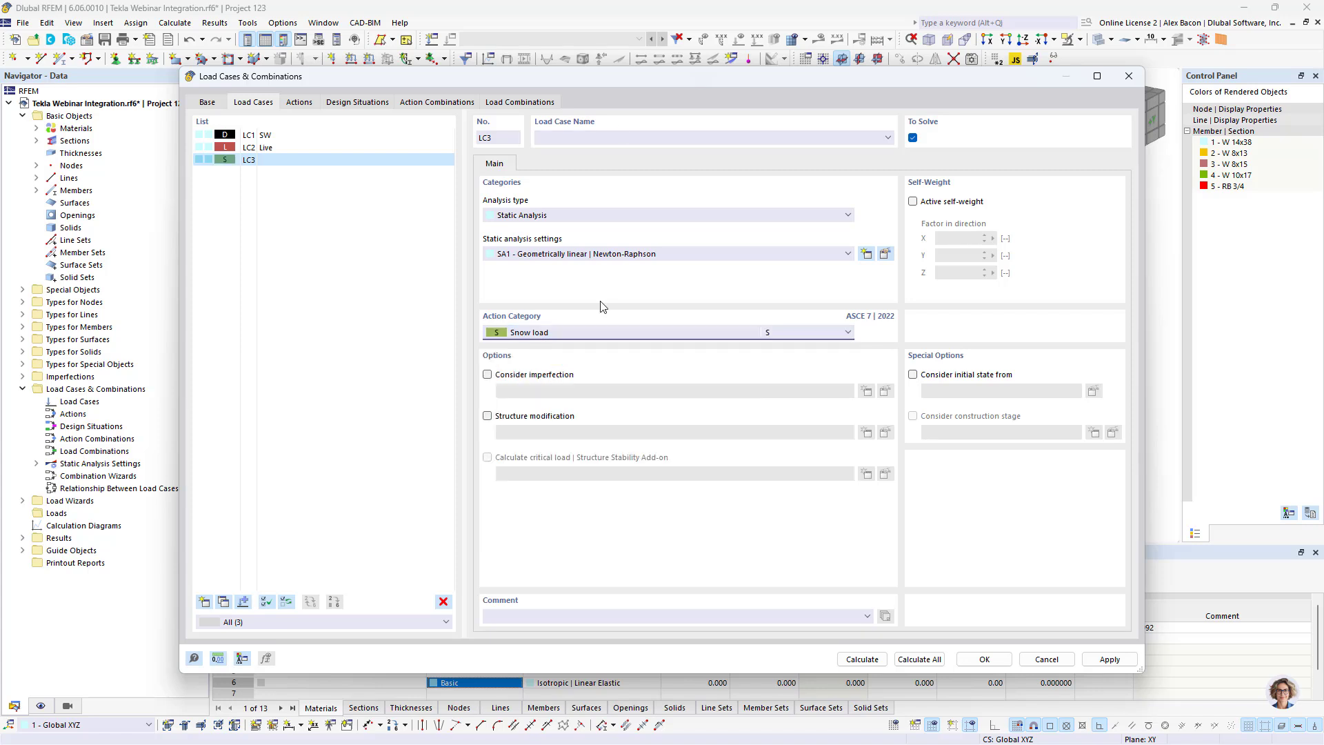
pyautogui.click(612, 139)
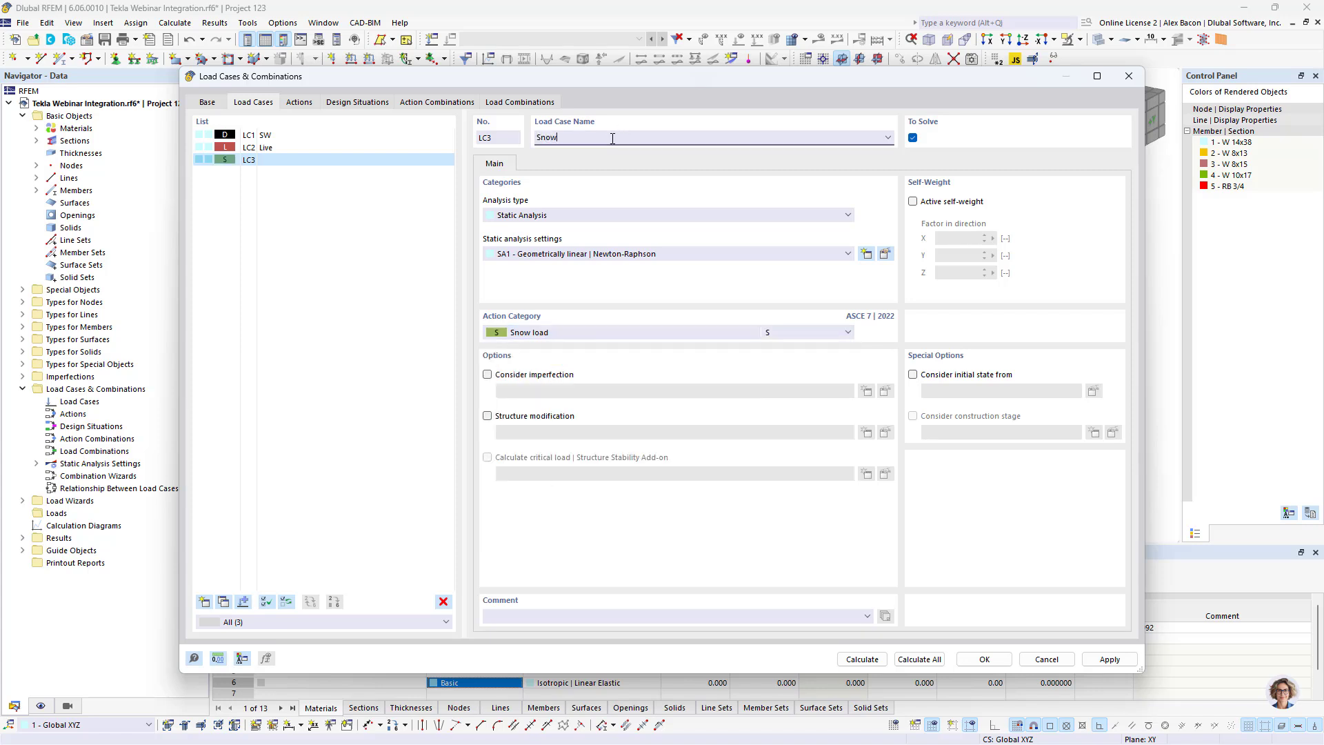
pyautogui.click(310, 104)
pyautogui.click(260, 104)
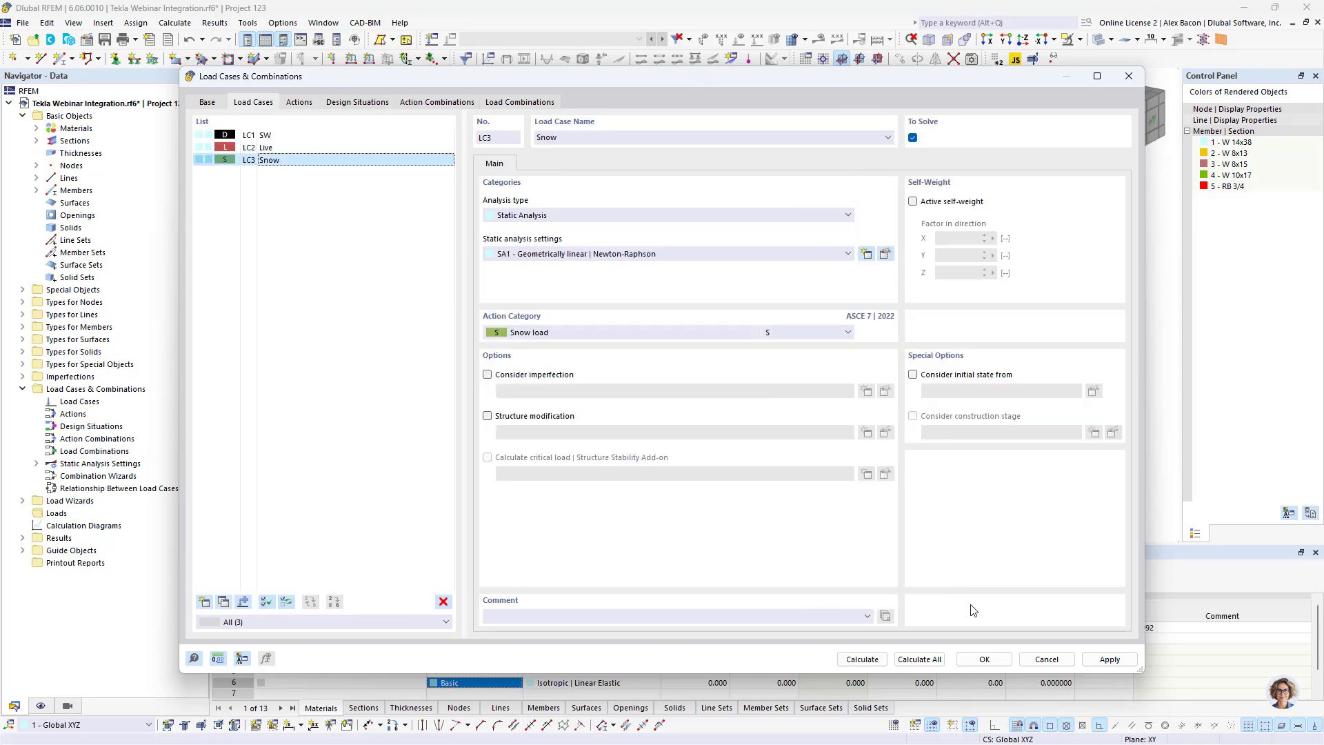
pyautogui.click(1107, 660)
# Add a design situation of type Section 2.3 (LRFD), 1. to 5
pyautogui.click(378, 105)
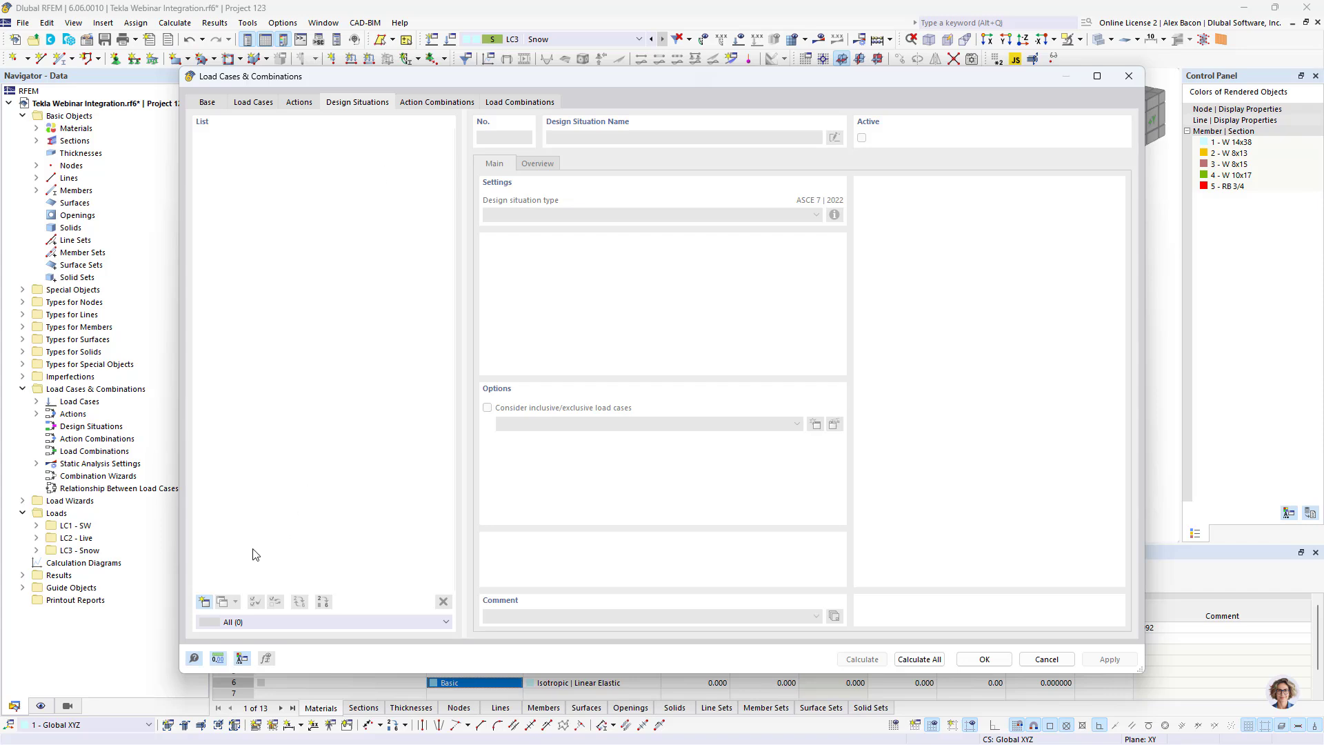
pyautogui.click(204, 602)
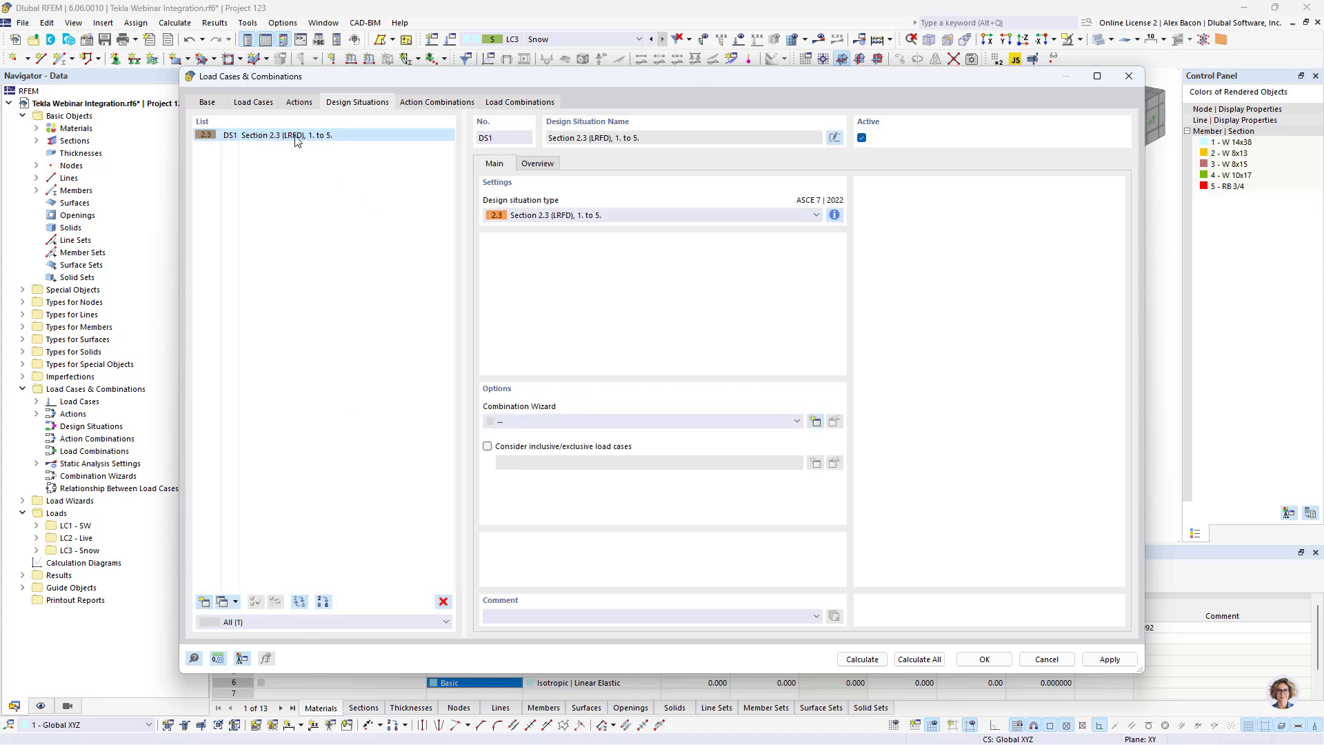
pyautogui.click(589, 215)
pyautogui.click(589, 215)
# Create a combination wizard for the design situation that generates load combinations with new Second-order (P-Δ) static analysis settings
pyautogui.click(815, 421)
pyautogui.click(501, 301)
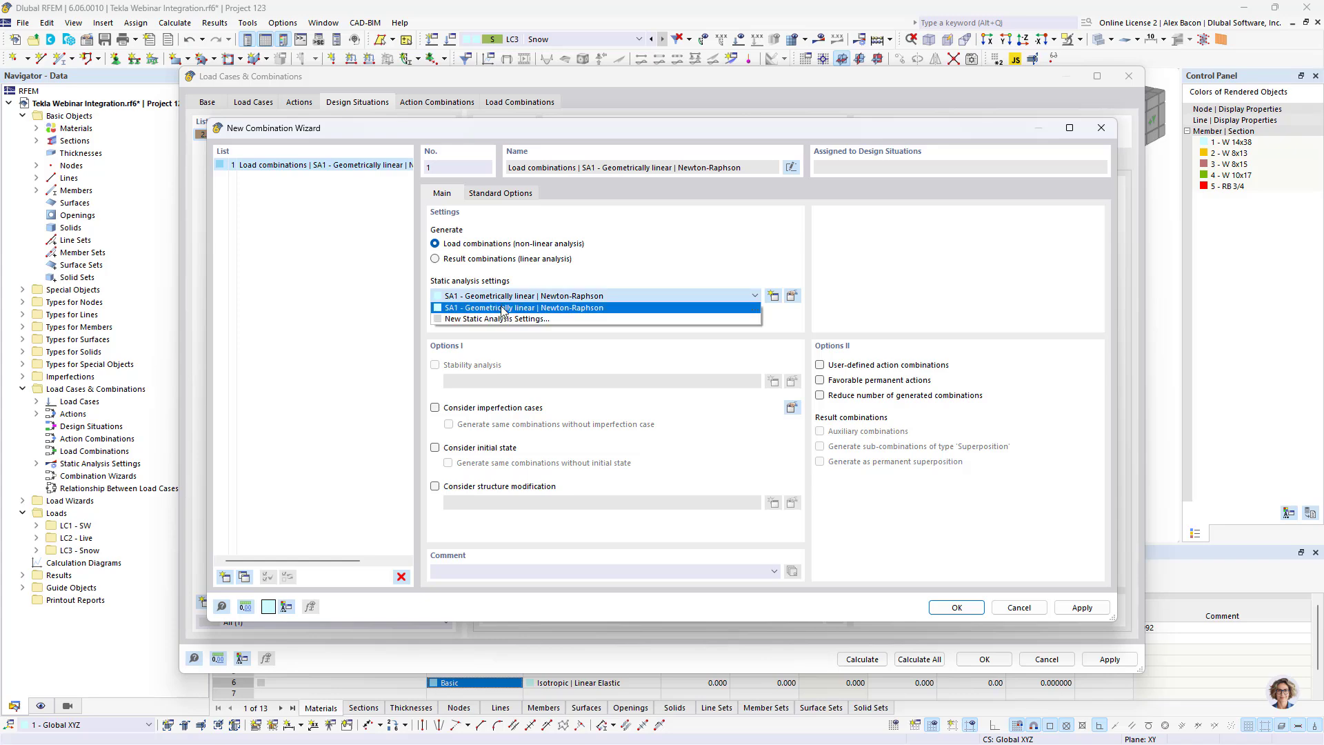
pyautogui.click(504, 314)
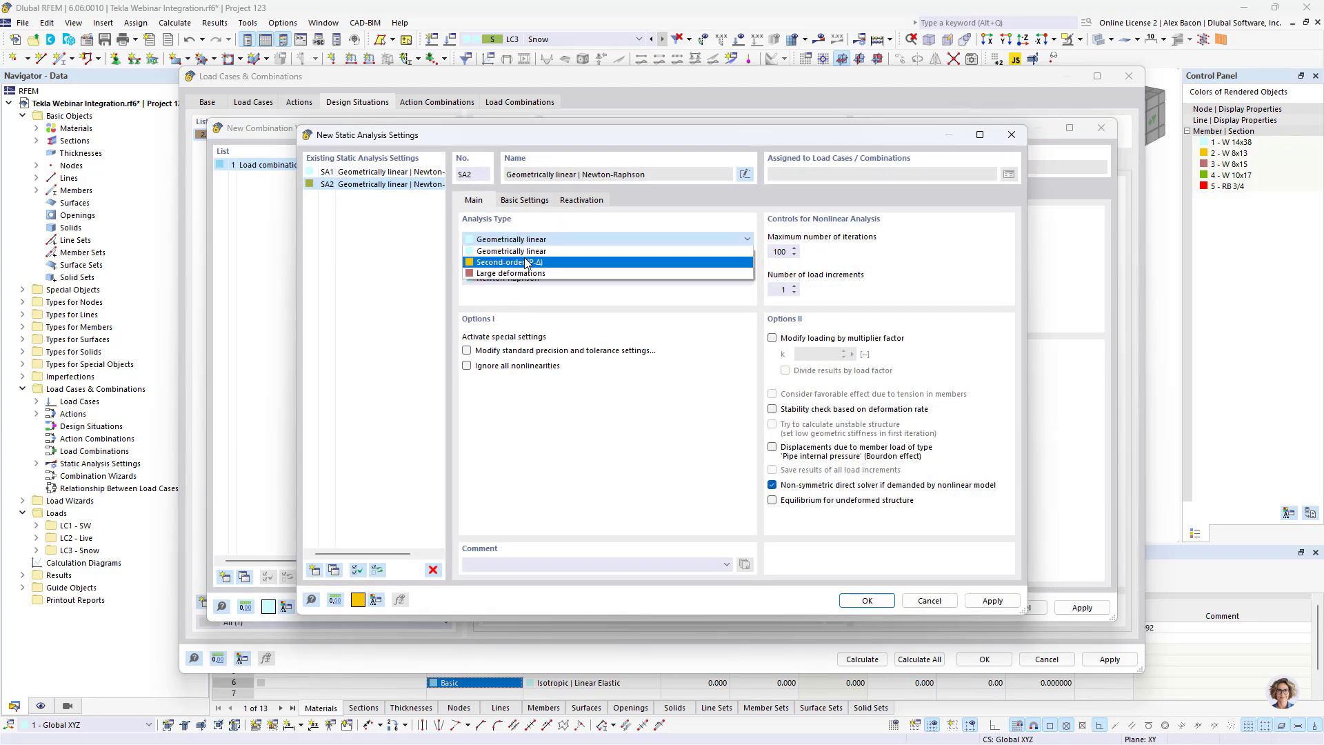
pyautogui.click(525, 265)
pyautogui.click(867, 601)
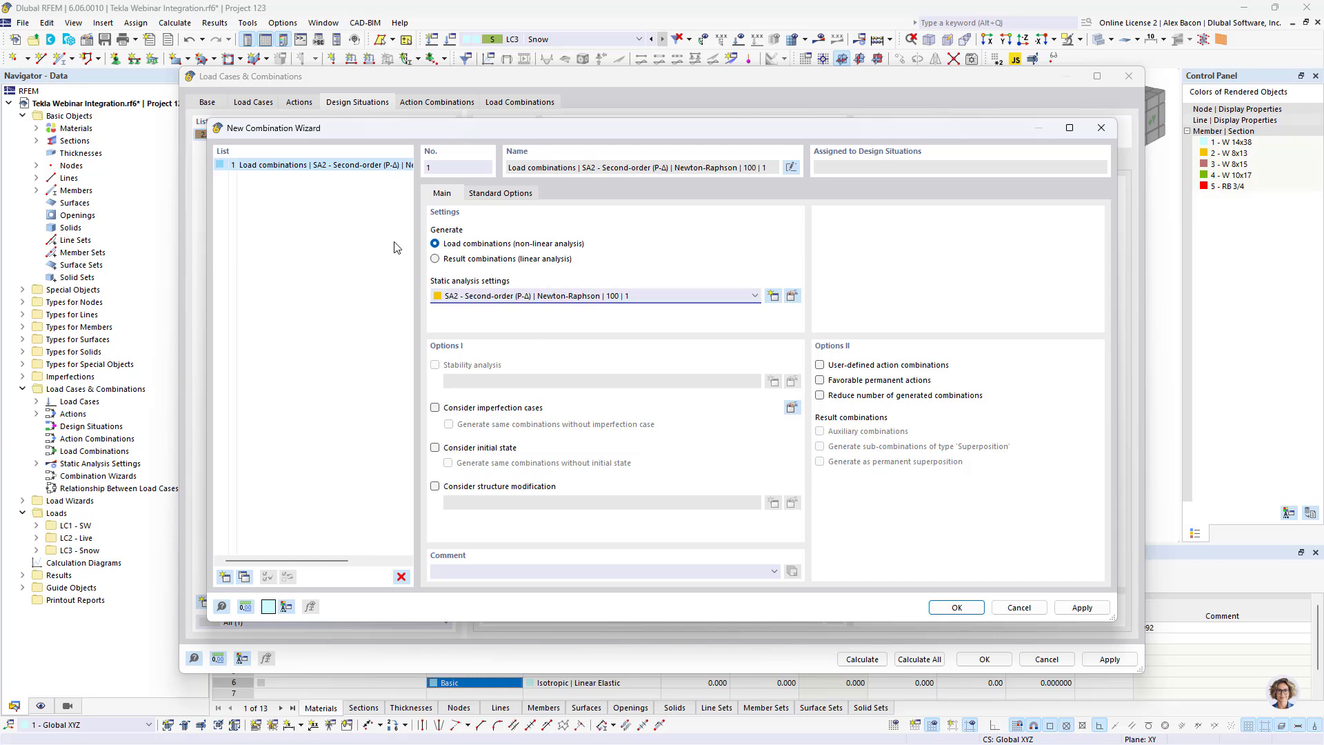
pyautogui.click(956, 607)
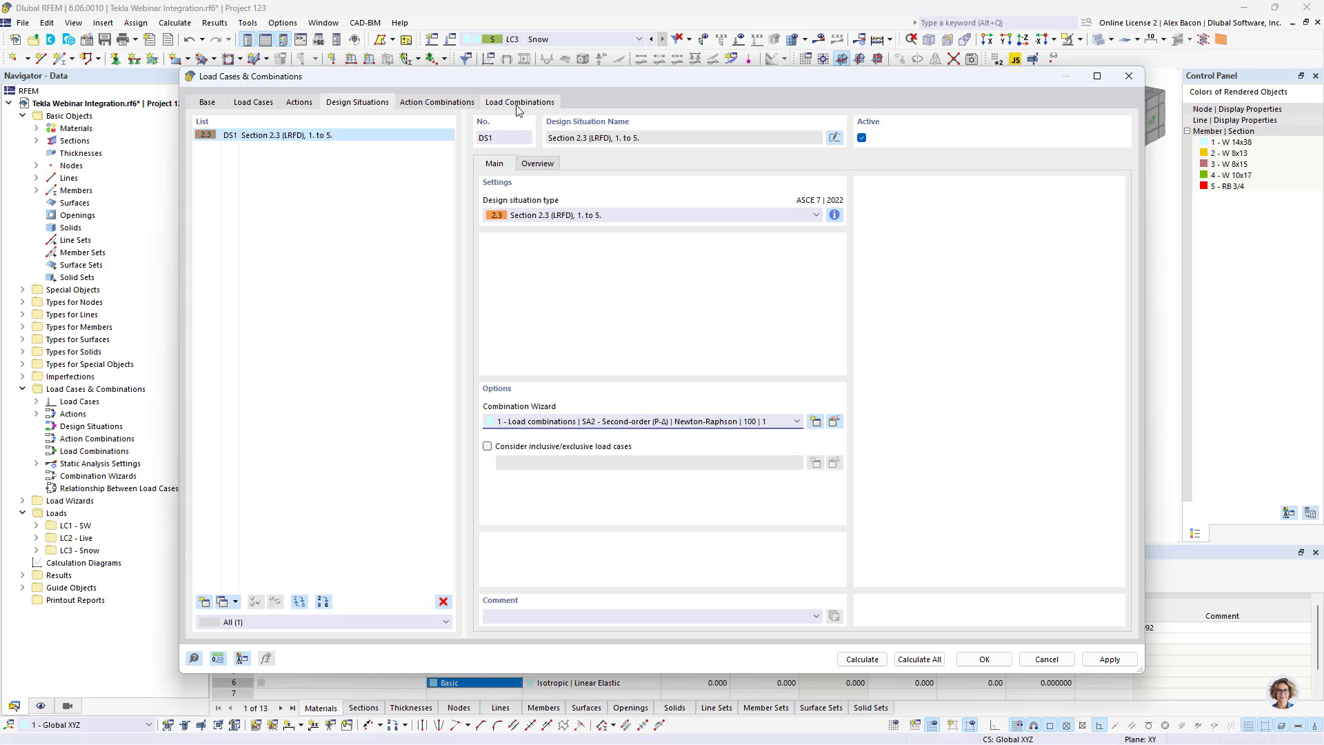
# Review the LRFD combination rules and the generated load and action combinations, and accept the load case and combination definitions
pyautogui.click(835, 215)
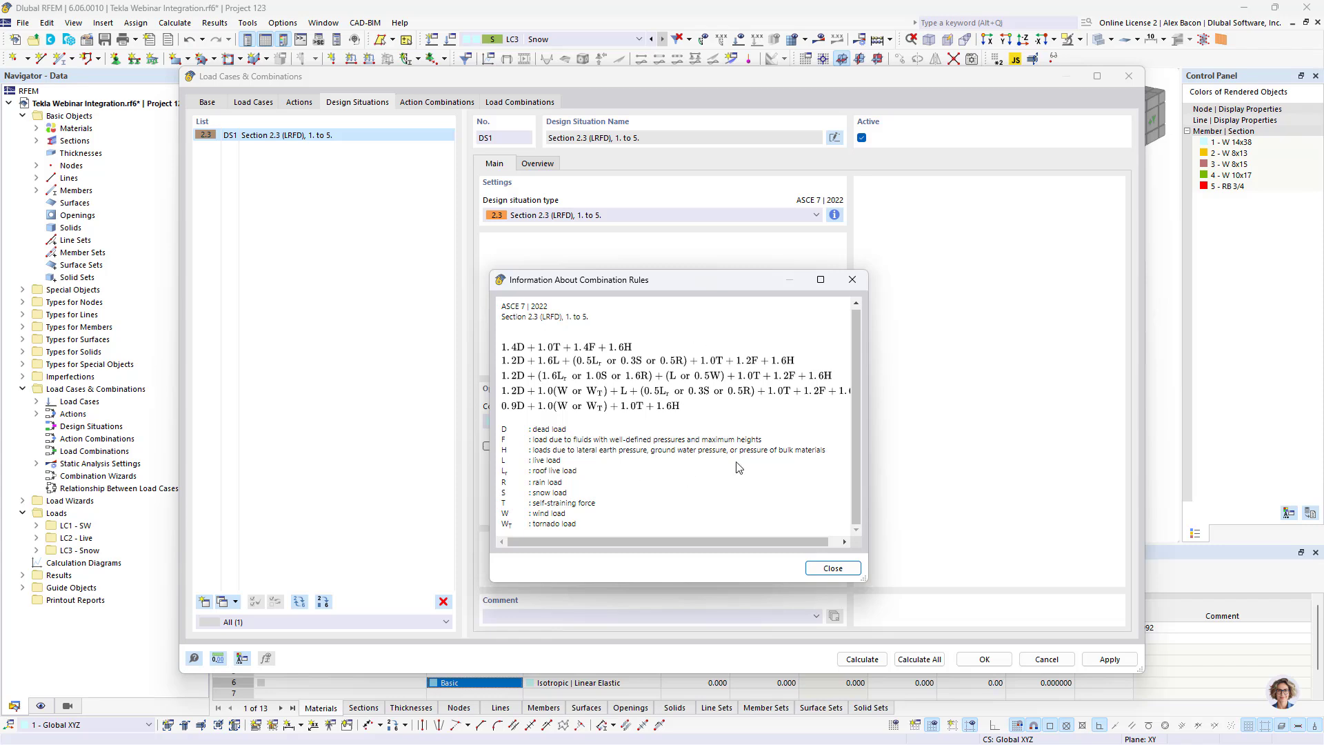
pyautogui.click(852, 280)
pyautogui.click(522, 103)
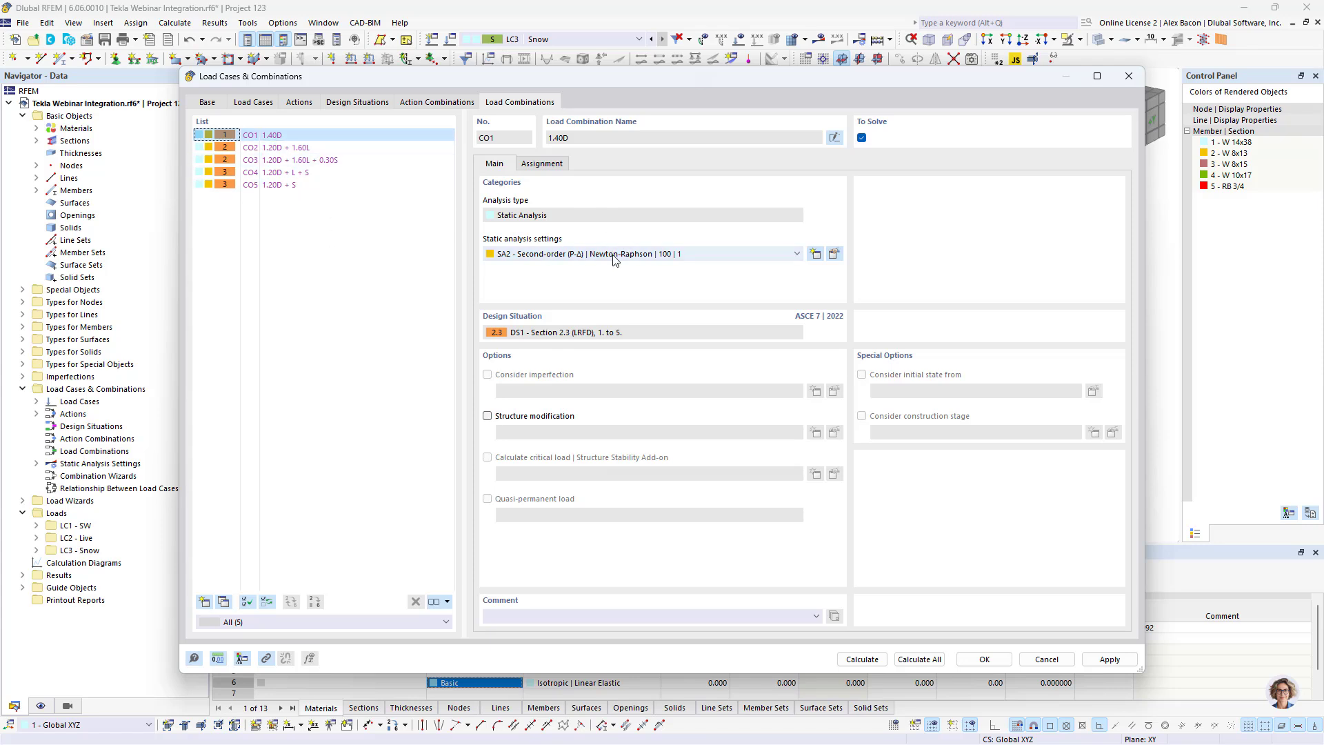
pyautogui.click(437, 104)
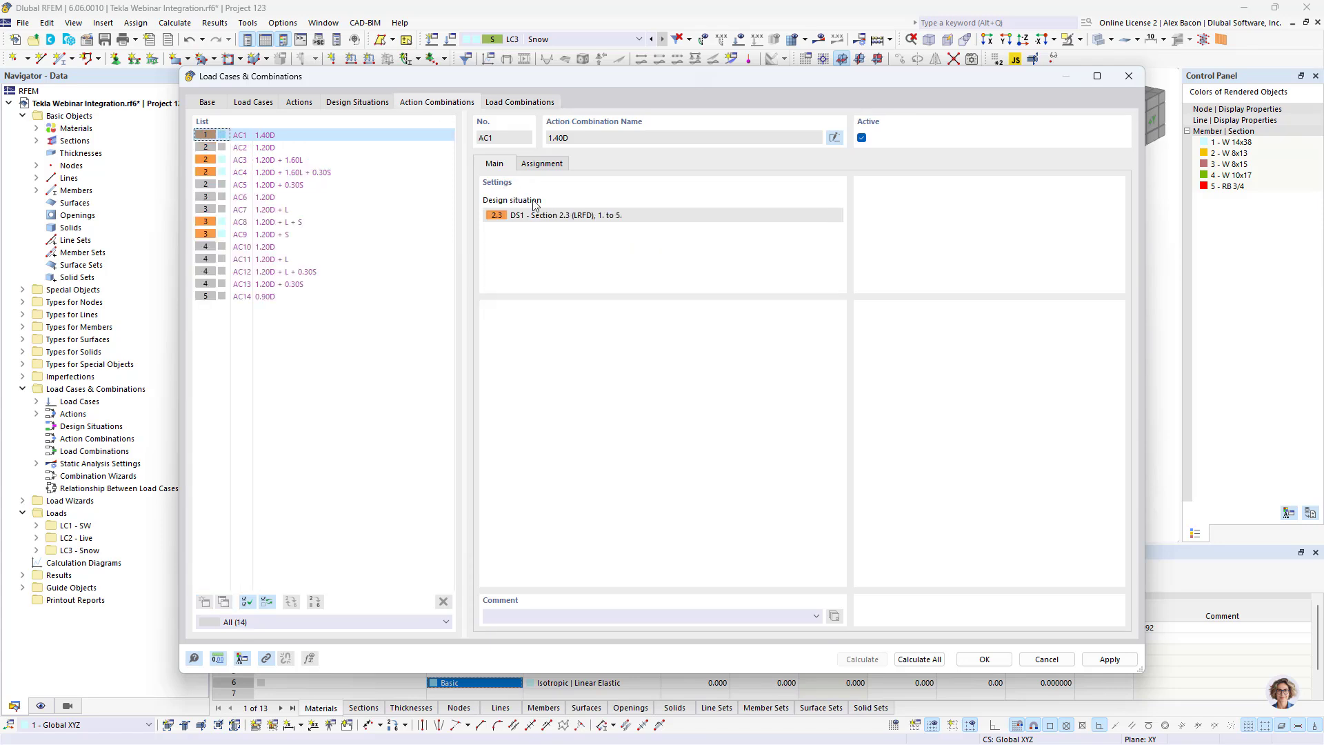
pyautogui.click(543, 165)
pyautogui.click(498, 166)
pyautogui.click(370, 102)
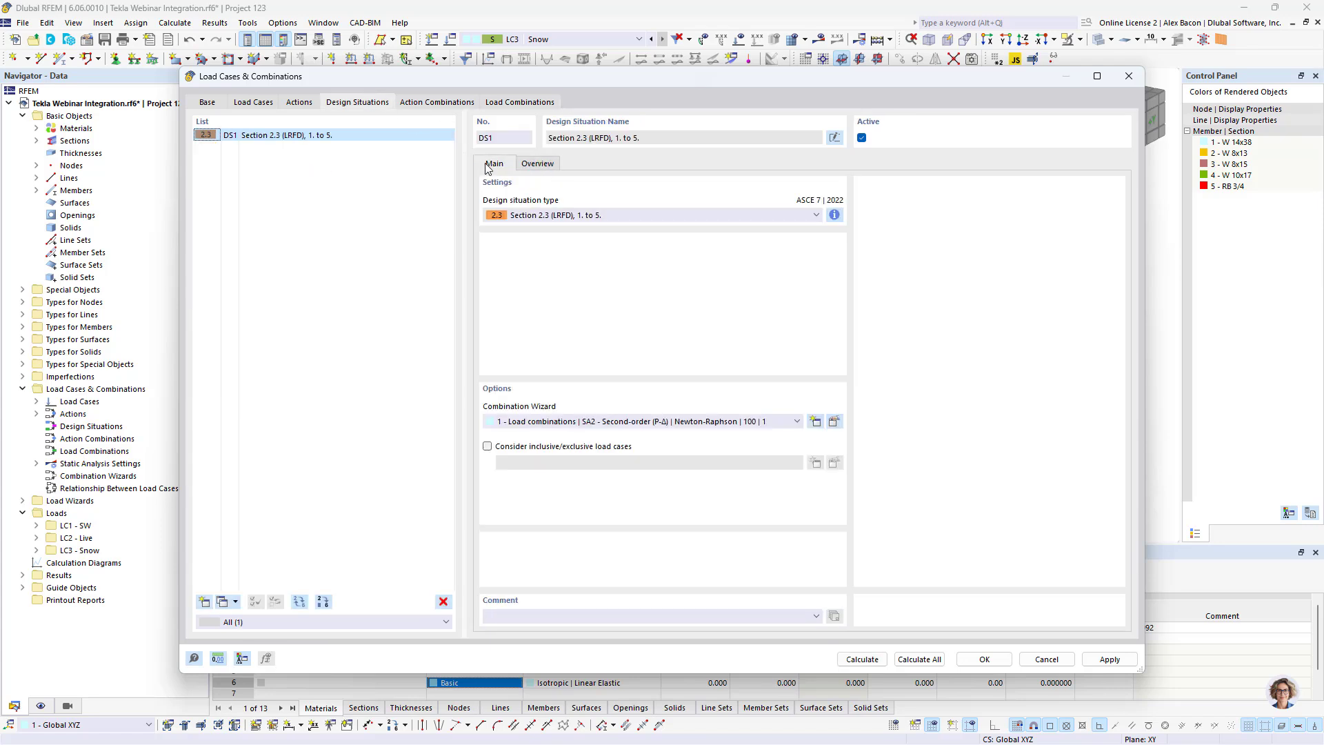
pyautogui.click(520, 168)
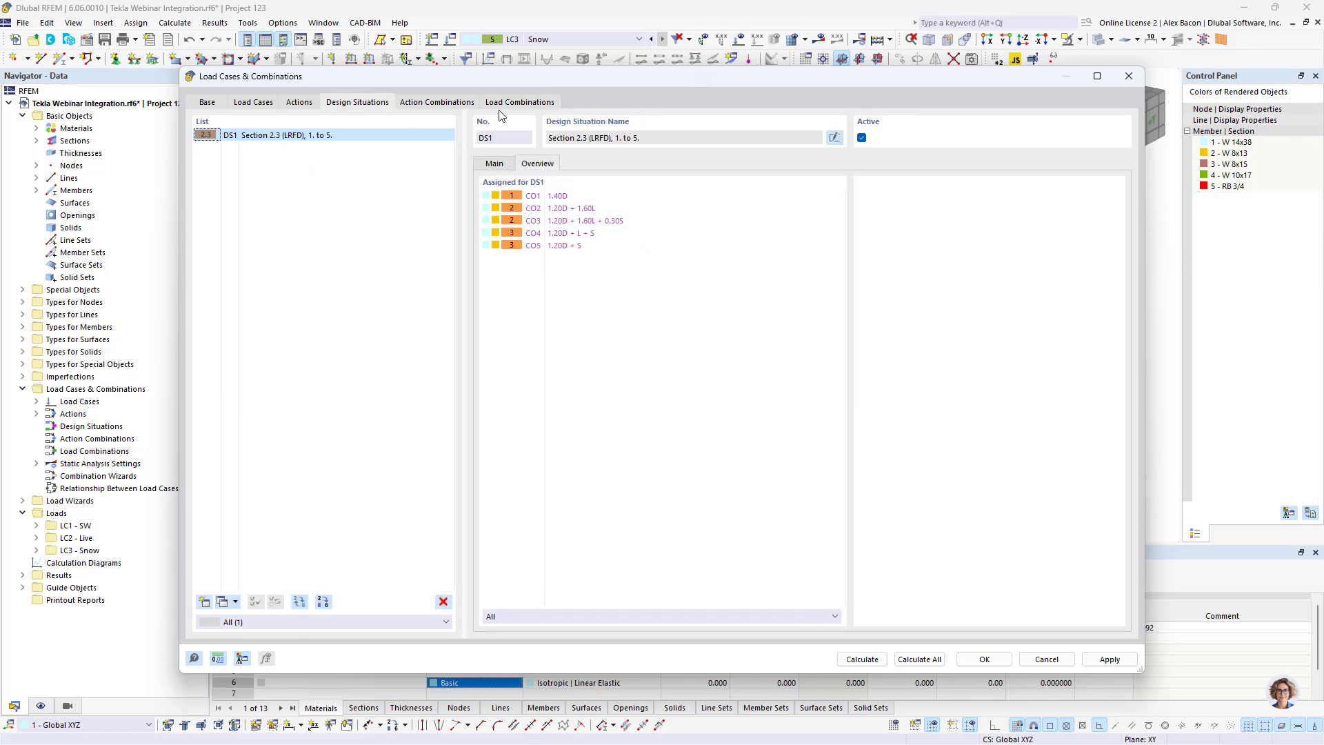
pyautogui.click(984, 659)
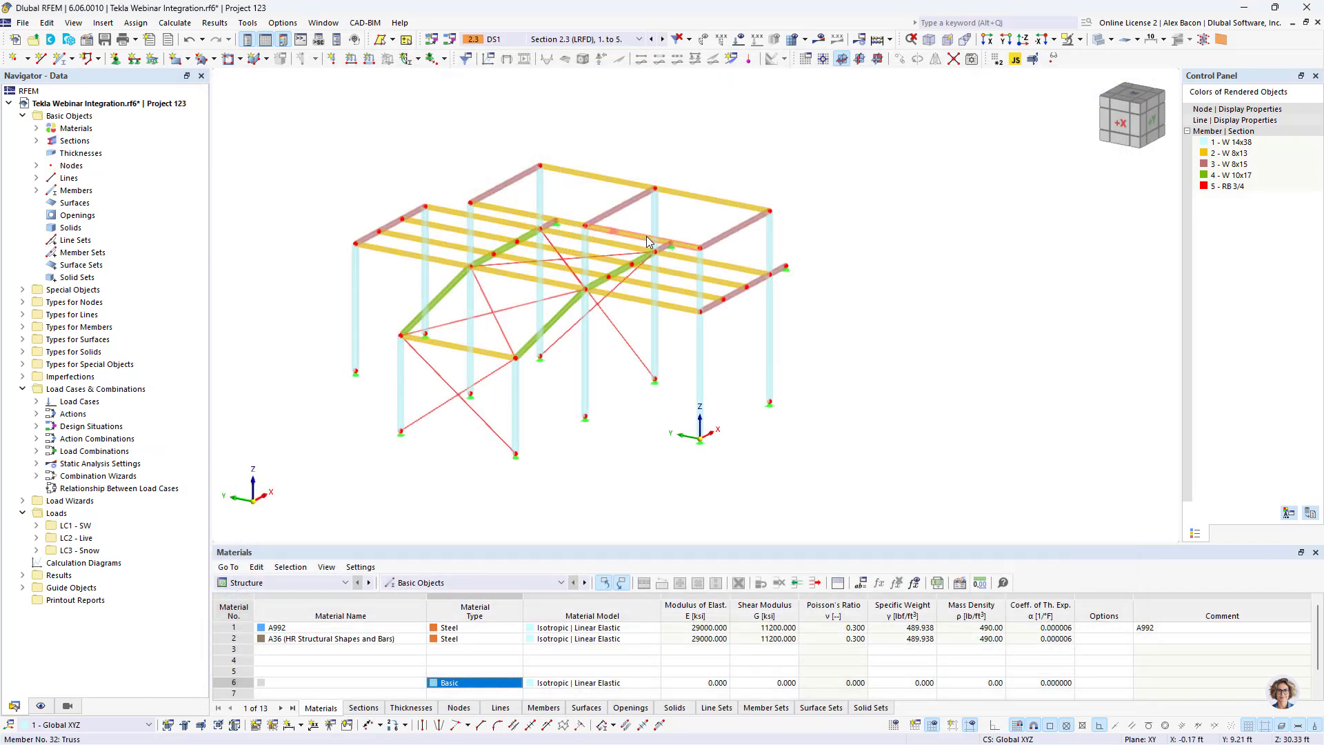
# Make LC2 Live current and start a Member Loads from Area Load wizard with a uniform load magnitude of -0.100 ksf
pyautogui.click(542, 39)
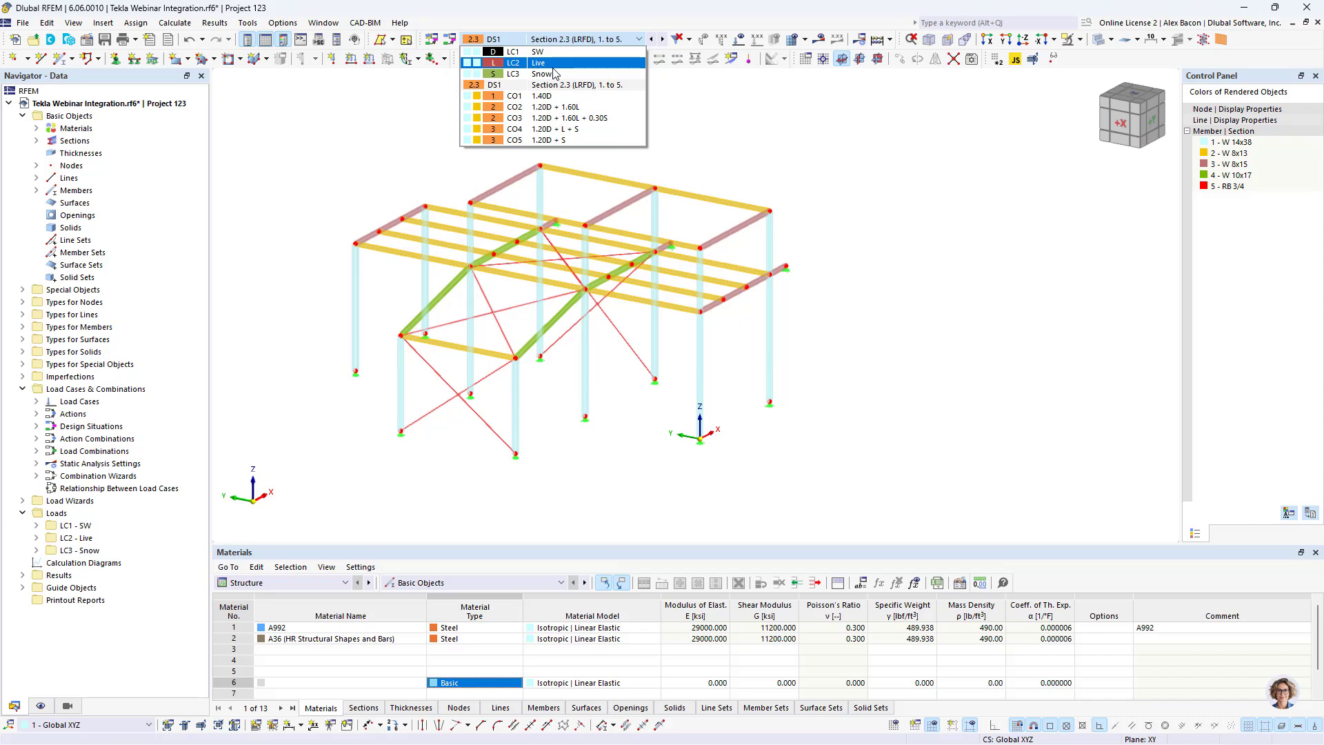
pyautogui.click(545, 62)
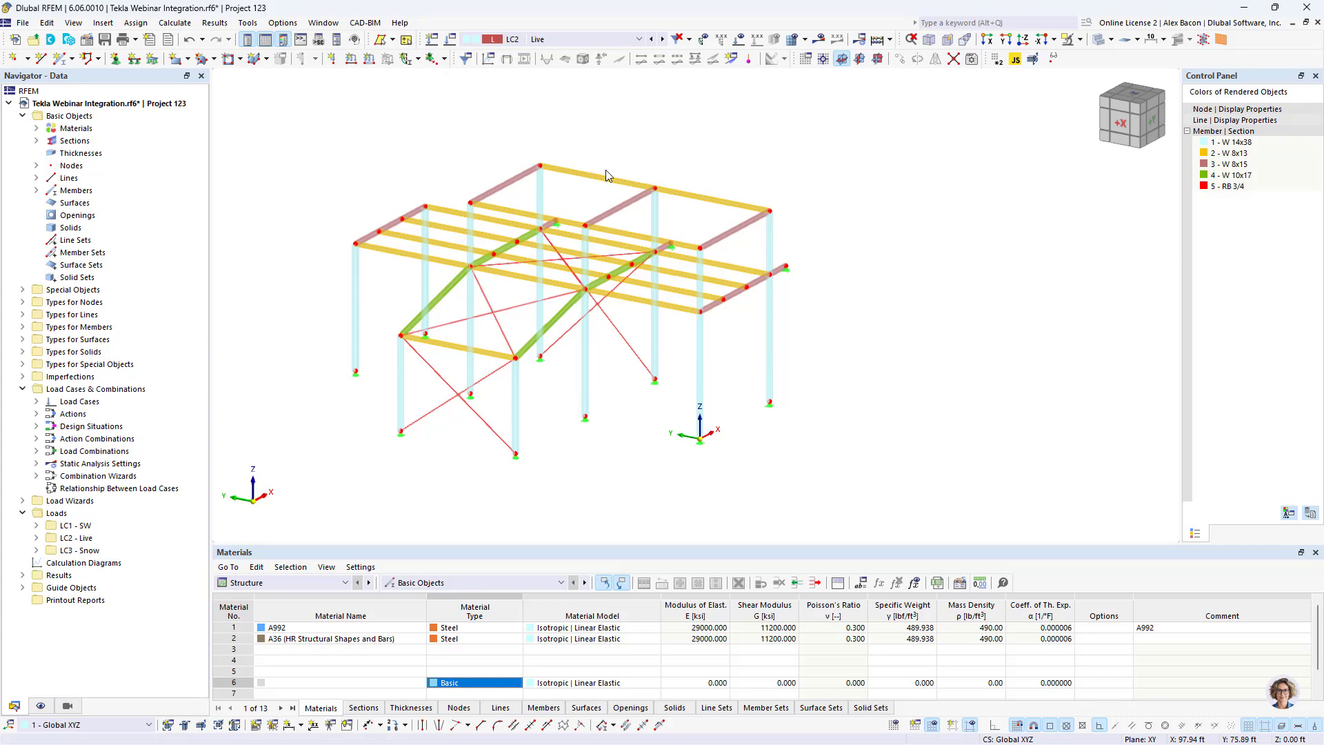
pyautogui.keyDown('ctrl'); pyautogui.moveTo(485, 146); pyautogui.dragTo(666, 259, button='middle'); pyautogui.keyUp('ctrl')
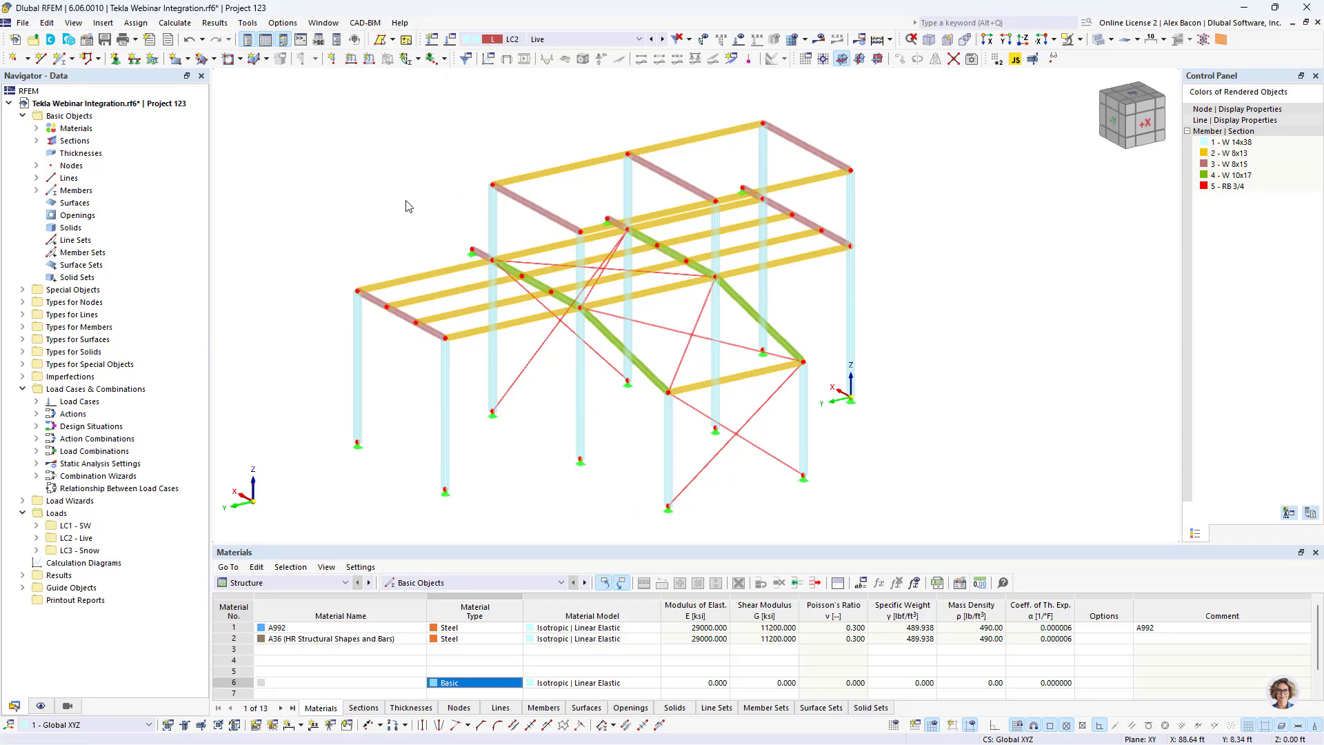
pyautogui.click(103, 25)
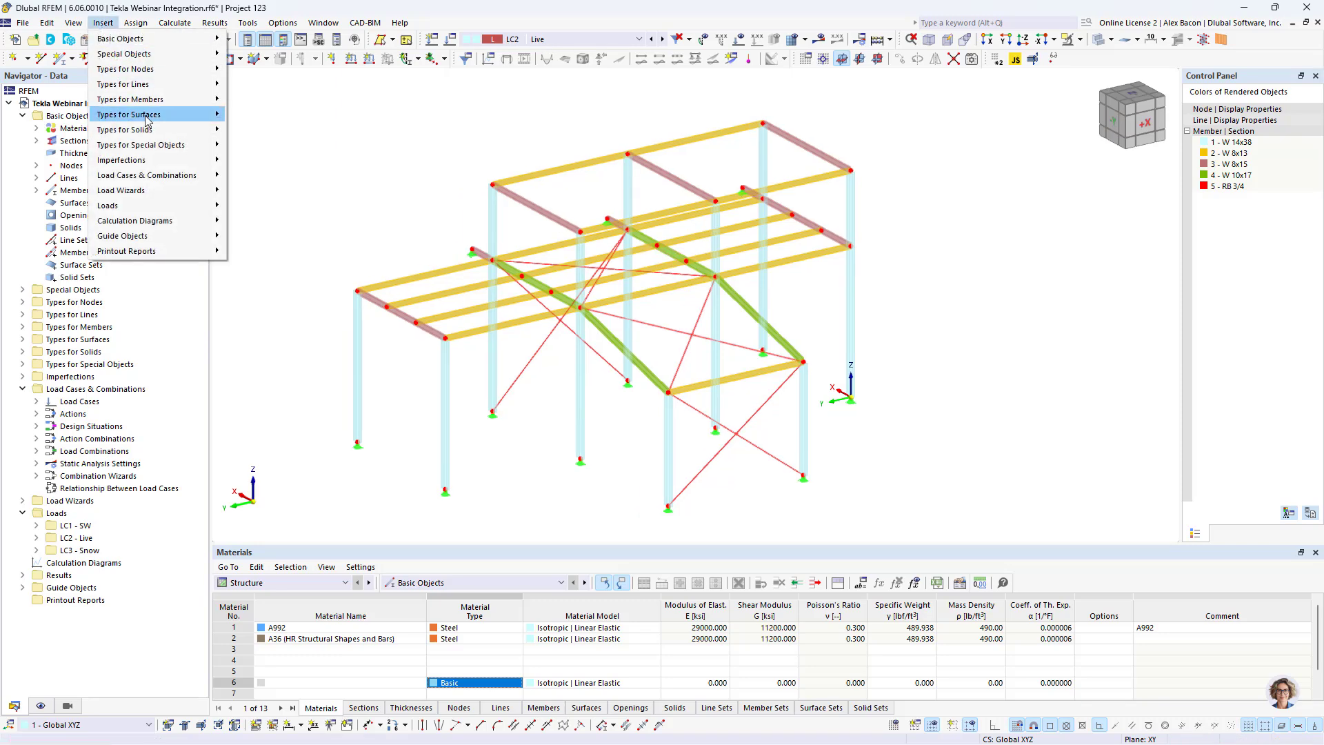
pyautogui.moveTo(173, 192)
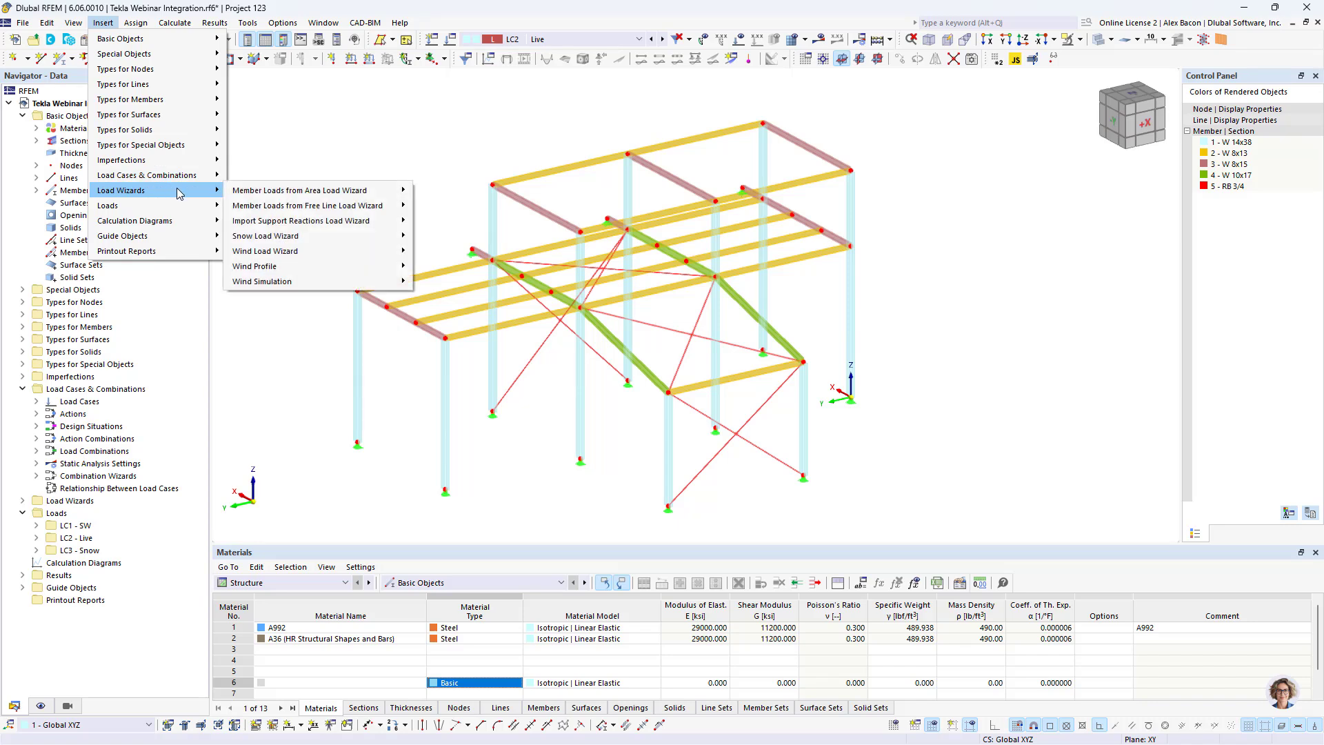
pyautogui.moveTo(289, 197)
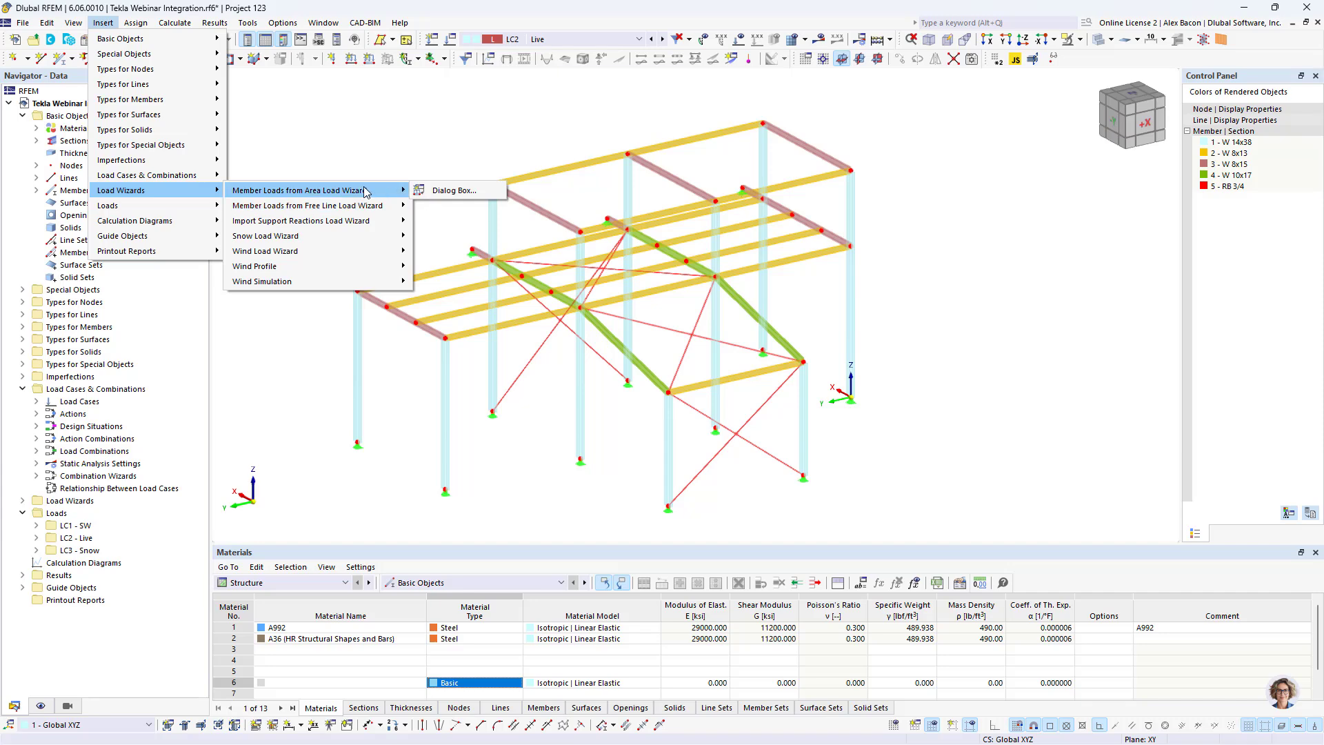
pyautogui.click(467, 190)
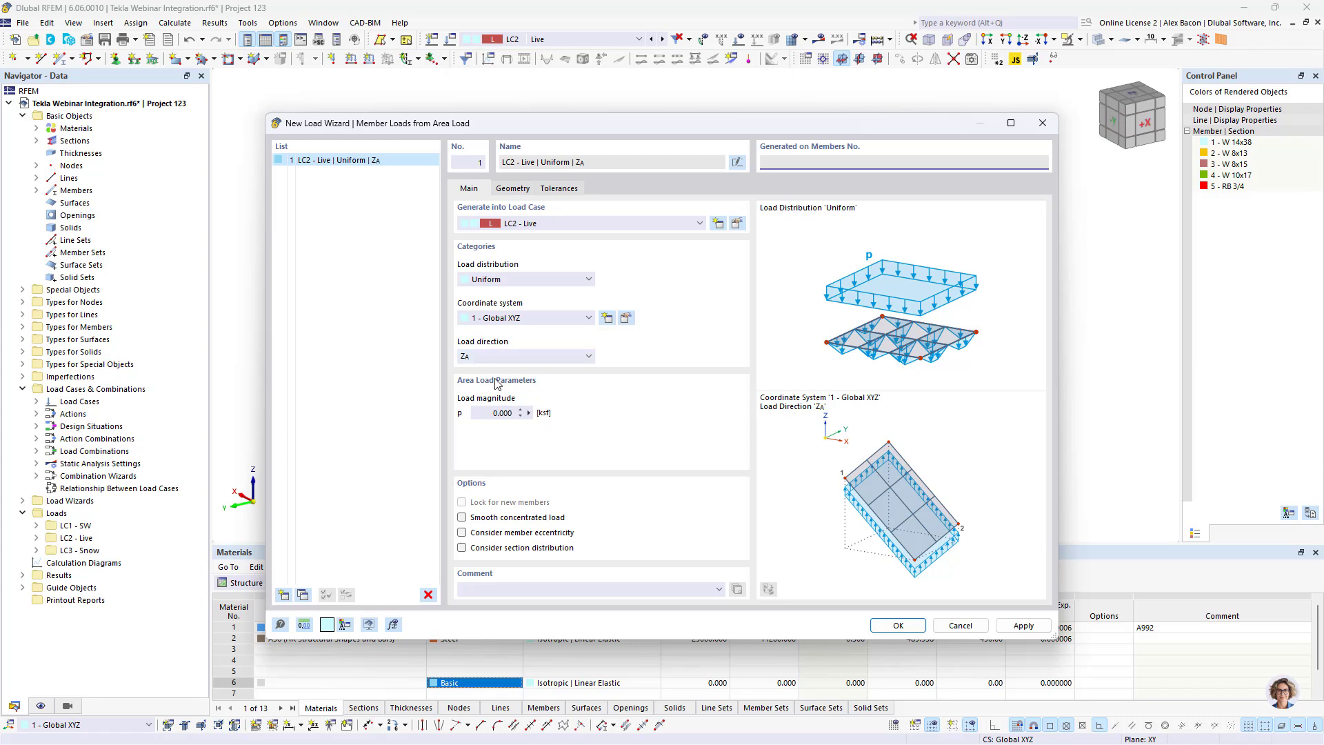
pyautogui.click(486, 411)
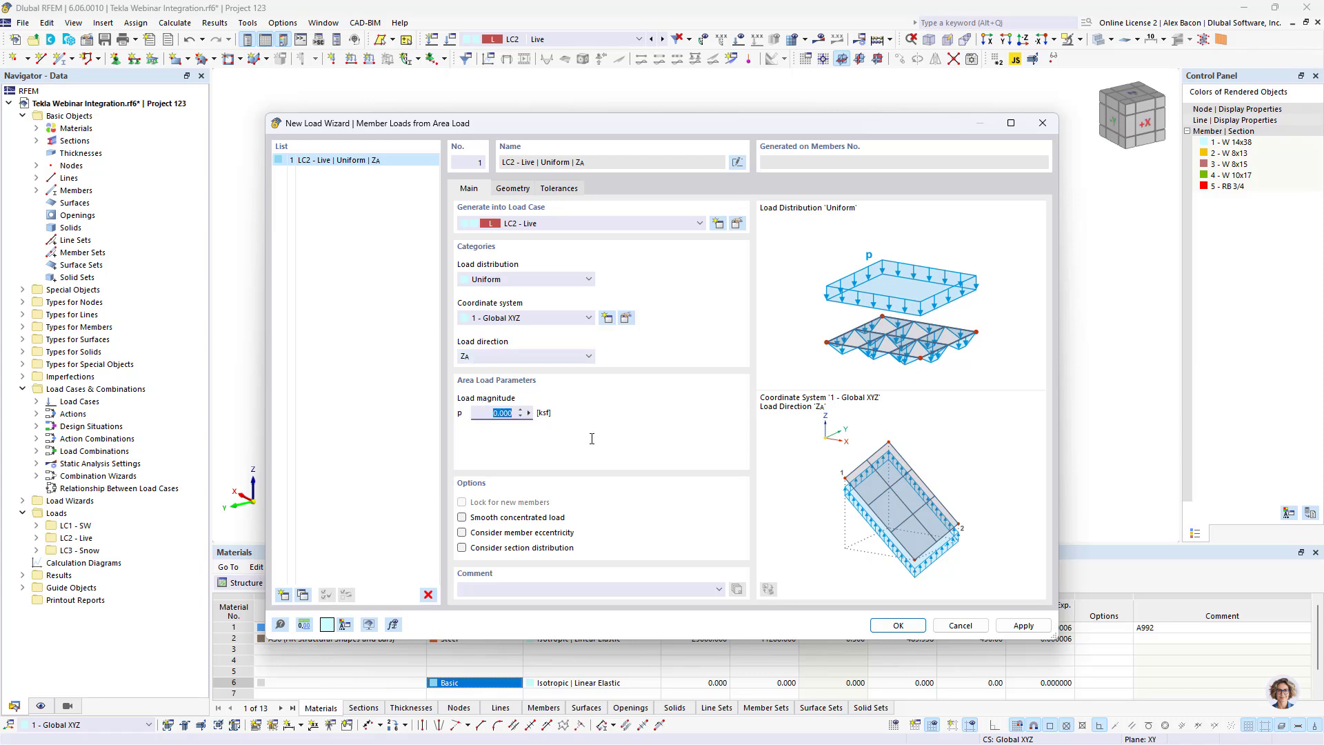
pyautogui.press('BackSpace')
# Define the boundary of the live area load plane by corner nodes 10, 12, 4 and 2 of the floor
pyautogui.click(512, 189)
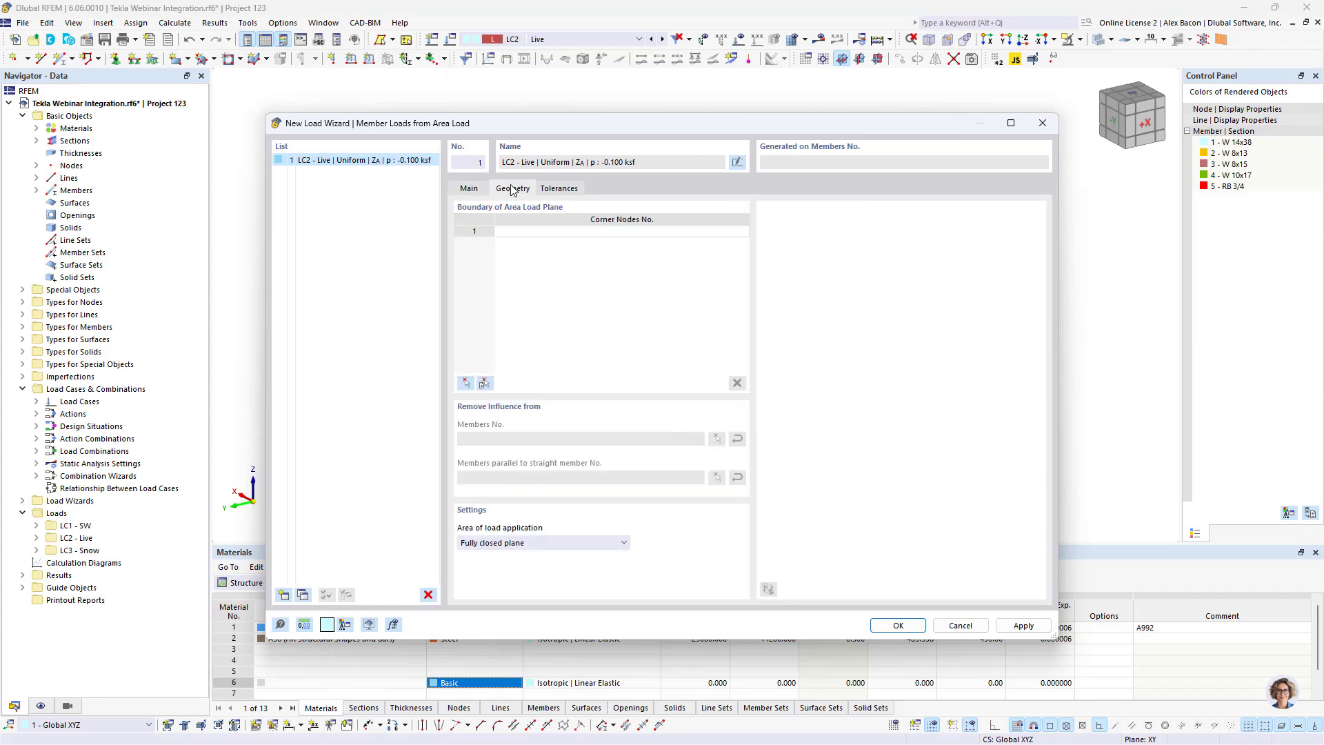
pyautogui.click(466, 384)
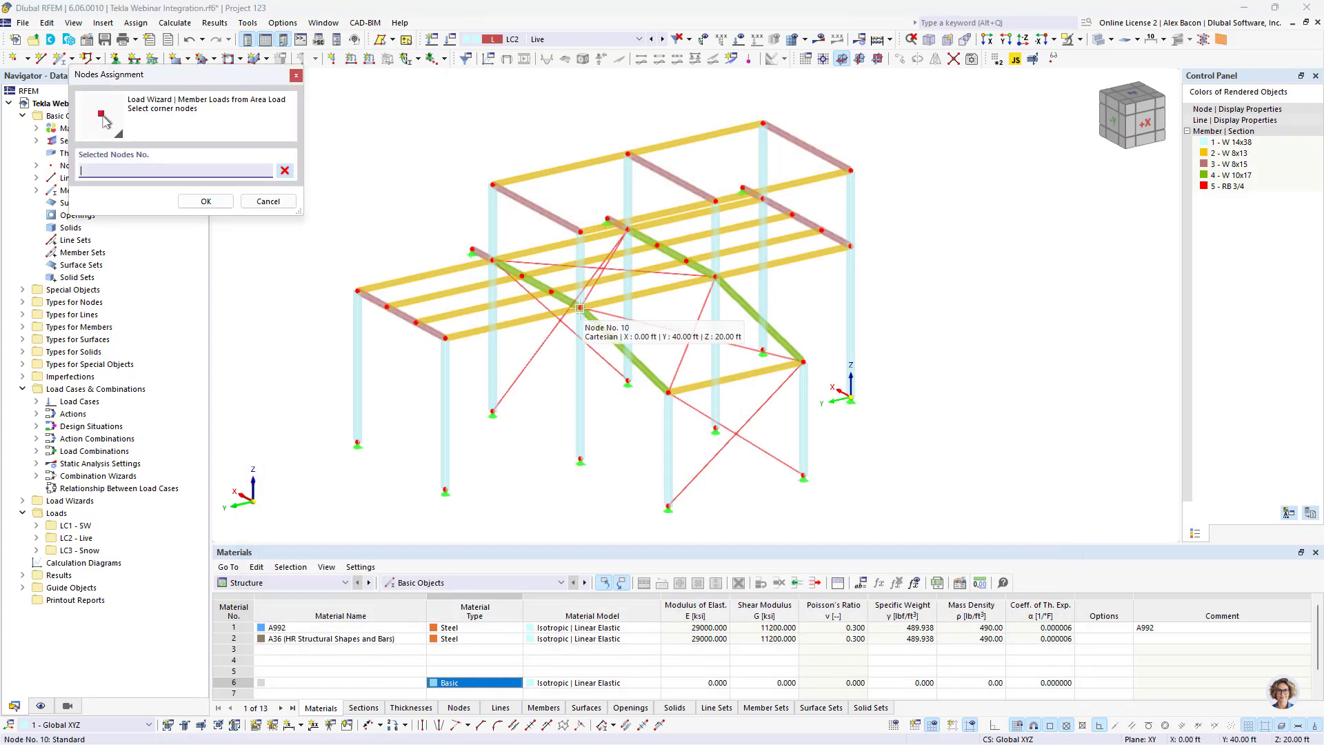
pyautogui.click(580, 309)
pyautogui.click(493, 260)
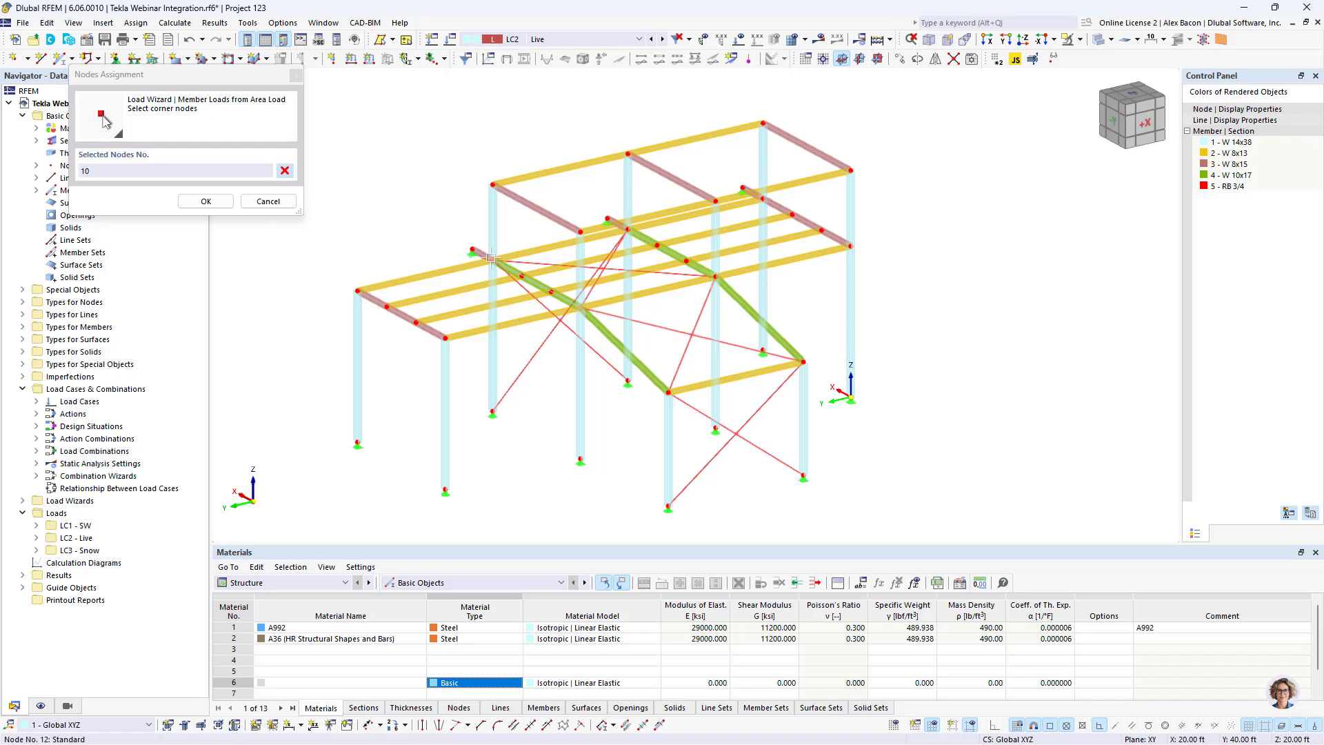
pyautogui.click(763, 198)
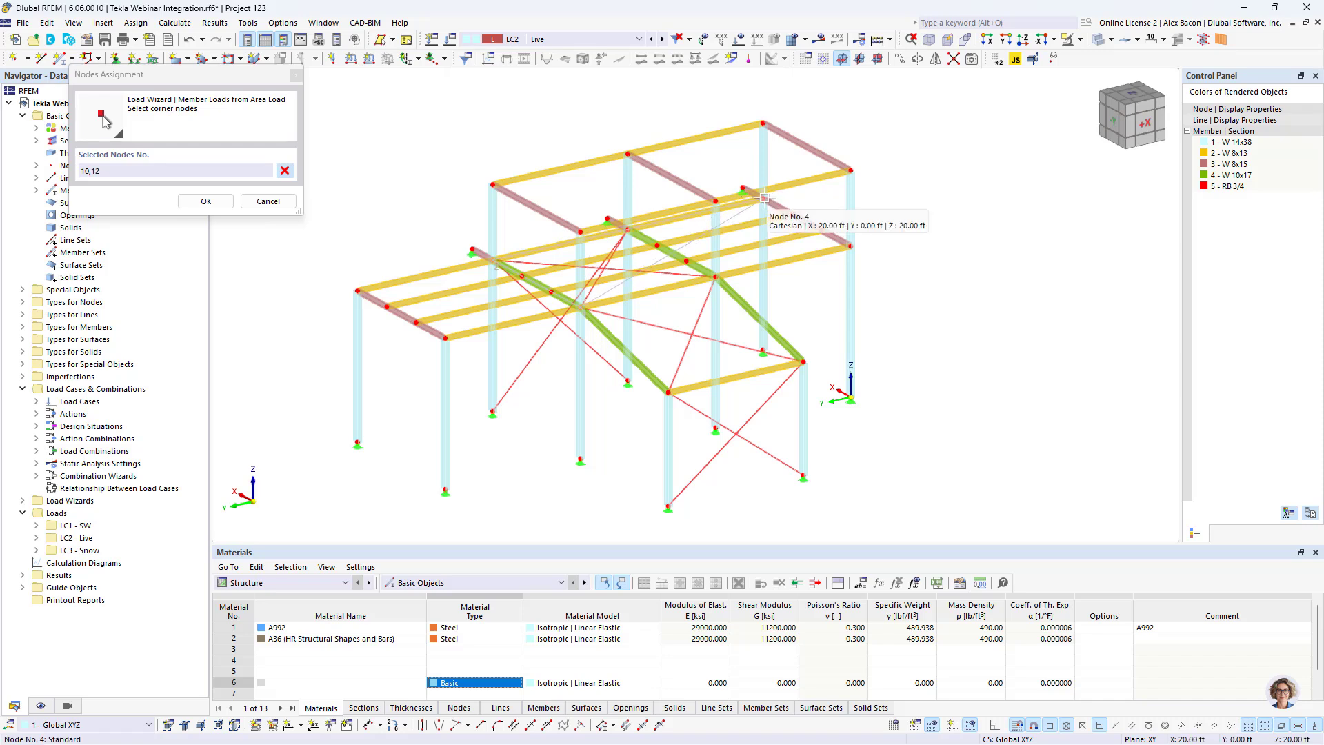
pyautogui.click(848, 246)
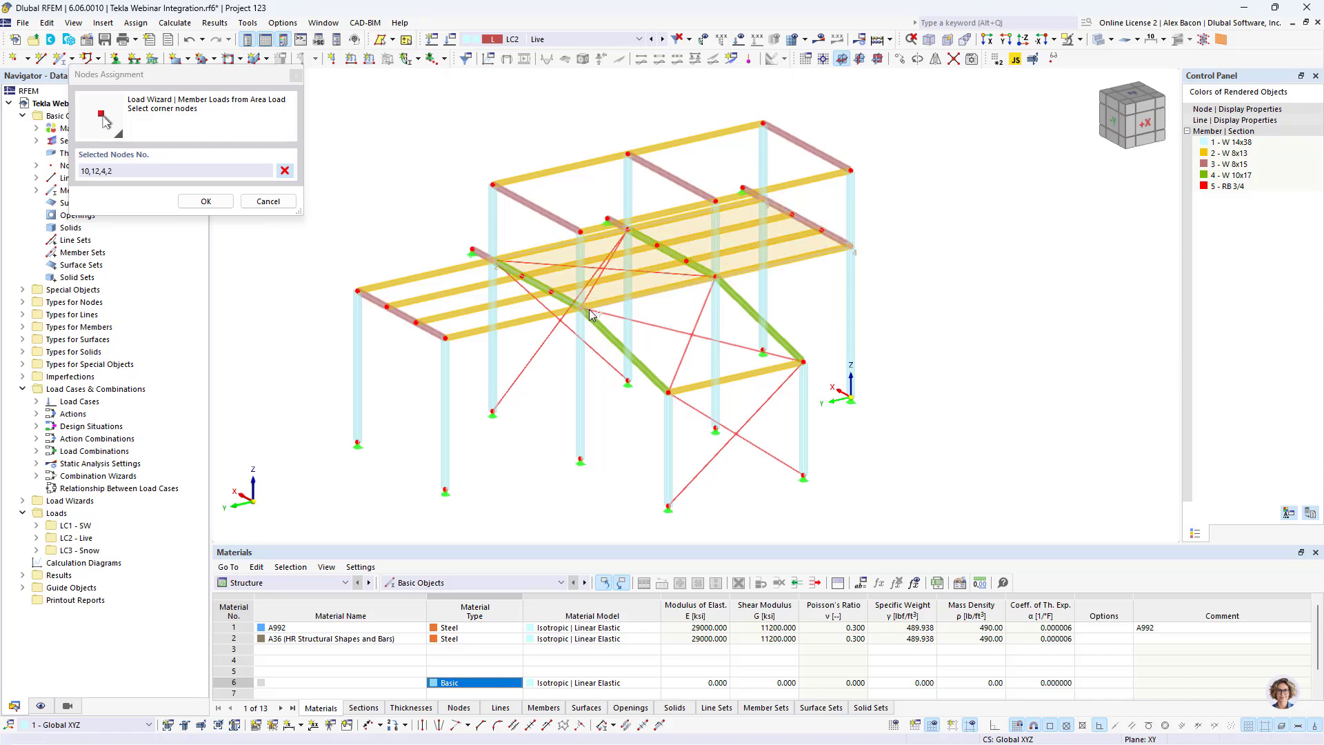
pyautogui.press('Return')
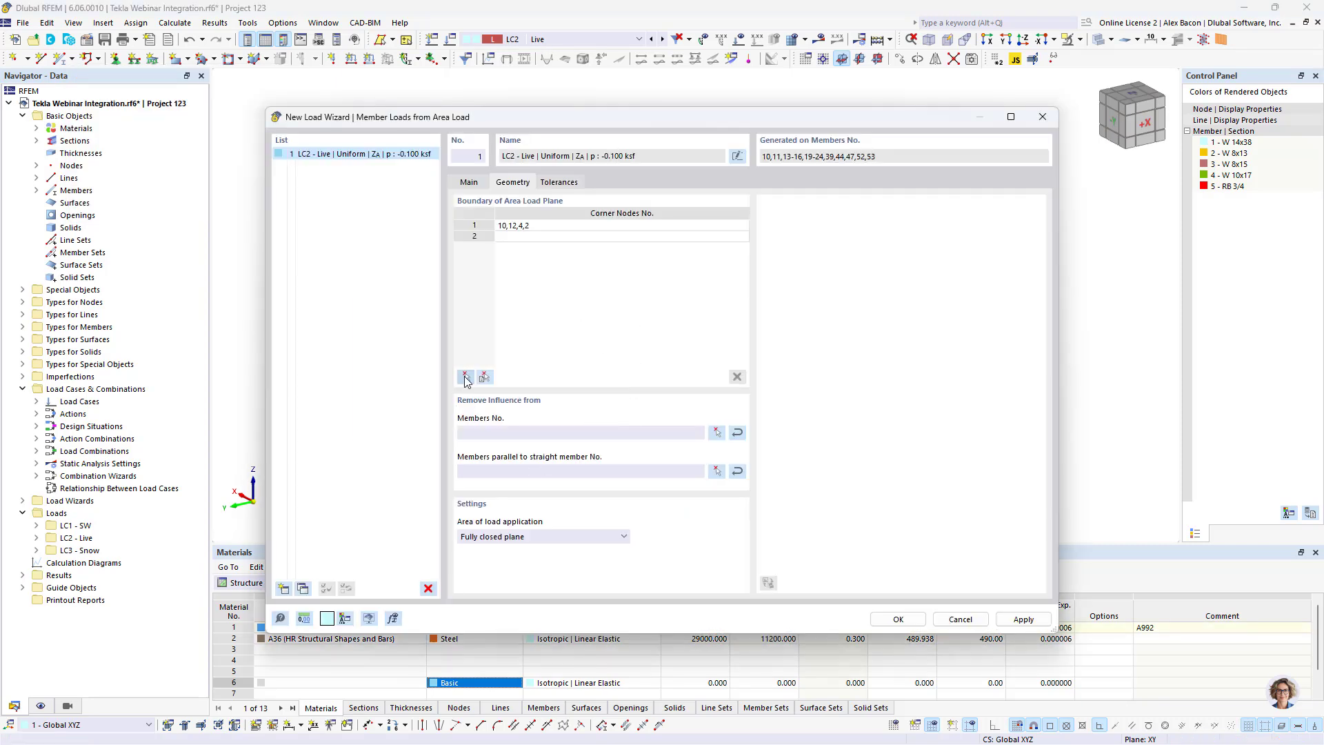
# Remove the load influence from members parallel to member 44 and accept the area load wizard
pyautogui.click(716, 470)
pyautogui.scroll(5, 567, 304)
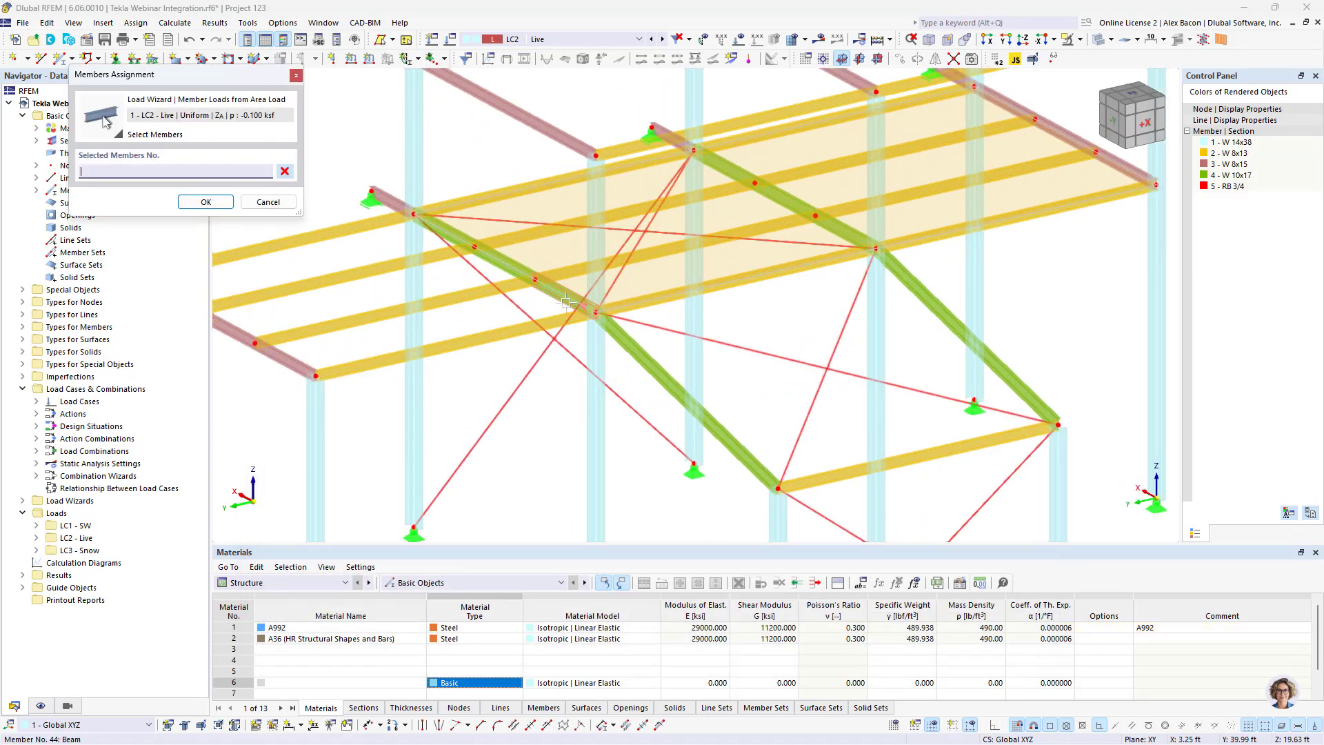
pyautogui.click(567, 304)
pyautogui.click(205, 201)
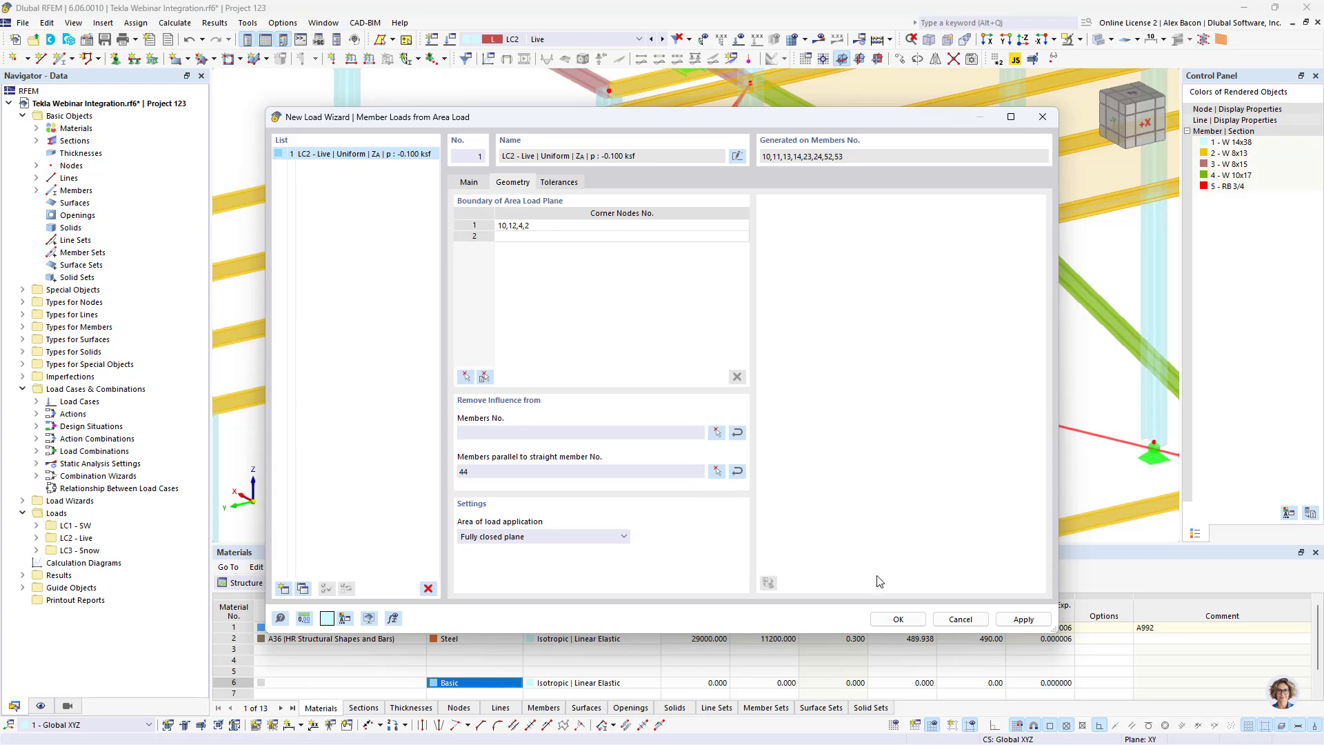
pyautogui.click(898, 619)
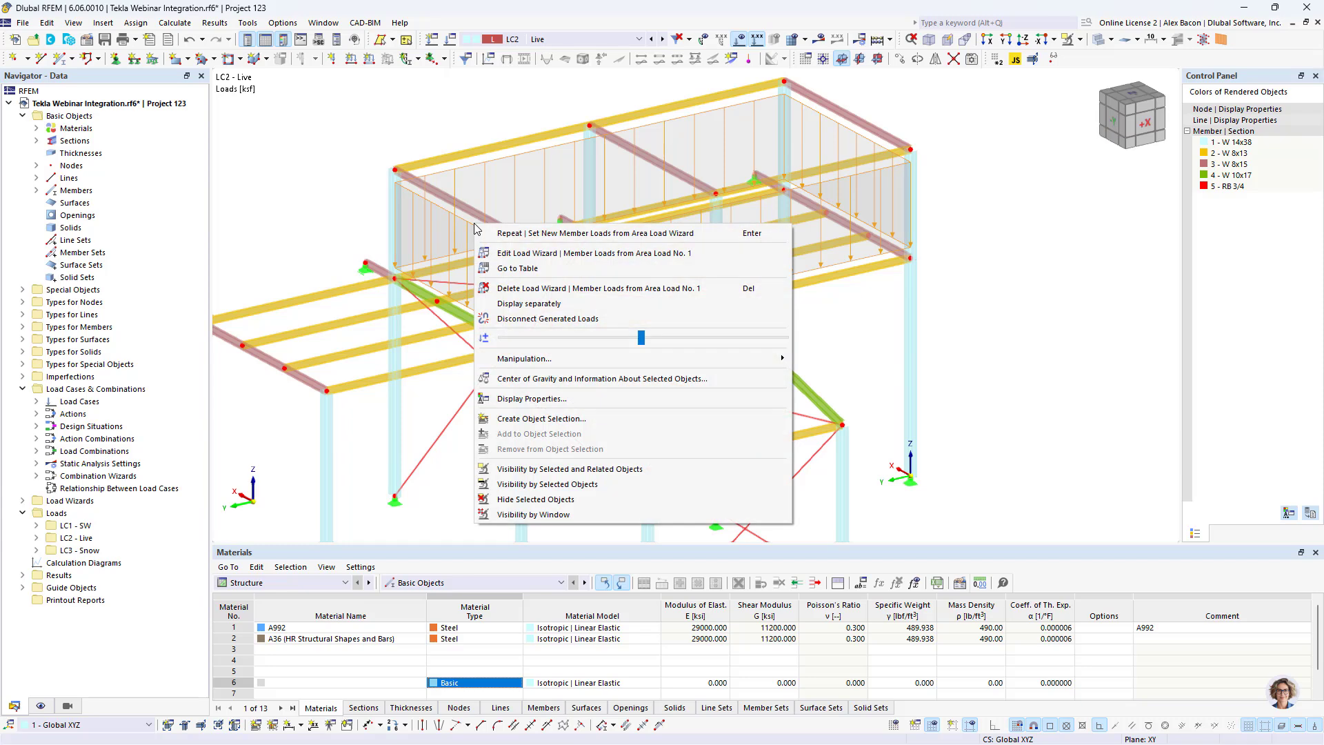
# Display the generated live loads separately, inspect their distribution on the floor beams, and return to the area load display
pyautogui.click(556, 303)
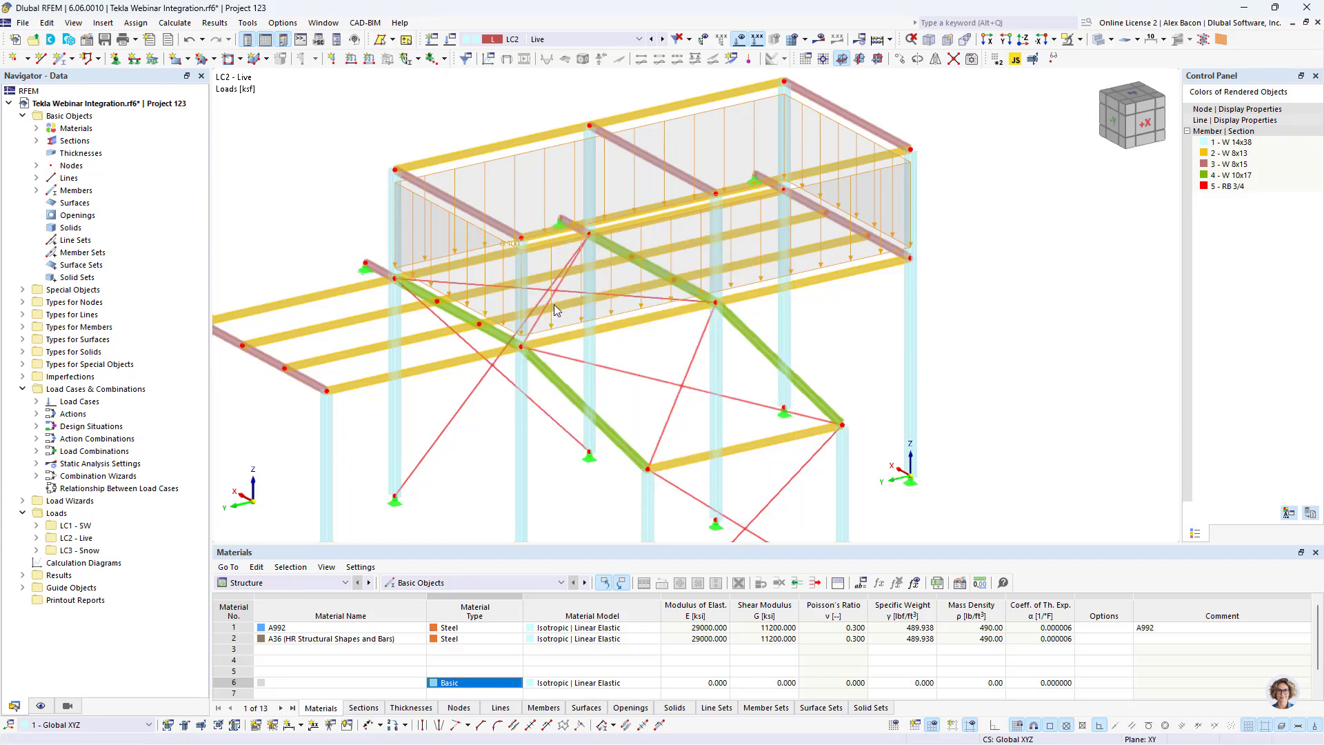
pyautogui.scroll(-3, 469, 111)
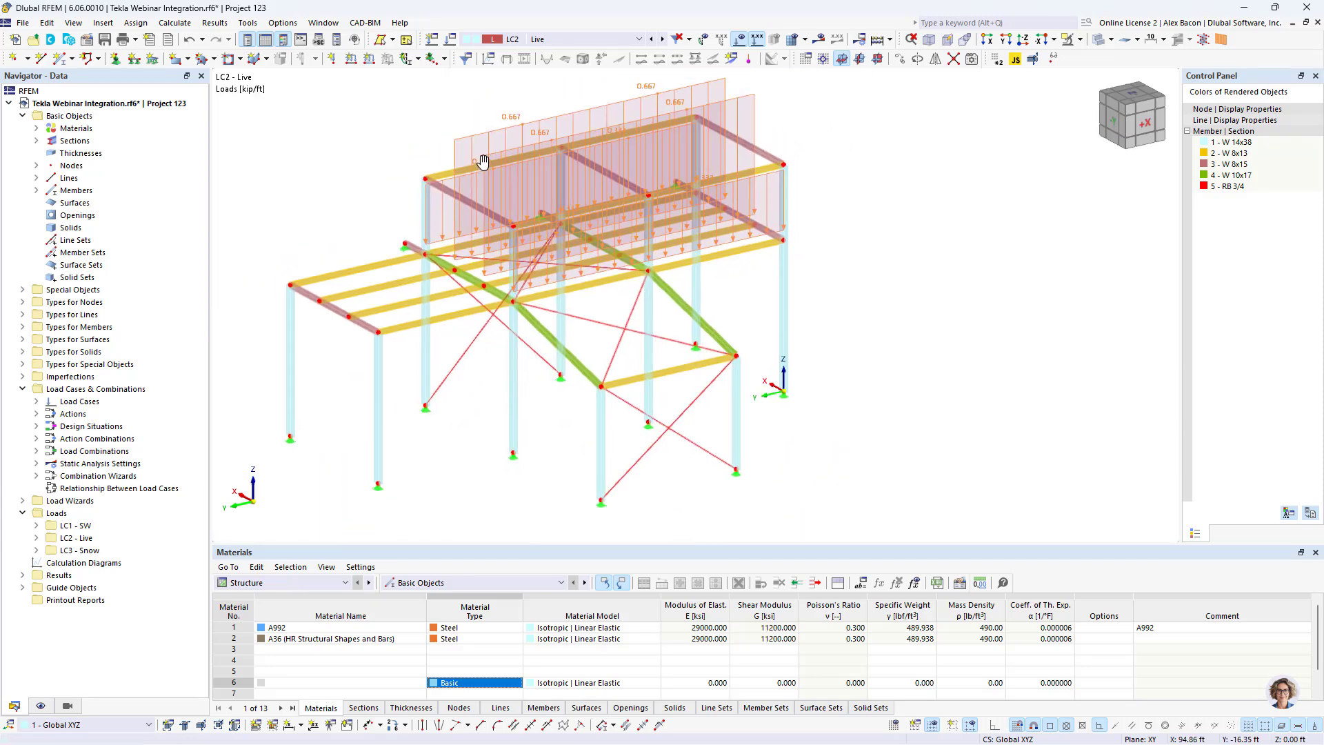
pyautogui.rightClick(487, 177)
pyautogui.moveTo(655, 290); pyautogui.dragTo(571, 290)
pyautogui.keyDown('ctrl'); pyautogui.moveTo(571, 290); pyautogui.dragTo(601, 307, button='middle'); pyautogui.keyUp('ctrl')
pyautogui.scroll(5, 496, 310)
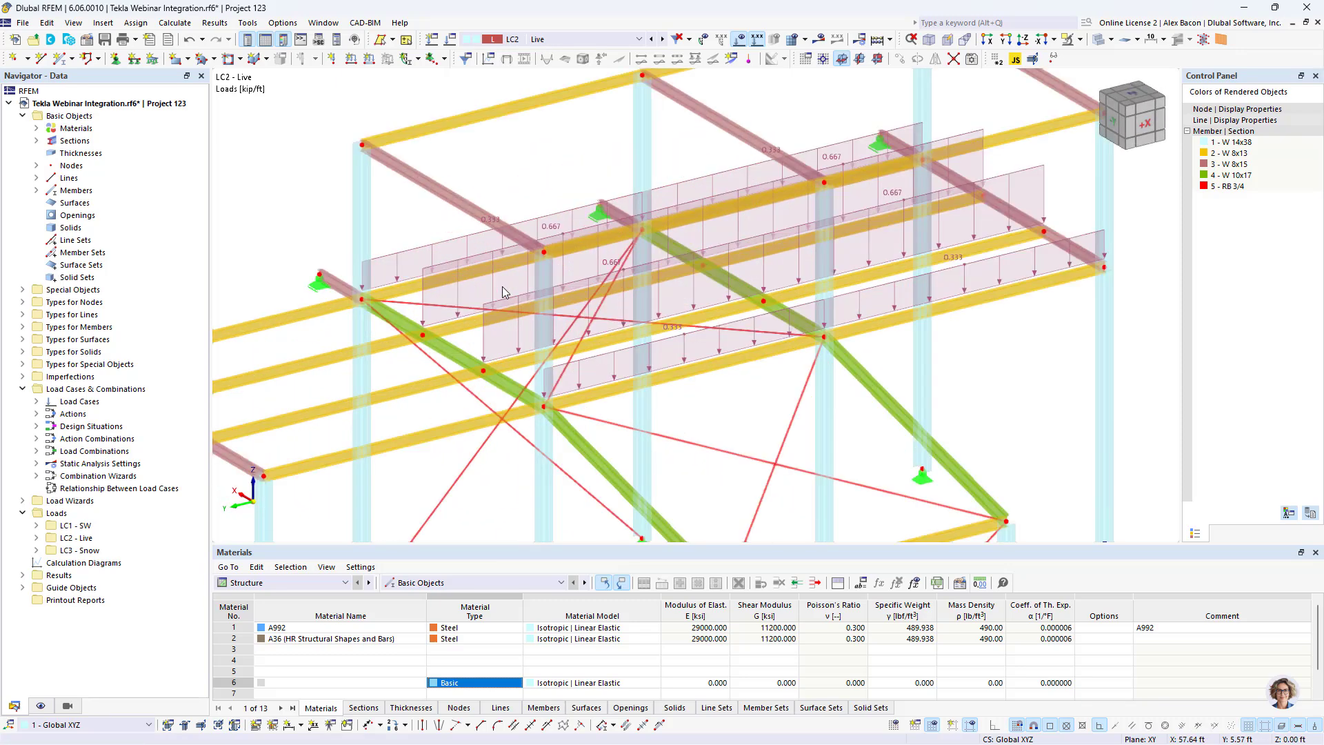
pyautogui.rightClick(479, 313)
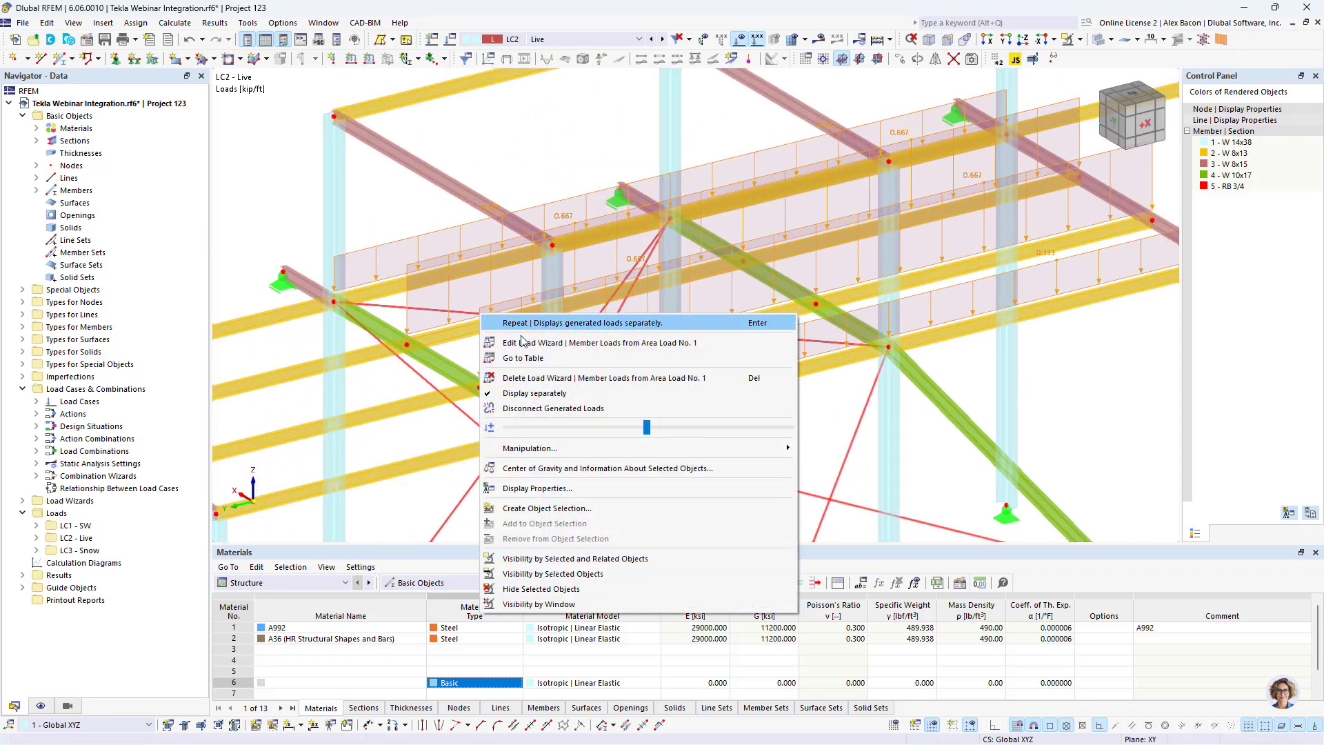
pyautogui.click(565, 395)
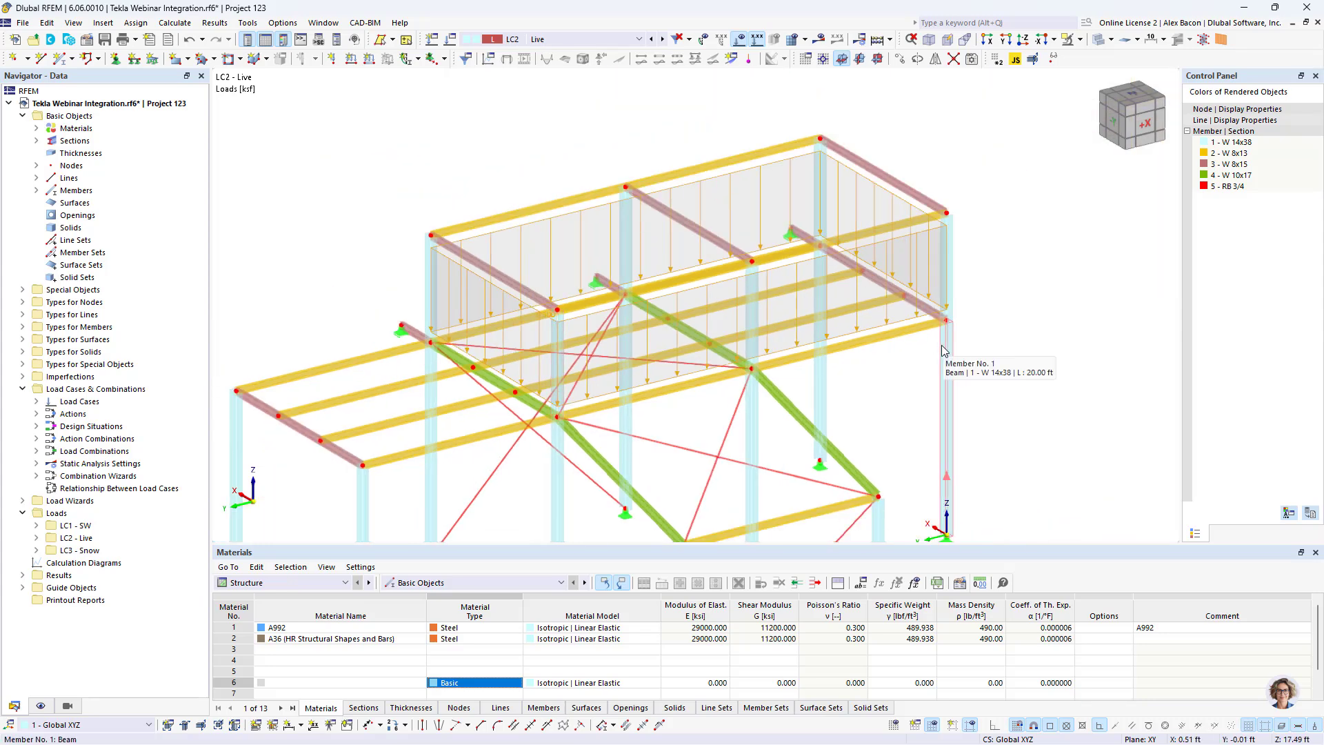
# Make LC3 Snow the current load case and start a new Snow Load wizard
pyautogui.click(660, 39)
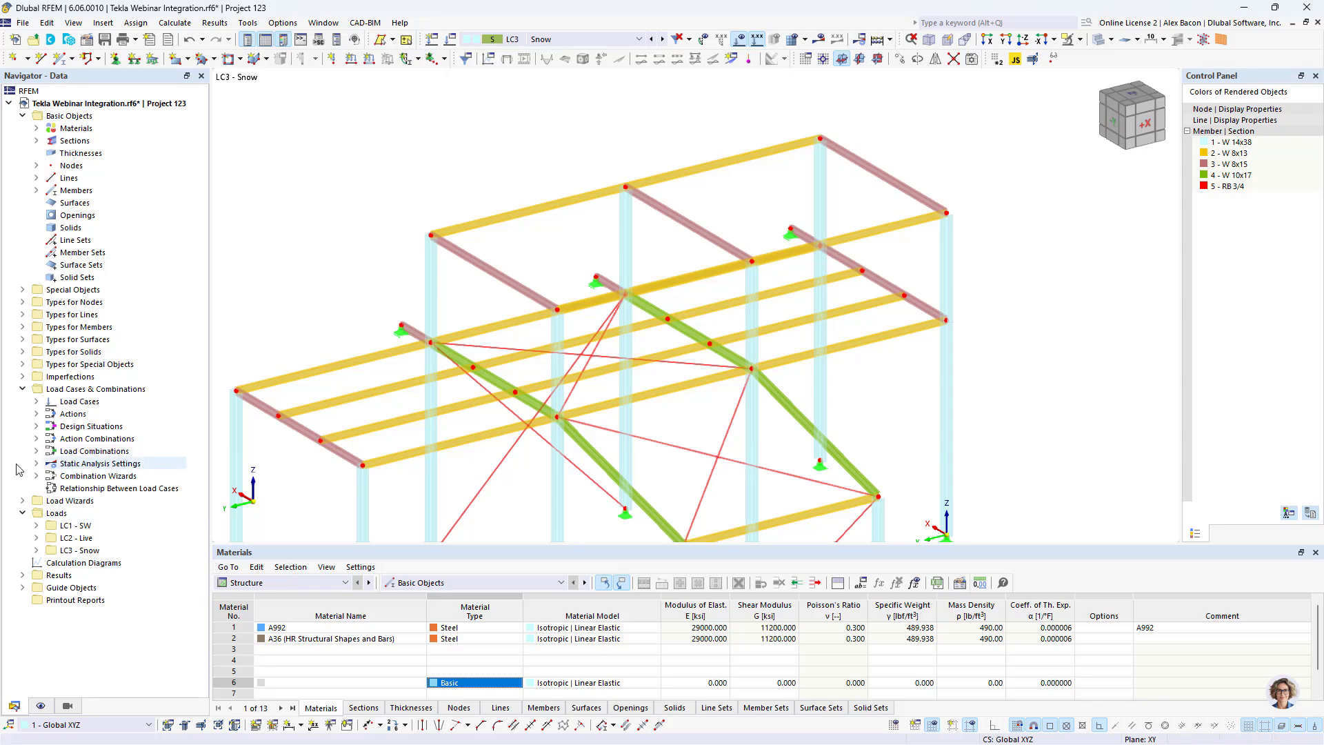
pyautogui.click(26, 502)
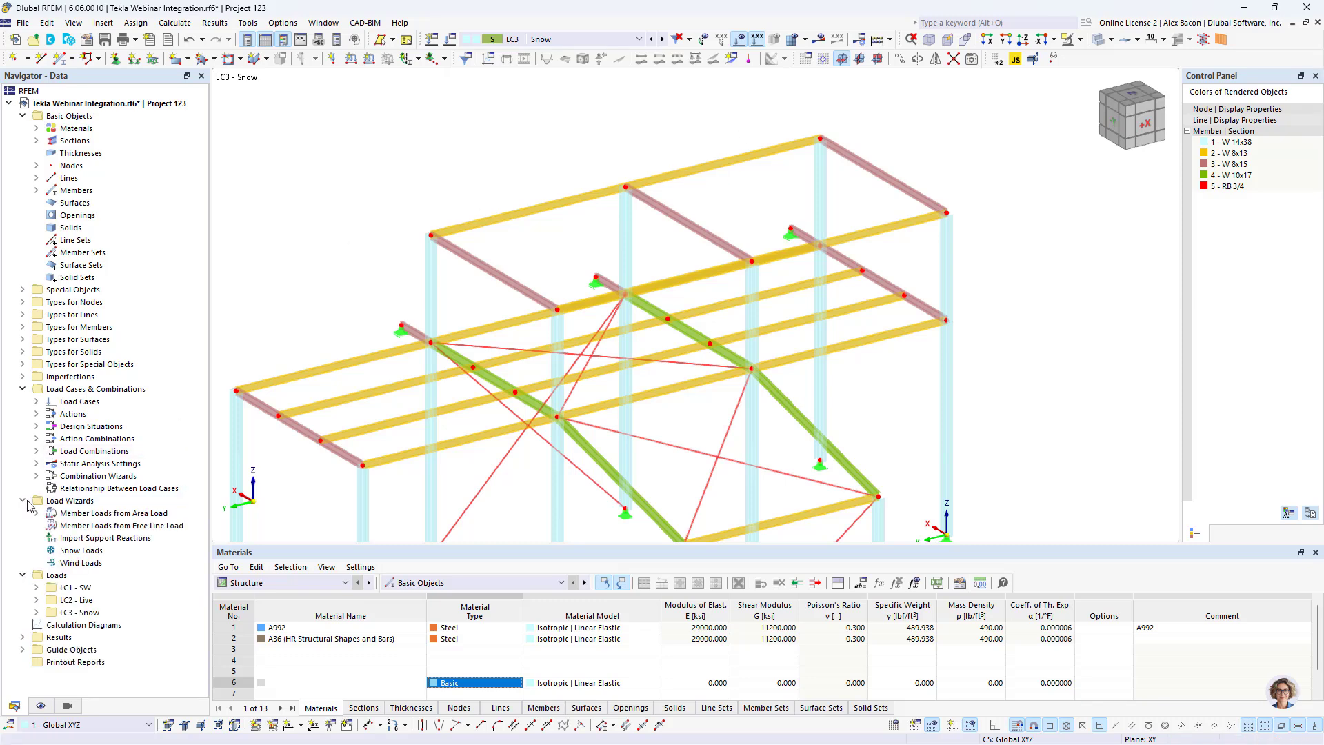
pyautogui.rightClick(109, 561)
pyautogui.rightClick(93, 554)
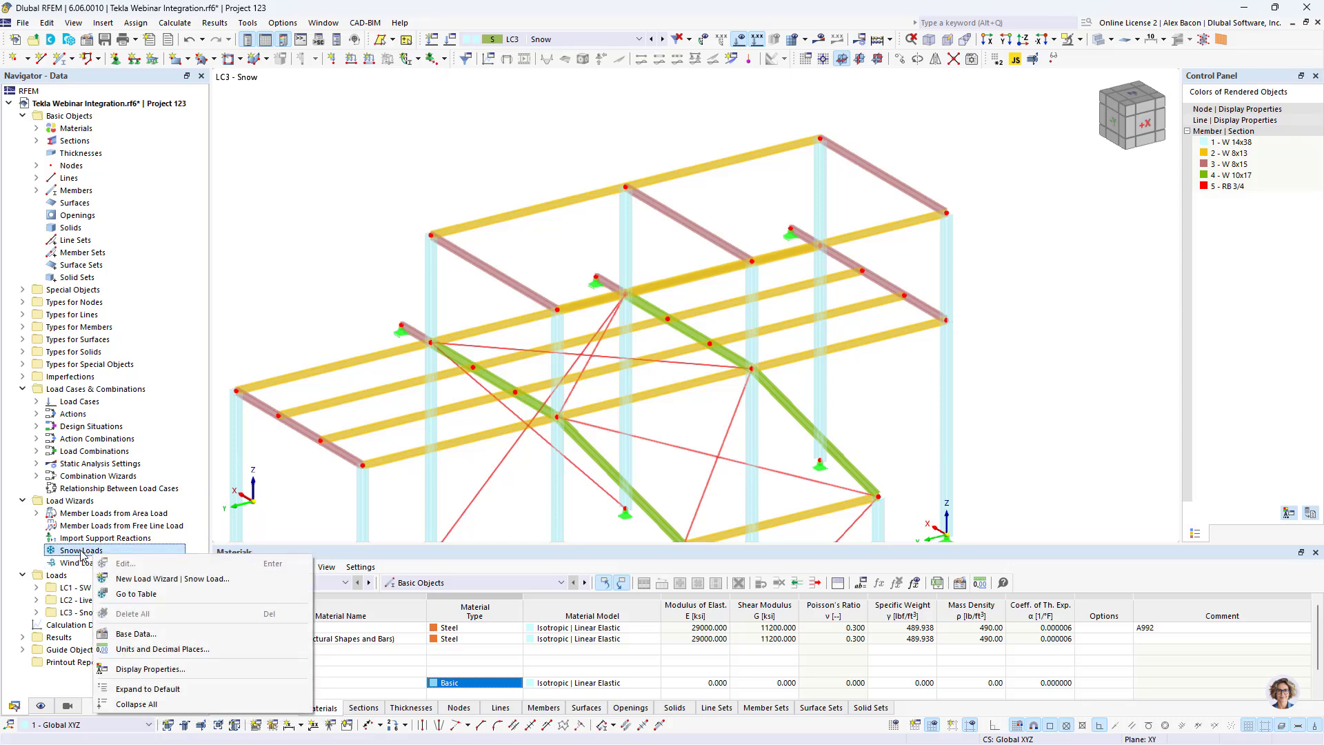
pyautogui.click(141, 579)
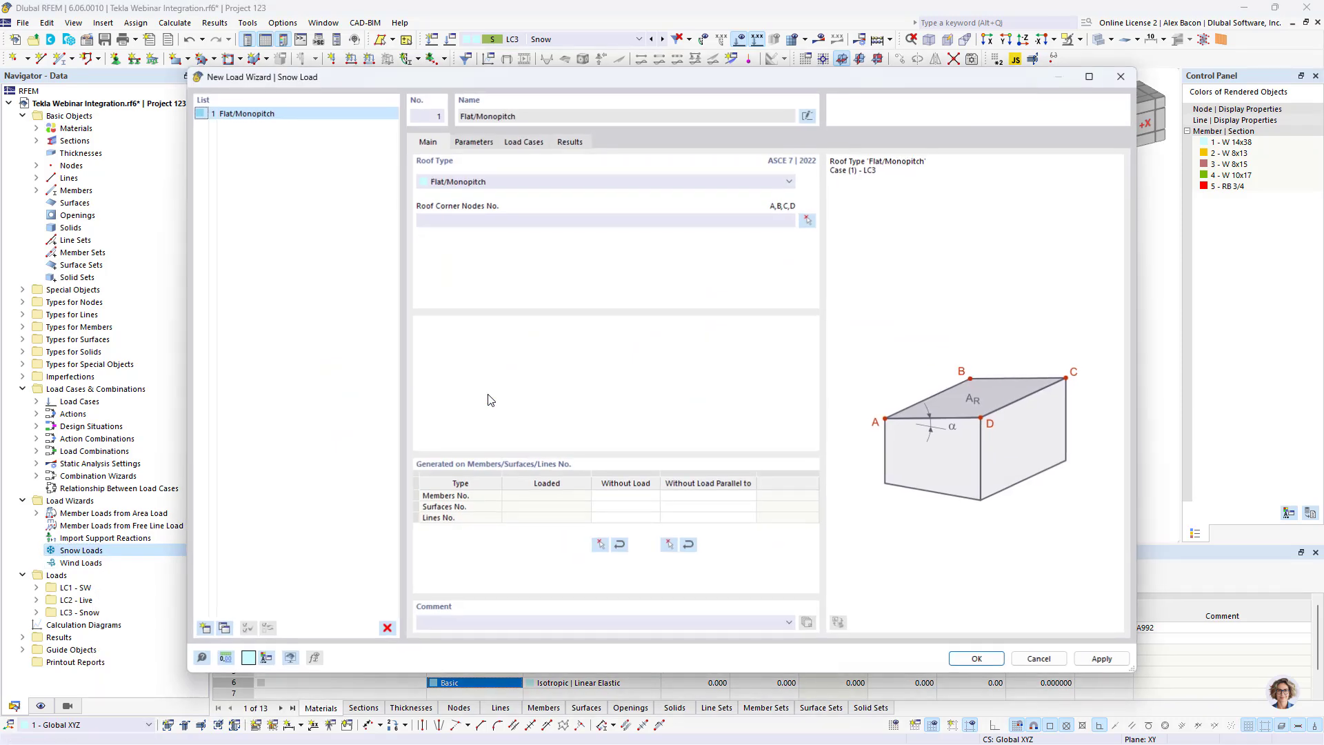
# Choose the Flat/Monopitch roof type and name the snow load Roof 1
pyautogui.click(476, 182)
pyautogui.click(475, 193)
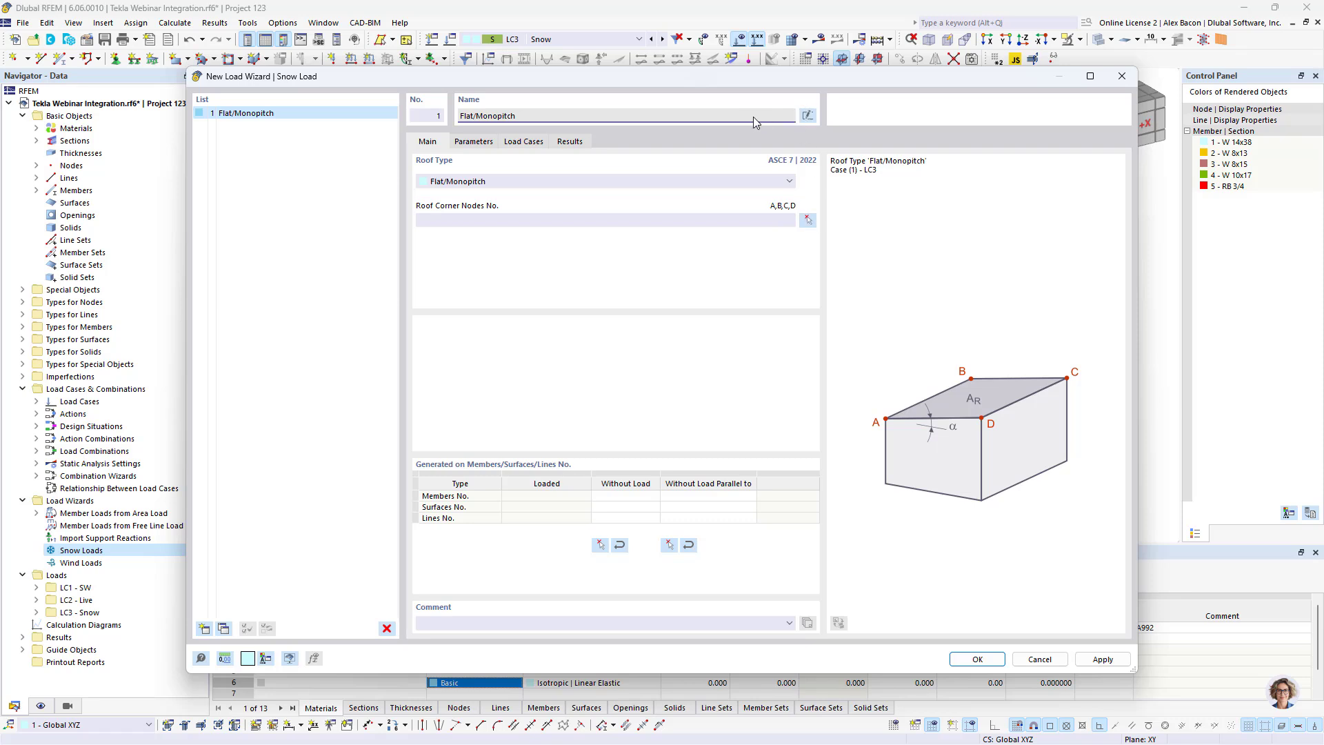
pyautogui.click(807, 115)
pyautogui.press('BackSpace')
# Assign nodes 12, 10, 2 and 4 as the roof corner nodes and bring up the snow load parameters
pyautogui.click(809, 221)
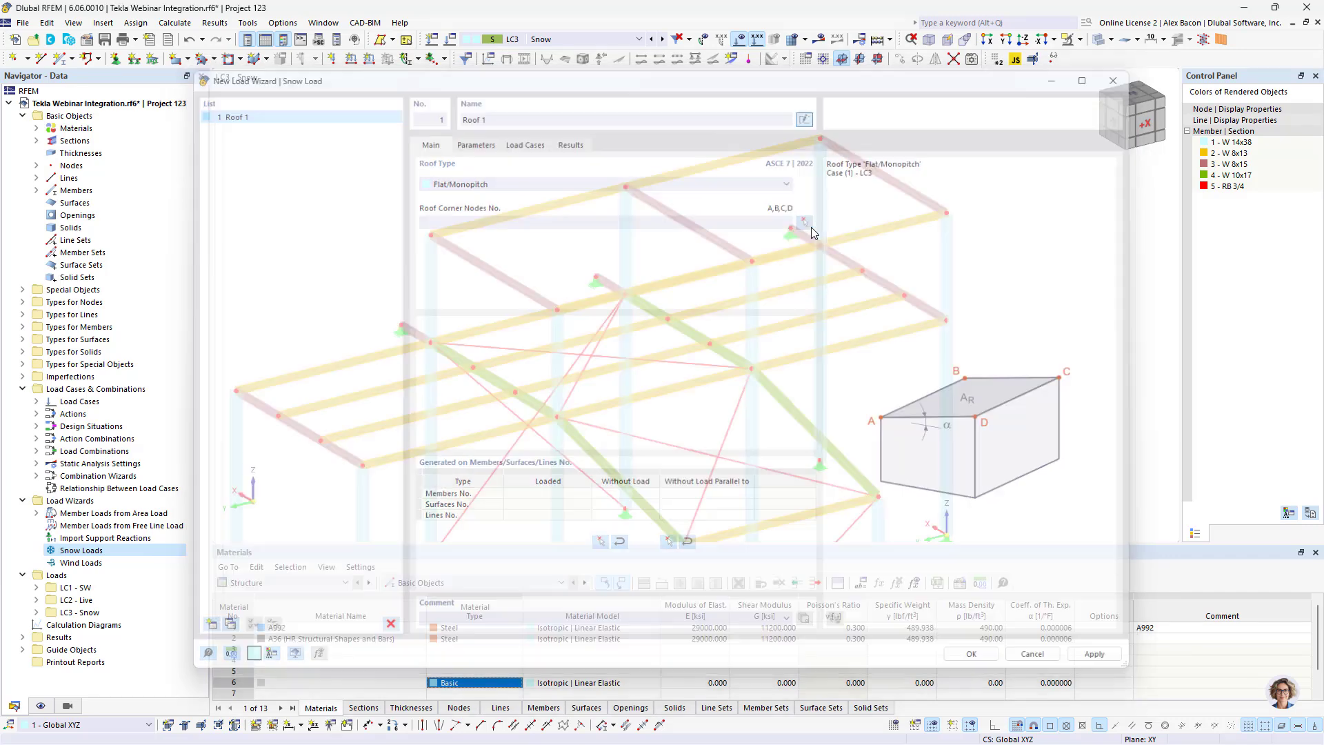
pyautogui.click(434, 343)
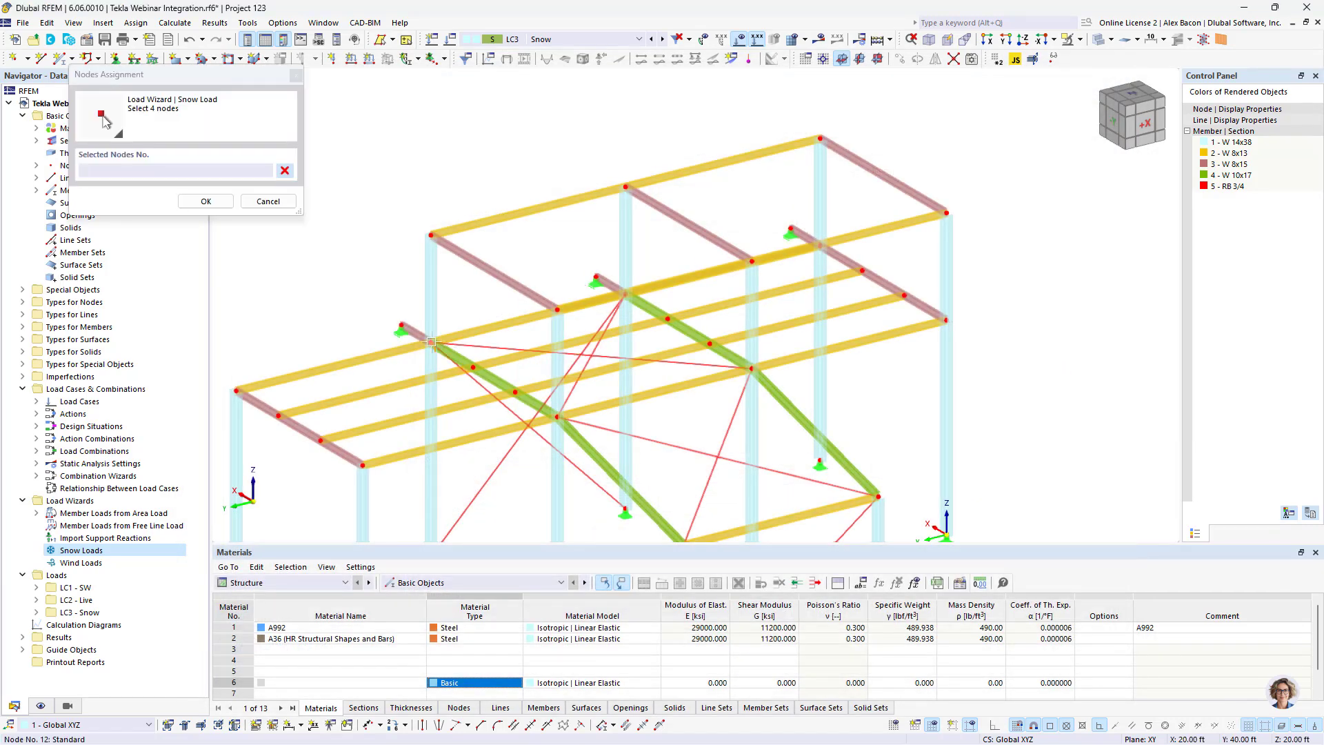
pyautogui.click(557, 418)
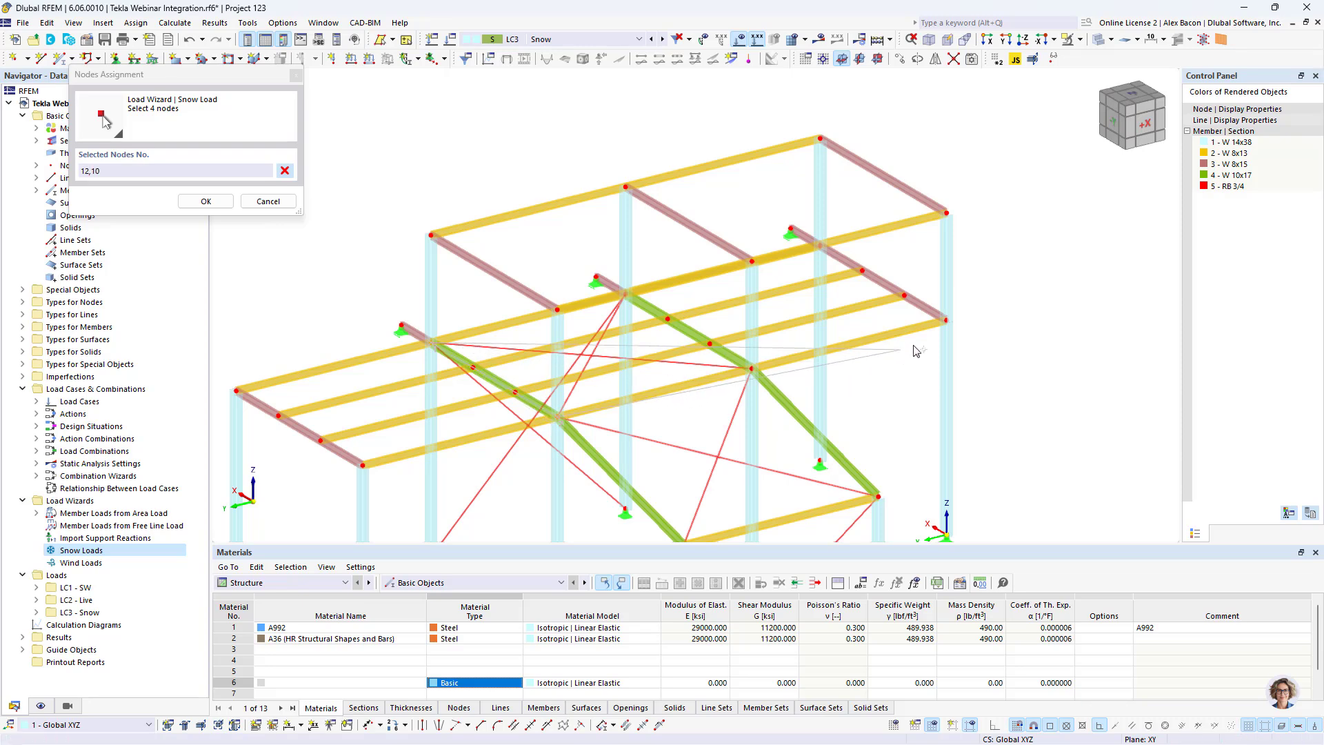
pyautogui.click(946, 319)
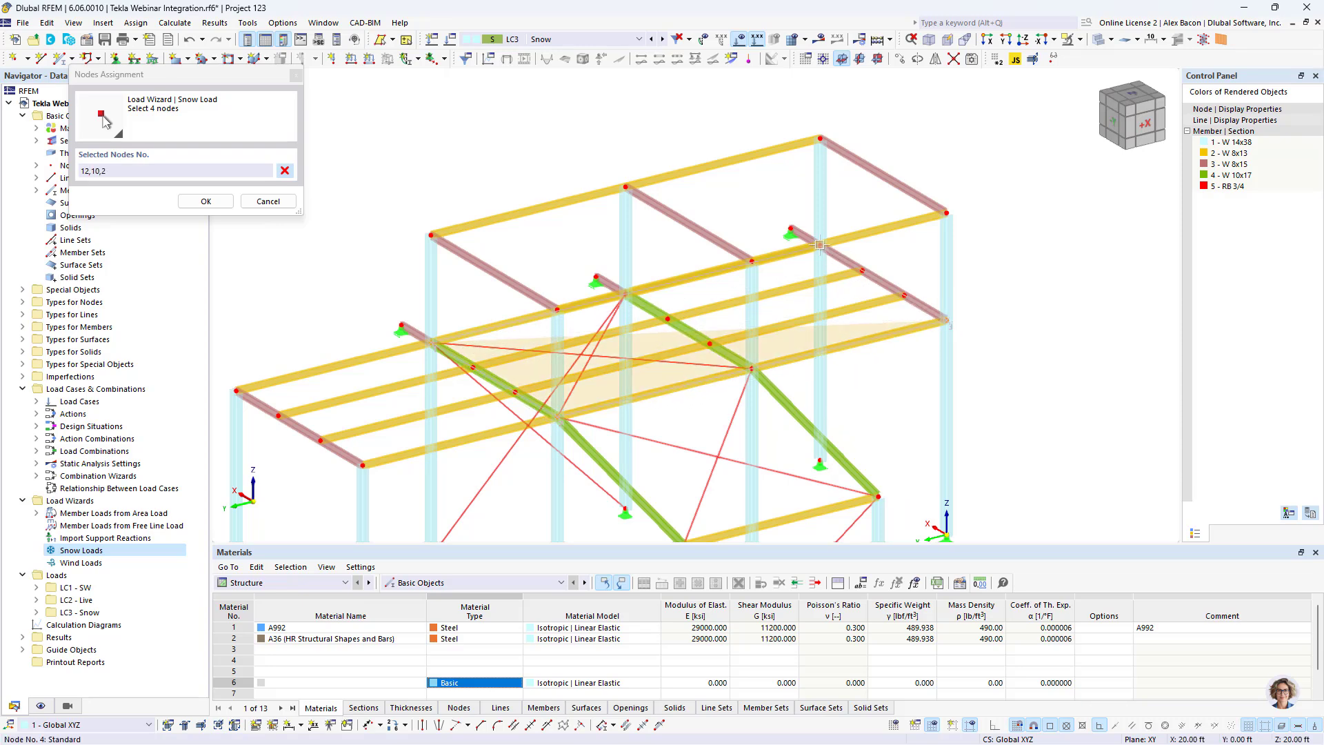
pyautogui.click(903, 296)
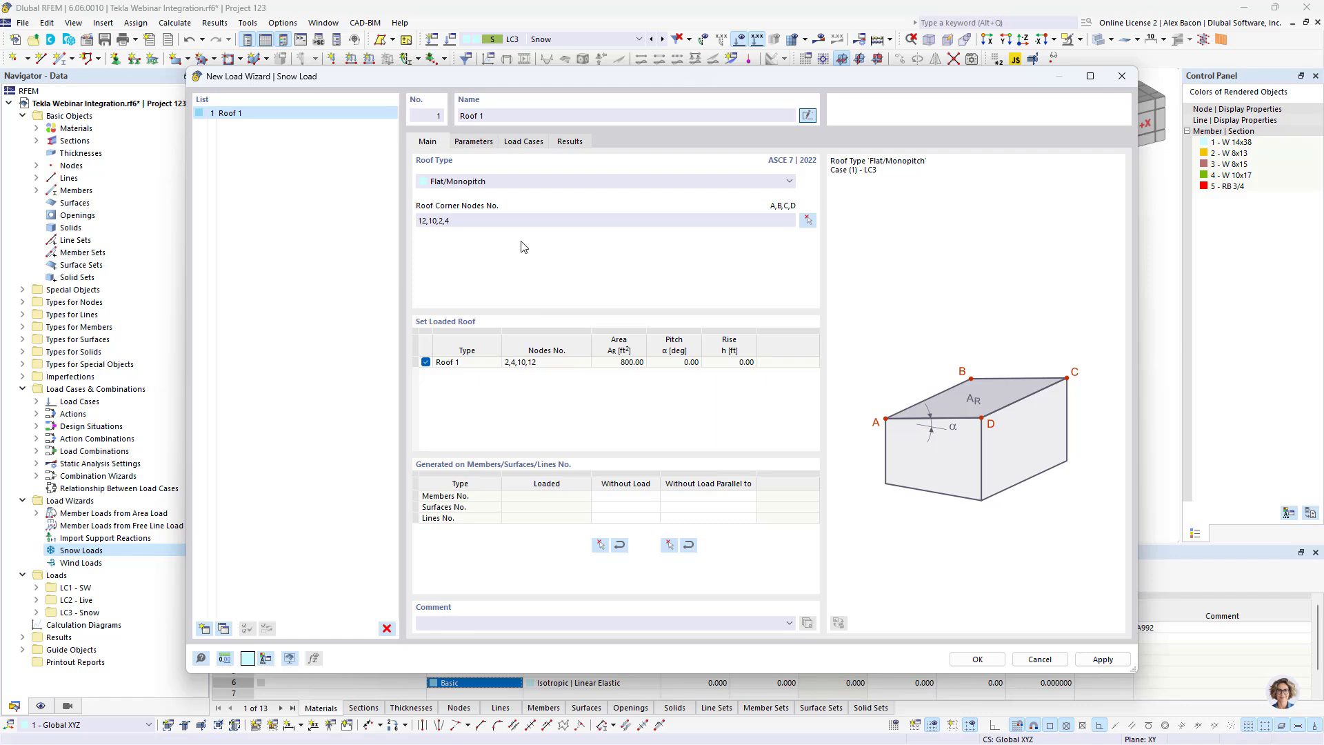
pyautogui.click(472, 142)
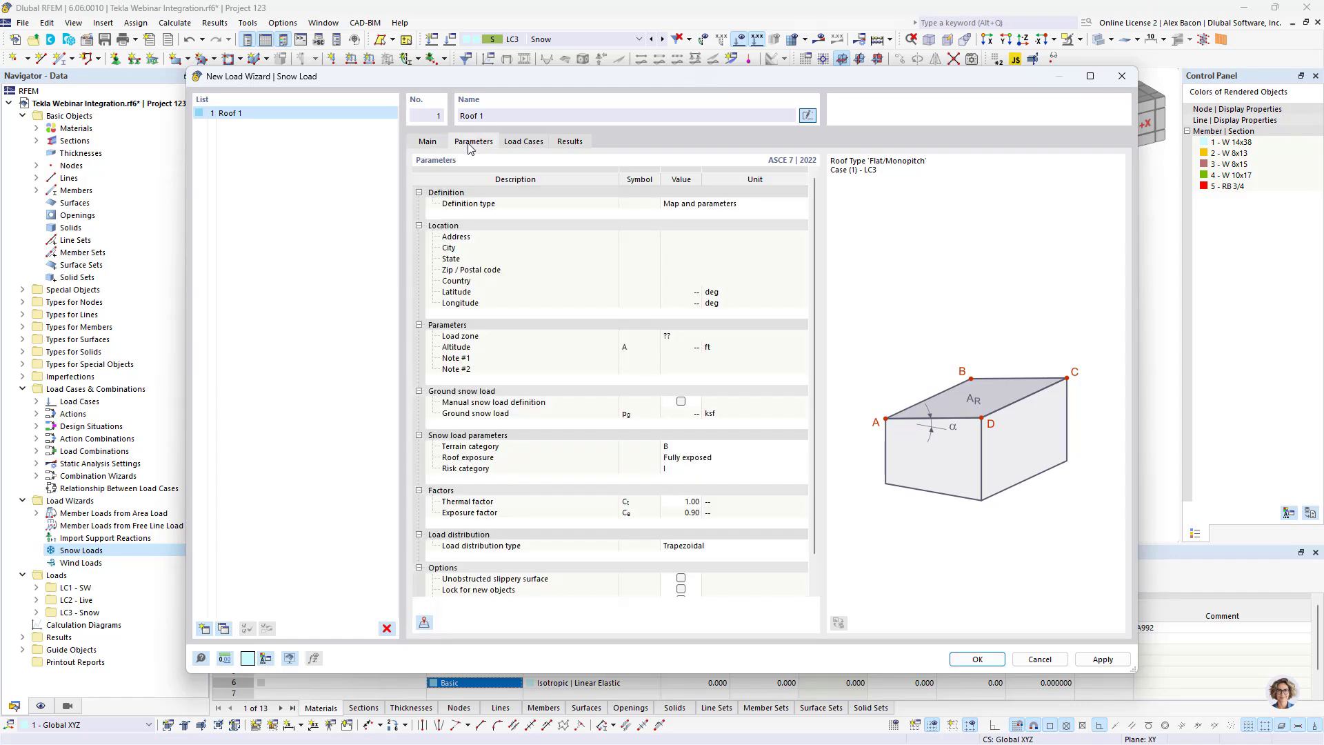
pyautogui.click(431, 142)
pyautogui.click(478, 142)
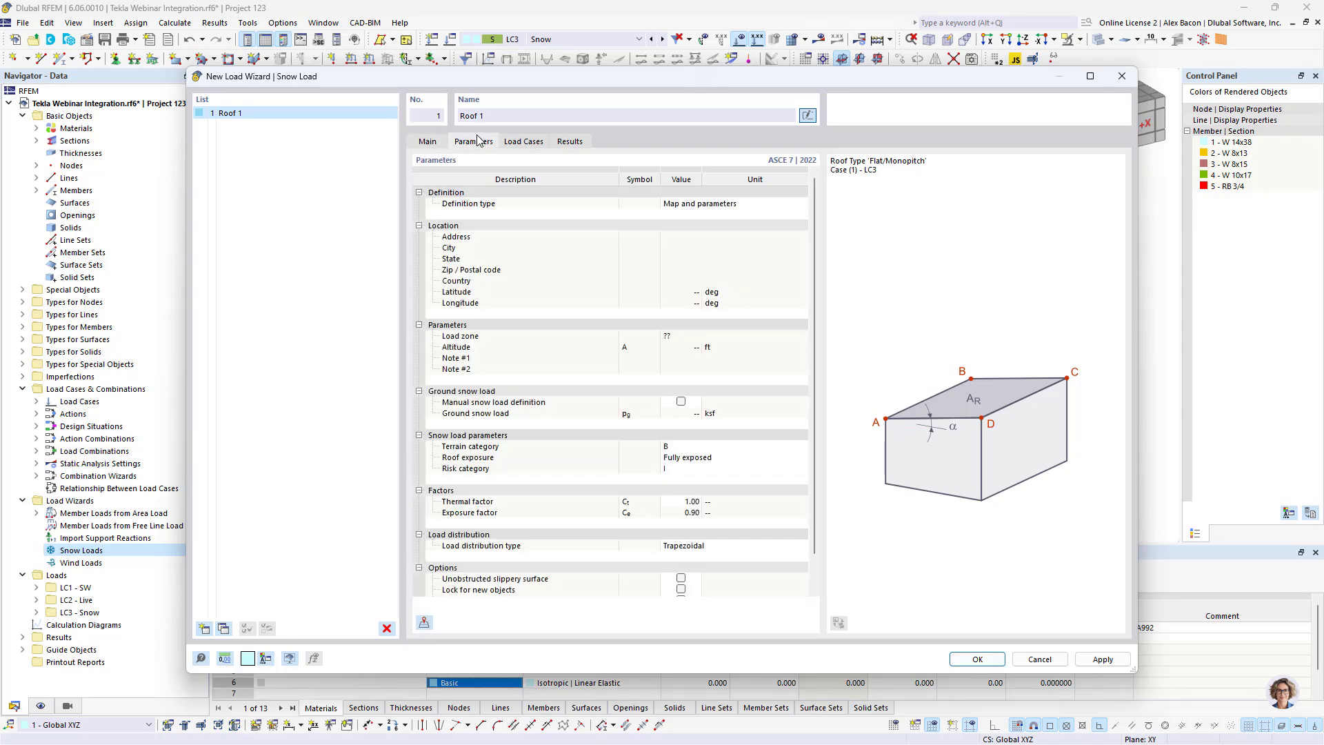
# Try the User-defined definition type for the snow load parameters and return to Map and parameters
pyautogui.click(690, 202)
pyautogui.click(741, 206)
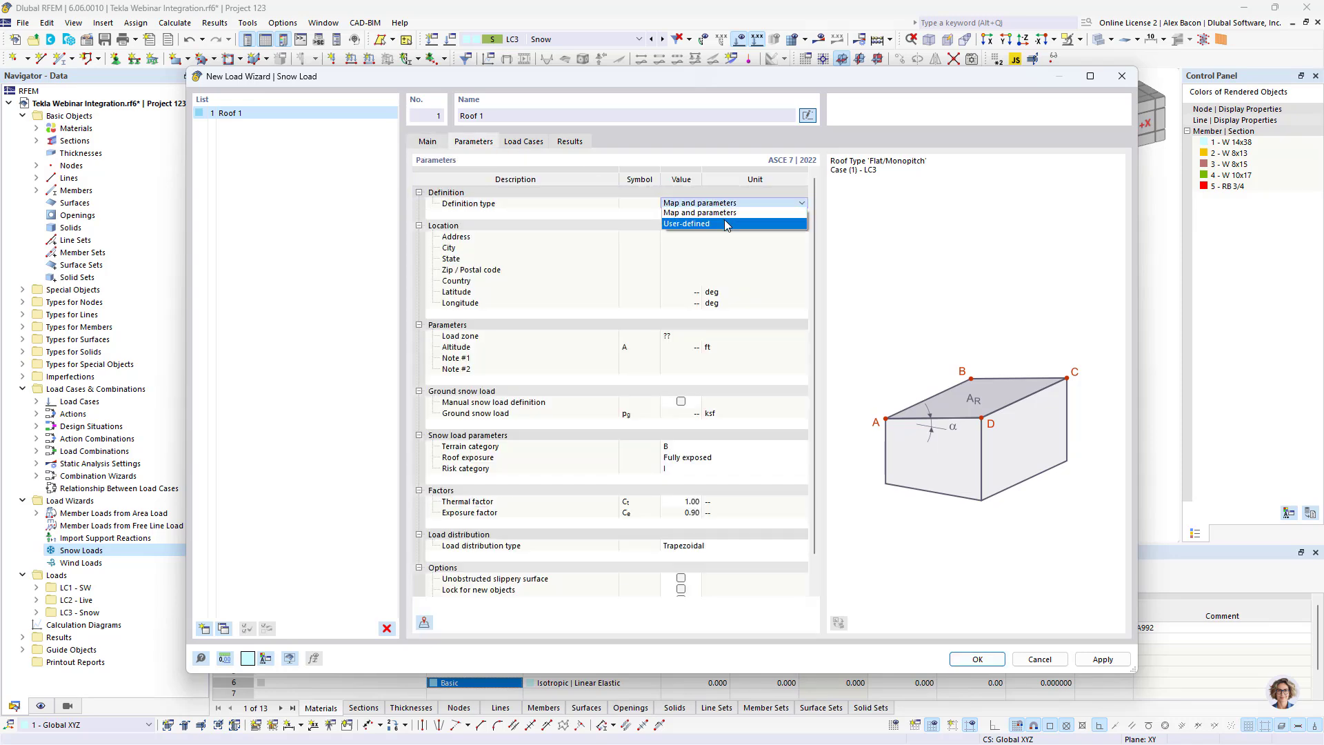
pyautogui.click(724, 219)
pyautogui.click(724, 202)
pyautogui.click(724, 203)
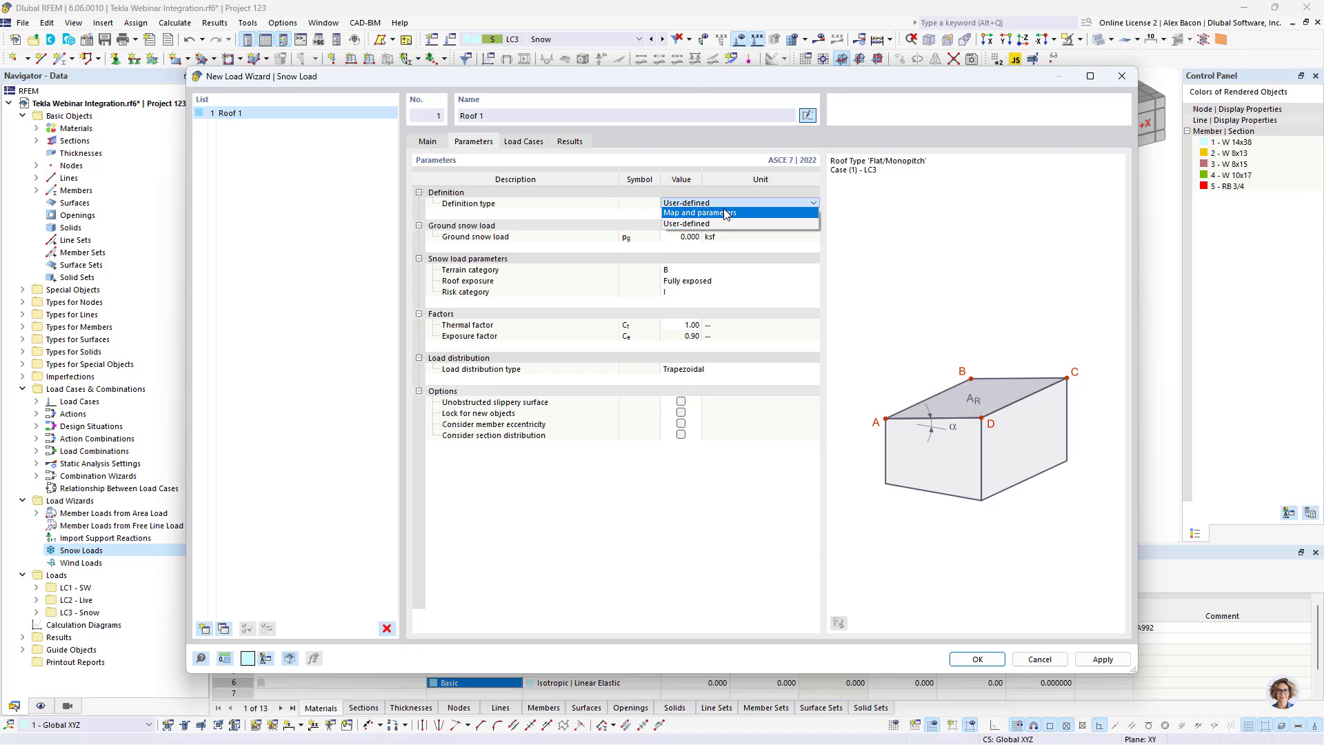
pyautogui.click(726, 213)
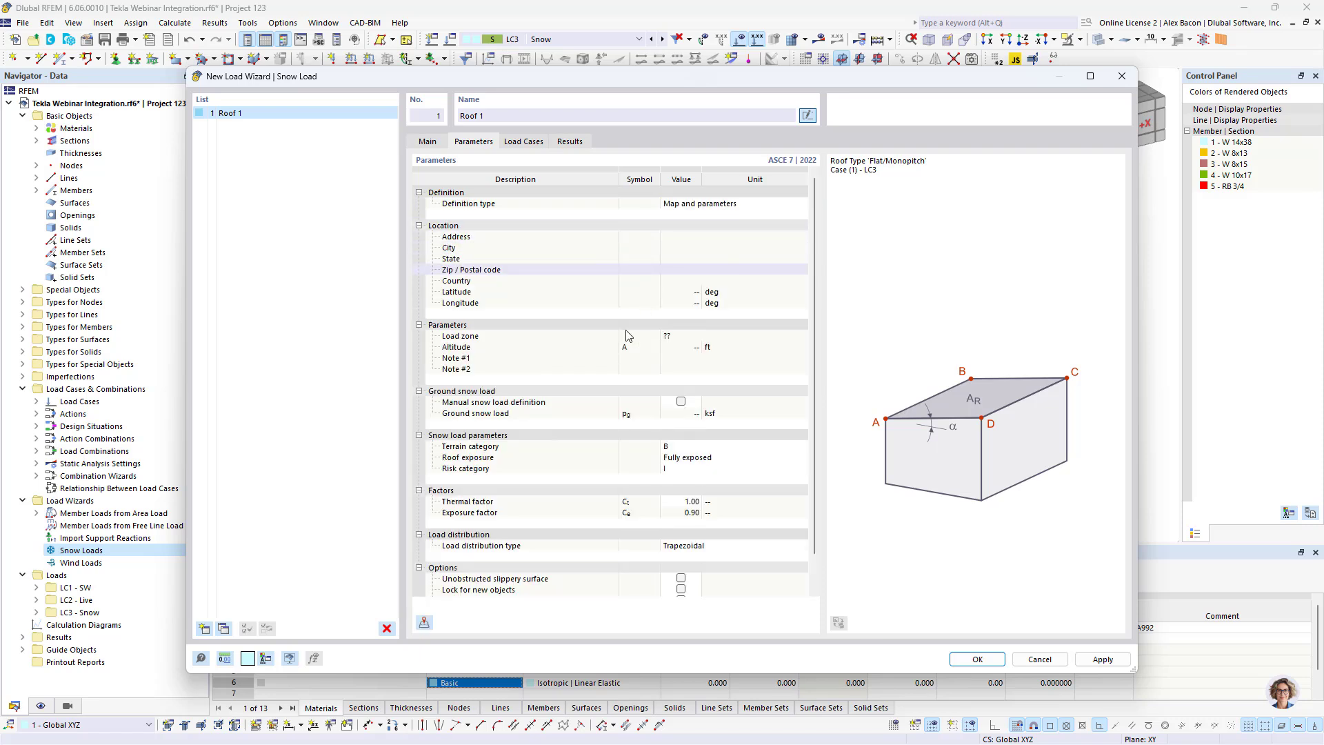
# Look up Philadelphia, PA, USA in the Snow Load Map, check its ground snow load, and import the location data into the wizard
pyautogui.click(424, 625)
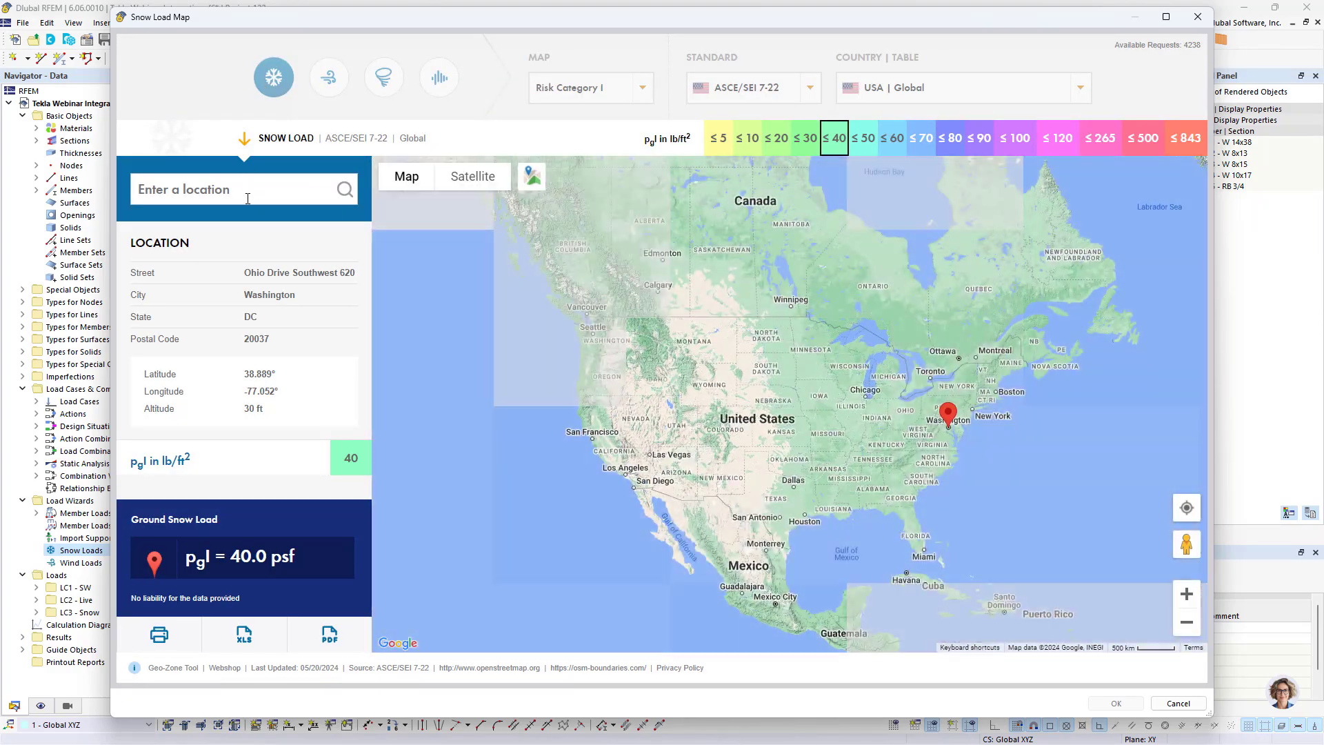
pyautogui.click(250, 191)
pyautogui.write('Philadelph')
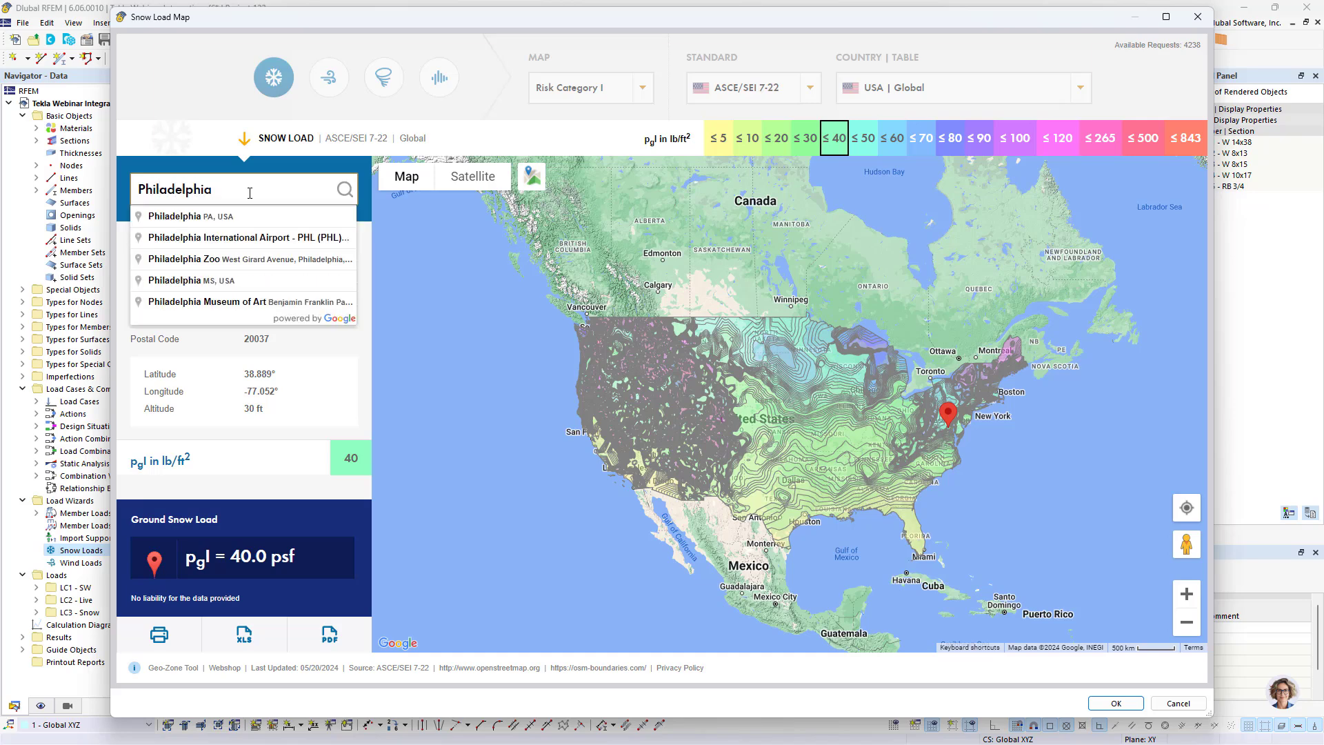
pyautogui.write('ia')
pyautogui.click(254, 216)
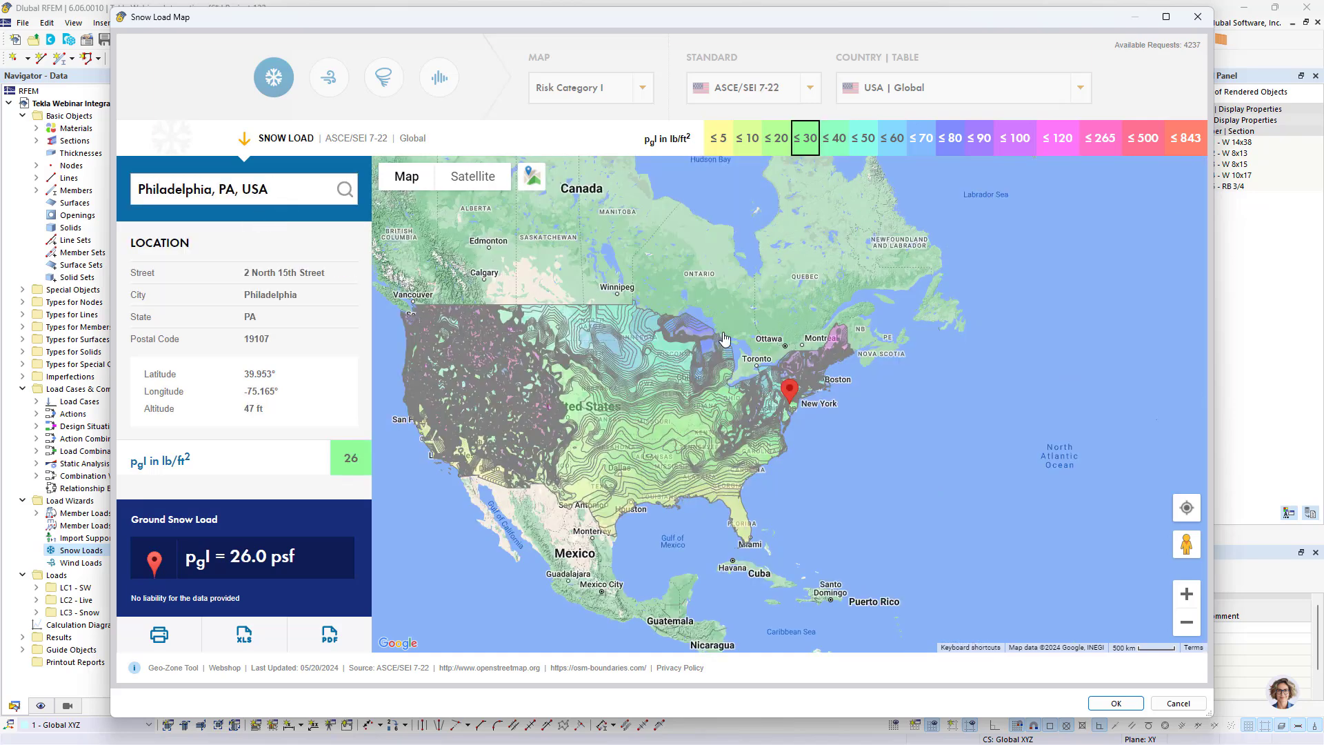
pyautogui.scroll(2, 790, 402)
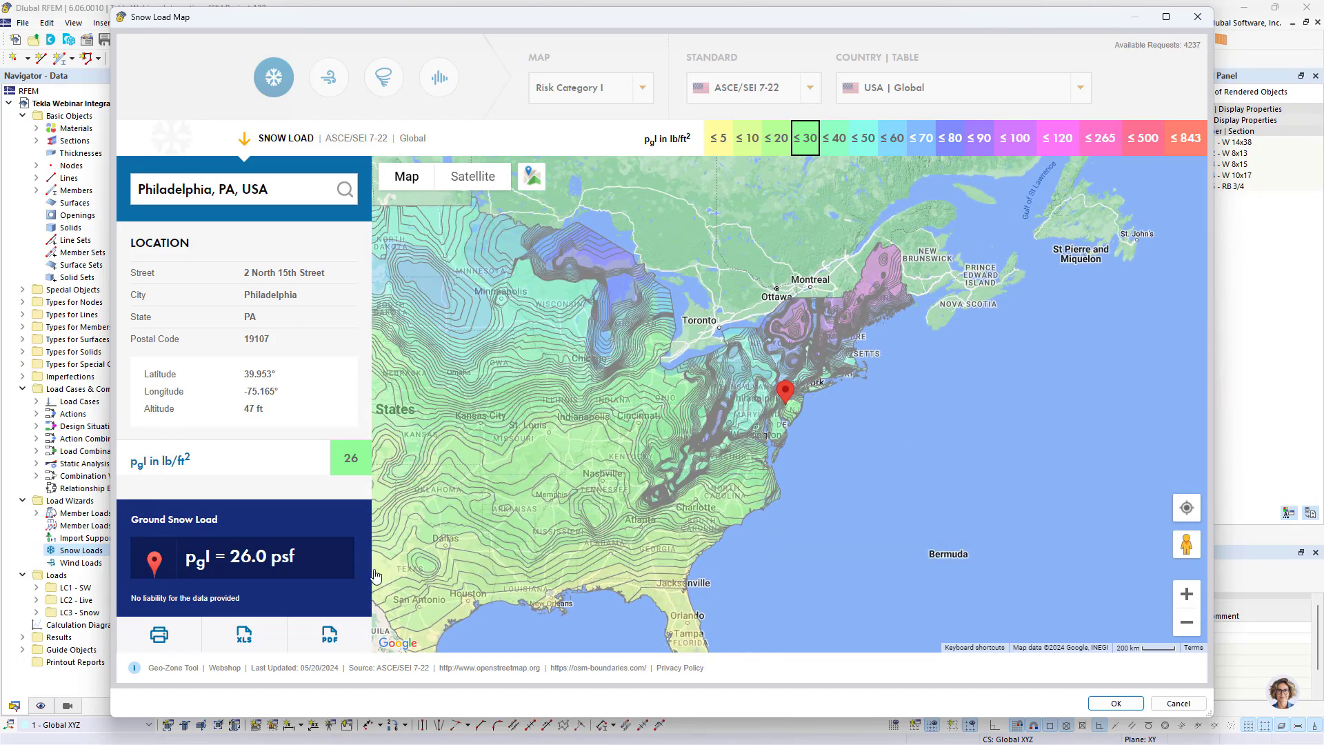
pyautogui.moveTo(294, 565); pyautogui.dragTo(175, 574)
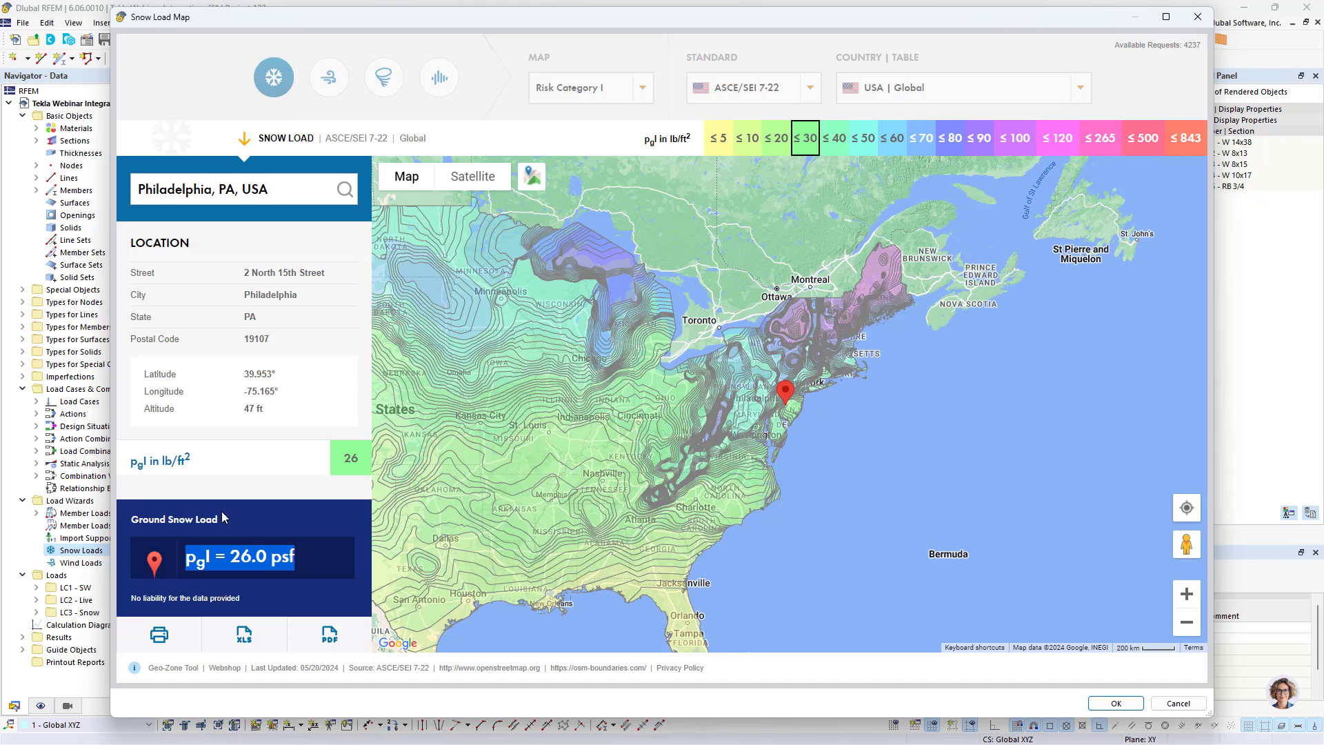
pyautogui.click(1114, 702)
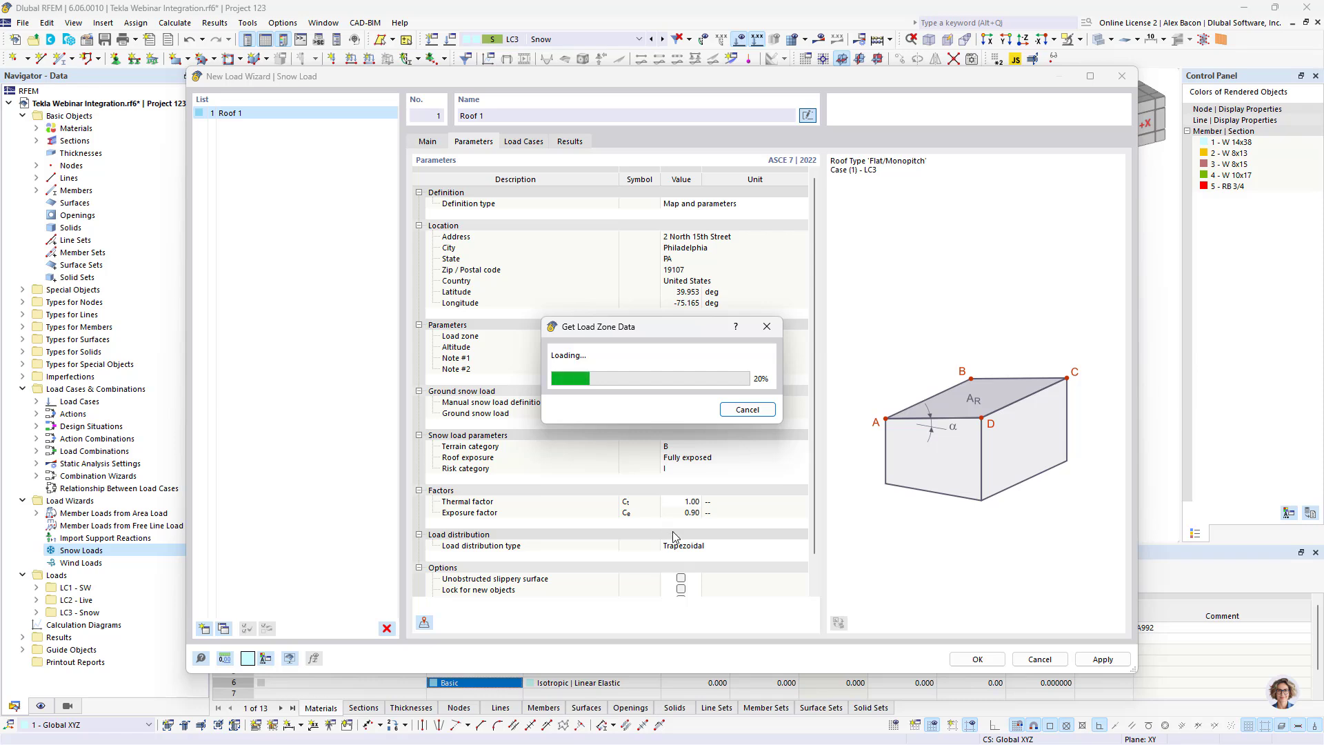
# Review the Roof 1 snow load's imported parameters, assigned load case and generated results
pyautogui.scroll(-1, 611, 378)
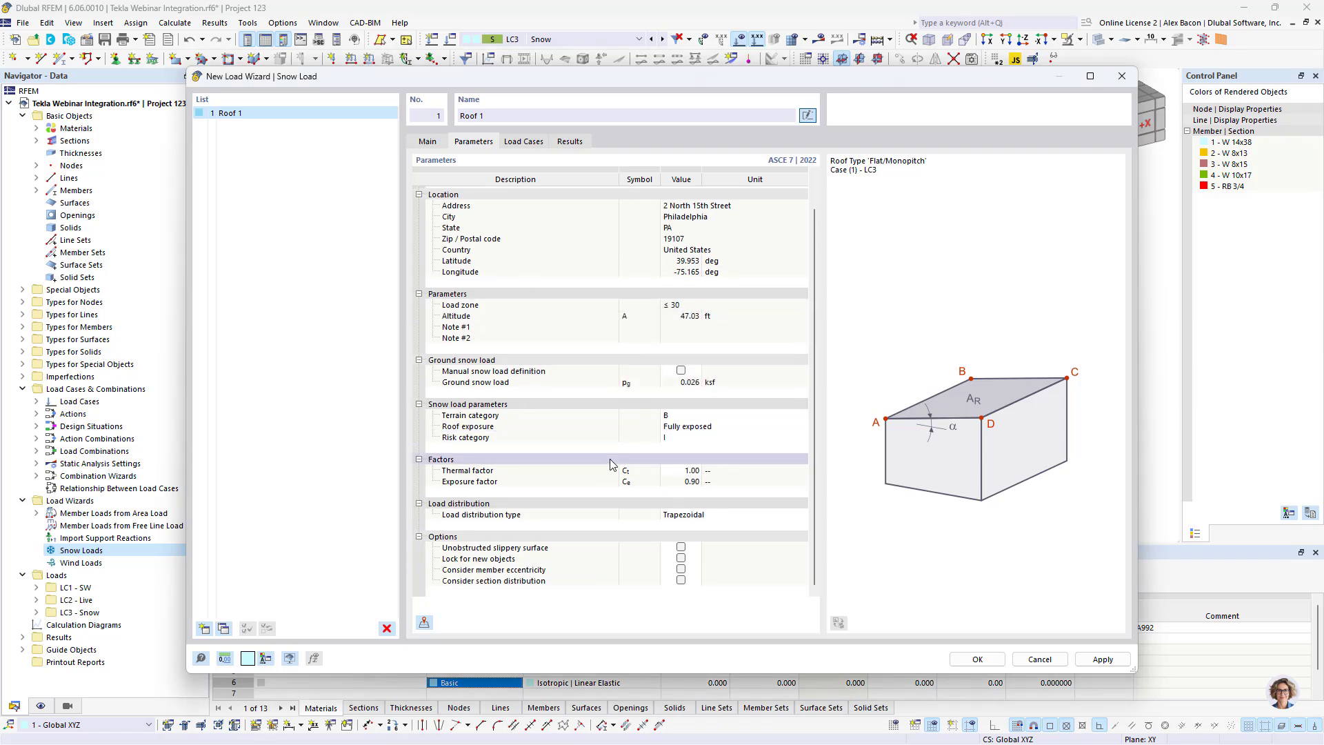
pyautogui.scroll(1, 611, 377)
pyautogui.click(535, 144)
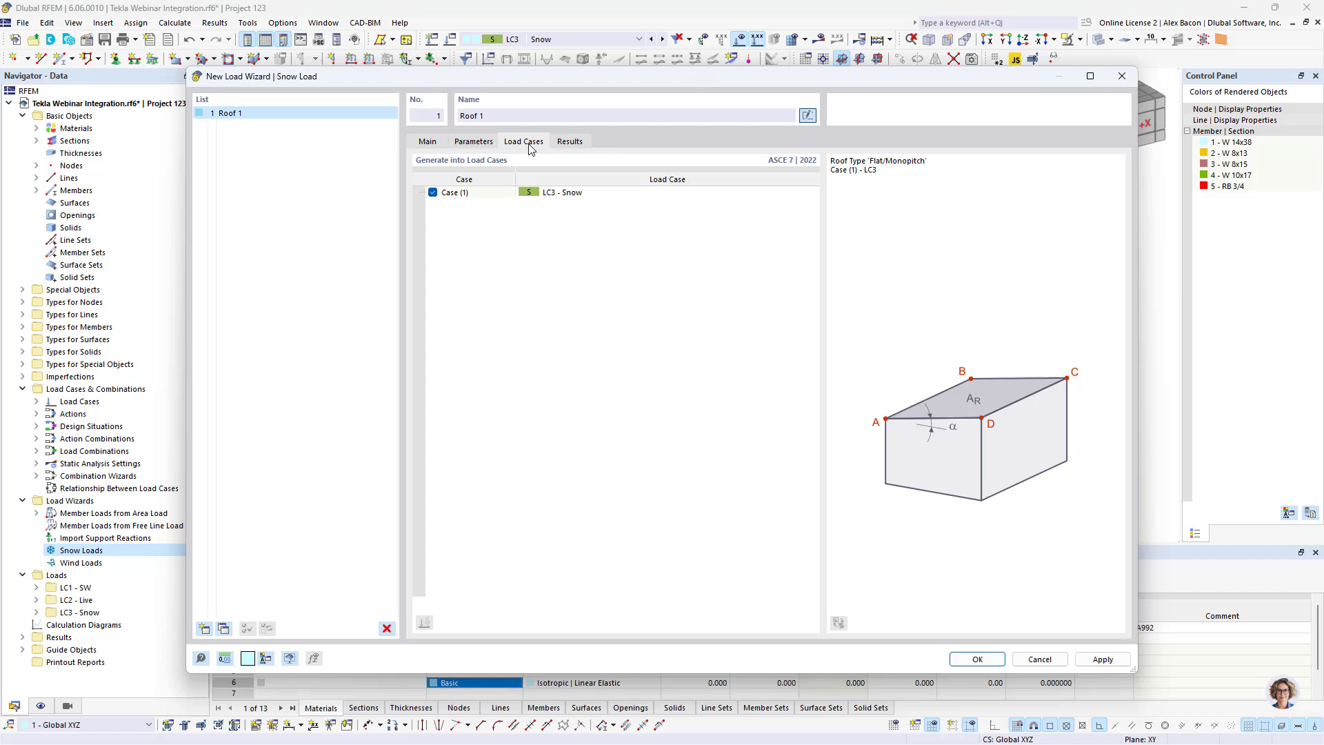
pyautogui.click(569, 142)
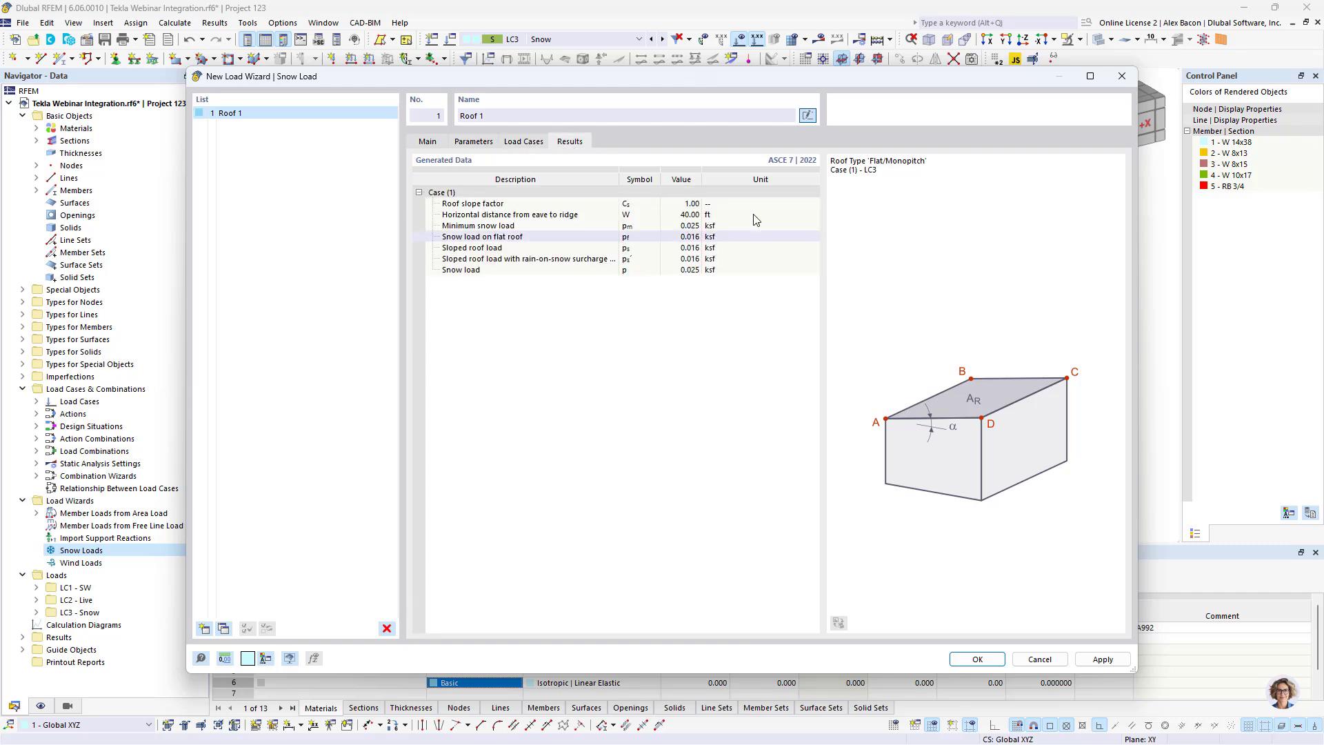
# Copy the Roof 1 snow load twice and name the copies Roof 2 and Roof 3
pyautogui.click(425, 142)
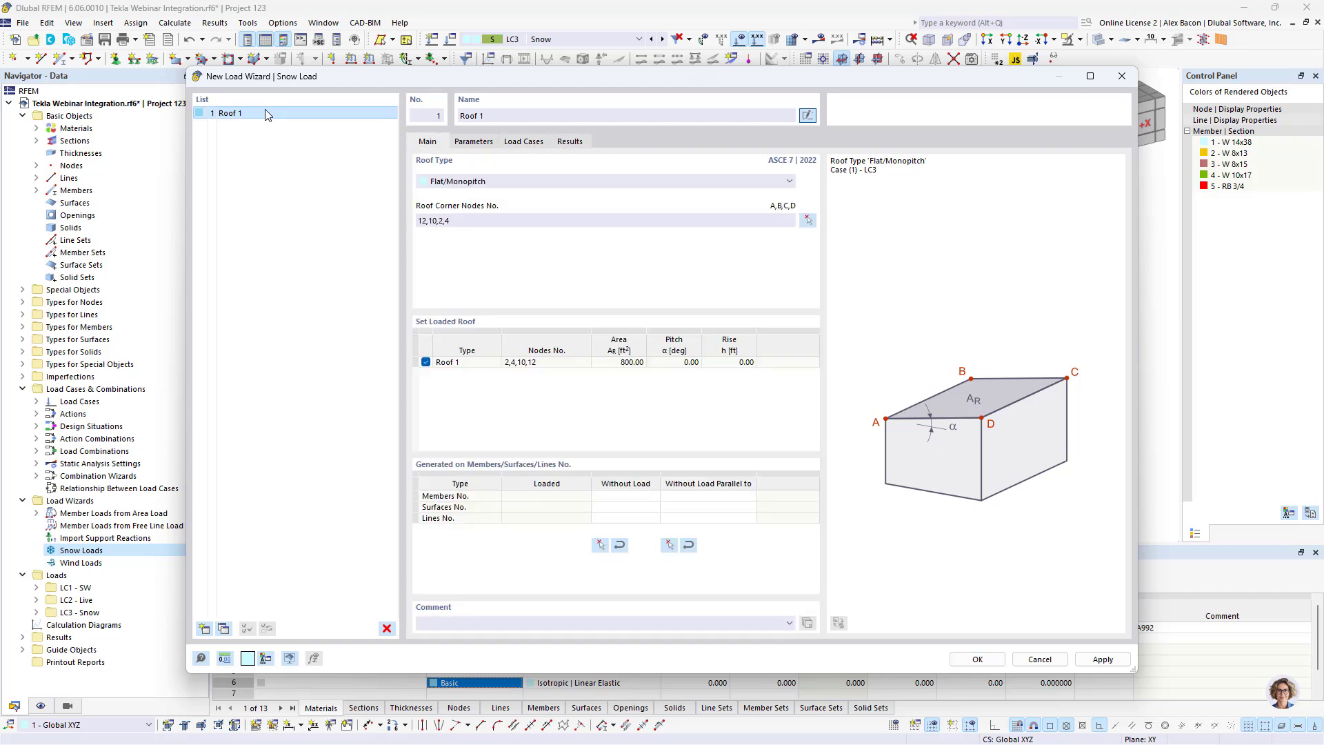
pyautogui.click(224, 628)
pyautogui.click(224, 628)
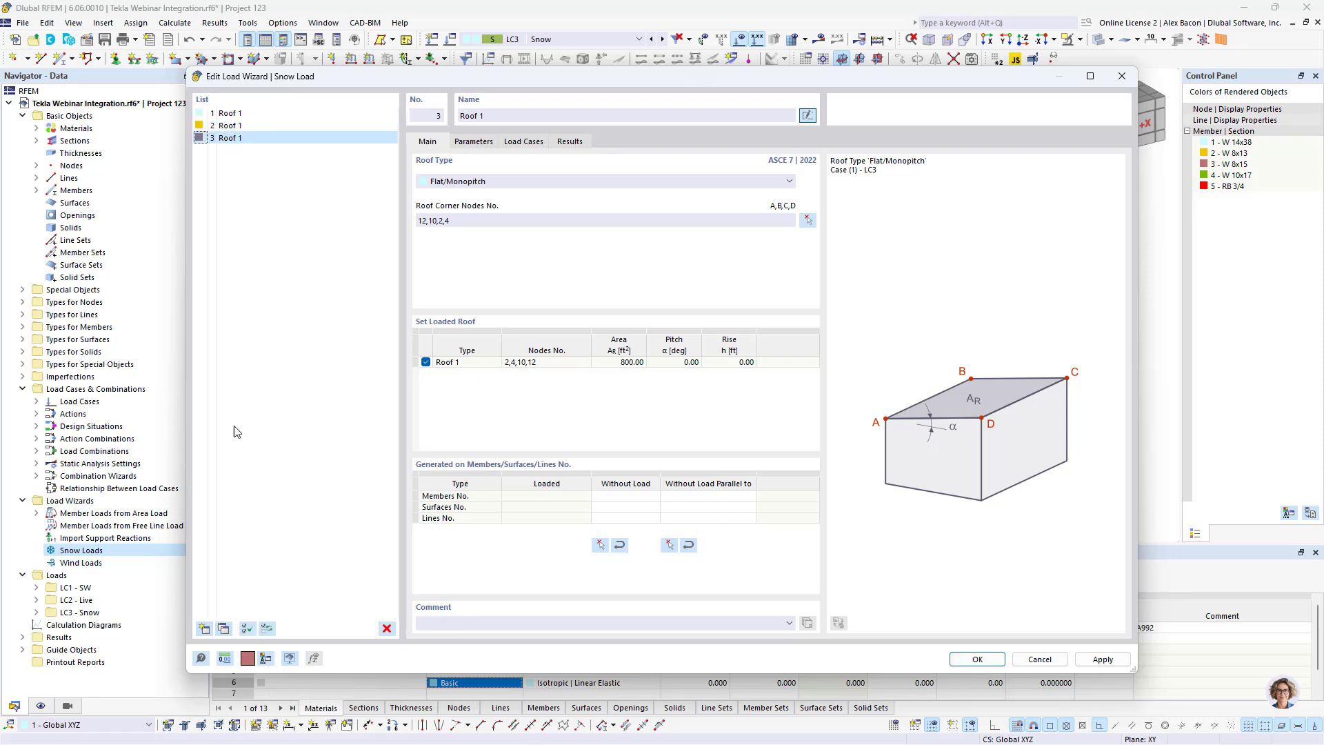
pyautogui.click(233, 127)
pyautogui.click(498, 114)
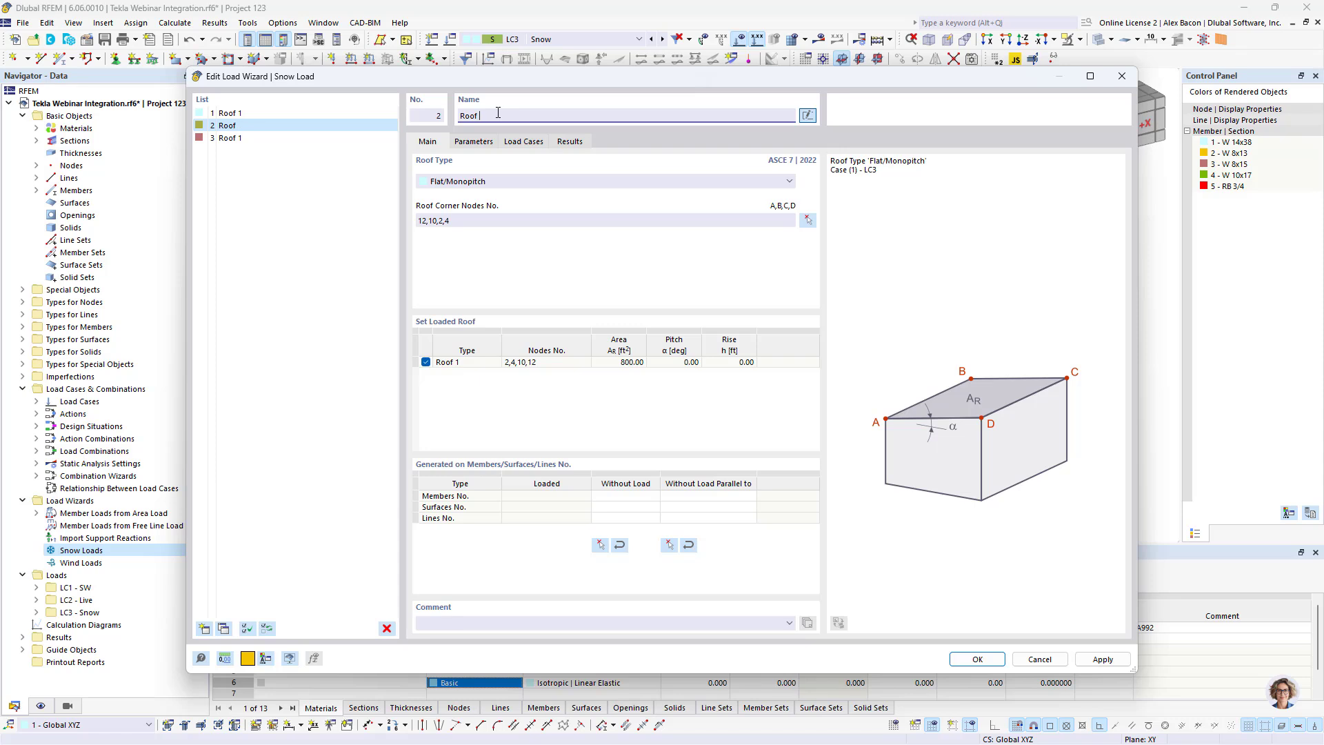
pyautogui.click(235, 138)
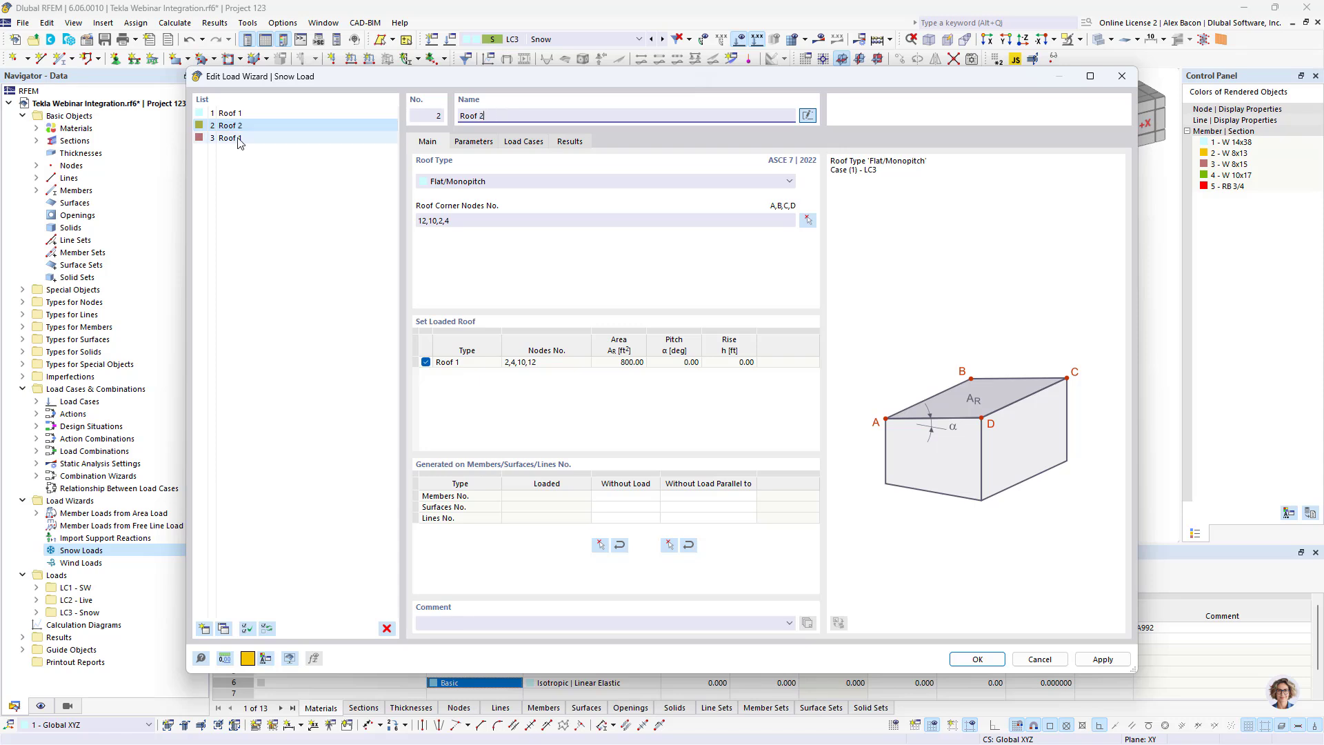
pyautogui.click(525, 115)
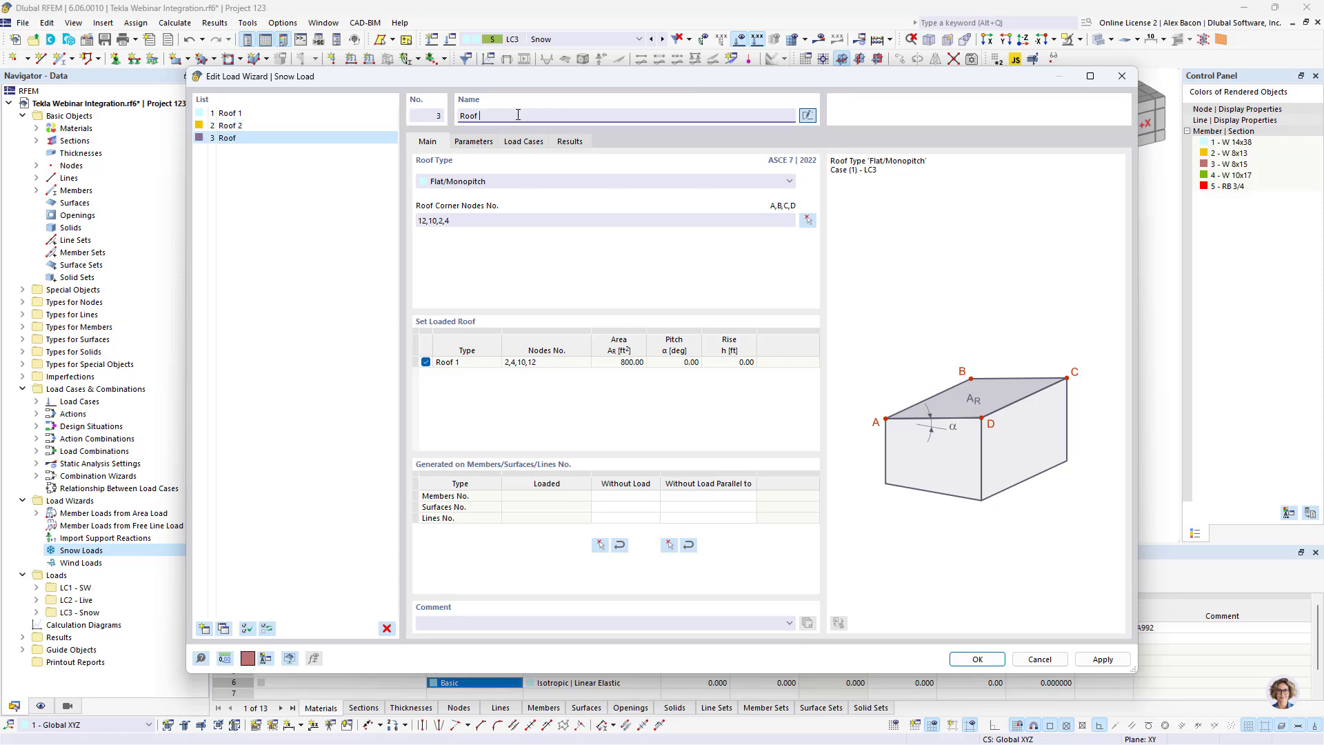
# Assign nodes 14, 16, 12 and 10 as the corner nodes of the Roof 2 snow load
pyautogui.click(247, 128)
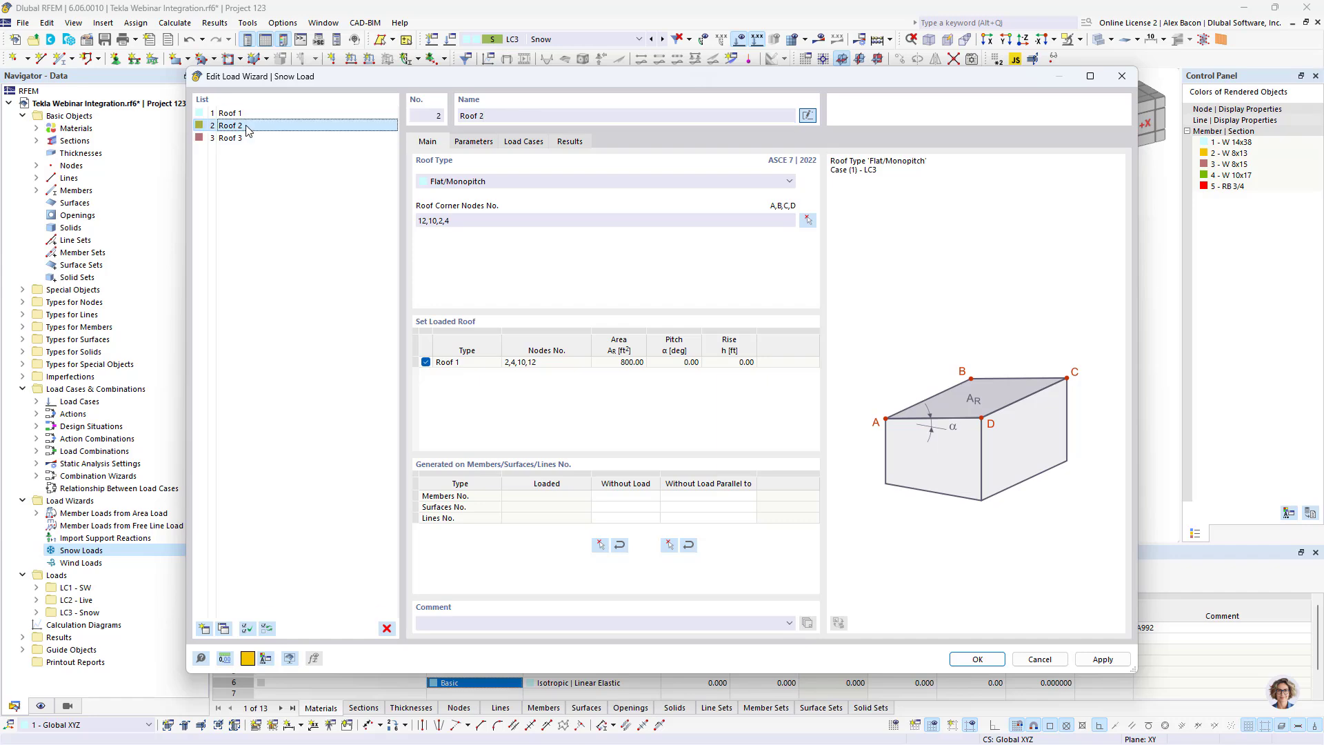
pyautogui.click(808, 220)
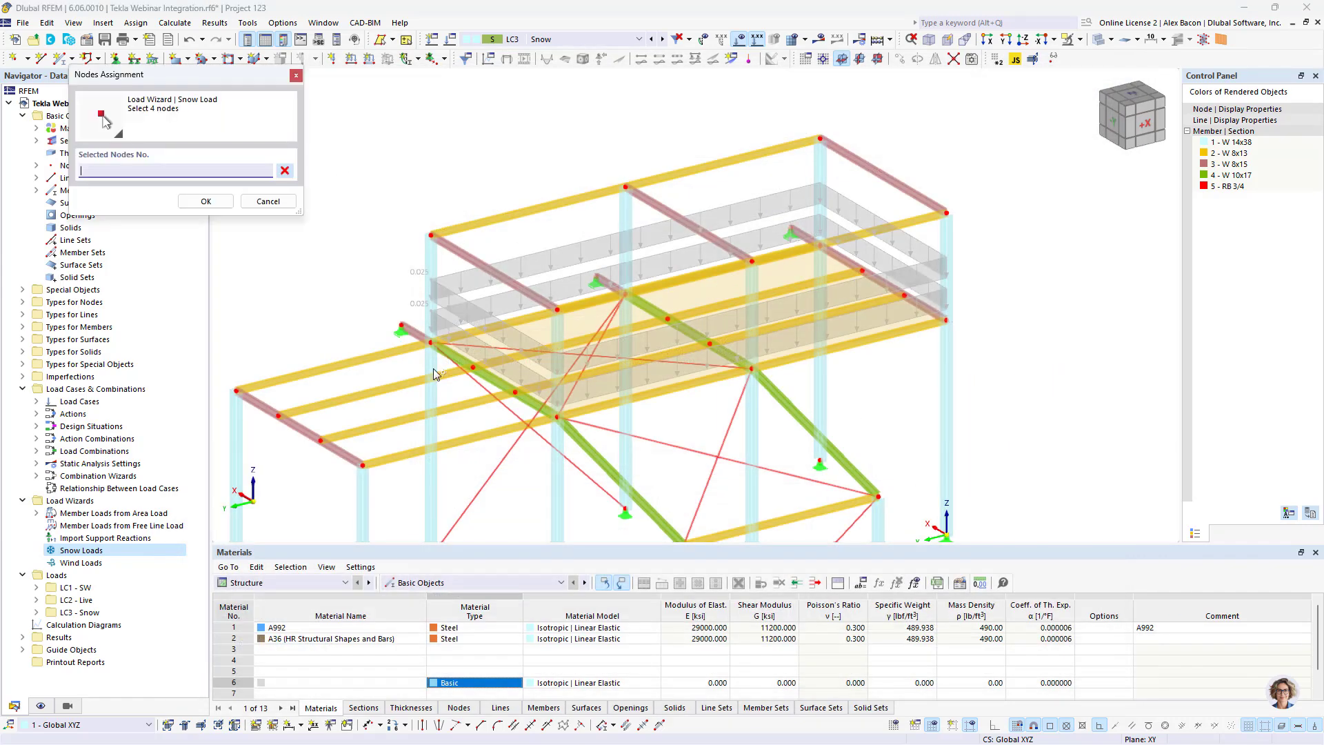
pyautogui.moveTo(569, 364); pyautogui.dragTo(594, 295, button='middle')
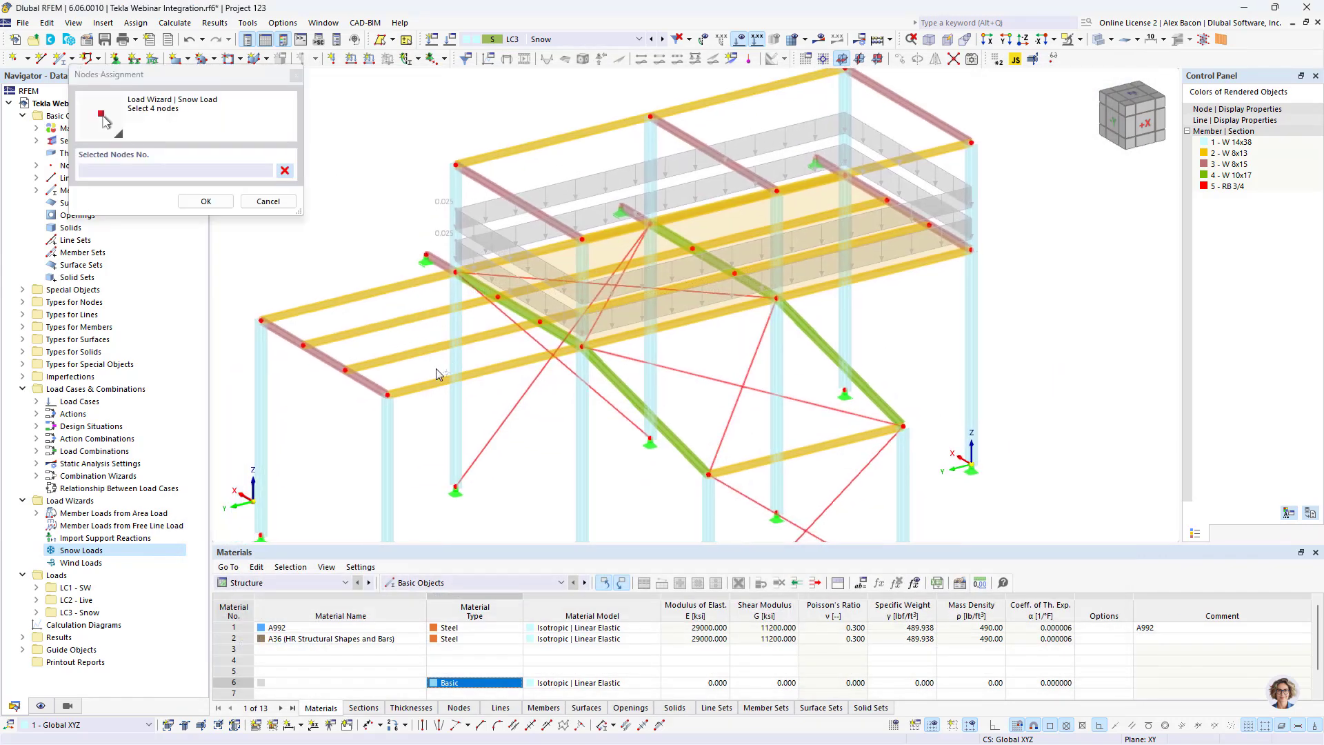
pyautogui.click(388, 395)
pyautogui.click(262, 320)
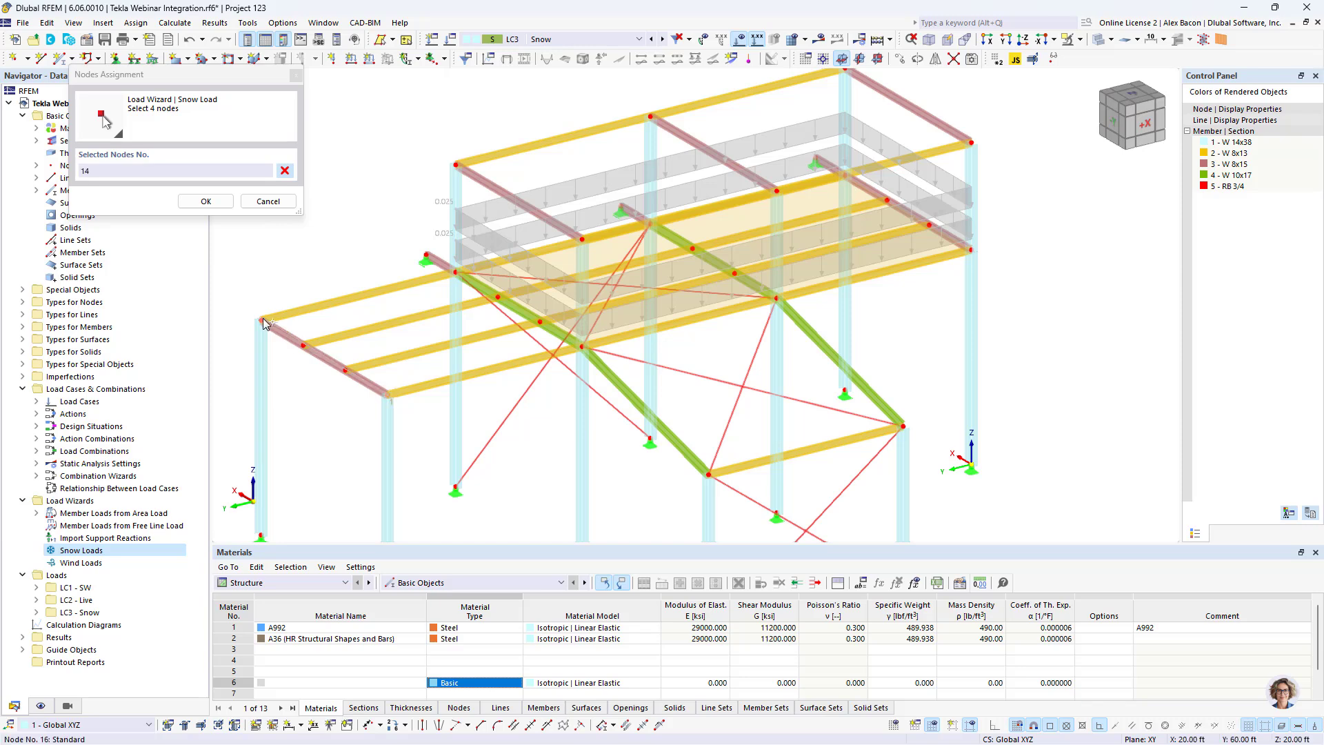
pyautogui.click(455, 272)
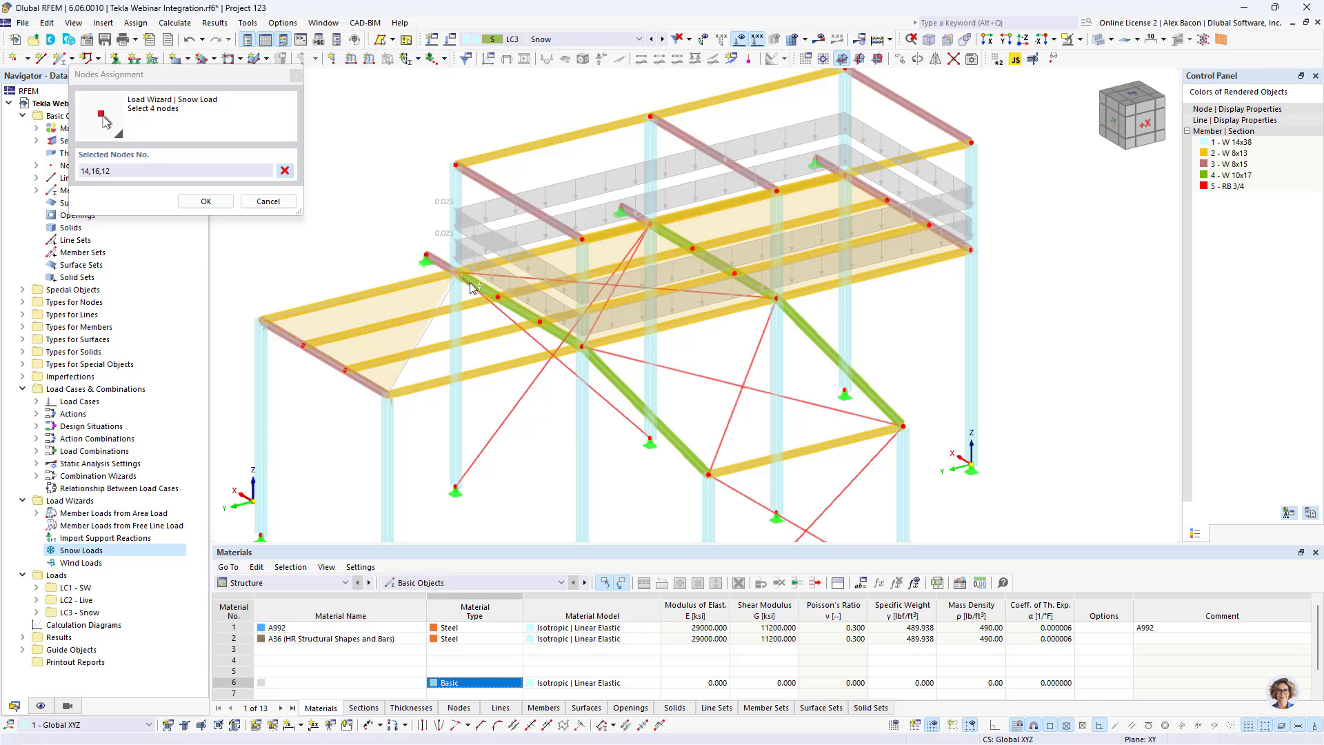
pyautogui.click(581, 347)
# Assign nodes 10, 6, 32 and 34 as the Roof 3 corner nodes and apply the snow load wizard
pyautogui.click(262, 138)
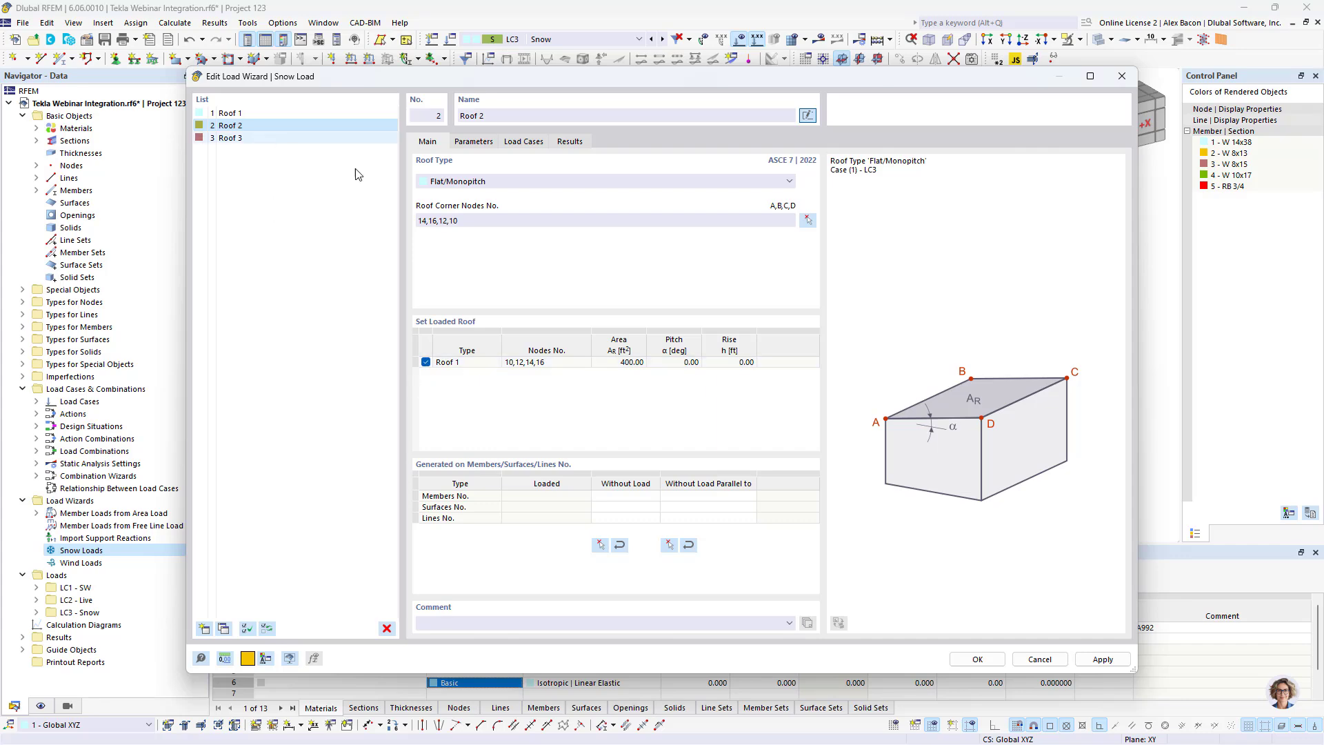
pyautogui.click(808, 220)
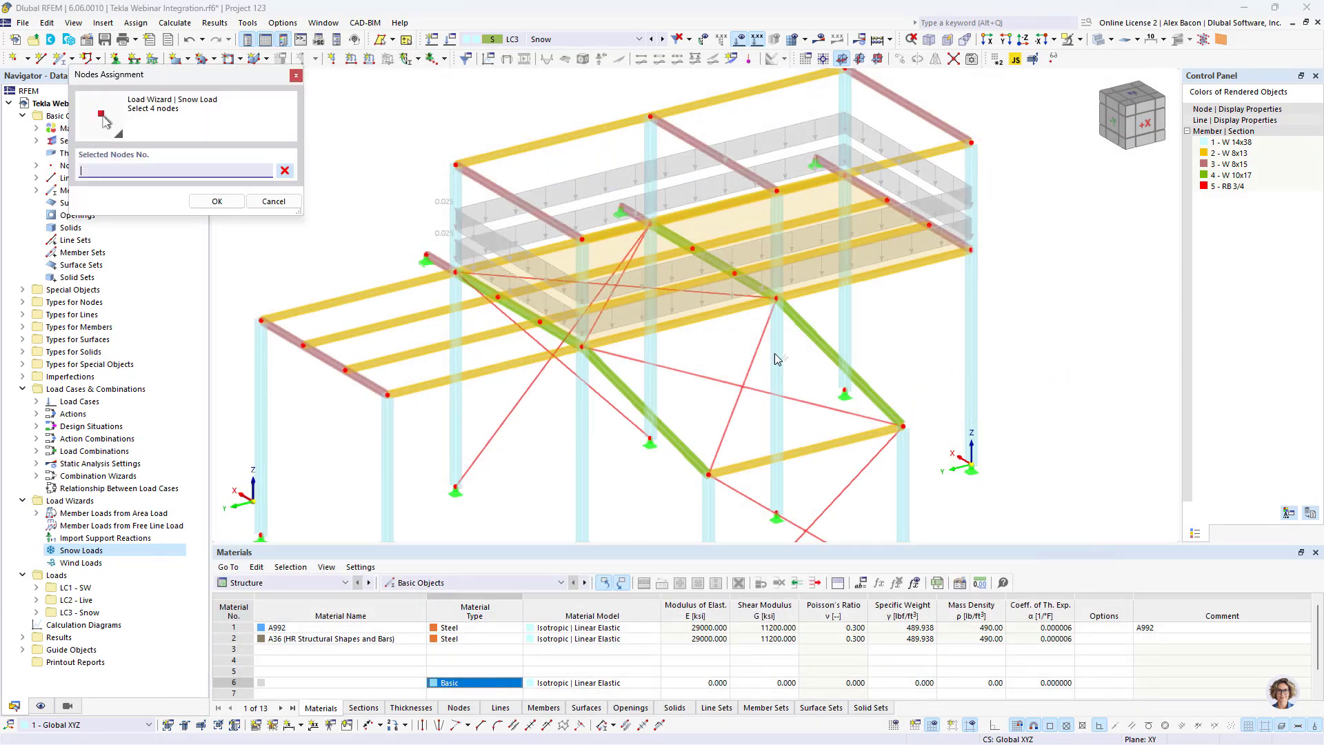
pyautogui.click(585, 350)
pyautogui.click(905, 428)
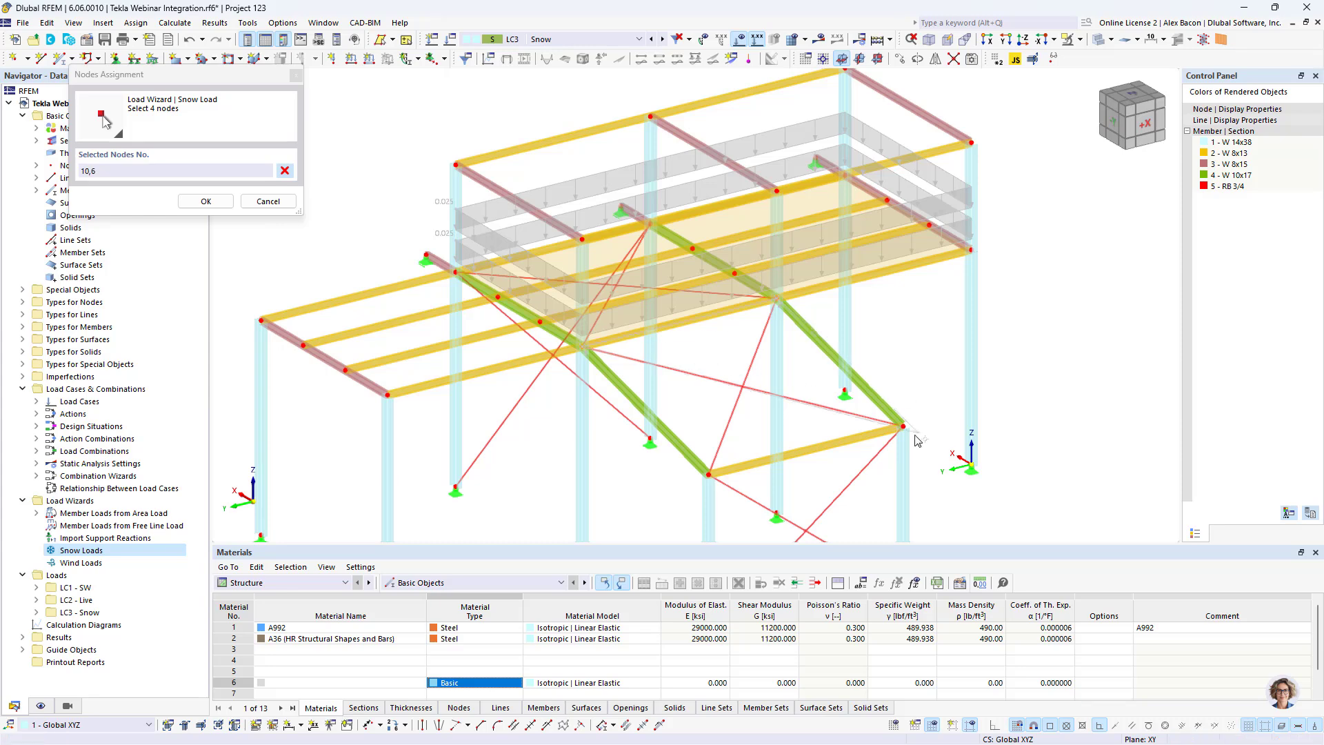
pyautogui.click(778, 299)
pyautogui.click(708, 475)
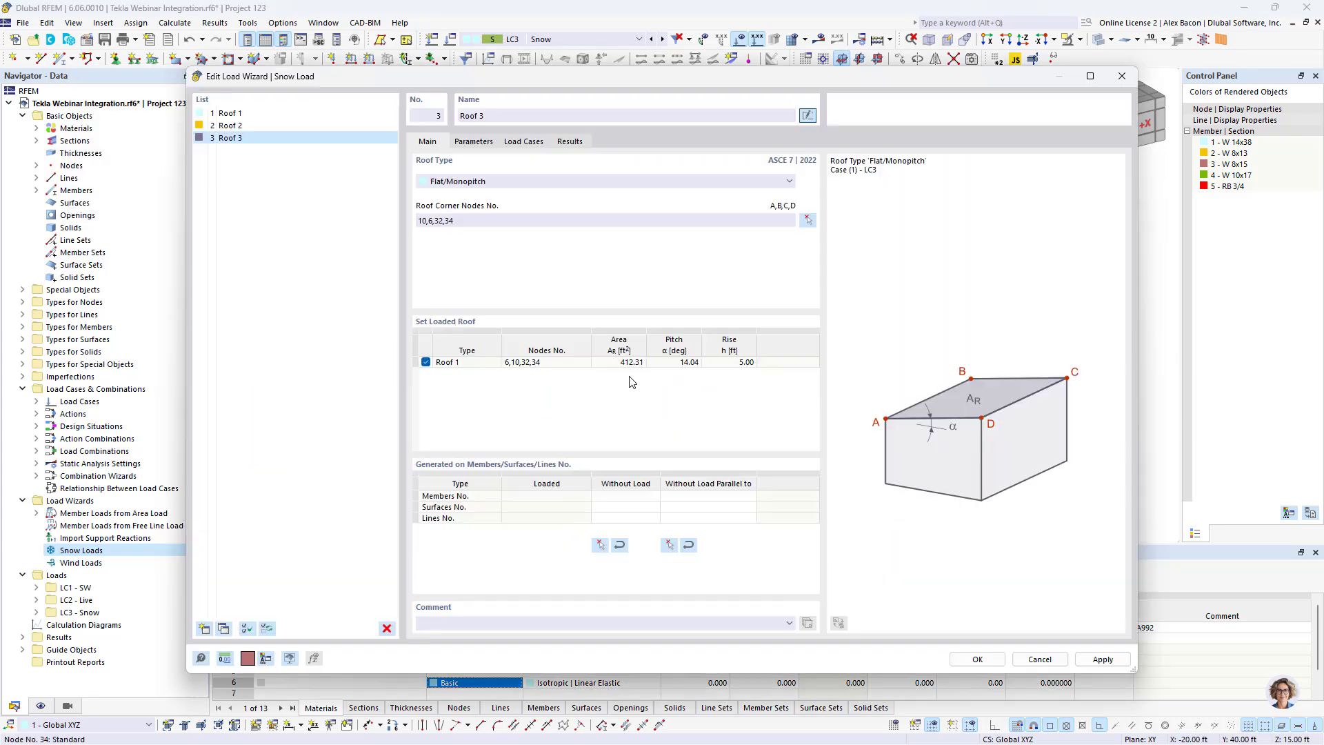
pyautogui.click(972, 660)
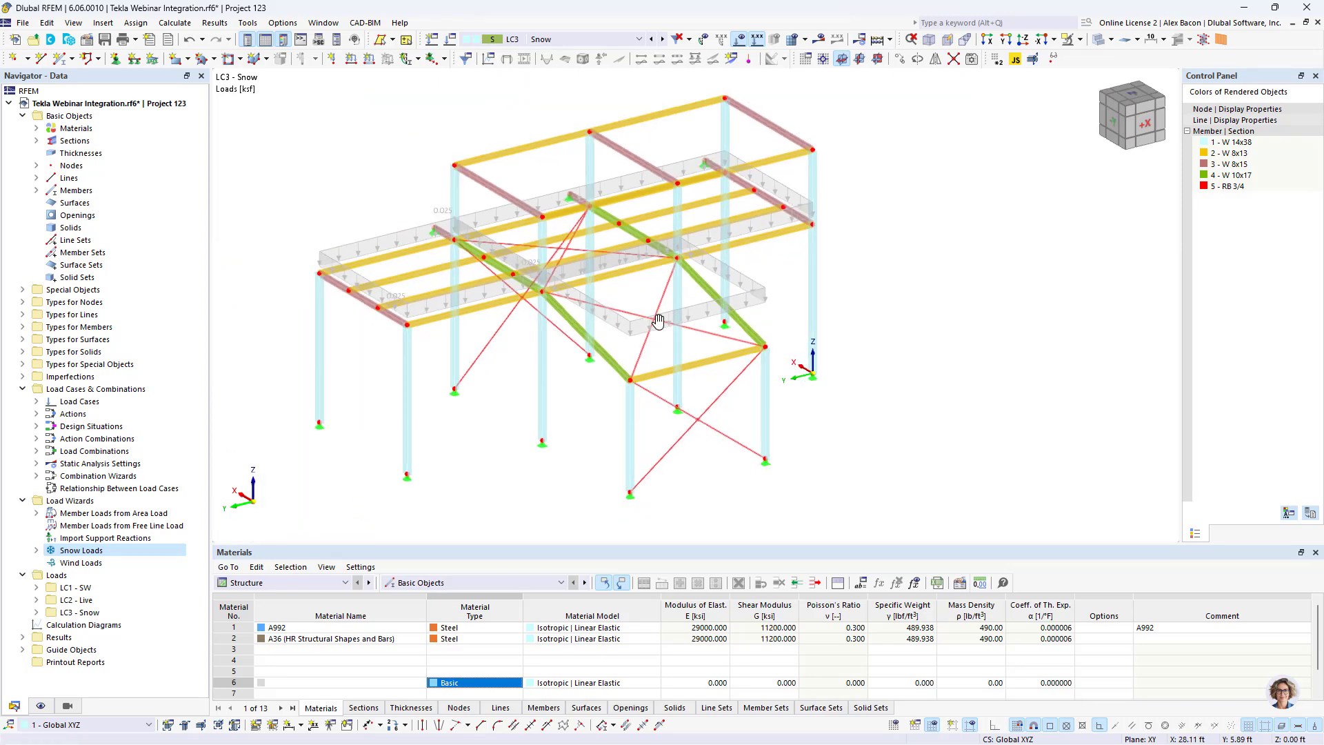
# Display the generated snow loads separately and examine their distribution on the frame members
pyautogui.scroll(-2, 667, 341)
pyautogui.rightClick(642, 342)
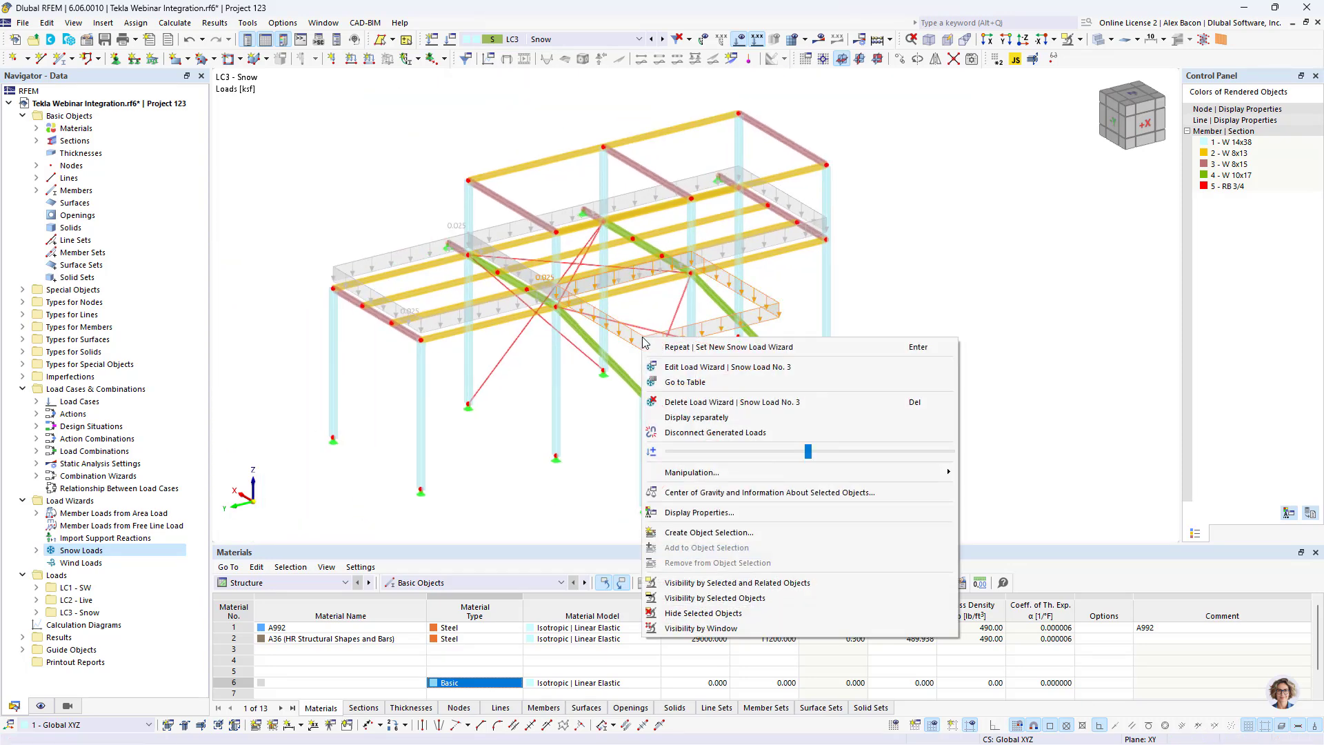
pyautogui.click(704, 415)
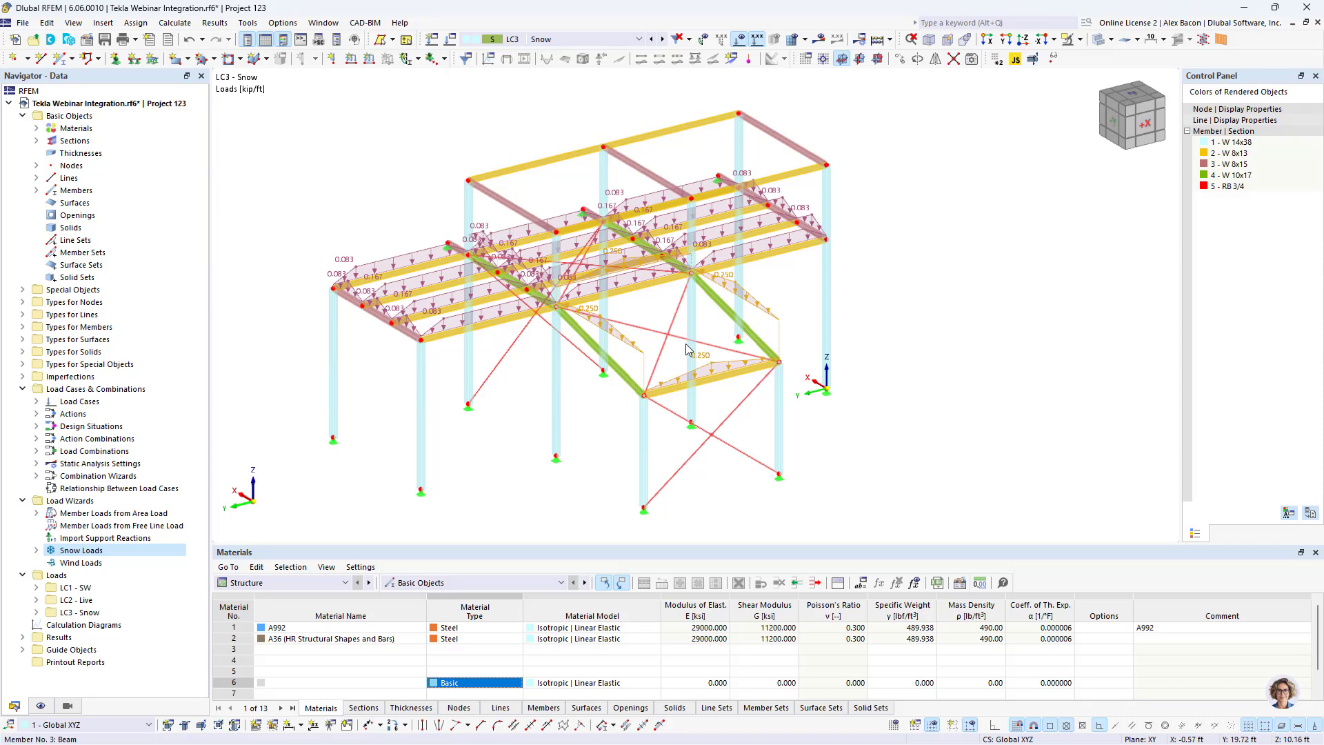
pyautogui.moveTo(686, 345); pyautogui.dragTo(645, 308, button='middle')
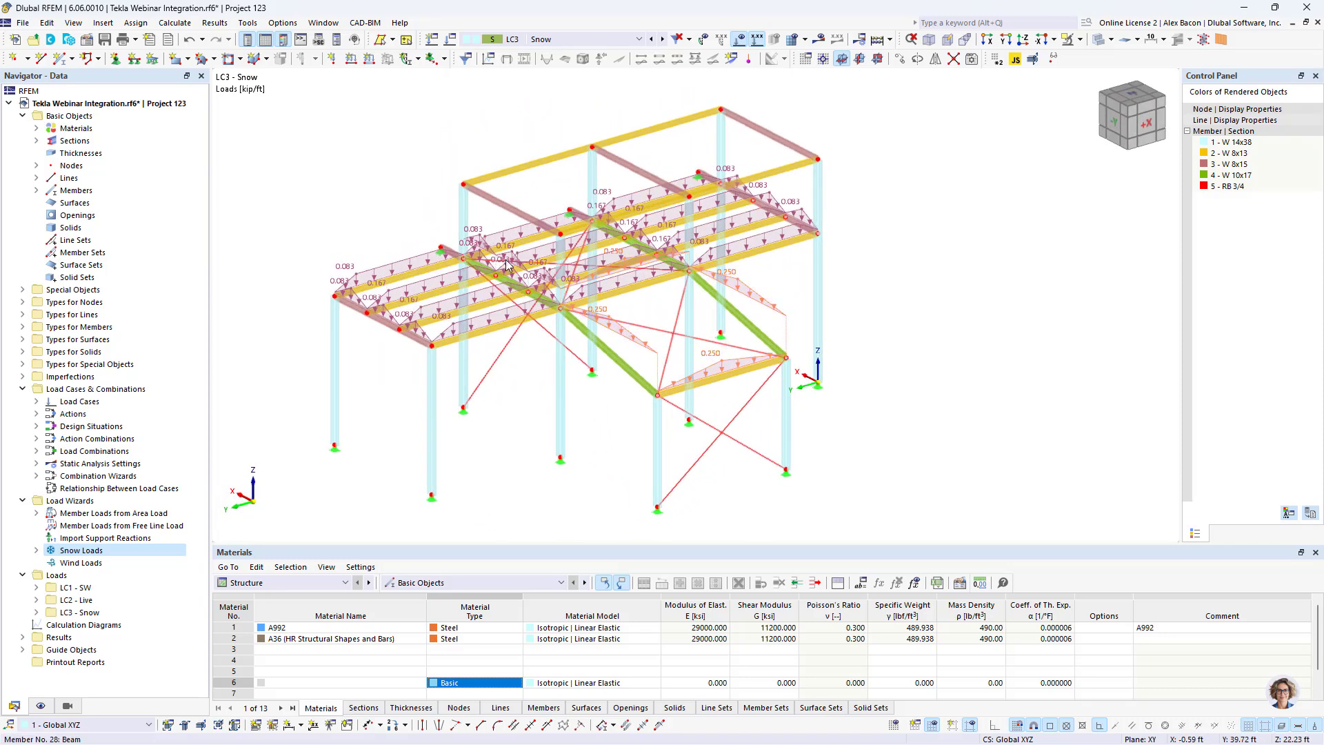
# Turn off the separate display of the generated snow loads and go back to load case LC1 - SW
pyautogui.scroll(2, 644, 342)
pyautogui.rightClick(647, 347)
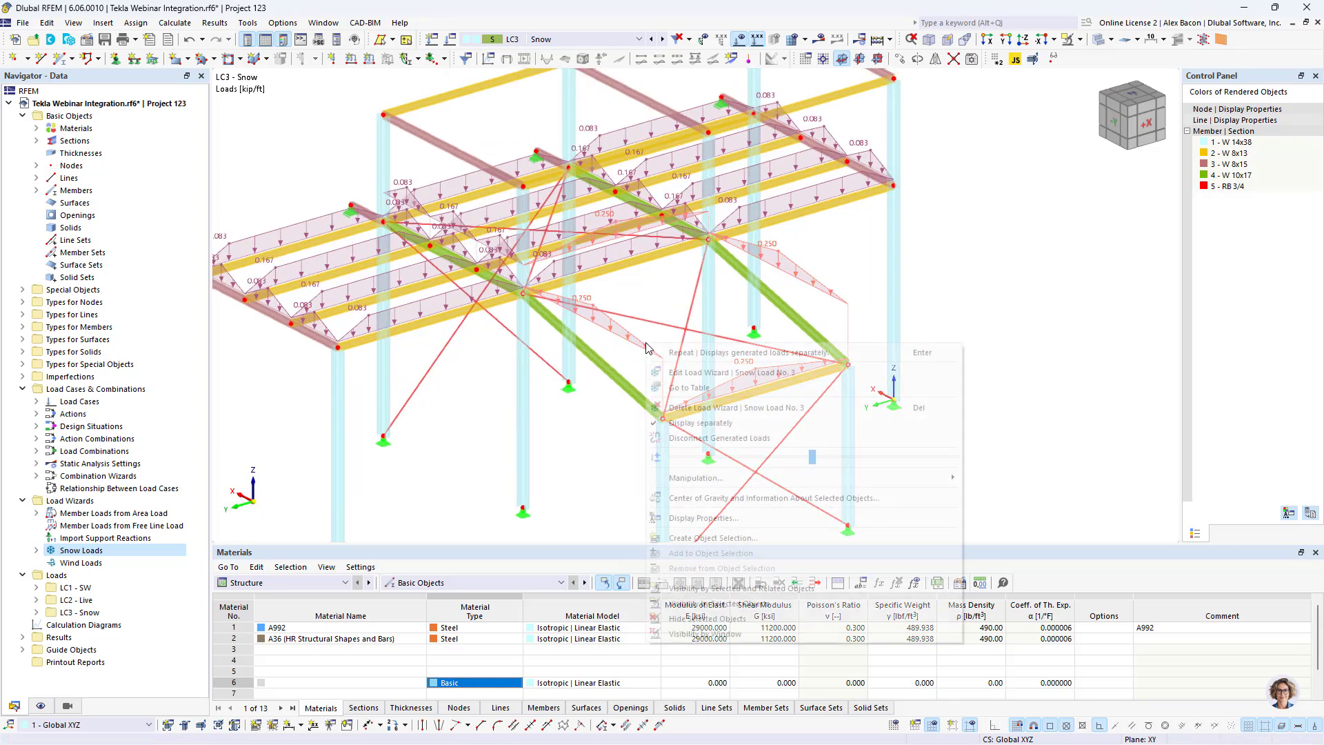
pyautogui.click(744, 421)
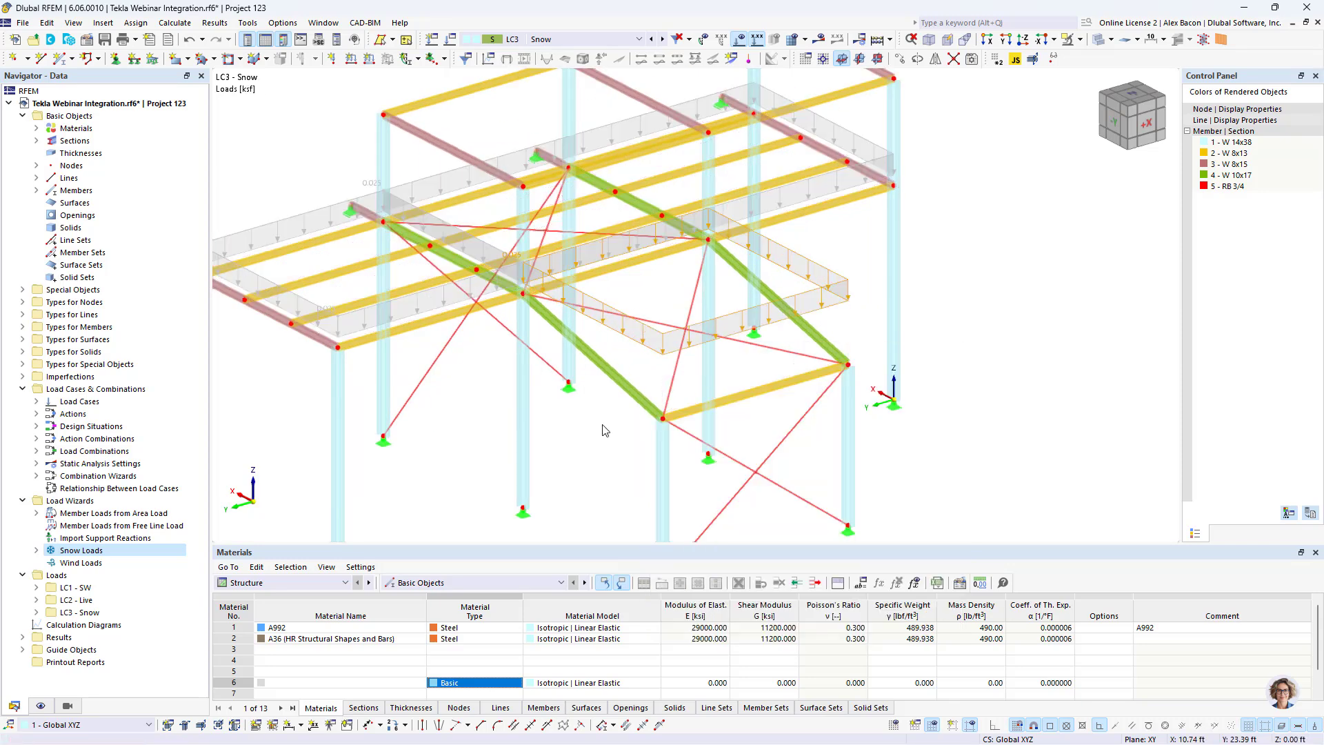
pyautogui.scroll(-4, 605, 430)
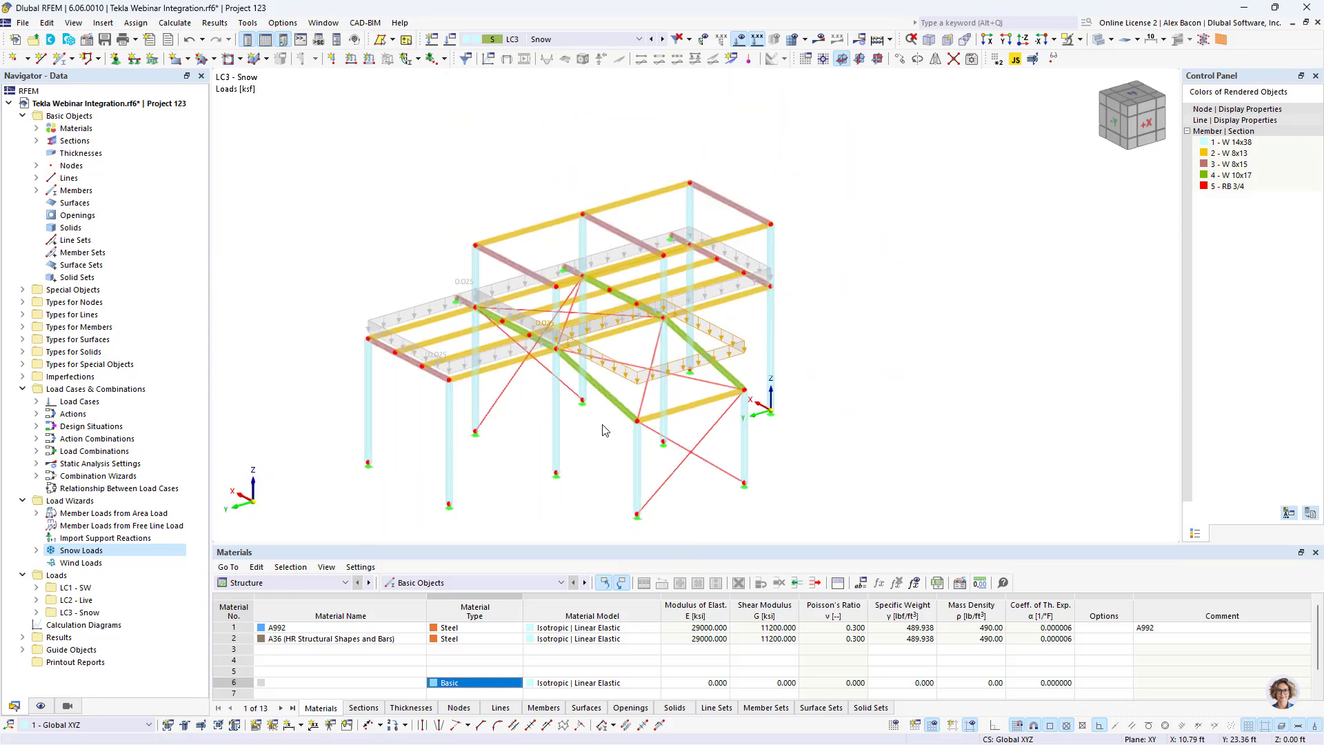
pyautogui.click(651, 39)
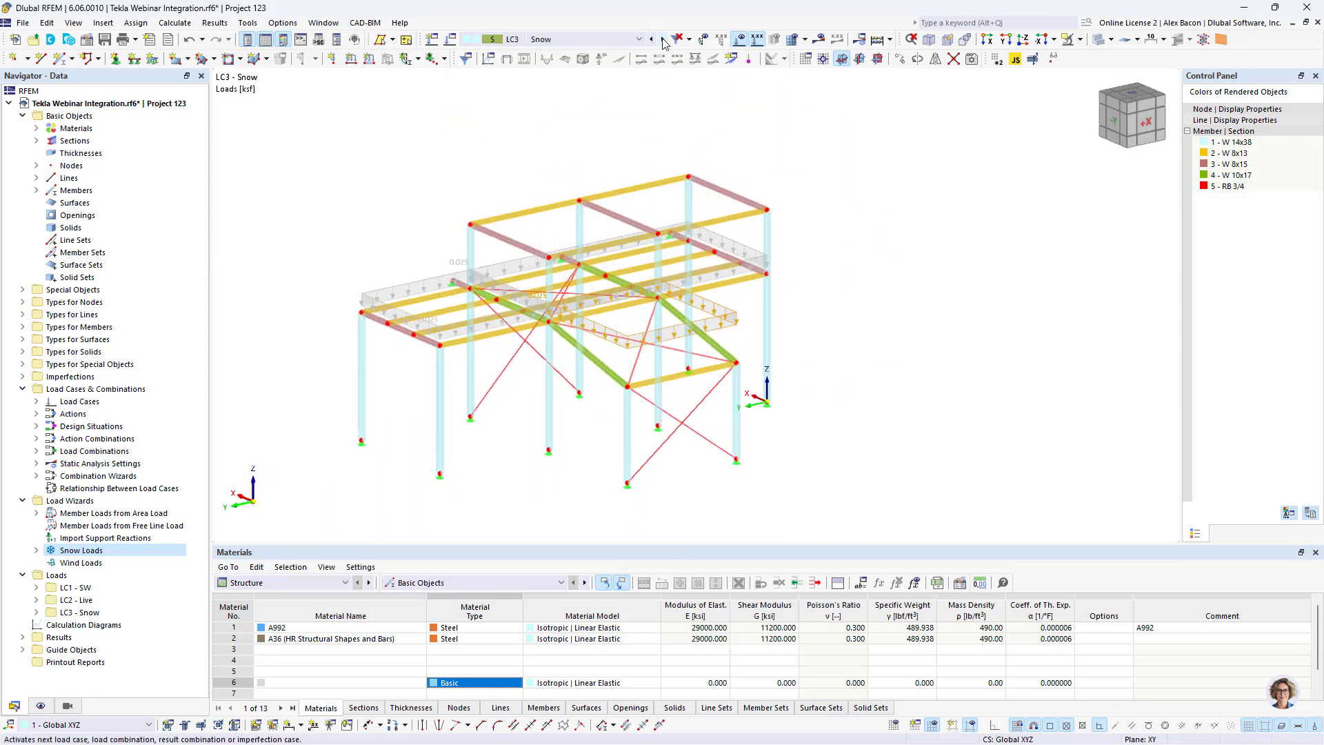
pyautogui.click(651, 39)
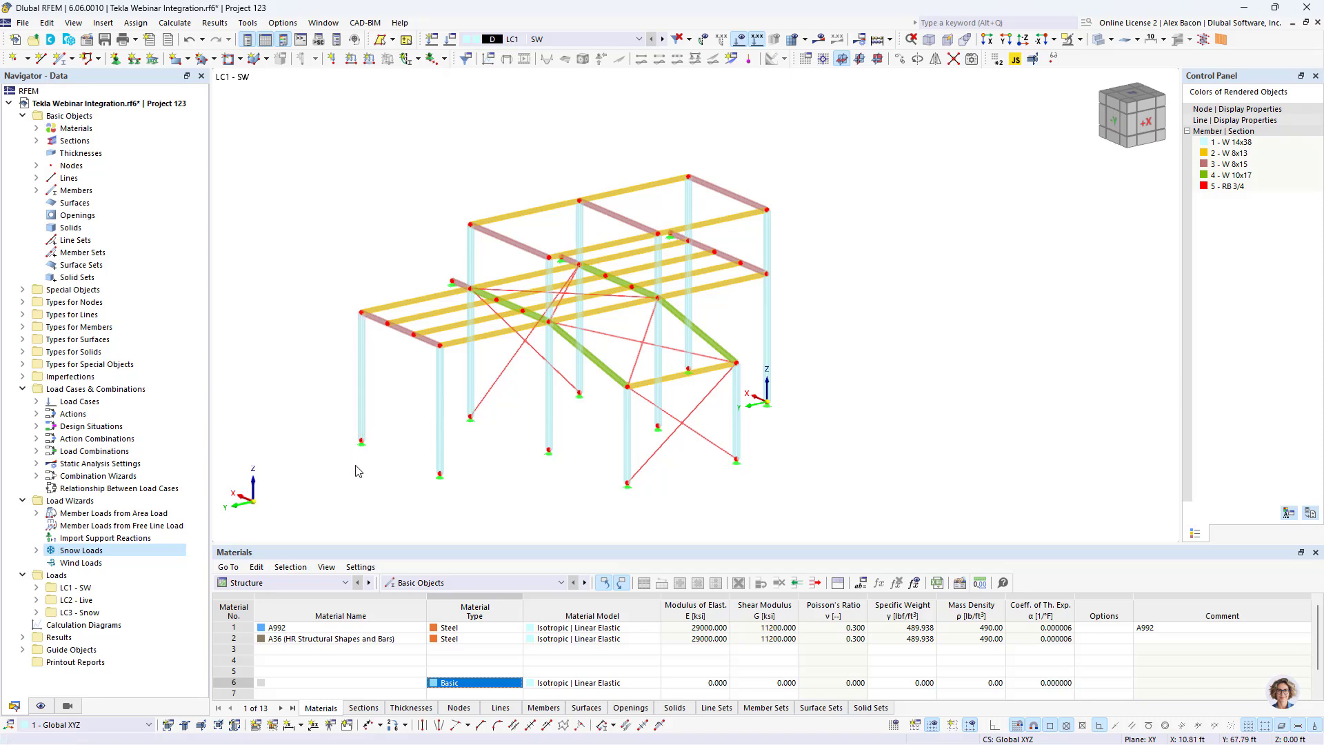
# Activate the Steel Design add-on in the model's base data and expand the Steel Design category in the model tree
pyautogui.click(94, 43)
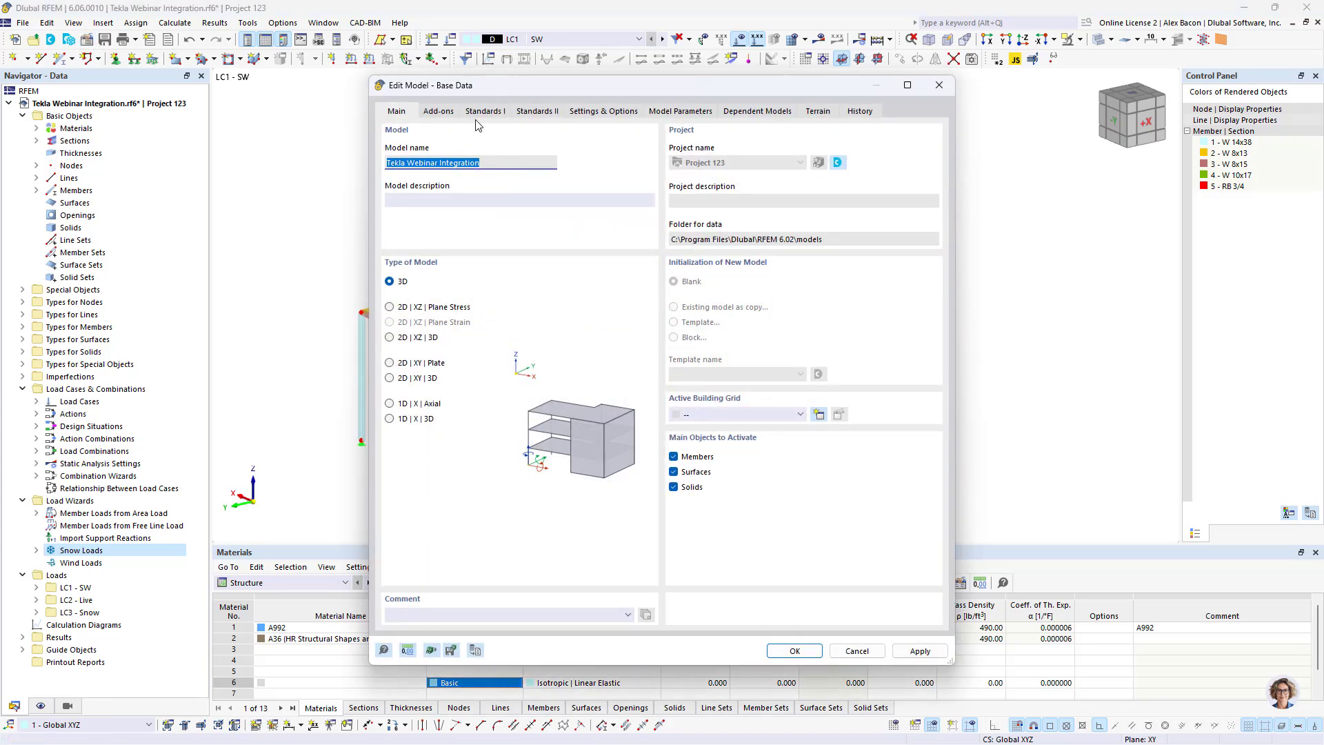
pyautogui.click(432, 112)
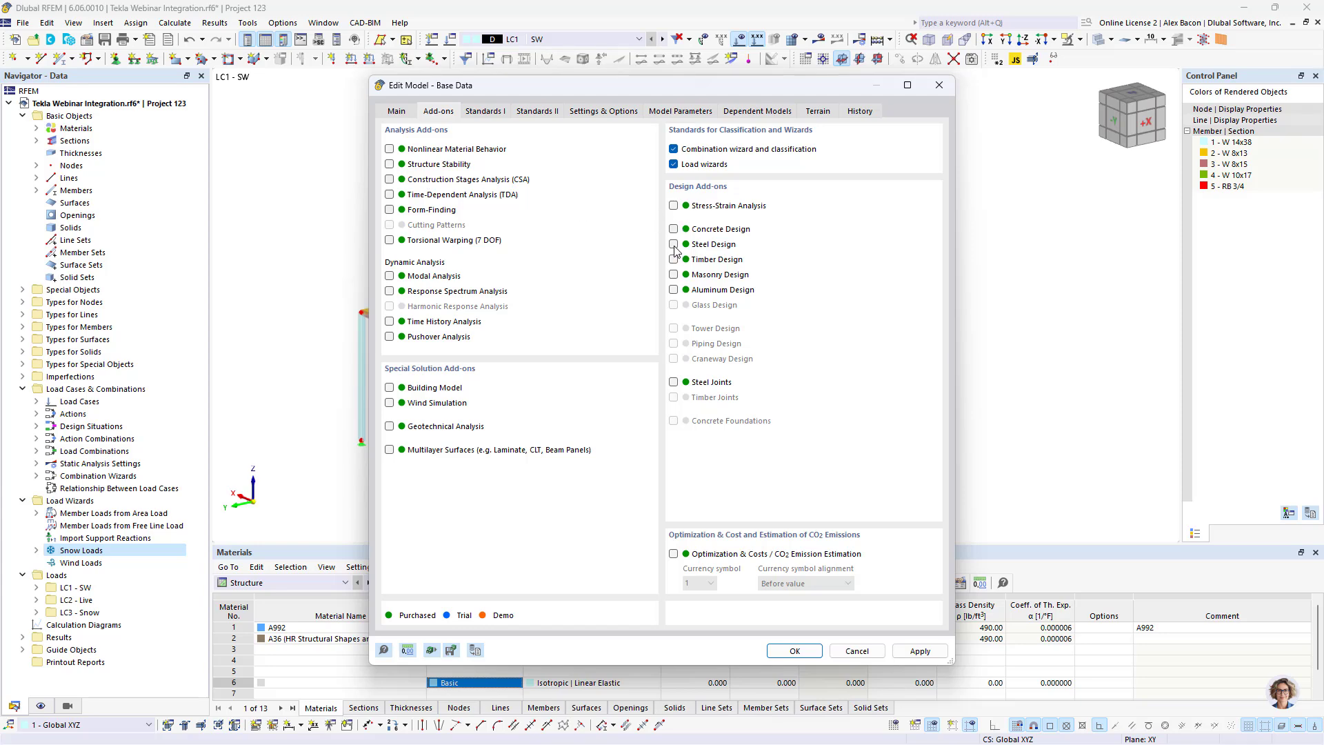
pyautogui.click(793, 651)
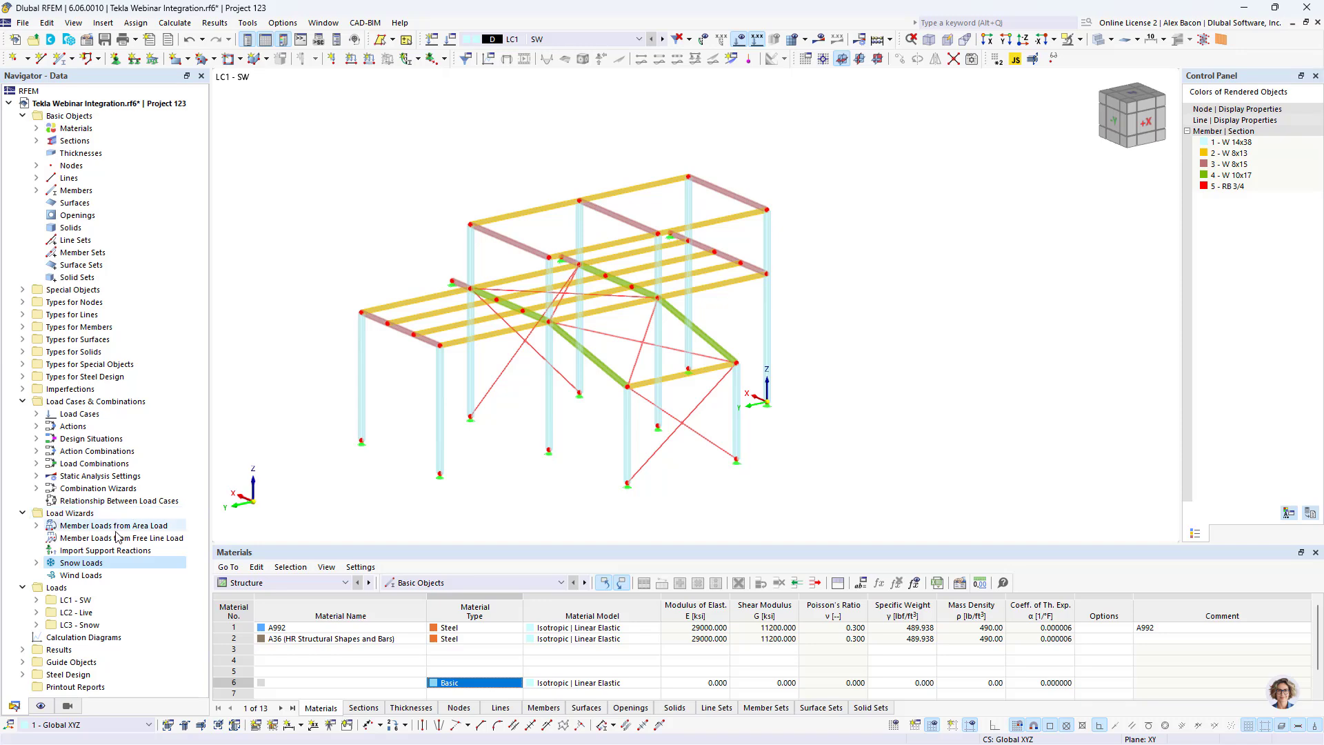
pyautogui.doubleClick(29, 675)
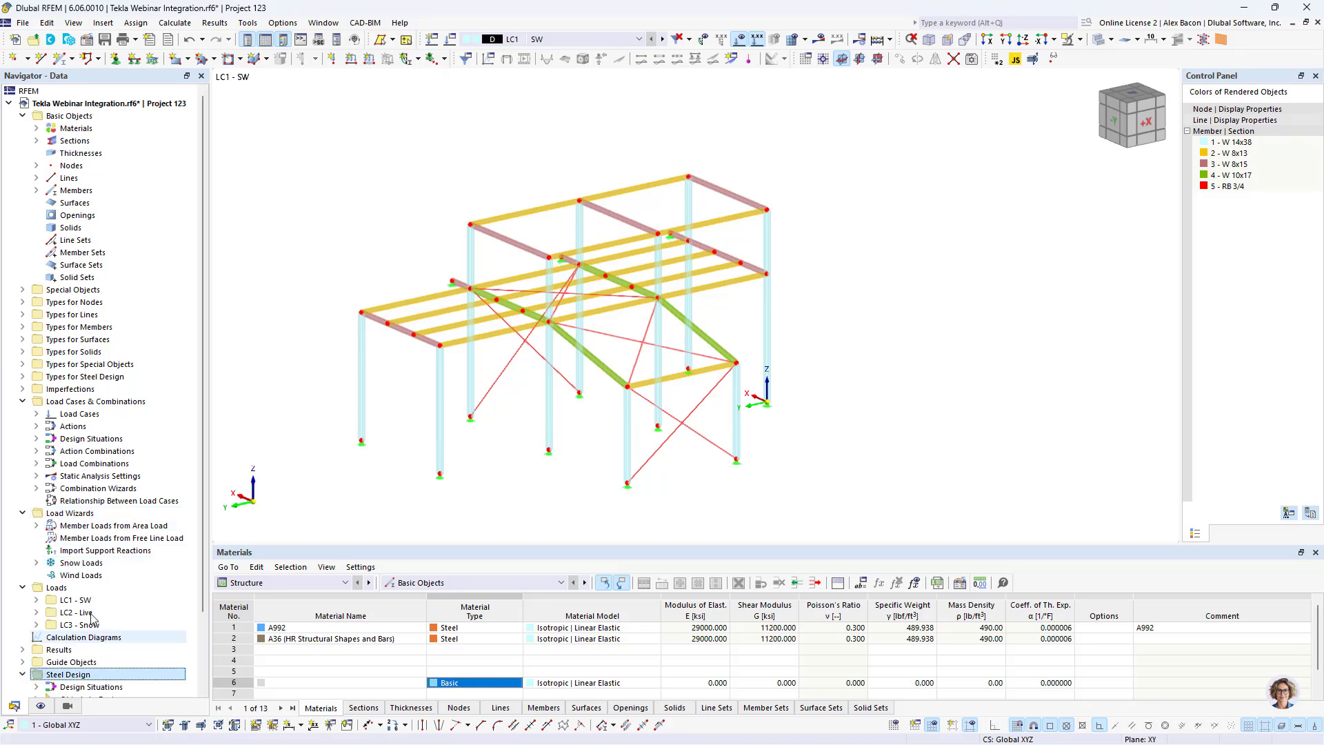